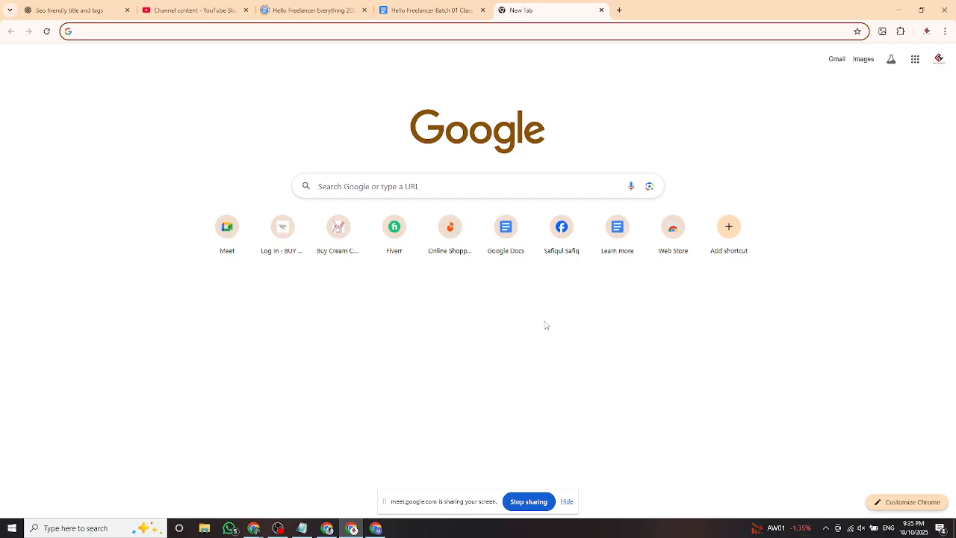
Switch to the class list tab, return to the new tab page and start a Google search.
{"action": "key", "text": "ctrl+shift+Tab"}
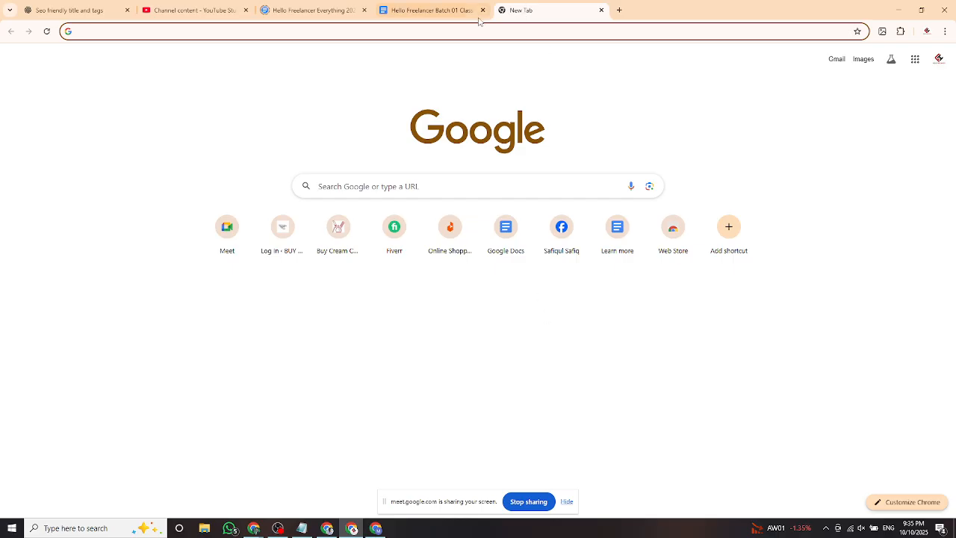
{"action": "left_click", "coordinate": [544, 13]}
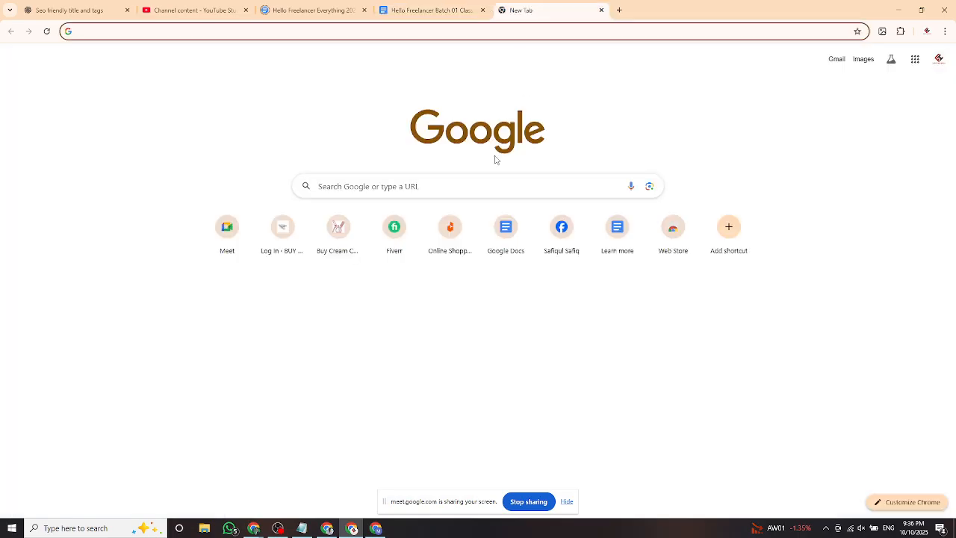
{"action": "left_click", "coordinate": [430, 185]}
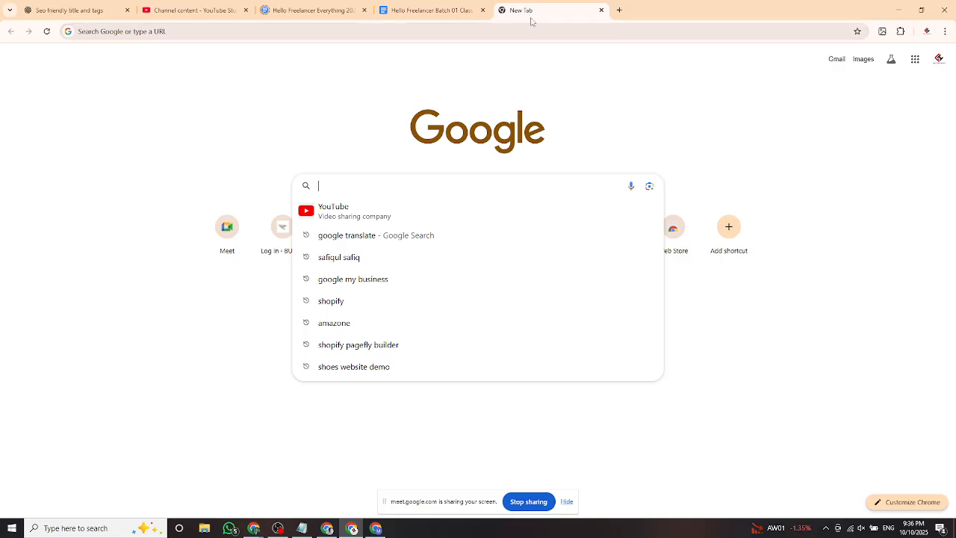
{"action": "left_click", "coordinate": [661, 115]}
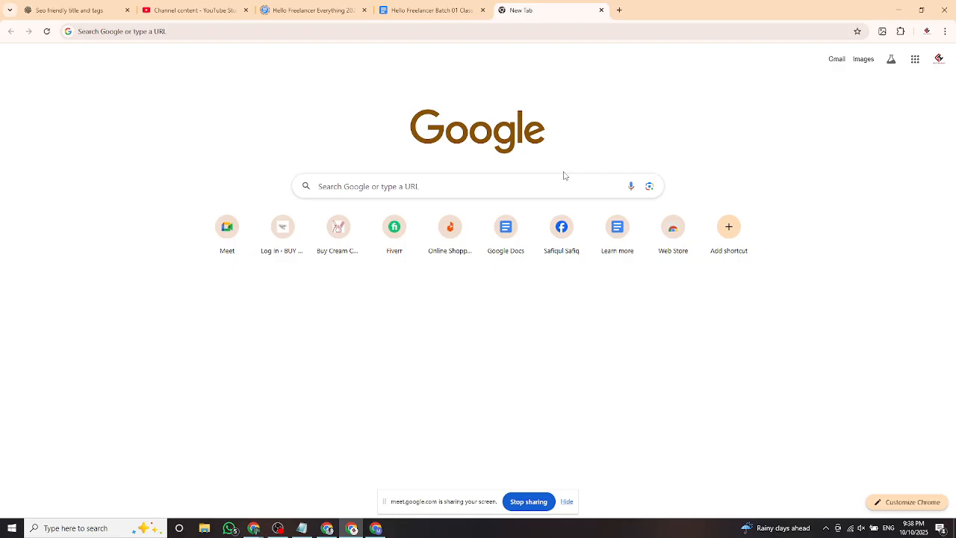
Open and close the Start menu a few times and scroll through its app list.
{"action": "left_click", "coordinate": [12, 529]}
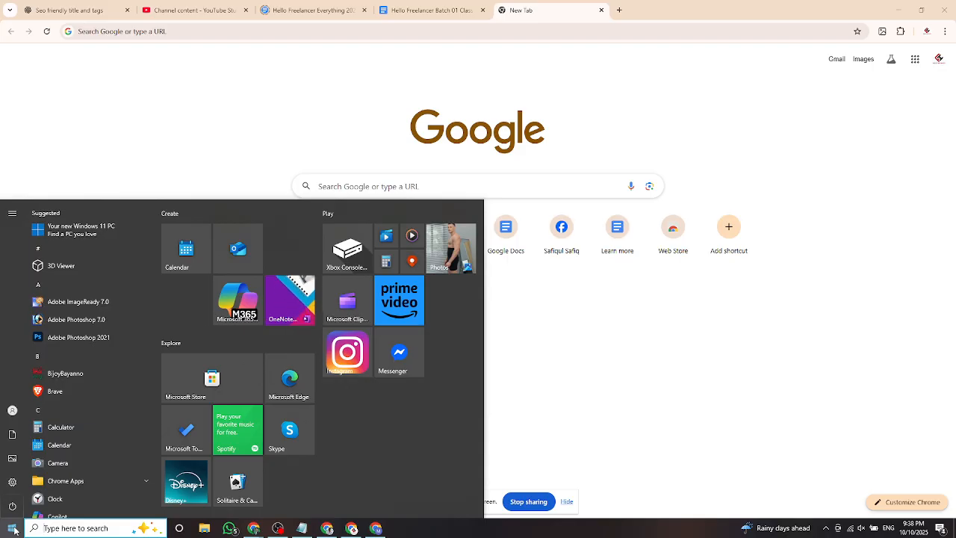
{"action": "left_click", "coordinate": [549, 408]}
{"action": "left_click", "coordinate": [11, 527]}
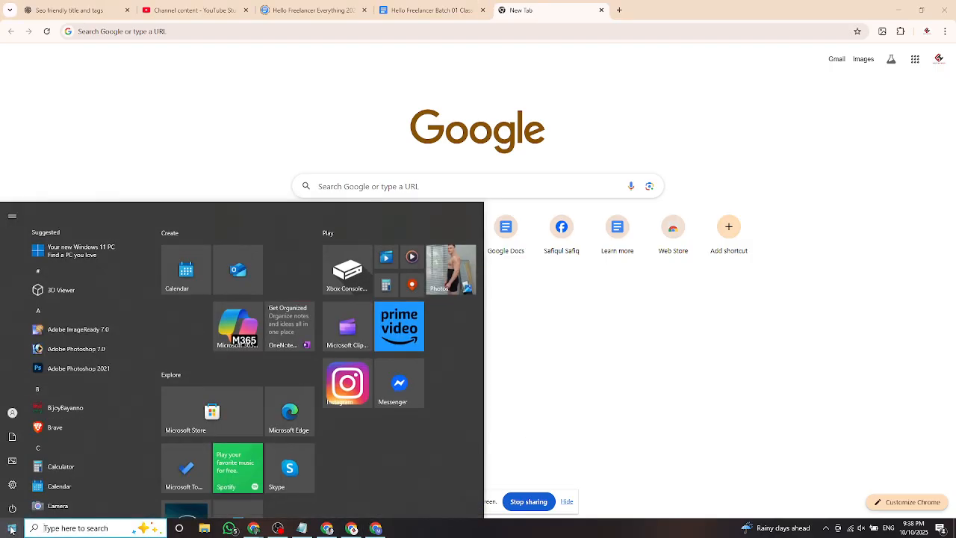
{"action": "left_click", "coordinate": [11, 527]}
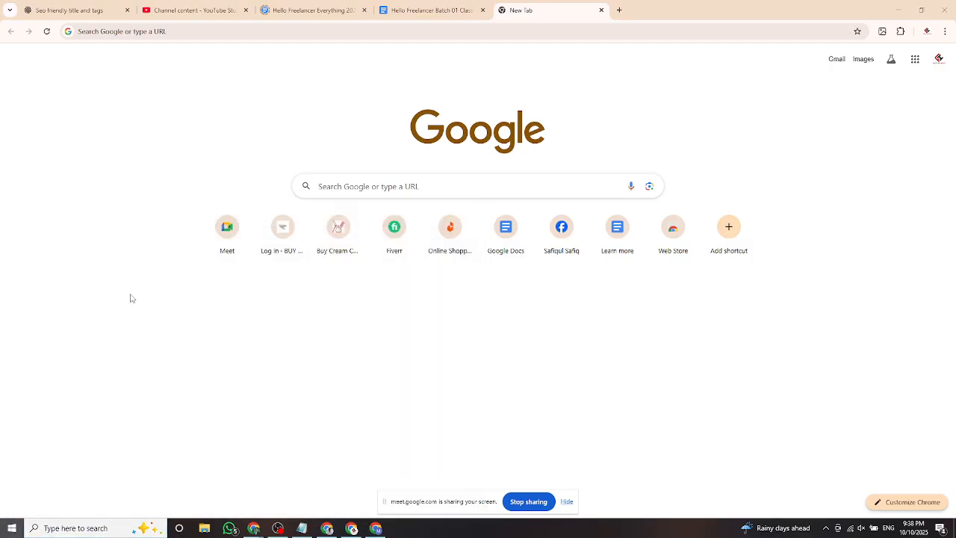
{"action": "left_click", "coordinate": [10, 527]}
{"action": "scroll", "coordinate": [98, 371], "scroll_direction": "down", "scroll_amount": 1}
{"action": "scroll", "coordinate": [78, 444], "scroll_direction": "down", "scroll_amount": 8}
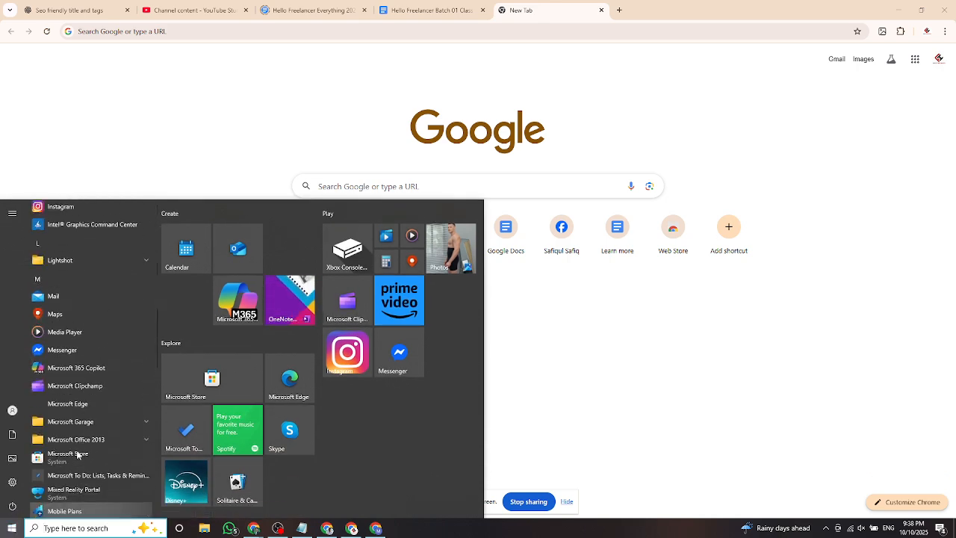
{"action": "scroll", "coordinate": [79, 446], "scroll_direction": "up", "scroll_amount": 10}
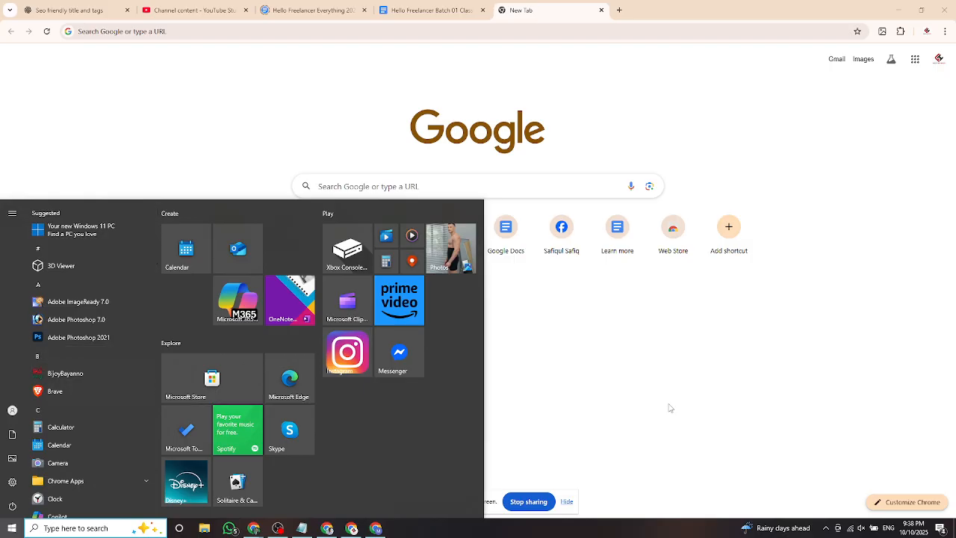
{"action": "left_click", "coordinate": [574, 377]}
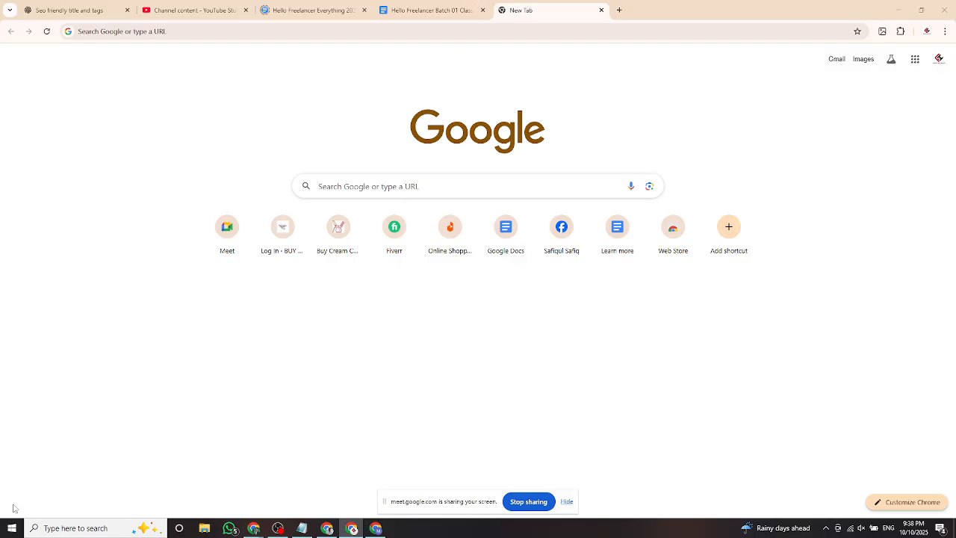
Reopen the Start menu with its left rail expanded to show Documents, Pictures, Settings and Power.
{"action": "left_click", "coordinate": [11, 527]}
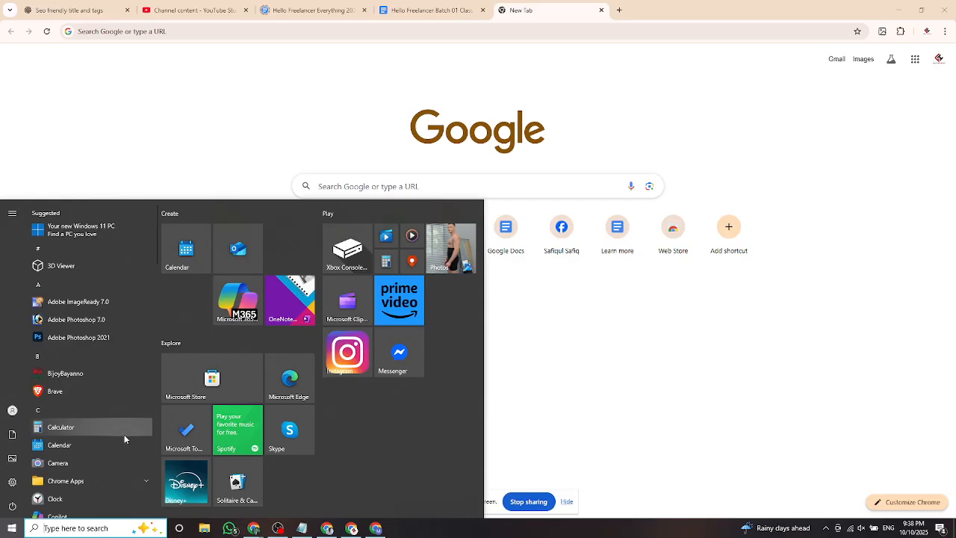
{"action": "left_click", "coordinate": [8, 525]}
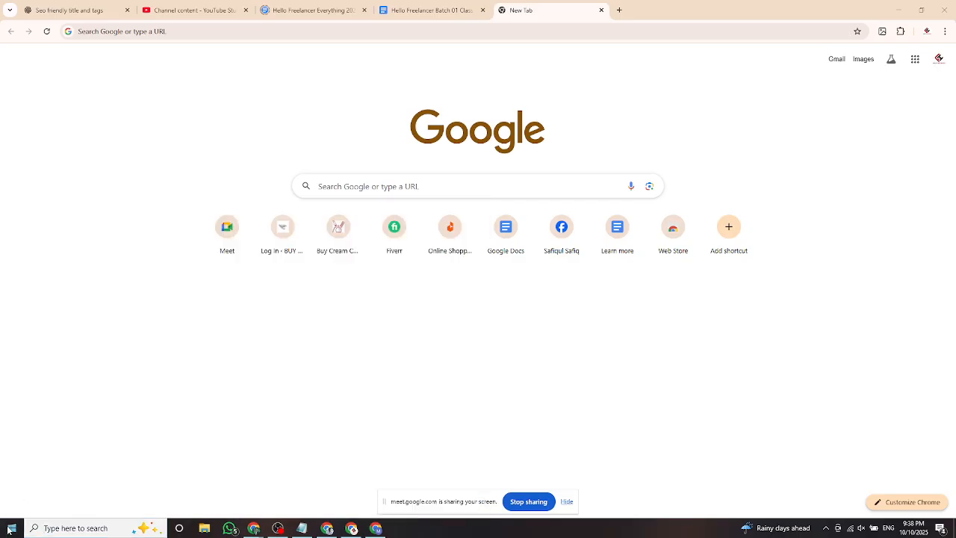
{"action": "left_click", "coordinate": [11, 529]}
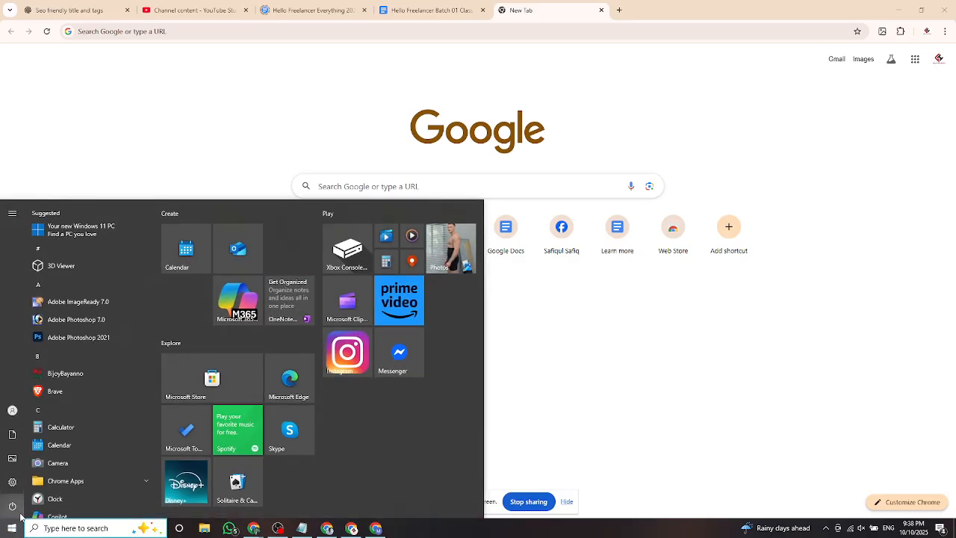
{"action": "mouse_move", "coordinate": [21, 515]}
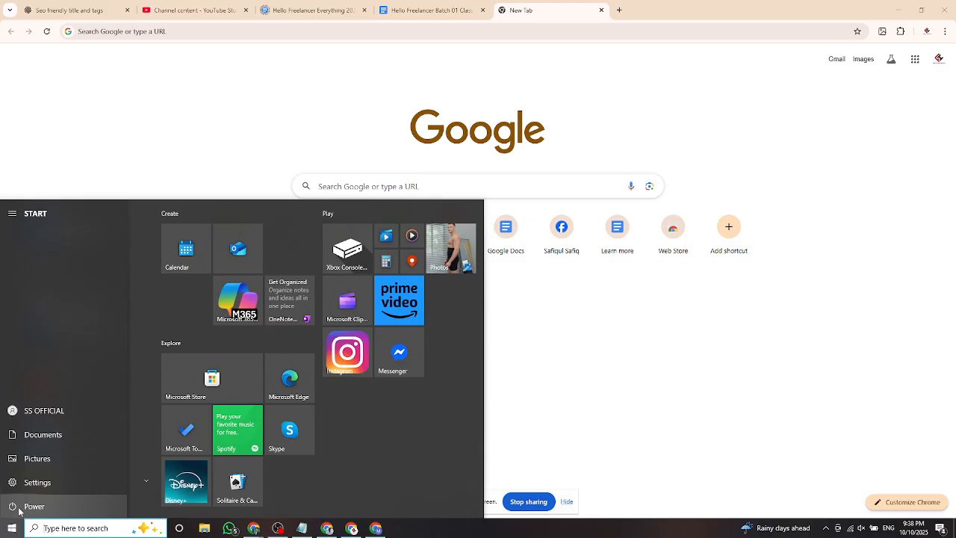
Review the Lock, Sleep, Shut down and Restart options, close Start, and show hidden tray icons.
{"action": "left_click", "coordinate": [20, 511]}
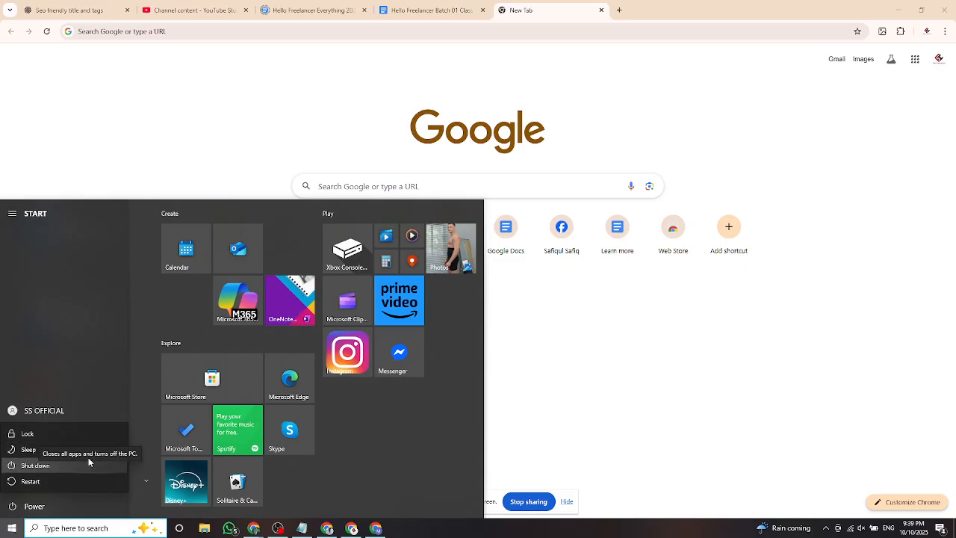
{"action": "left_click", "coordinate": [623, 365]}
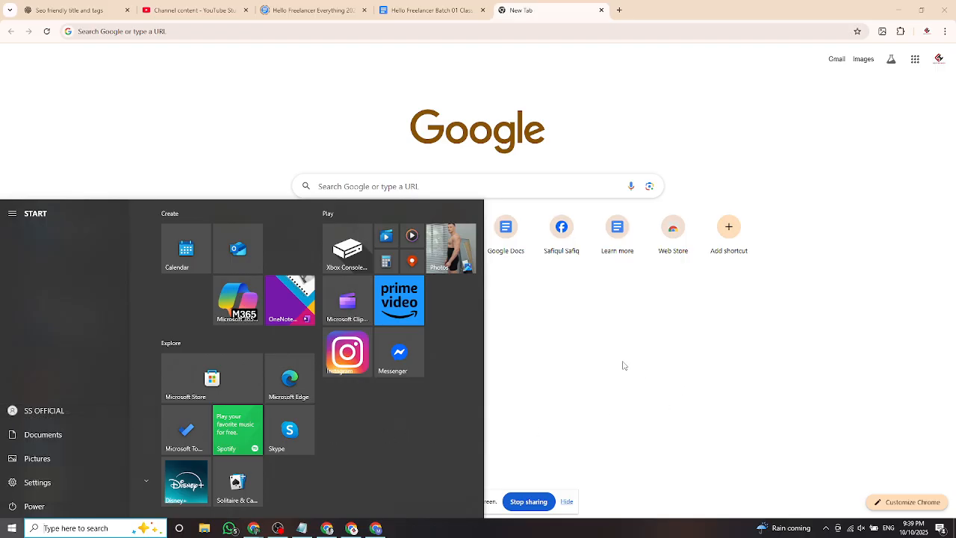
{"action": "left_click", "coordinate": [617, 358]}
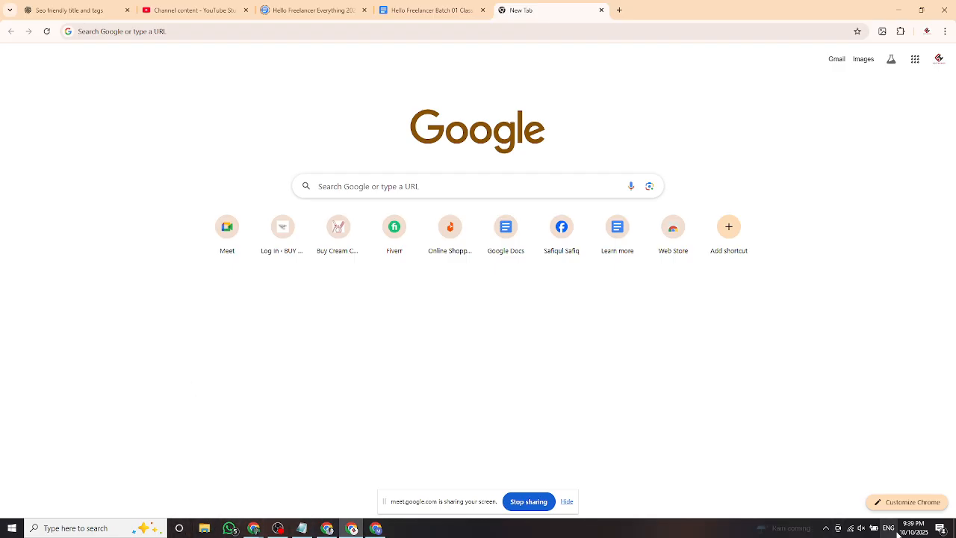
{"action": "left_click", "coordinate": [826, 529]}
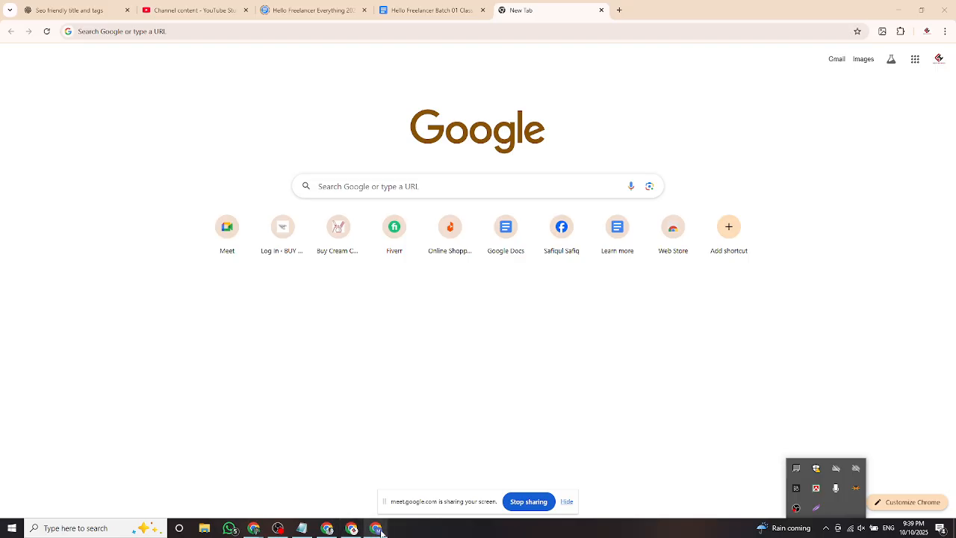
{"action": "mouse_move", "coordinate": [325, 532]}
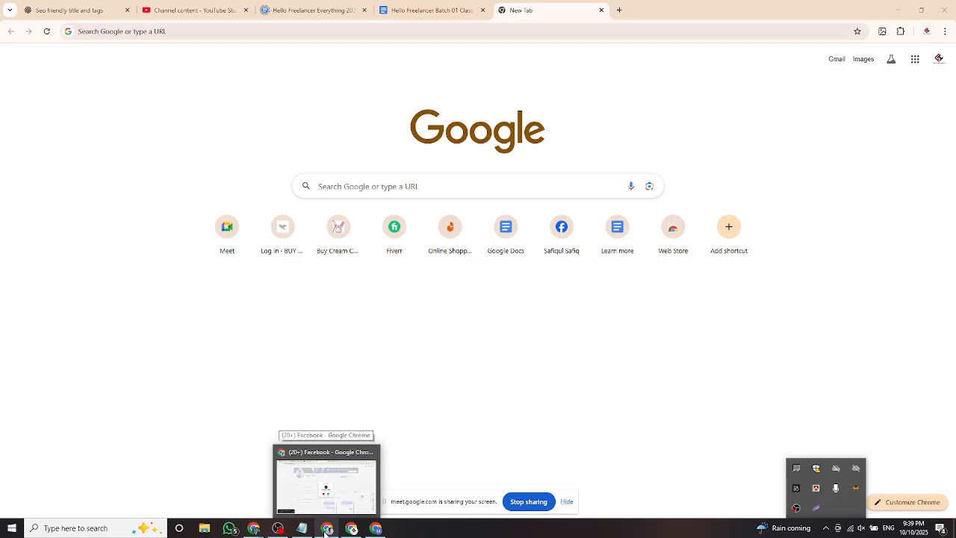
{"action": "mouse_move", "coordinate": [254, 532]}
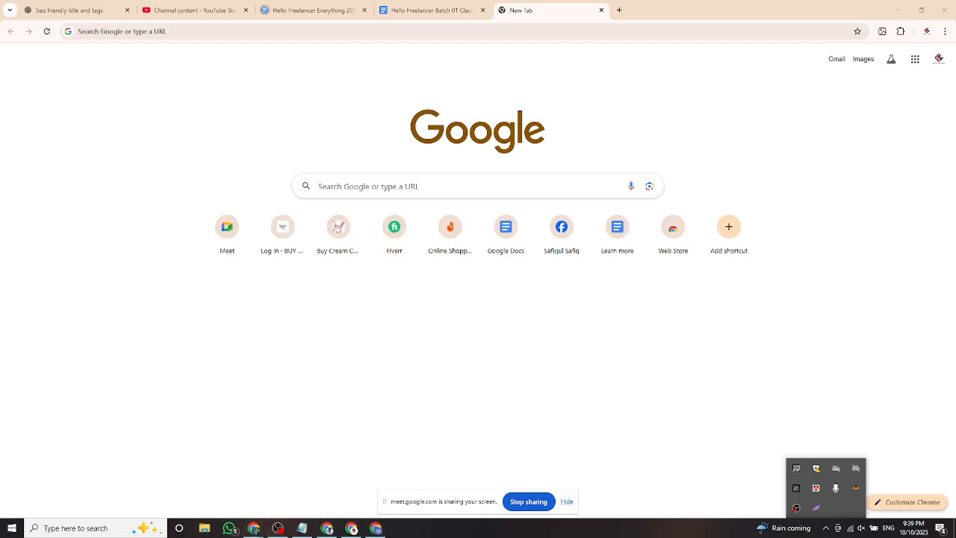
{"action": "left_click", "coordinate": [301, 334]}
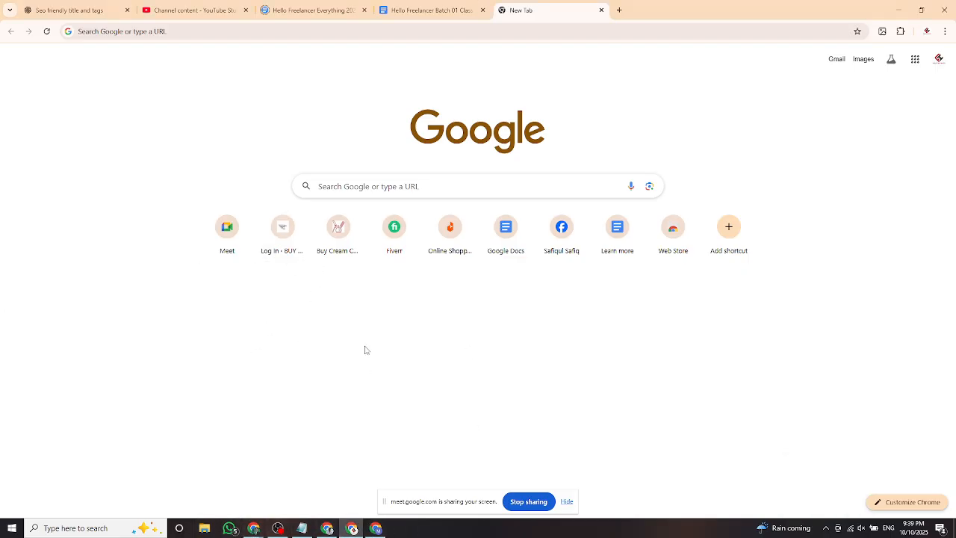
Minimise Chrome, Meet, Facebook, OBS and Notepad, then drag the Some recent SEO work PDF to centre.
{"action": "left_click", "coordinate": [899, 9]}
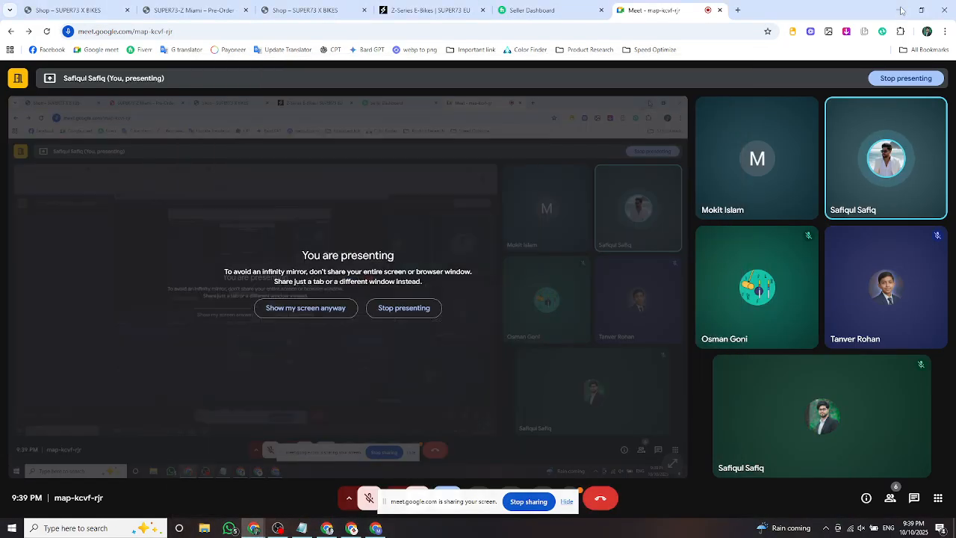
{"action": "left_click", "coordinate": [901, 11]}
{"action": "left_click", "coordinate": [901, 11]}
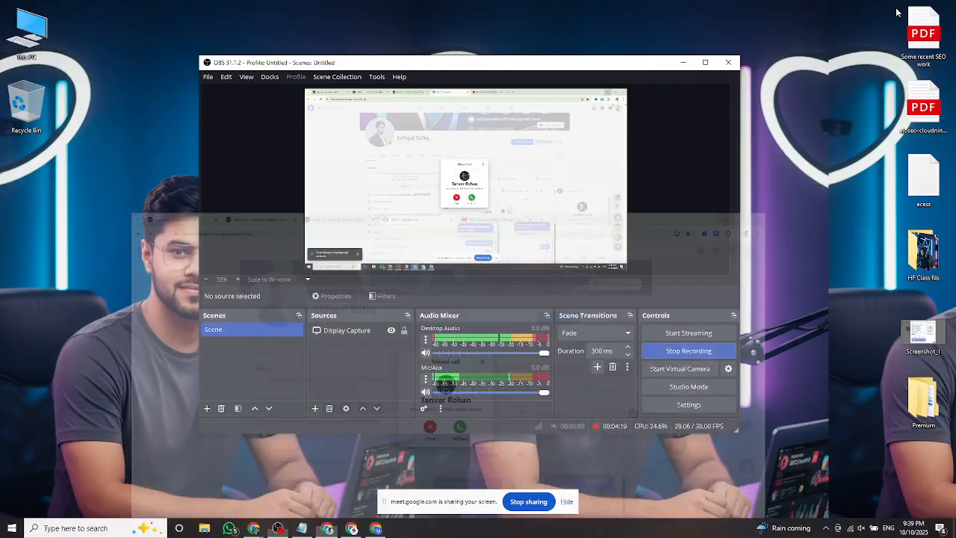
{"action": "left_click", "coordinate": [689, 62]}
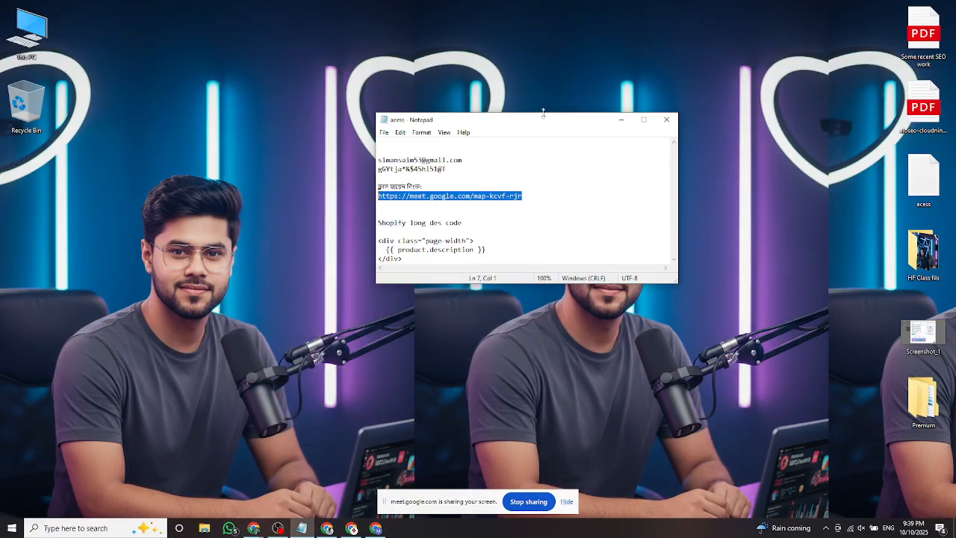
{"action": "left_click", "coordinate": [621, 121]}
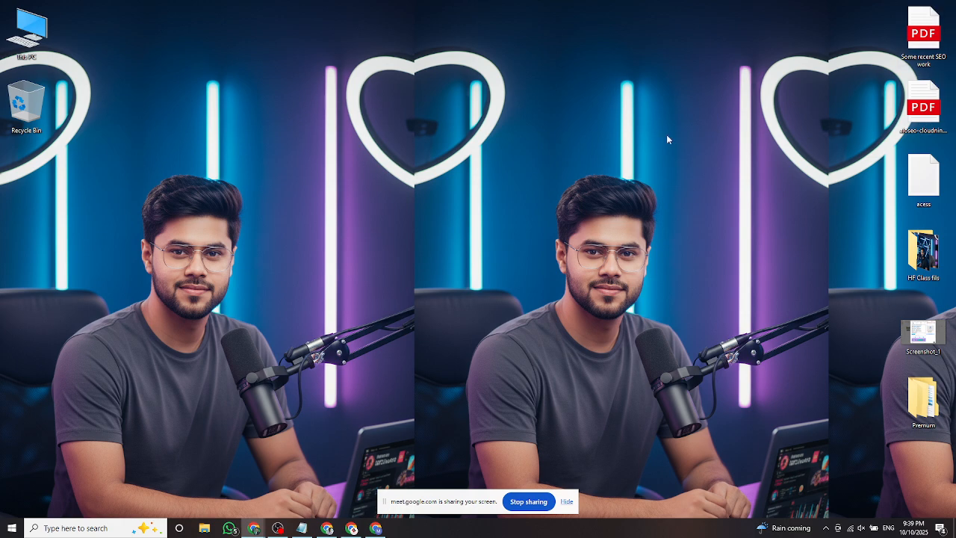
{"action": "left_click_drag", "start_coordinate": [932, 15], "coordinate": [297, 188]}
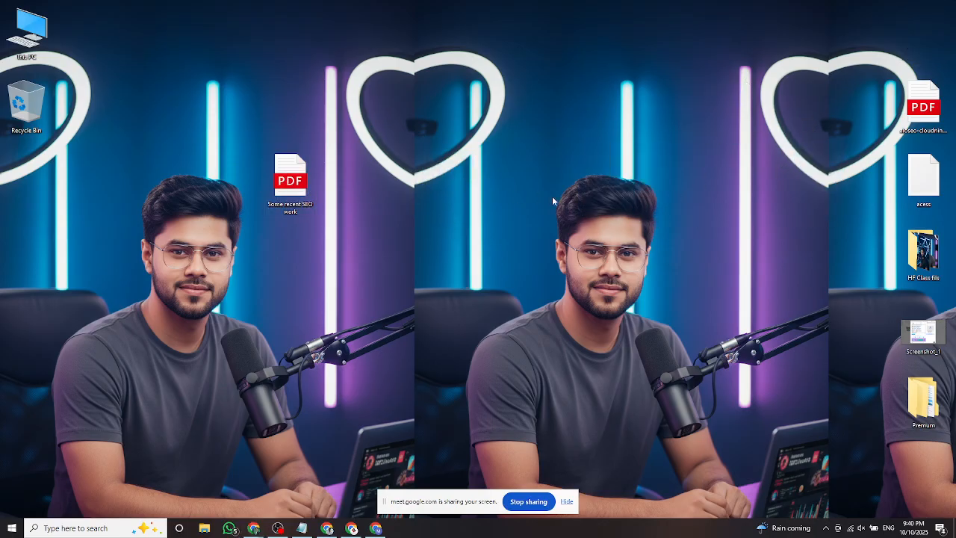
Create a new folder on the desktop and rename it with a person's name.
{"action": "right_click", "coordinate": [494, 120]}
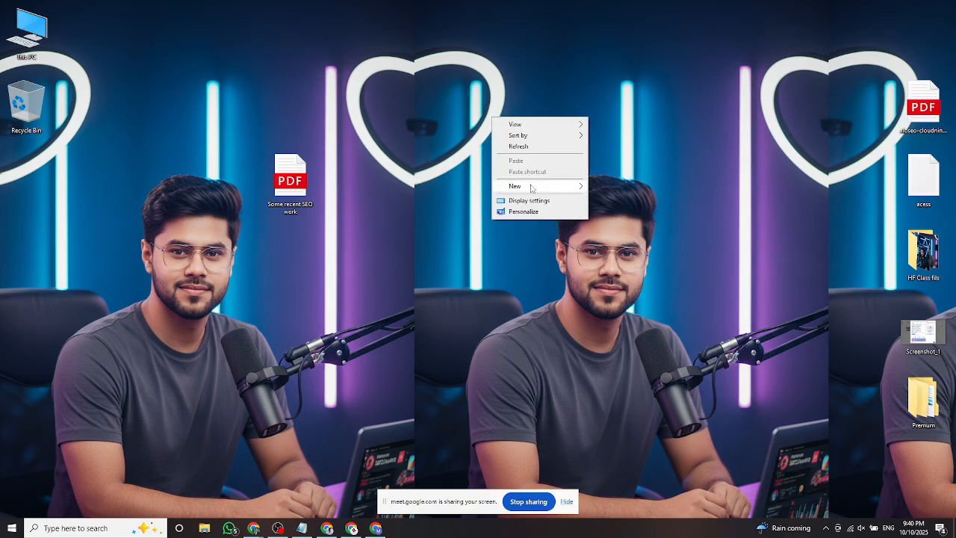
{"action": "mouse_move", "coordinate": [533, 189]}
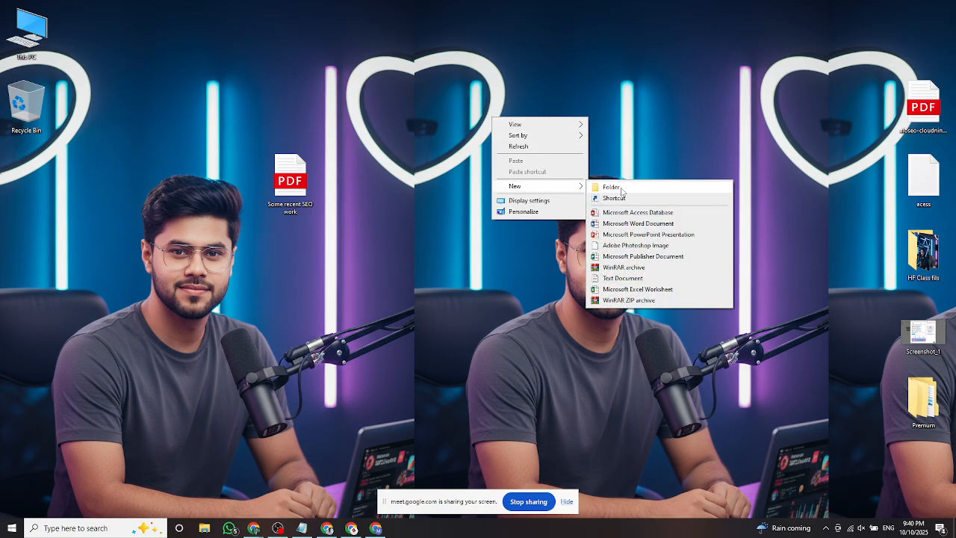
{"action": "left_click", "coordinate": [612, 187]}
{"action": "type", "text": "New"}
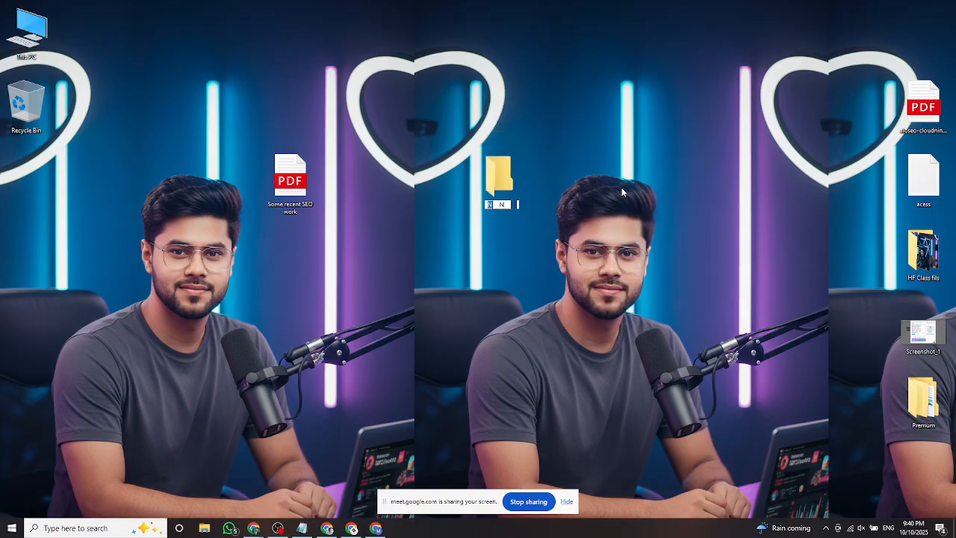
{"action": "type", "text": " Folder"}
{"action": "key", "text": "BackSpace"}
{"action": "key", "text": "BackSpace"}
{"action": "key", "text": "BackSpace"}
{"action": "key", "text": "BackSpace"}
{"action": "key", "text": "BackSpace"}
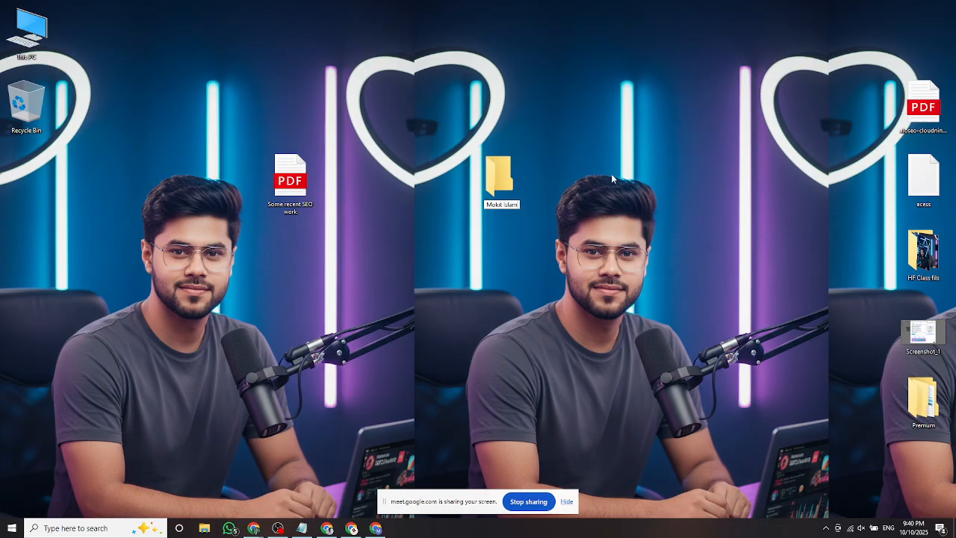
{"action": "key", "text": "Return"}
{"action": "left_click", "coordinate": [617, 168]}
Move the Some recent SEO work PDF into New folder and open it to confirm.
{"action": "left_click", "coordinate": [512, 180]}
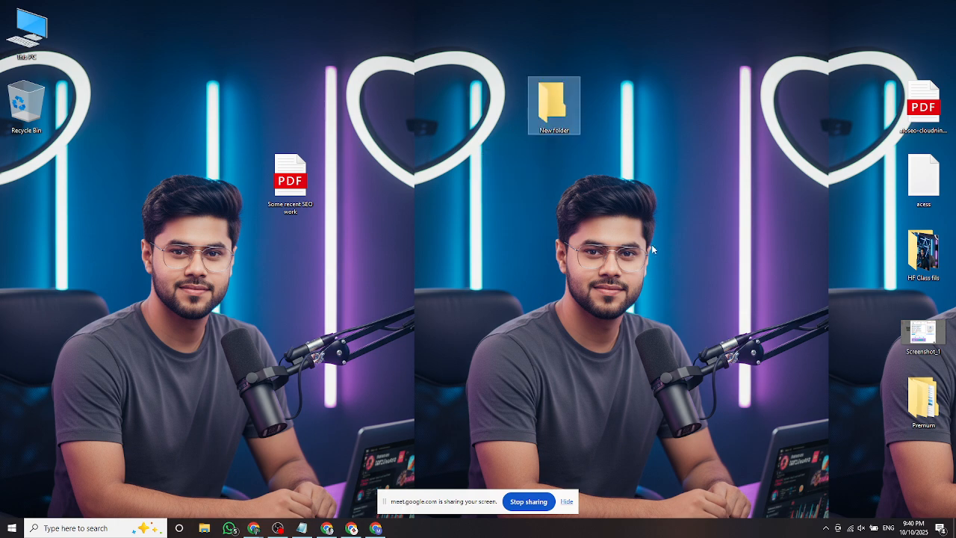
{"action": "left_click", "coordinate": [398, 254]}
{"action": "left_click_drag", "start_coordinate": [290, 180], "coordinate": [546, 112]}
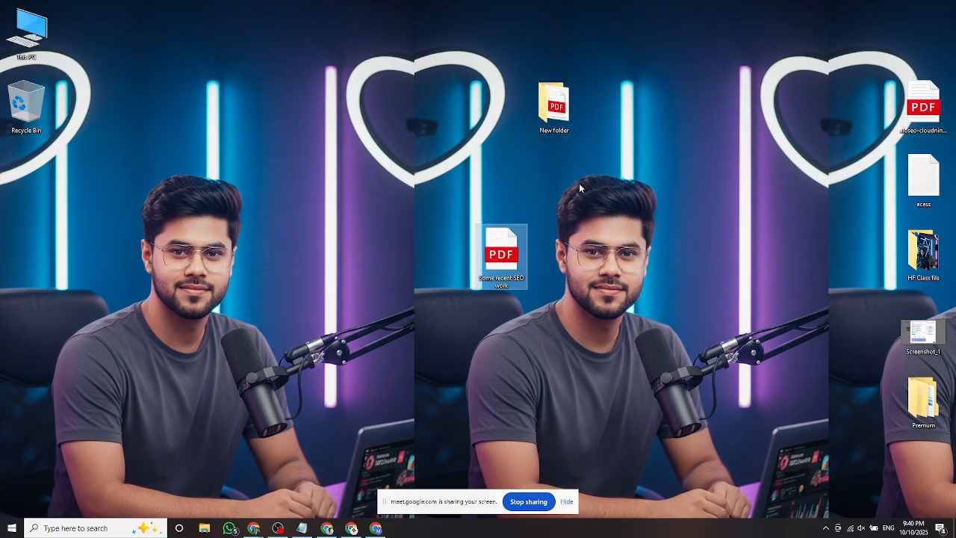
{"action": "double_click", "coordinate": [554, 105]}
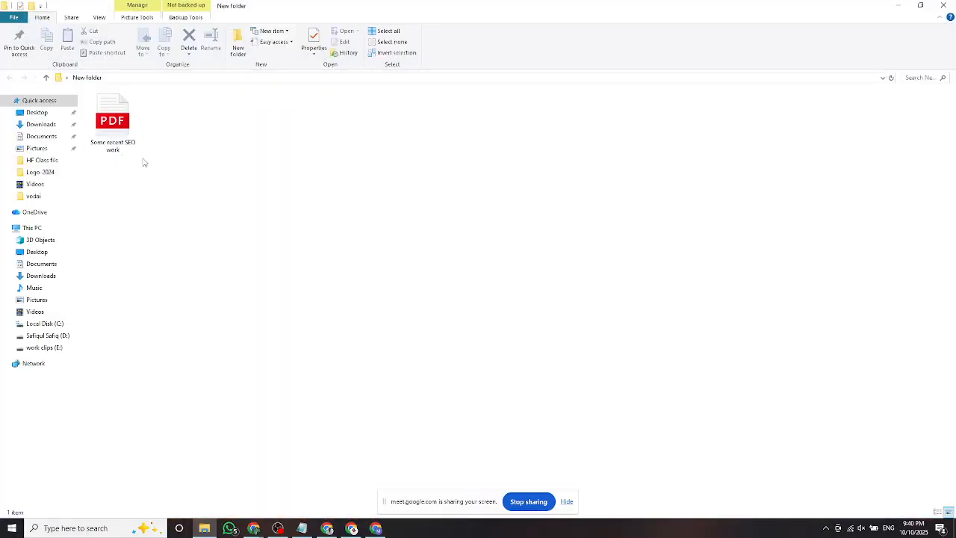
{"action": "left_click", "coordinate": [947, 6]}
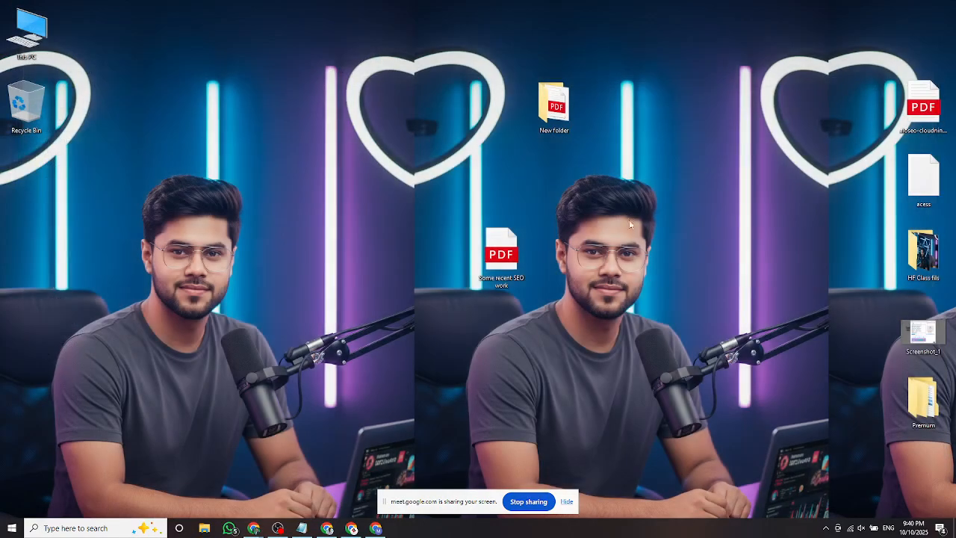
{"action": "right_click", "coordinate": [159, 75]}
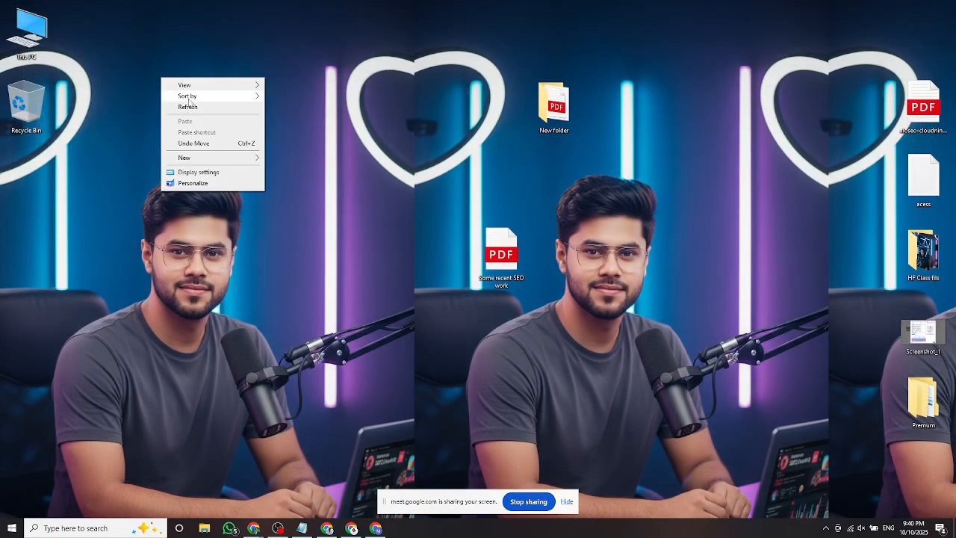
{"action": "left_click", "coordinate": [156, 104]}
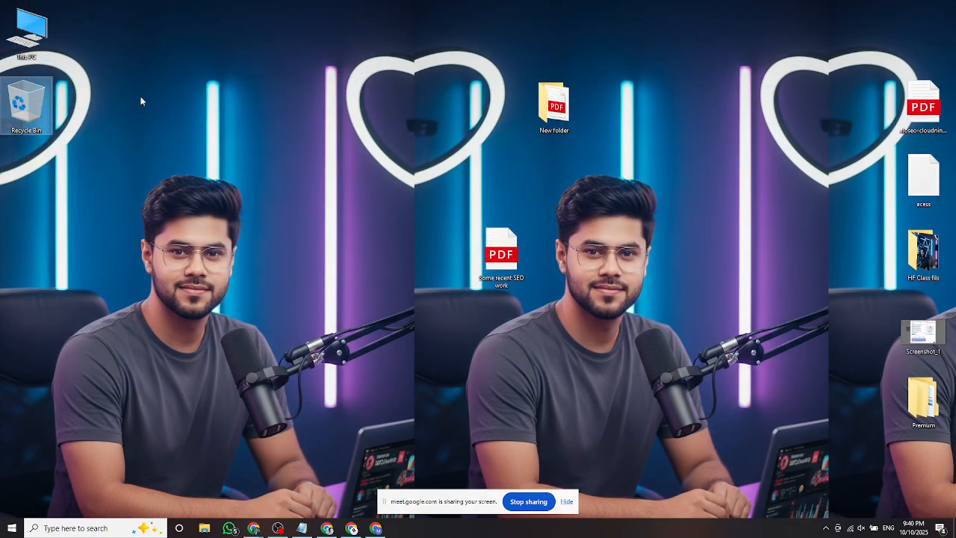
Dismiss the Item Not Found warning, open the Recycle Bin and restore the aioseo PDF.
{"action": "key", "text": "Delete"}
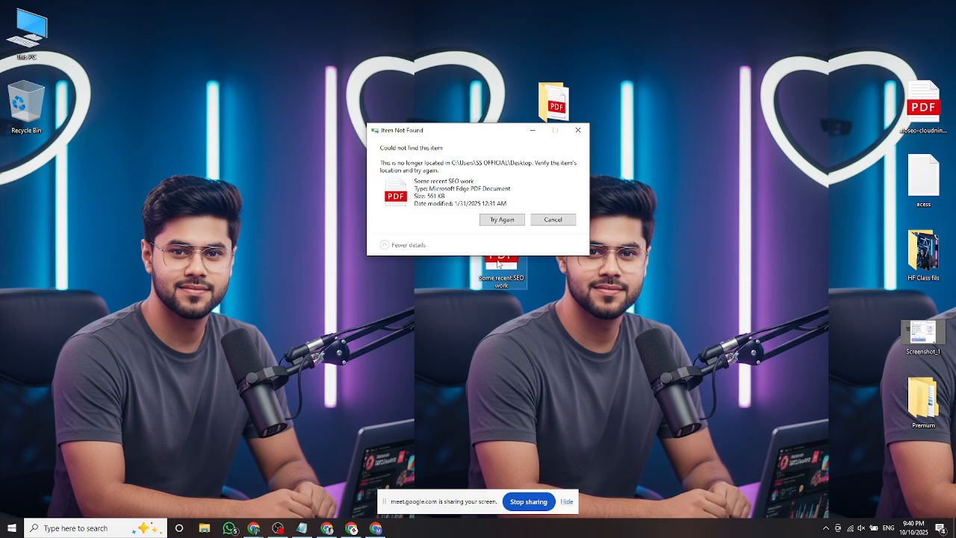
{"action": "left_click", "coordinate": [545, 224]}
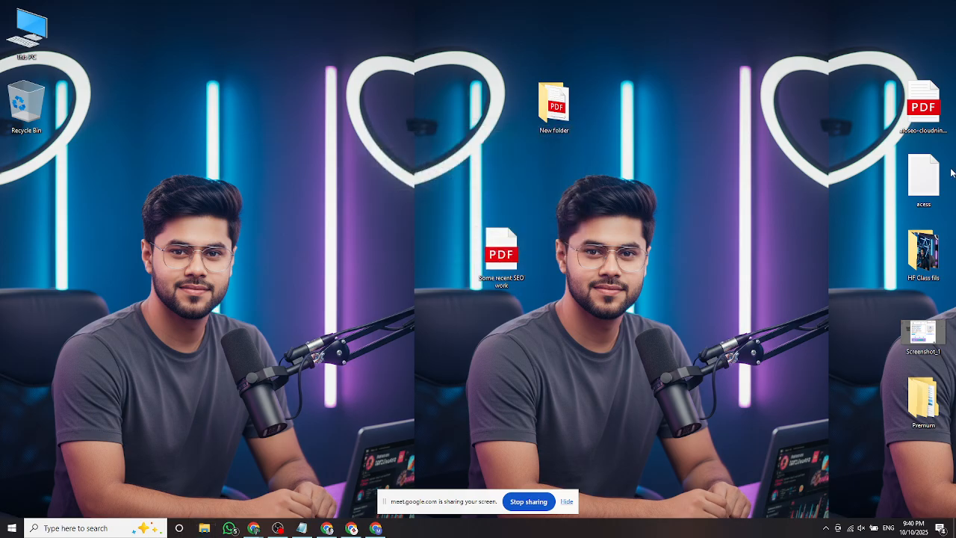
{"action": "left_click", "coordinate": [910, 123]}
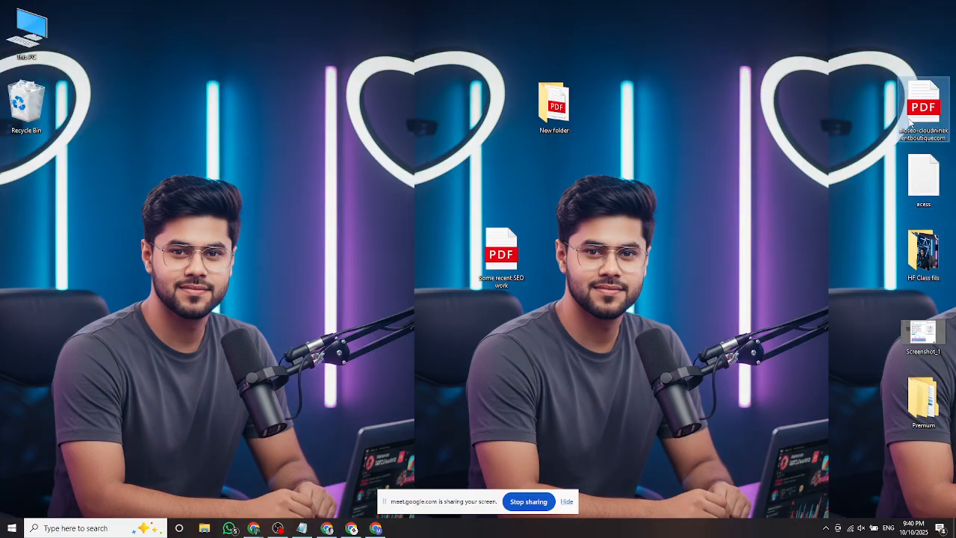
{"action": "double_click", "coordinate": [10, 100]}
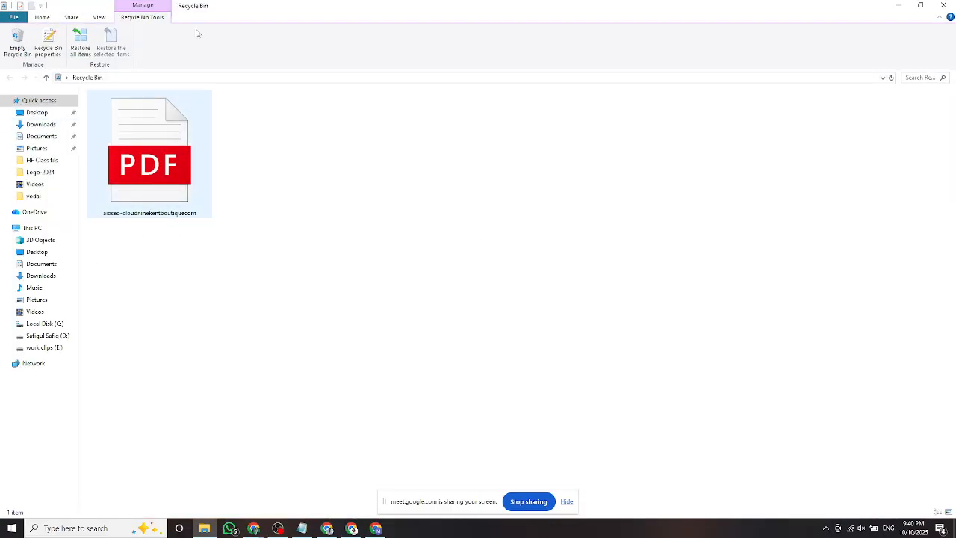
{"action": "double_click", "coordinate": [286, 11]}
{"action": "left_click_drag", "start_coordinate": [221, 200], "coordinate": [288, 145]}
{"action": "right_click", "coordinate": [174, 297]}
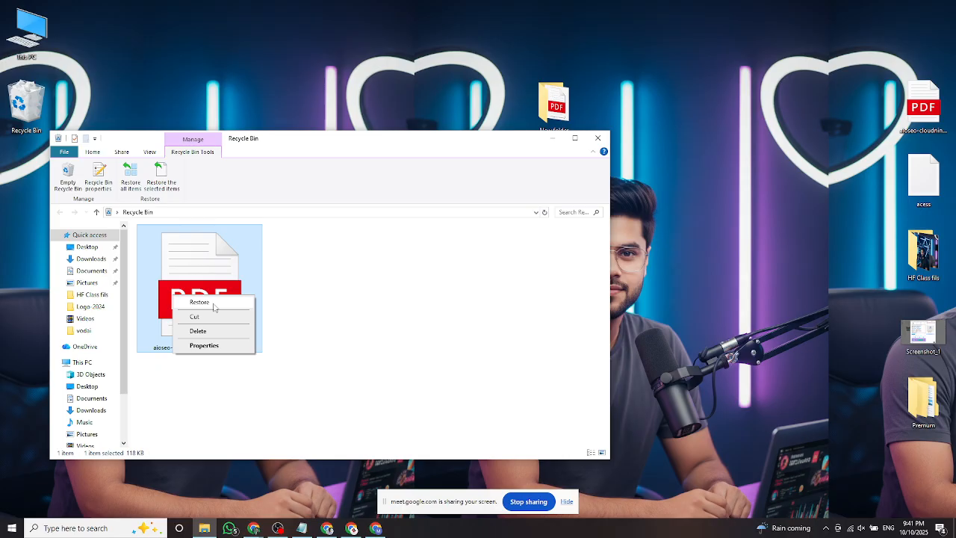
{"action": "left_click", "coordinate": [213, 305]}
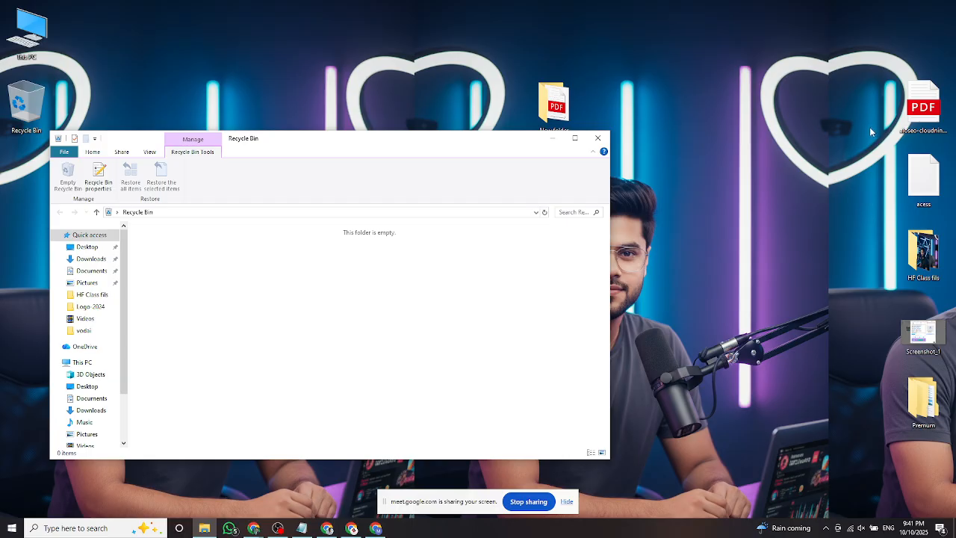
Close the Recycle Bin, refresh the desktop six times, then open This PC.
{"action": "left_click", "coordinate": [597, 137]}
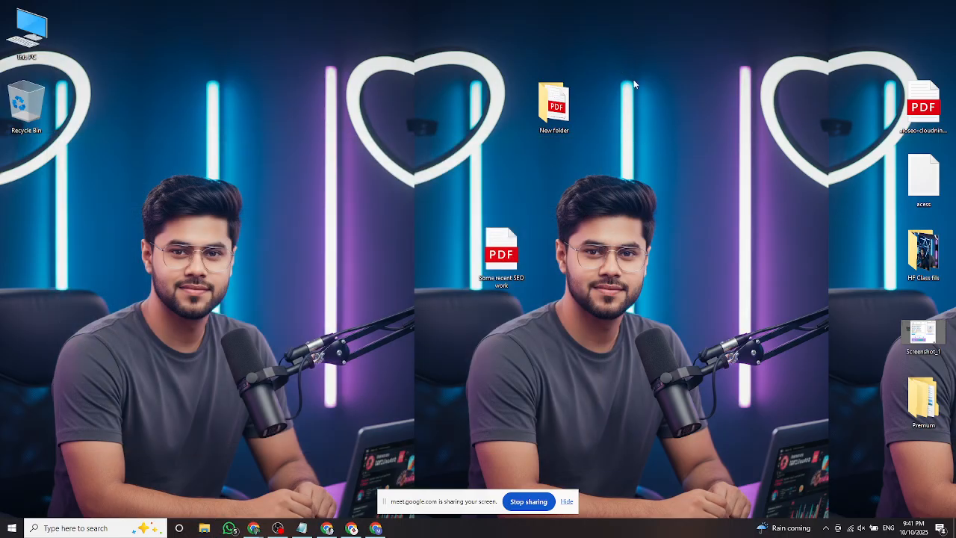
{"action": "right_click", "coordinate": [623, 69]}
{"action": "left_click", "coordinate": [650, 96]}
{"action": "right_click", "coordinate": [639, 49]}
{"action": "left_click", "coordinate": [652, 79]}
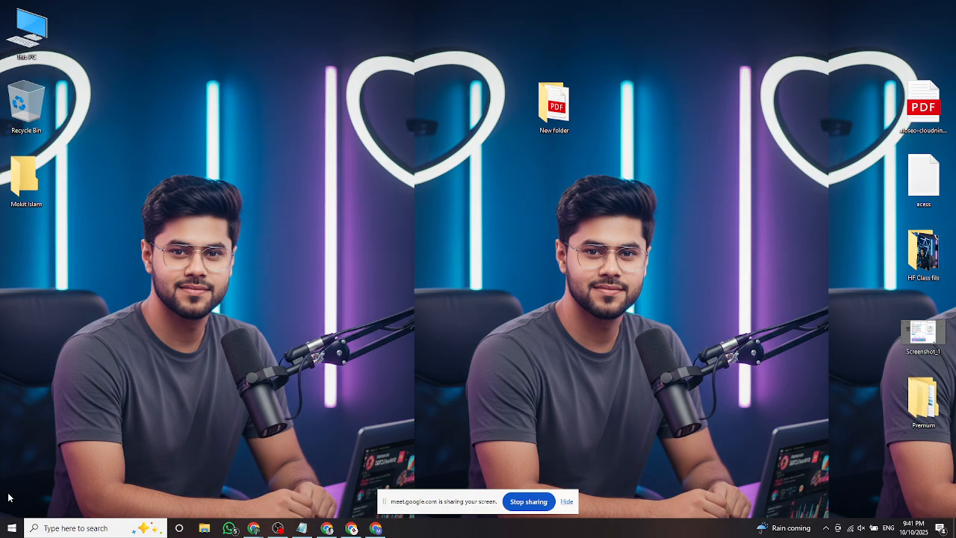
{"action": "right_click", "coordinate": [141, 221]}
{"action": "left_click", "coordinate": [172, 245]}
{"action": "right_click", "coordinate": [192, 136]}
{"action": "left_click", "coordinate": [224, 166]}
{"action": "right_click", "coordinate": [234, 145]}
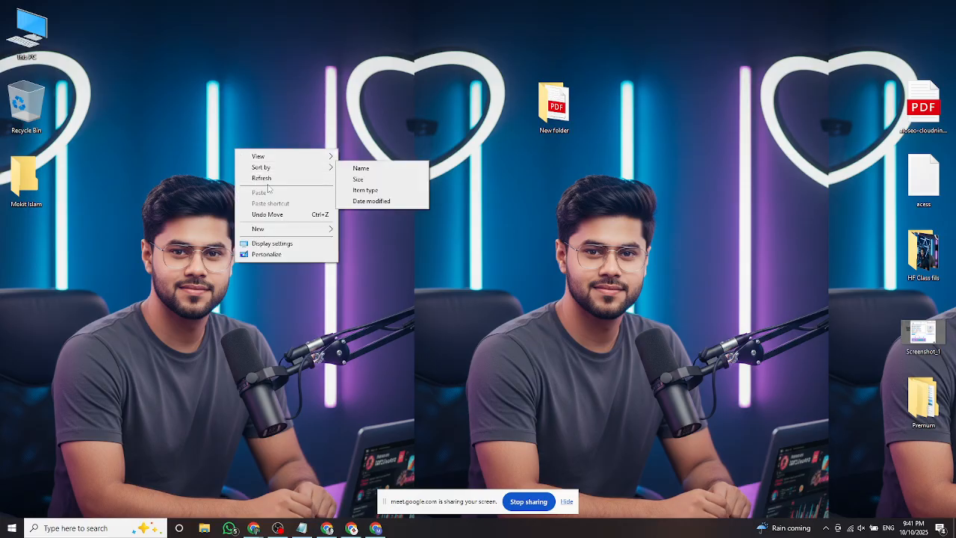
{"action": "left_click", "coordinate": [246, 174]}
{"action": "right_click", "coordinate": [207, 147]}
{"action": "left_click", "coordinate": [232, 175]}
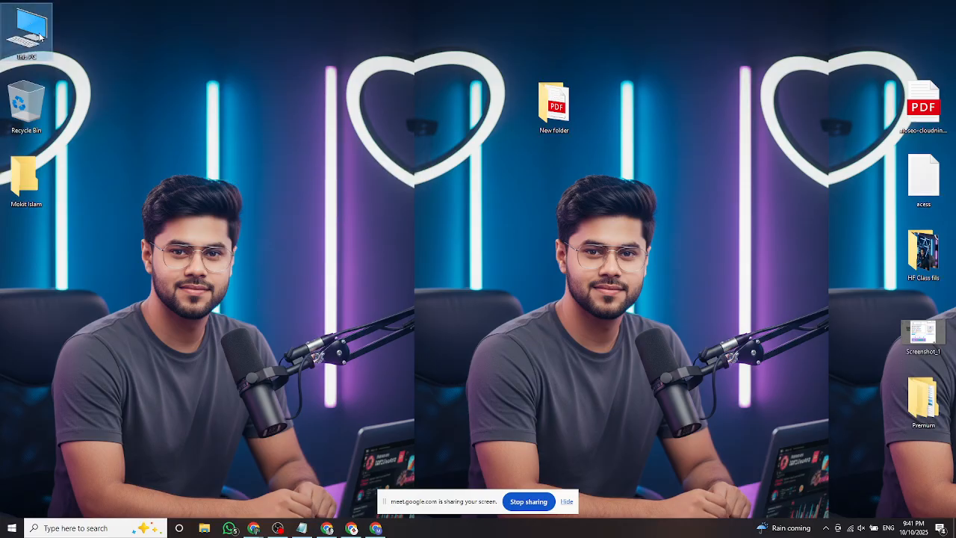
{"action": "double_click", "coordinate": [39, 35]}
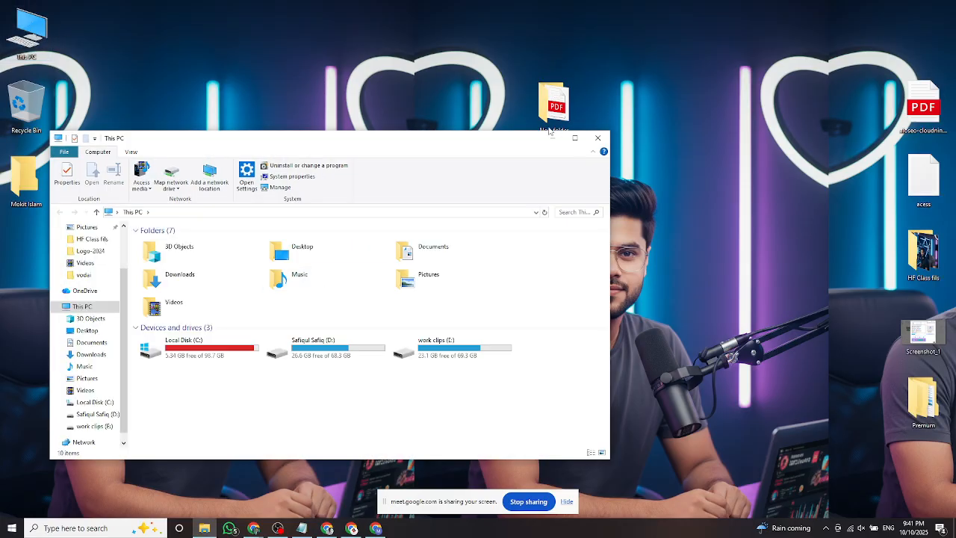
Maximise the This PC window and open the Downloads folder.
{"action": "left_click_drag", "start_coordinate": [504, 140], "coordinate": [503, 94]}
{"action": "left_click", "coordinate": [581, 92]}
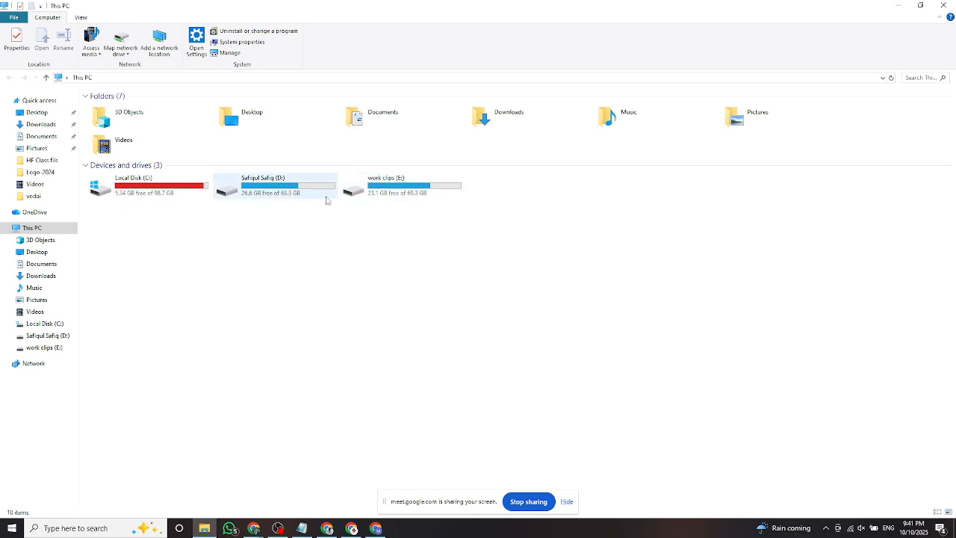
{"action": "double_click", "coordinate": [523, 113]}
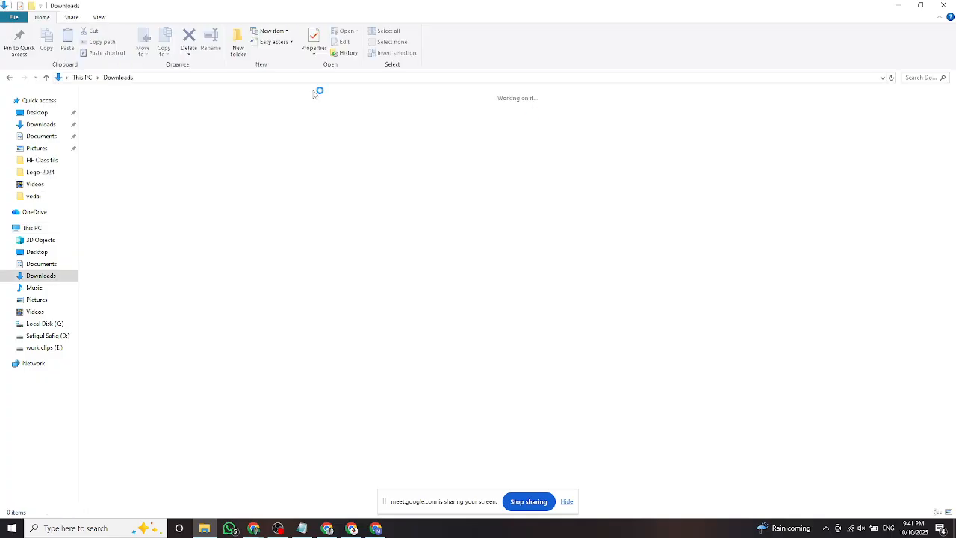
{"action": "key", "text": "alt+Left"}
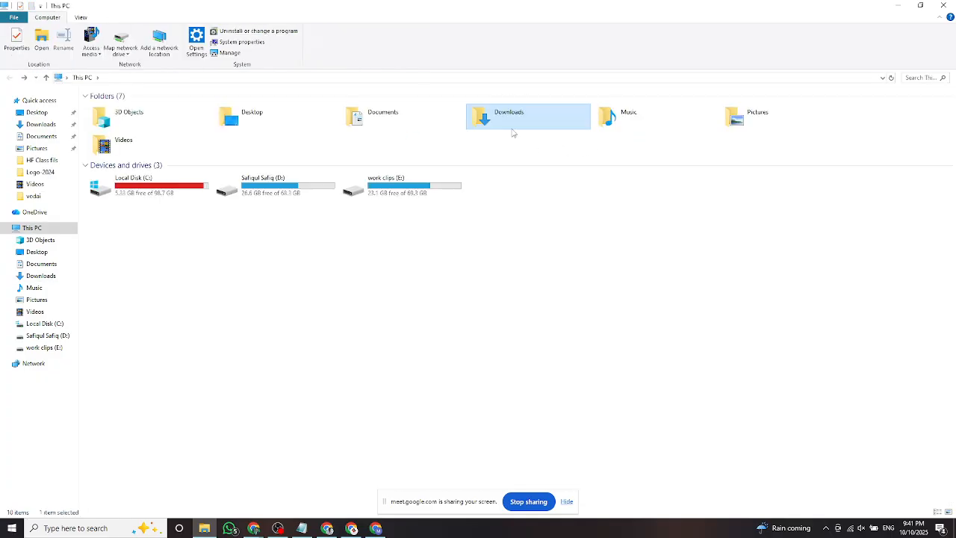
{"action": "double_click", "coordinate": [501, 121]}
Step through the WhatsApp Image pictures, then return to This PC and clear the selection.
{"action": "left_click", "coordinate": [634, 184]}
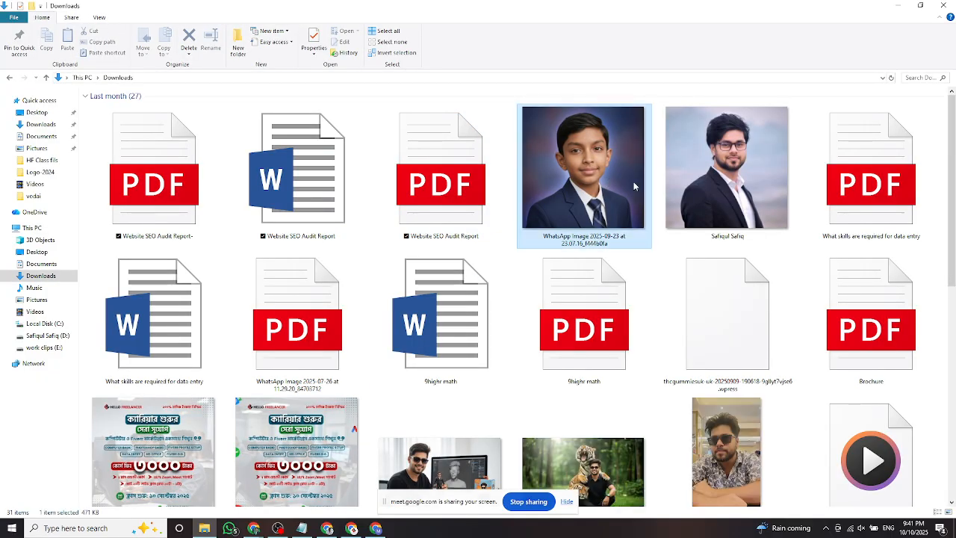
{"action": "key", "text": "Right"}
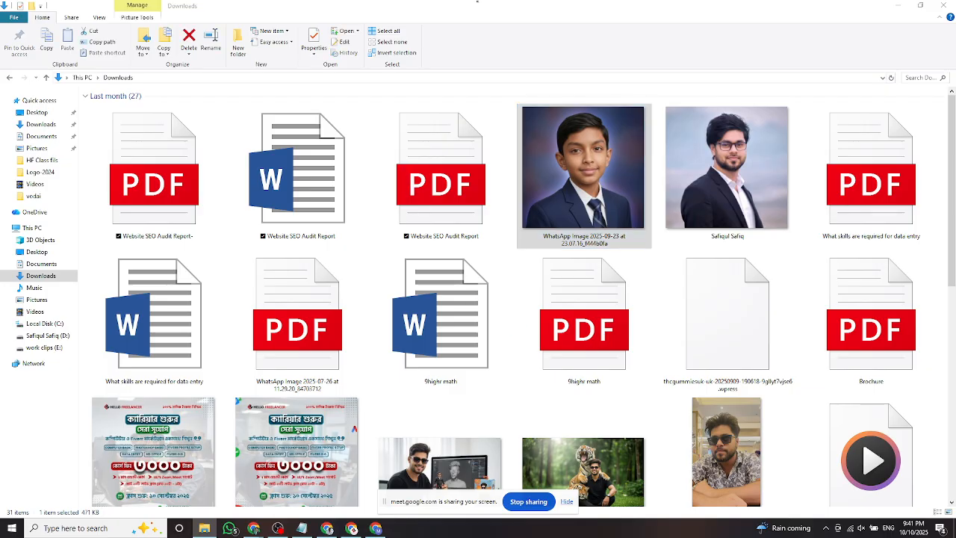
{"action": "left_click", "coordinate": [9, 78]}
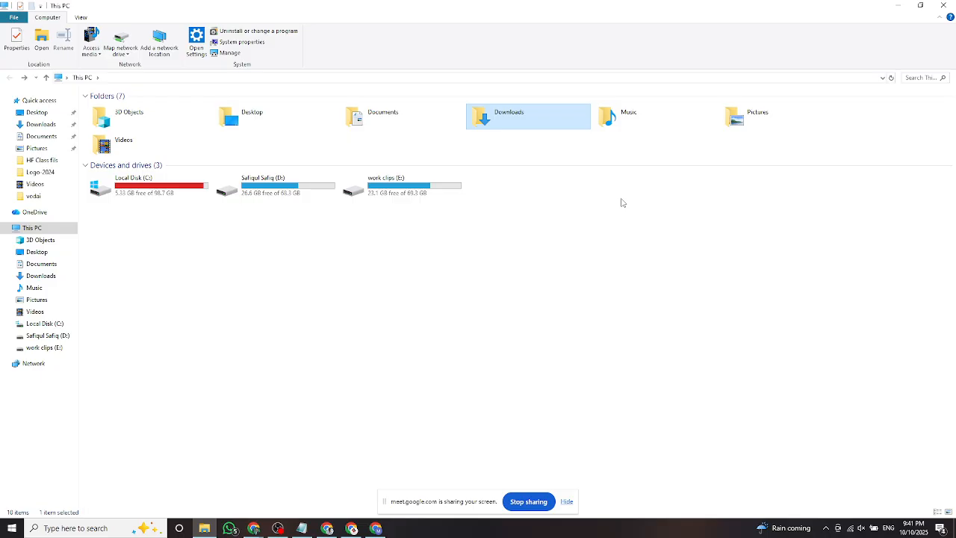
{"action": "left_click", "coordinate": [355, 336]}
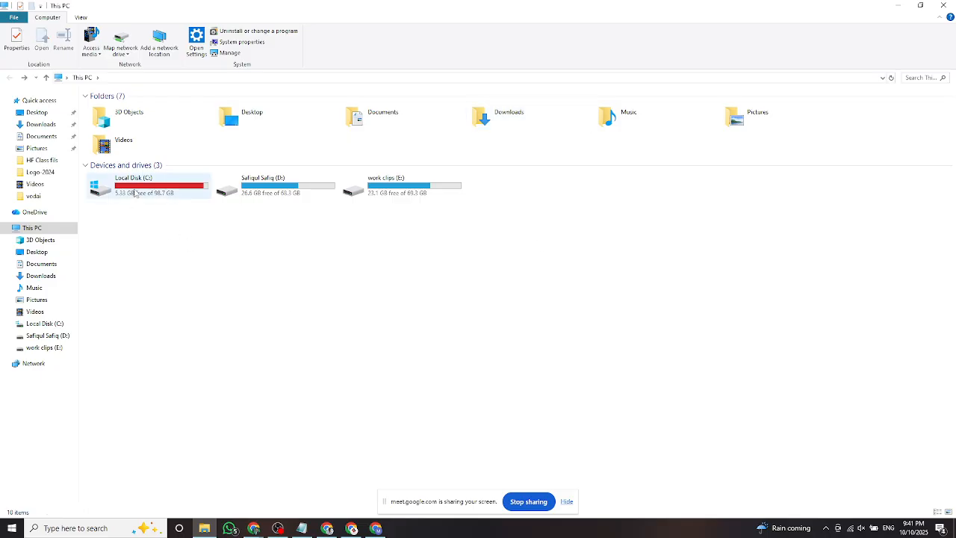
{"action": "left_click", "coordinate": [897, 5]}
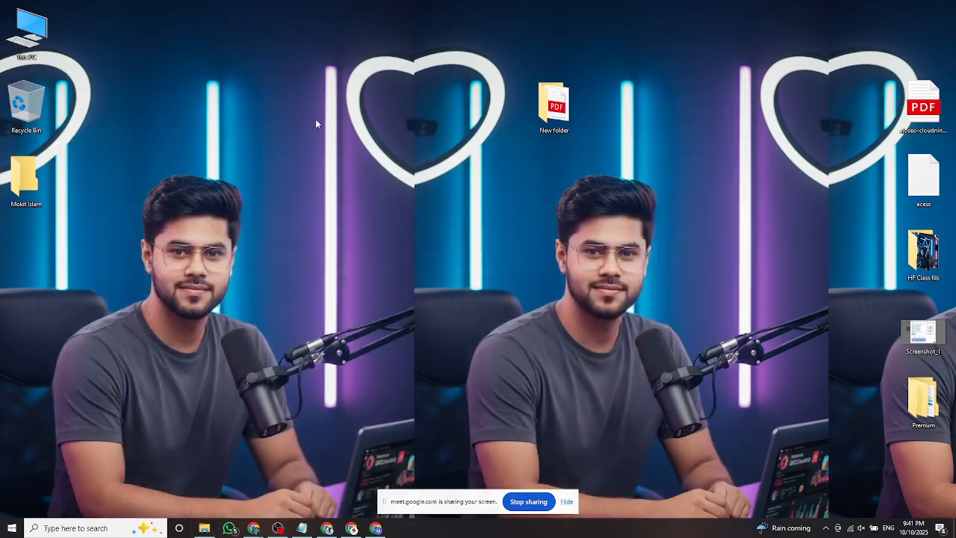
{"action": "right_click", "coordinate": [316, 121]}
{"action": "left_click", "coordinate": [343, 151]}
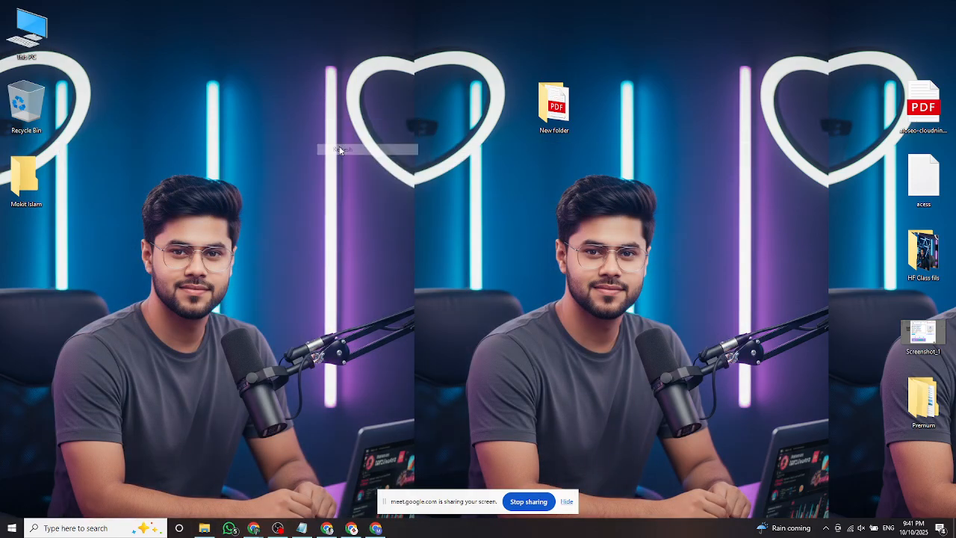
{"action": "double_click", "coordinate": [555, 105]}
{"action": "left_click", "coordinate": [619, 106]}
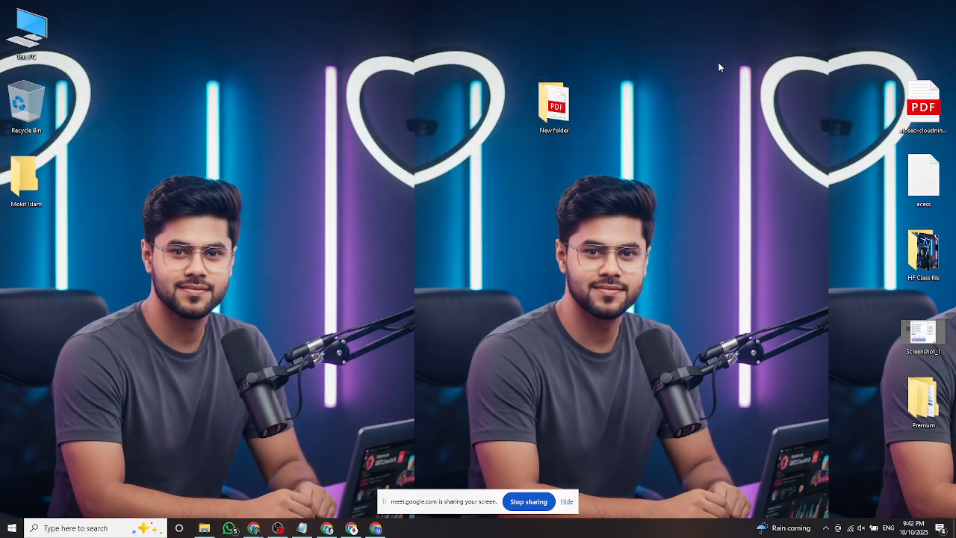
{"action": "double_click", "coordinate": [924, 400]}
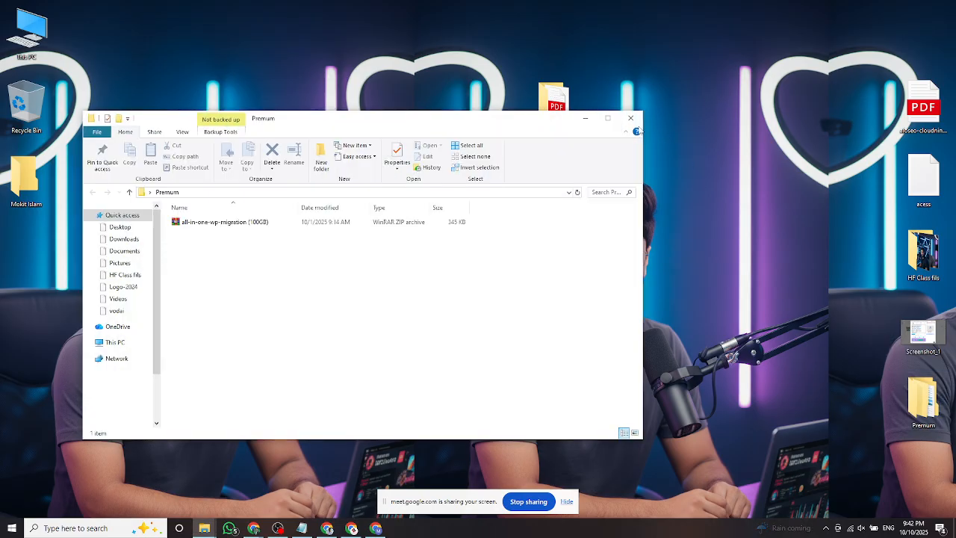
{"action": "left_click", "coordinate": [631, 118]}
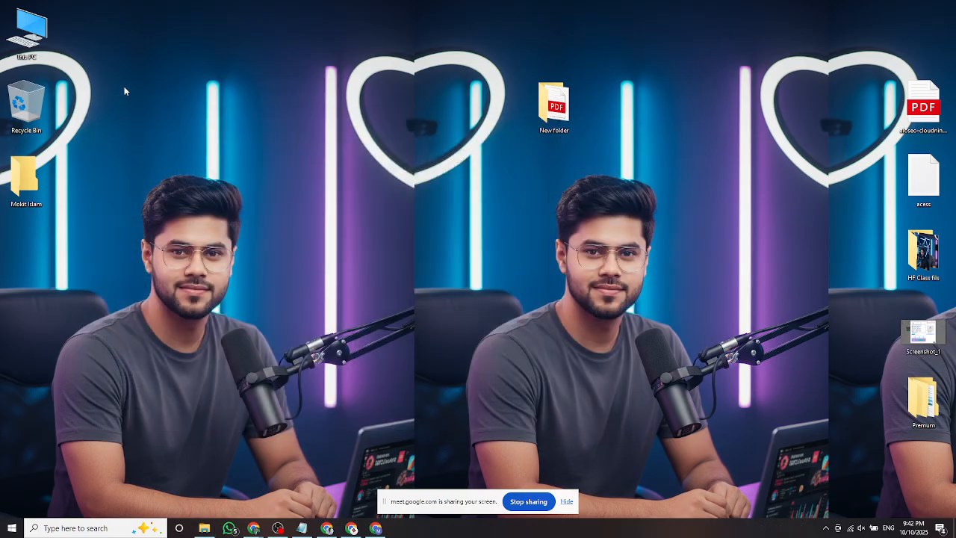
{"action": "right_click", "coordinate": [124, 90]}
{"action": "left_click", "coordinate": [139, 119]}
{"action": "right_click", "coordinate": [104, 64]}
{"action": "left_click", "coordinate": [121, 97]}
{"action": "right_click", "coordinate": [122, 81]}
{"action": "left_click", "coordinate": [137, 111]}
{"action": "double_click", "coordinate": [28, 31]}
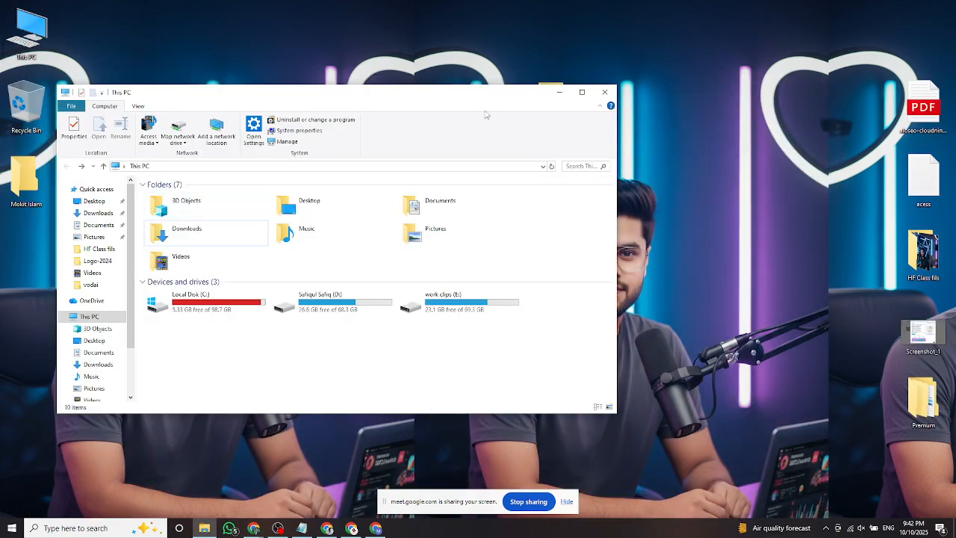
{"action": "left_click", "coordinate": [217, 302]}
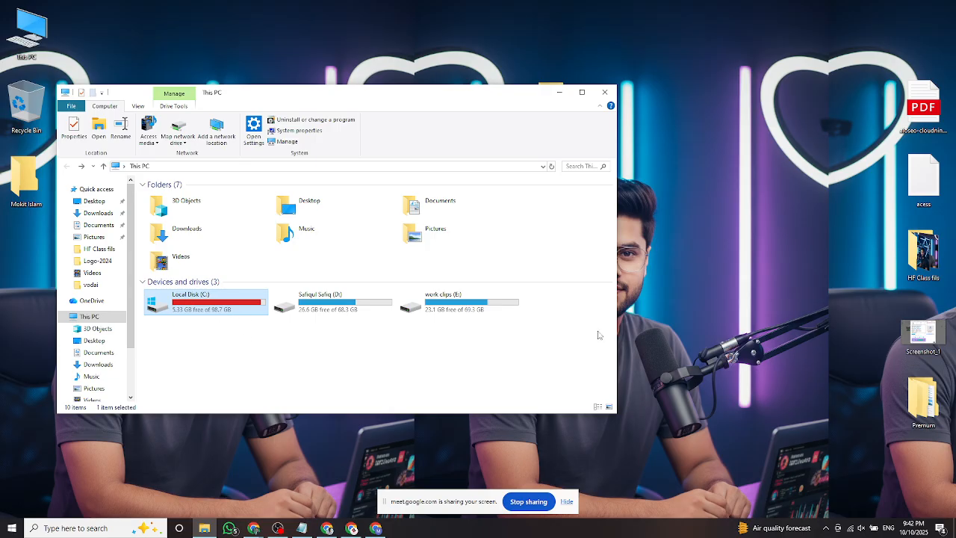
{"action": "right_click", "coordinate": [687, 186]}
{"action": "left_click", "coordinate": [704, 215]}
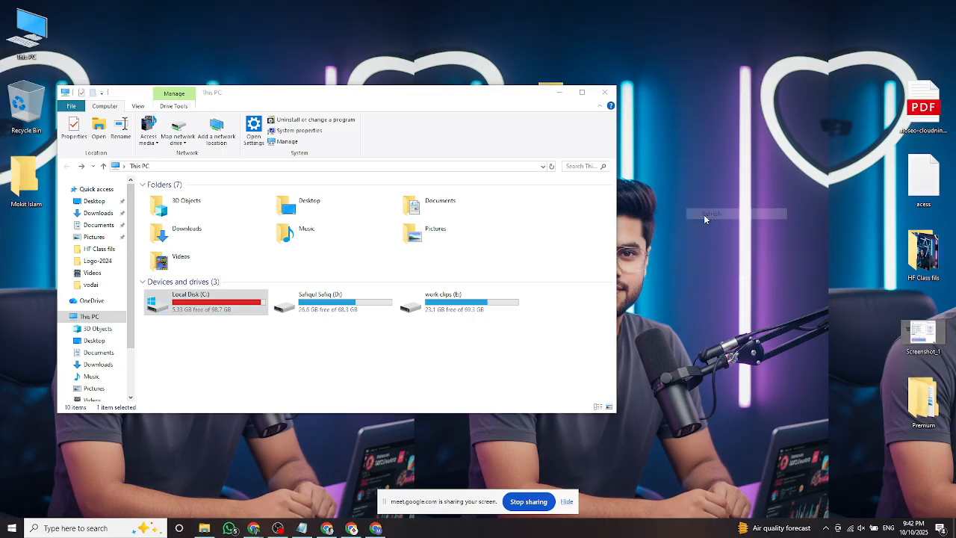
{"action": "double_click", "coordinate": [224, 306]}
{"action": "key", "text": "super+Up"}
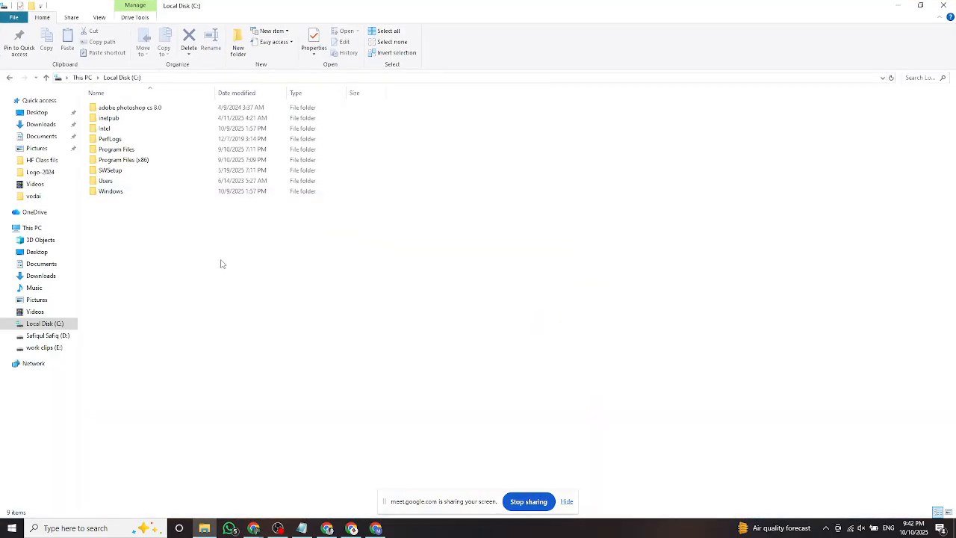
{"action": "double_click", "coordinate": [143, 160]}
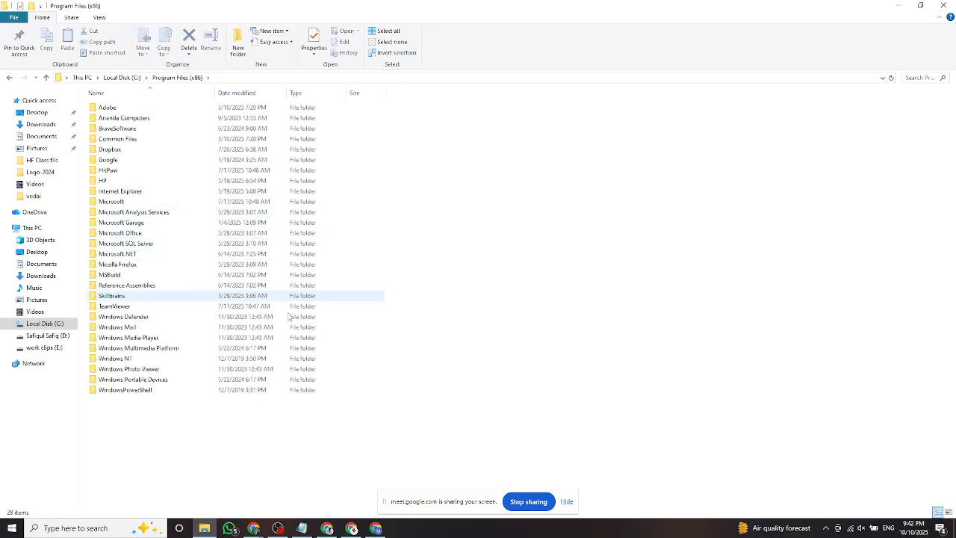
{"action": "double_click", "coordinate": [118, 108]}
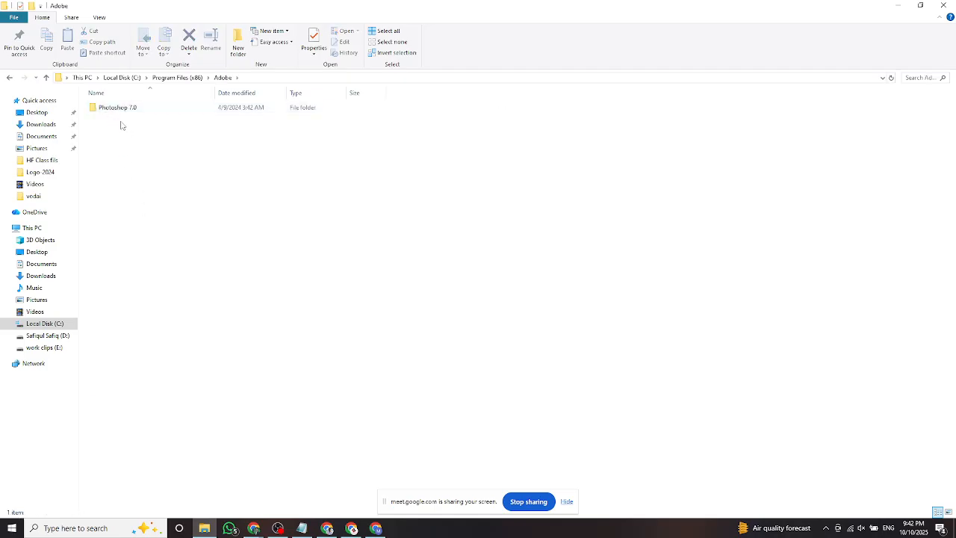
{"action": "double_click", "coordinate": [117, 107]}
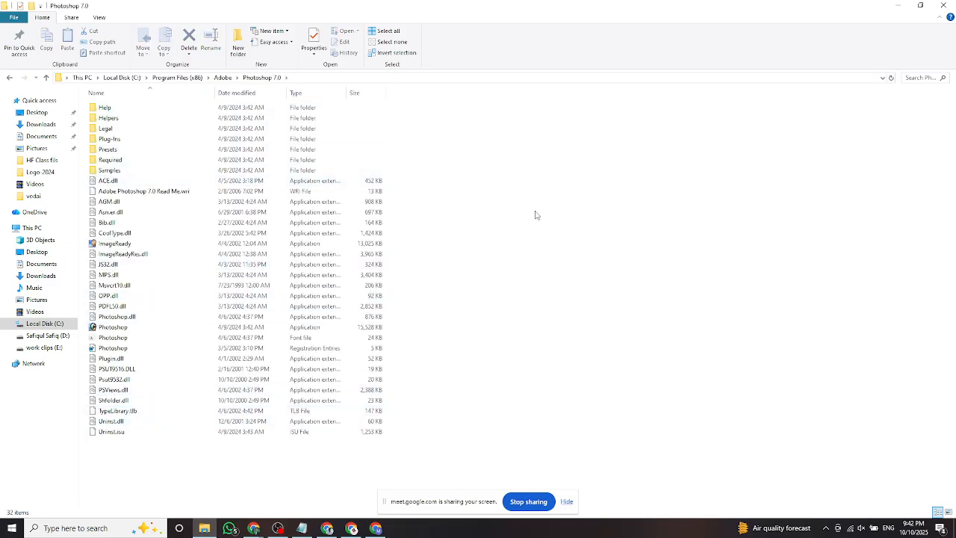
{"action": "left_click", "coordinate": [943, 5]}
{"action": "right_click", "coordinate": [174, 112]}
Refresh the desktop and open File Explorer at This PC with Win+E.
{"action": "left_click", "coordinate": [198, 141]}
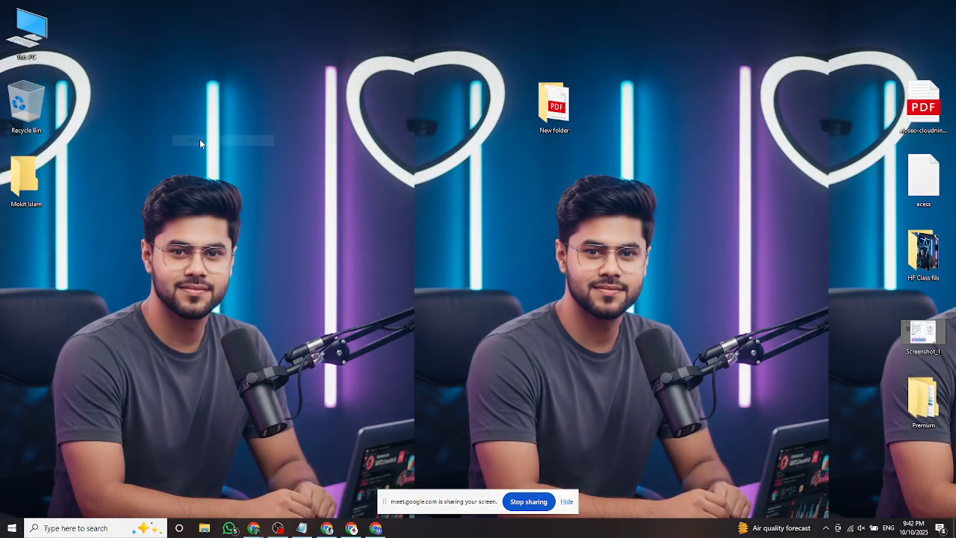
{"action": "right_click", "coordinate": [154, 112]}
{"action": "left_click", "coordinate": [187, 143]}
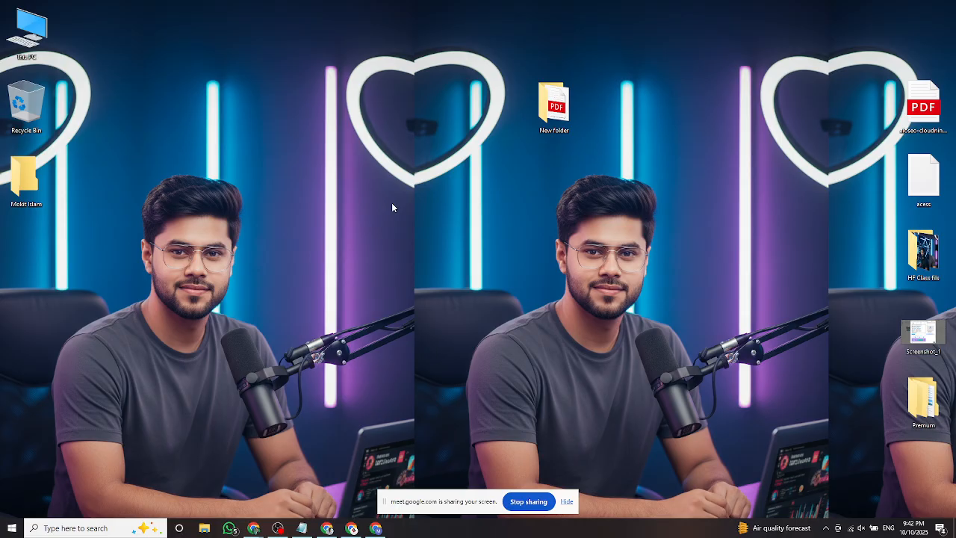
{"action": "key", "text": "super+e"}
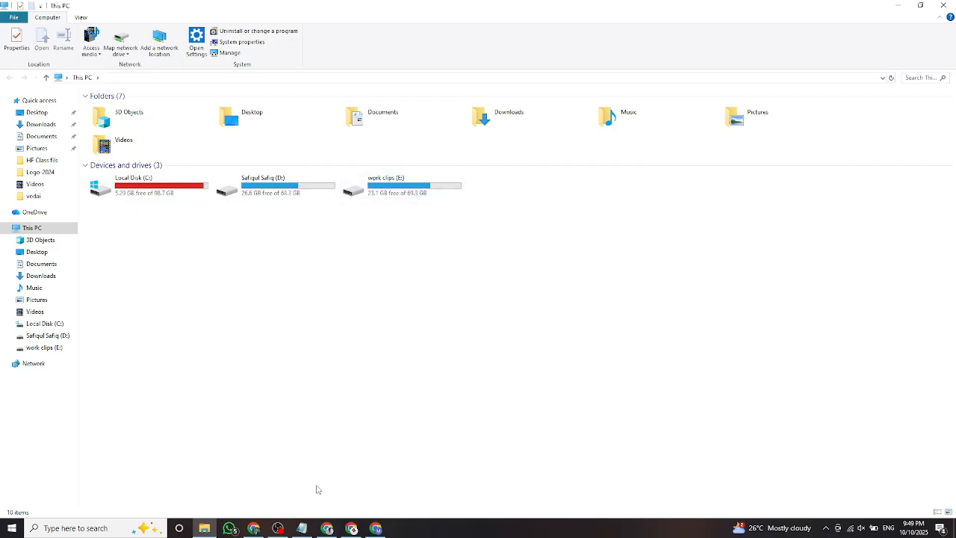
Load the copied Meet link in Chrome's address bar from clipboard history.
{"action": "left_click", "coordinate": [258, 530]}
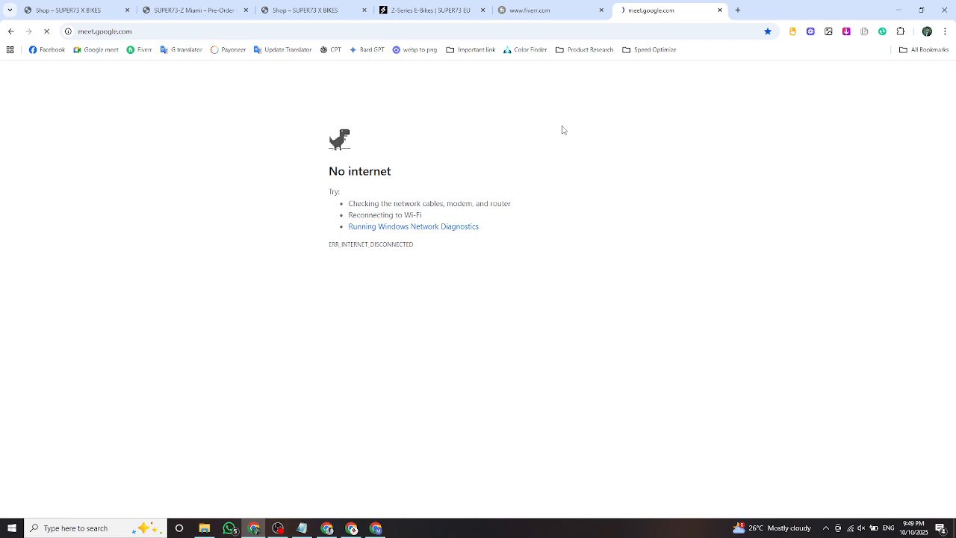
{"action": "left_click", "coordinate": [242, 31]}
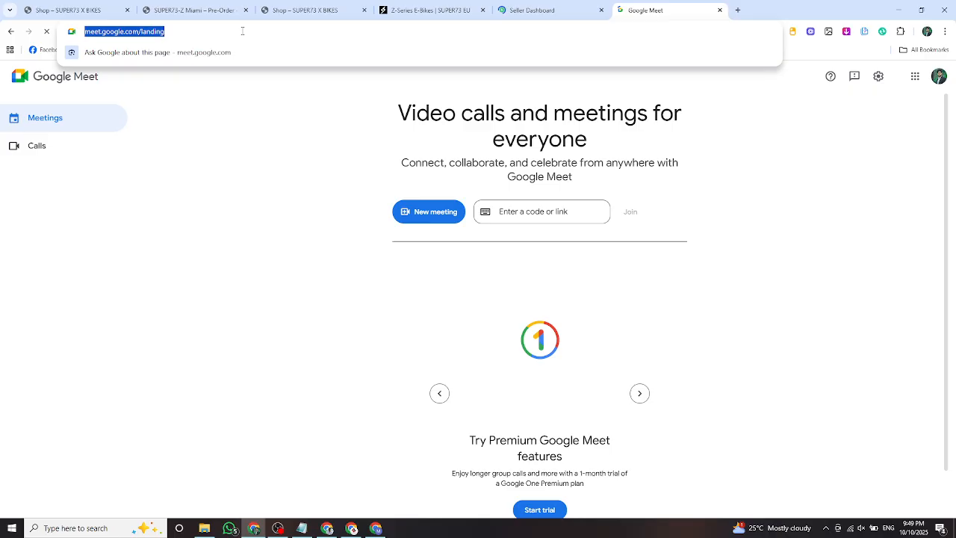
{"action": "key", "text": "super+v"}
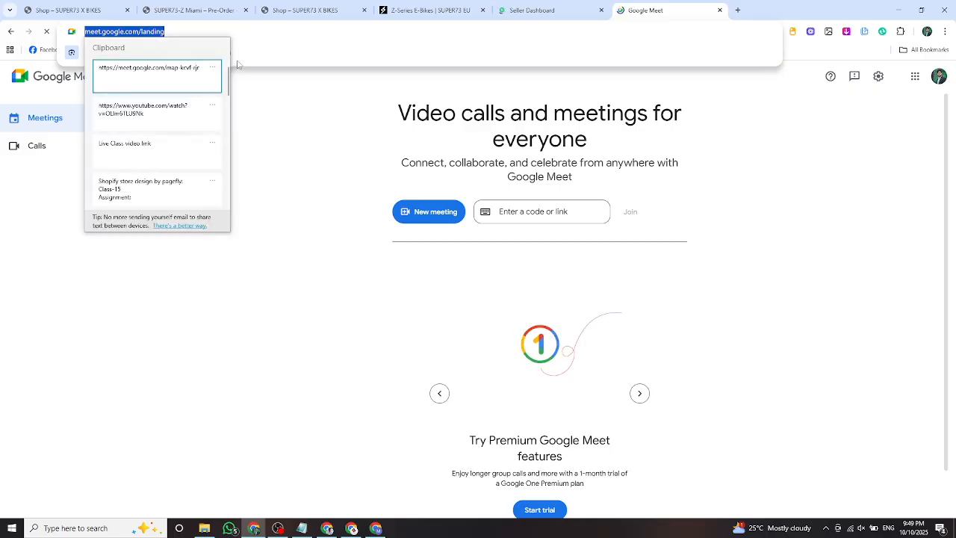
{"action": "left_click", "coordinate": [188, 71]}
{"action": "key", "text": "Return"}
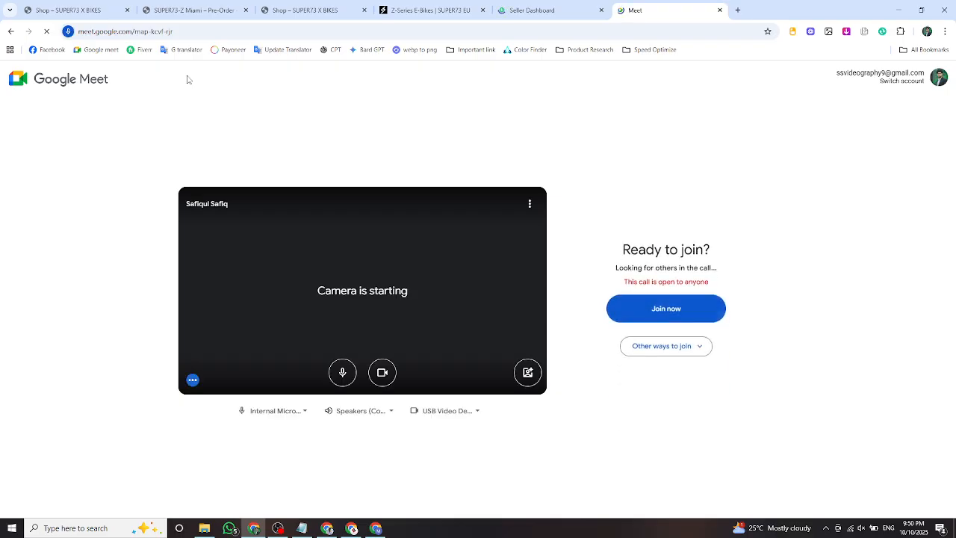
Turn off the camera and microphone and join the meeting.
{"action": "left_click", "coordinate": [382, 374]}
{"action": "left_click", "coordinate": [342, 372]}
{"action": "left_click", "coordinate": [645, 320]}
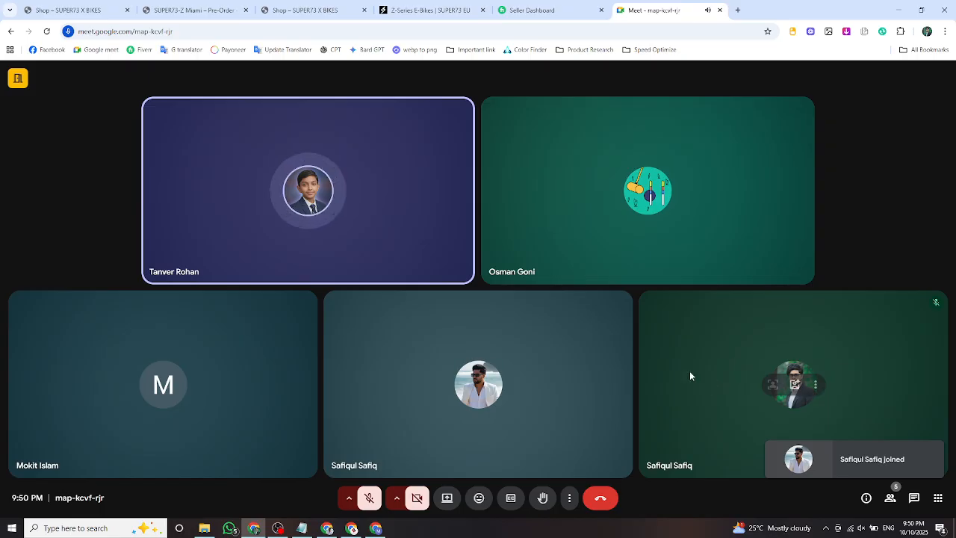
Return to the Meet window and open the screen-sharing picker with the entire-screen option.
{"action": "left_click", "coordinate": [279, 529]}
{"action": "left_click", "coordinate": [526, 349]}
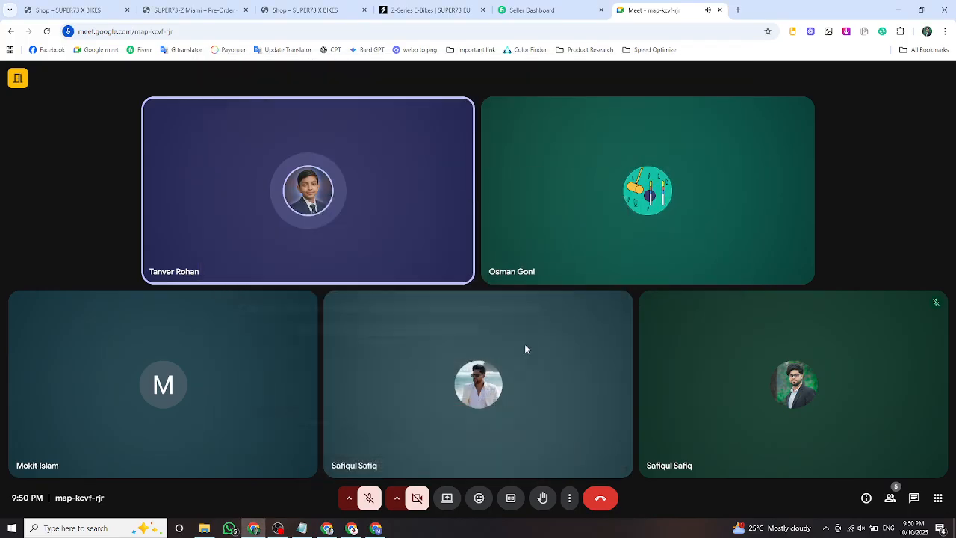
{"action": "left_click", "coordinate": [450, 500]}
Share the entire screen to the Meet call, then switch to the Fiverr seller dashboard tab.
{"action": "left_click", "coordinate": [566, 95]}
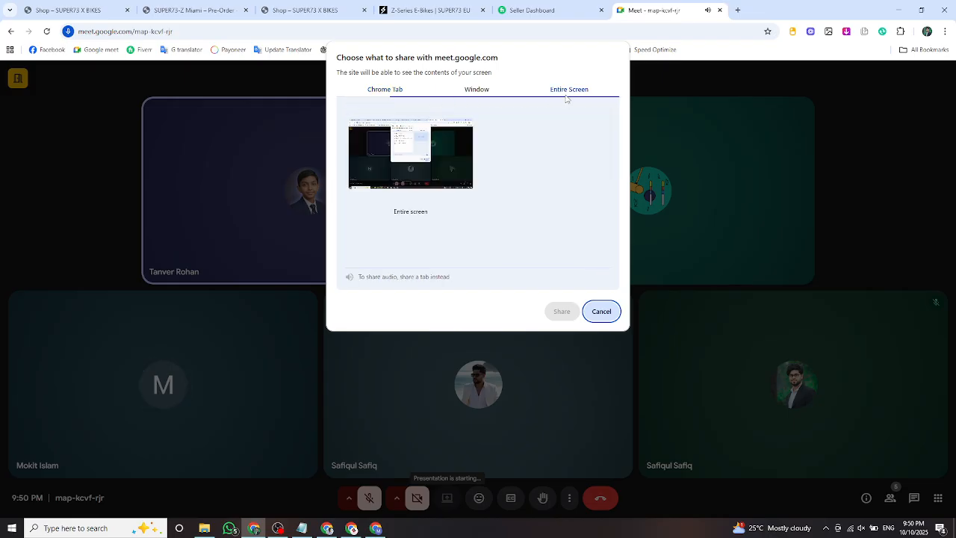
{"action": "left_click", "coordinate": [554, 311]}
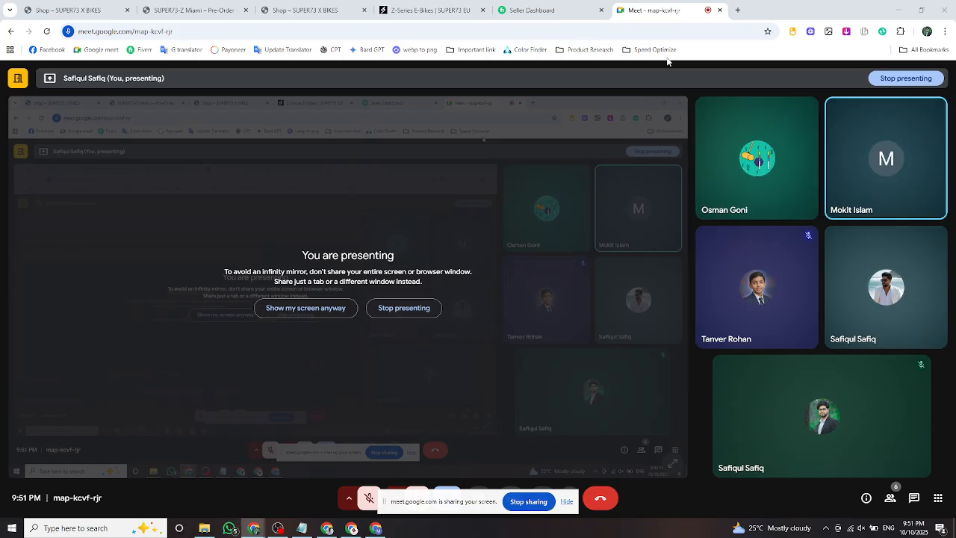
{"action": "left_click", "coordinate": [568, 12]}
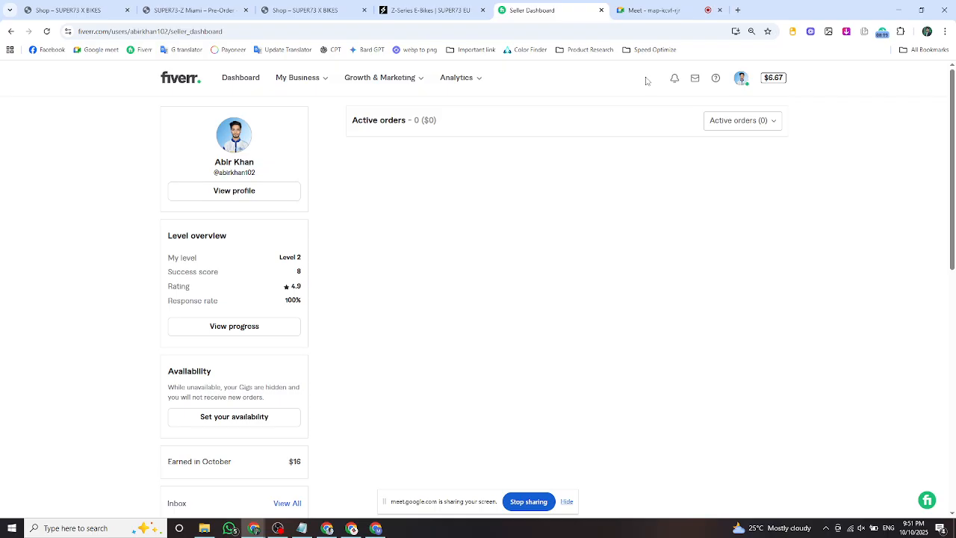
Scroll the Fiverr dashboard, return to the Meet presenting tab and restore Chrome to a smaller window.
{"action": "scroll", "coordinate": [639, 198], "scroll_direction": "down", "scroll_amount": 2}
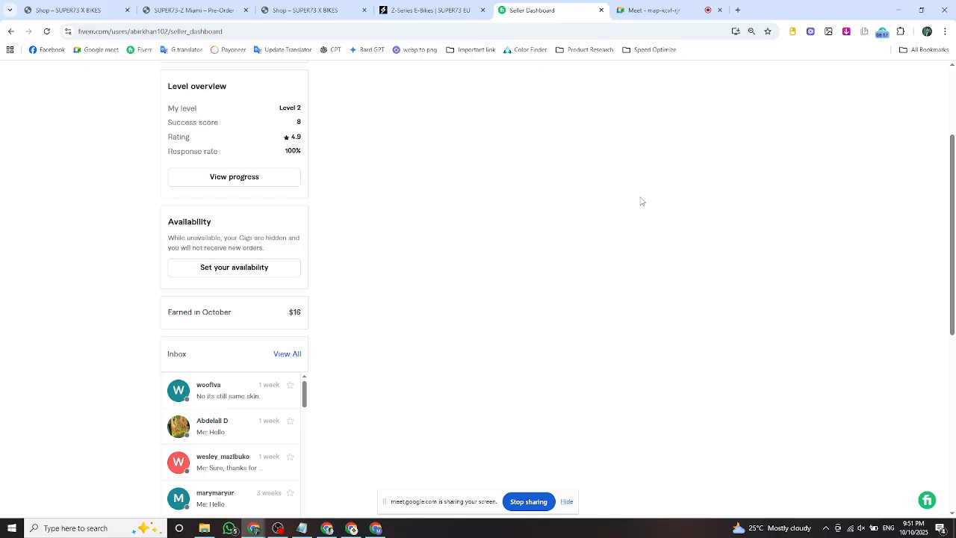
{"action": "scroll", "coordinate": [640, 201], "scroll_direction": "up", "scroll_amount": 2}
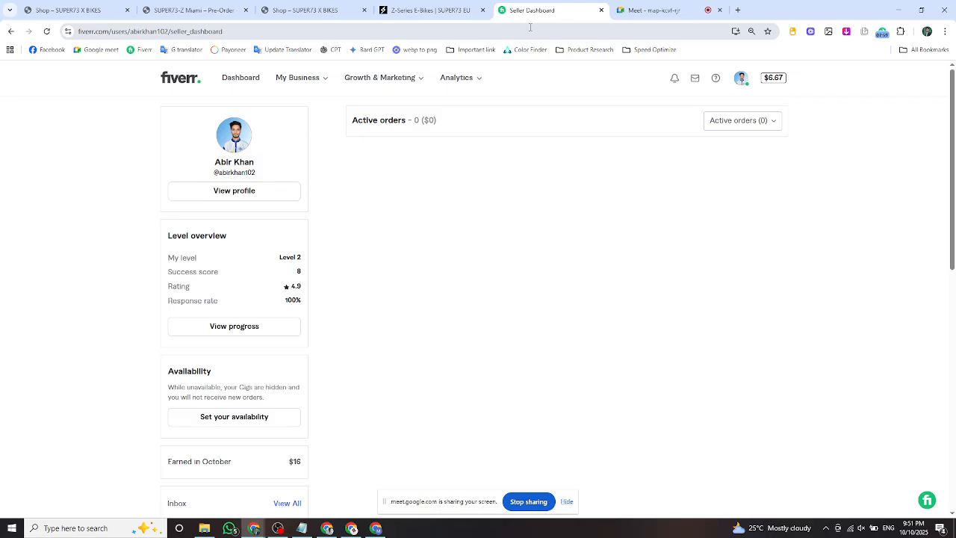
{"action": "left_click", "coordinate": [650, 10]}
{"action": "left_click", "coordinate": [917, 11]}
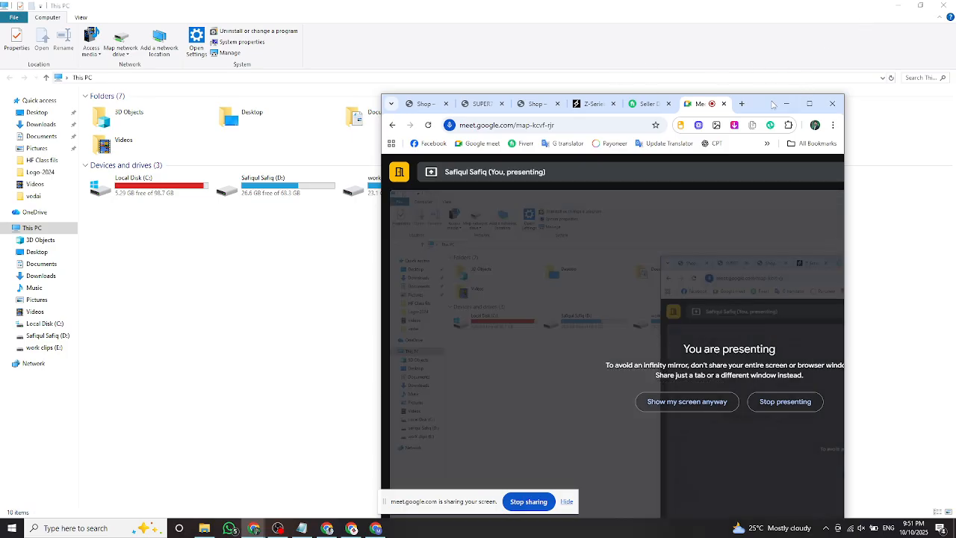
Open Local Disk (C:) from the This PC window, then close it and refresh the desktop.
{"action": "left_click", "coordinate": [788, 104]}
{"action": "double_click", "coordinate": [170, 180]}
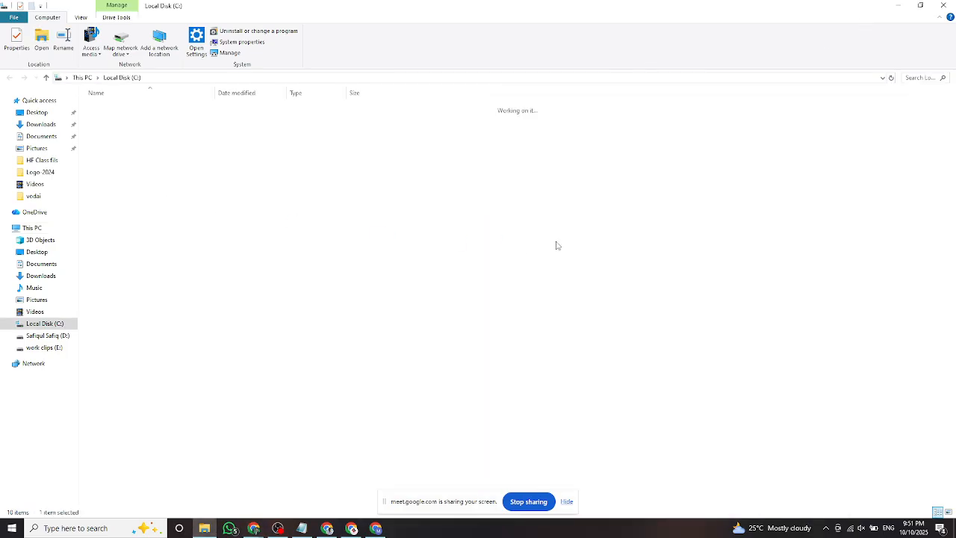
{"action": "left_click", "coordinate": [897, 5]}
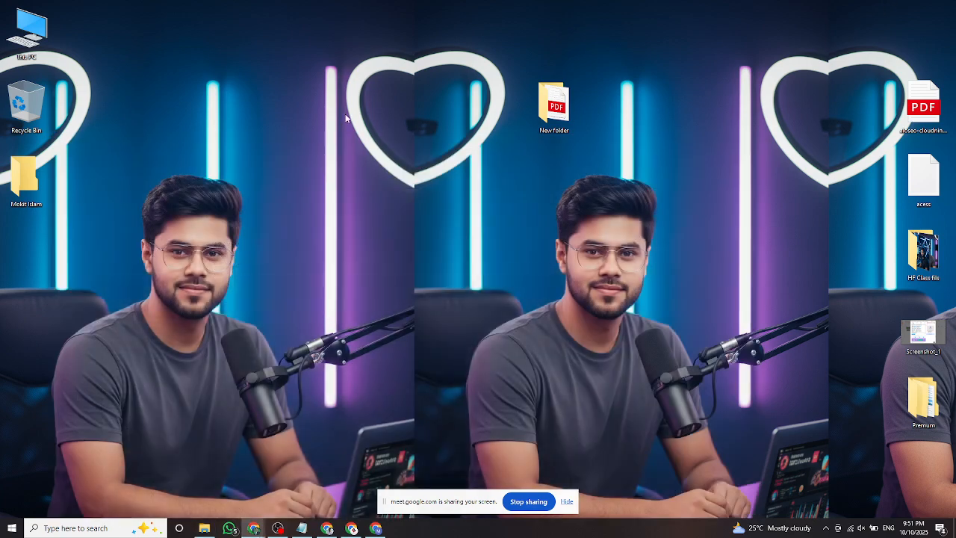
{"action": "right_click", "coordinate": [346, 114]}
{"action": "left_click", "coordinate": [366, 143]}
Reopen This PC and Local Disk (C:) from the desktop, close it, and refresh the desktop again.
{"action": "double_click", "coordinate": [29, 34]}
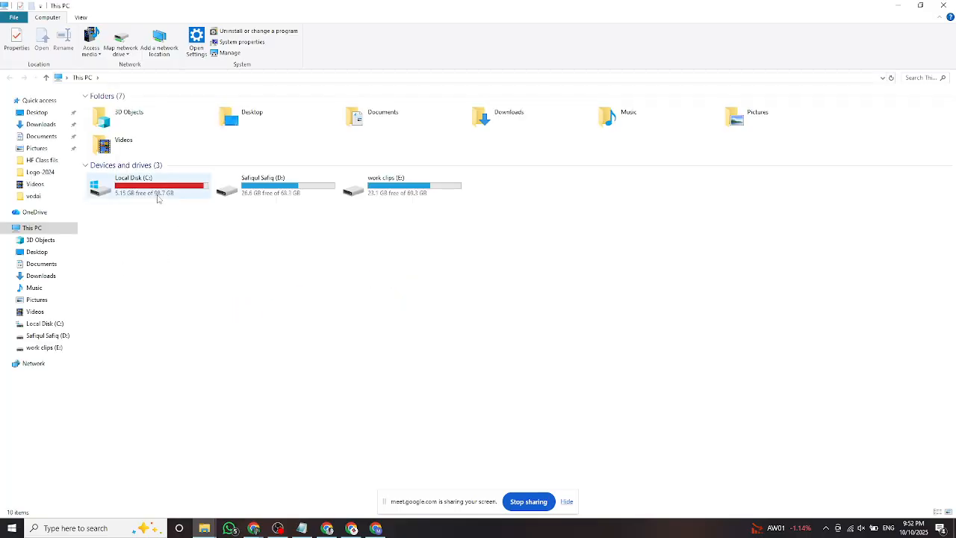
{"action": "double_click", "coordinate": [187, 196]}
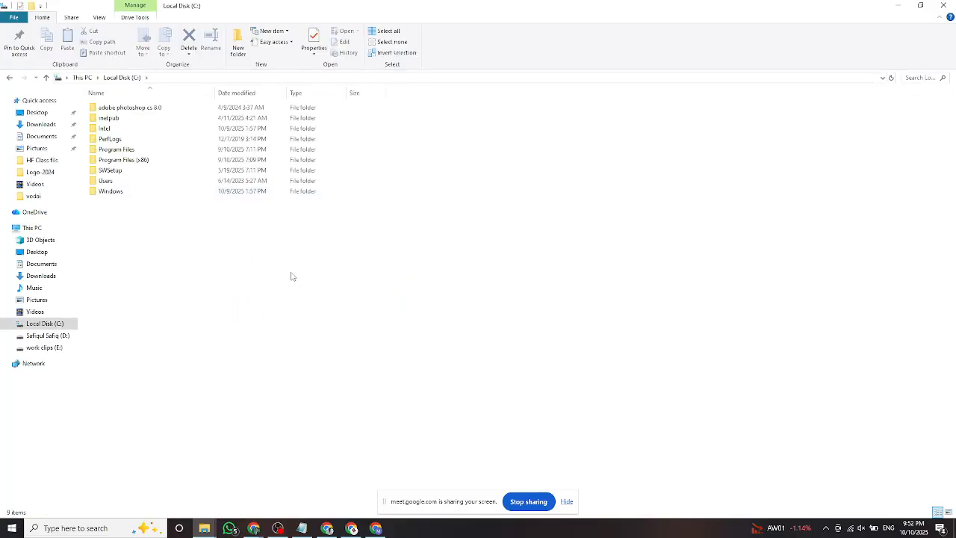
{"action": "left_click", "coordinate": [938, 7]}
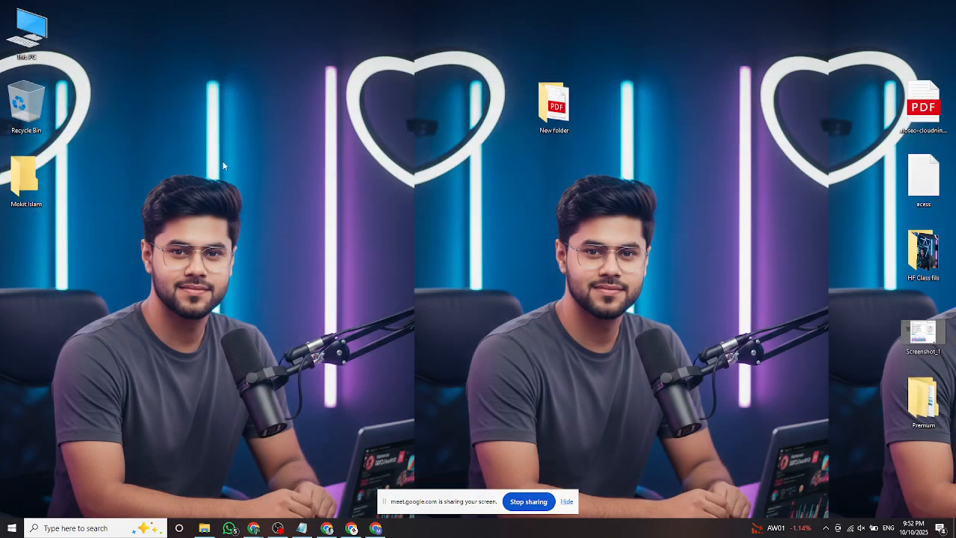
{"action": "right_click", "coordinate": [223, 161]}
{"action": "left_click", "coordinate": [256, 188]}
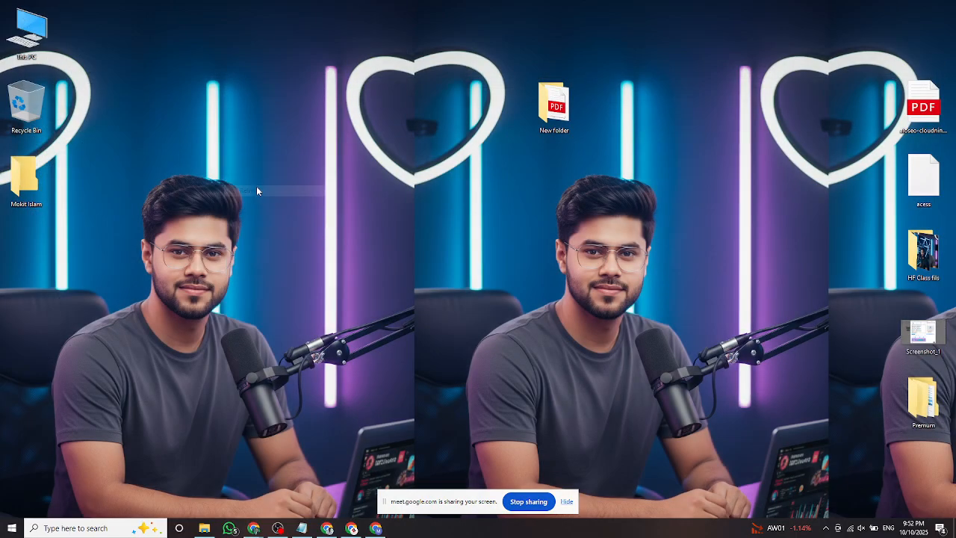
{"action": "left_click", "coordinate": [97, 526]}
Open the %temp% folder via Run and browse through its temporary files.
{"action": "key", "text": "super+r"}
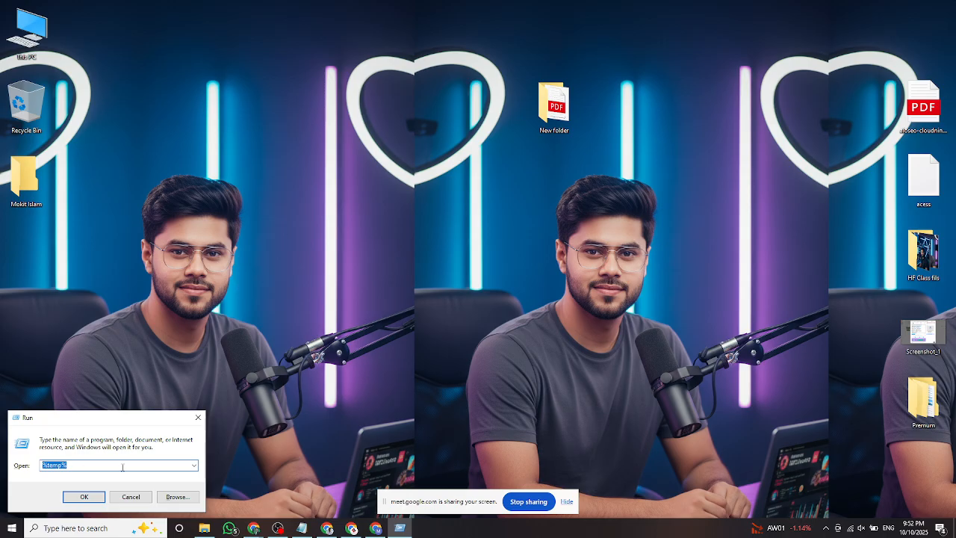
{"action": "left_click", "coordinate": [84, 496]}
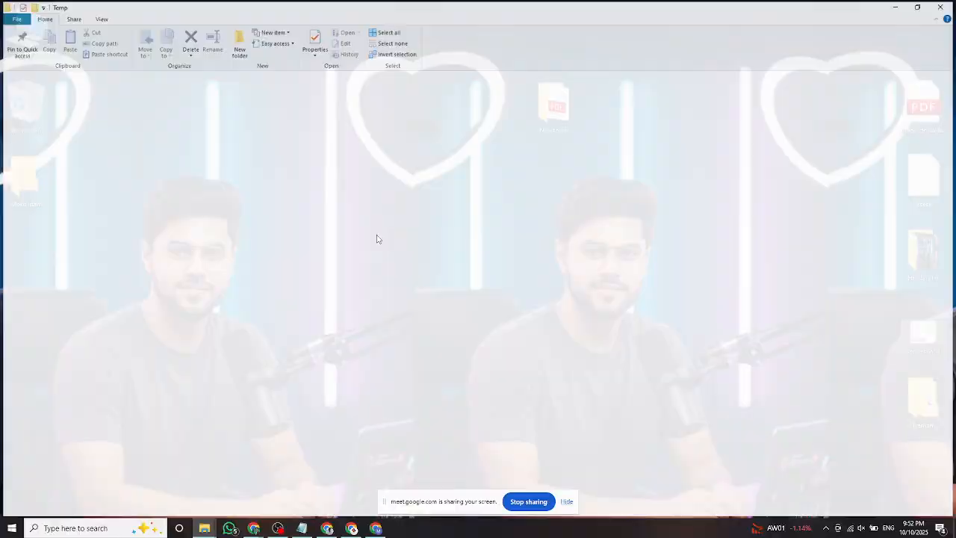
{"action": "scroll", "coordinate": [196, 278], "scroll_direction": "down", "scroll_amount": 5}
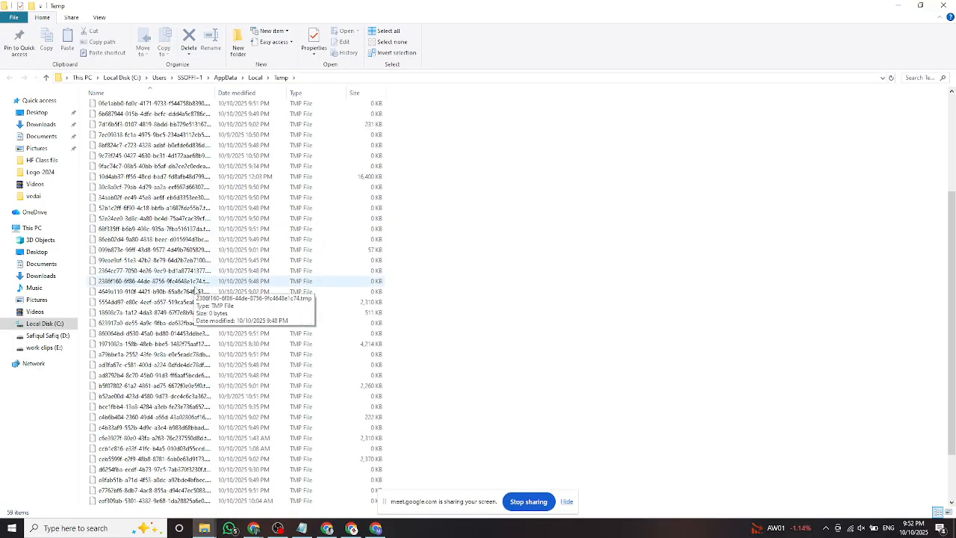
{"action": "scroll", "coordinate": [195, 288], "scroll_direction": "up", "scroll_amount": 5}
{"action": "left_click", "coordinate": [149, 232]}
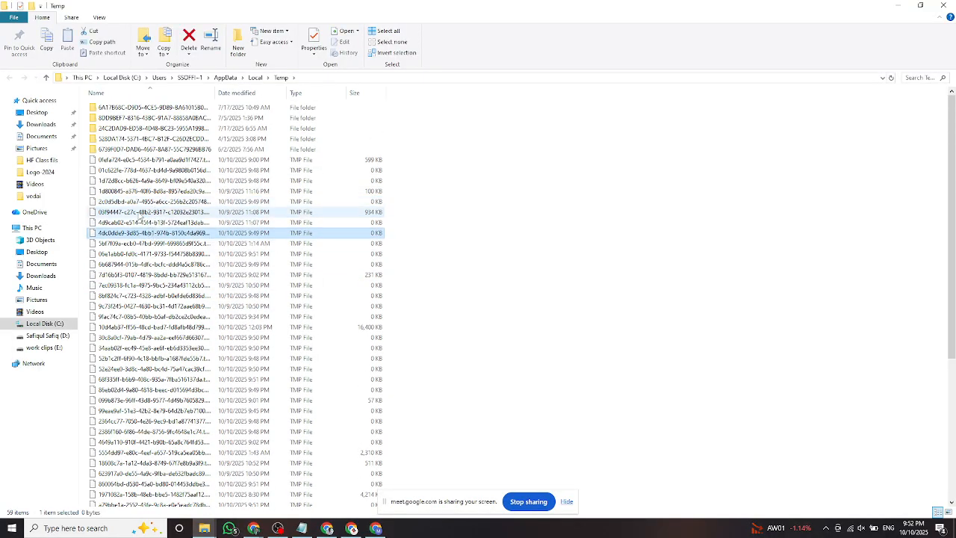
{"action": "left_click", "coordinate": [139, 215]}
{"action": "scroll", "coordinate": [169, 272], "scroll_direction": "down", "scroll_amount": 7}
{"action": "left_click", "coordinate": [160, 283]}
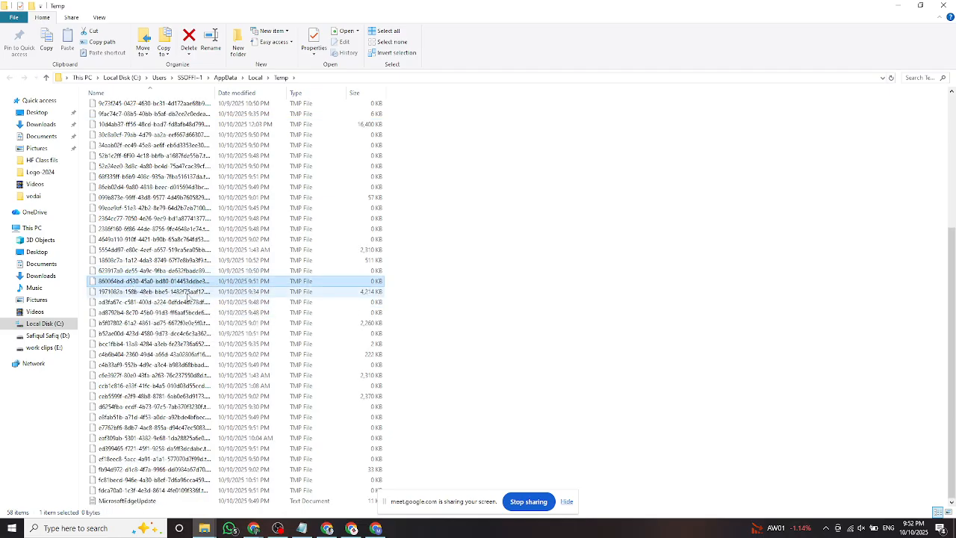
{"action": "left_click", "coordinate": [187, 293]}
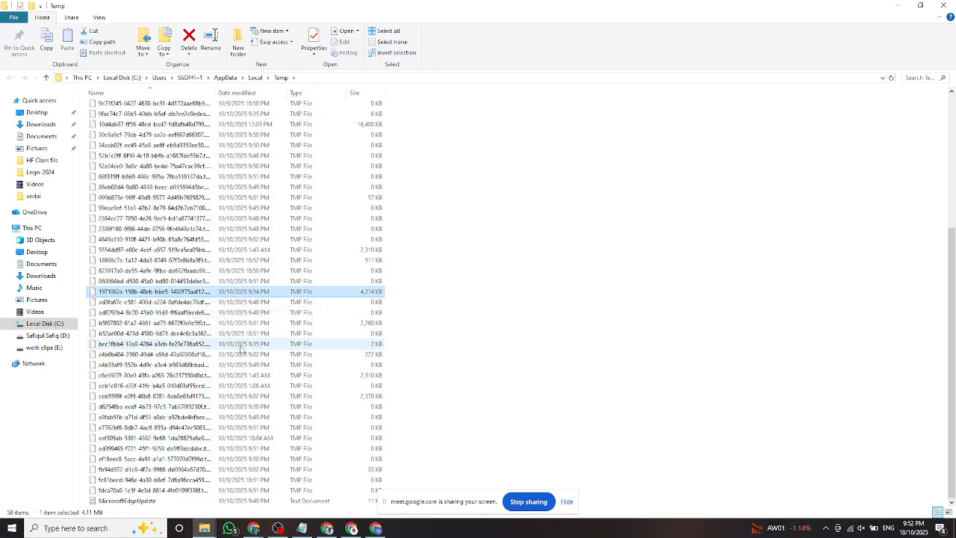
{"action": "scroll", "coordinate": [241, 350], "scroll_direction": "up", "scroll_amount": 7}
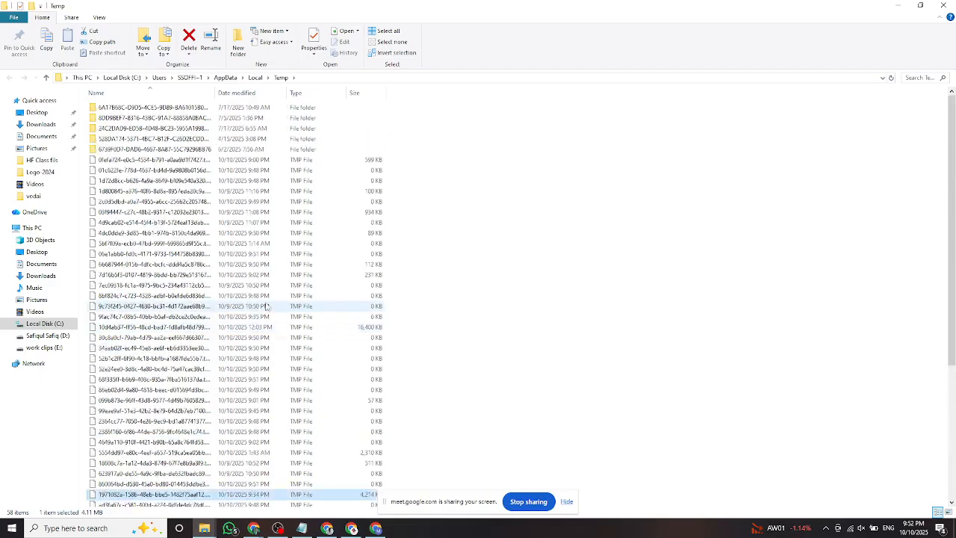
{"action": "left_click", "coordinate": [455, 160]}
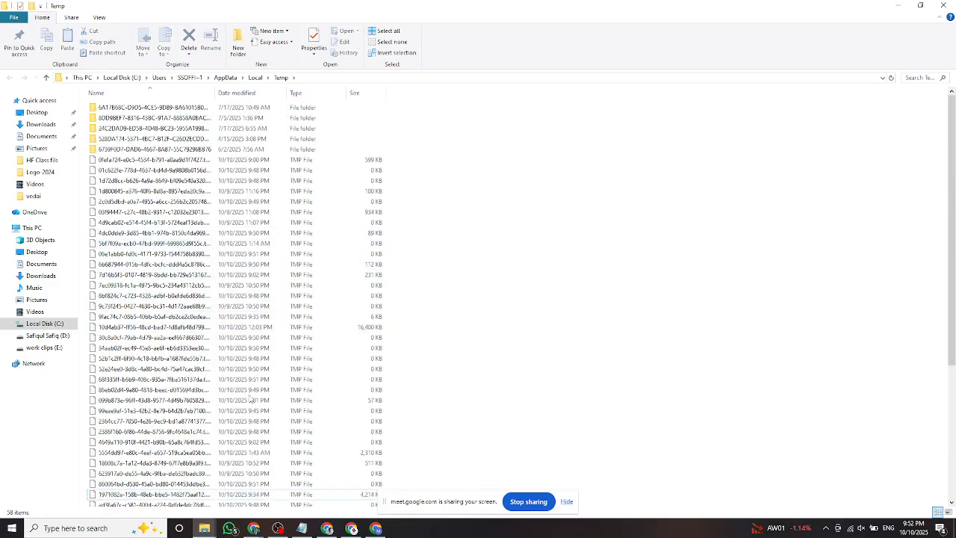
Select all Temp items and delete them, skipping every file still in use.
{"action": "key", "text": "ctrl+a"}
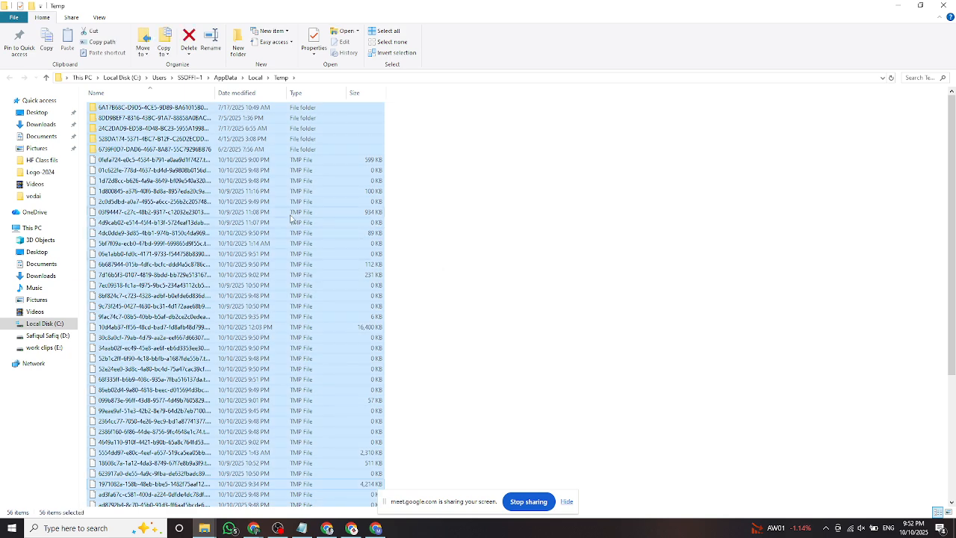
{"action": "right_click", "coordinate": [282, 214]}
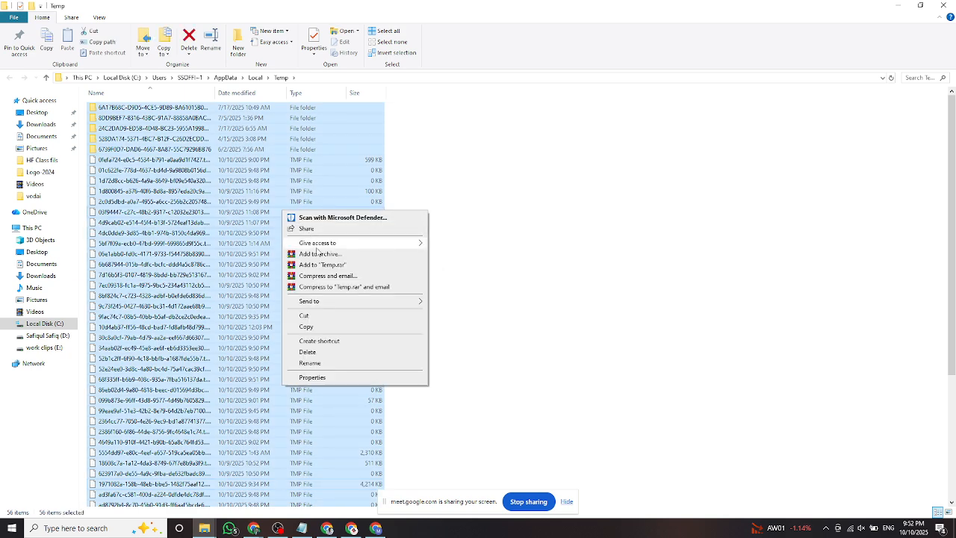
{"action": "left_click", "coordinate": [321, 348]}
{"action": "left_click", "coordinate": [496, 231]}
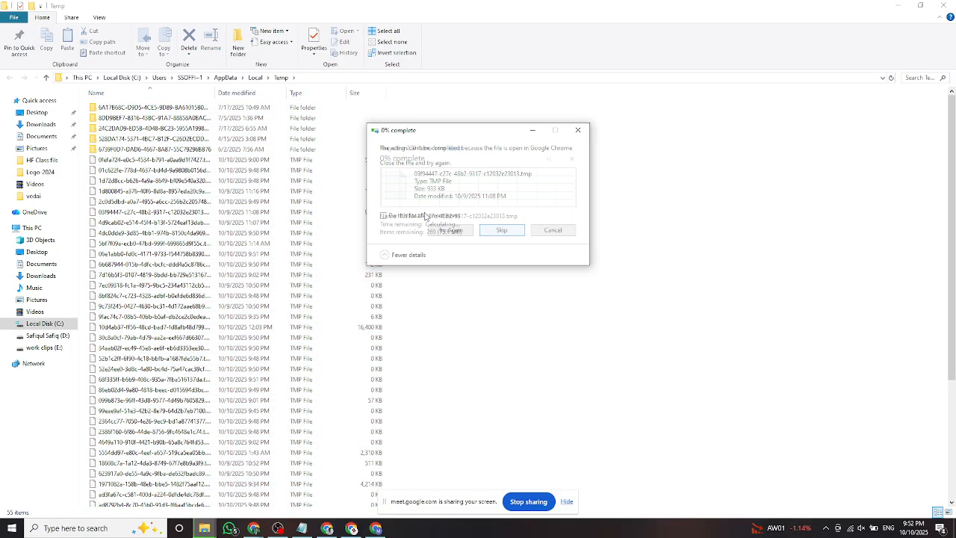
{"action": "left_click", "coordinate": [382, 216]}
{"action": "left_click", "coordinate": [492, 230]}
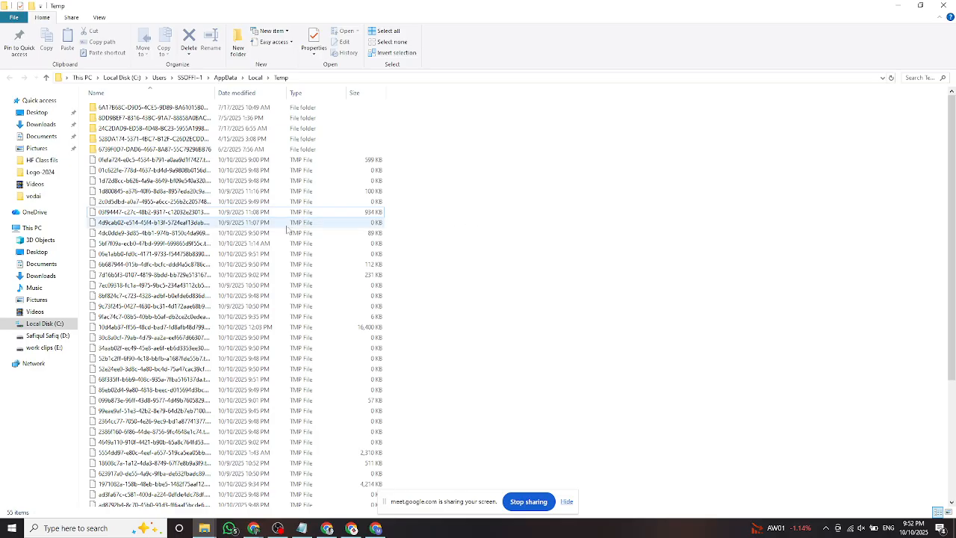
Refresh the Temp folder list and minimize its window.
{"action": "right_click", "coordinate": [505, 170]}
{"action": "left_click", "coordinate": [533, 207]}
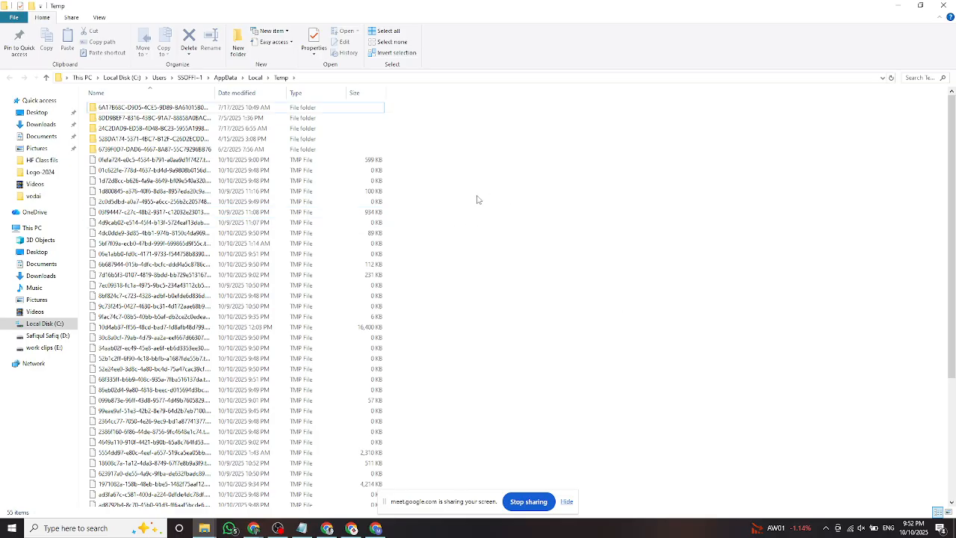
{"action": "scroll", "coordinate": [405, 237], "scroll_direction": "down", "scroll_amount": 5}
{"action": "left_click", "coordinate": [896, 6]}
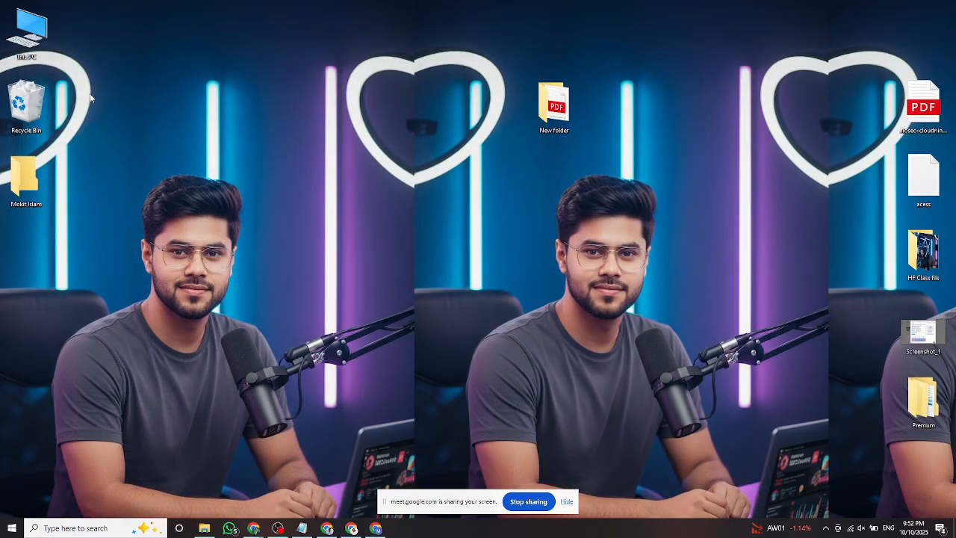
Empty the Recycle Bin, permanently deleting the MicrosoftEdgeUpdate file.
{"action": "double_click", "coordinate": [30, 101]}
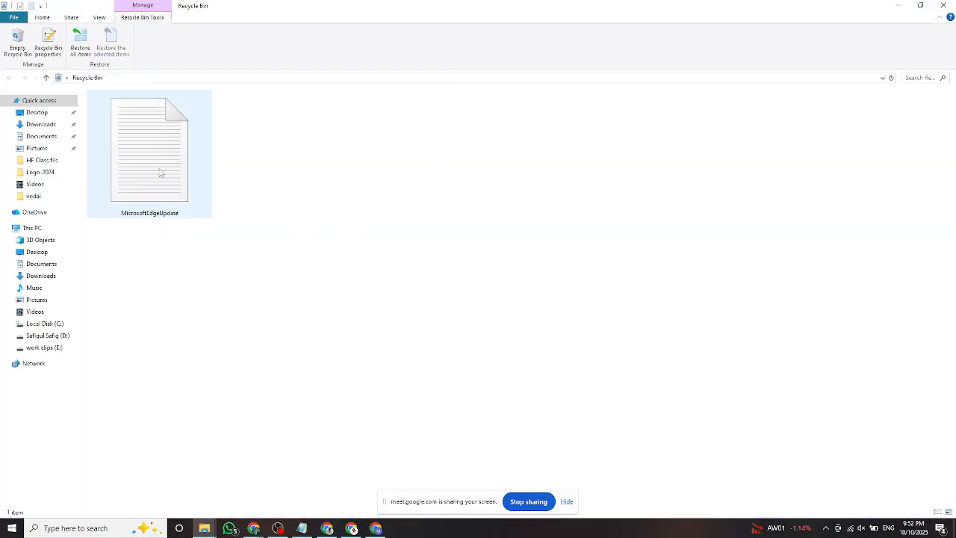
{"action": "left_click", "coordinate": [149, 166]}
{"action": "left_click", "coordinate": [942, 6]}
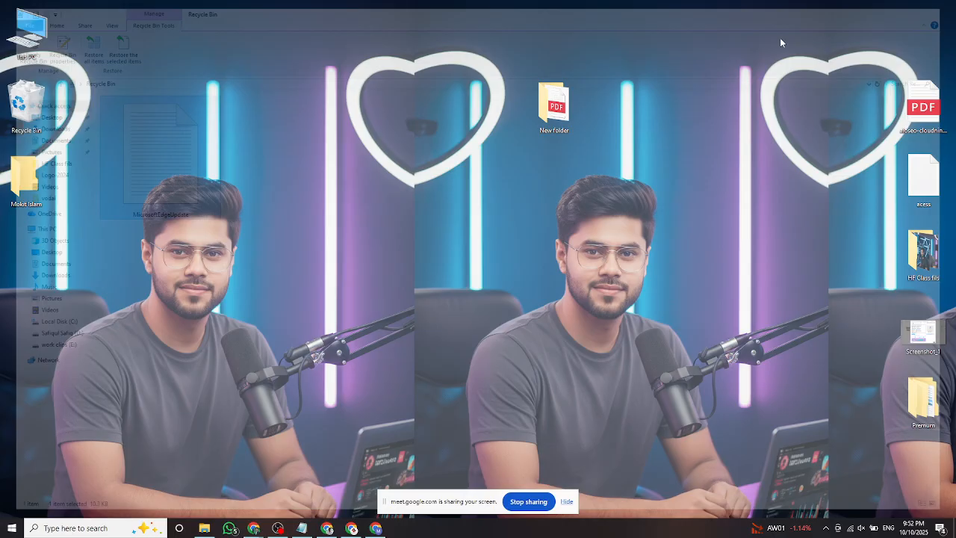
{"action": "right_click", "coordinate": [36, 104]}
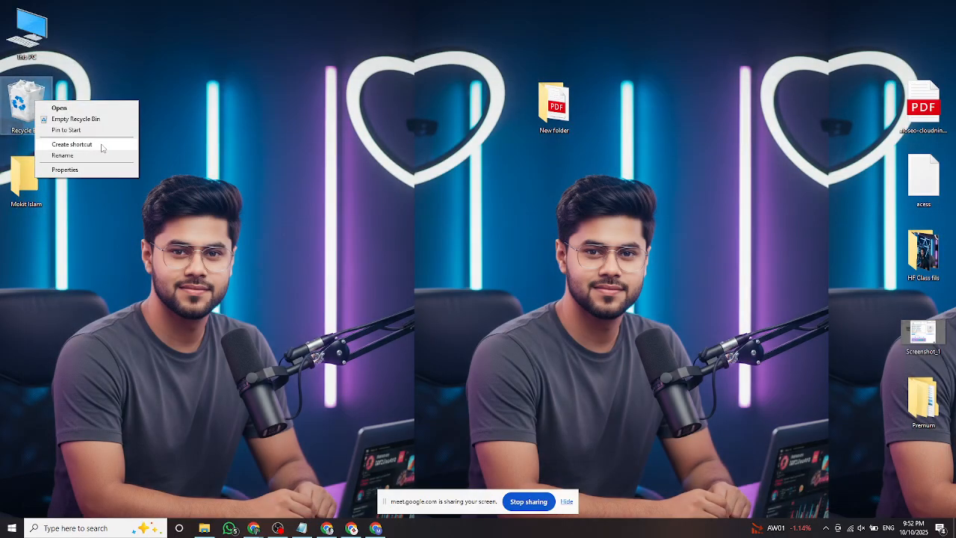
{"action": "left_click", "coordinate": [75, 118]}
{"action": "left_click", "coordinate": [516, 305]}
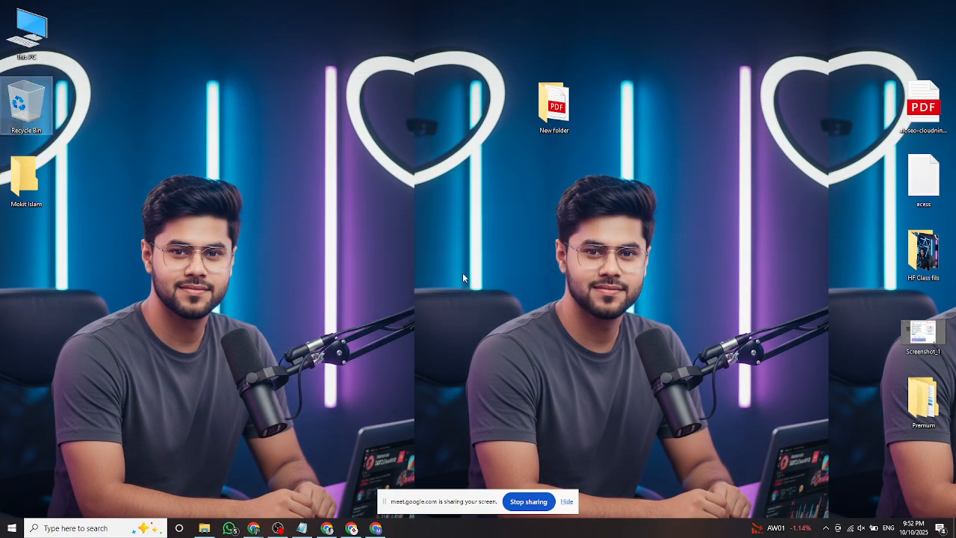
Check drive space in This PC, refresh the desktop, and launch Chrome from its taskbar jump list.
{"action": "double_click", "coordinate": [32, 34]}
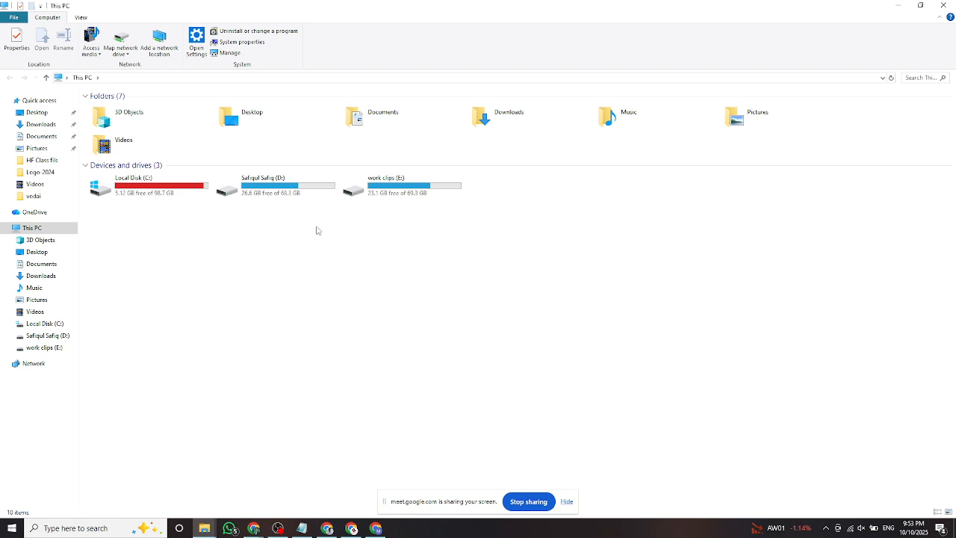
{"action": "left_click", "coordinate": [942, 5]}
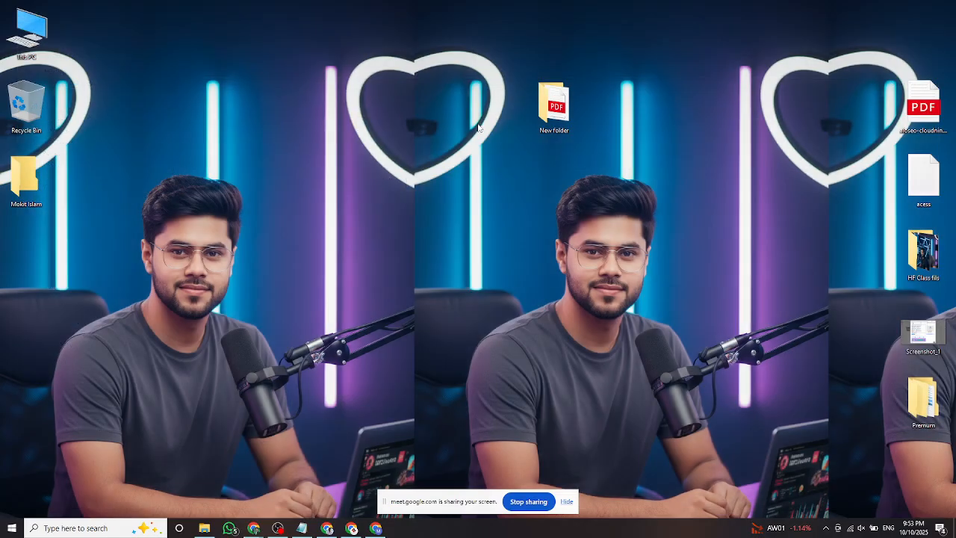
{"action": "right_click", "coordinate": [418, 94]}
{"action": "left_click", "coordinate": [444, 125]}
{"action": "right_click", "coordinate": [369, 91]}
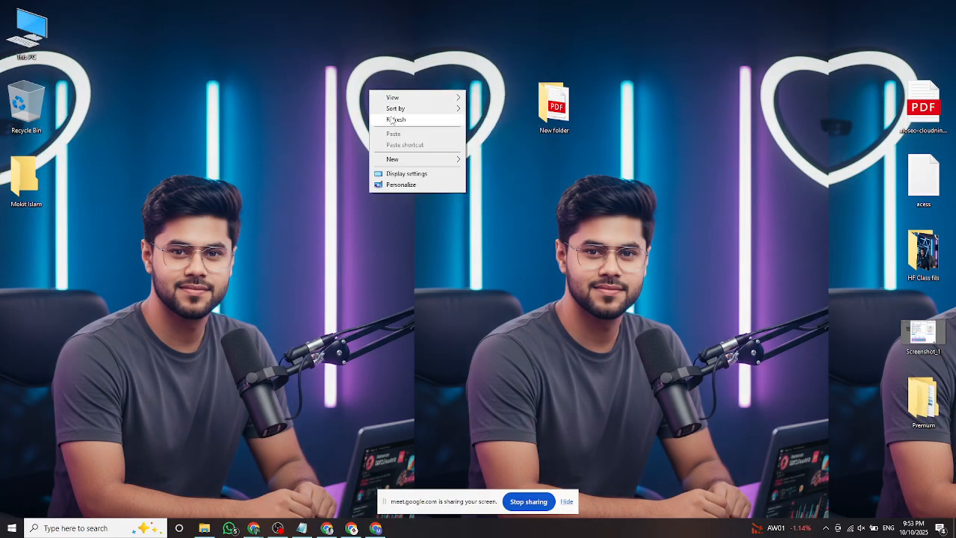
{"action": "left_click", "coordinate": [392, 119]}
{"action": "right_click", "coordinate": [302, 88]}
{"action": "left_click", "coordinate": [327, 119]}
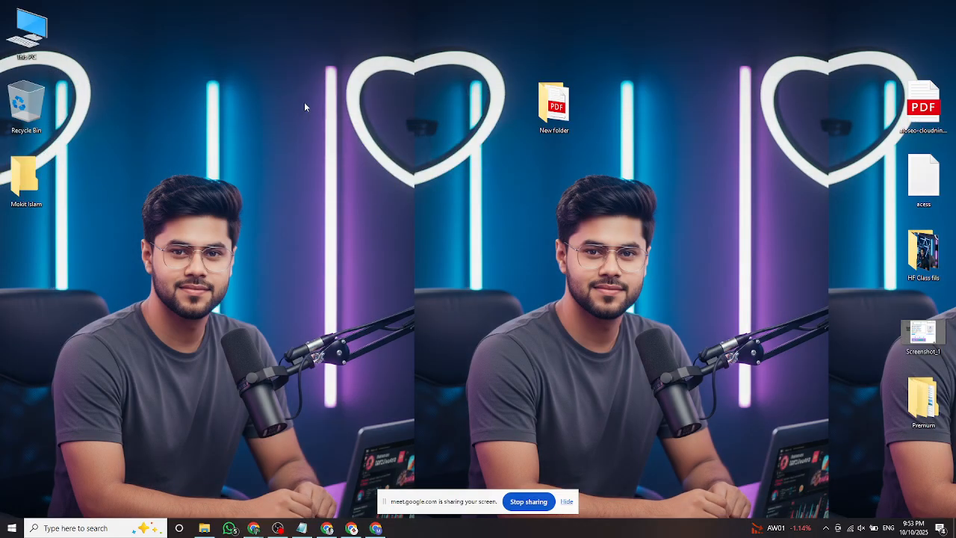
{"action": "right_click", "coordinate": [305, 103]}
{"action": "left_click", "coordinate": [329, 133]}
{"action": "right_click", "coordinate": [254, 528]}
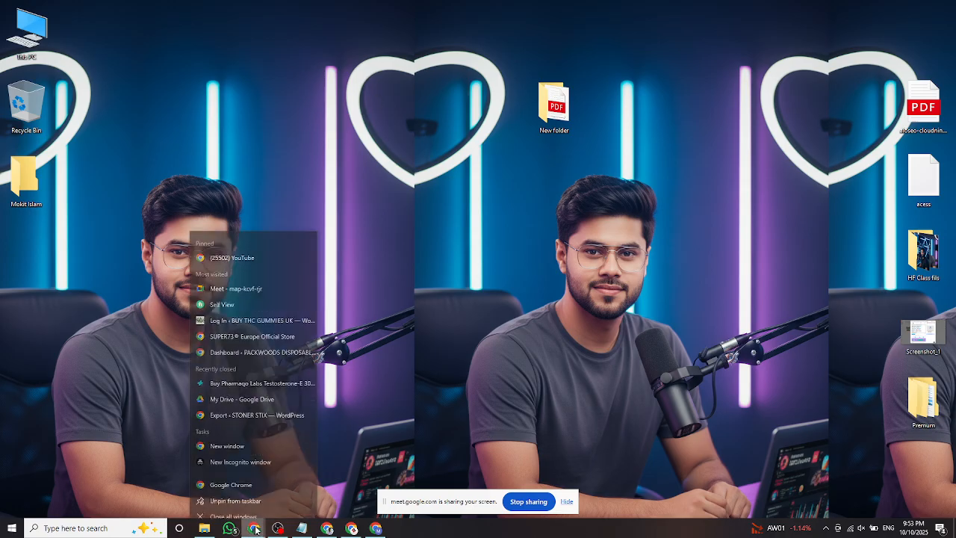
{"action": "left_click", "coordinate": [222, 475]}
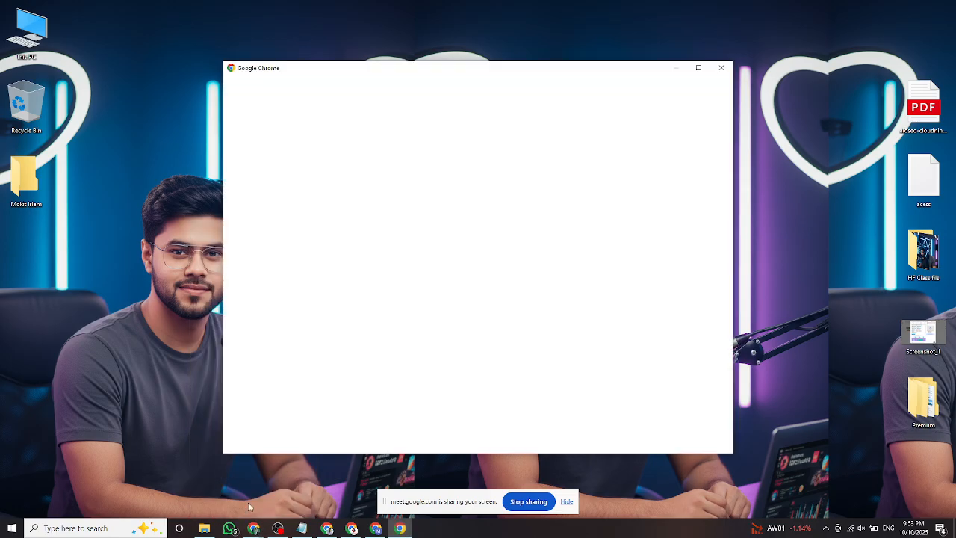
Open a maximized Chrome window in the Main profile and Google-search 'chrome' from a new tab.
{"action": "left_click", "coordinate": [699, 68]}
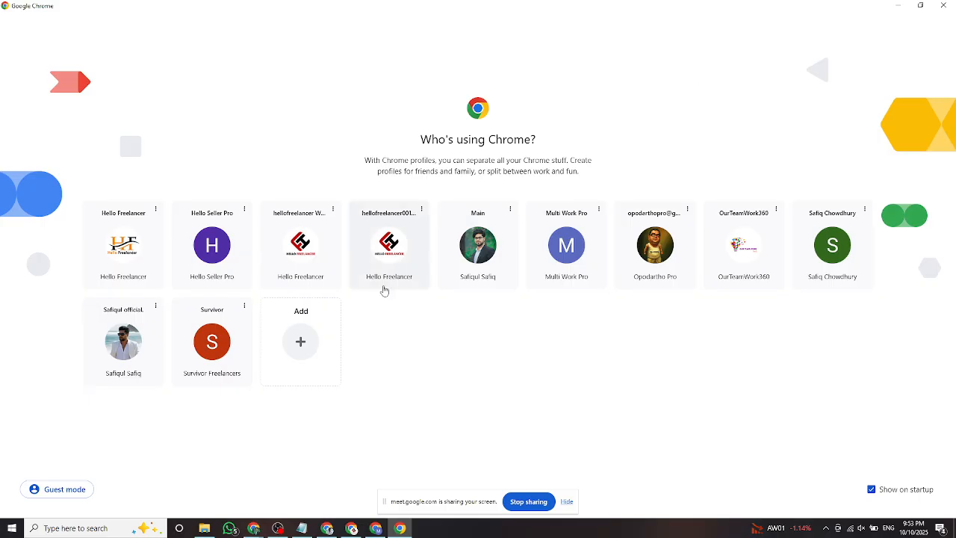
{"action": "left_click", "coordinate": [487, 251]}
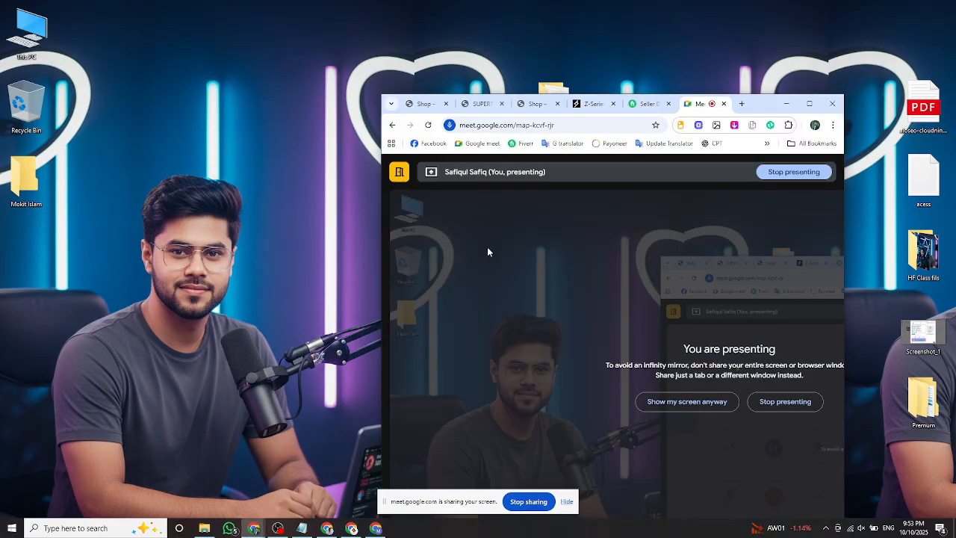
{"action": "left_click", "coordinate": [810, 105]}
{"action": "key", "text": "ctrl+t"}
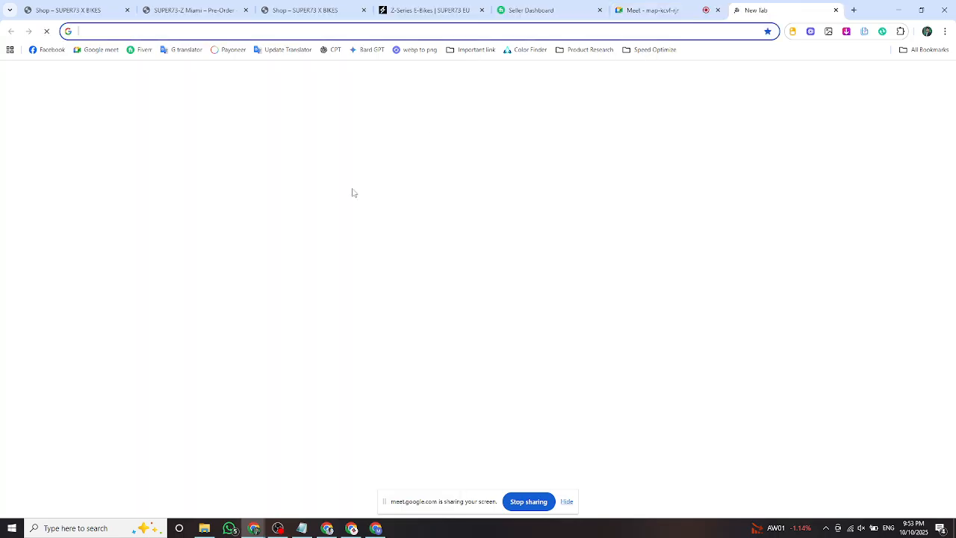
{"action": "left_click", "coordinate": [337, 202]}
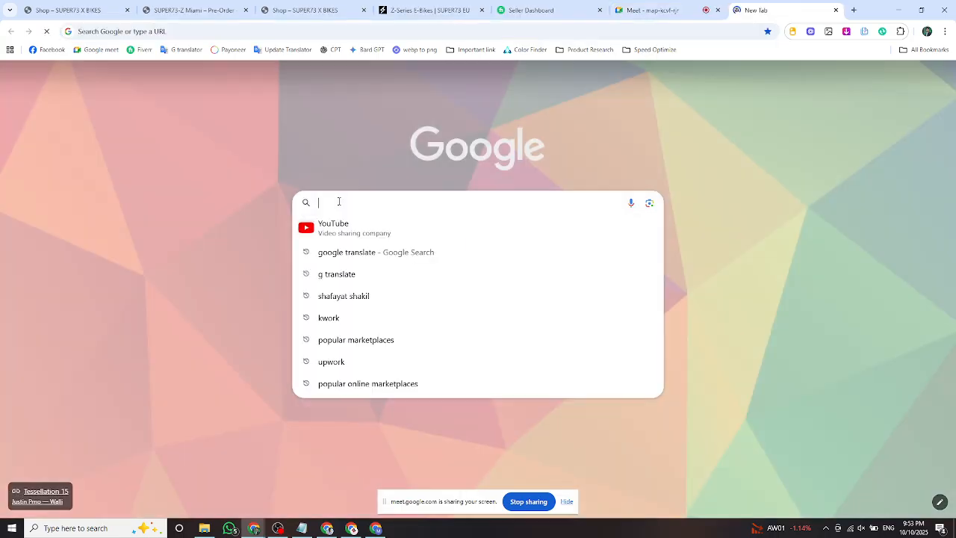
{"action": "type", "text": "chroe"}
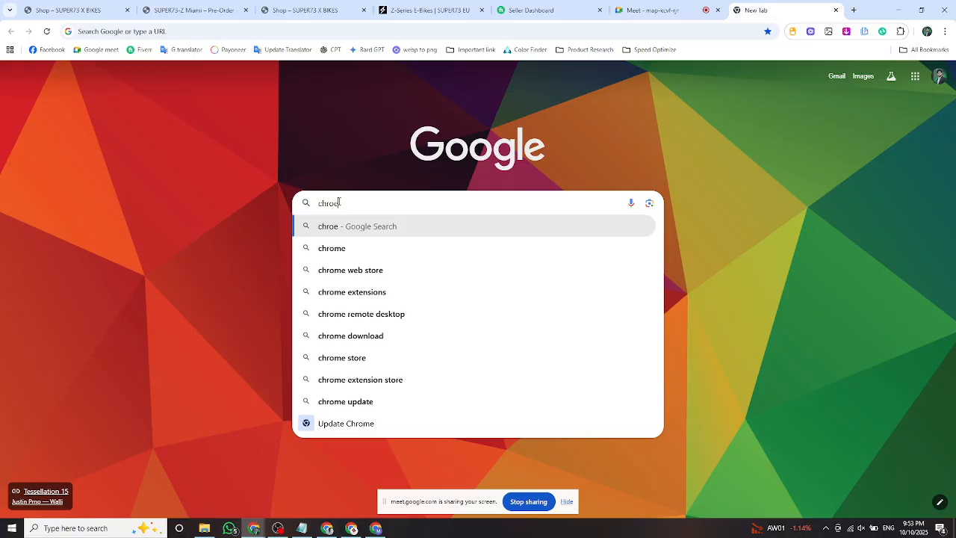
{"action": "left_click", "coordinate": [350, 250]}
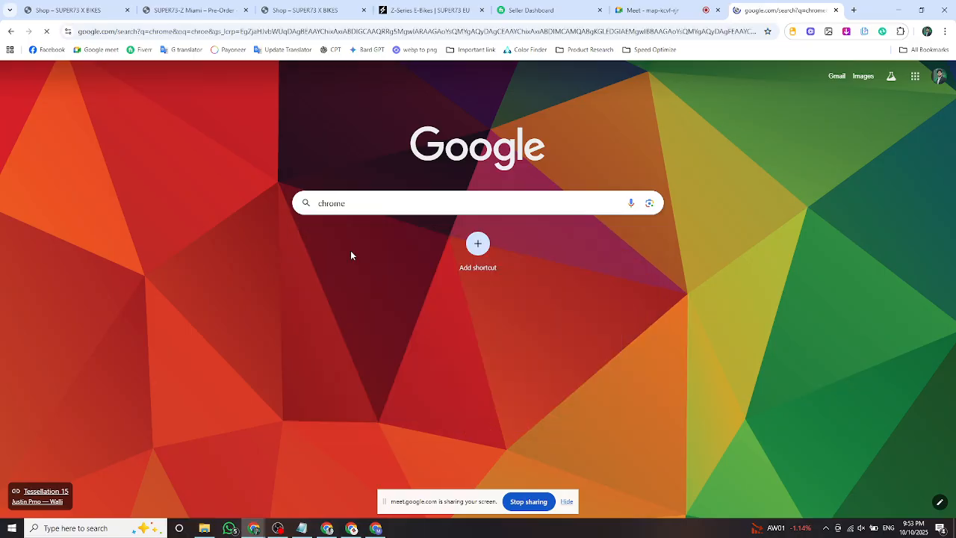
Switch the 'chrome' results to Images and scroll through them.
{"action": "left_click", "coordinate": [182, 118]}
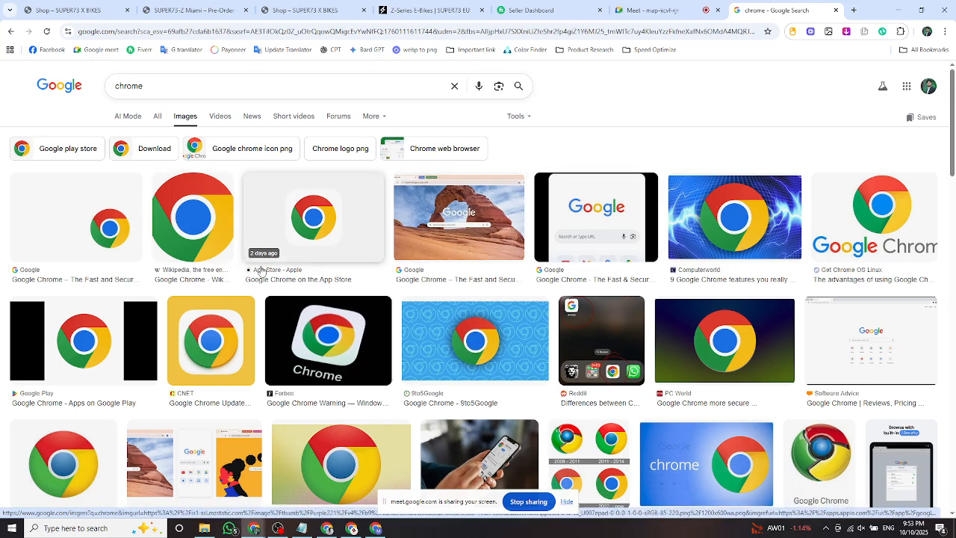
{"action": "scroll", "coordinate": [596, 280], "scroll_direction": "down", "scroll_amount": 2}
{"action": "scroll", "coordinate": [595, 279], "scroll_direction": "up", "scroll_amount": 2}
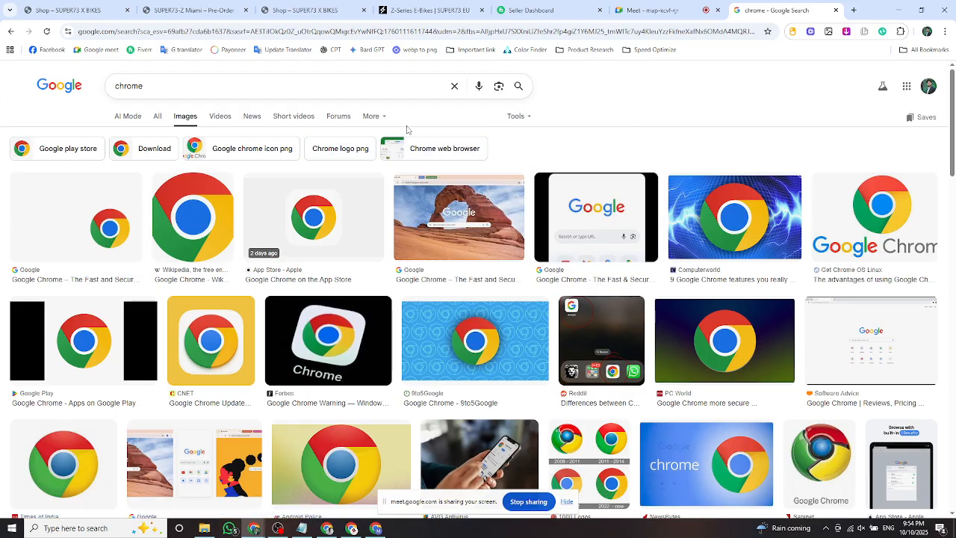
Clear 'chrome' from the search box and put the cursor in the empty box.
{"action": "left_click", "coordinate": [454, 86]}
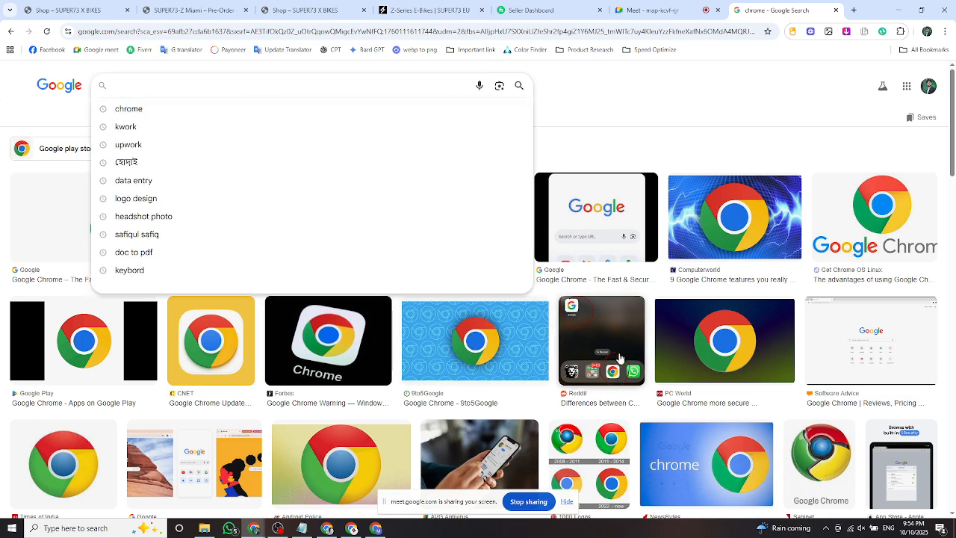
{"action": "scroll", "coordinate": [619, 358], "scroll_direction": "down", "scroll_amount": 2}
{"action": "scroll", "coordinate": [598, 350], "scroll_direction": "up", "scroll_amount": 2}
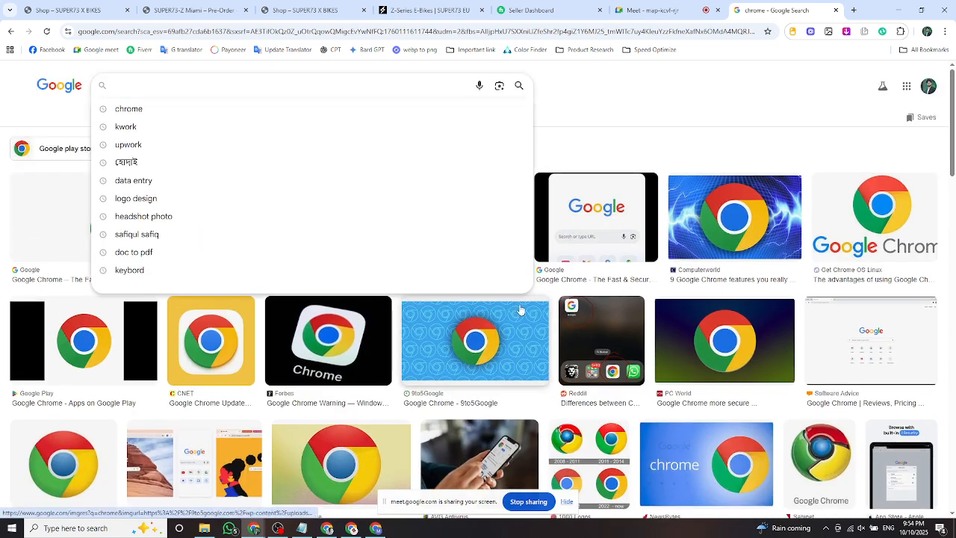
{"action": "left_click", "coordinate": [582, 98]}
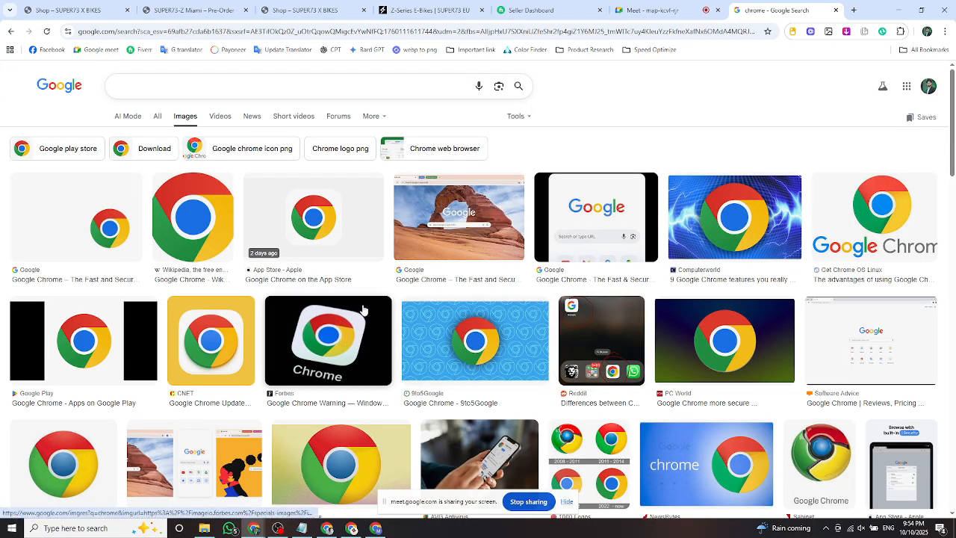
{"action": "scroll", "coordinate": [449, 336], "scroll_direction": "down", "scroll_amount": 4}
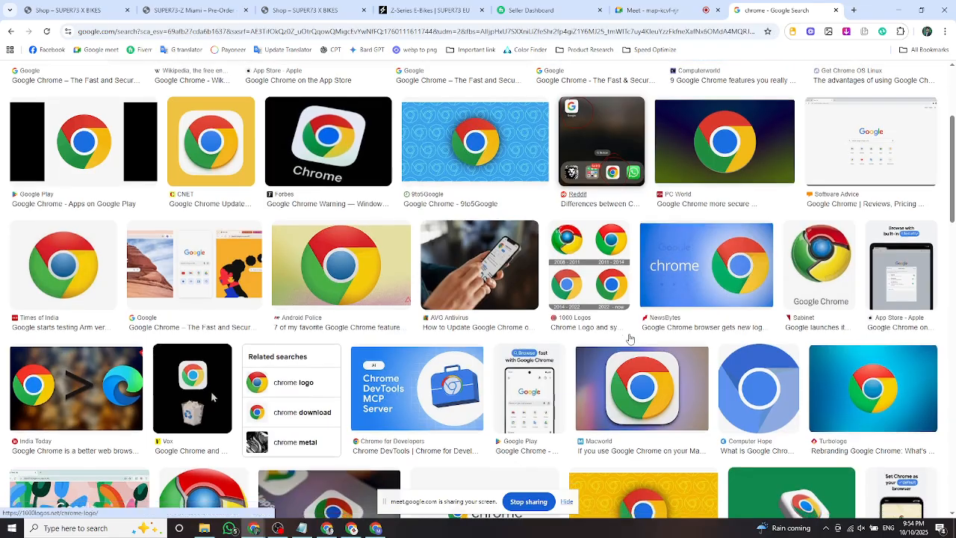
{"action": "scroll", "coordinate": [585, 378], "scroll_direction": "up", "scroll_amount": 4}
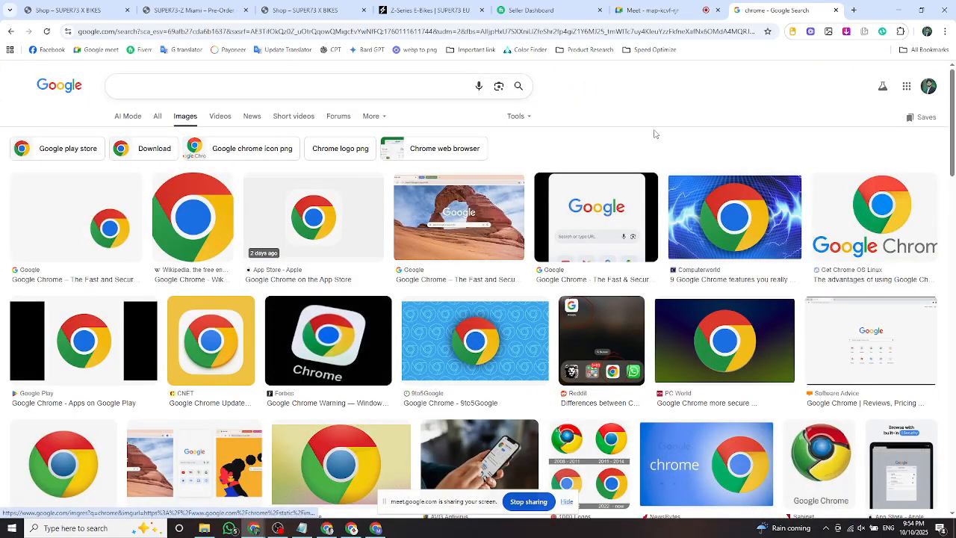
{"action": "scroll", "coordinate": [561, 232], "scroll_direction": "down", "scroll_amount": 3}
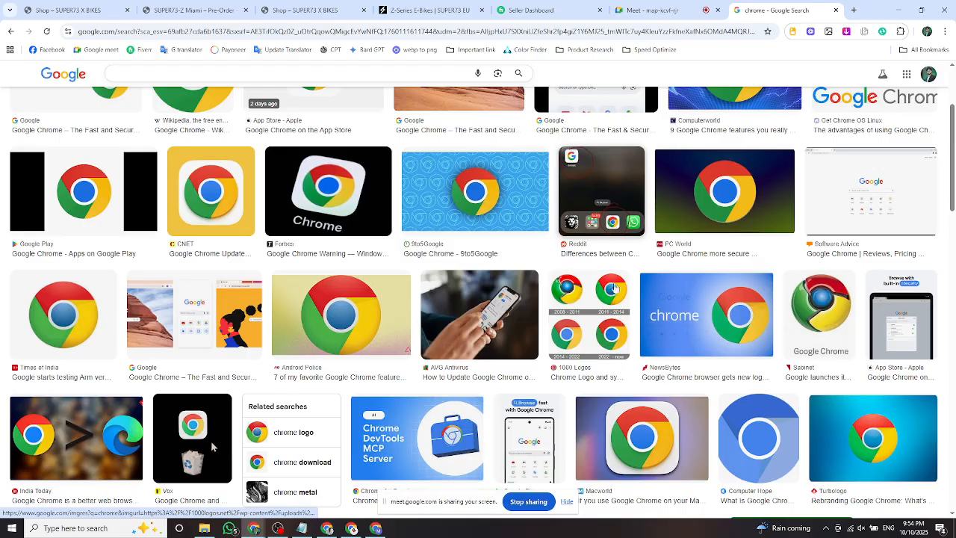
{"action": "scroll", "coordinate": [562, 231], "scroll_direction": "up", "scroll_amount": 3}
{"action": "left_click", "coordinate": [144, 84]}
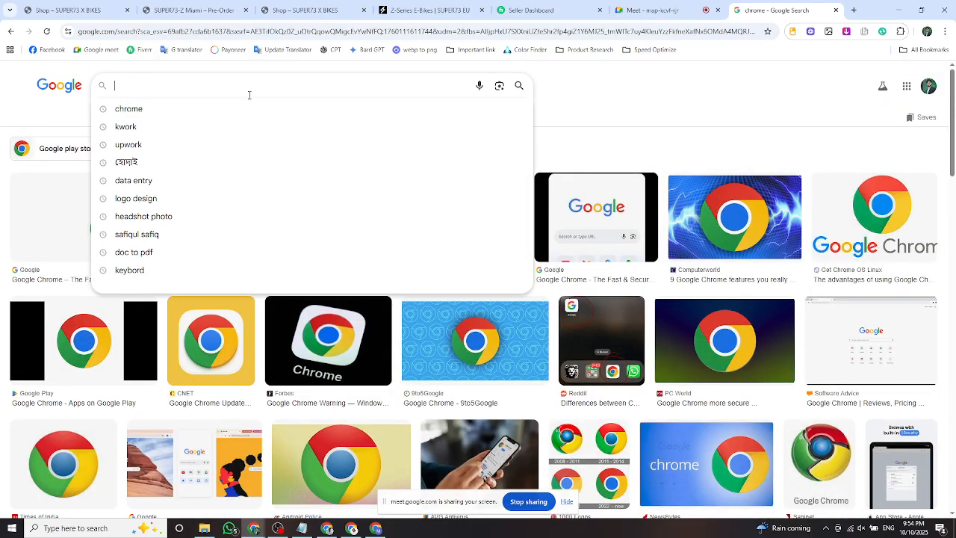
{"action": "left_click", "coordinate": [619, 78]}
{"action": "left_click", "coordinate": [318, 80]}
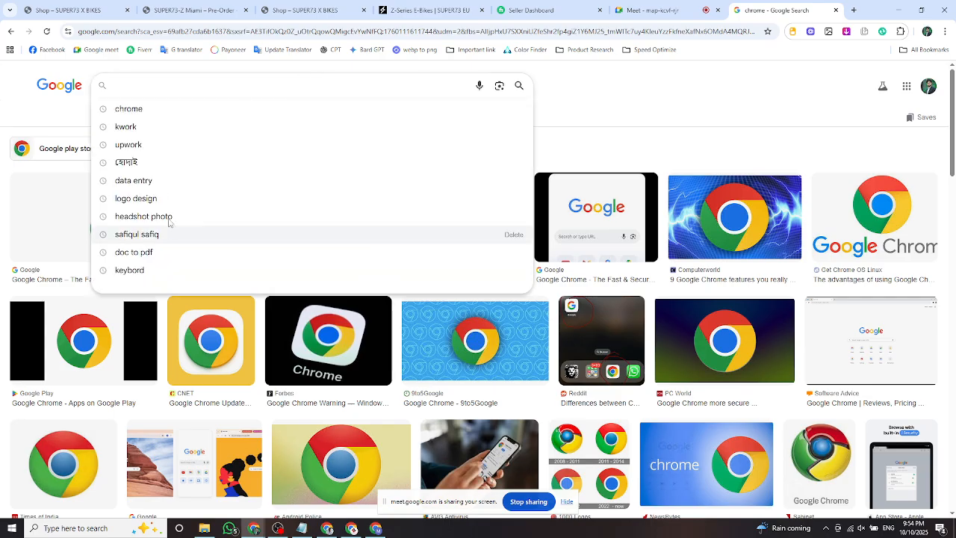
{"action": "left_click", "coordinate": [349, 202]}
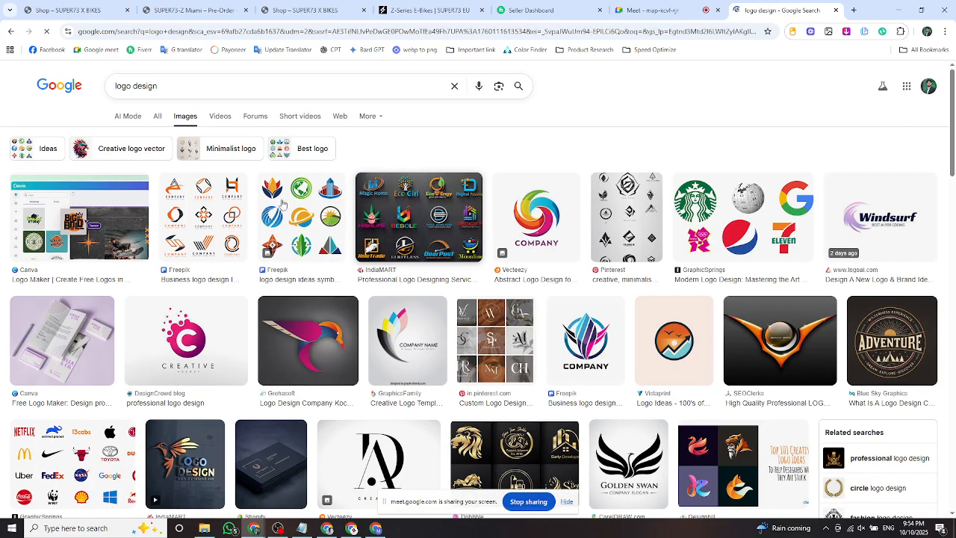
{"action": "scroll", "coordinate": [508, 320], "scroll_direction": "down", "scroll_amount": 1}
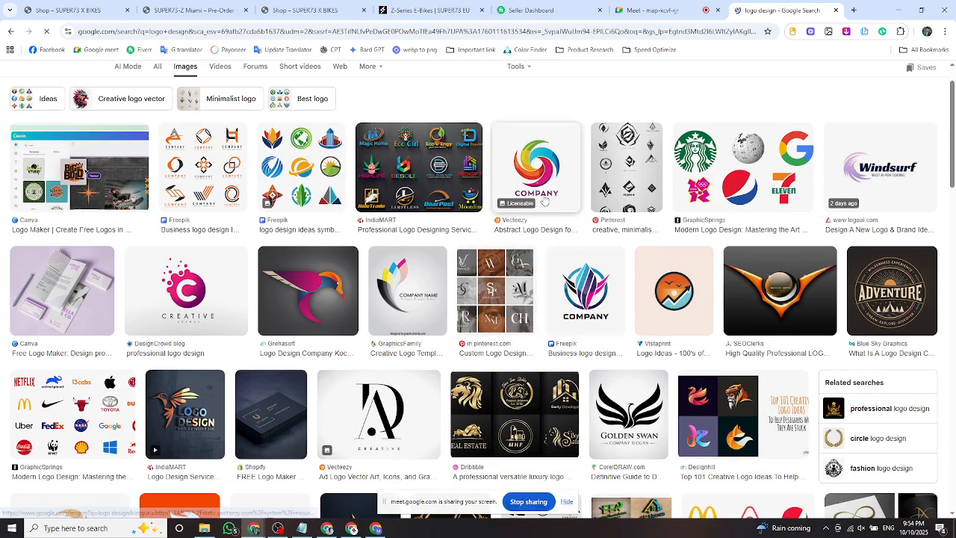
{"action": "scroll", "coordinate": [791, 249], "scroll_direction": "down", "scroll_amount": 3}
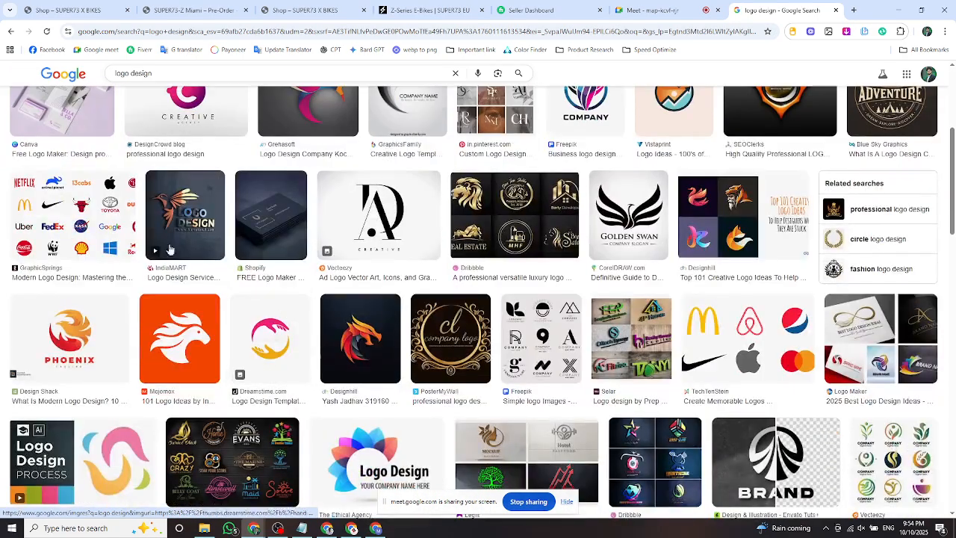
{"action": "scroll", "coordinate": [296, 267], "scroll_direction": "down", "scroll_amount": 1}
{"action": "scroll", "coordinate": [296, 267], "scroll_direction": "up", "scroll_amount": 5}
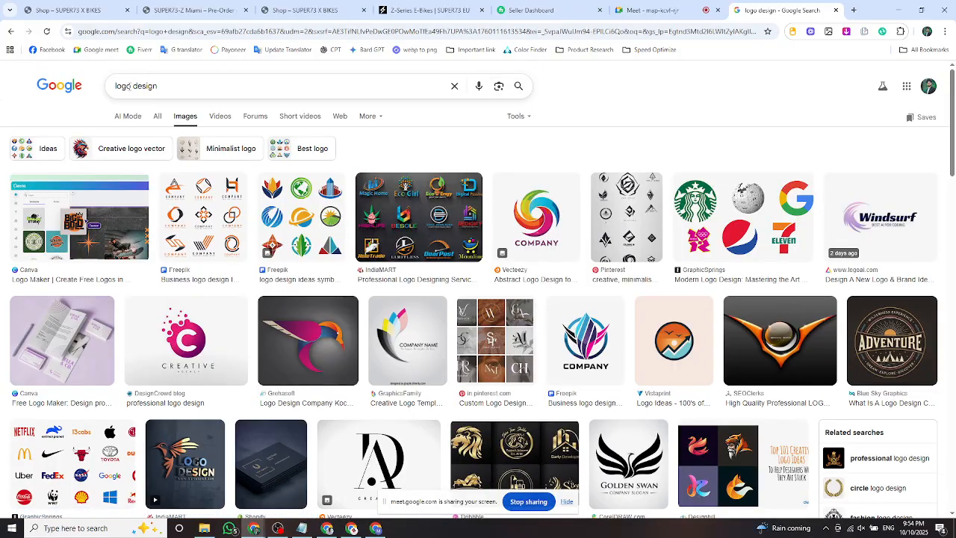
{"action": "left_click_drag", "start_coordinate": [132, 86], "coordinate": [112, 88]}
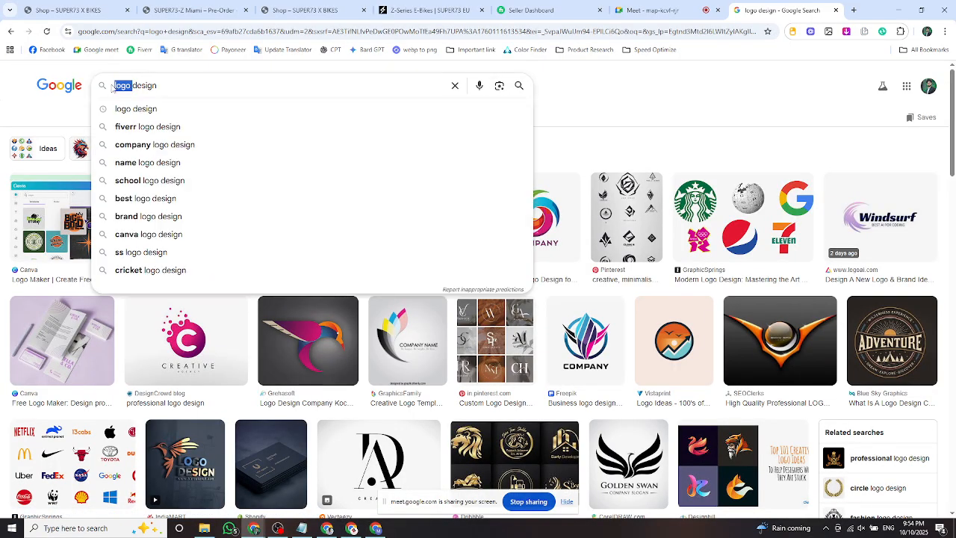
{"action": "type", "text": "banner"}
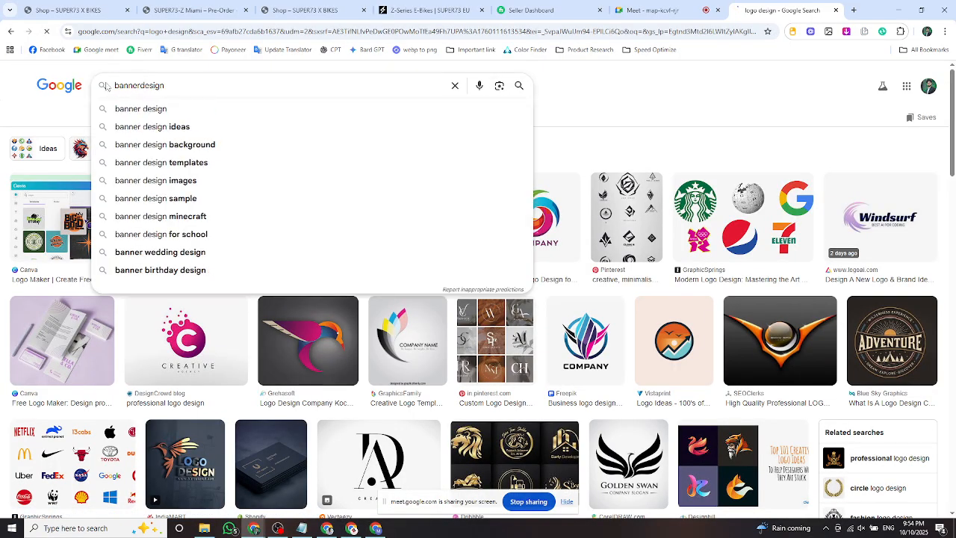
{"action": "key", "text": "Return"}
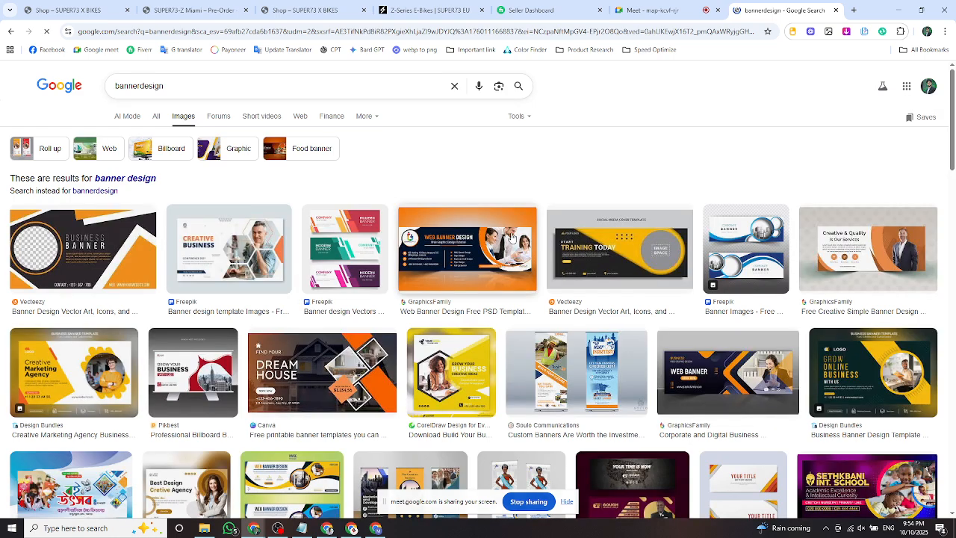
{"action": "scroll", "coordinate": [184, 292], "scroll_direction": "down", "scroll_amount": 1}
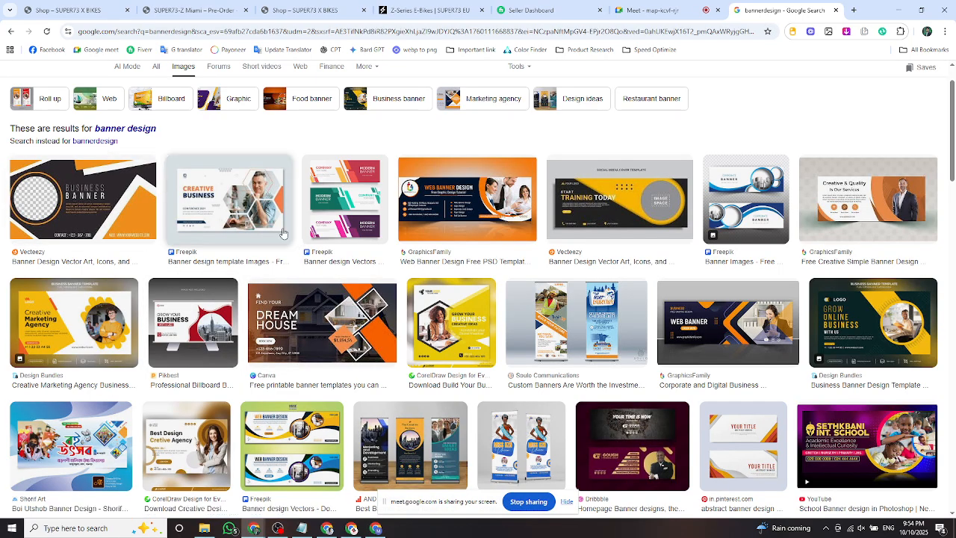
{"action": "scroll", "coordinate": [516, 381], "scroll_direction": "down", "scroll_amount": 2}
{"action": "scroll", "coordinate": [515, 381], "scroll_direction": "down", "scroll_amount": 2}
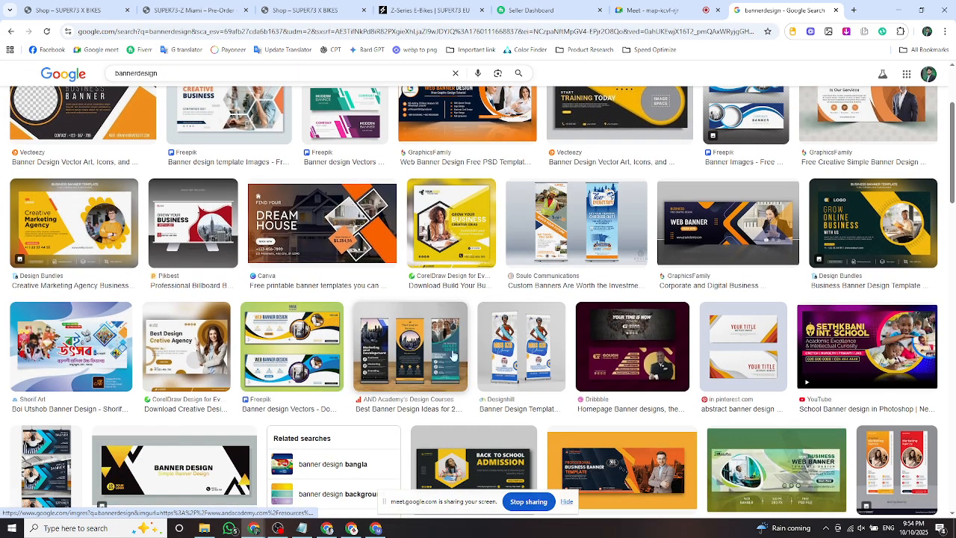
{"action": "scroll", "coordinate": [631, 362], "scroll_direction": "down", "scroll_amount": 1}
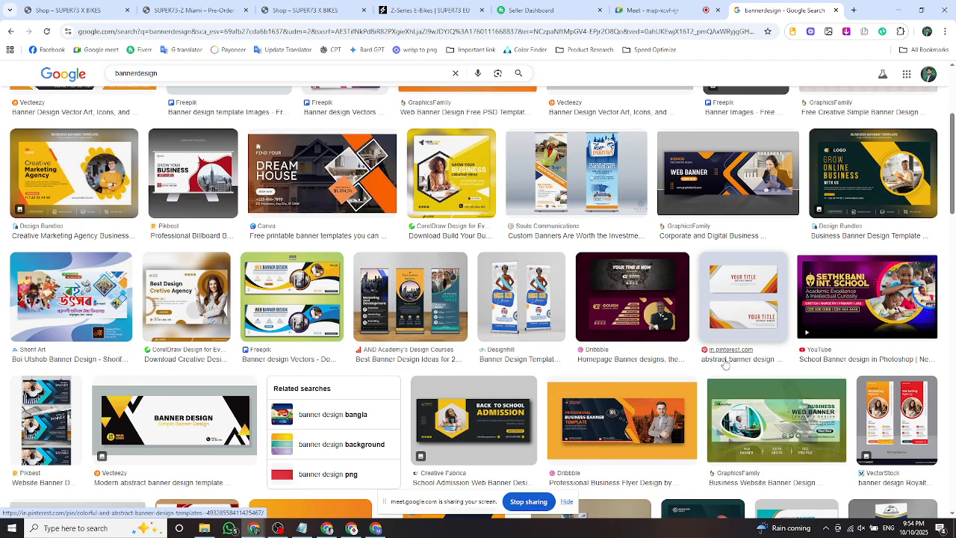
{"action": "scroll", "coordinate": [713, 364], "scroll_direction": "down", "scroll_amount": 4}
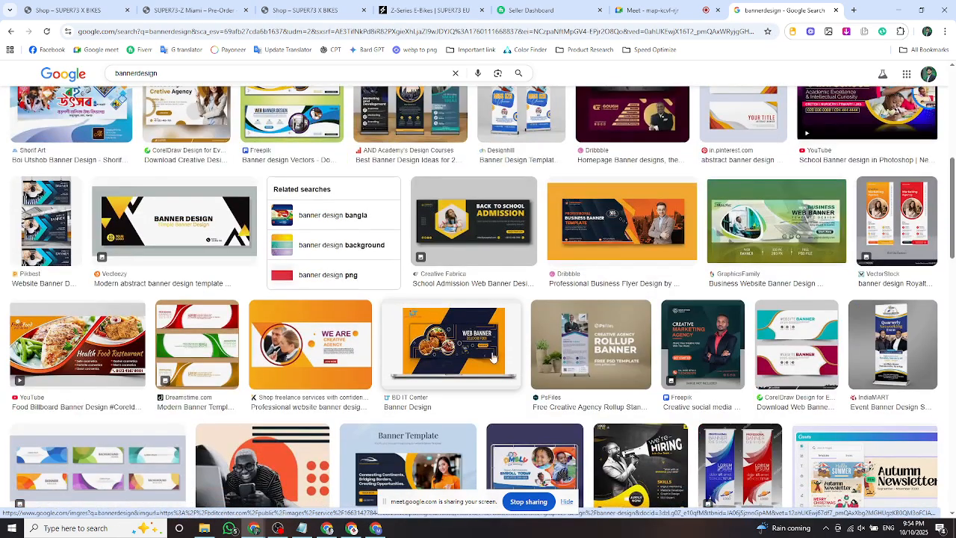
{"action": "scroll", "coordinate": [350, 368], "scroll_direction": "up", "scroll_amount": 5}
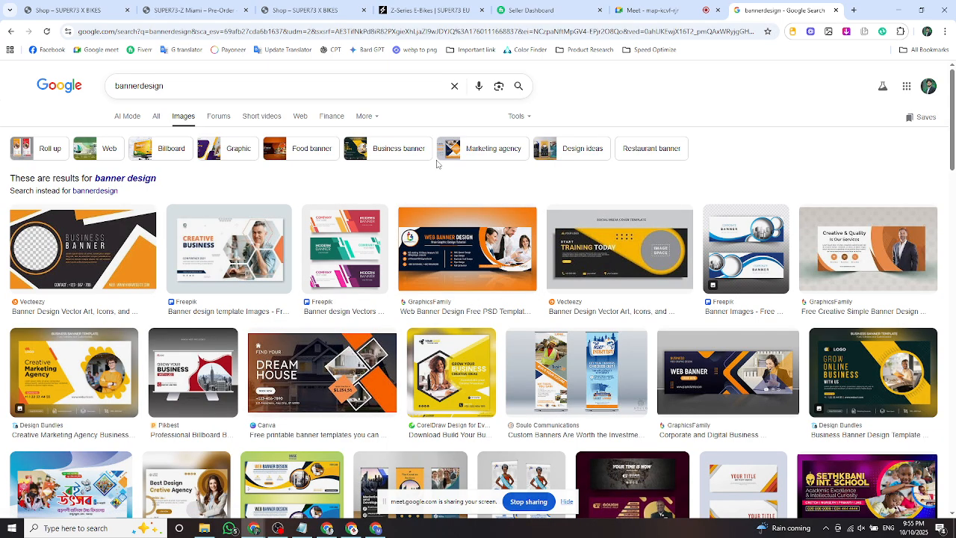
Clear the 'banner design' query from the search box and scroll the image results.
{"action": "left_click", "coordinate": [455, 86]}
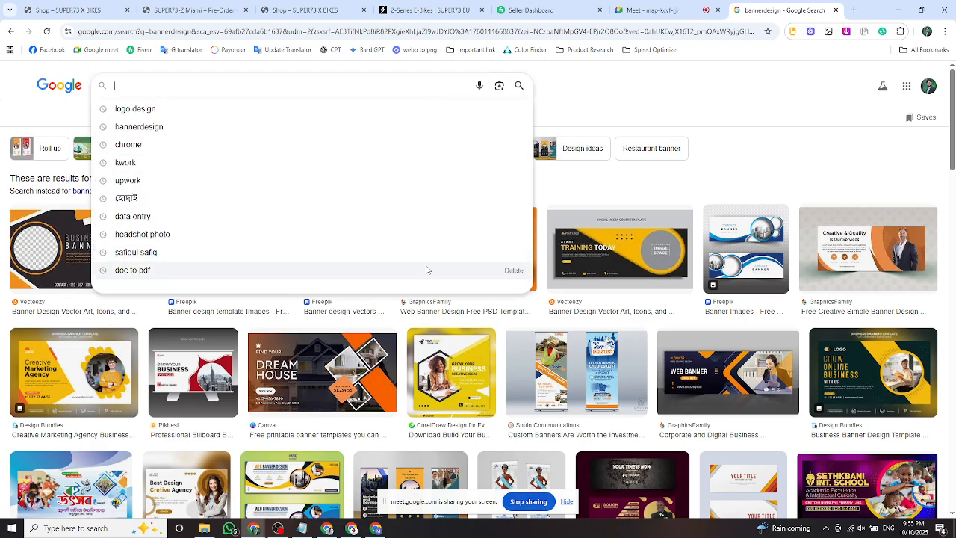
{"action": "left_click", "coordinate": [604, 89]}
{"action": "scroll", "coordinate": [497, 319], "scroll_direction": "down", "scroll_amount": 5}
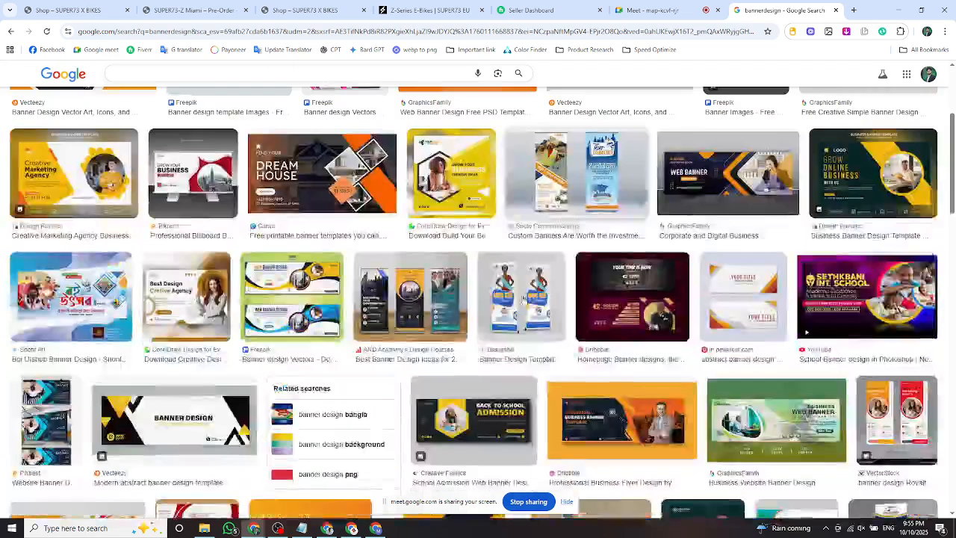
{"action": "scroll", "coordinate": [496, 319], "scroll_direction": "down", "scroll_amount": 3}
{"action": "scroll", "coordinate": [394, 236], "scroll_direction": "up", "scroll_amount": 8}
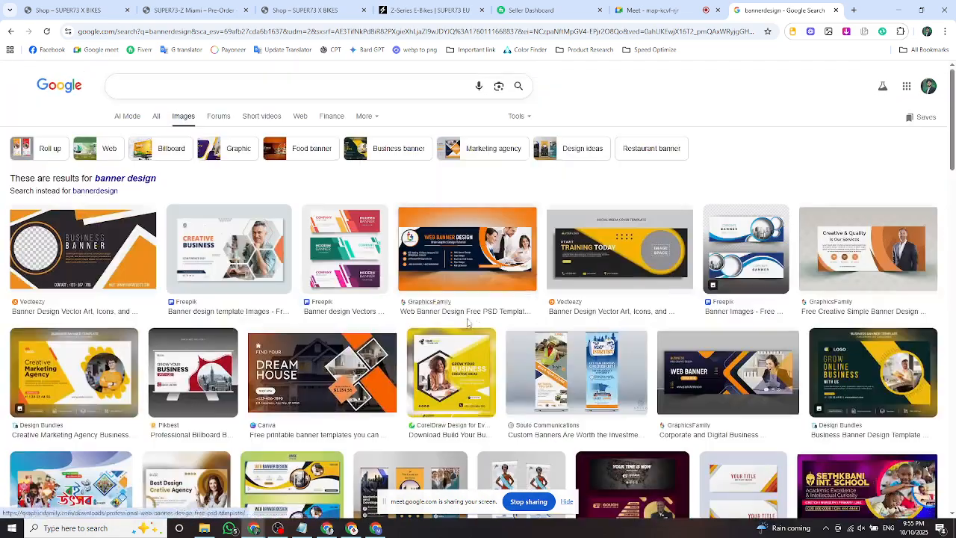
{"action": "scroll", "coordinate": [479, 244], "scroll_direction": "down", "scroll_amount": 3}
{"action": "scroll", "coordinate": [478, 244], "scroll_direction": "up", "scroll_amount": 4}
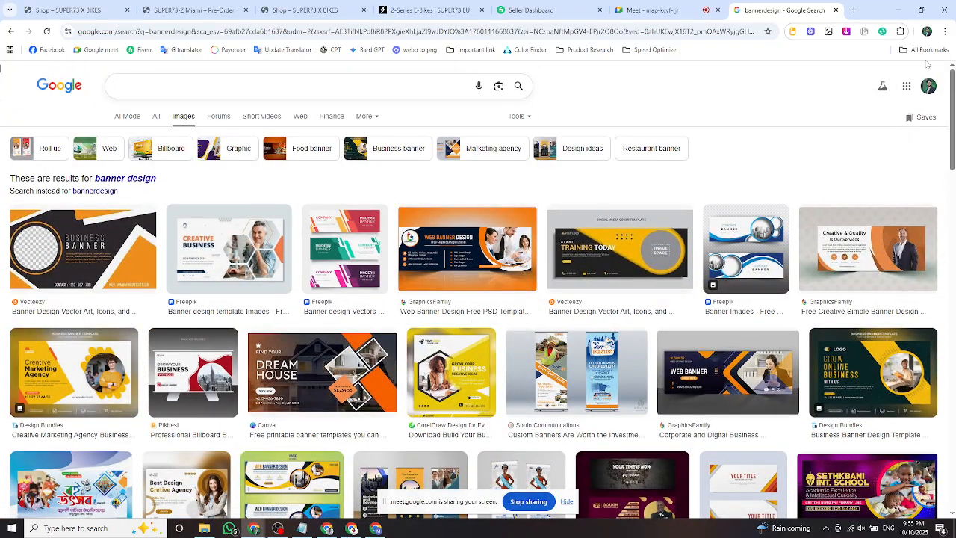
Look over the Google account panel, close it, and return to the Google home page.
{"action": "left_click", "coordinate": [928, 87]}
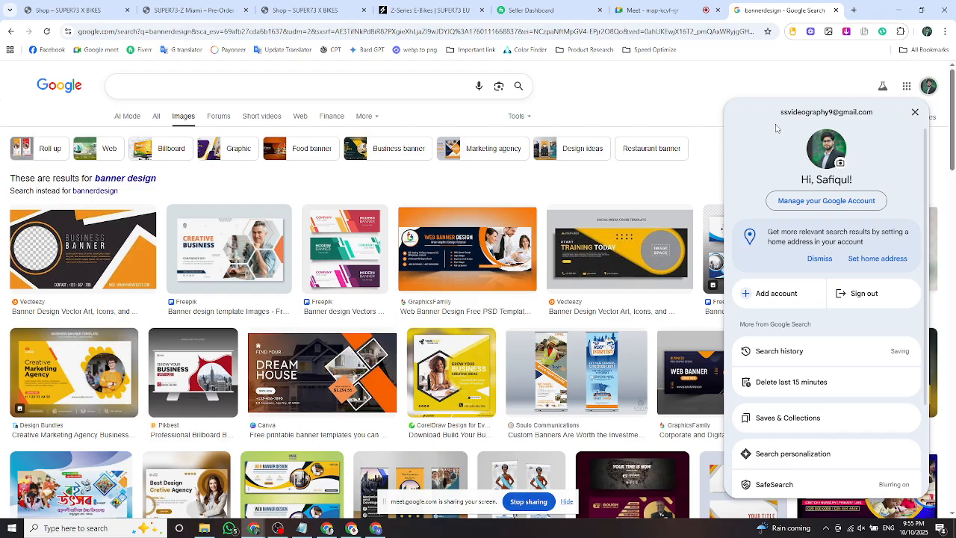
{"action": "left_click_drag", "start_coordinate": [783, 115], "coordinate": [876, 118]}
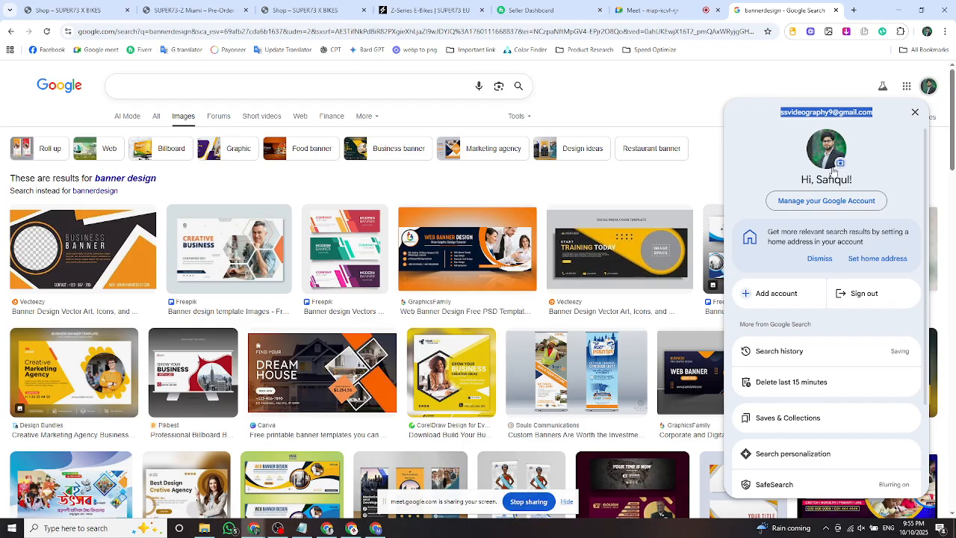
{"action": "left_click", "coordinate": [617, 94]}
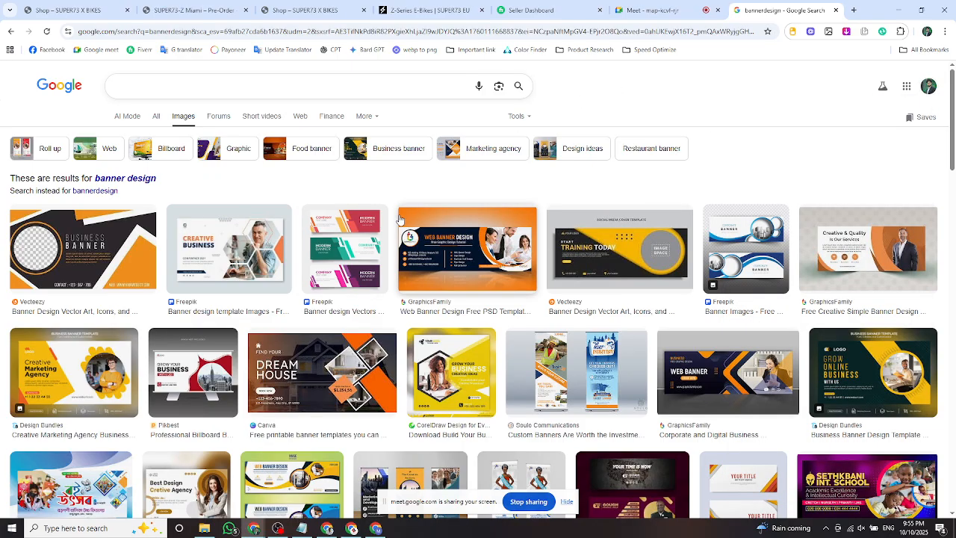
{"action": "left_click", "coordinate": [369, 80]}
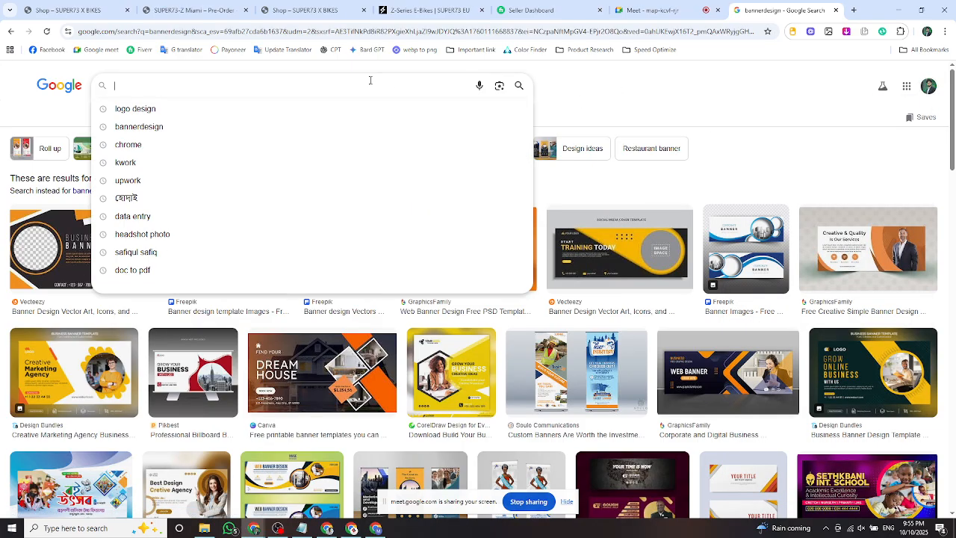
{"action": "left_click", "coordinate": [630, 94]}
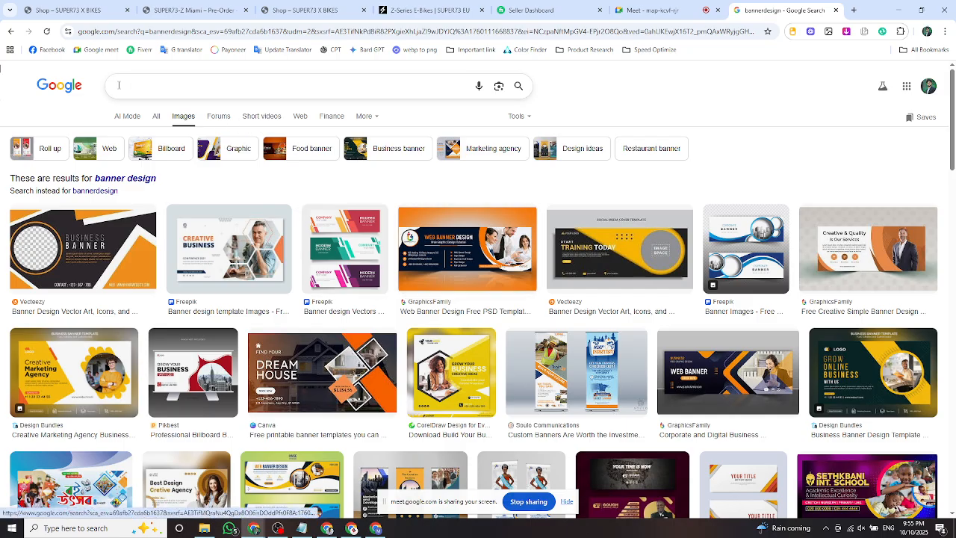
{"action": "left_click", "coordinate": [73, 87]}
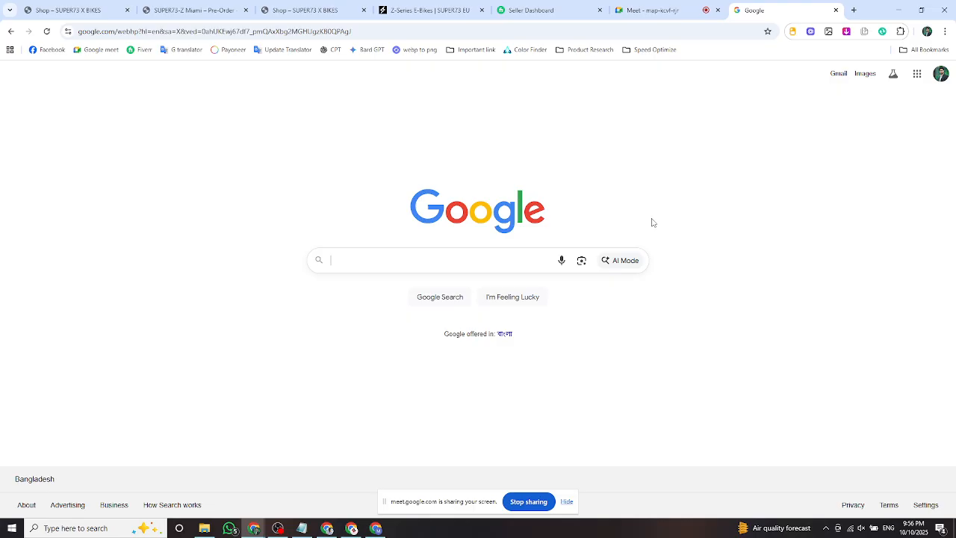
Scroll through the signed-in Google account panel, close it, and open Chrome's three-dot menu.
{"action": "left_click", "coordinate": [941, 73]}
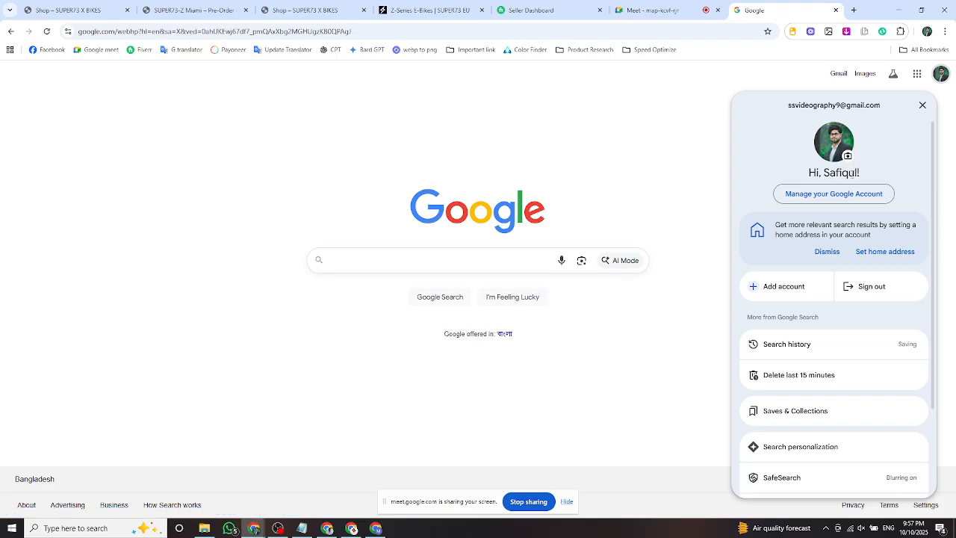
{"action": "scroll", "coordinate": [858, 211], "scroll_direction": "down", "scroll_amount": 2}
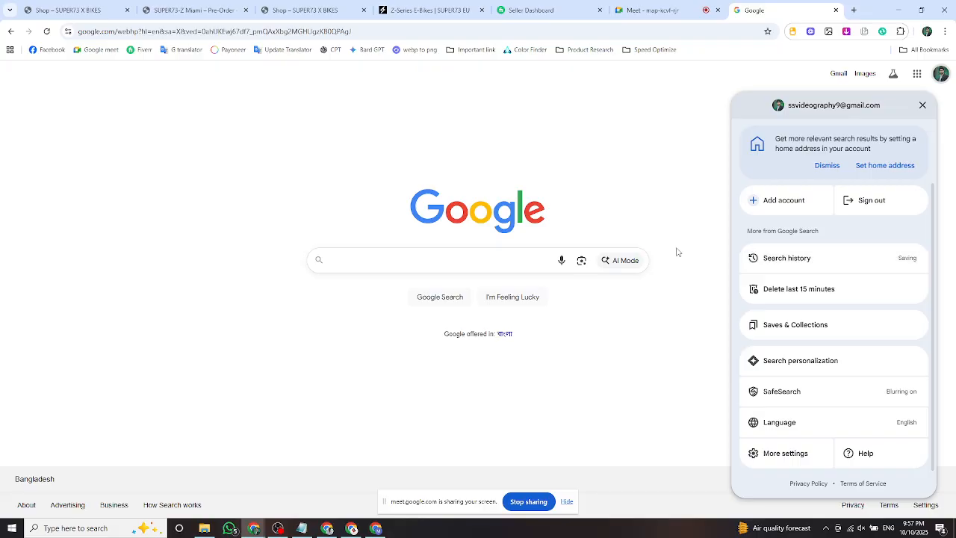
{"action": "left_click", "coordinate": [602, 145]}
{"action": "left_click", "coordinate": [945, 31]}
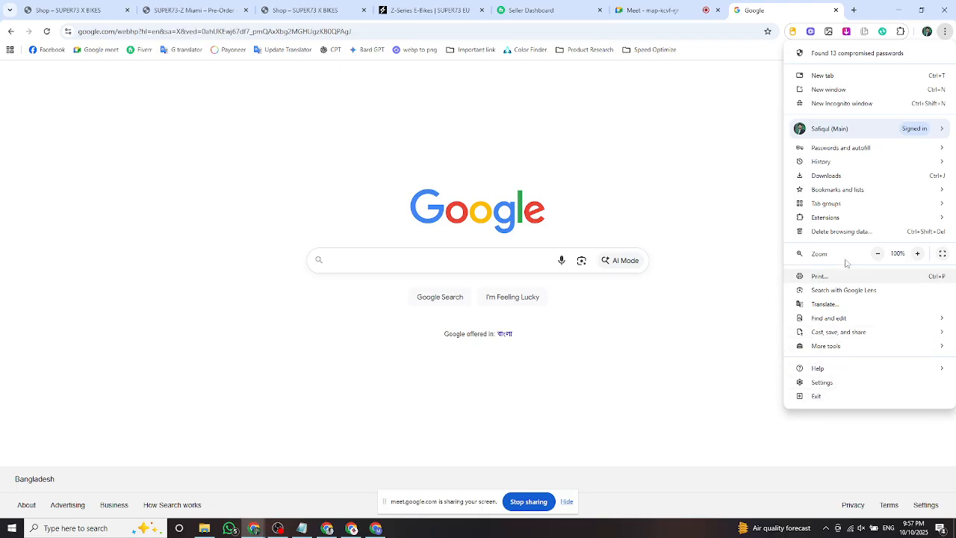
In Settings > Appearance, try Dark then Light mode and leave Mode on Device.
{"action": "left_click", "coordinate": [845, 384]}
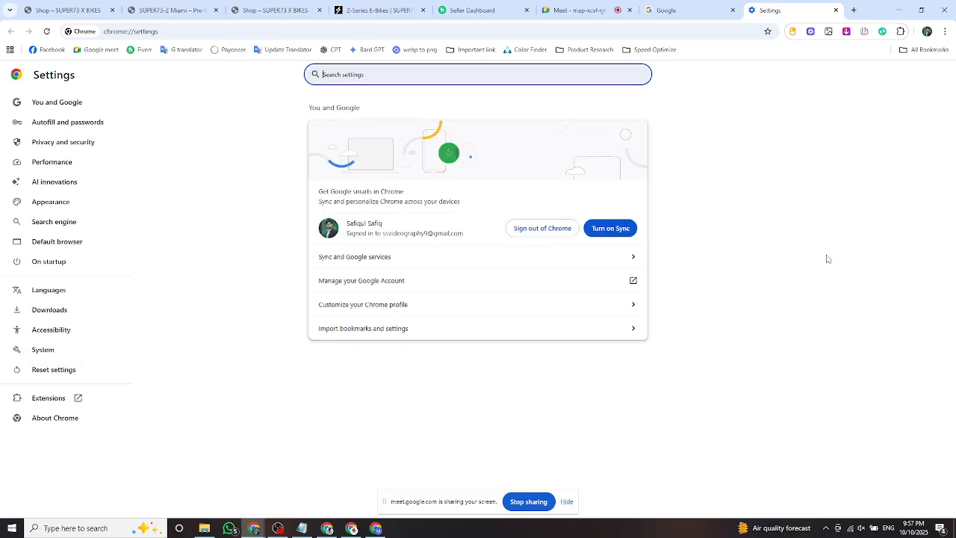
{"action": "left_click", "coordinate": [73, 209]}
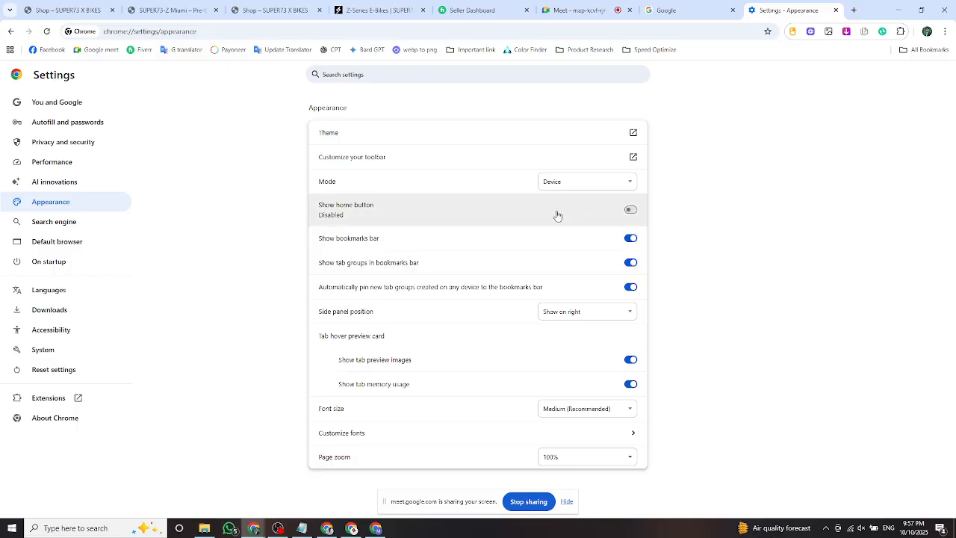
{"action": "left_click", "coordinate": [632, 133]}
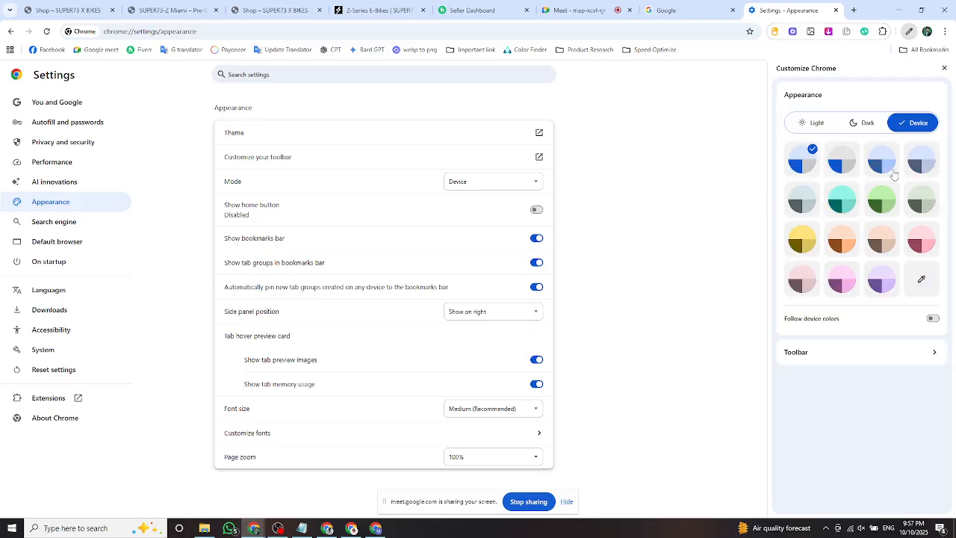
{"action": "left_click", "coordinate": [859, 126]}
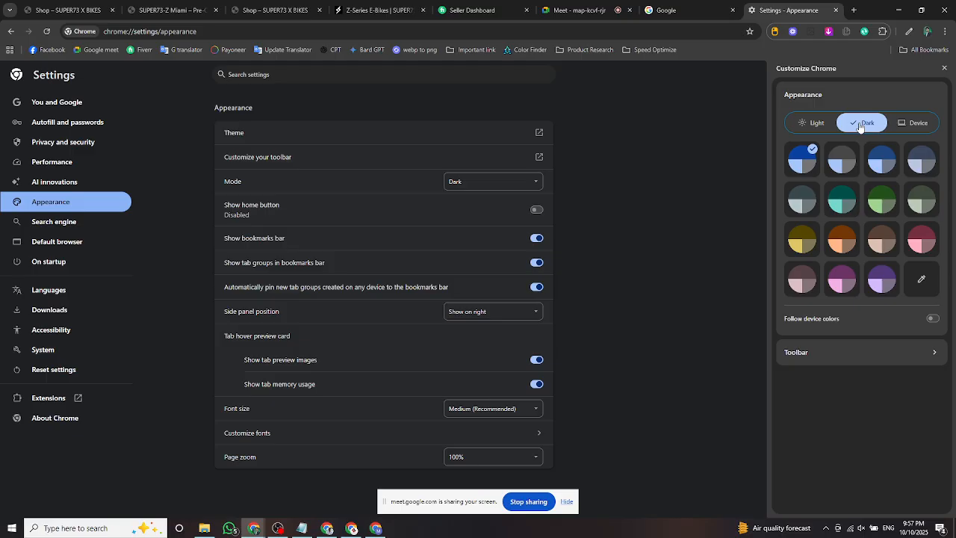
{"action": "left_click", "coordinate": [817, 126]}
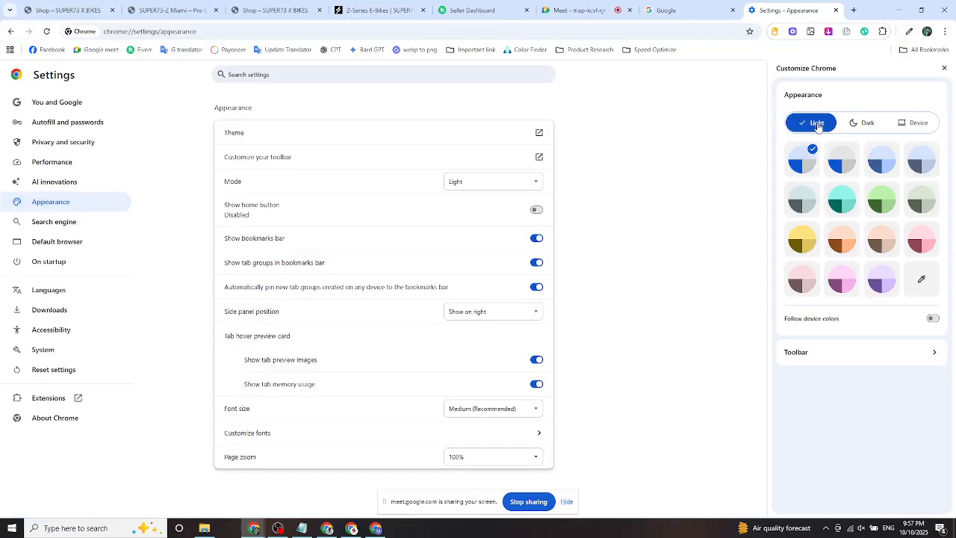
{"action": "left_click", "coordinate": [915, 128]}
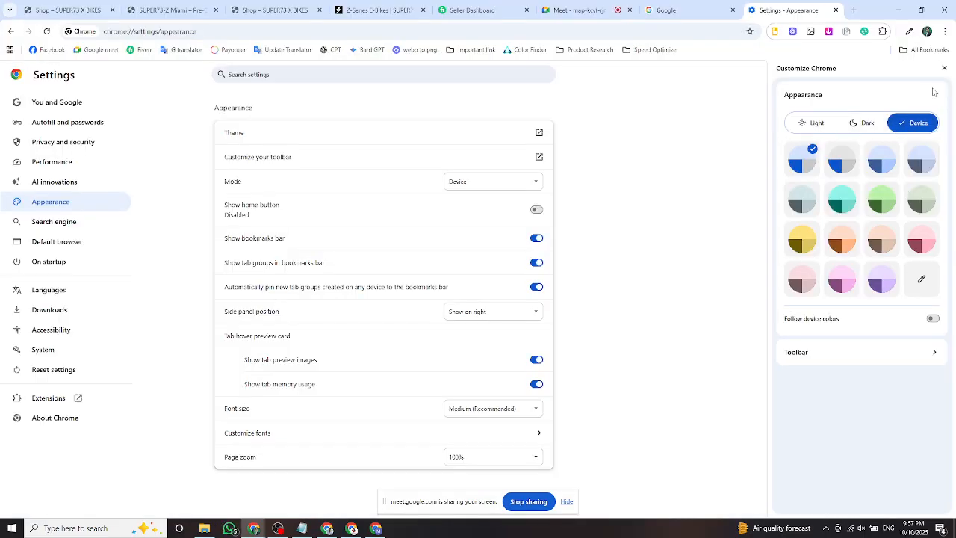
{"action": "left_click", "coordinate": [944, 68]}
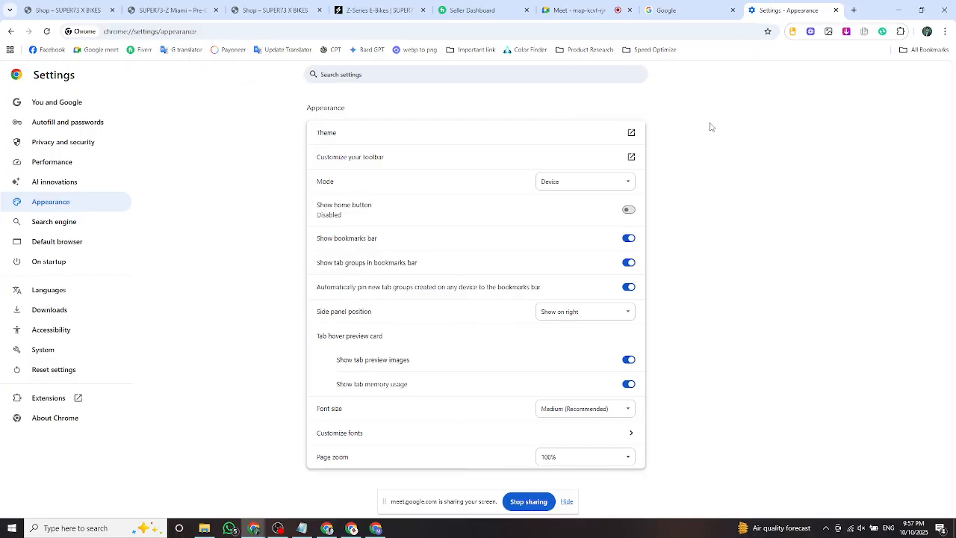
{"action": "left_click", "coordinate": [945, 32]}
{"action": "mouse_move", "coordinate": [861, 173]}
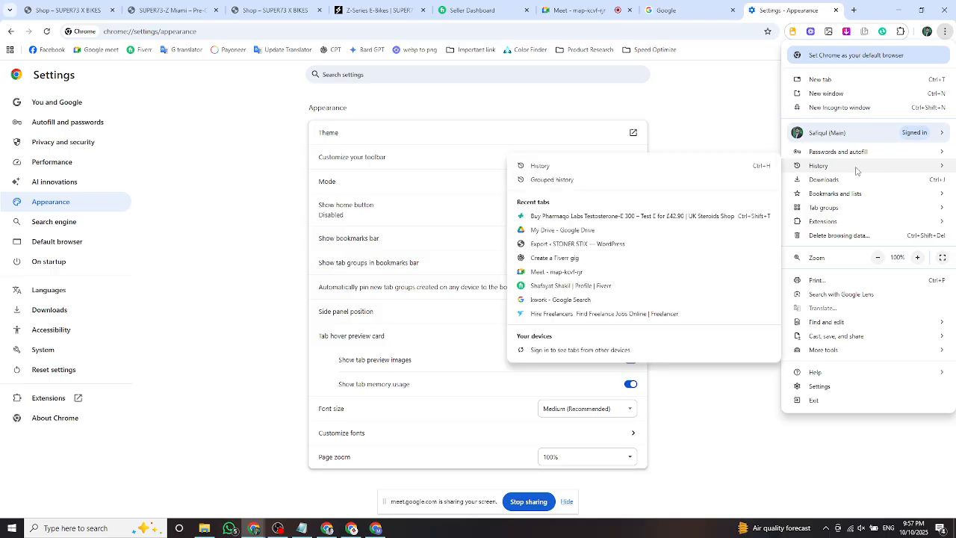
{"action": "left_click", "coordinate": [582, 175]}
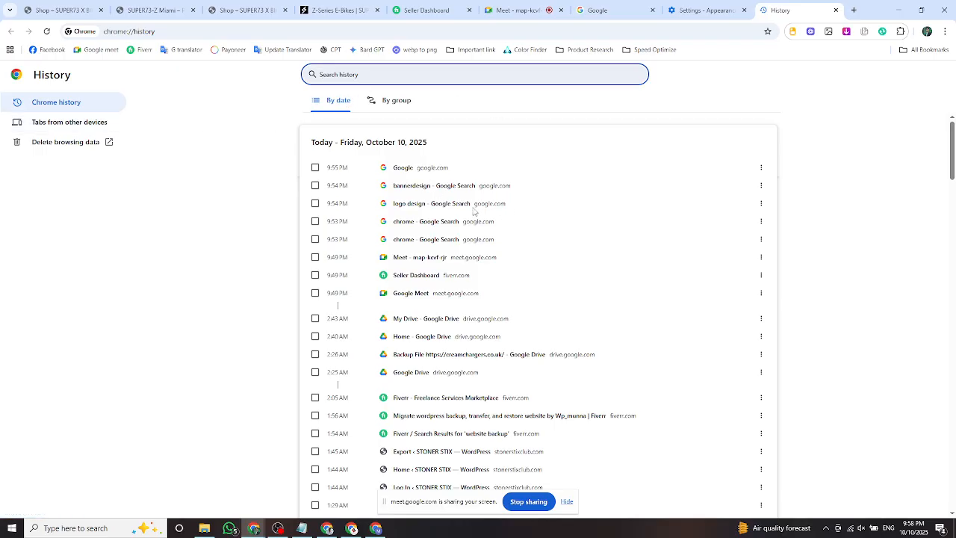
{"action": "scroll", "coordinate": [343, 147], "scroll_direction": "down", "scroll_amount": 3}
{"action": "scroll", "coordinate": [359, 187], "scroll_direction": "up", "scroll_amount": 3}
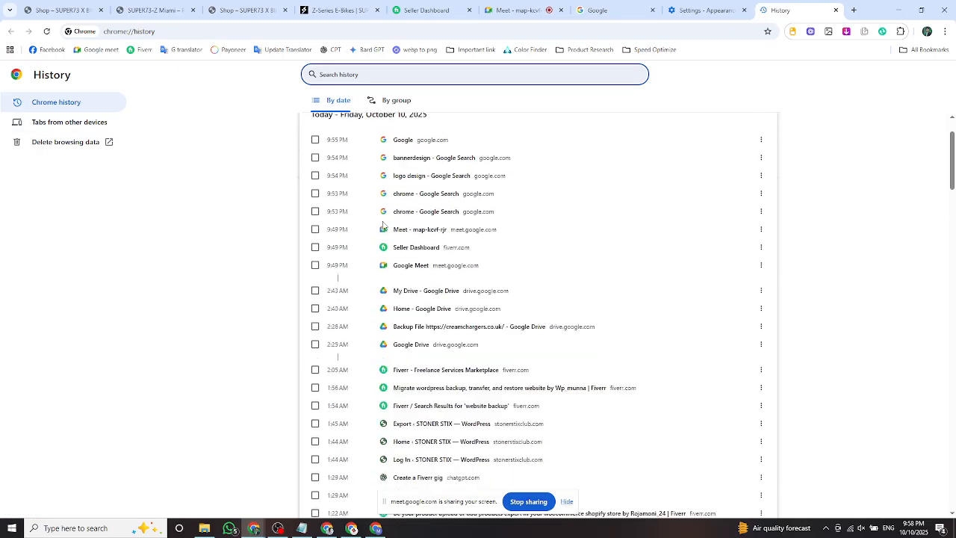
{"action": "scroll", "coordinate": [391, 269], "scroll_direction": "down", "scroll_amount": 15}
{"action": "scroll", "coordinate": [391, 269], "scroll_direction": "down", "scroll_amount": 20}
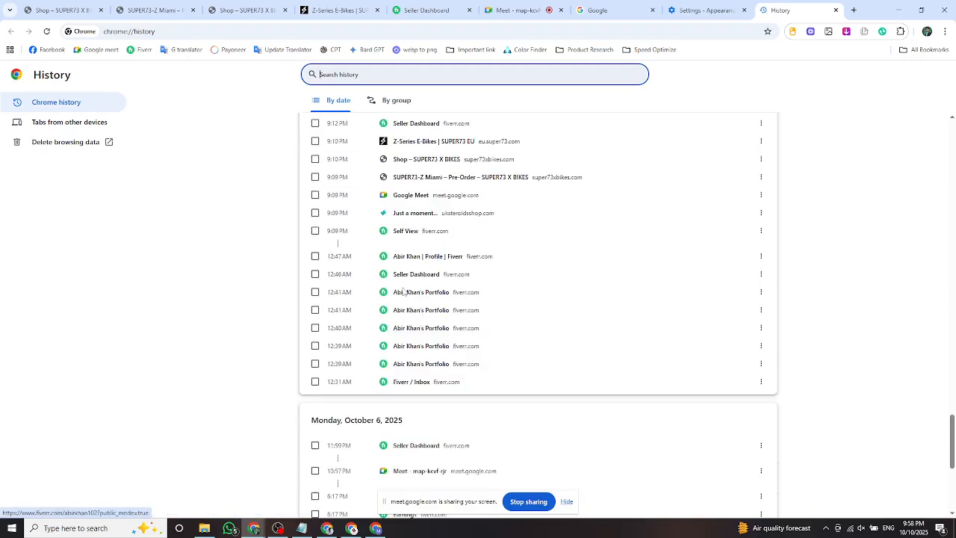
{"action": "scroll", "coordinate": [414, 291], "scroll_direction": "down", "scroll_amount": 20}
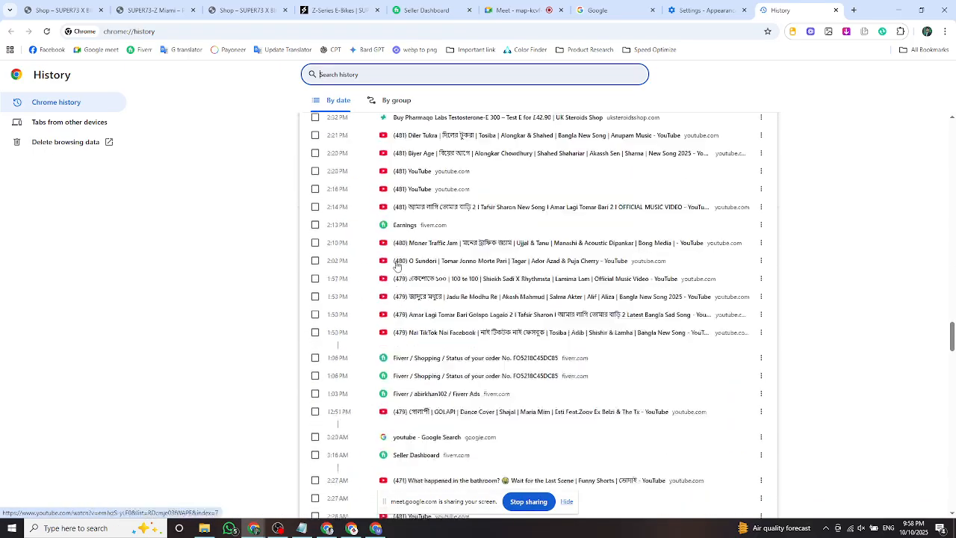
{"action": "scroll", "coordinate": [432, 290], "scroll_direction": "down", "scroll_amount": 20}
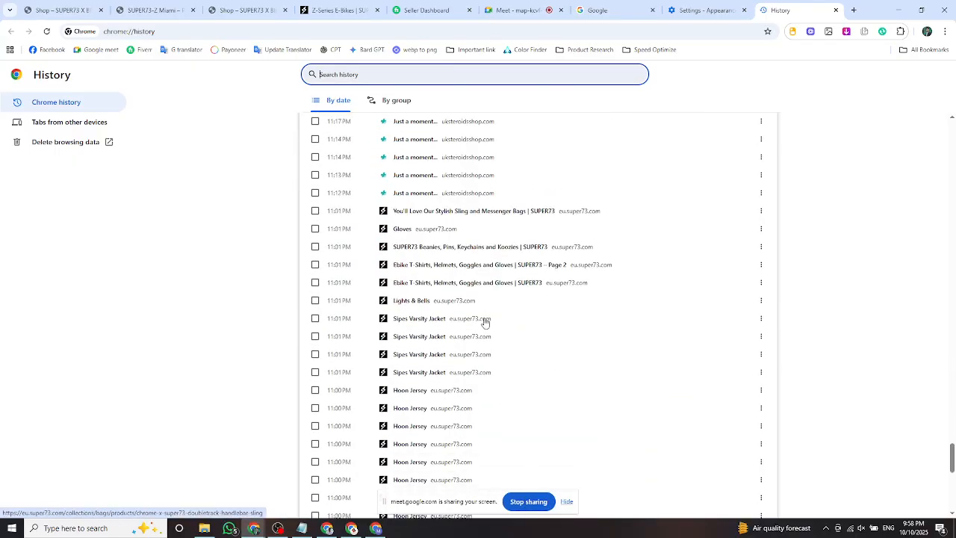
{"action": "scroll", "coordinate": [484, 320], "scroll_direction": "down", "scroll_amount": 20}
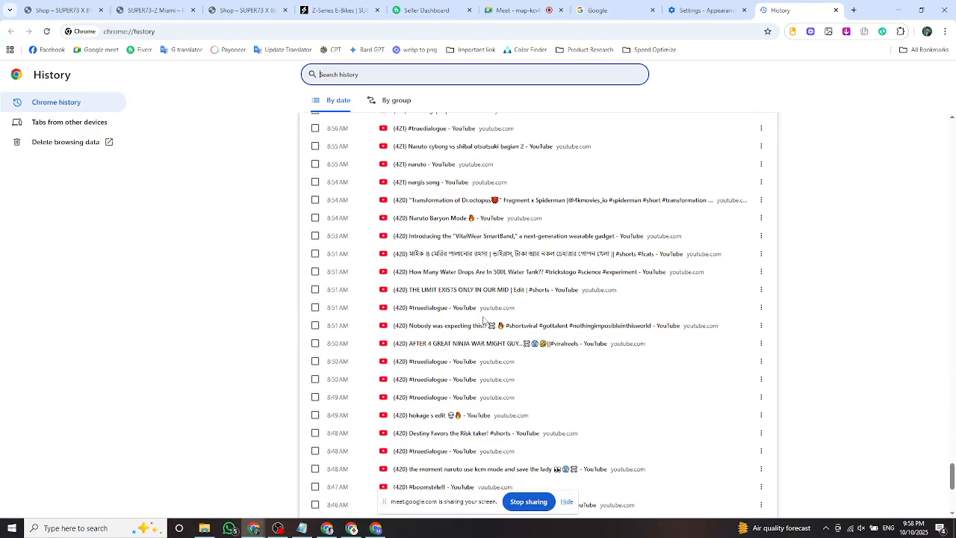
{"action": "scroll", "coordinate": [483, 321], "scroll_direction": "down", "scroll_amount": 4}
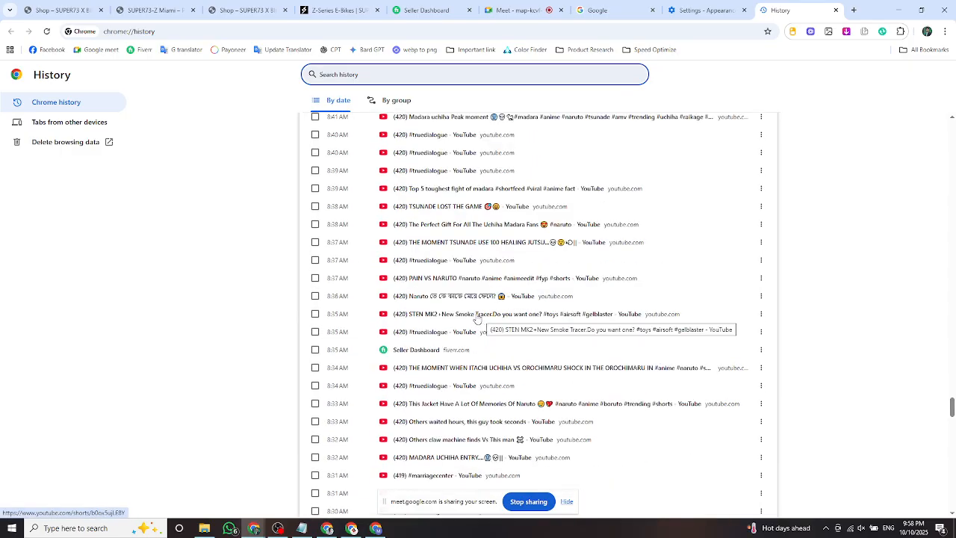
{"action": "scroll", "coordinate": [478, 319], "scroll_direction": "down", "scroll_amount": 12}
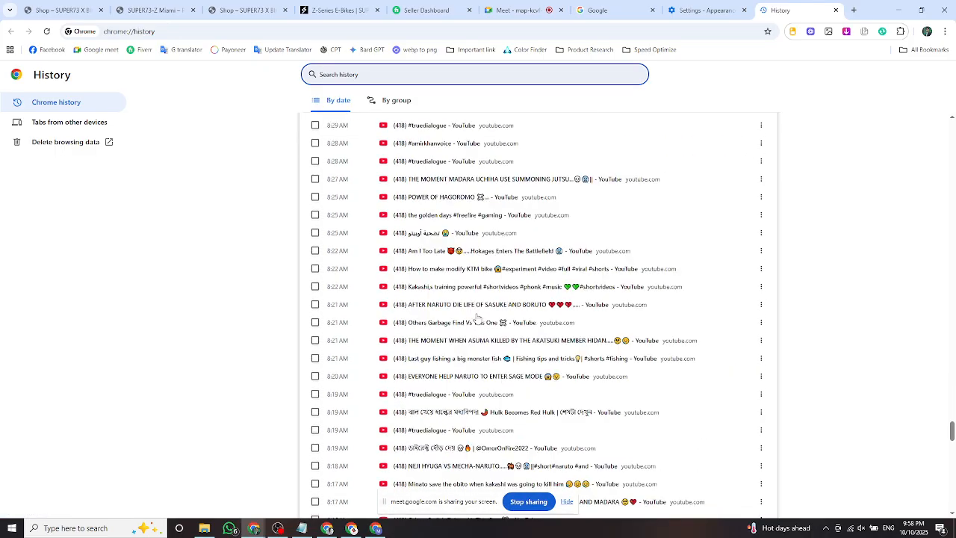
{"action": "scroll", "coordinate": [481, 321], "scroll_direction": "down", "scroll_amount": 15}
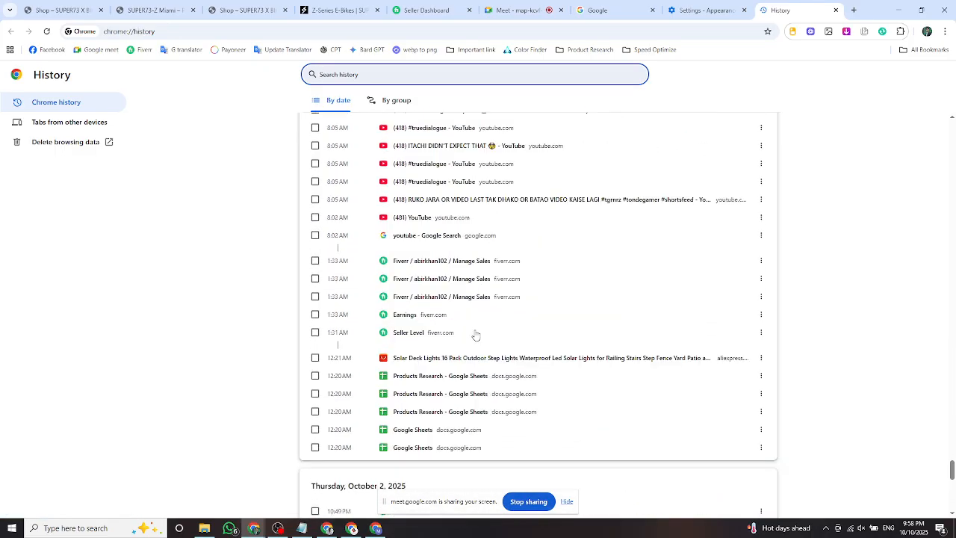
{"action": "scroll", "coordinate": [475, 329], "scroll_direction": "up", "scroll_amount": 15}
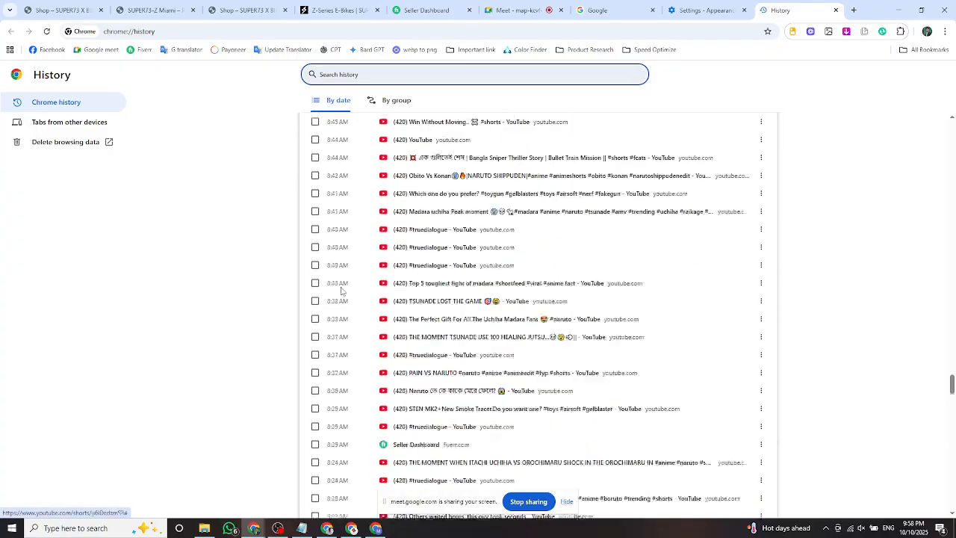
Try the Last 24 hours and Last 4 weeks ranges in Delete browsing data, cancel, then open a new tab.
{"action": "left_click", "coordinate": [77, 143]}
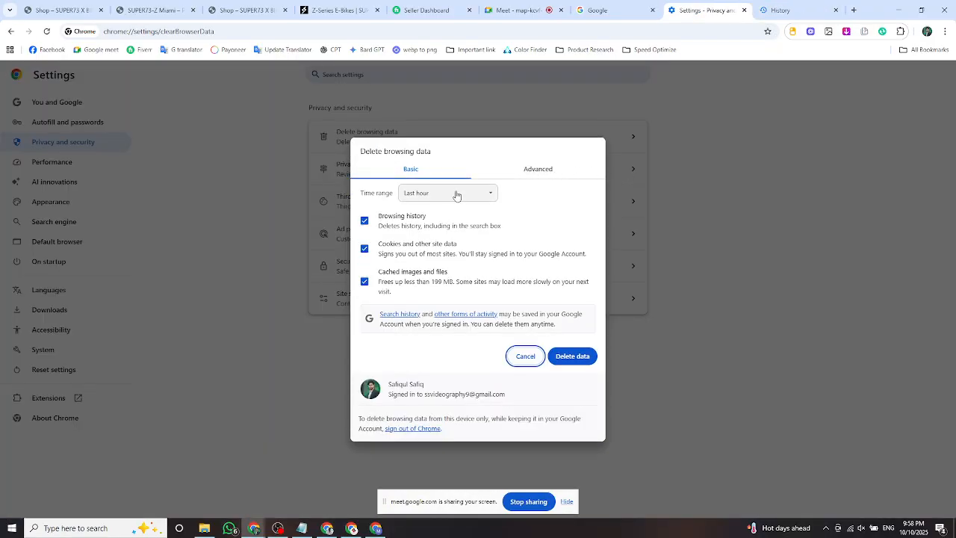
{"action": "left_click", "coordinate": [474, 195]}
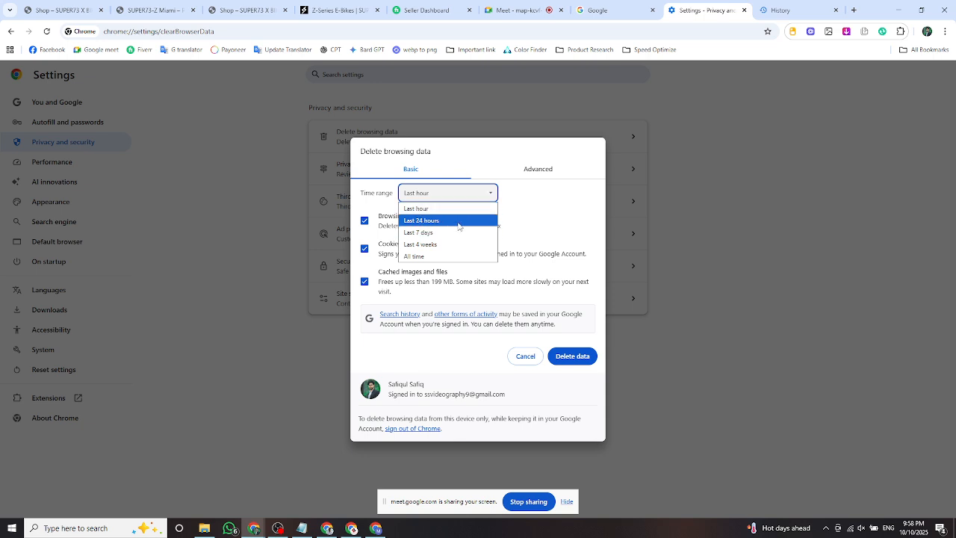
{"action": "left_click", "coordinate": [455, 222]}
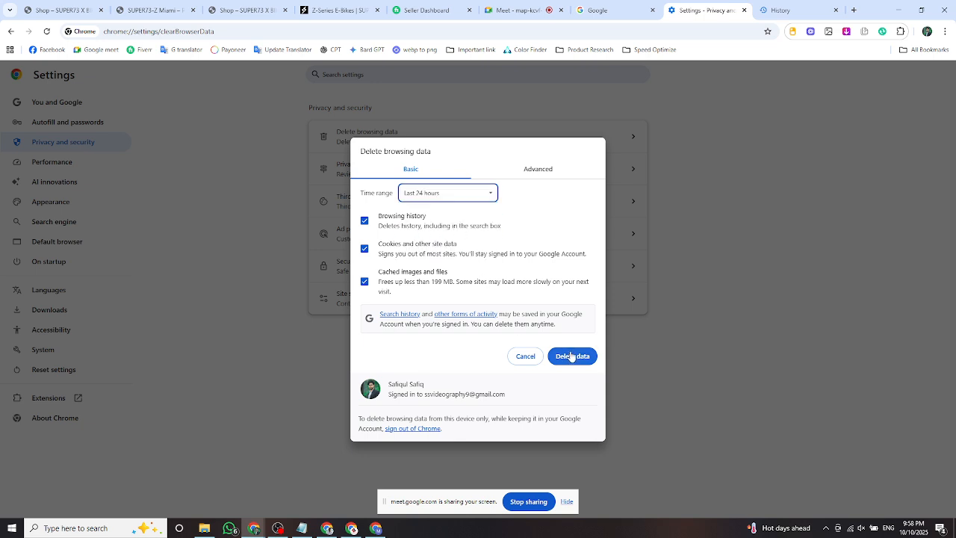
{"action": "left_click", "coordinate": [437, 196]}
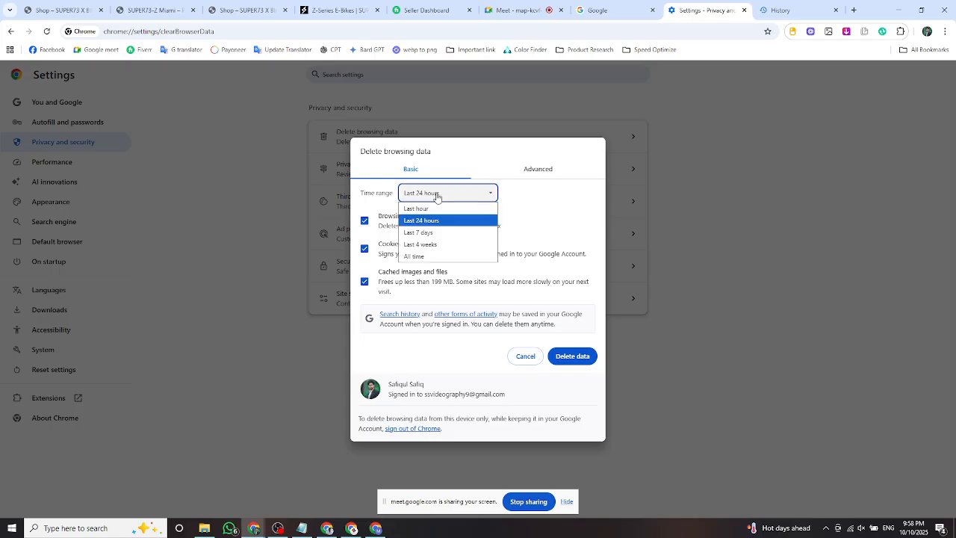
{"action": "left_click", "coordinate": [431, 246]}
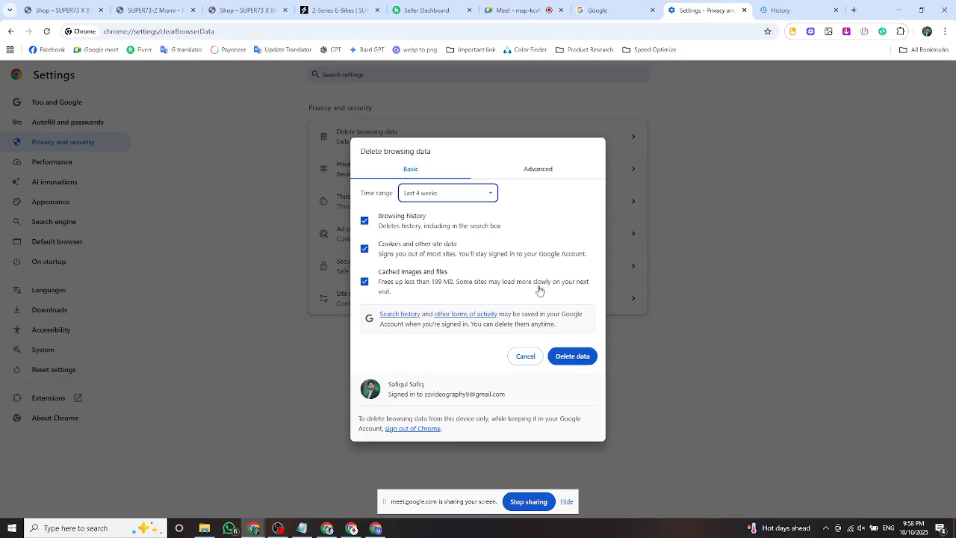
{"action": "left_click", "coordinate": [524, 356]}
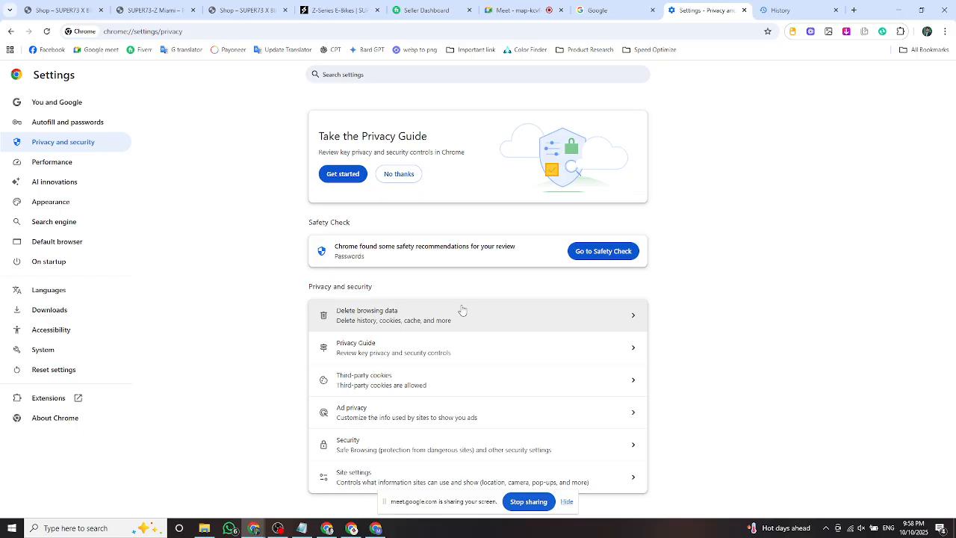
{"action": "left_click", "coordinate": [854, 10]}
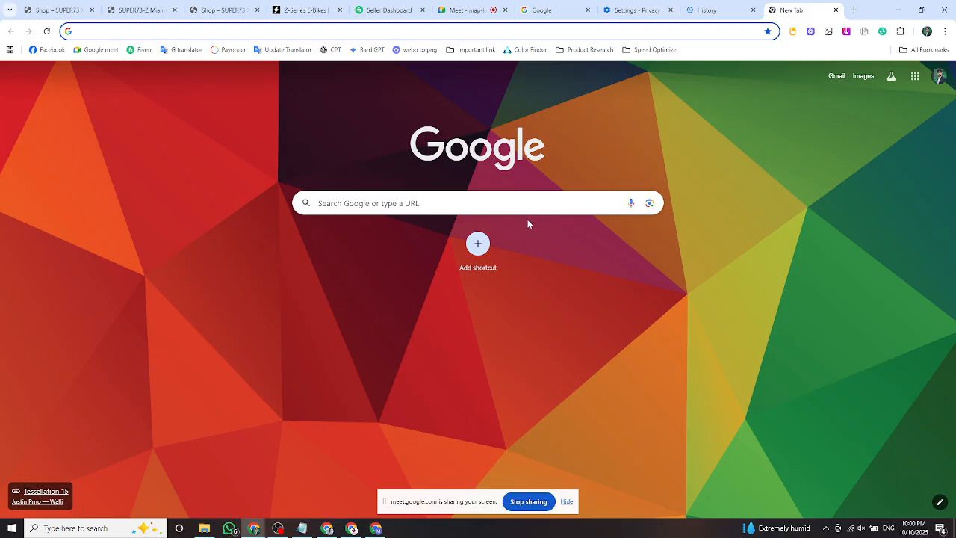
Glance at the signed-in account details, then search Google for 'create mail'.
{"action": "left_click", "coordinate": [939, 77]}
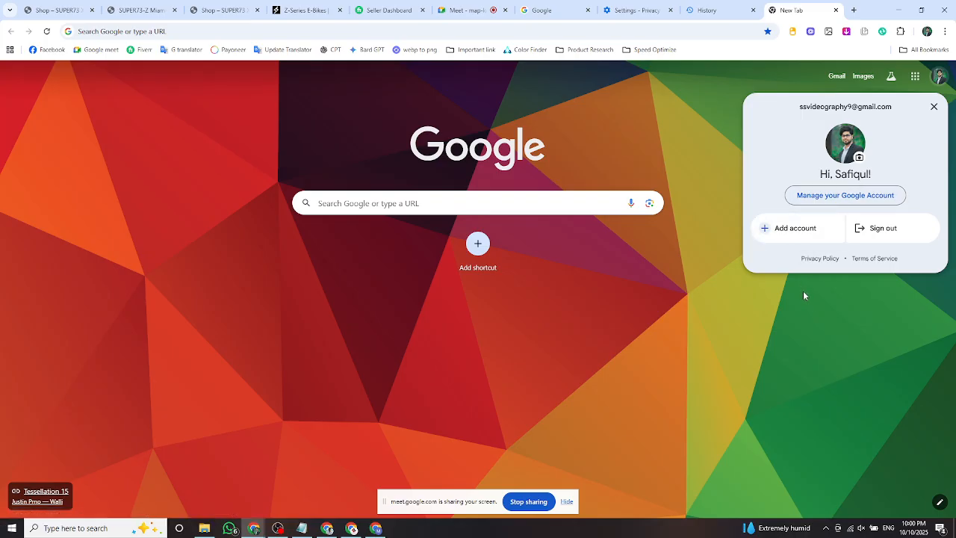
{"action": "left_click", "coordinate": [588, 267]}
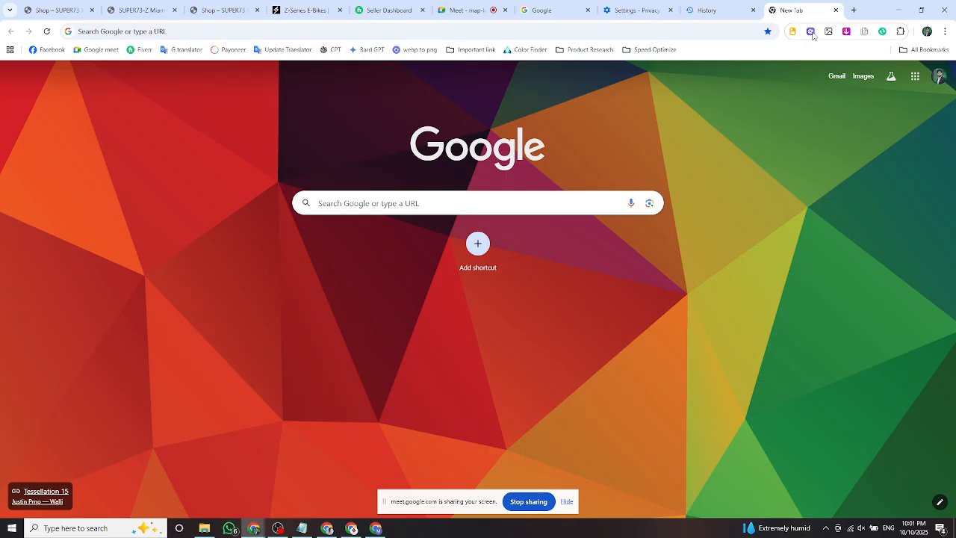
{"action": "left_click", "coordinate": [368, 206]}
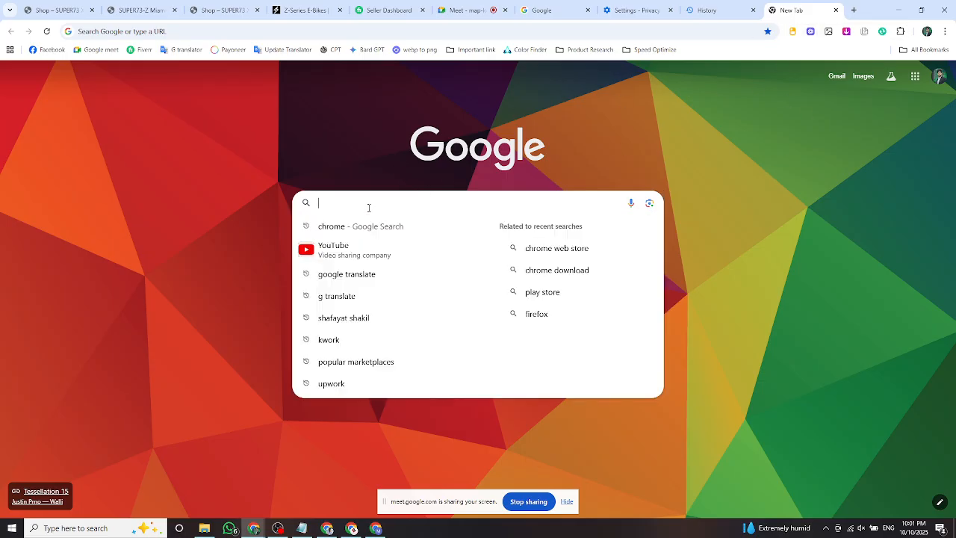
{"action": "type", "text": "c"}
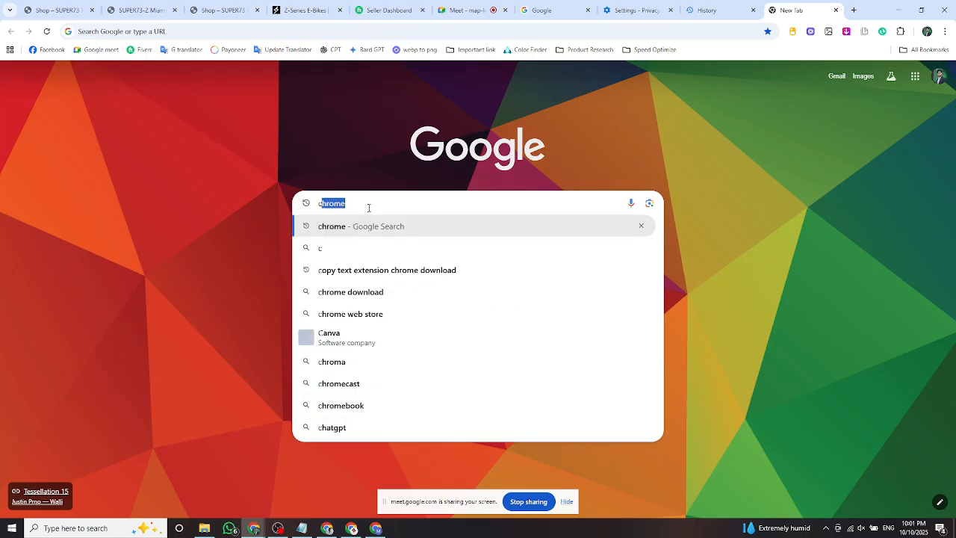
{"action": "type", "text": "reate mail"}
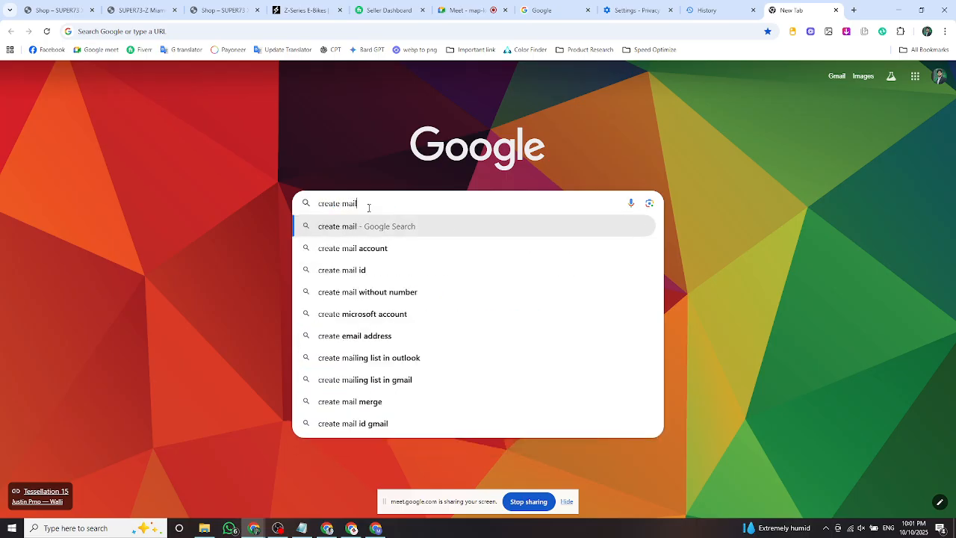
{"action": "key", "text": "Return"}
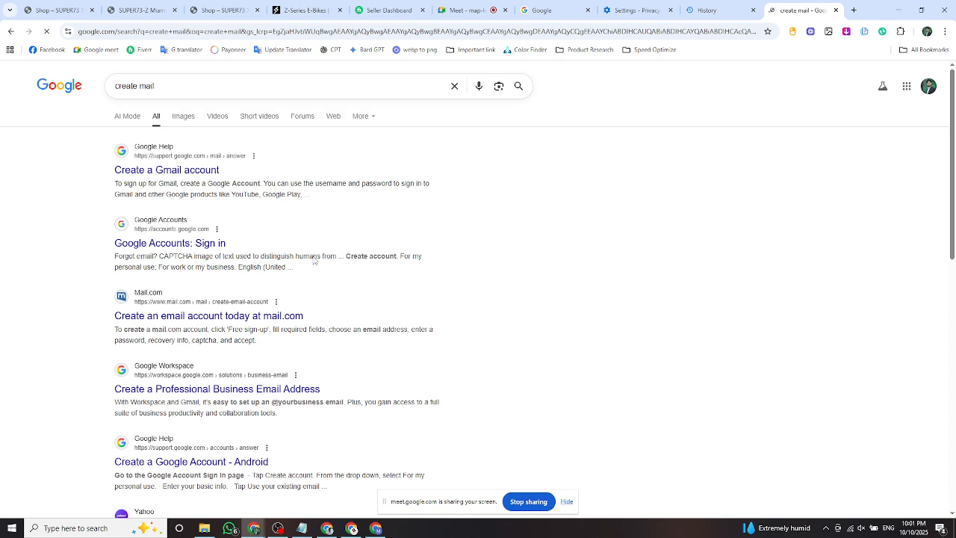
Scroll the Gmail Help article and choose to create a new Google account.
{"action": "scroll", "coordinate": [254, 328], "scroll_direction": "down", "scroll_amount": 2}
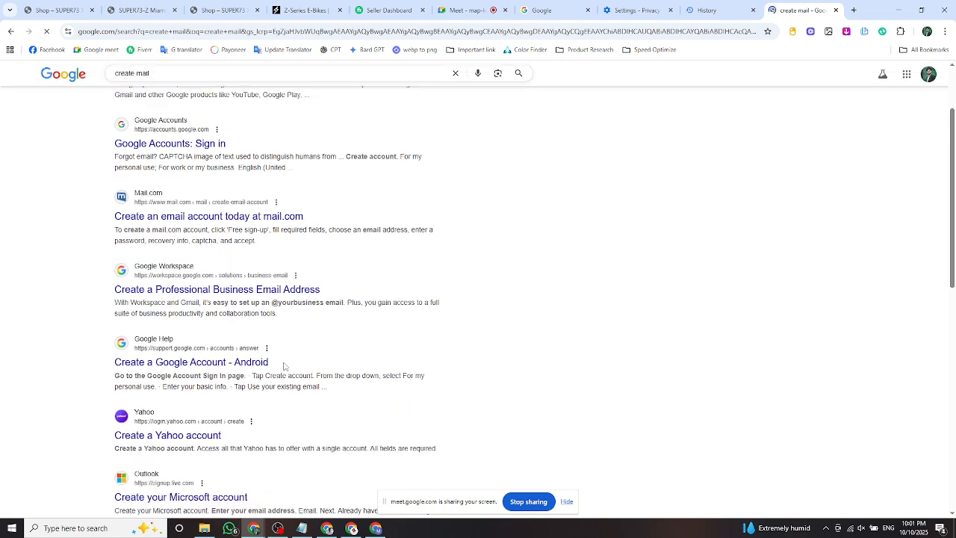
{"action": "scroll", "coordinate": [247, 325], "scroll_direction": "down", "scroll_amount": 1}
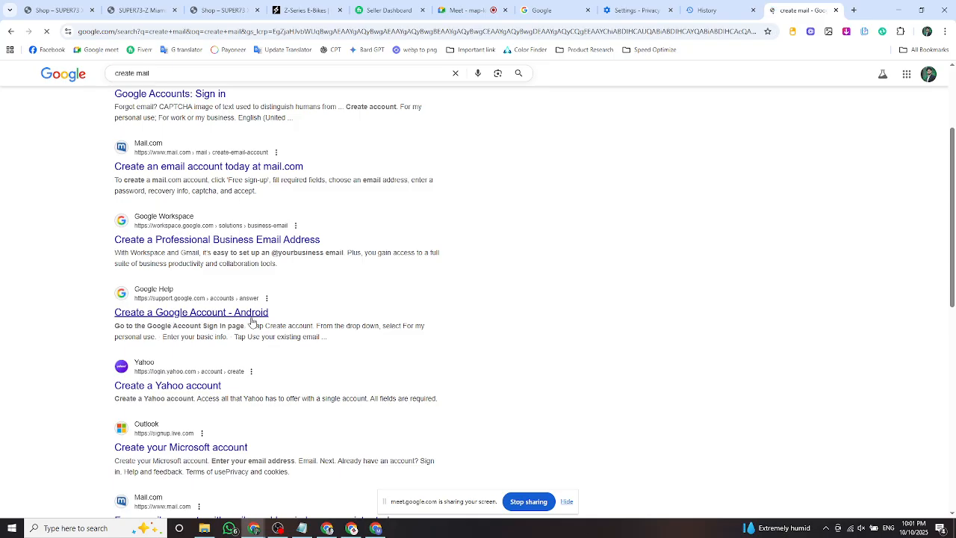
{"action": "scroll", "coordinate": [224, 356], "scroll_direction": "up", "scroll_amount": 1}
{"action": "scroll", "coordinate": [223, 355], "scroll_direction": "up", "scroll_amount": 2}
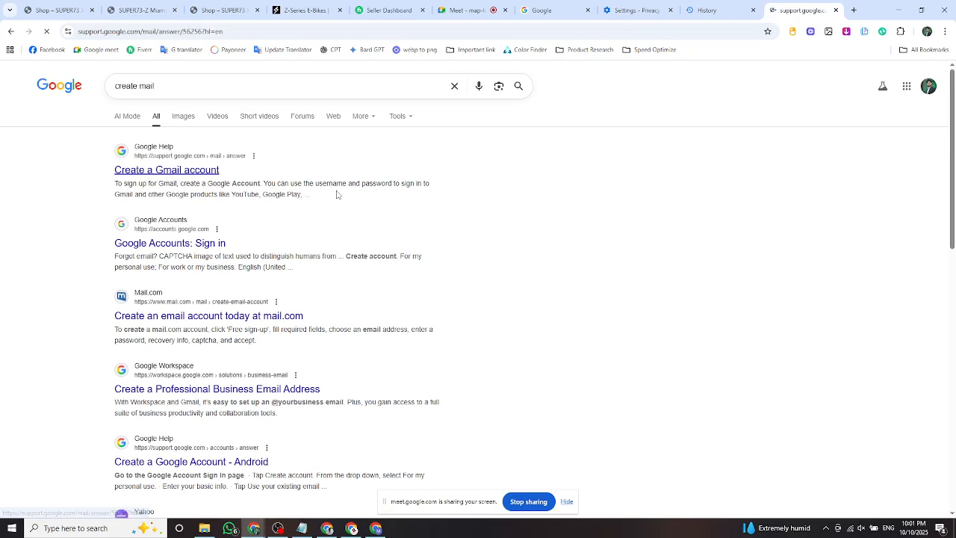
{"action": "scroll", "coordinate": [380, 239], "scroll_direction": "down", "scroll_amount": 4}
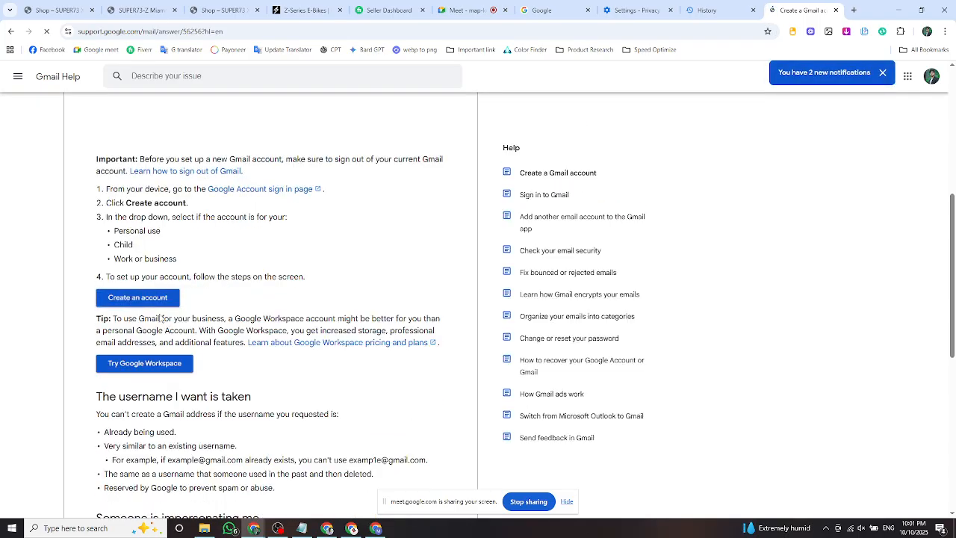
{"action": "left_click", "coordinate": [134, 300]}
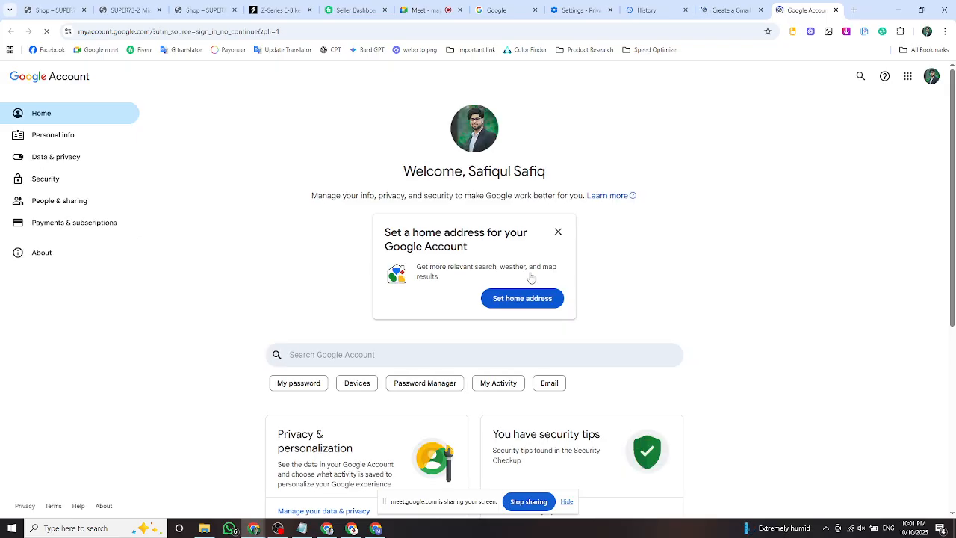
Open a new Chrome window from the taskbar shortcut and choose to add a profile.
{"action": "left_click", "coordinate": [559, 233]}
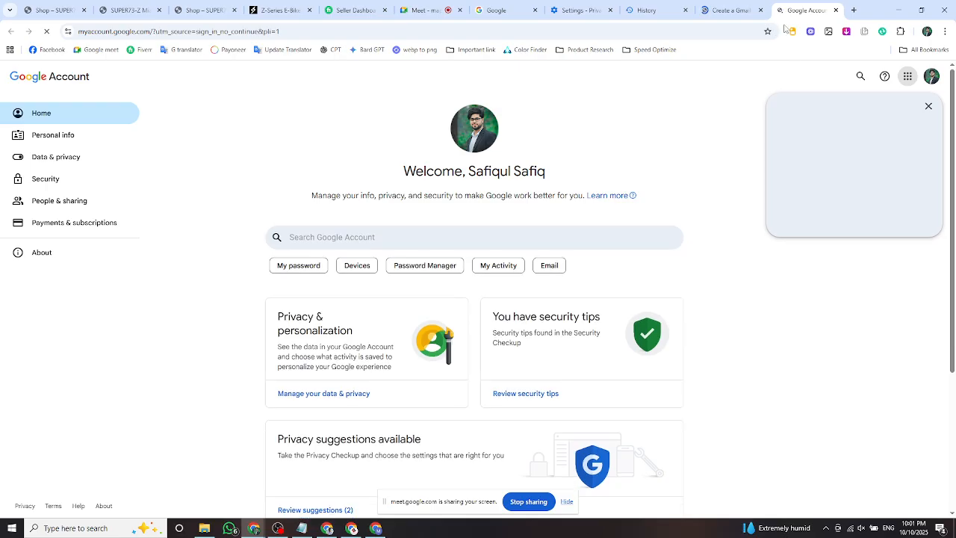
{"action": "mouse_move", "coordinate": [254, 528]}
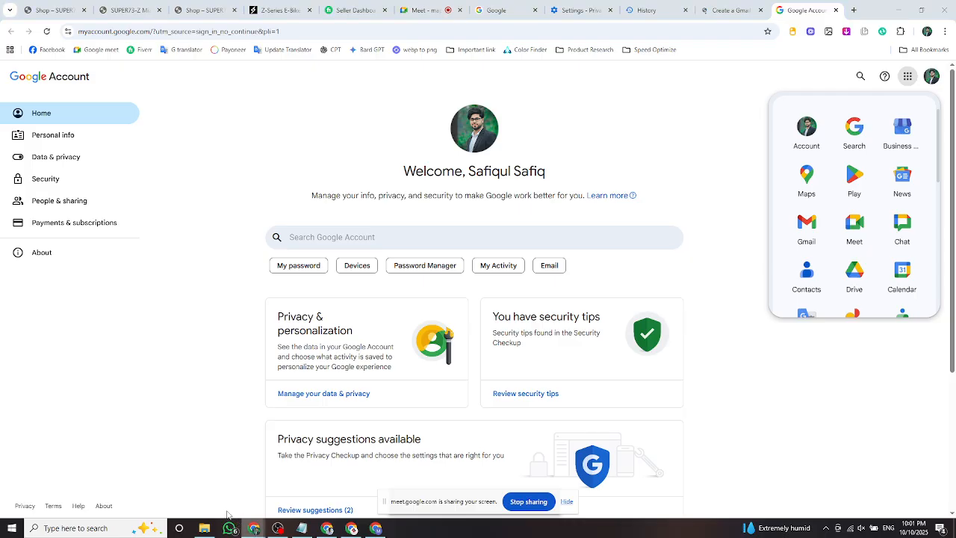
{"action": "right_click", "coordinate": [254, 528]}
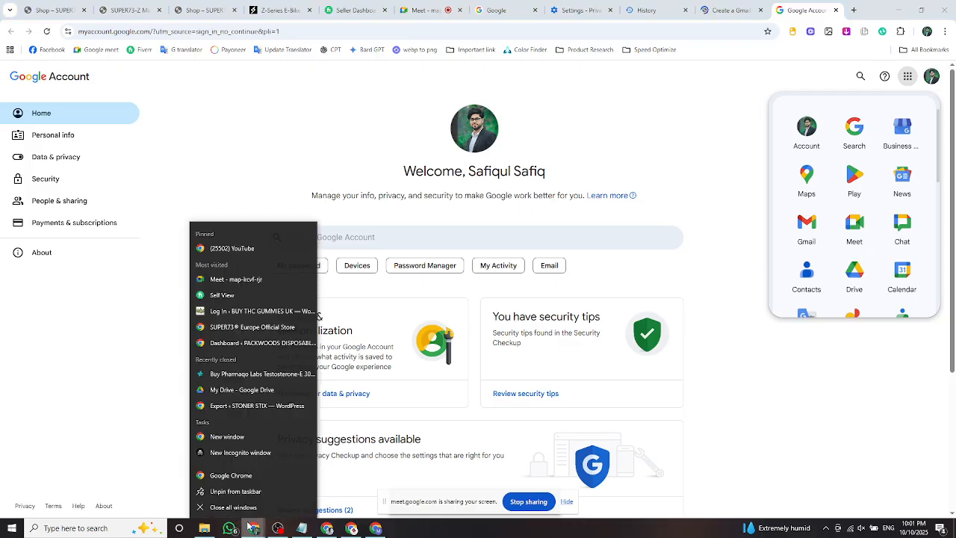
{"action": "left_click", "coordinate": [232, 477]}
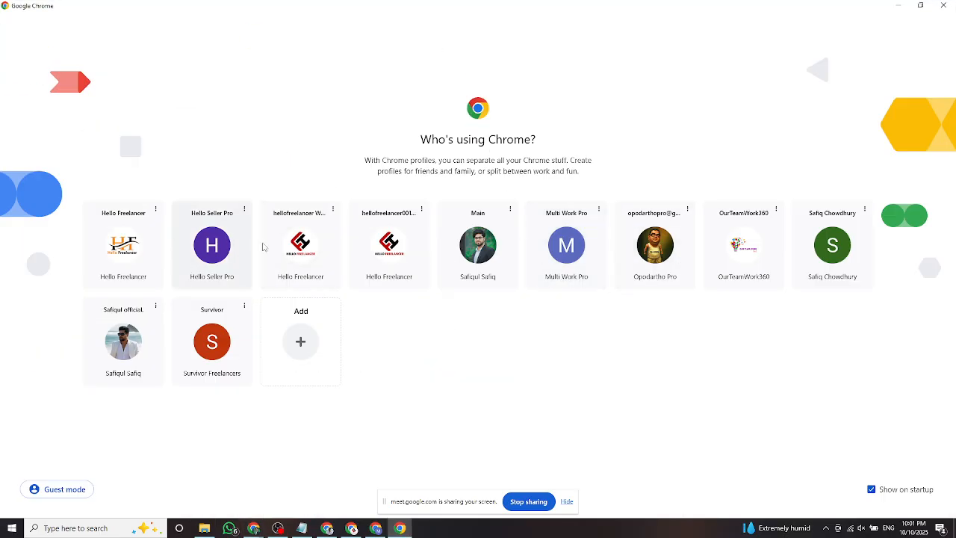
{"action": "left_click", "coordinate": [291, 341]}
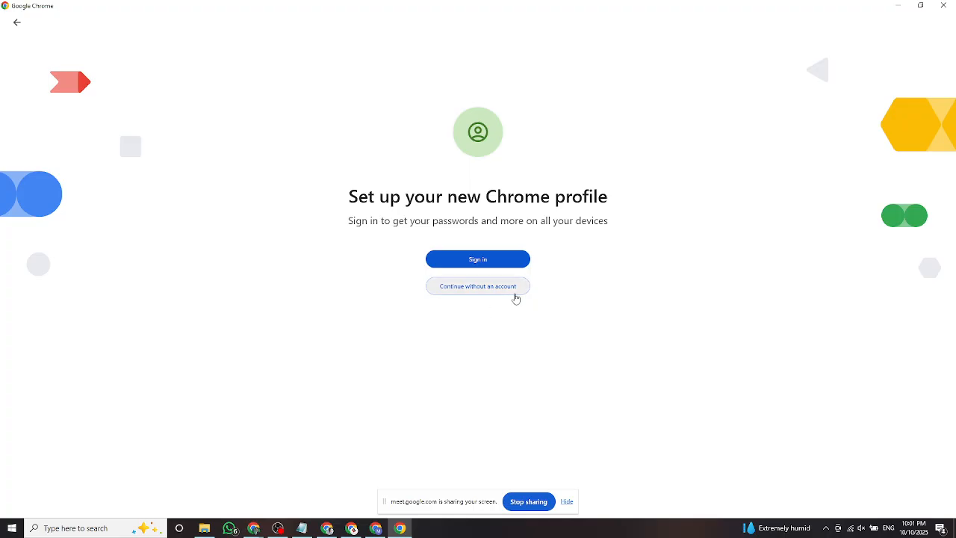
Create a Chrome profile named 'Hello' without signing in, then focus the new tab's search box.
{"action": "left_click", "coordinate": [480, 287]}
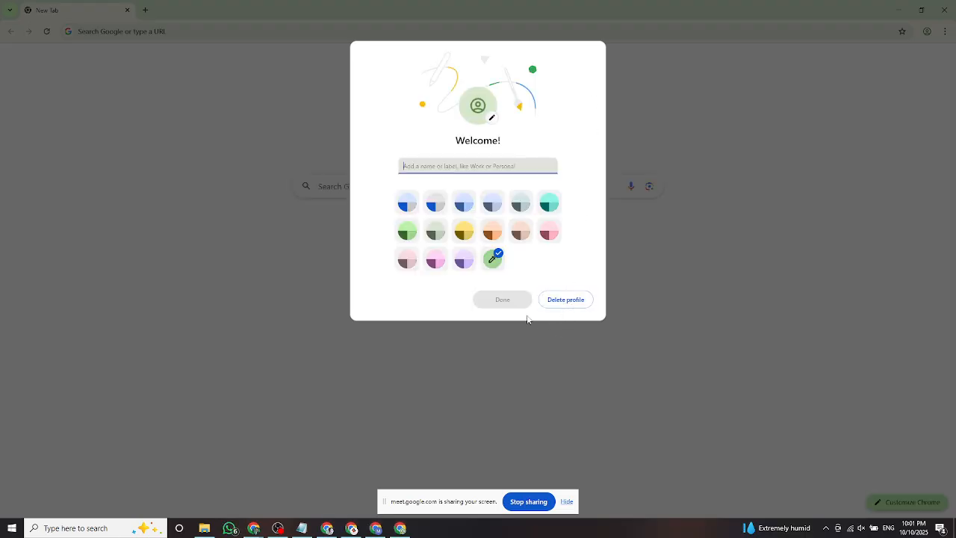
{"action": "left_click", "coordinate": [501, 301]}
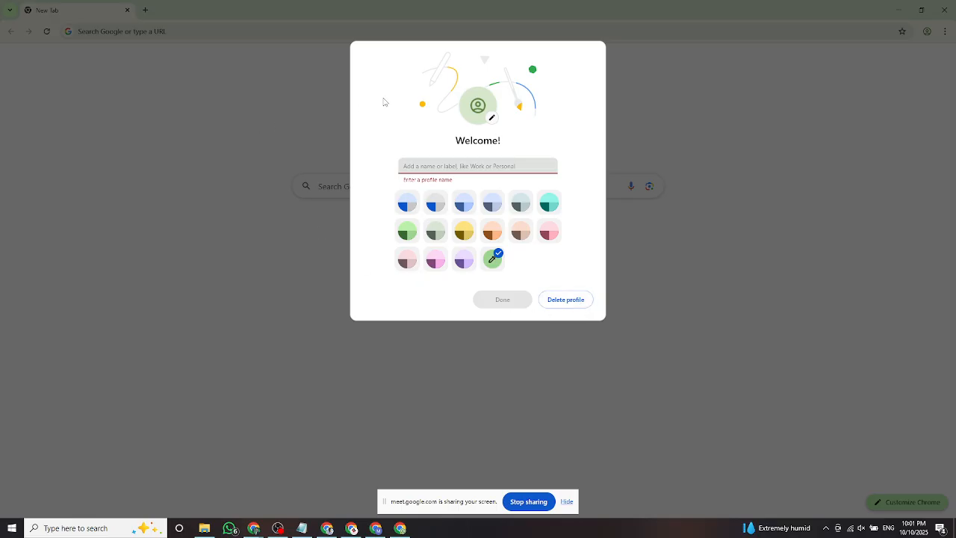
{"action": "left_click", "coordinate": [422, 166]}
{"action": "type", "text": "Hello"}
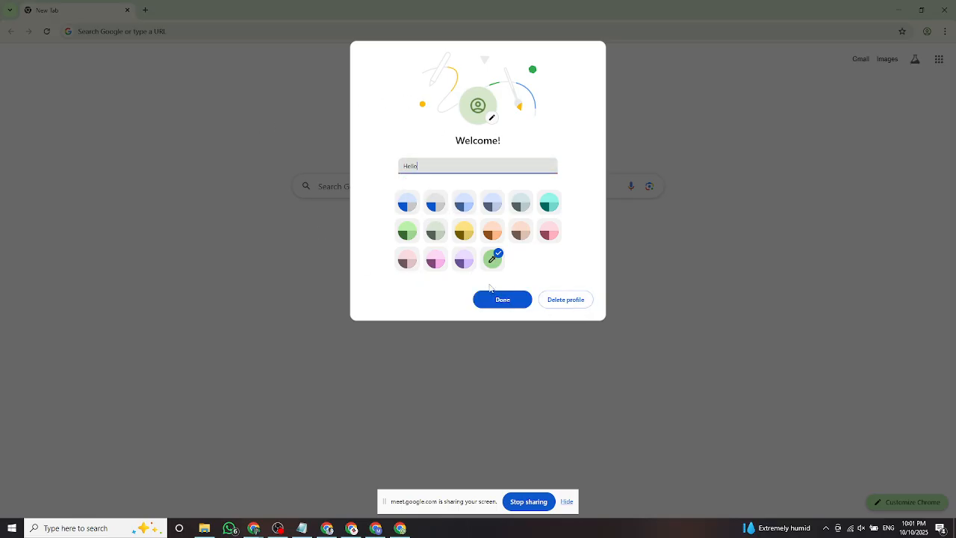
{"action": "left_click", "coordinate": [492, 298]}
{"action": "left_click", "coordinate": [358, 191]}
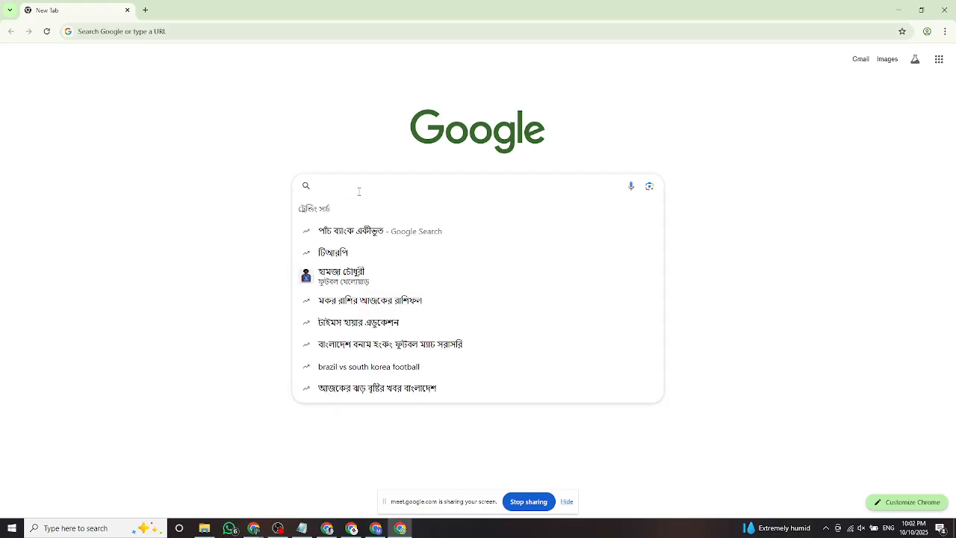
Search 'gmail', open the Create a Gmail account help article and follow its Create an account link.
{"action": "type", "text": "gmail"}
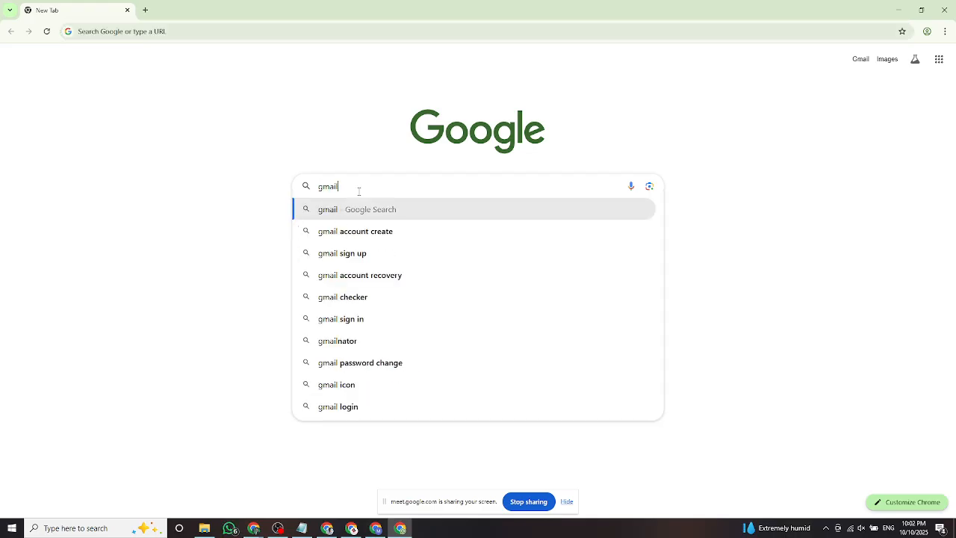
{"action": "key", "text": "Return"}
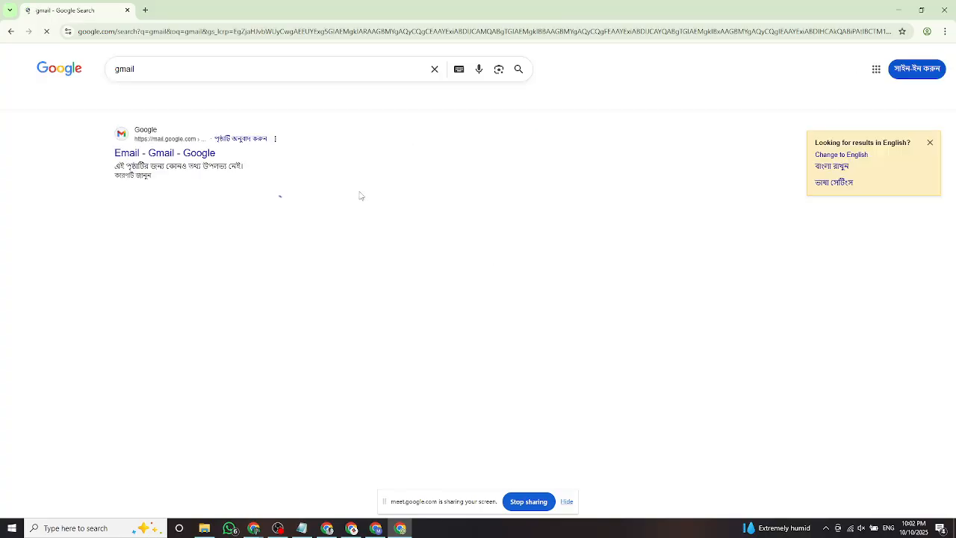
{"action": "scroll", "coordinate": [339, 284], "scroll_direction": "down", "scroll_amount": 3}
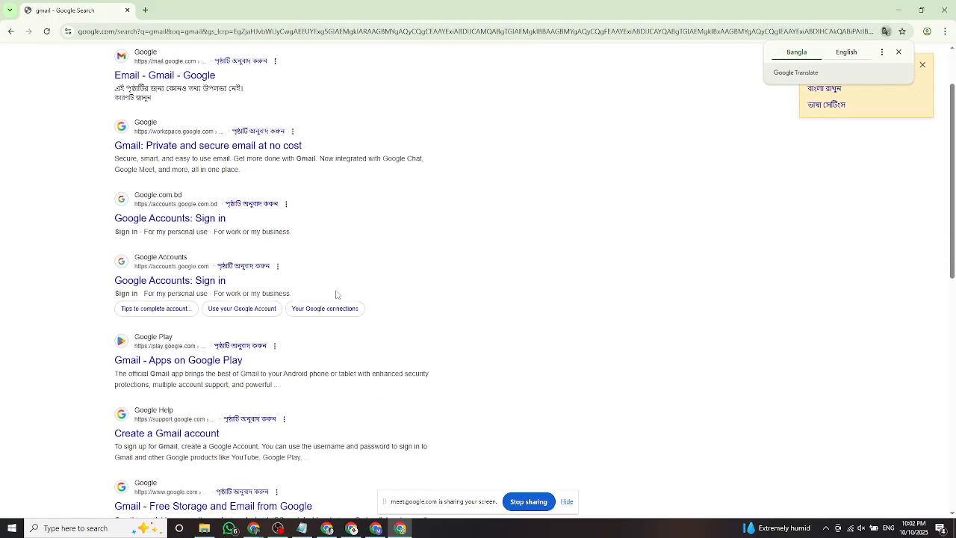
{"action": "left_click", "coordinate": [175, 363]}
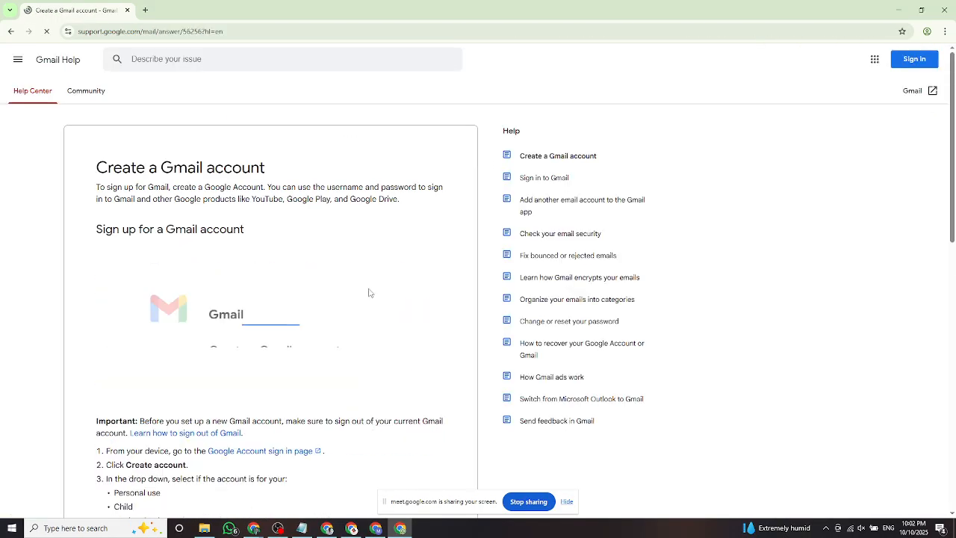
{"action": "scroll", "coordinate": [372, 291], "scroll_direction": "down", "scroll_amount": 3}
{"action": "scroll", "coordinate": [373, 292], "scroll_direction": "down", "scroll_amount": 1}
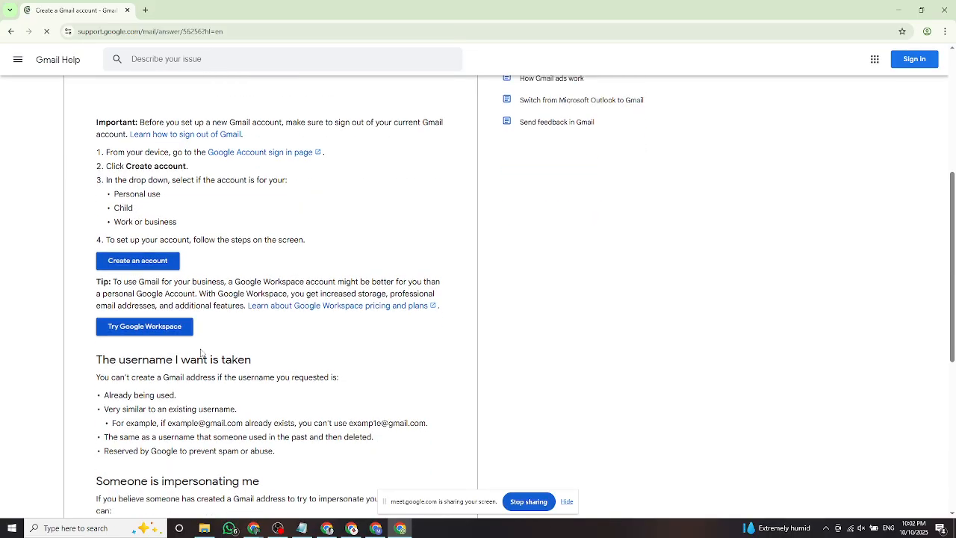
{"action": "left_click", "coordinate": [142, 261]}
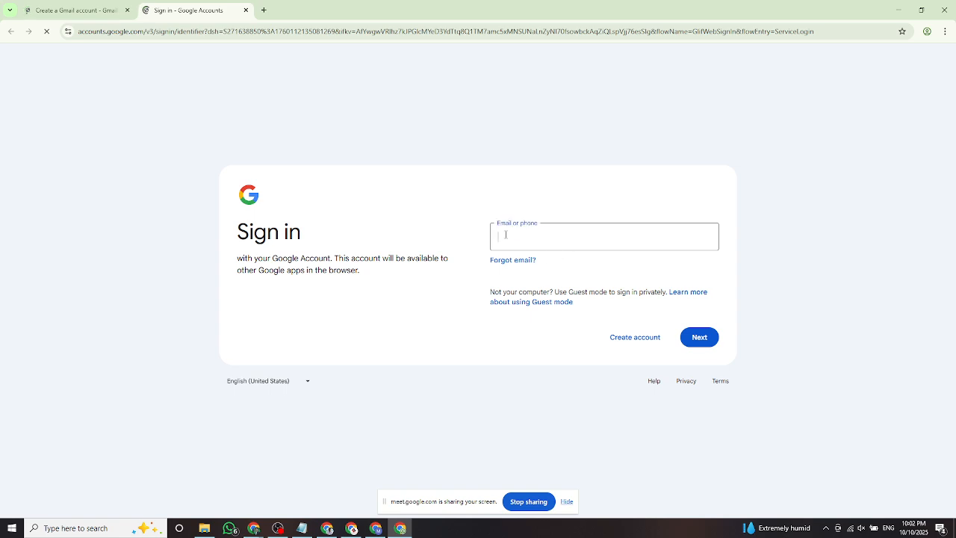
Start account sign-up and enter the new account's first and last name.
{"action": "left_click", "coordinate": [618, 336]}
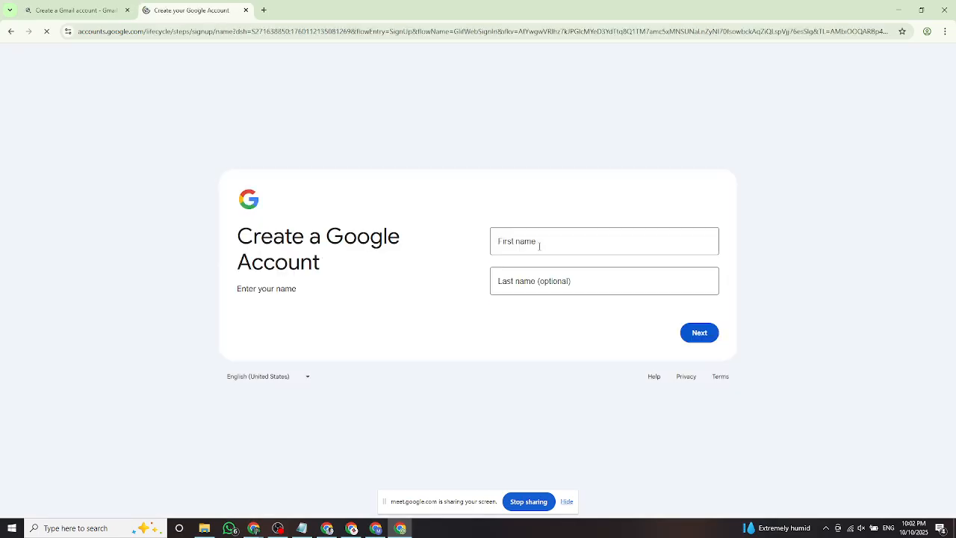
{"action": "left_click", "coordinate": [553, 244]}
{"action": "type", "text": "Hello"}
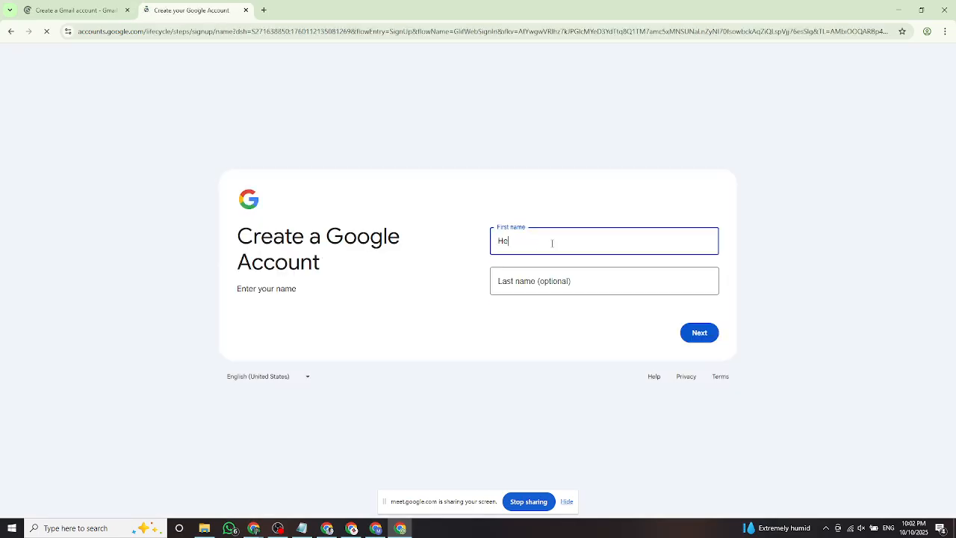
{"action": "left_click", "coordinate": [533, 273]}
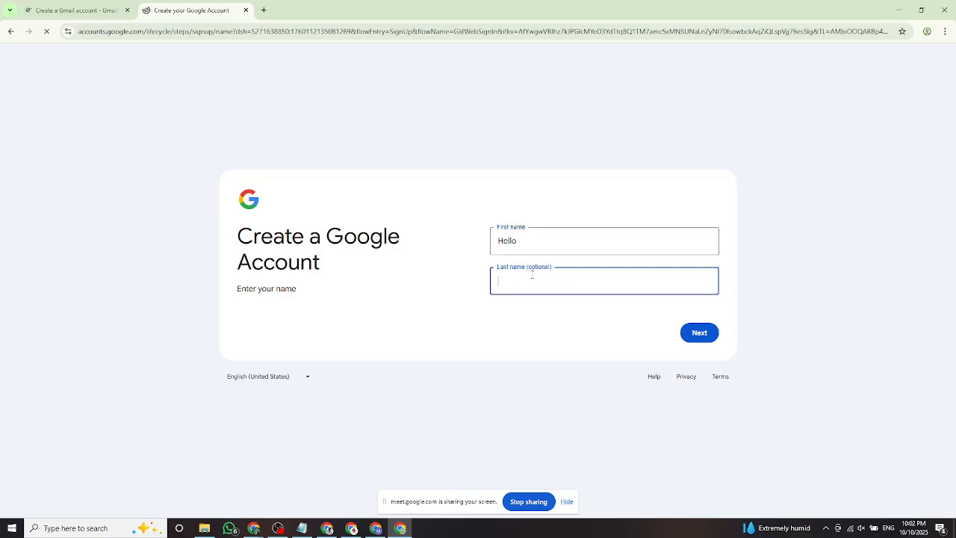
{"action": "type", "text": "Freelanc"}
{"action": "type", "text": "er"}
{"action": "left_click", "coordinate": [699, 334]}
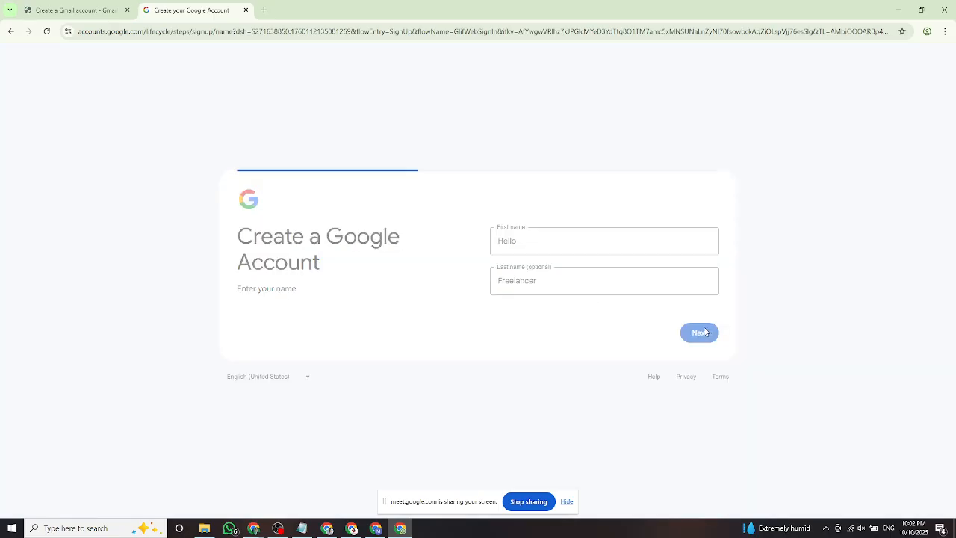
Set the birthday to March 10, 1998 and gender to Male, then submit.
{"action": "left_click", "coordinate": [543, 240]}
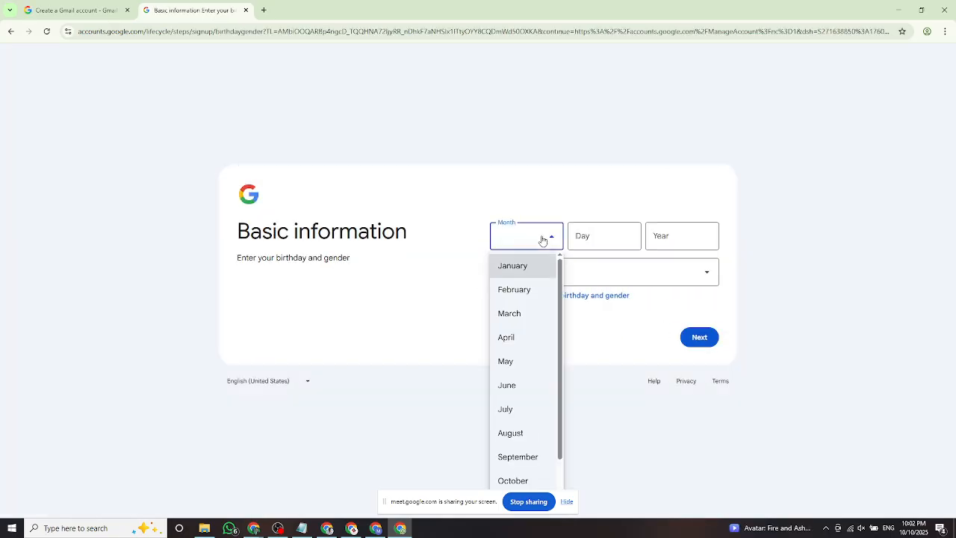
{"action": "left_click", "coordinate": [543, 241]}
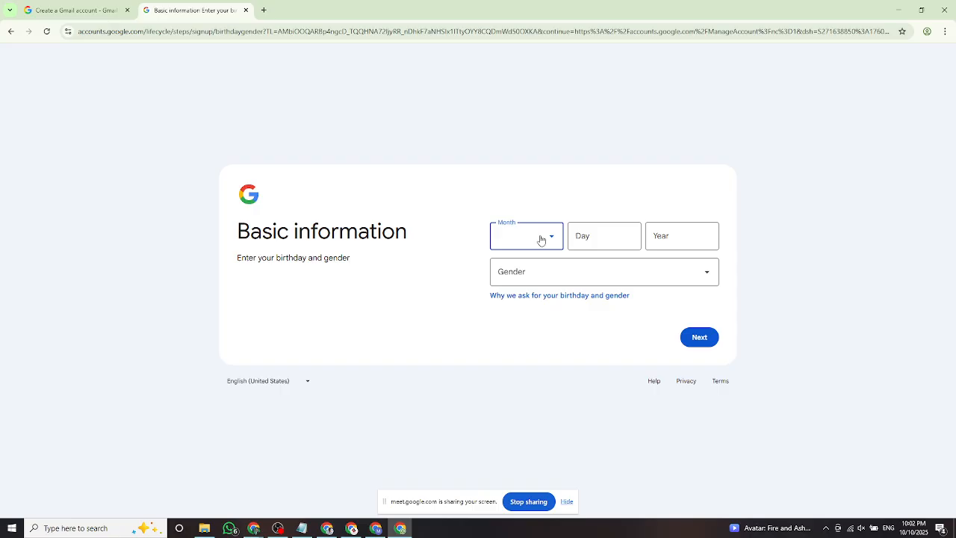
{"action": "left_click", "coordinate": [543, 238]}
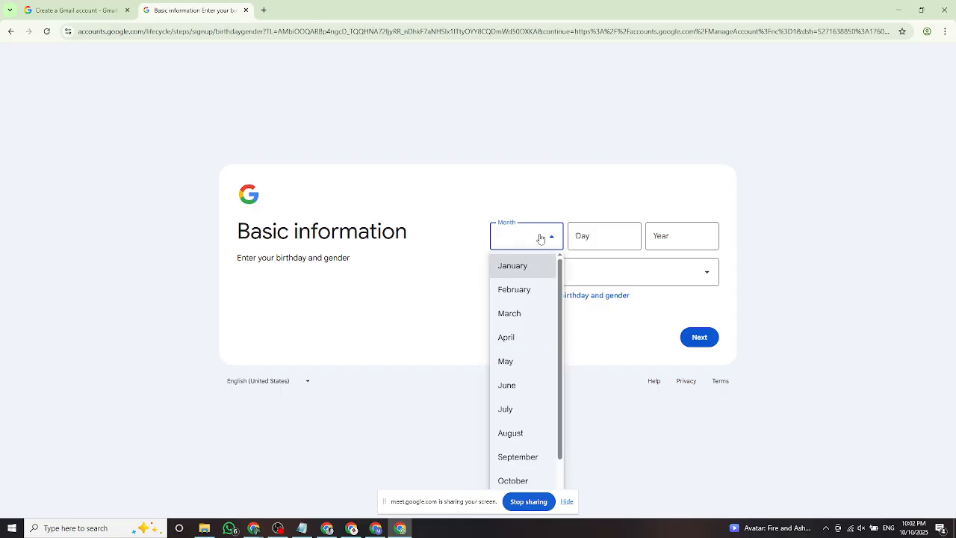
{"action": "left_click", "coordinate": [590, 266]}
{"action": "left_click", "coordinate": [590, 269]}
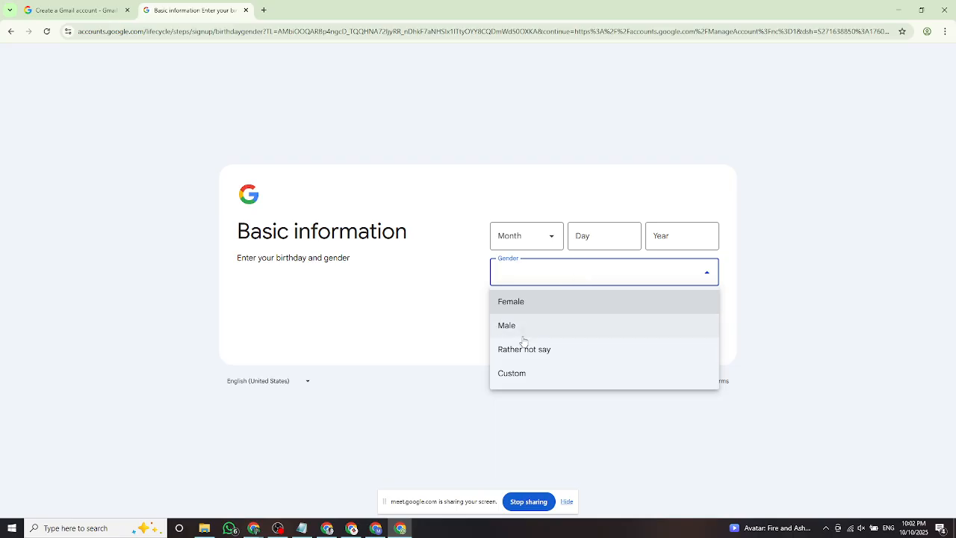
{"action": "left_click", "coordinate": [523, 239]}
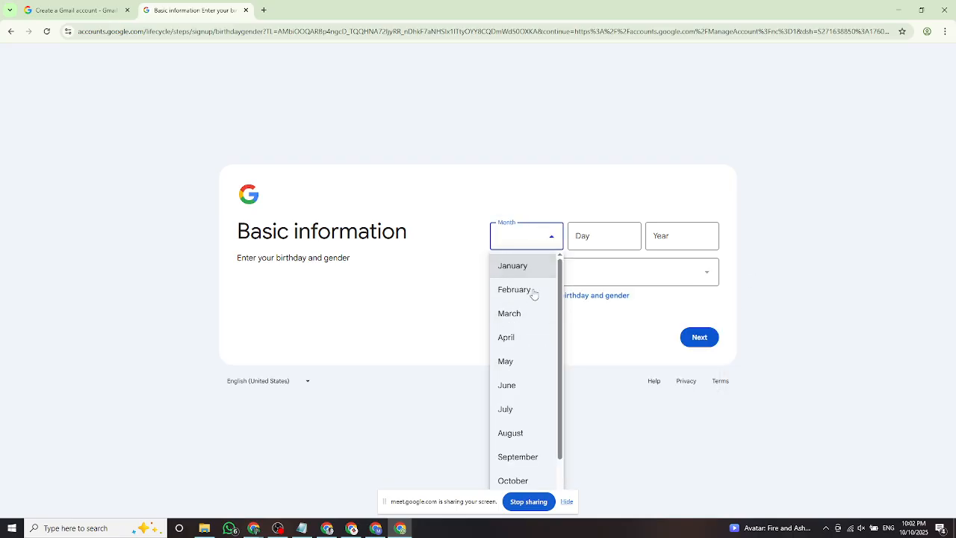
{"action": "left_click", "coordinate": [532, 313]}
{"action": "left_click", "coordinate": [589, 247]}
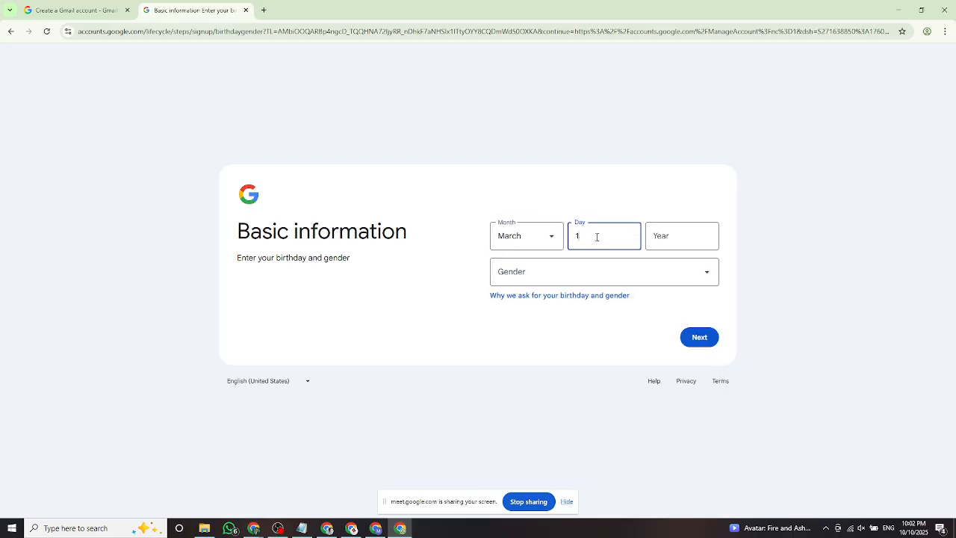
{"action": "left_click", "coordinate": [686, 231]}
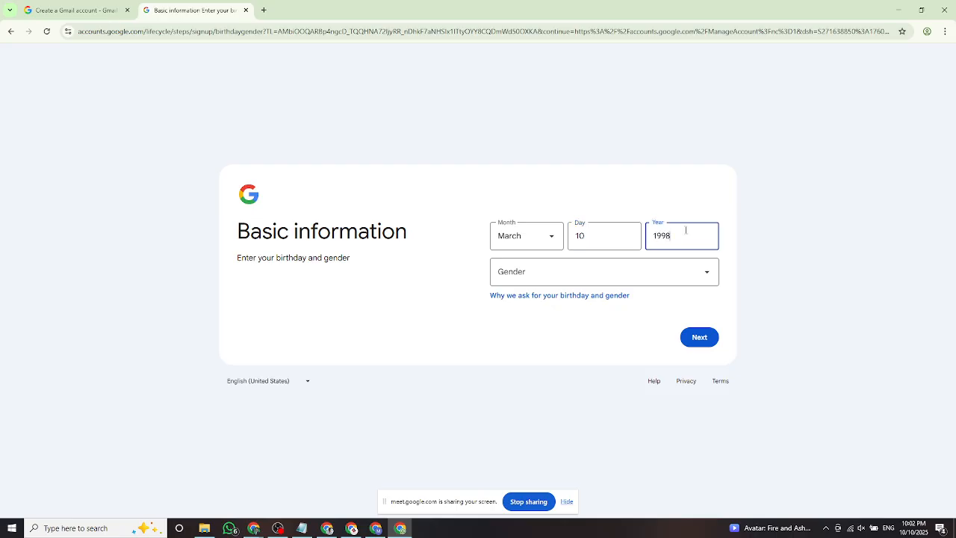
{"action": "left_click", "coordinate": [590, 270]}
{"action": "left_click", "coordinate": [532, 325]}
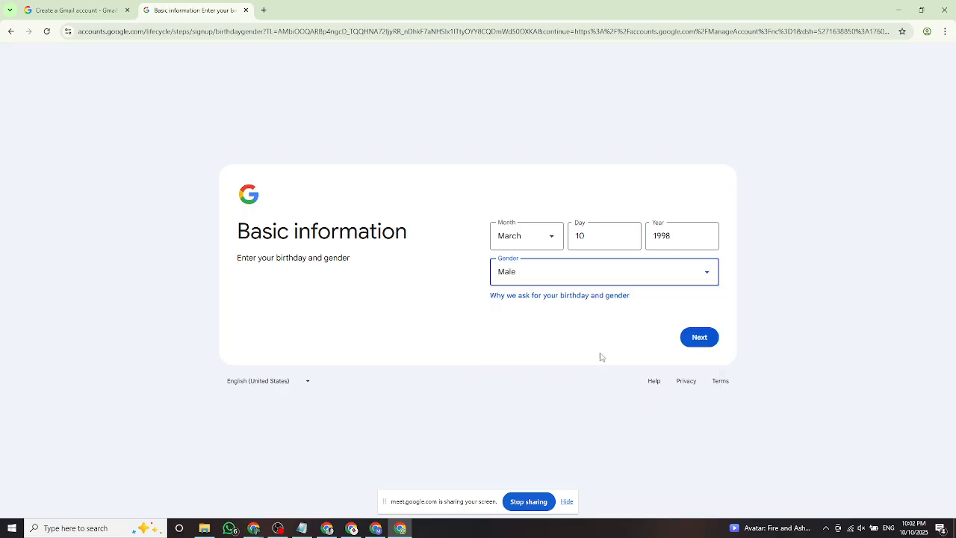
{"action": "key", "text": "Return"}
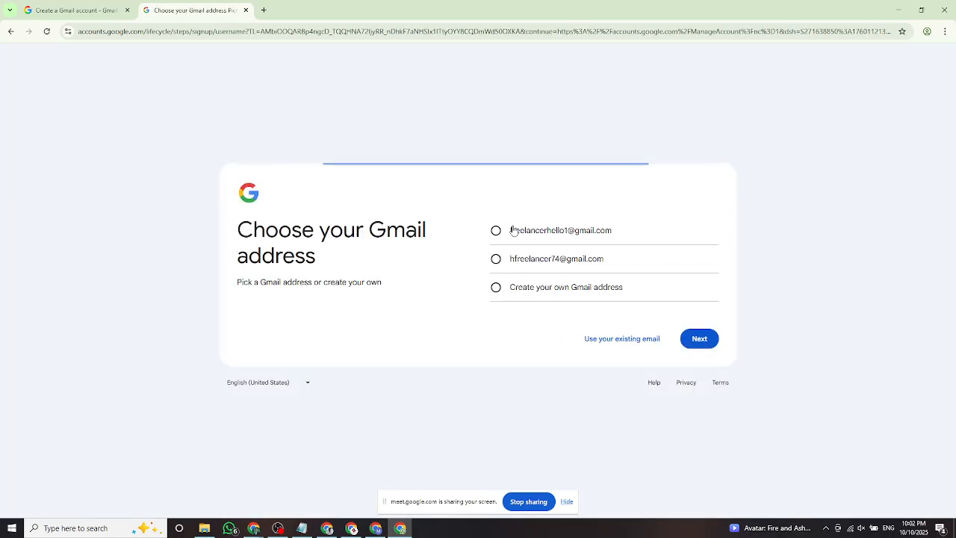
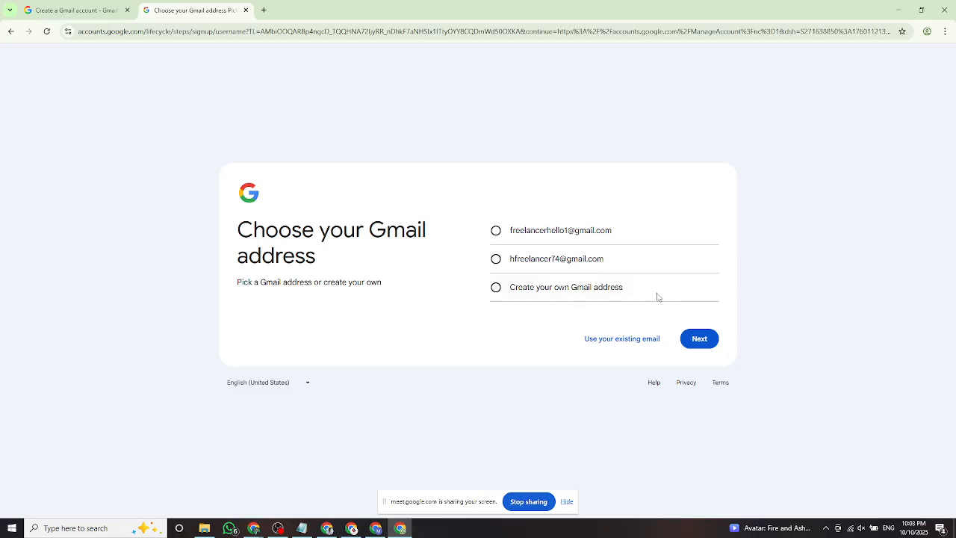
Choose the first suggested Gmail address and continue to the password step.
{"action": "left_click", "coordinate": [495, 289]}
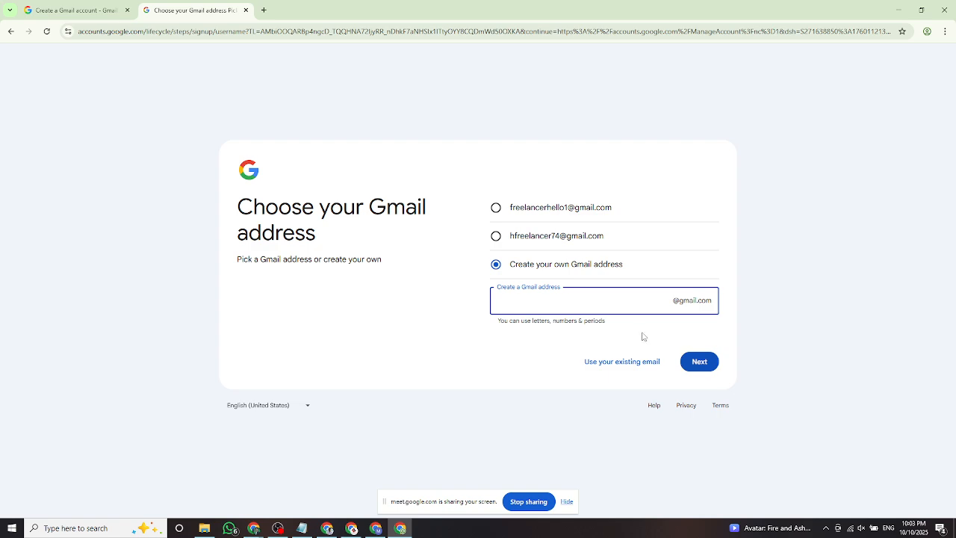
{"action": "left_click", "coordinate": [496, 235]}
{"action": "left_click", "coordinate": [497, 231]}
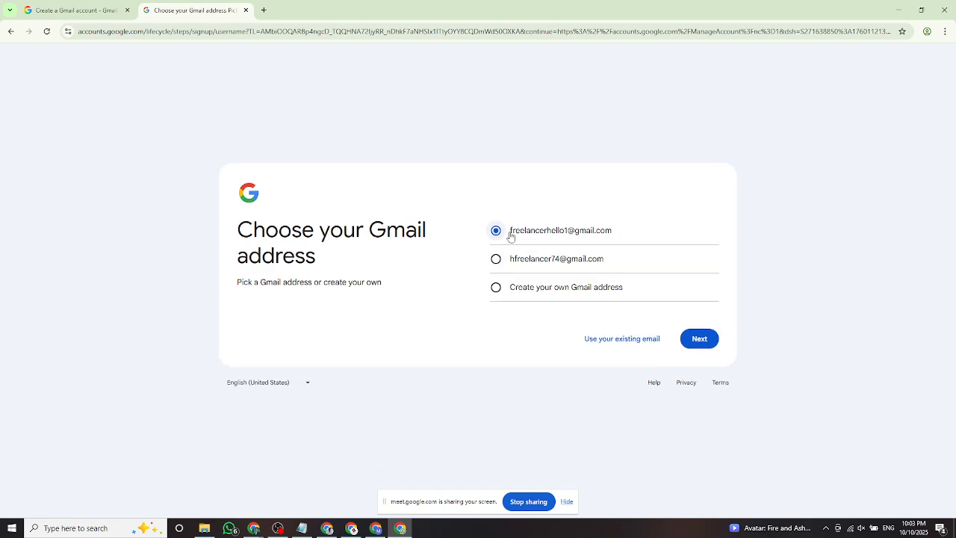
{"action": "left_click", "coordinate": [700, 338]}
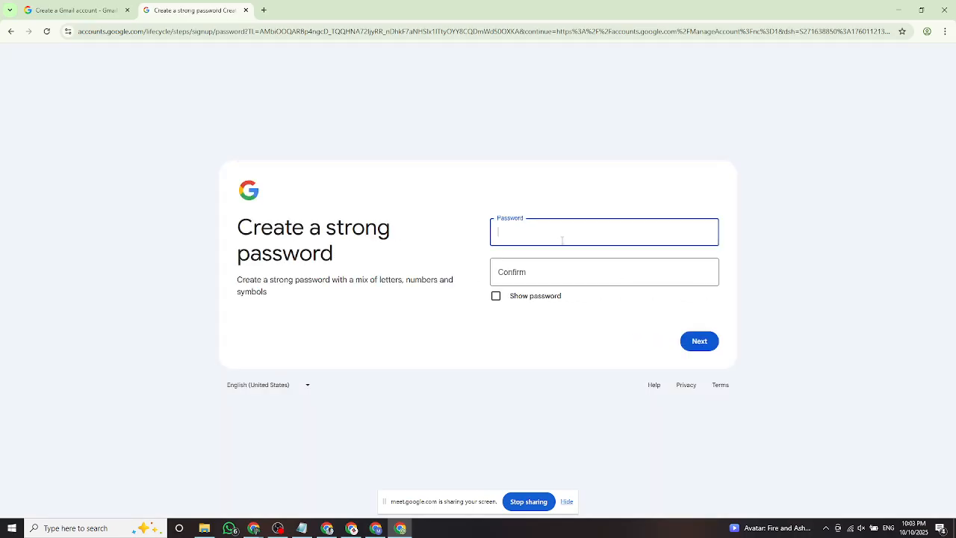
Show the password, enter and confirm one, then clear both password fields.
{"action": "left_click", "coordinate": [496, 296]}
{"action": "left_click", "coordinate": [515, 231]}
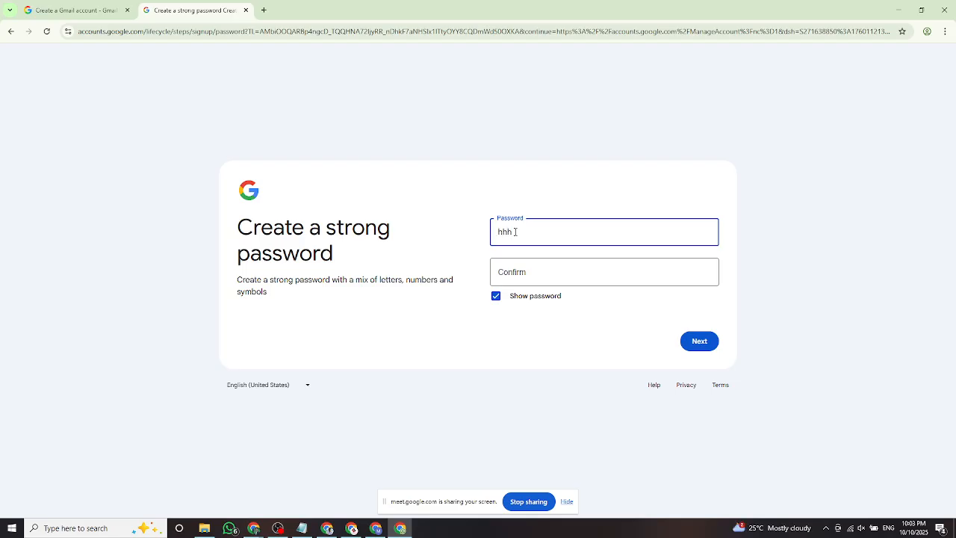
{"action": "key", "text": "BackSpace"}
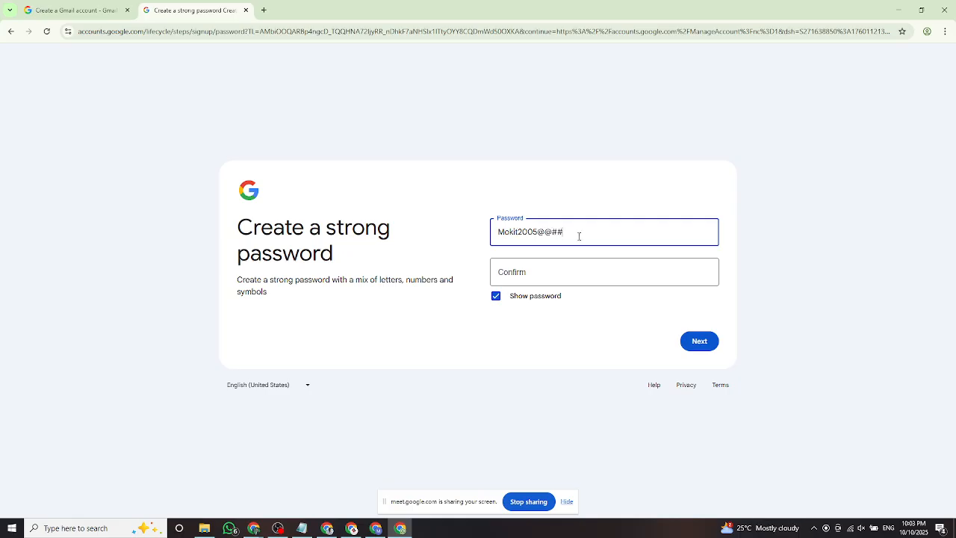
{"action": "left_click_drag", "start_coordinate": [579, 236], "coordinate": [486, 232]}
{"action": "key", "text": "ctrl+c"}
{"action": "left_click", "coordinate": [528, 272]}
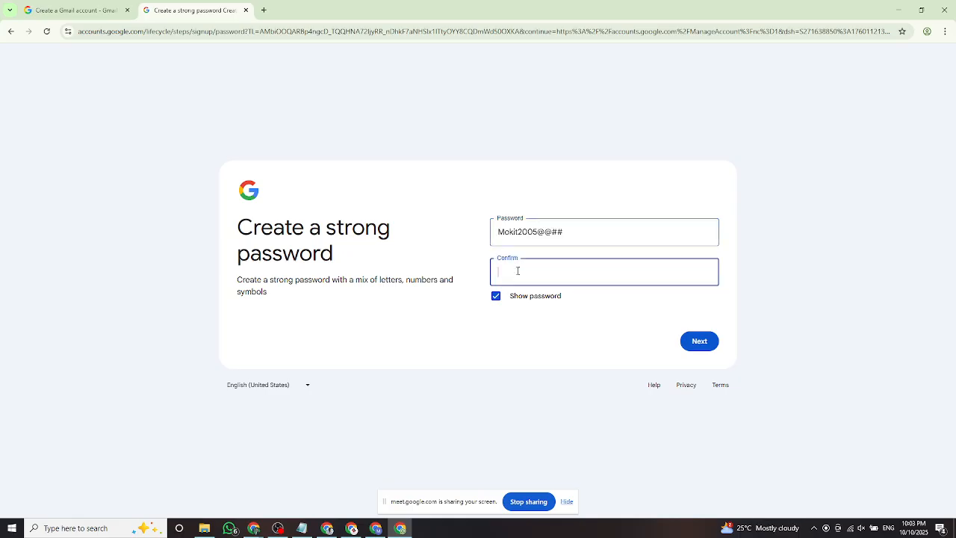
{"action": "key", "text": "ctrl+v"}
{"action": "key", "text": "ctrl+a"}
{"action": "key", "text": "BackSpace"}
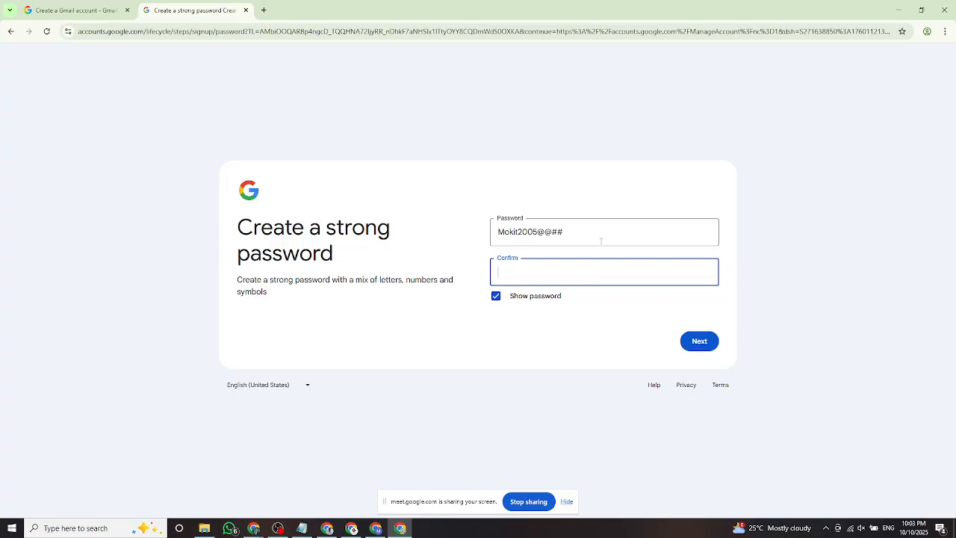
{"action": "left_click_drag", "start_coordinate": [601, 241], "coordinate": [463, 233]}
{"action": "key", "text": "BackSpace"}
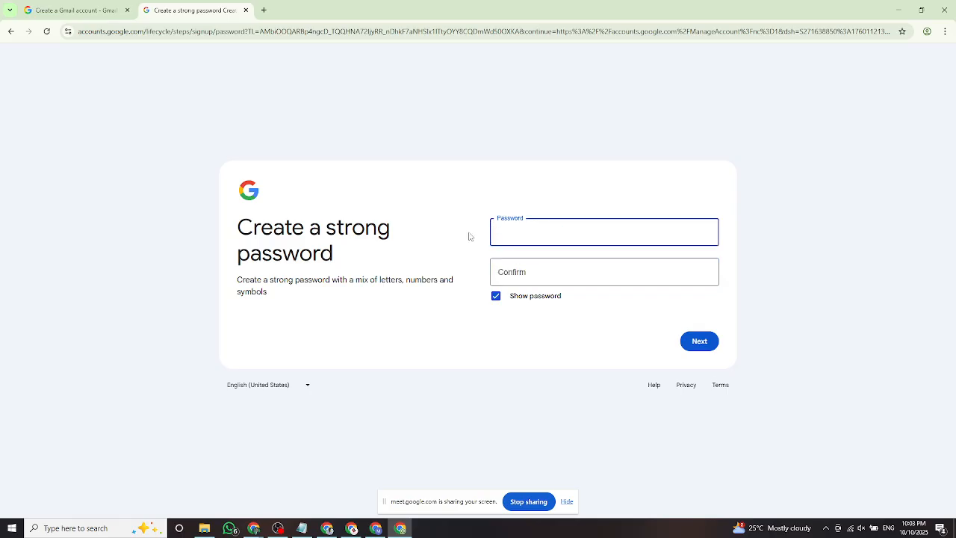
Go back through the address, birthday and name steps to the sign-in page.
{"action": "left_click", "coordinate": [11, 31]}
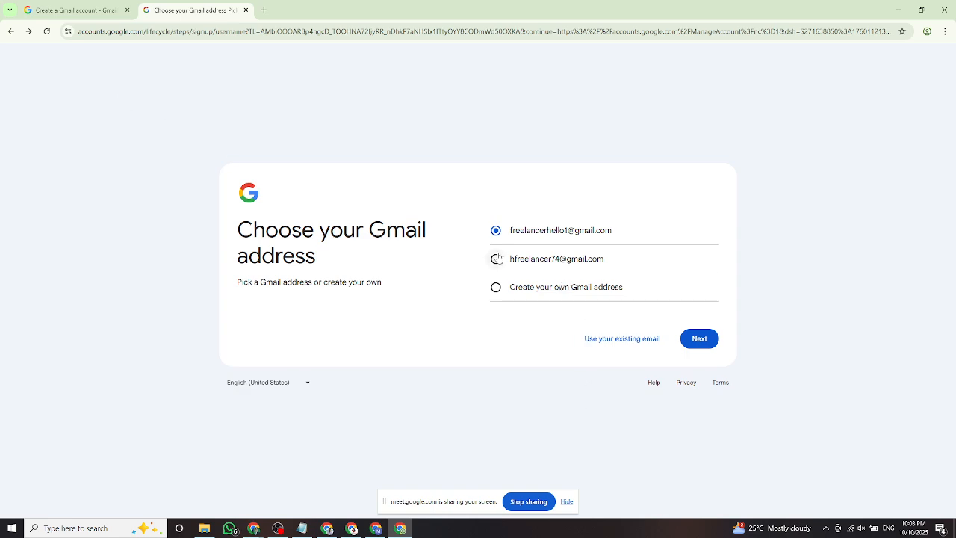
{"action": "left_click", "coordinate": [10, 31]}
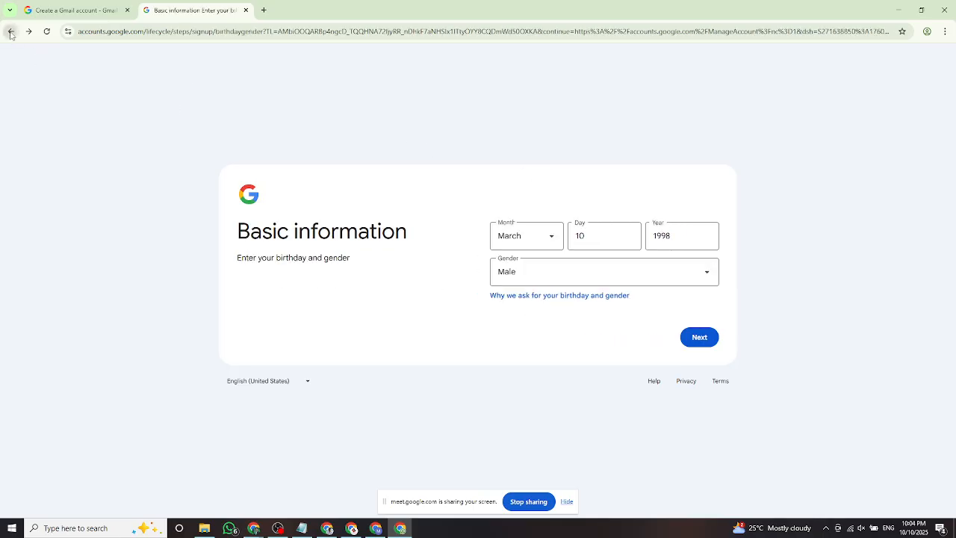
{"action": "left_click", "coordinate": [11, 32]}
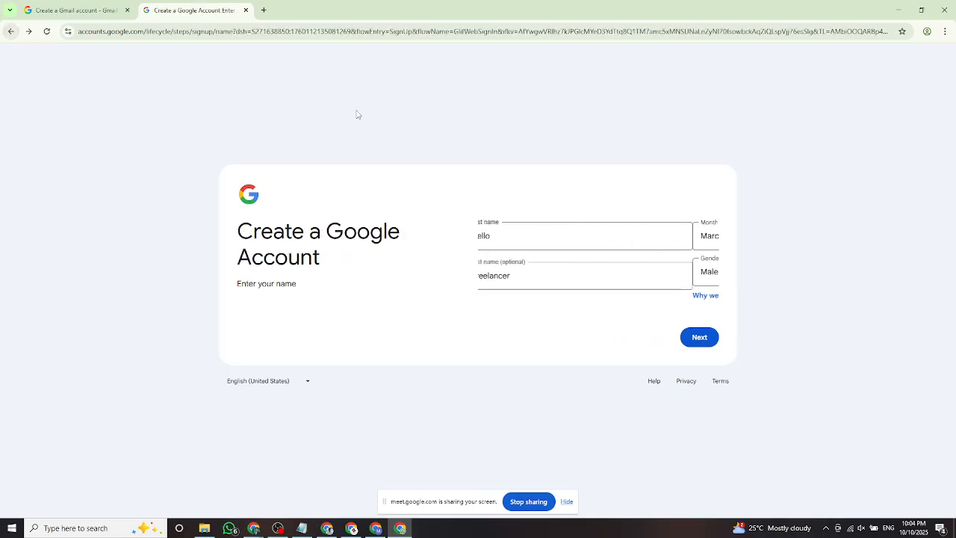
{"action": "left_click", "coordinate": [11, 31]}
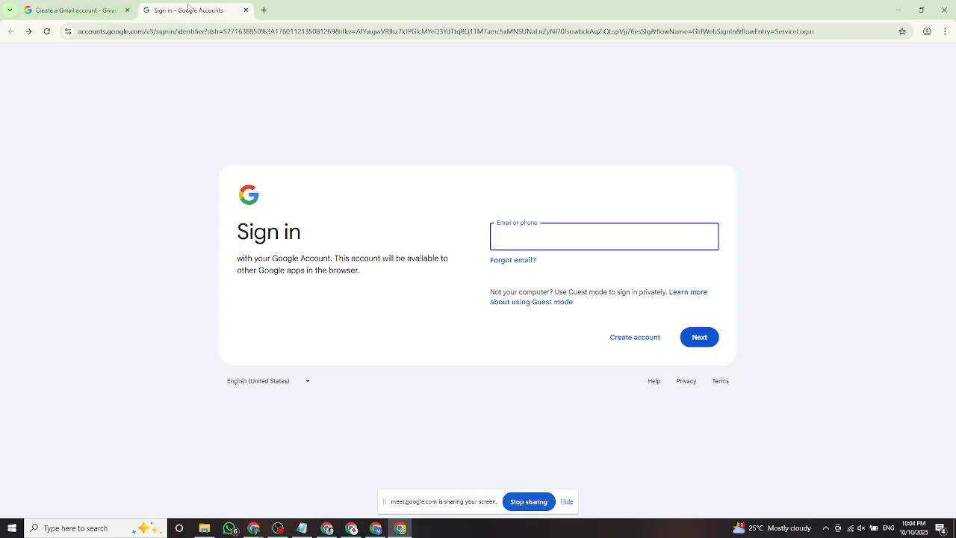
Close the sign-in tab and minimize the Gmail help window.
{"action": "left_click", "coordinate": [110, 11]}
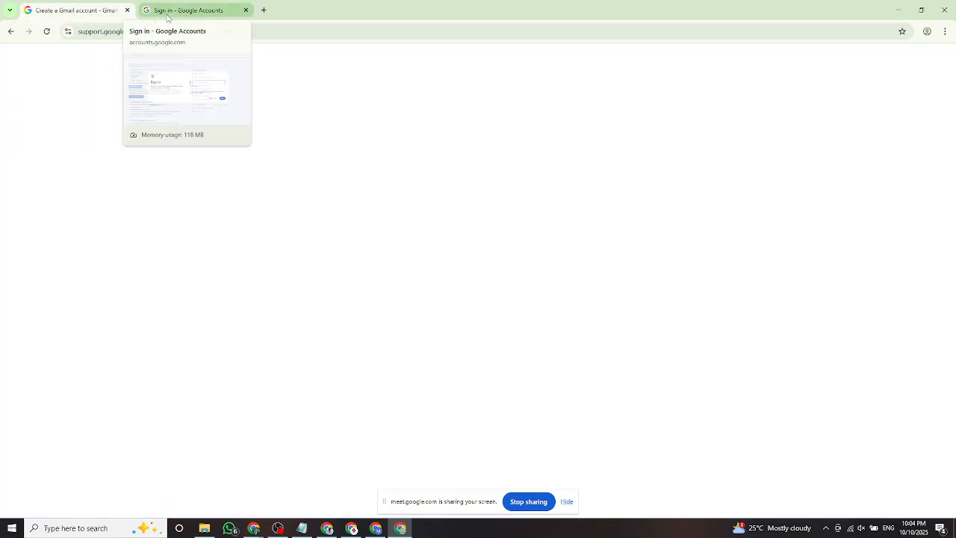
{"action": "left_click", "coordinate": [200, 15]}
{"action": "left_click", "coordinate": [245, 10]}
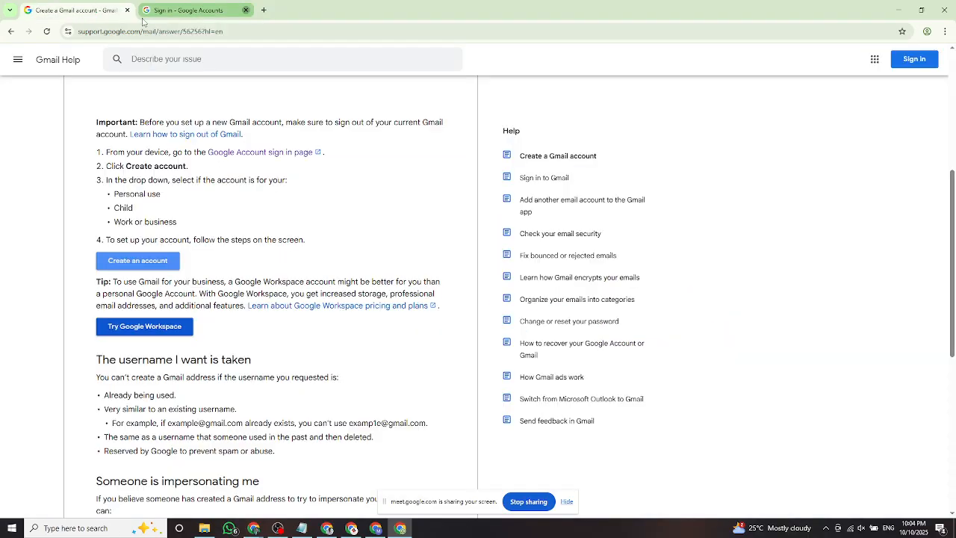
{"action": "left_click", "coordinate": [900, 11]}
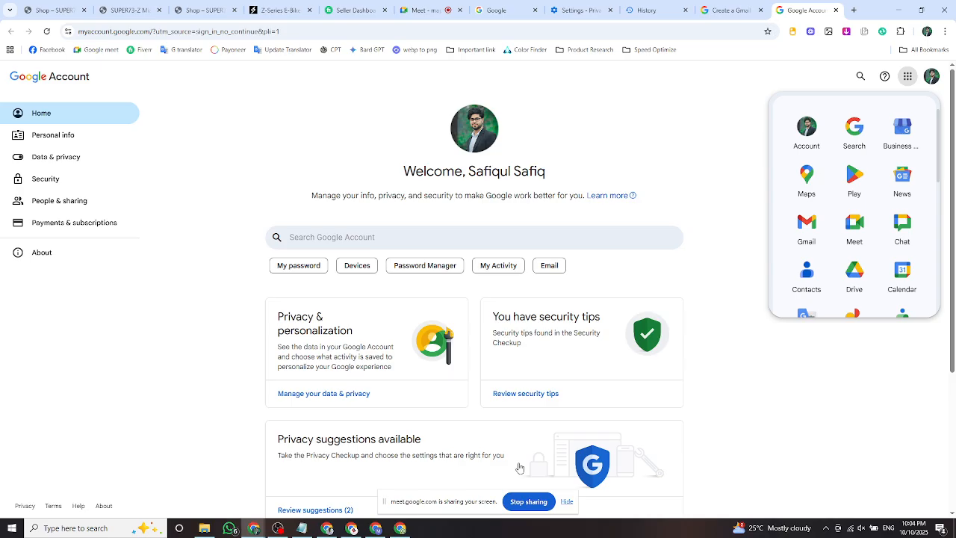
Bring the New Tab Chrome window forward and scroll the Google apps panel to its end.
{"action": "left_click", "coordinate": [354, 530]}
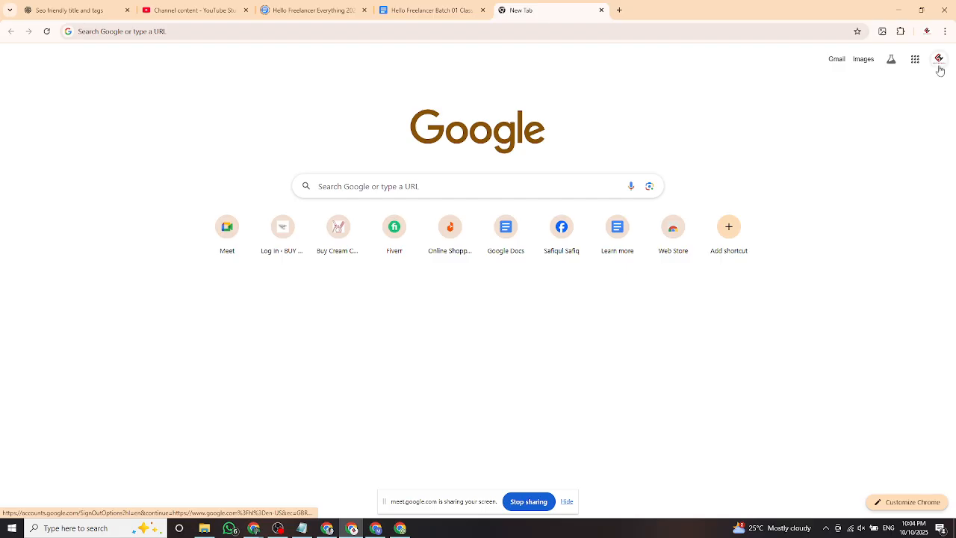
{"action": "left_click", "coordinate": [916, 60]}
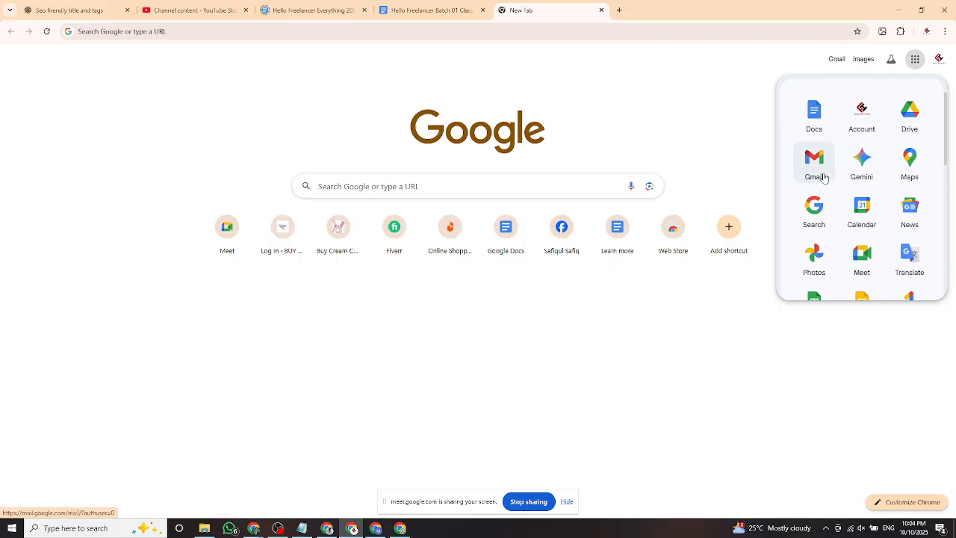
{"action": "scroll", "coordinate": [910, 177], "scroll_direction": "down", "scroll_amount": 1}
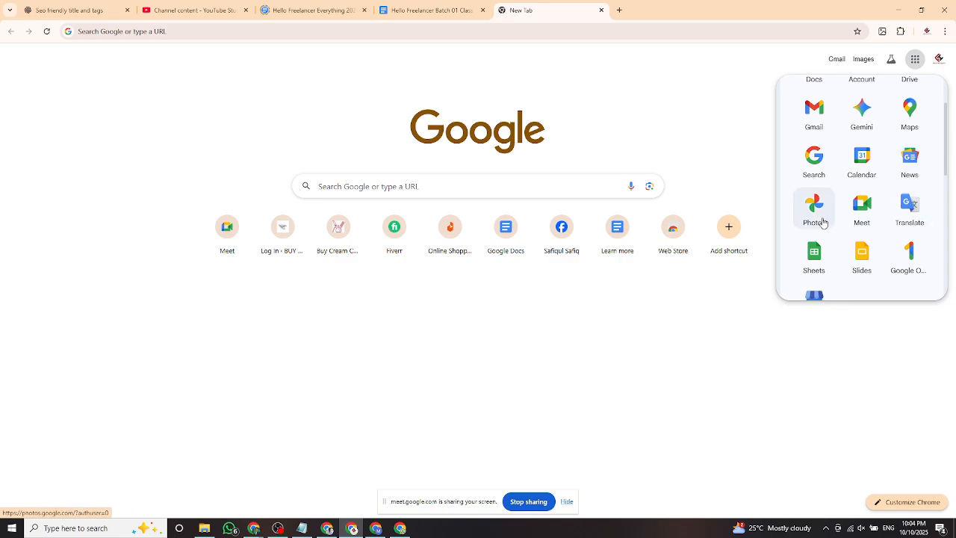
{"action": "scroll", "coordinate": [823, 222], "scroll_direction": "up", "scroll_amount": 2}
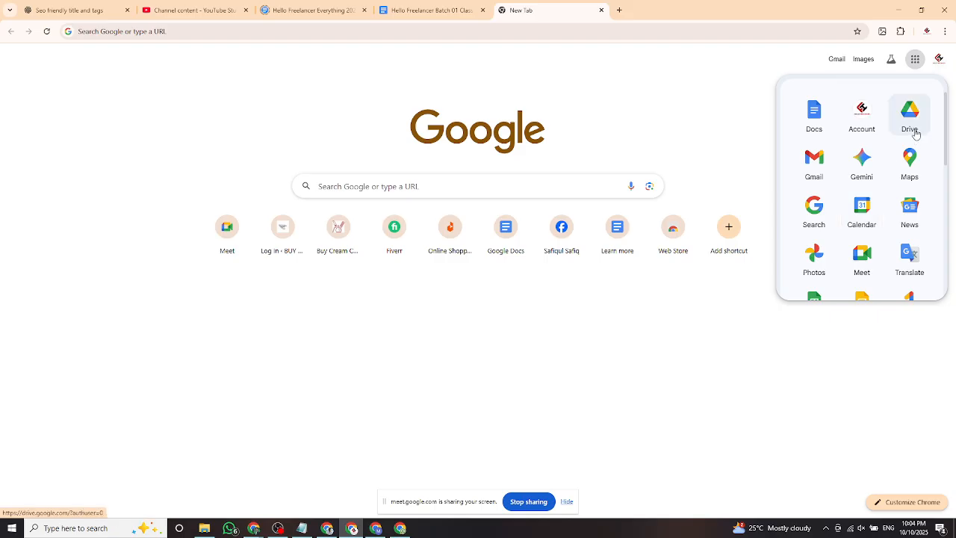
{"action": "scroll", "coordinate": [822, 154], "scroll_direction": "down", "scroll_amount": 3}
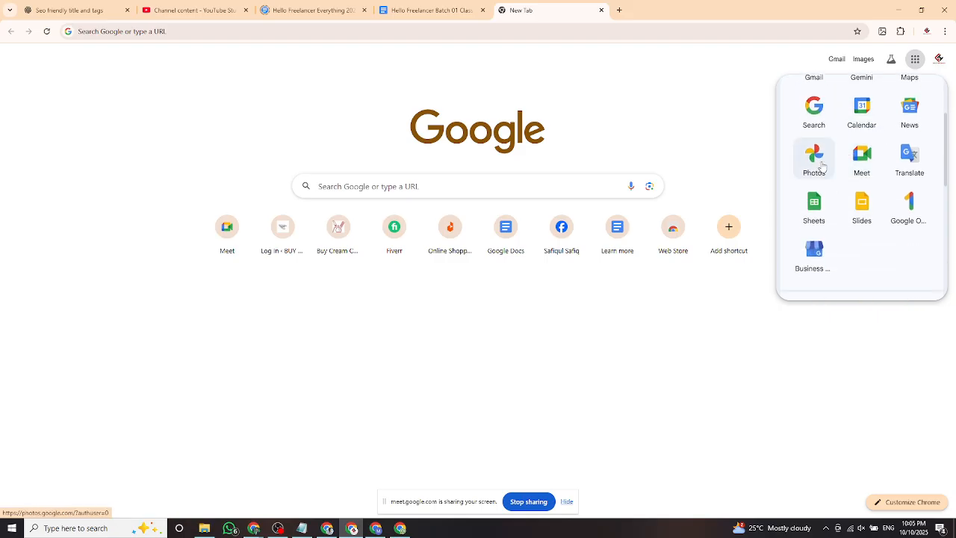
{"action": "scroll", "coordinate": [824, 170], "scroll_direction": "down", "scroll_amount": 1}
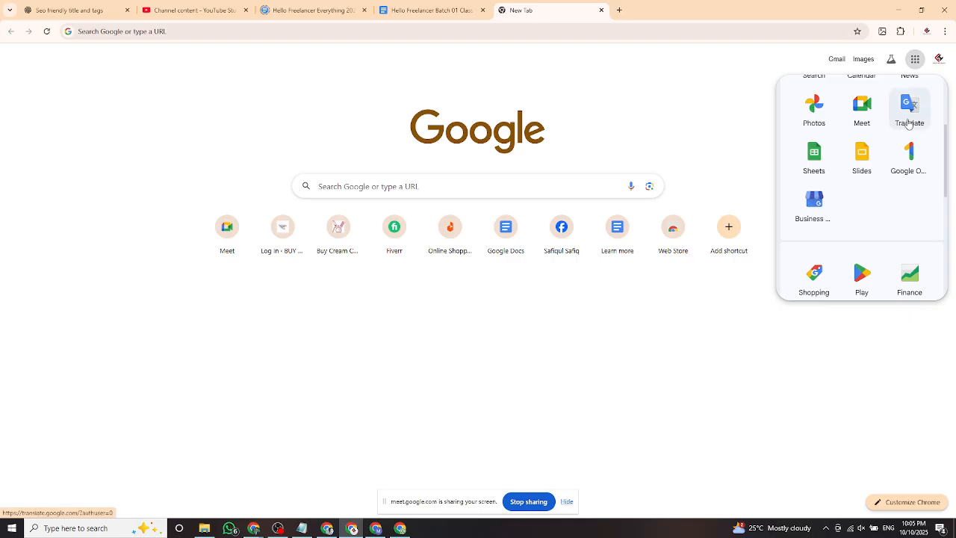
{"action": "scroll", "coordinate": [897, 170], "scroll_direction": "down", "scroll_amount": 3}
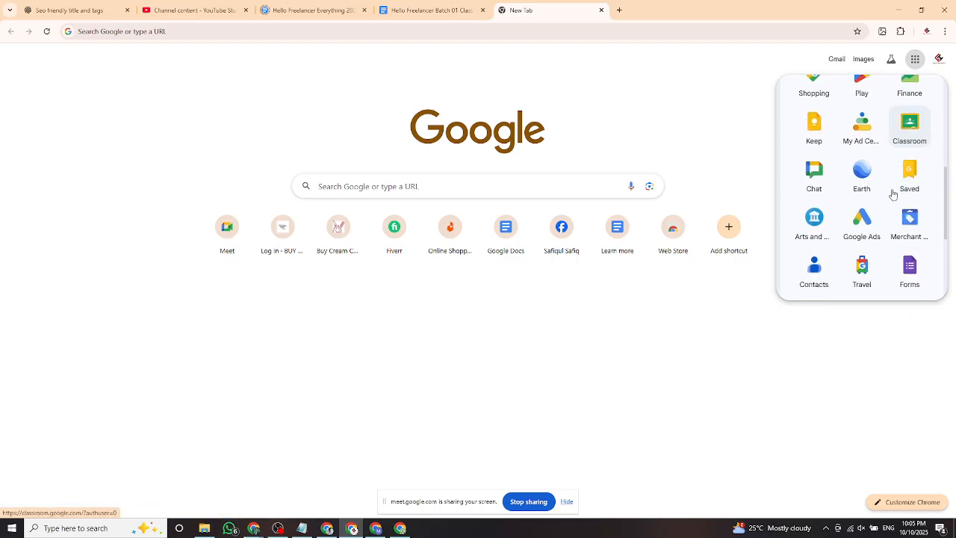
{"action": "scroll", "coordinate": [878, 179], "scroll_direction": "down", "scroll_amount": 2}
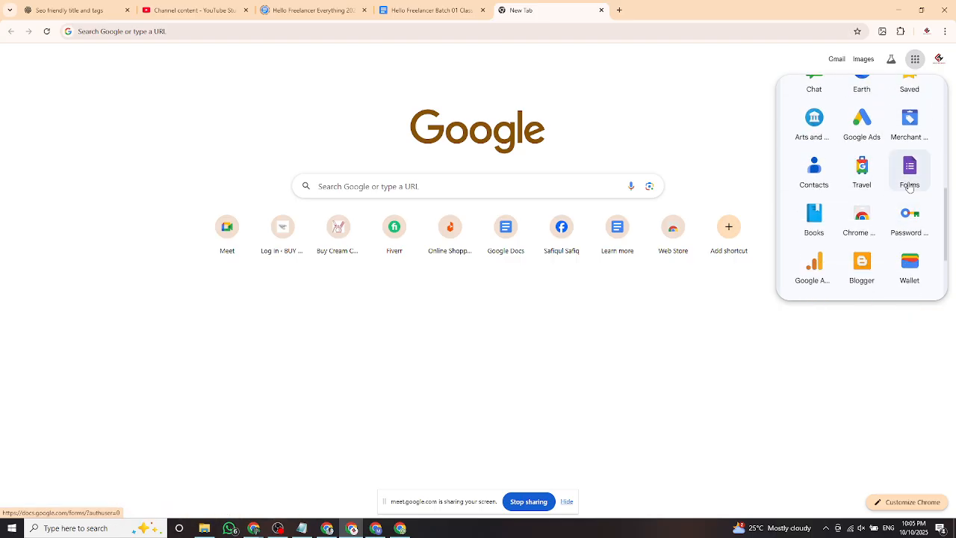
{"action": "scroll", "coordinate": [909, 187], "scroll_direction": "down", "scroll_amount": 3}
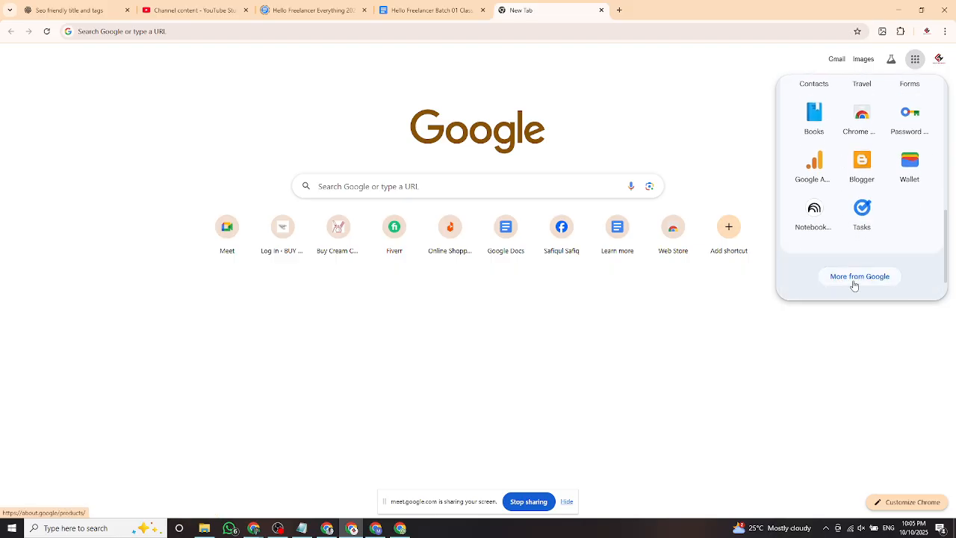
{"action": "left_click", "coordinate": [879, 283]}
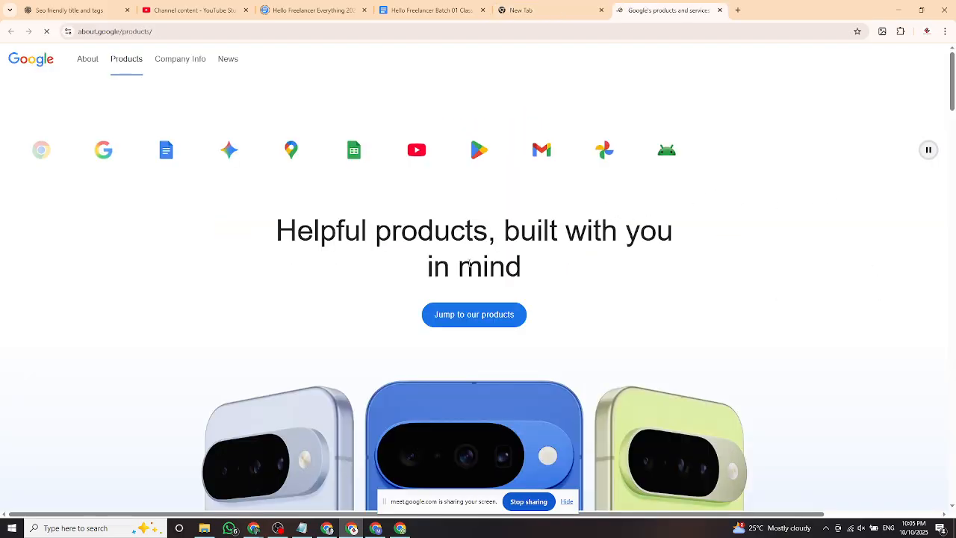
{"action": "scroll", "coordinate": [483, 270], "scroll_direction": "down", "scroll_amount": 4}
{"action": "scroll", "coordinate": [490, 273], "scroll_direction": "up", "scroll_amount": 4}
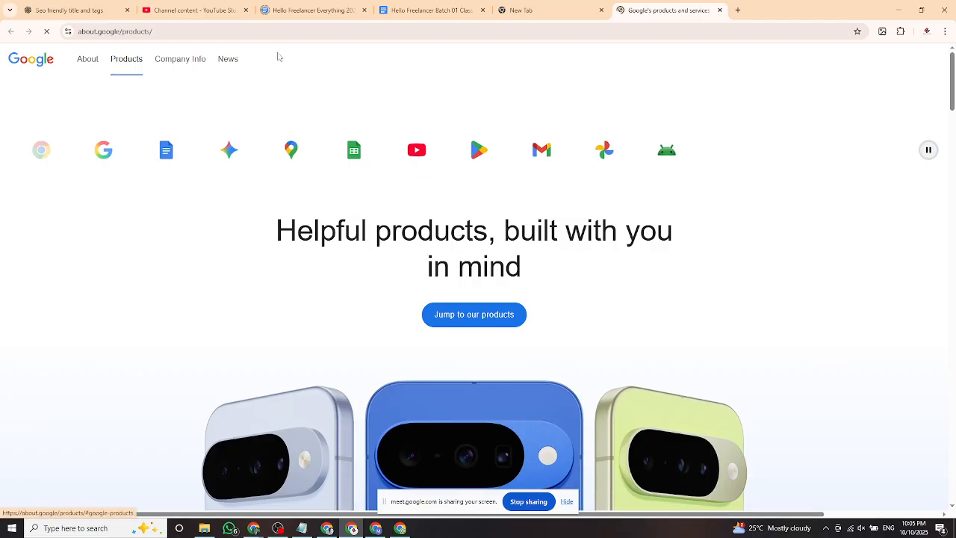
{"action": "left_click", "coordinate": [719, 11]}
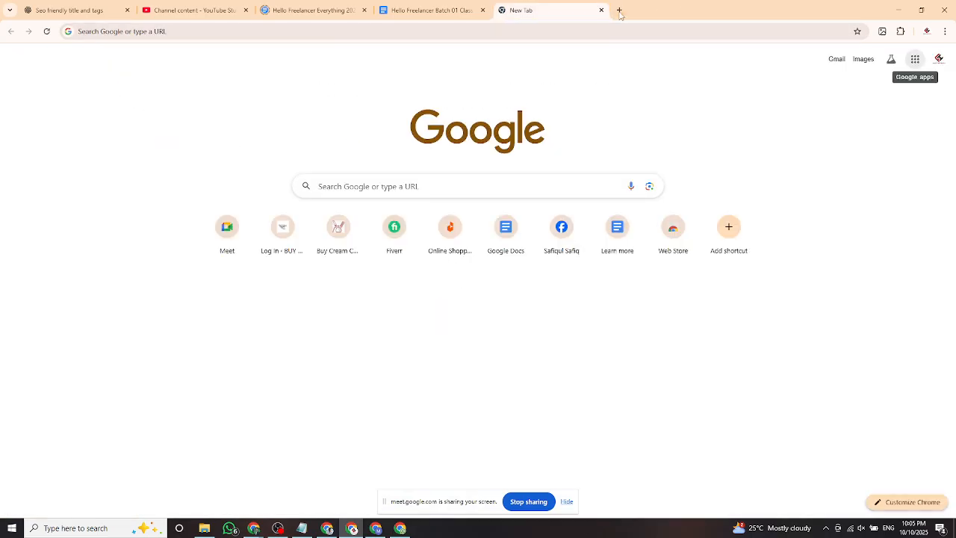
{"action": "left_click", "coordinate": [619, 11]}
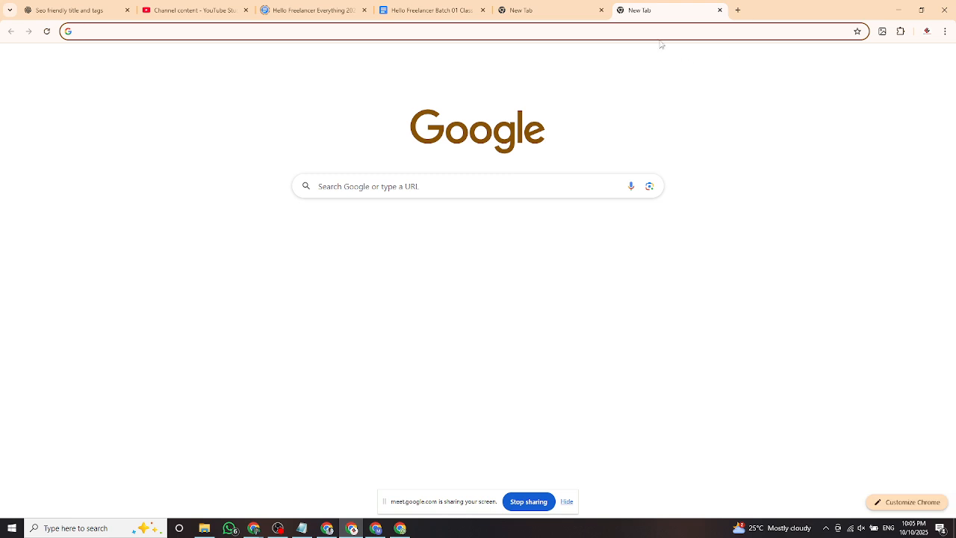
{"action": "left_click", "coordinate": [915, 59]}
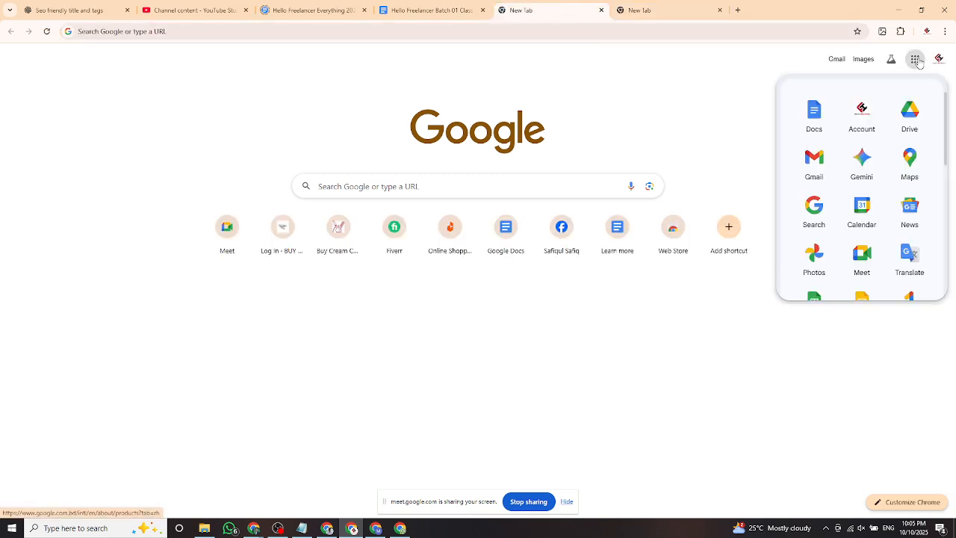
{"action": "scroll", "coordinate": [881, 242], "scroll_direction": "down", "scroll_amount": 3}
{"action": "scroll", "coordinate": [881, 242], "scroll_direction": "down", "scroll_amount": 3}
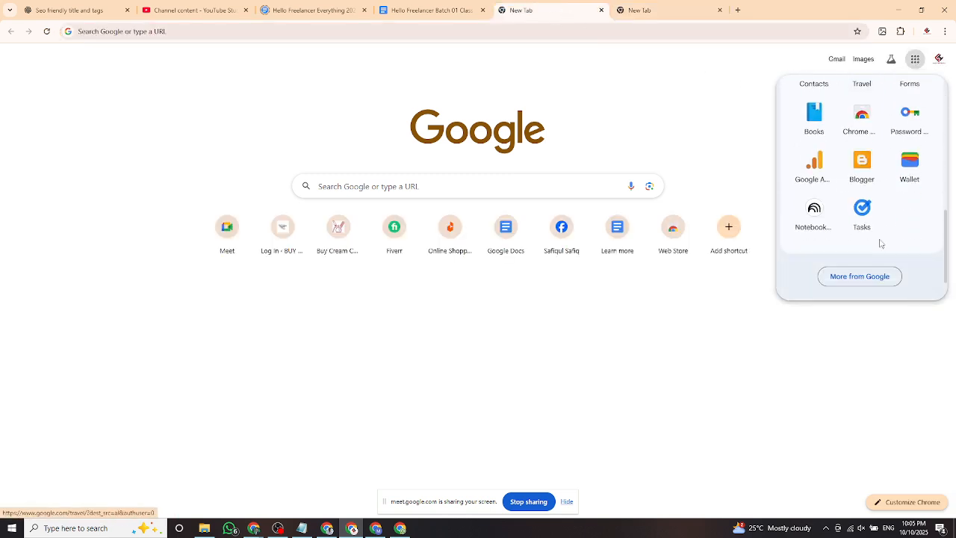
{"action": "scroll", "coordinate": [879, 235], "scroll_direction": "up", "scroll_amount": 3}
{"action": "scroll", "coordinate": [878, 224], "scroll_direction": "up", "scroll_amount": 5}
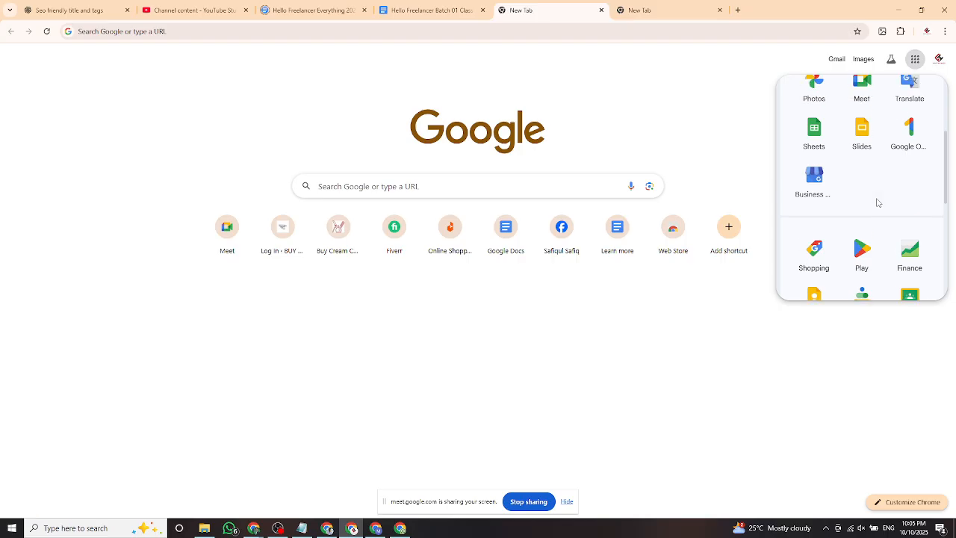
{"action": "scroll", "coordinate": [879, 206], "scroll_direction": "up", "scroll_amount": 2}
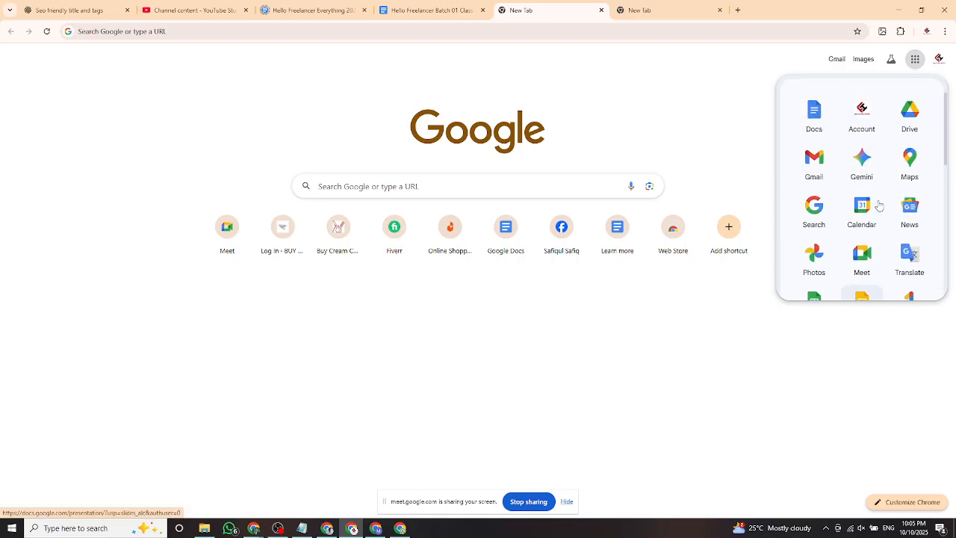
{"action": "left_click", "coordinate": [646, 87]}
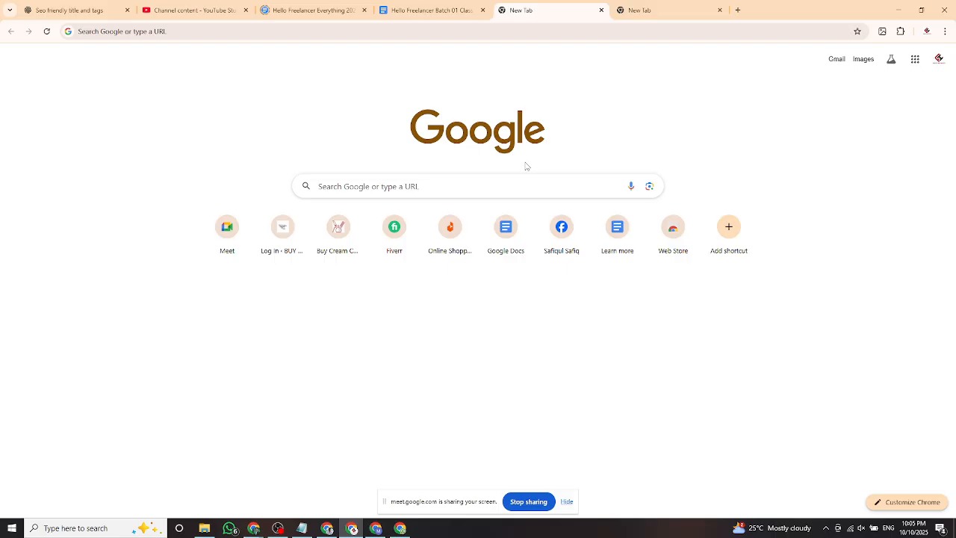
Open Gmail, dismiss the getting-started panel, and browse the Primary, Promotions and Social tabs.
{"action": "left_click", "coordinate": [837, 62]}
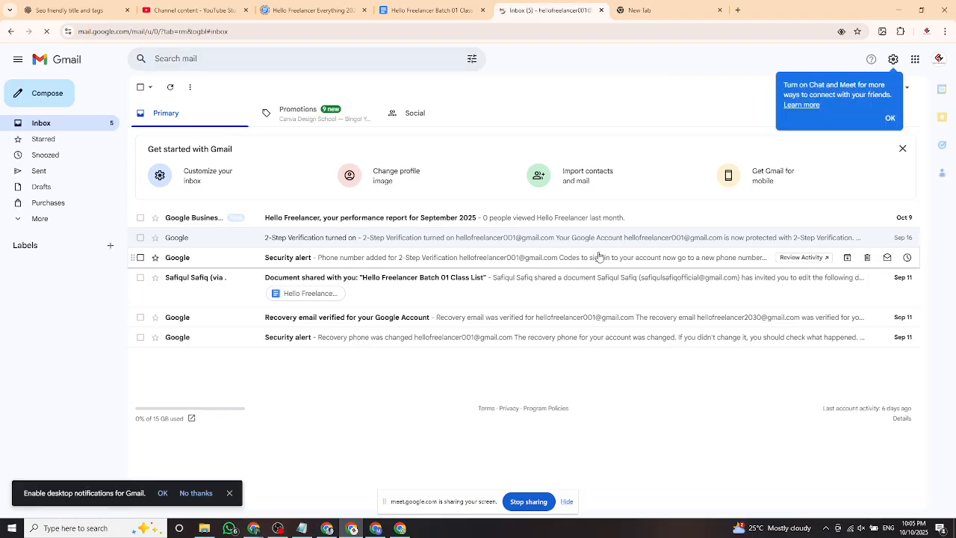
{"action": "left_click", "coordinate": [902, 149]}
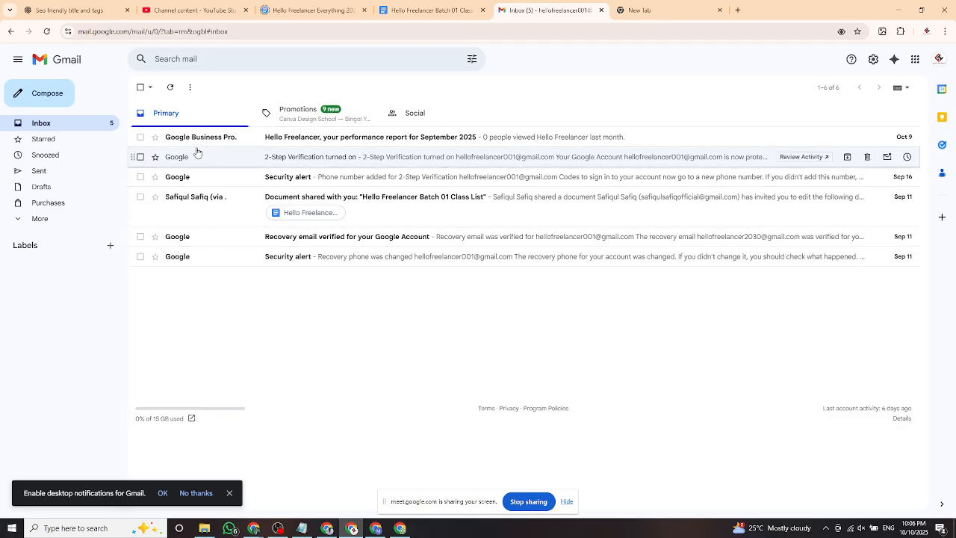
{"action": "left_click", "coordinate": [310, 116]}
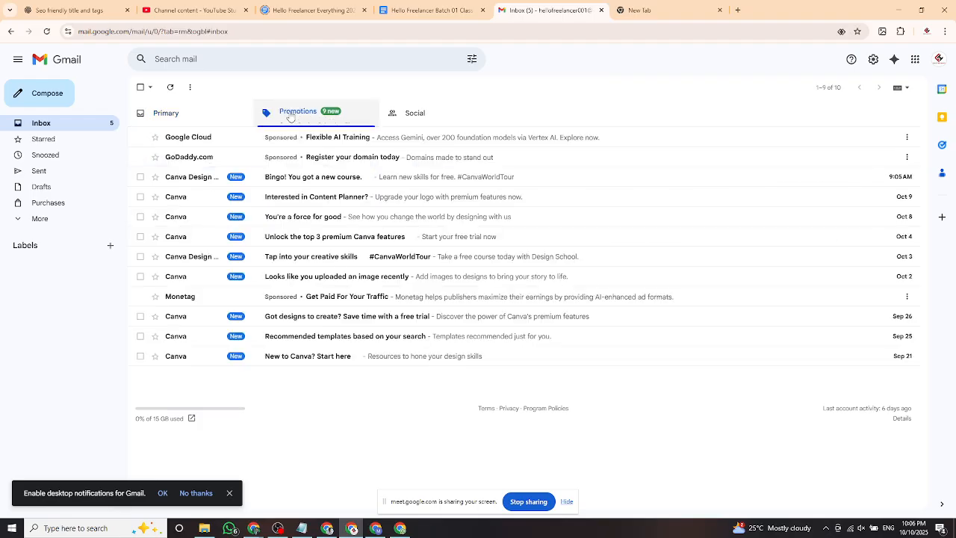
{"action": "left_click", "coordinate": [220, 120]}
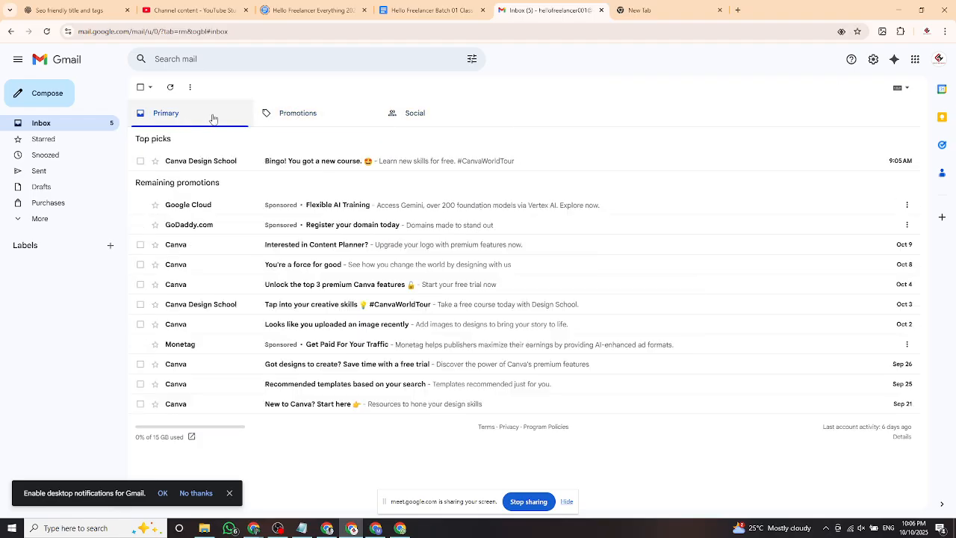
{"action": "left_click", "coordinate": [267, 112]}
{"action": "left_click", "coordinate": [397, 113]}
{"action": "left_click", "coordinate": [299, 117]}
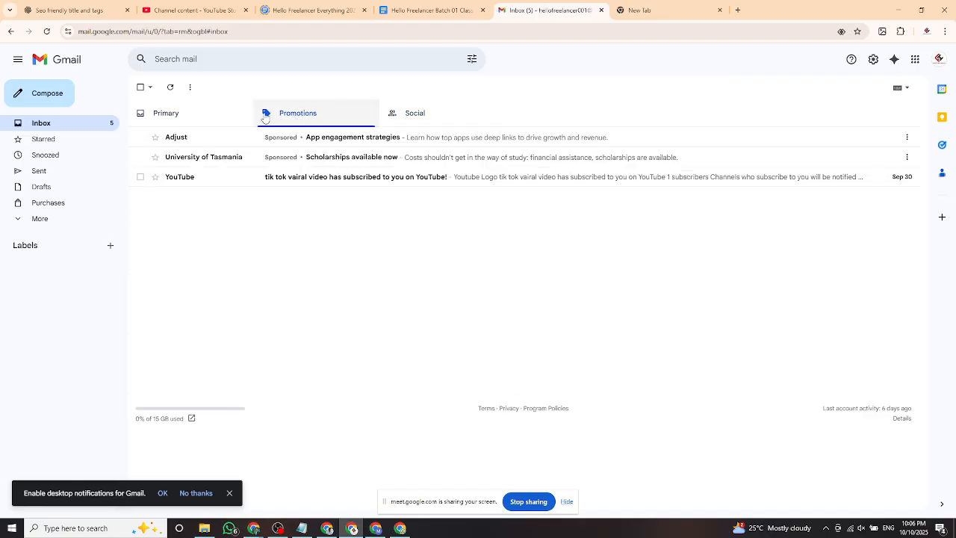
{"action": "left_click", "coordinate": [186, 118]}
{"action": "left_click", "coordinate": [289, 113]}
{"action": "left_click", "coordinate": [299, 118]}
{"action": "left_click", "coordinate": [192, 117]}
{"action": "left_click", "coordinate": [284, 112]}
{"action": "left_click", "coordinate": [240, 118]}
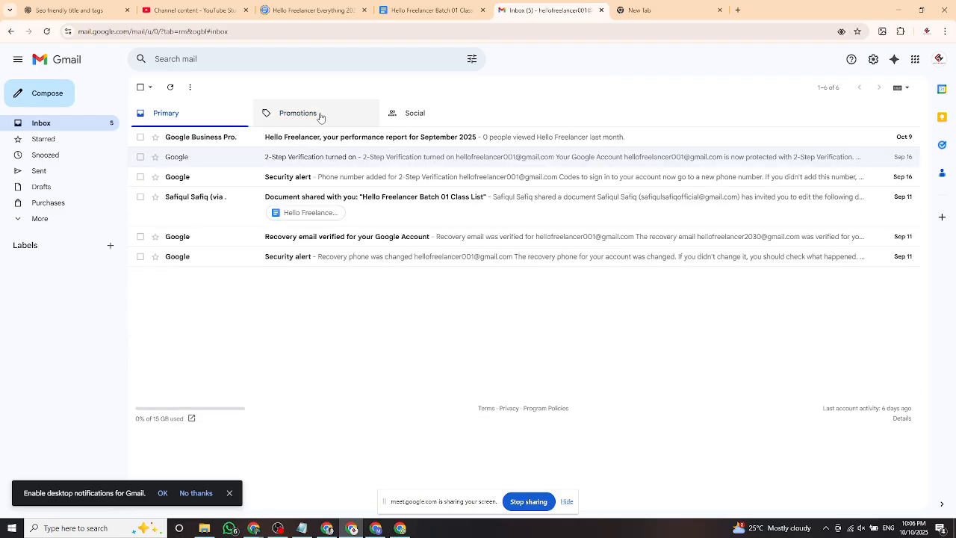
{"action": "left_click", "coordinate": [320, 117]}
{"action": "left_click", "coordinate": [392, 114]}
{"action": "left_click", "coordinate": [216, 117]}
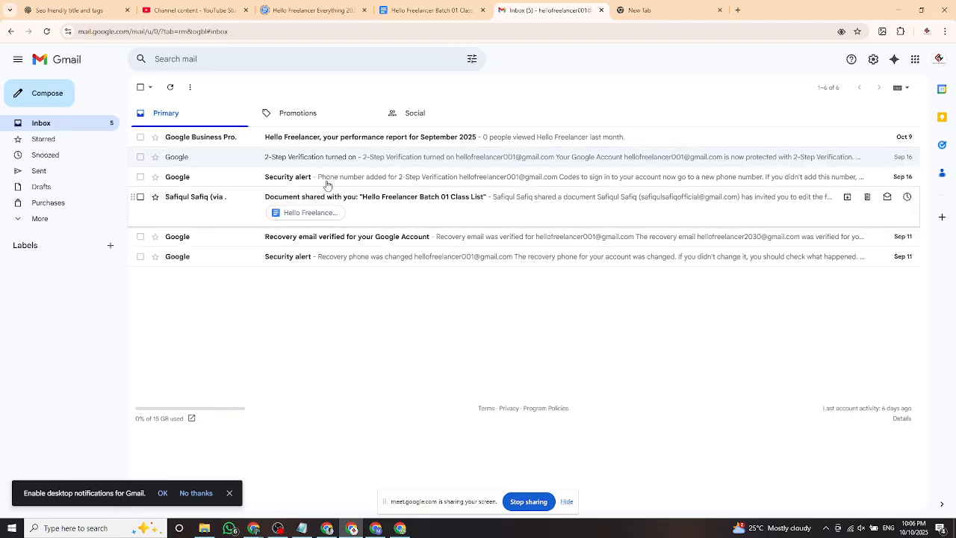
Check the Sent, Spam and Trash folders, ending on the empty Trash.
{"action": "left_click", "coordinate": [40, 174]}
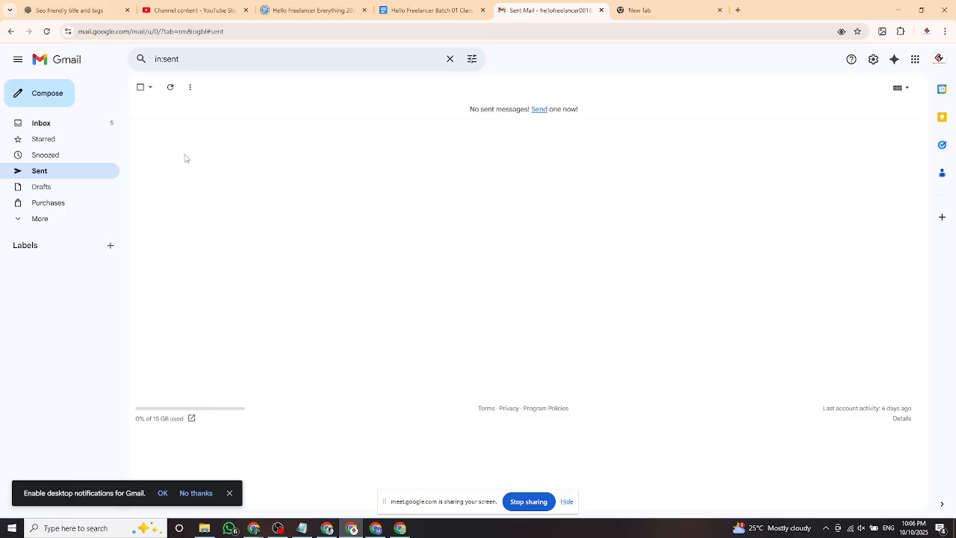
{"action": "left_click", "coordinate": [49, 126]}
{"action": "left_click", "coordinate": [21, 218]}
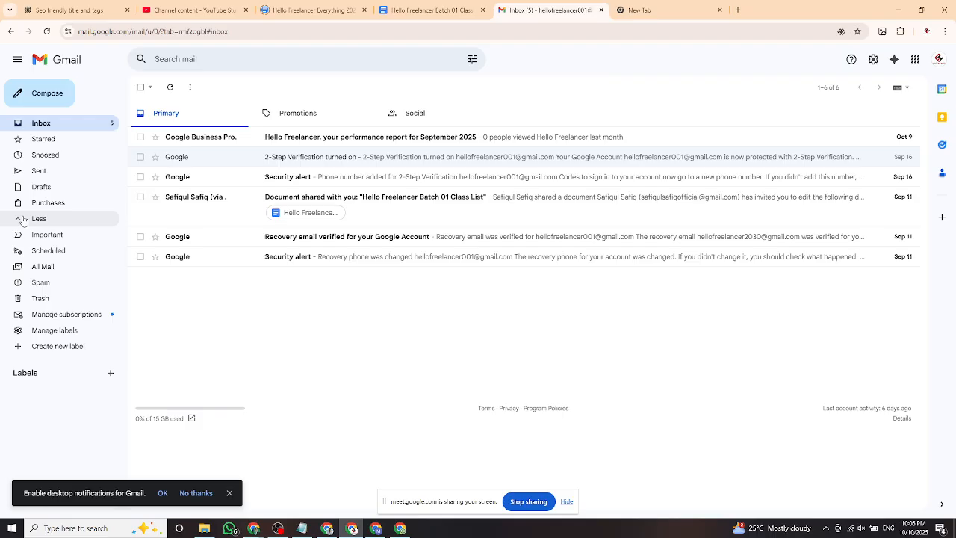
{"action": "left_click", "coordinate": [63, 286]}
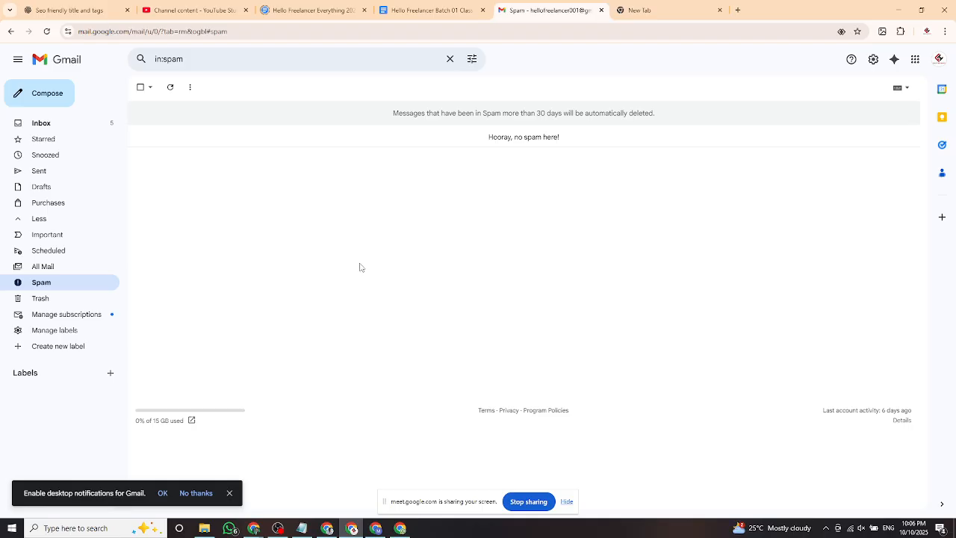
{"action": "left_click", "coordinate": [63, 123]}
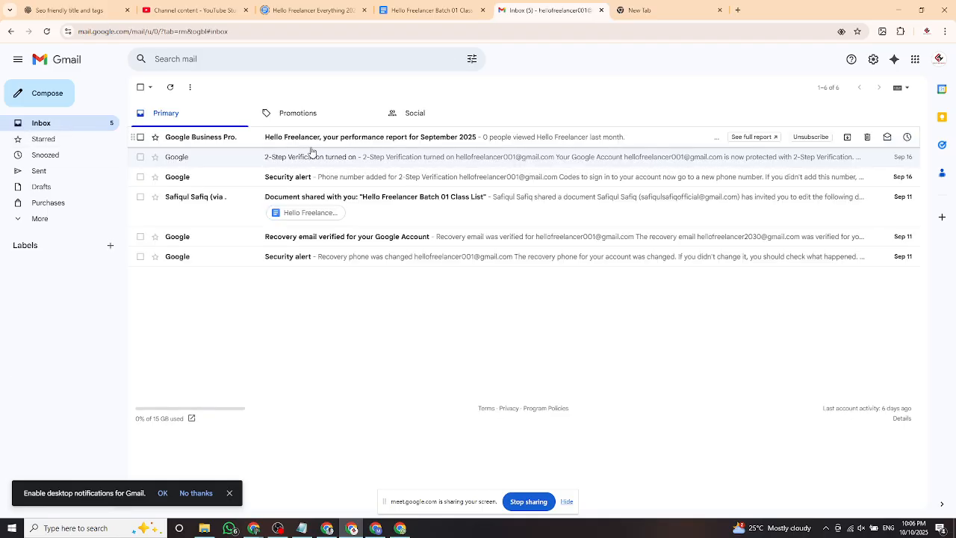
{"action": "left_click", "coordinate": [23, 218]}
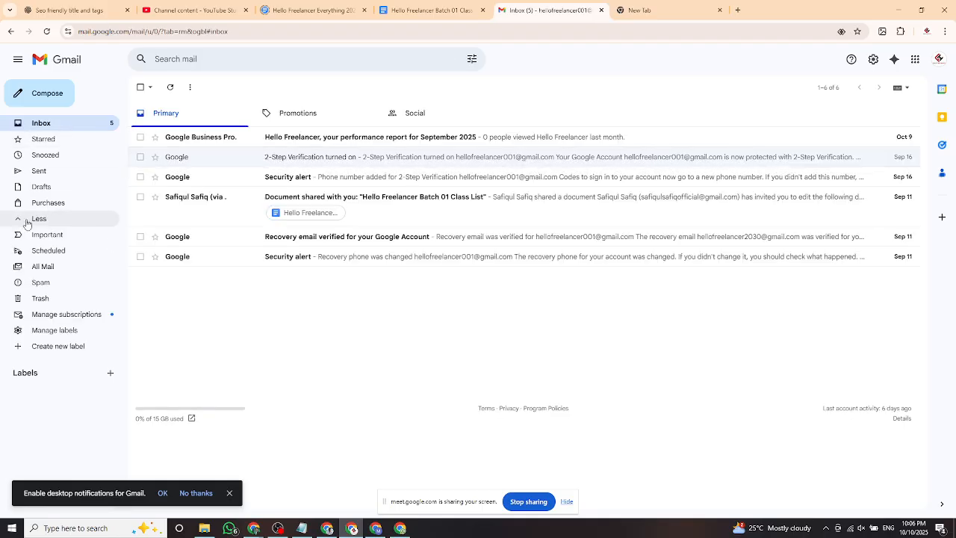
{"action": "left_click", "coordinate": [46, 290]}
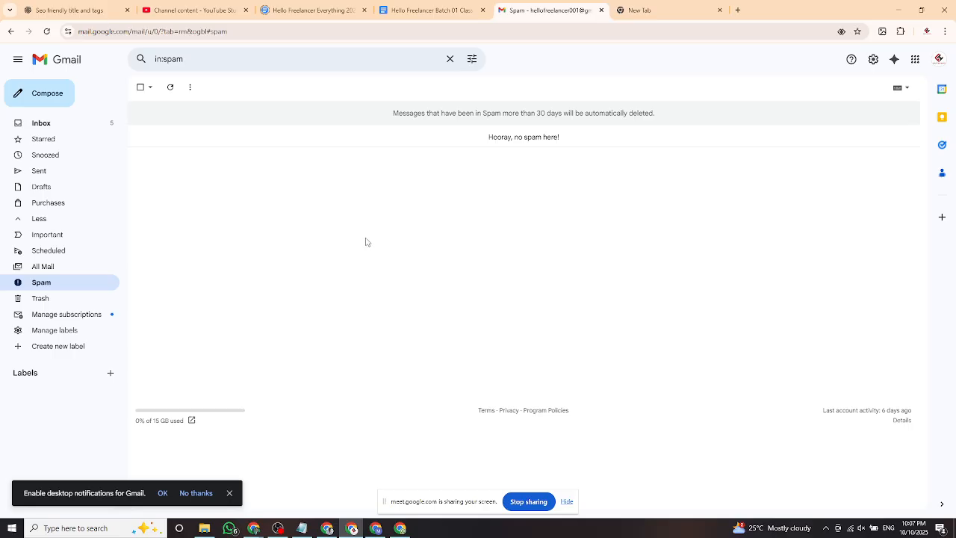
{"action": "left_click", "coordinate": [56, 302]}
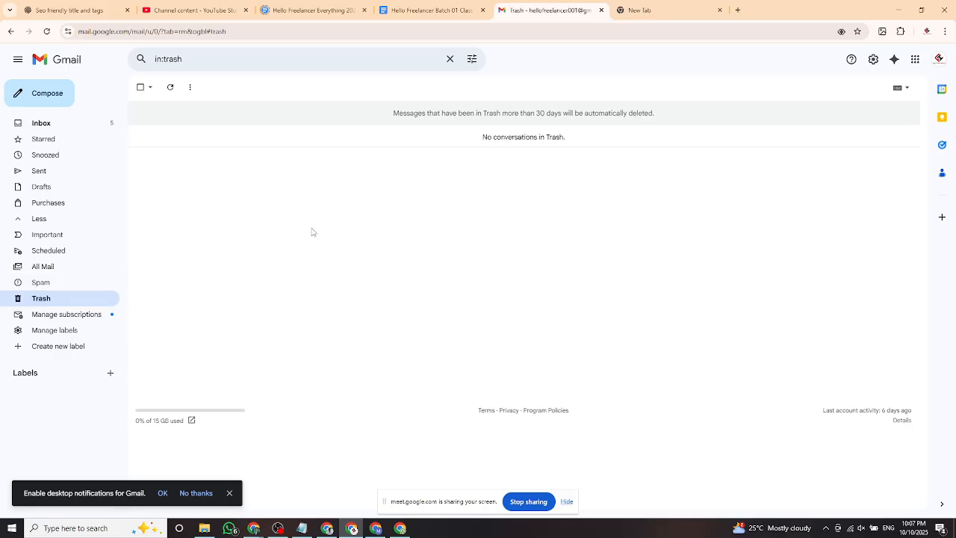
Move the oldest Security alert email from the Primary inbox to Trash.
{"action": "left_click", "coordinate": [50, 125]}
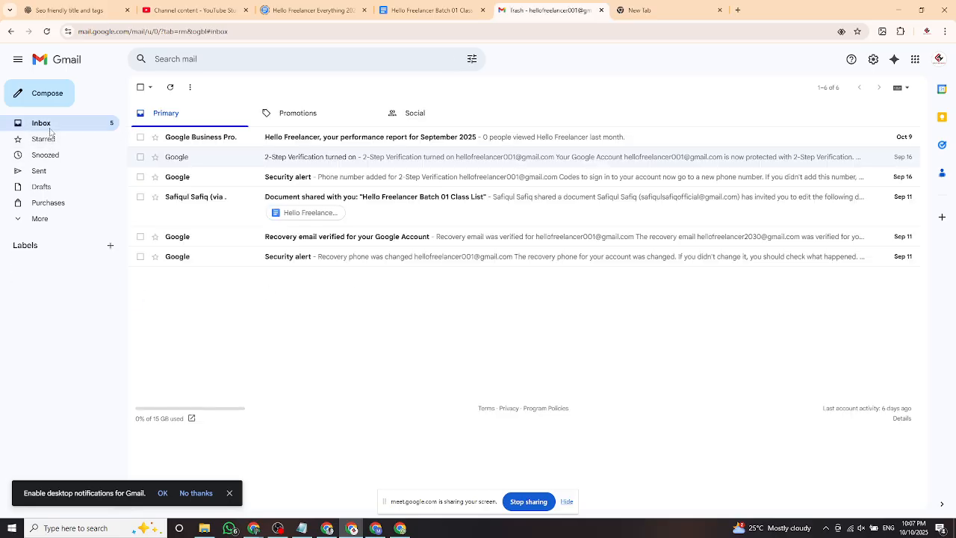
{"action": "left_click", "coordinate": [140, 256]}
{"action": "left_click", "coordinate": [214, 88]}
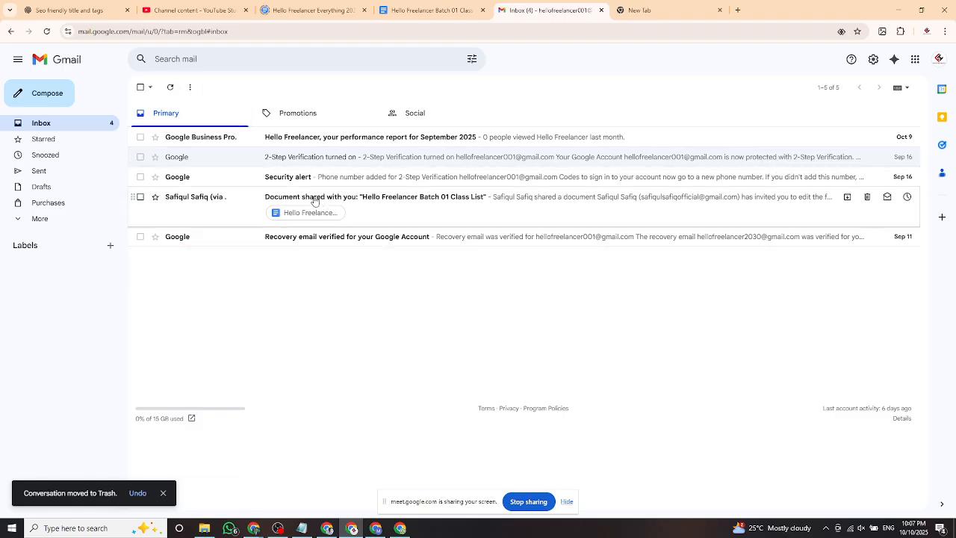
Delete the Security alert forever from the Trash folder.
{"action": "left_click", "coordinate": [40, 219]}
{"action": "left_click", "coordinate": [41, 298]}
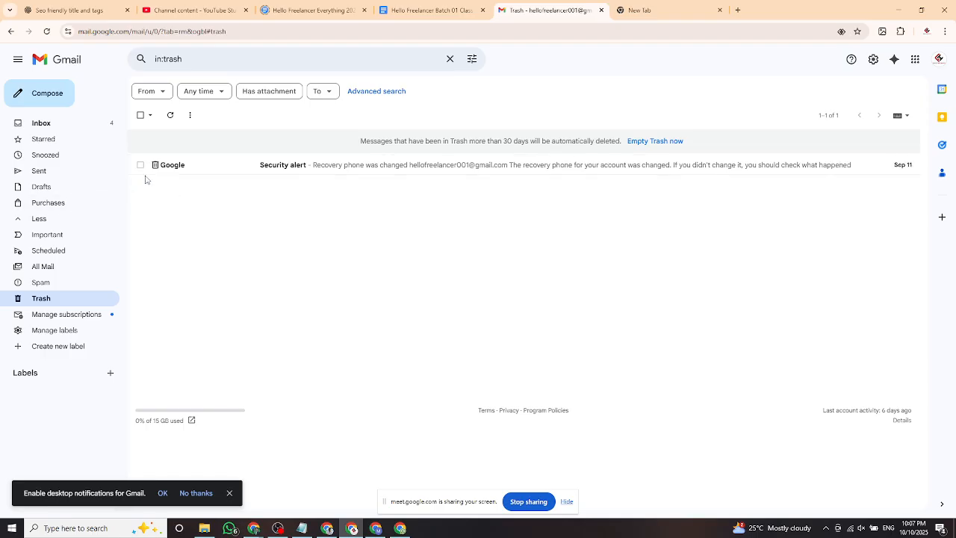
{"action": "left_click", "coordinate": [139, 116]}
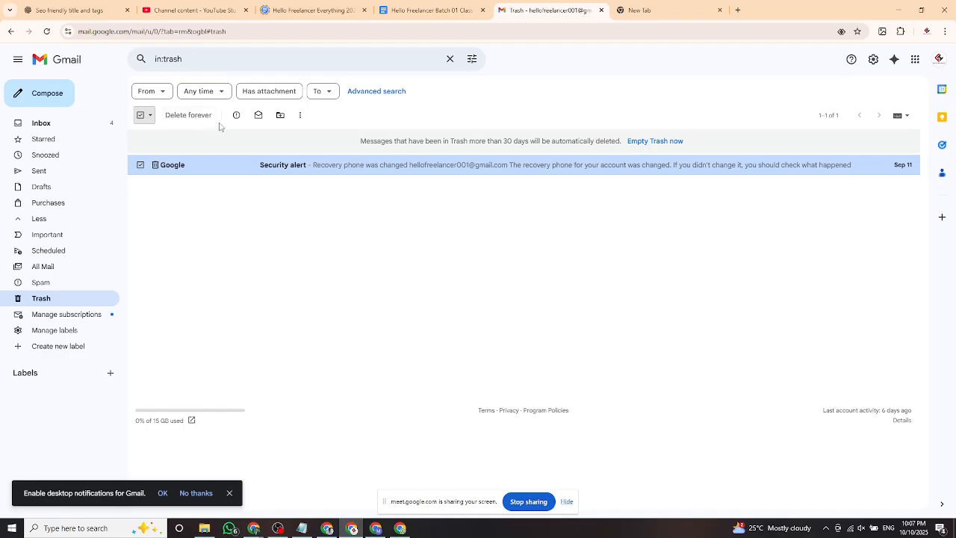
{"action": "left_click", "coordinate": [191, 118]}
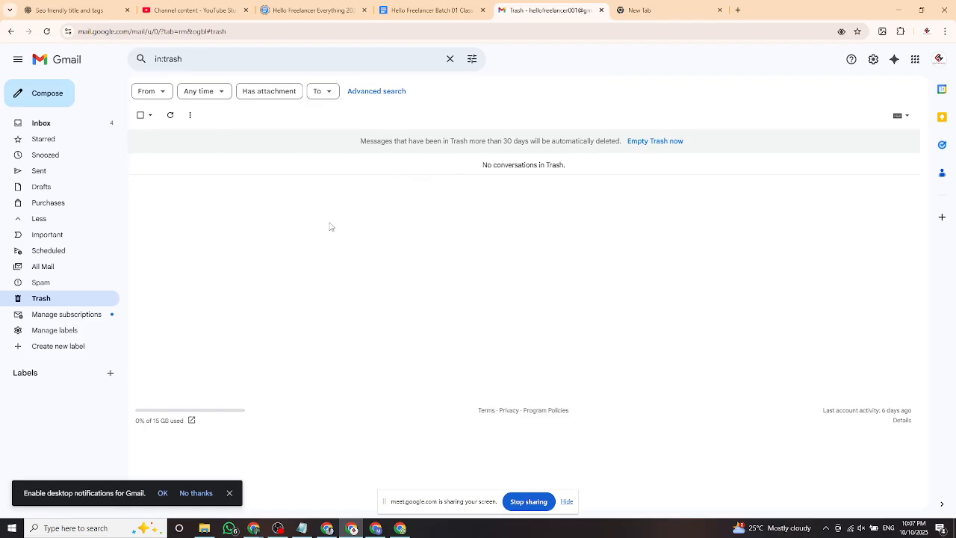
{"action": "left_click", "coordinate": [54, 105]}
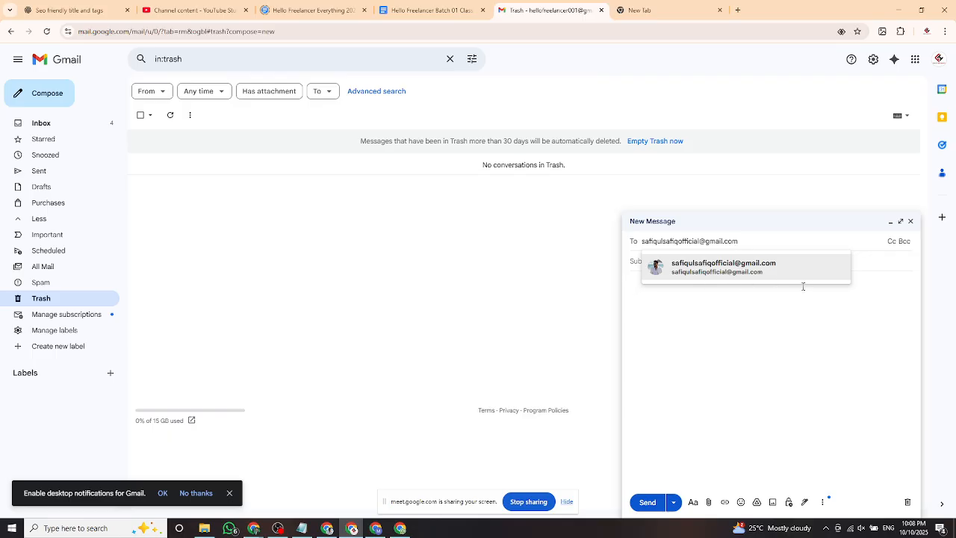
Address the draft to the suggested contact and write 'Hello Freelancer', fixing the misspelling.
{"action": "left_click", "coordinate": [745, 273]}
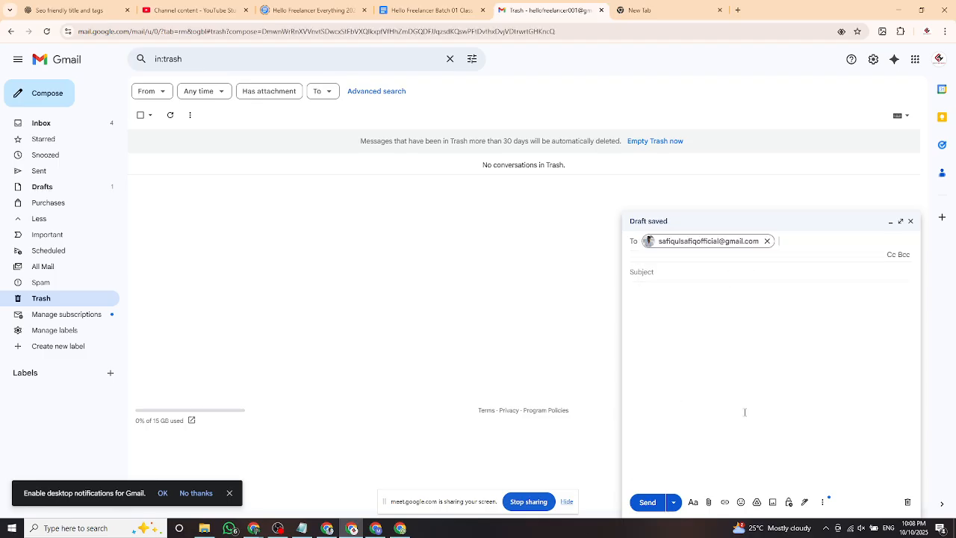
{"action": "left_click", "coordinate": [676, 320]}
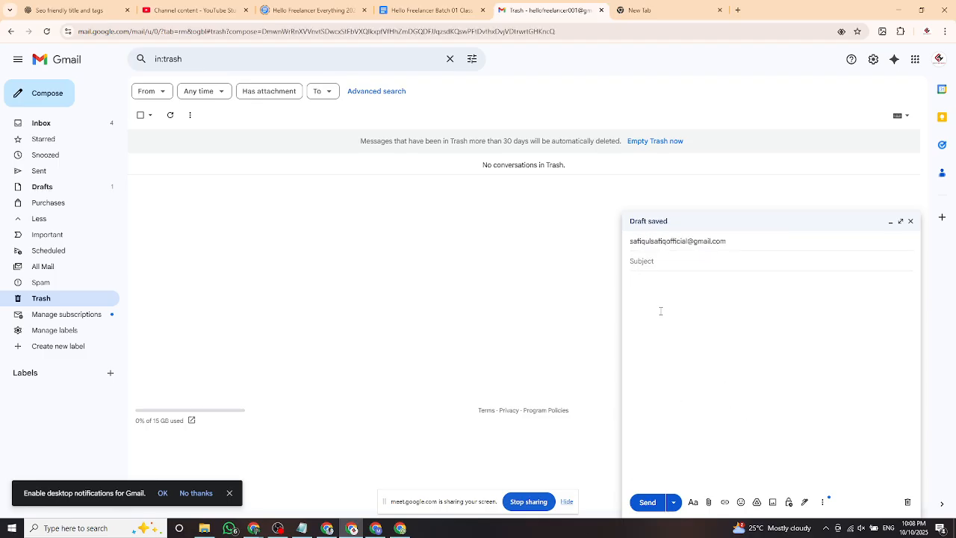
{"action": "type", "text": "Hello Freelacner"}
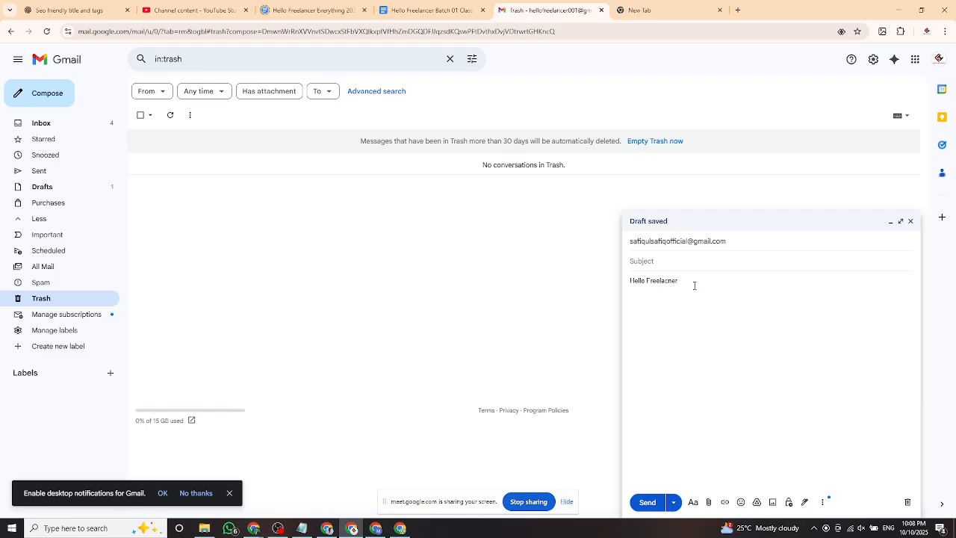
{"action": "left_click", "coordinate": [629, 283]}
{"action": "left_click", "coordinate": [656, 281]}
{"action": "left_click", "coordinate": [668, 297]}
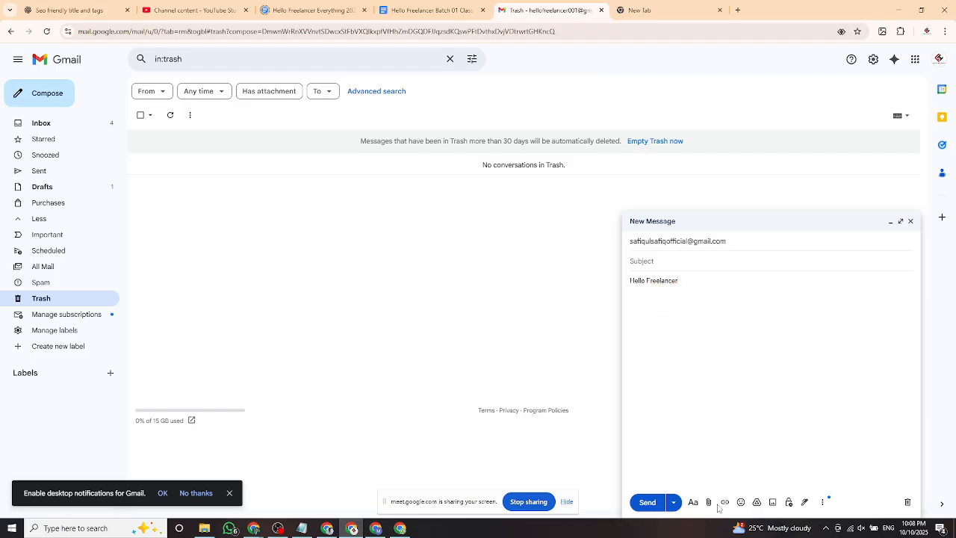
Make the 'Hello Freelancer' greeting bold, italic and underlined.
{"action": "left_click_drag", "start_coordinate": [707, 284], "coordinate": [627, 285]}
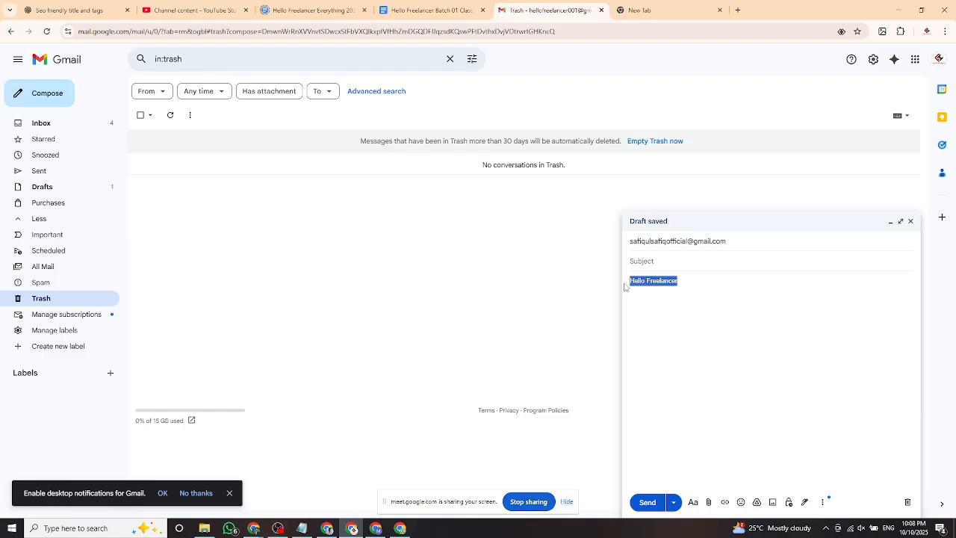
{"action": "left_click", "coordinate": [693, 502]}
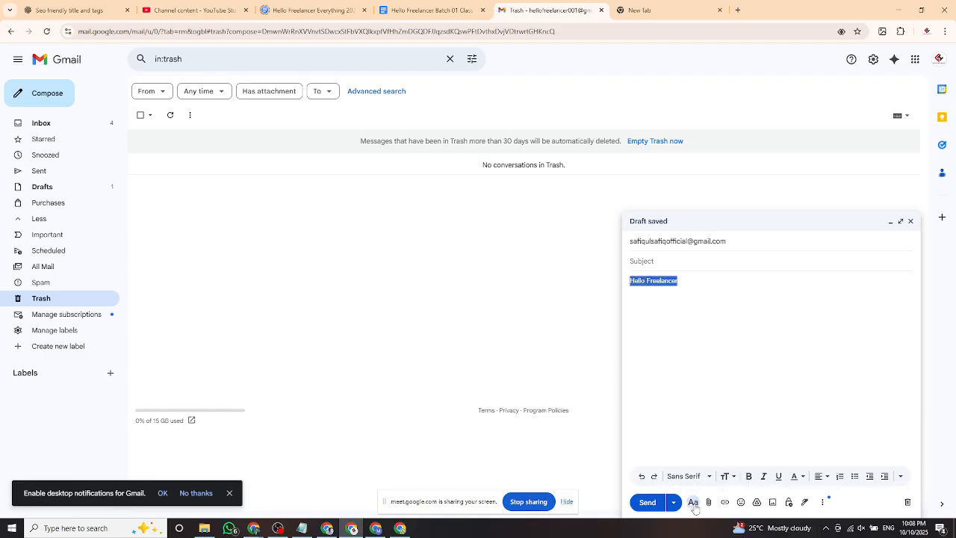
{"action": "left_click", "coordinate": [750, 478]}
{"action": "left_click", "coordinate": [682, 290]}
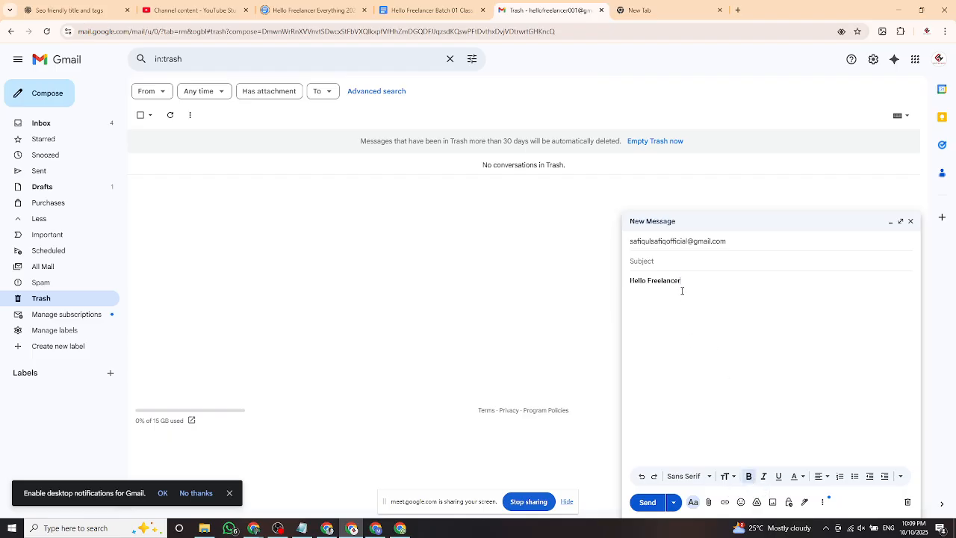
{"action": "left_click_drag", "start_coordinate": [709, 286], "coordinate": [632, 284]}
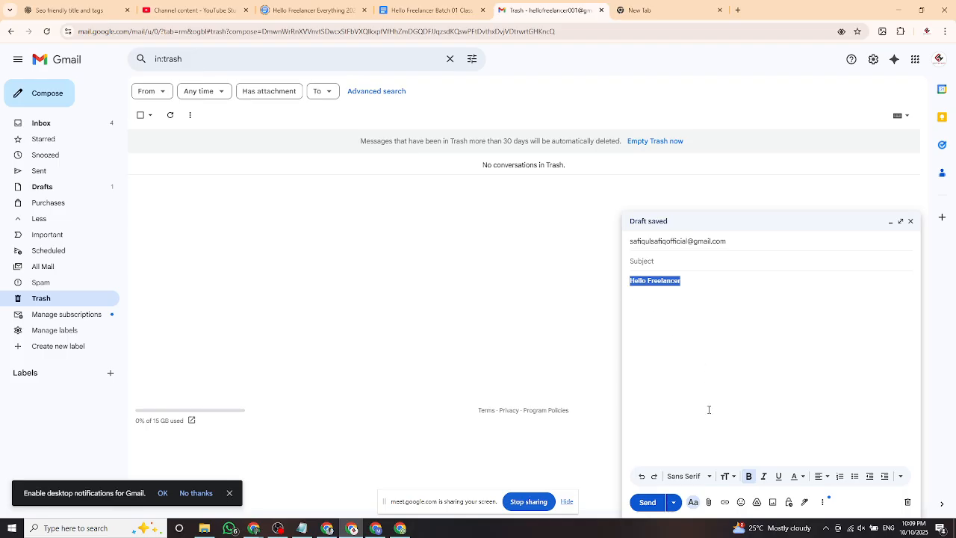
{"action": "left_click", "coordinate": [763, 476]}
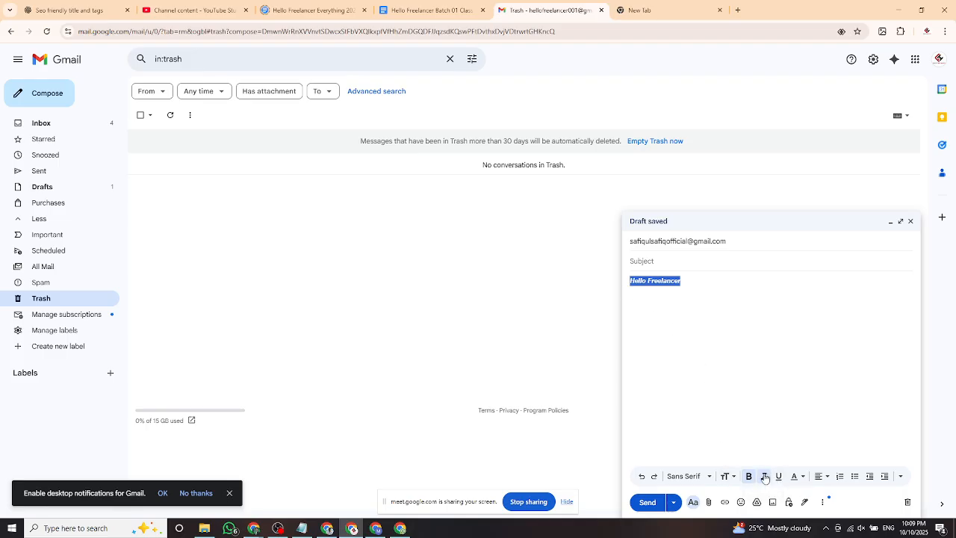
{"action": "left_click", "coordinate": [695, 287]}
{"action": "left_click_drag", "start_coordinate": [688, 282], "coordinate": [629, 282]}
{"action": "key", "text": "ctrl+u"}
Give the greeting a red background and remove its bold.
{"action": "left_click", "coordinate": [801, 476]}
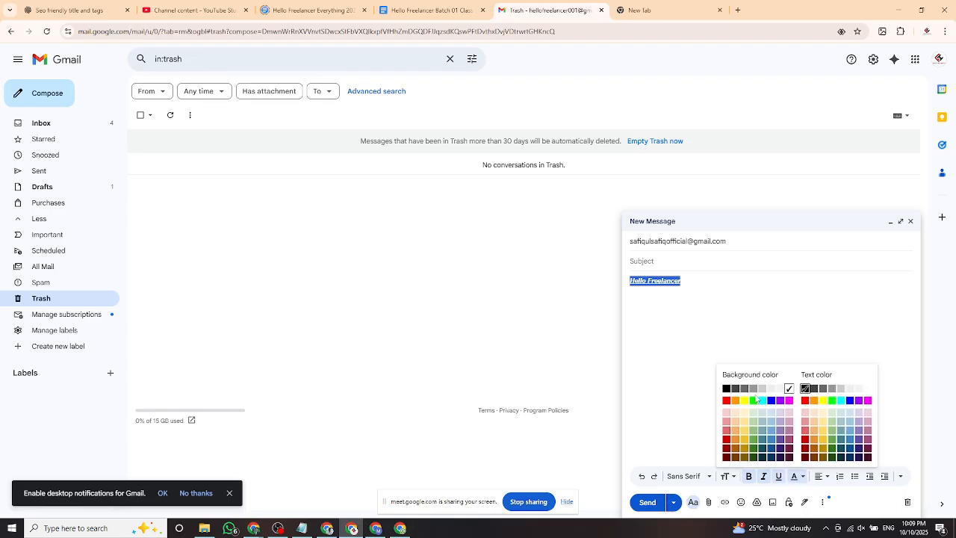
{"action": "left_click", "coordinate": [726, 402]}
{"action": "left_click", "coordinate": [651, 295]}
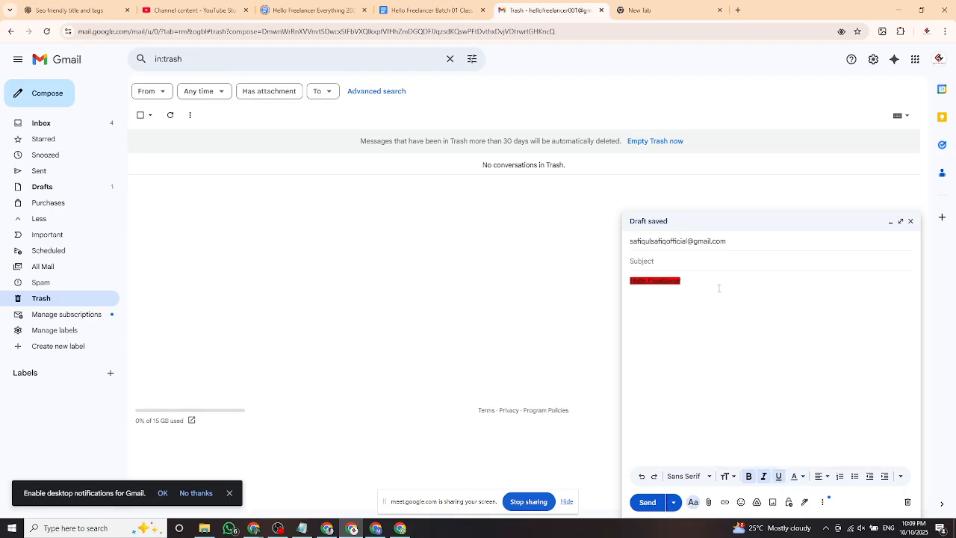
{"action": "left_click_drag", "start_coordinate": [713, 294], "coordinate": [630, 281]}
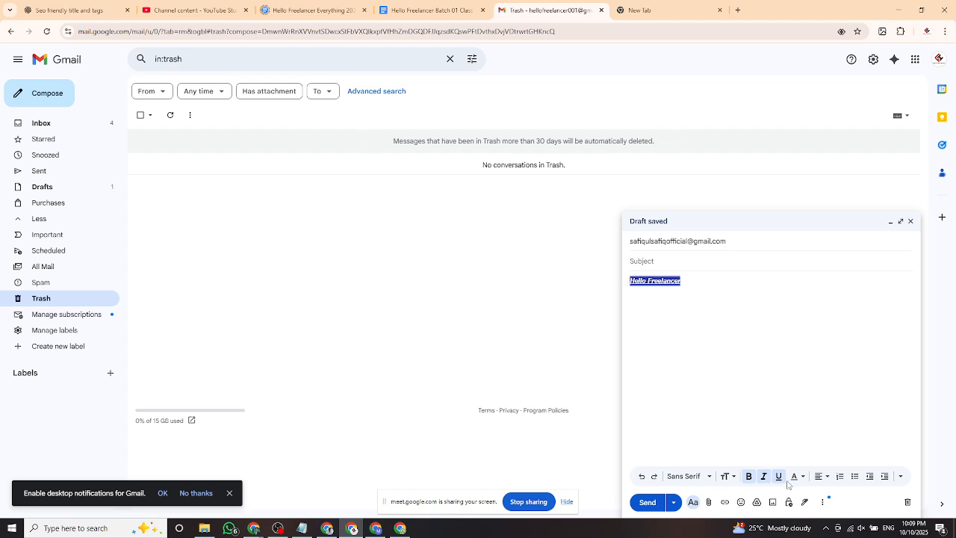
{"action": "left_click", "coordinate": [748, 477]}
{"action": "left_click", "coordinate": [715, 349]}
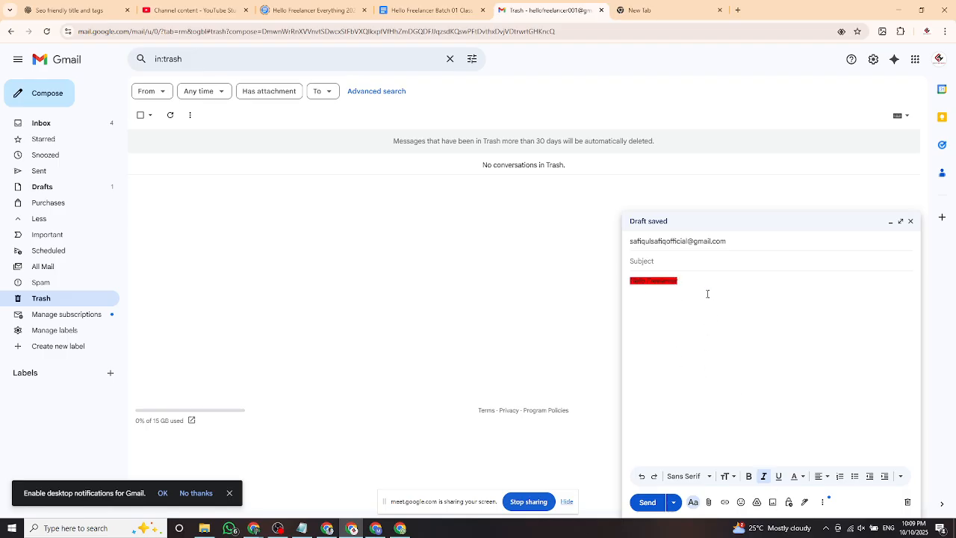
Center the greeting, trying right and left alignment before settling on centred.
{"action": "left_click_drag", "start_coordinate": [627, 280], "coordinate": [679, 281]}
{"action": "left_click", "coordinate": [822, 477]}
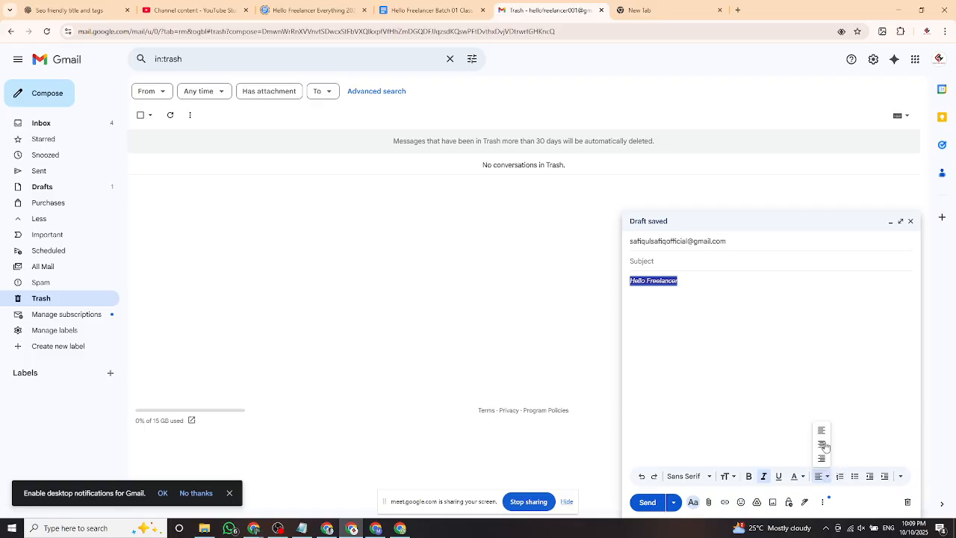
{"action": "left_click", "coordinate": [822, 445]}
{"action": "left_click", "coordinate": [756, 365]}
{"action": "left_click", "coordinate": [828, 478]}
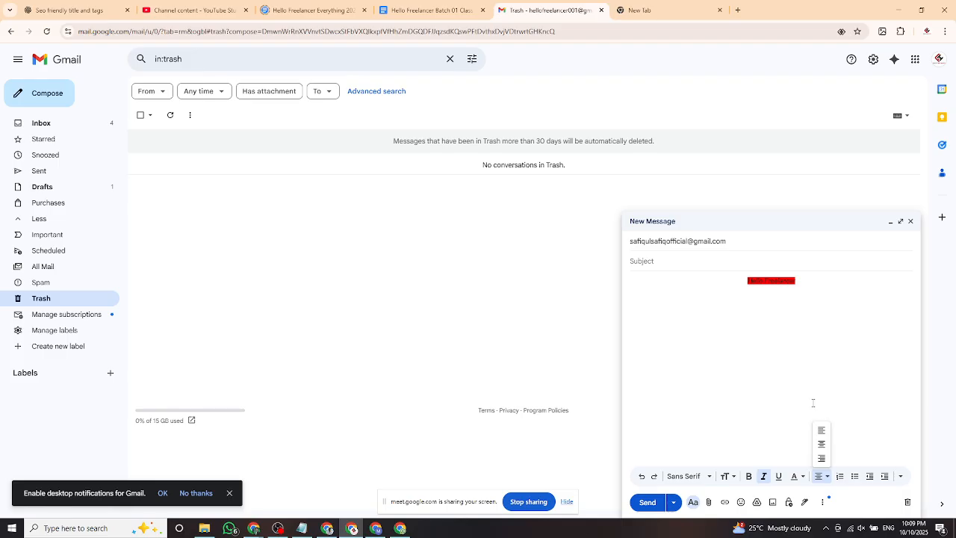
{"action": "left_click", "coordinate": [809, 293]}
{"action": "left_click_drag", "start_coordinate": [809, 292], "coordinate": [729, 283]}
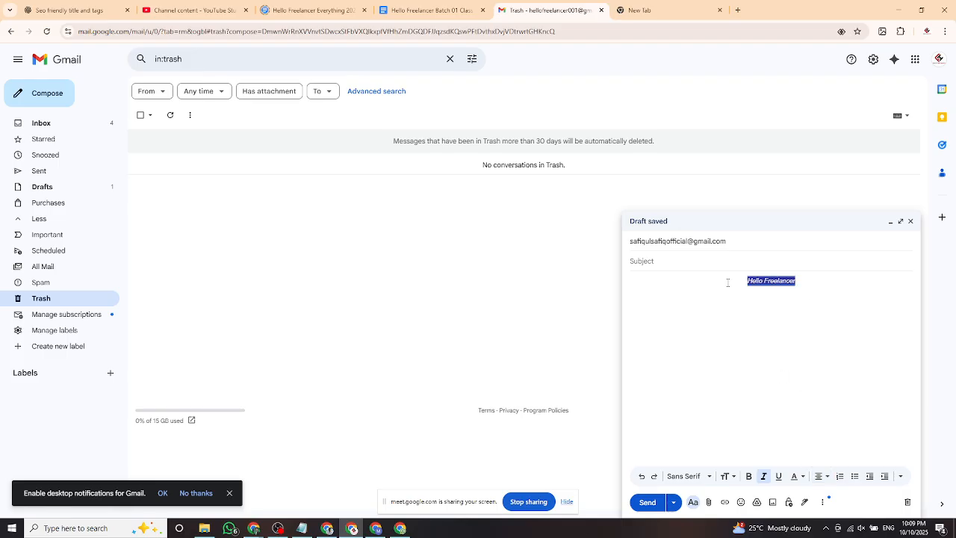
{"action": "left_click", "coordinate": [819, 476]}
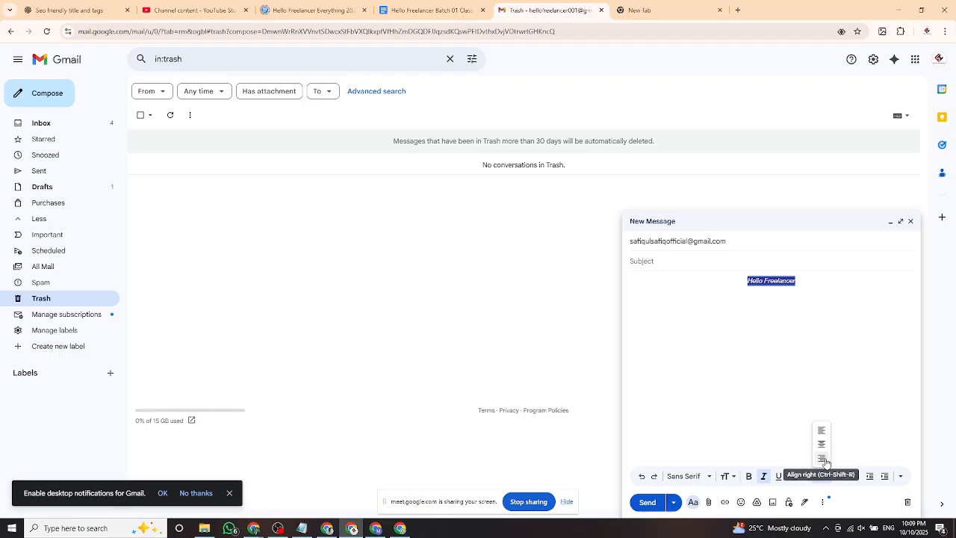
{"action": "left_click", "coordinate": [823, 459]}
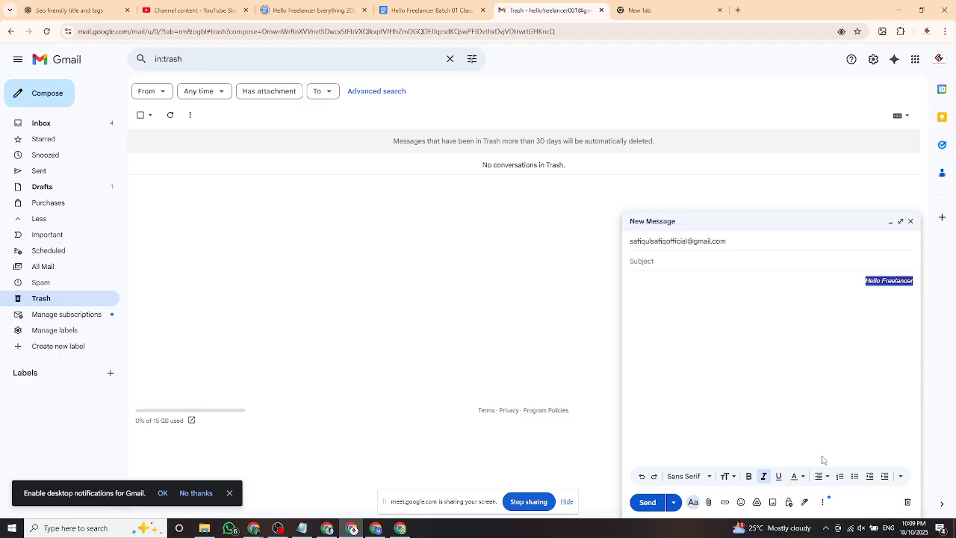
{"action": "left_click", "coordinate": [826, 478]}
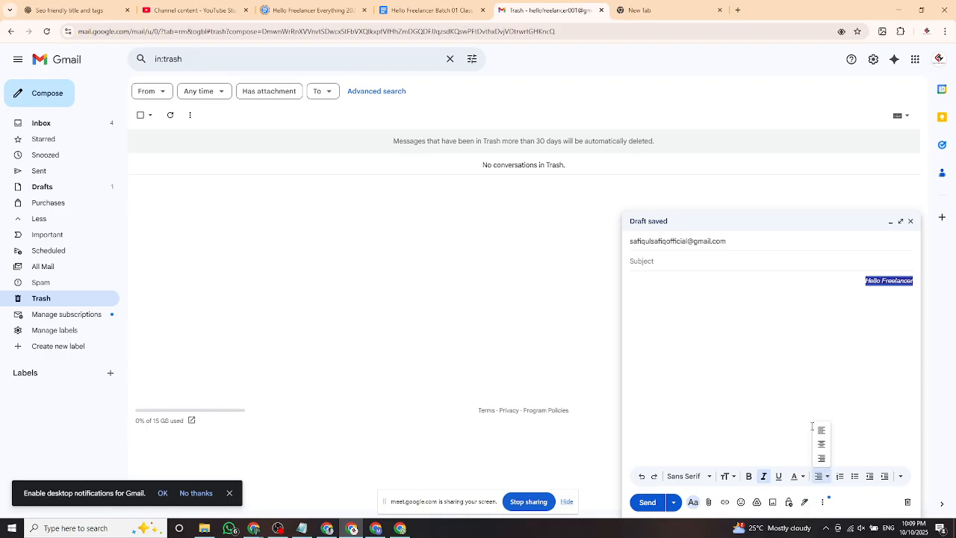
{"action": "left_click", "coordinate": [828, 483]}
{"action": "left_click", "coordinate": [827, 483]}
{"action": "left_click", "coordinate": [821, 445]}
{"action": "left_click", "coordinate": [825, 479]}
{"action": "left_click", "coordinate": [821, 431]}
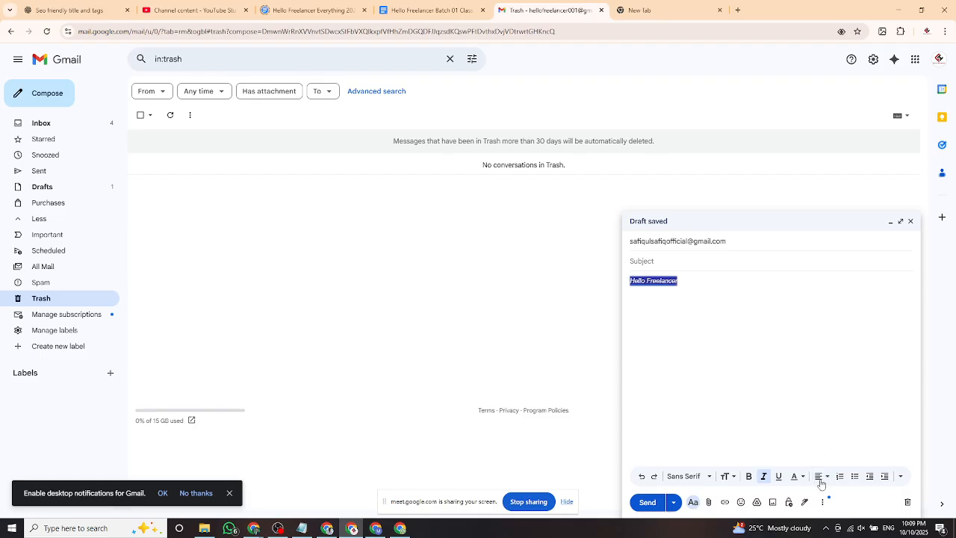
{"action": "left_click", "coordinate": [827, 483]}
{"action": "left_click", "coordinate": [821, 445]}
{"action": "left_click", "coordinate": [828, 483]}
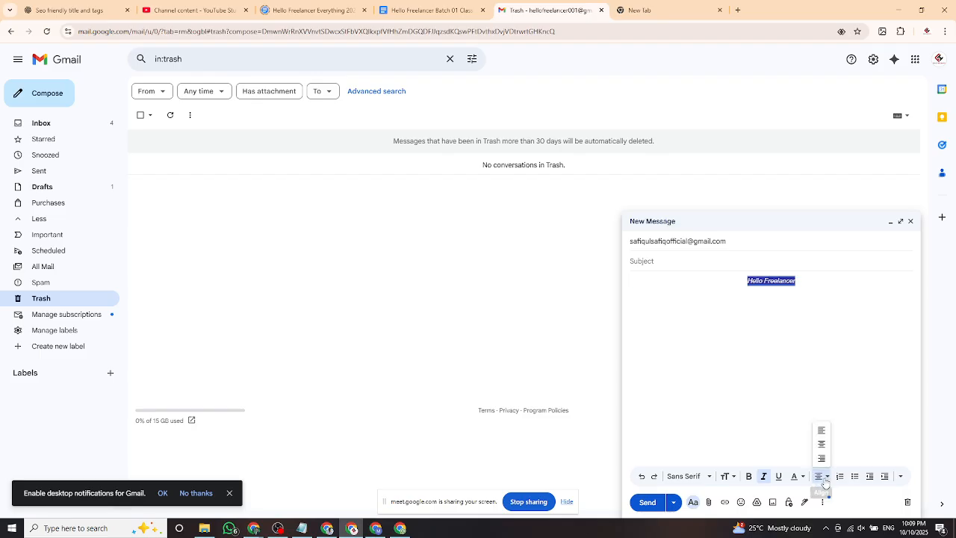
{"action": "left_click", "coordinate": [822, 444]}
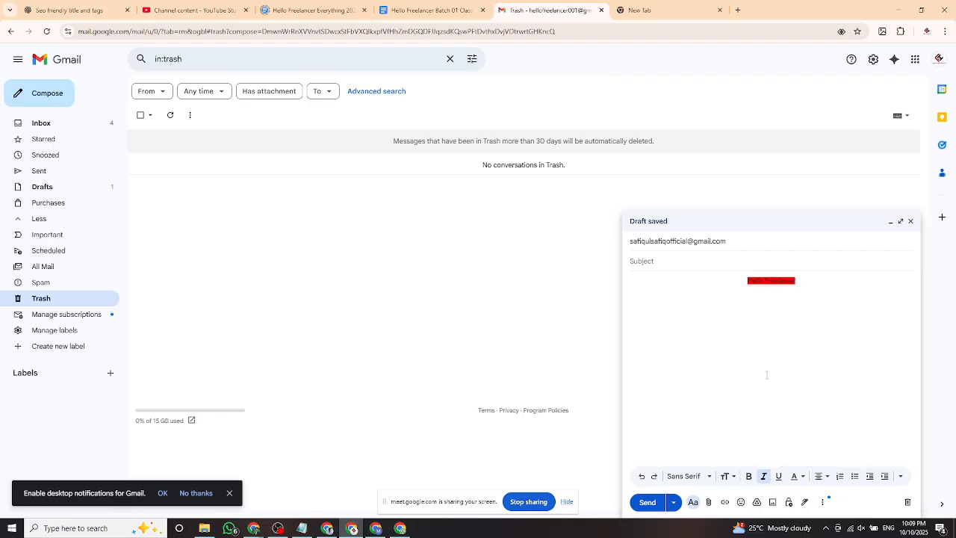
Attach 'WhatsApp Image 2025-09-23 at 23.07.16' from Downloads to the draft.
{"action": "left_click", "coordinate": [710, 507]}
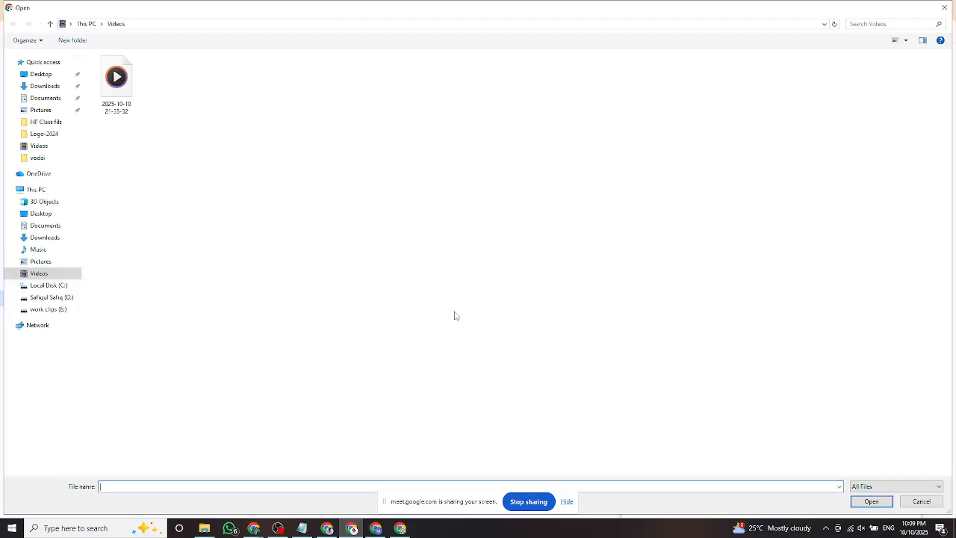
{"action": "left_click", "coordinate": [45, 86]}
{"action": "left_click", "coordinate": [587, 138]}
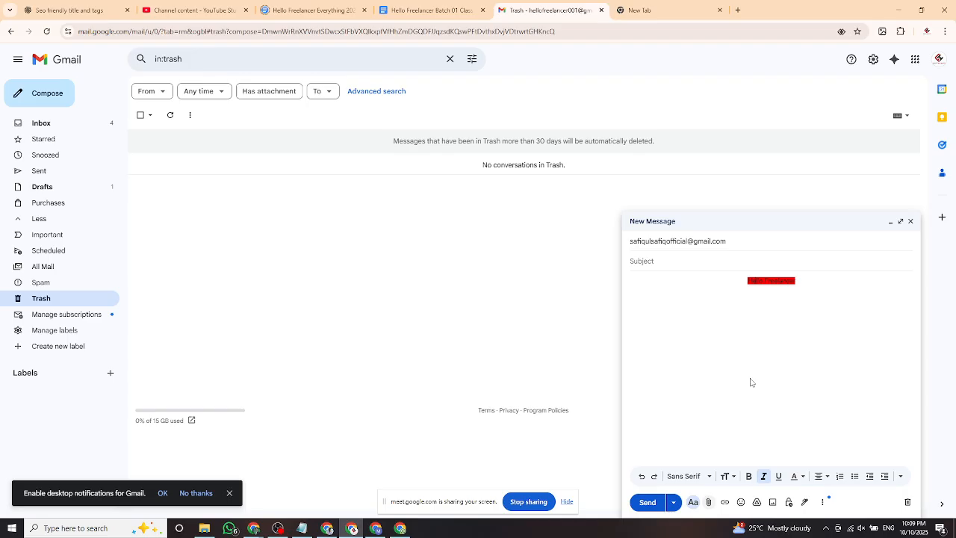
{"action": "left_click", "coordinate": [868, 502]}
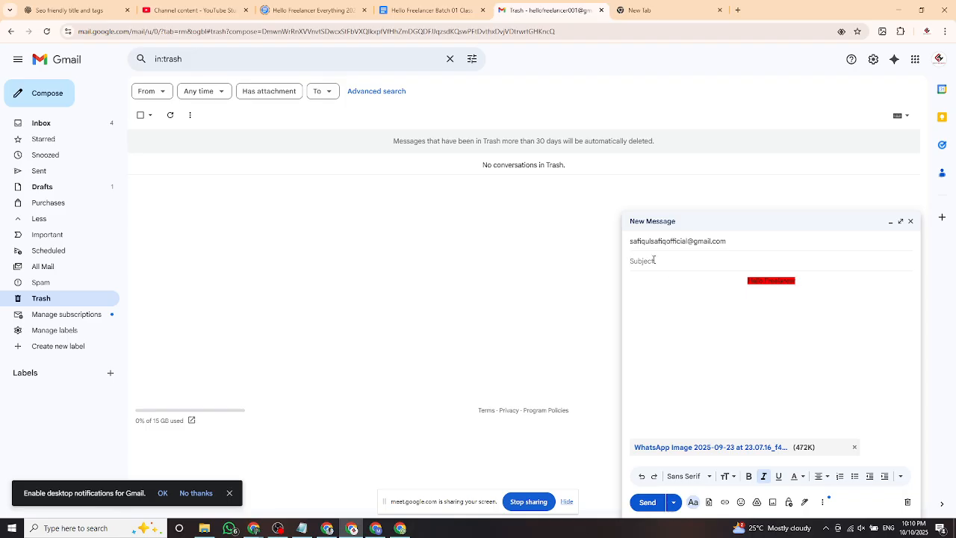
Replace the subject 'Phoro' with Bengali 'একটি ছবি পাঠানো' using Avro Unicode.
{"action": "type", "text": "Photoro"}
{"action": "left_click", "coordinate": [825, 529]}
{"action": "right_click", "coordinate": [817, 489]}
{"action": "left_click", "coordinate": [770, 424]}
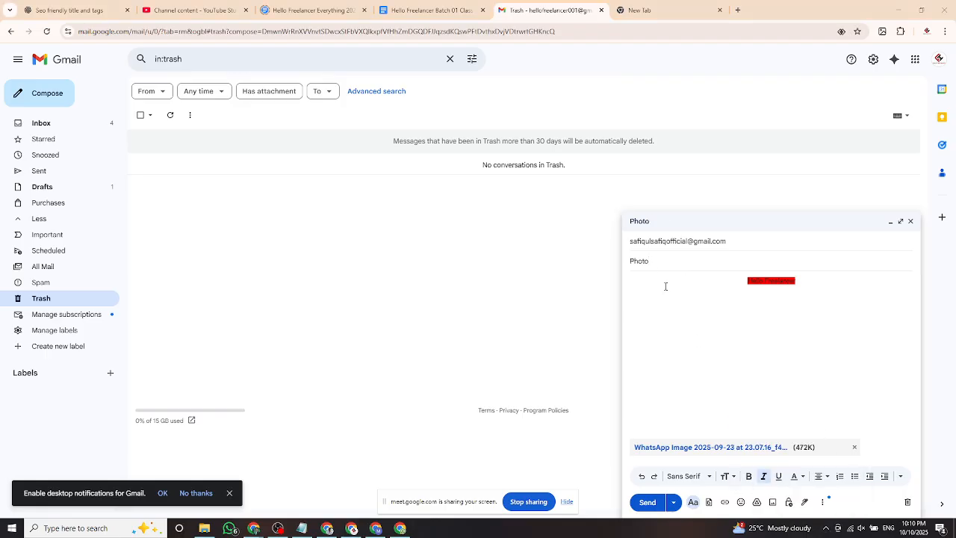
{"action": "double_click", "coordinate": [632, 261]}
{"action": "key", "text": "BackSpace"}
{"action": "type", "text": "এ"}
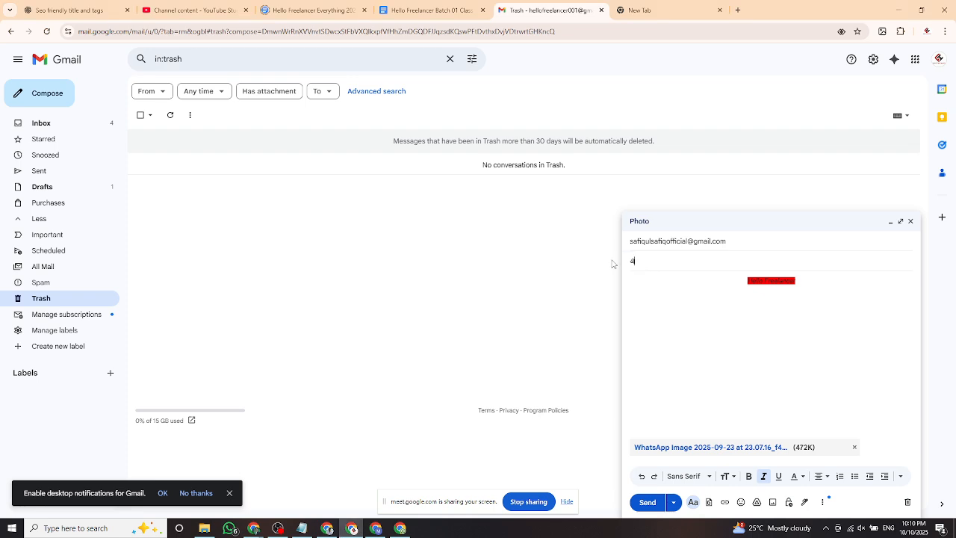
{"action": "type", "text": "কটি ছবি পাঠানো হলো"}
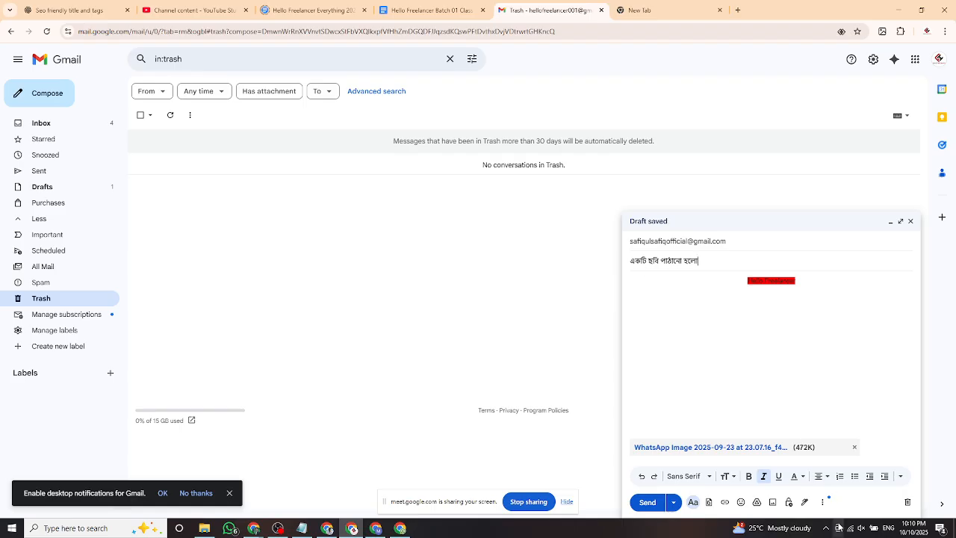
Switch the keyboard back to English and send the email.
{"action": "left_click", "coordinate": [826, 528]}
{"action": "right_click", "coordinate": [819, 490]}
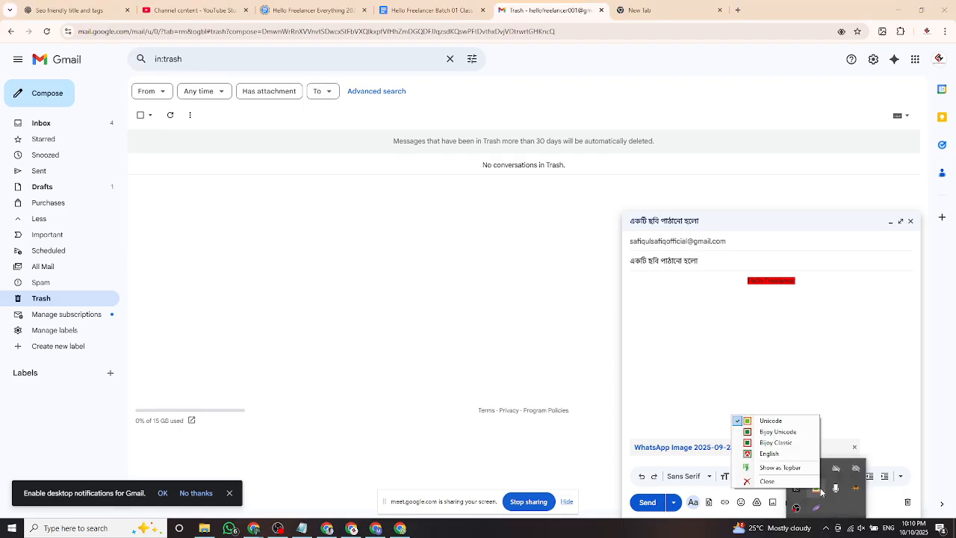
{"action": "left_click", "coordinate": [771, 454]}
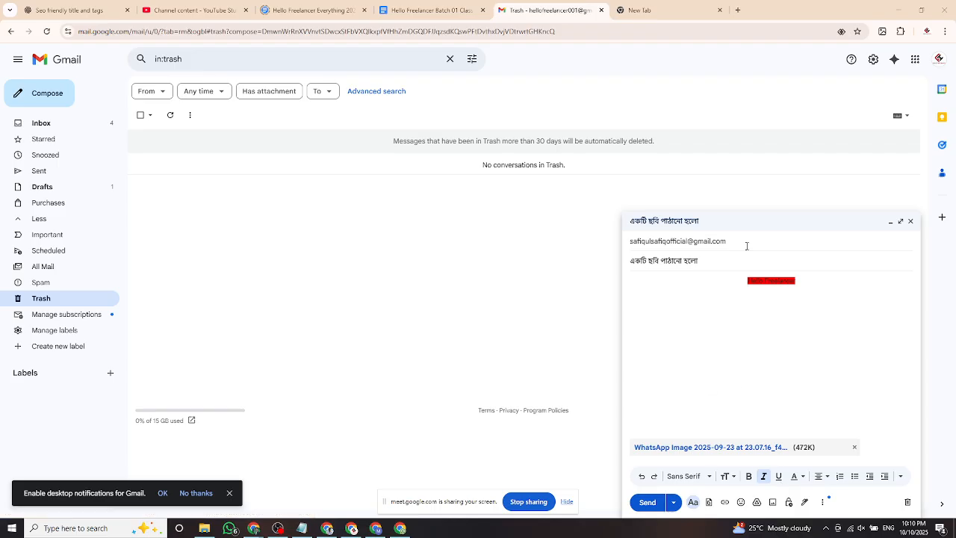
{"action": "left_click", "coordinate": [649, 504]}
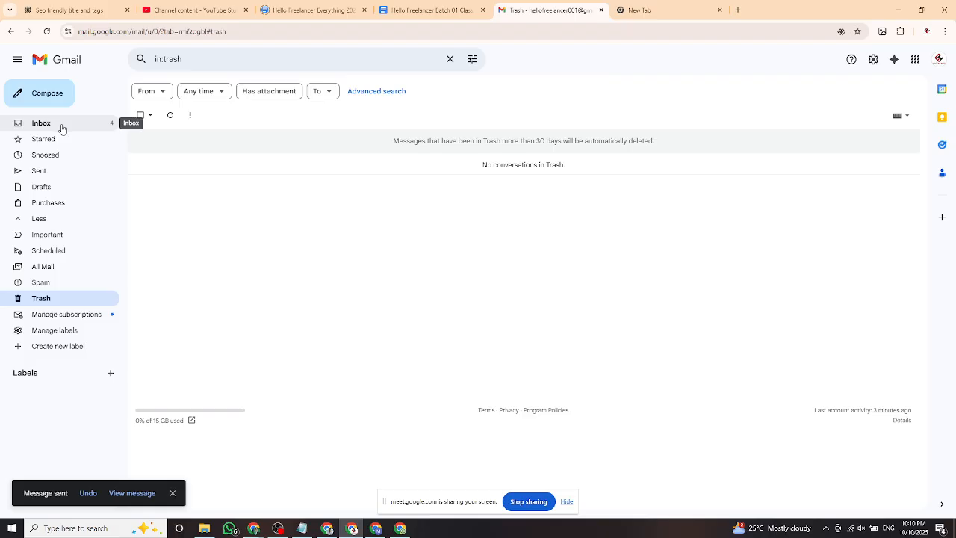
Open the sent photo email from the Sent folder to review it.
{"action": "left_click", "coordinate": [50, 171]}
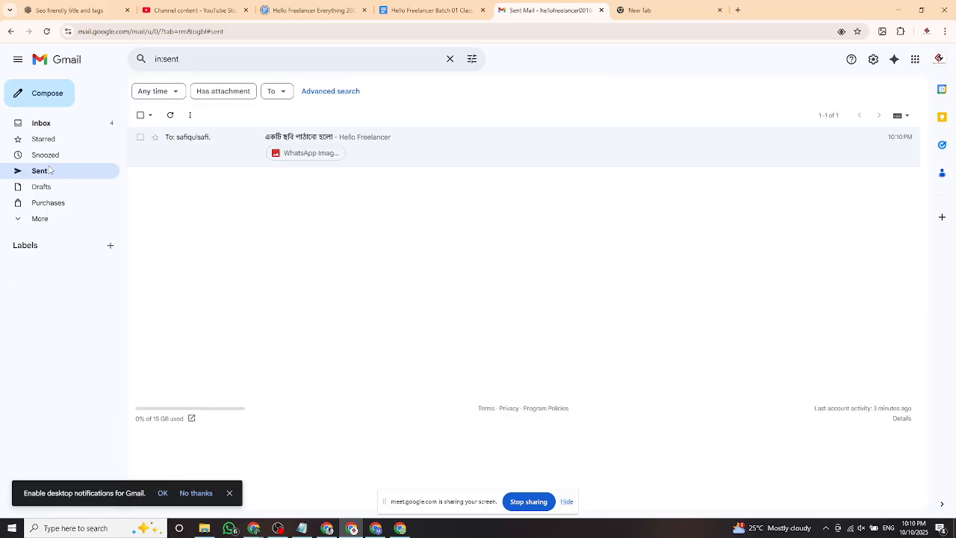
{"action": "left_click", "coordinate": [216, 151]}
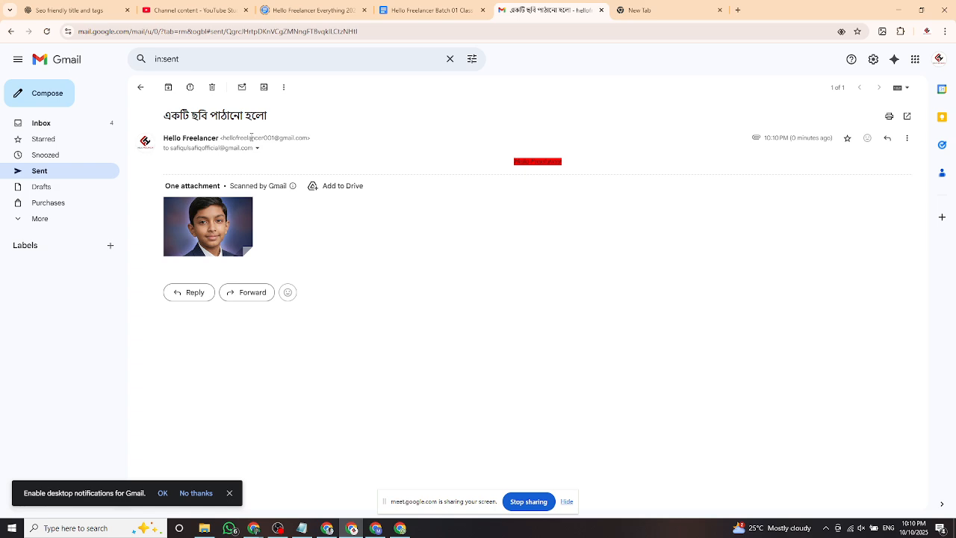
{"action": "left_click_drag", "start_coordinate": [233, 135], "coordinate": [266, 138]}
{"action": "left_click", "coordinate": [200, 150]}
{"action": "mouse_move", "coordinate": [217, 147]}
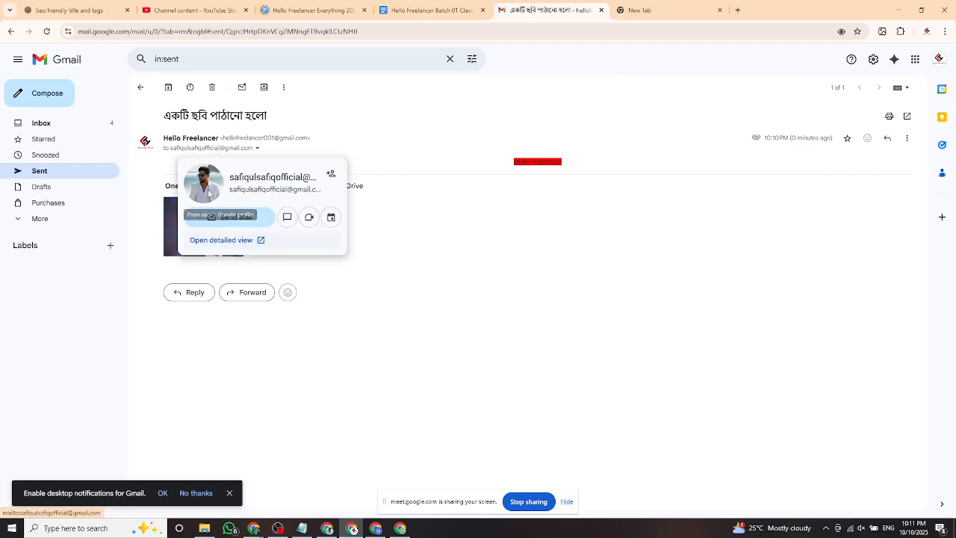
Return to the inbox and switch to the other Chrome window.
{"action": "left_click", "coordinate": [60, 174]}
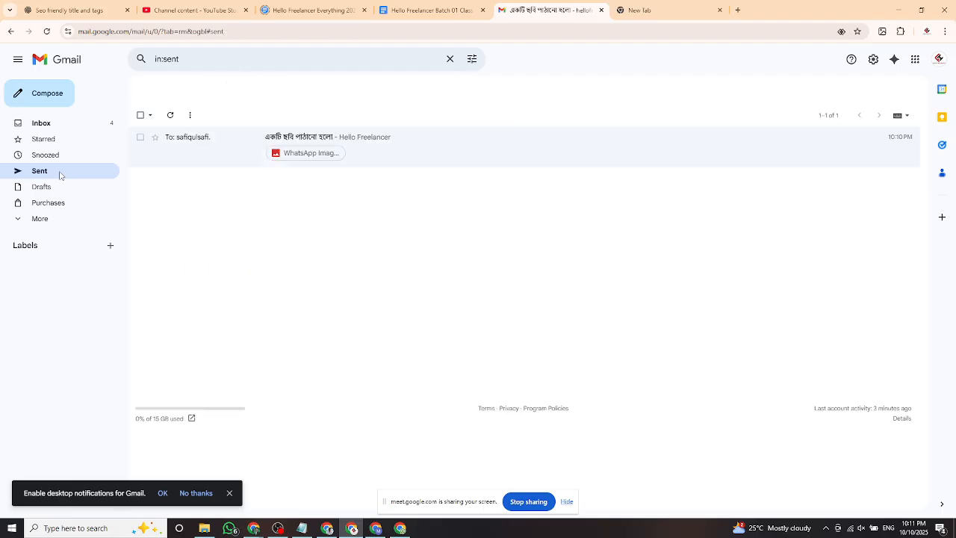
{"action": "left_click", "coordinate": [49, 126]}
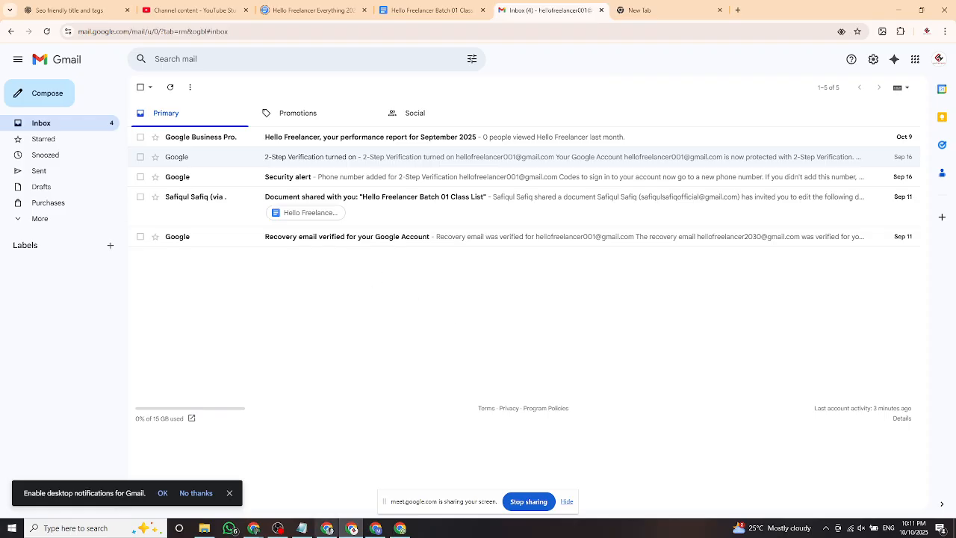
{"action": "left_click", "coordinate": [336, 522]}
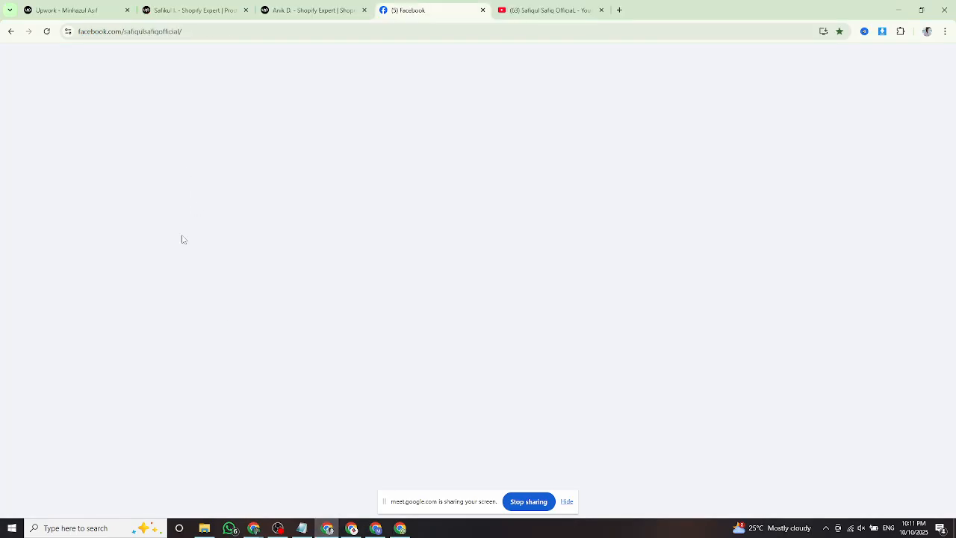
Dismiss the missed-call notice, open Gmail in a new tab and refresh the inbox.
{"action": "left_click", "coordinate": [529, 229]}
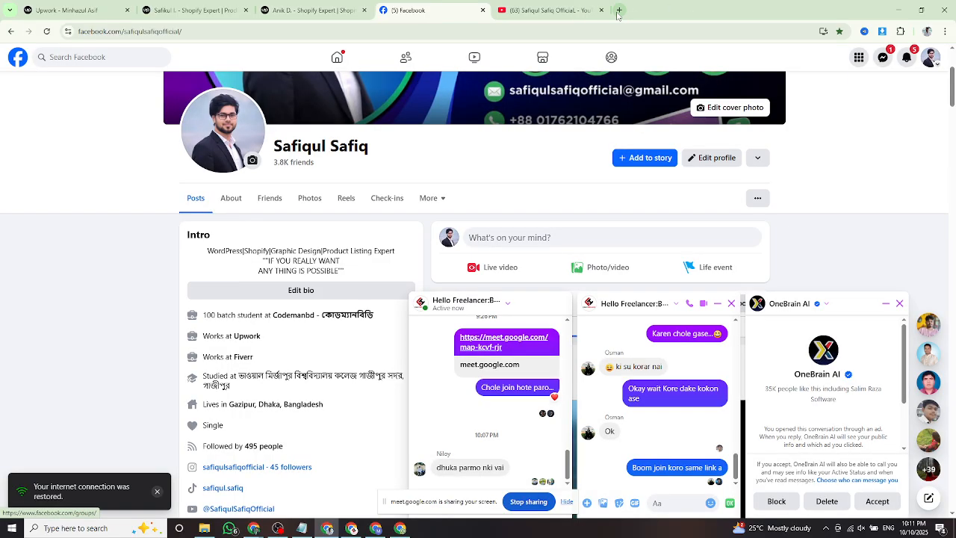
{"action": "left_click", "coordinate": [620, 10]}
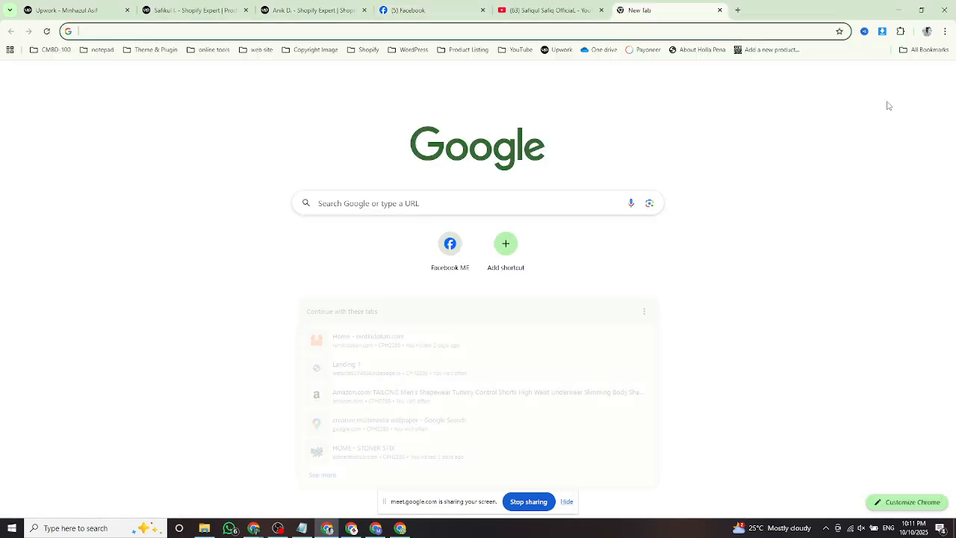
{"action": "left_click", "coordinate": [838, 82]}
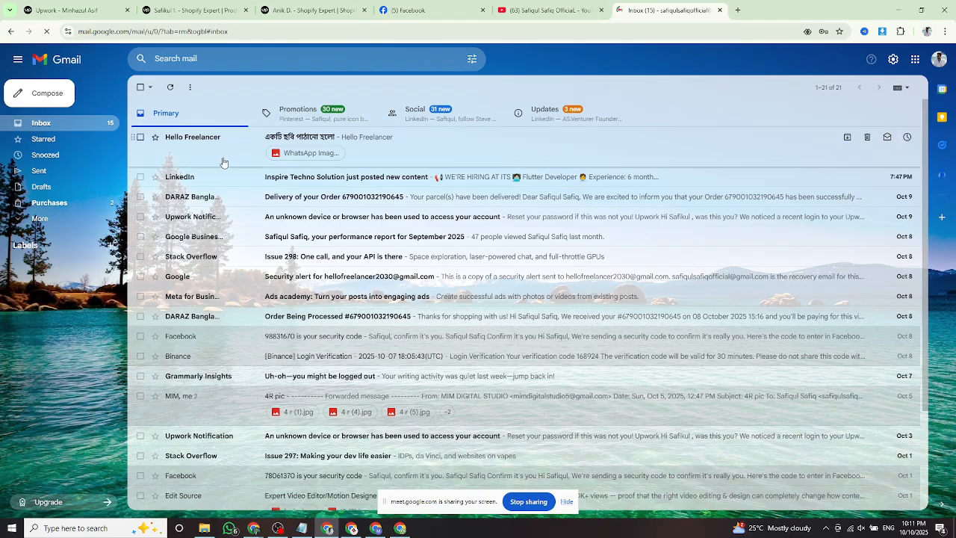
{"action": "left_click", "coordinate": [51, 127]}
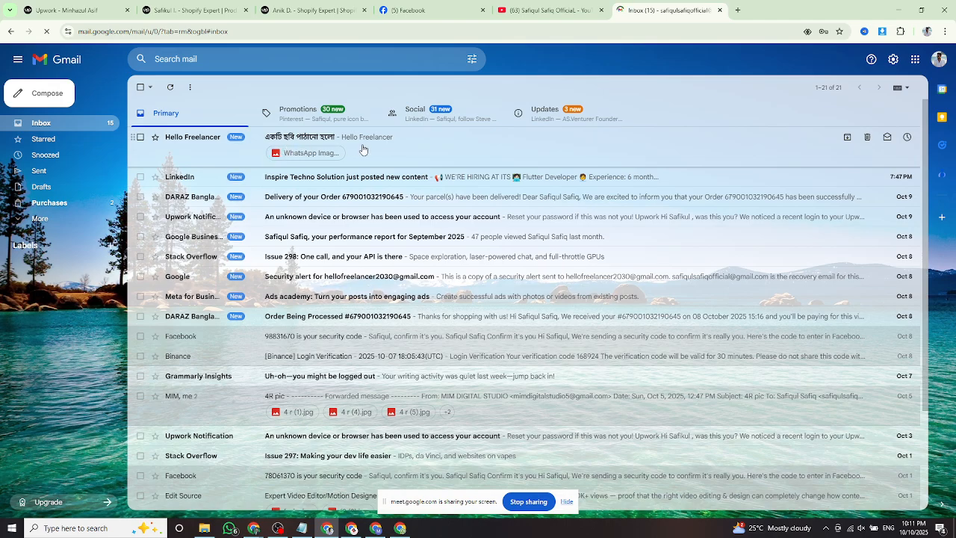
Open the Hello Freelancer picture email and view its WhatsApp photo full size.
{"action": "left_click", "coordinate": [224, 152]}
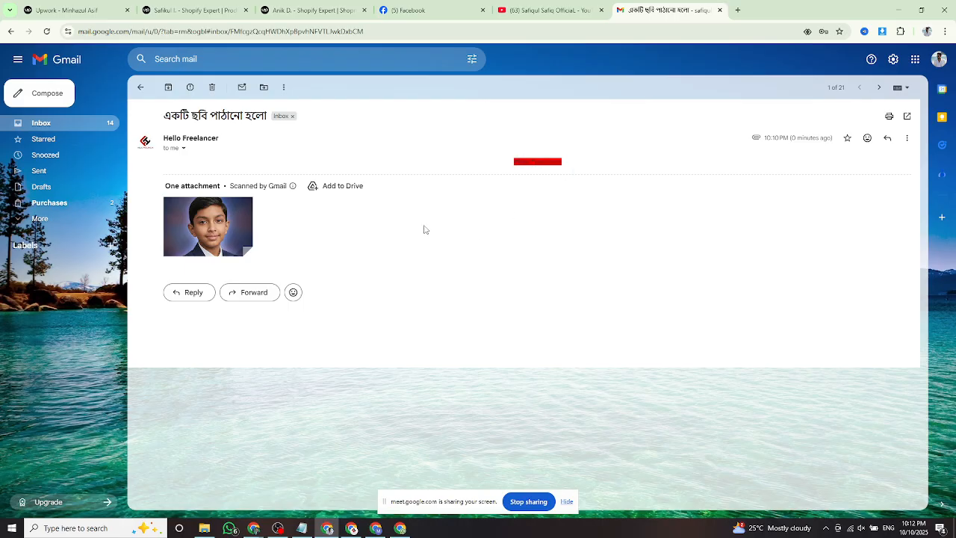
{"action": "left_click", "coordinate": [220, 222]}
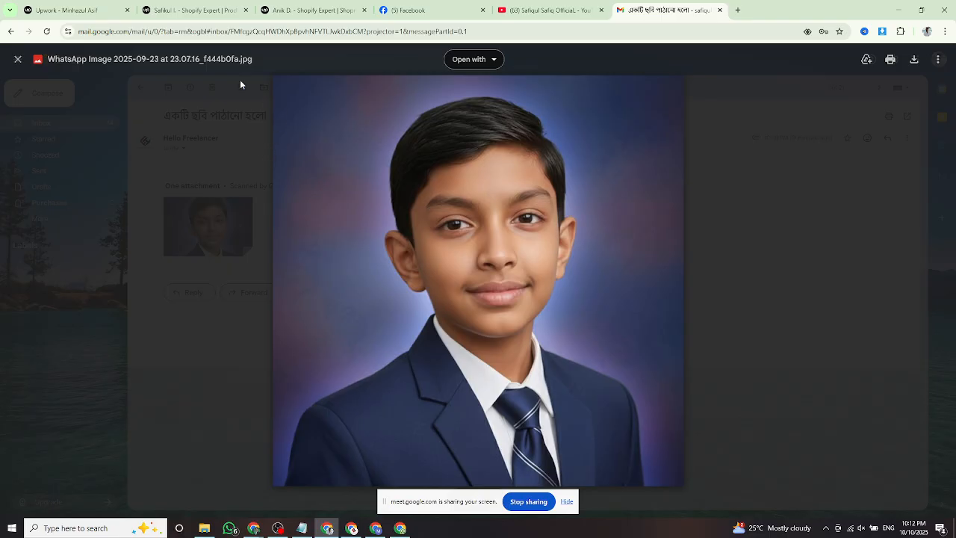
{"action": "left_click", "coordinate": [17, 59]}
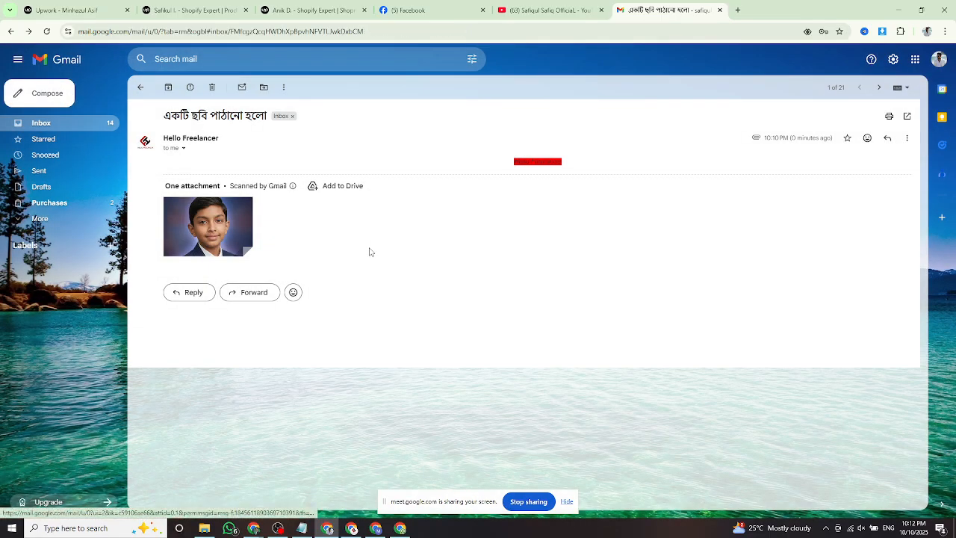
{"action": "left_click", "coordinate": [44, 93]}
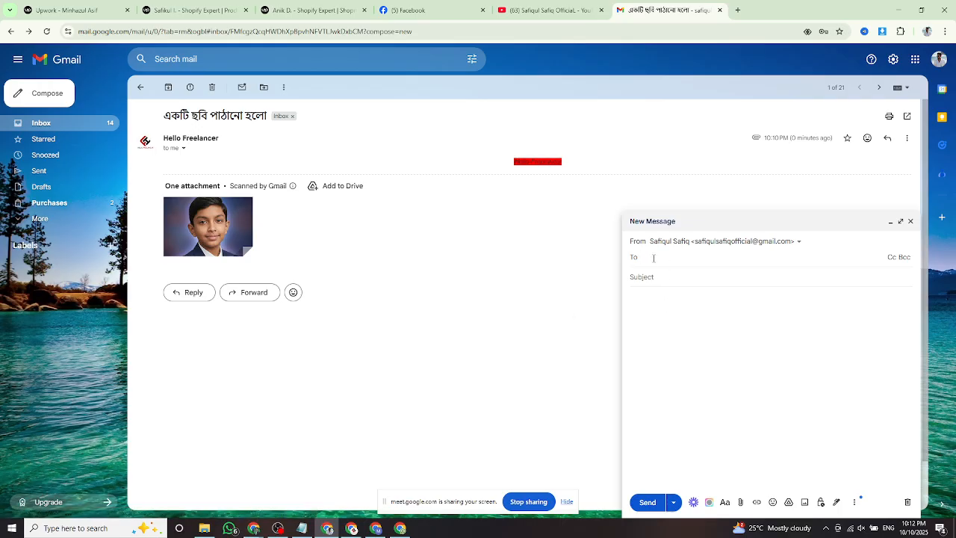
{"action": "type", "text": "hello"}
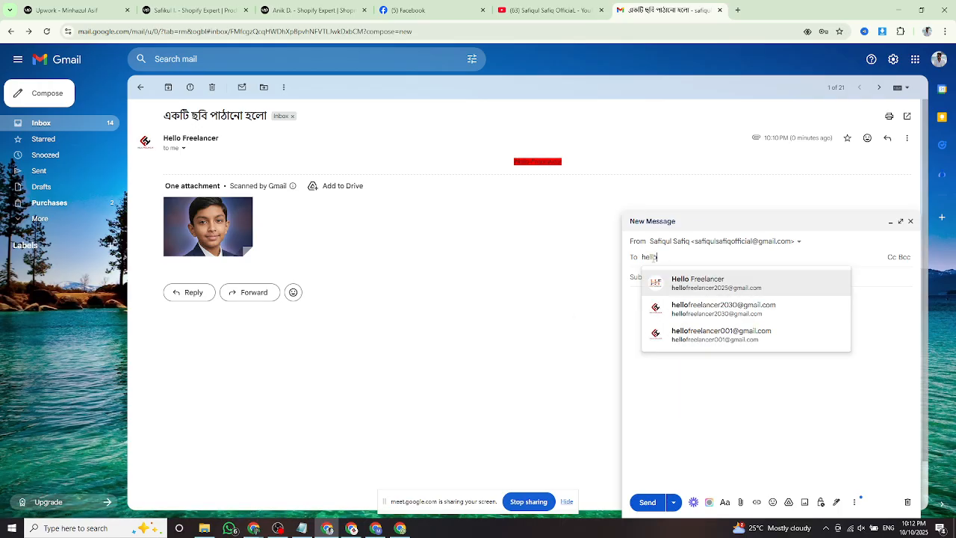
{"action": "left_click", "coordinate": [728, 338]}
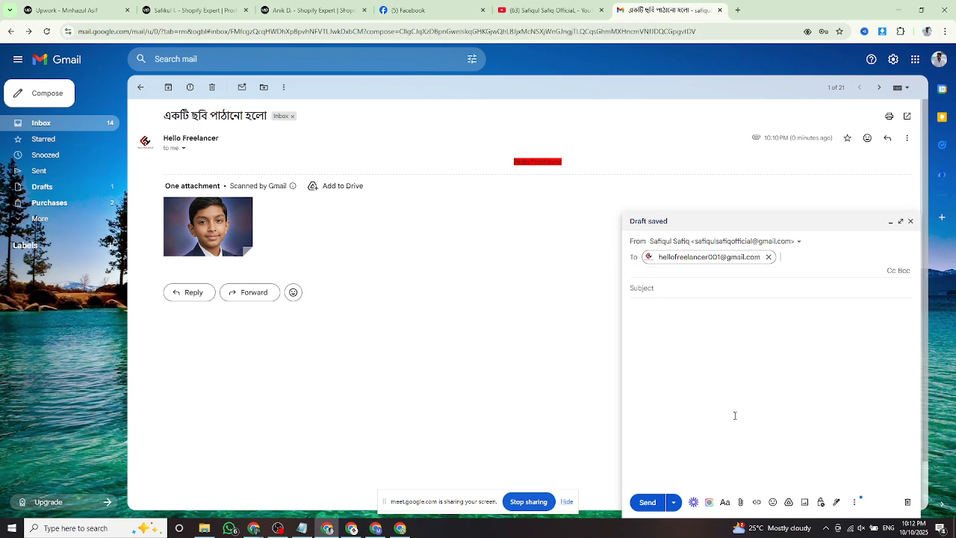
{"action": "left_click", "coordinate": [686, 380]}
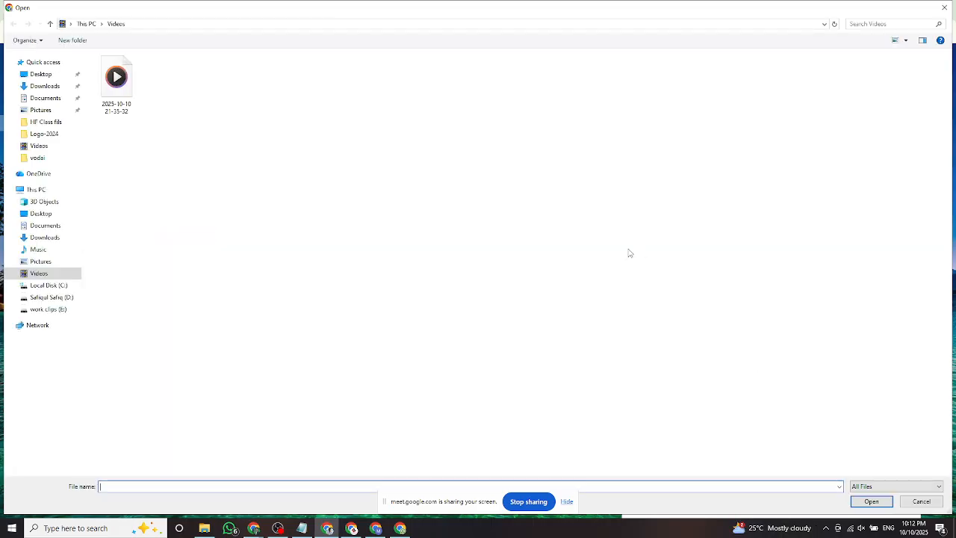
{"action": "left_click", "coordinate": [46, 86]}
{"action": "left_click", "coordinate": [724, 119]}
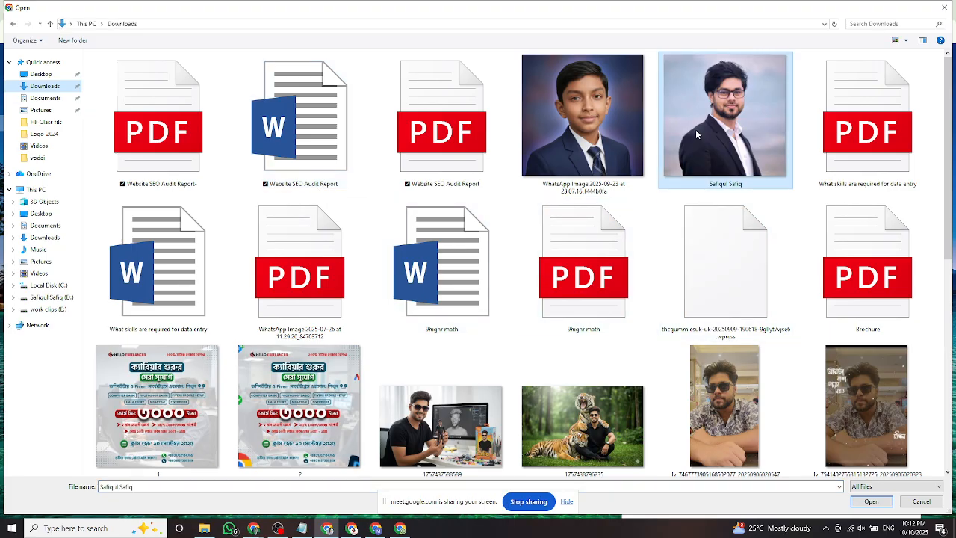
{"action": "left_click", "coordinate": [871, 501]}
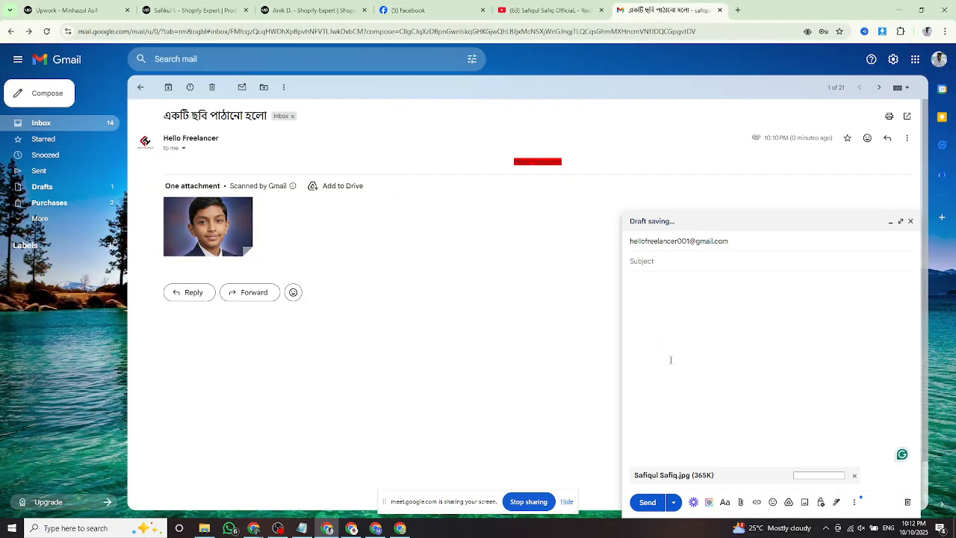
{"action": "left_click", "coordinate": [647, 502]}
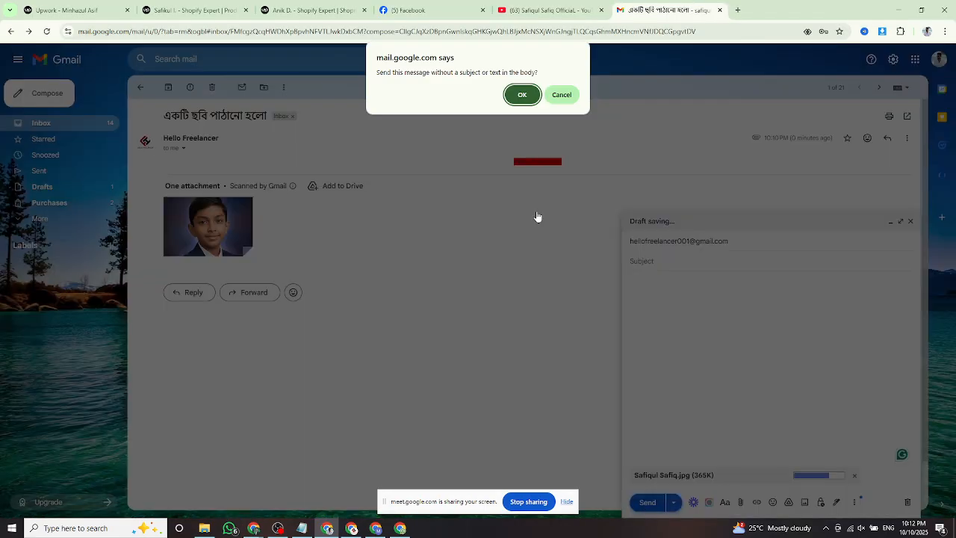
{"action": "left_click", "coordinate": [524, 95]}
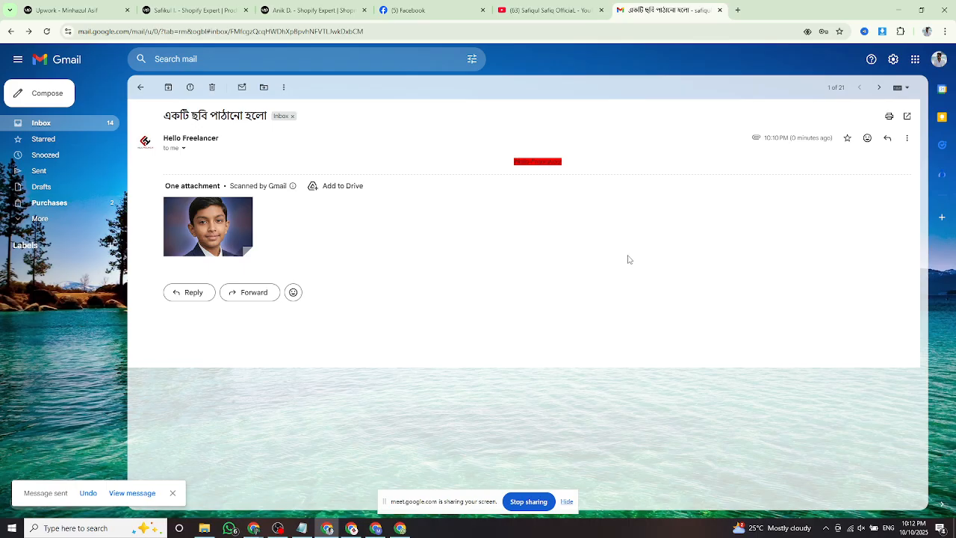
{"action": "left_click", "coordinate": [352, 529]}
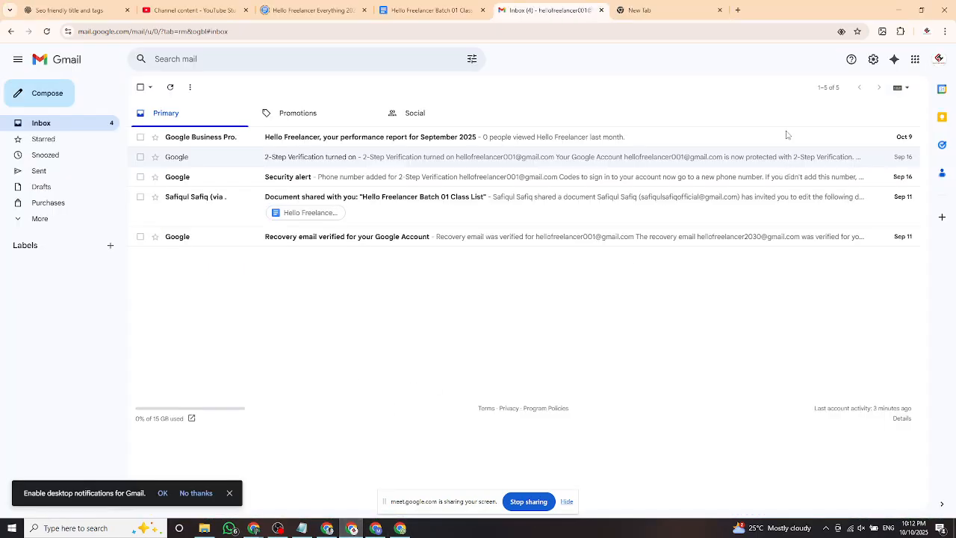
Reload the Hello Freelancer inbox and view the new no-subject email's photo.
{"action": "left_click", "coordinate": [63, 127]}
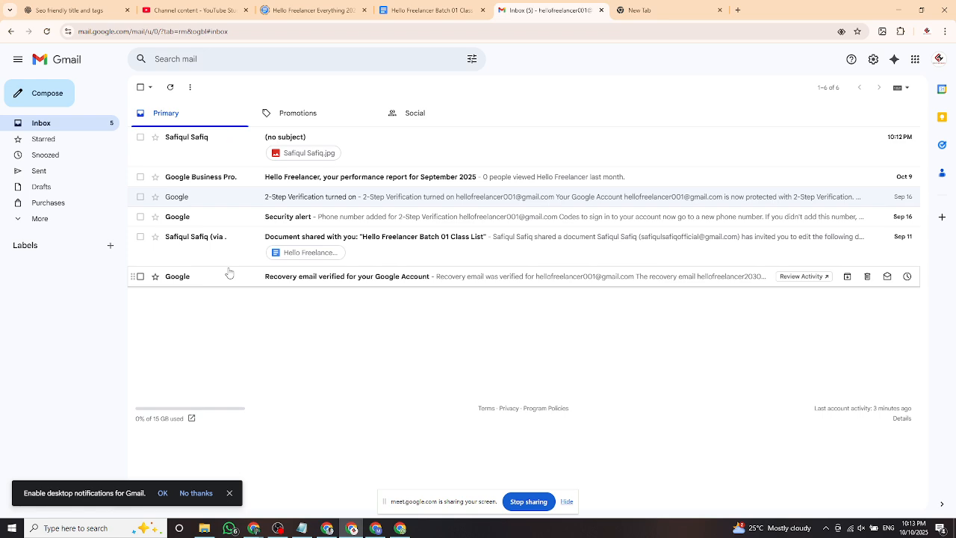
{"action": "left_click", "coordinate": [219, 152]}
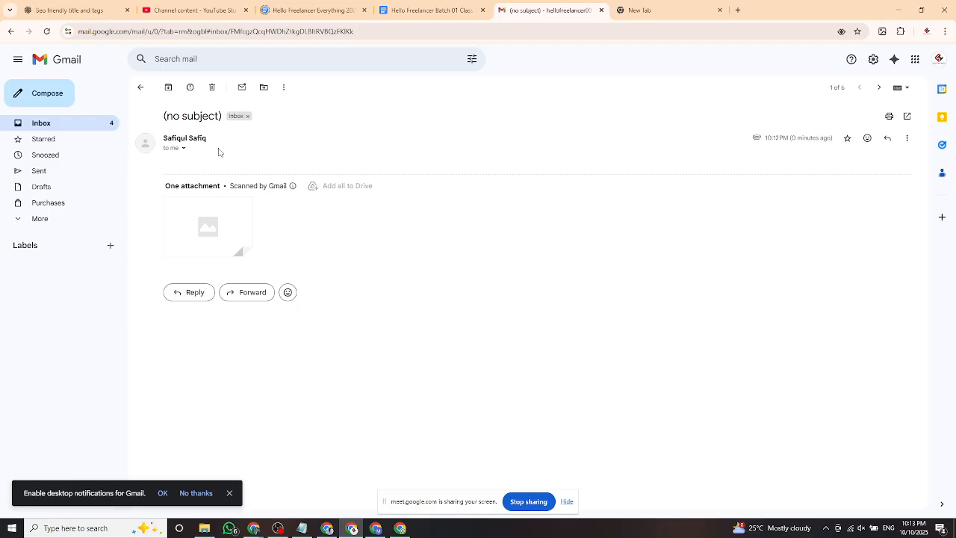
{"action": "left_click", "coordinate": [213, 221]}
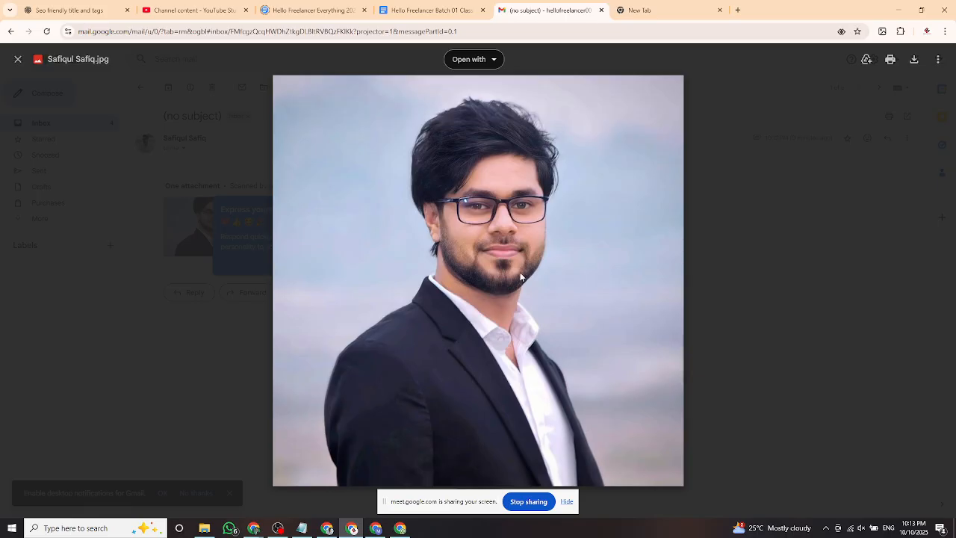
{"action": "left_click", "coordinate": [18, 59]}
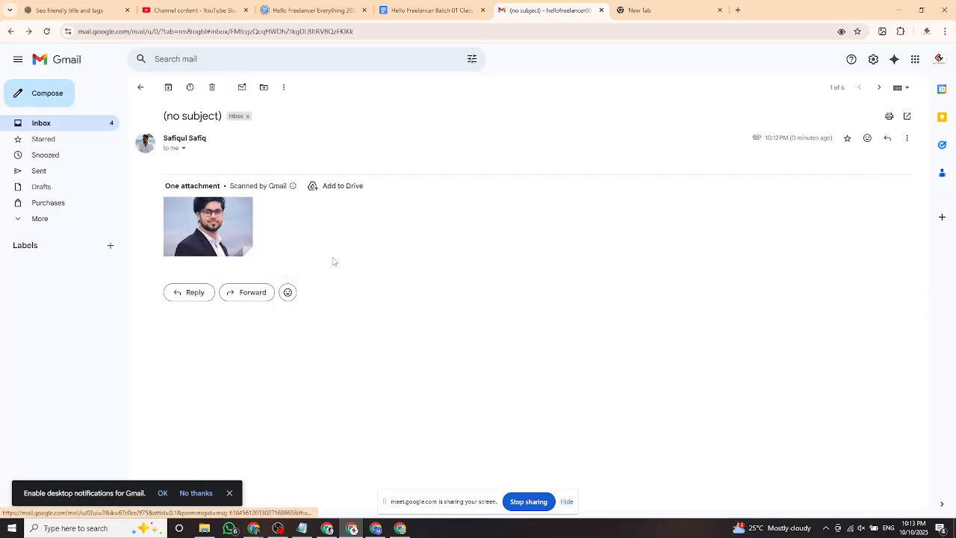
Browse the Sent, Trash and Spam folders, ending on the empty Spam folder.
{"action": "left_click", "coordinate": [41, 172]}
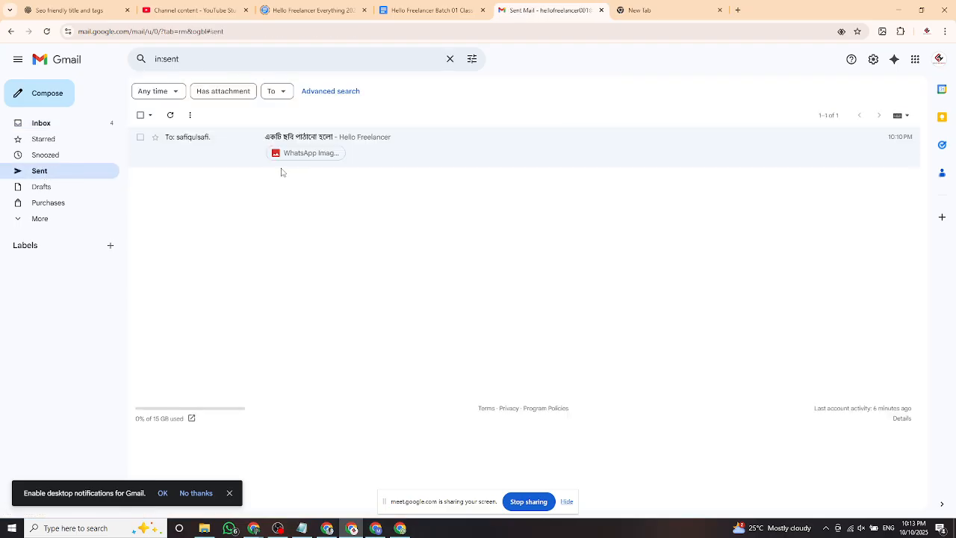
{"action": "left_click", "coordinate": [43, 123]}
{"action": "left_click", "coordinate": [30, 218]}
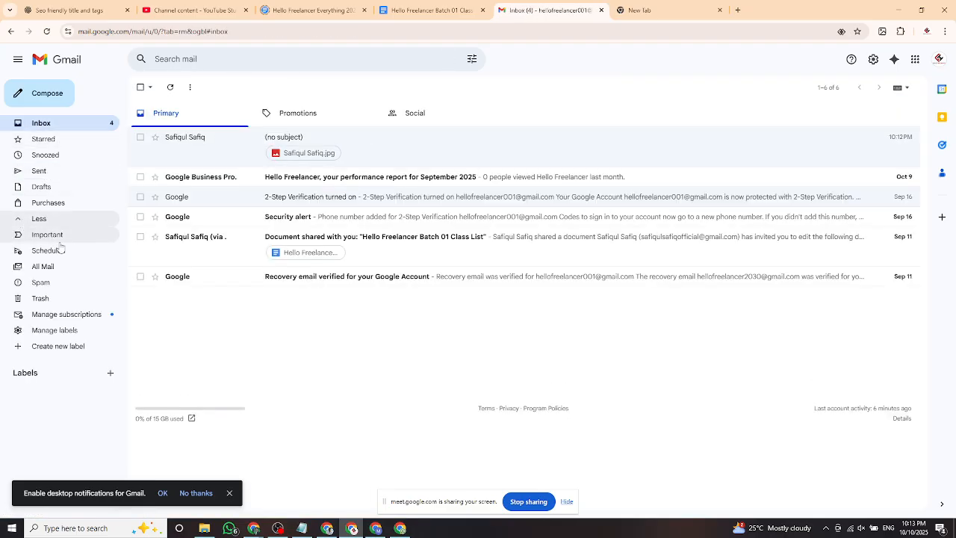
{"action": "left_click", "coordinate": [68, 298]}
{"action": "left_click", "coordinate": [64, 284]}
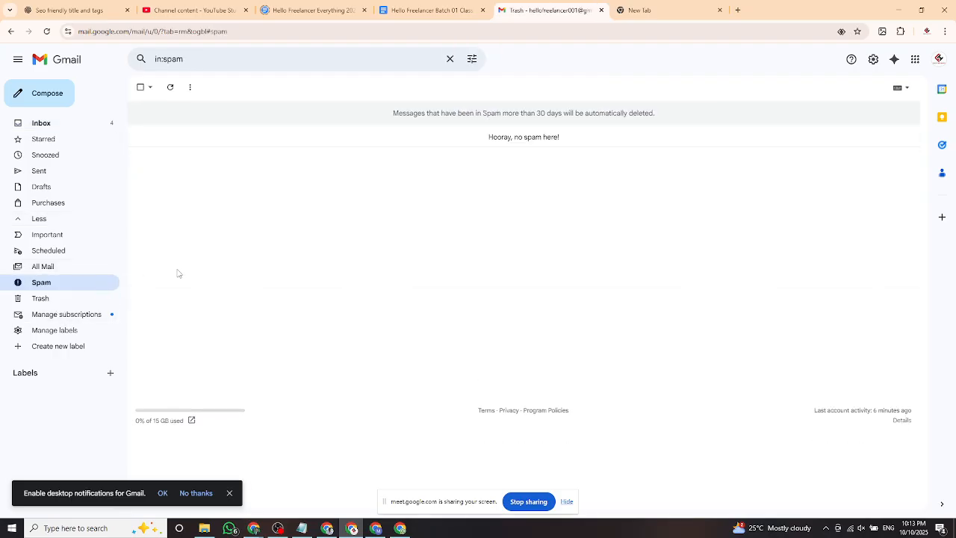
{"action": "left_click", "coordinate": [79, 125]}
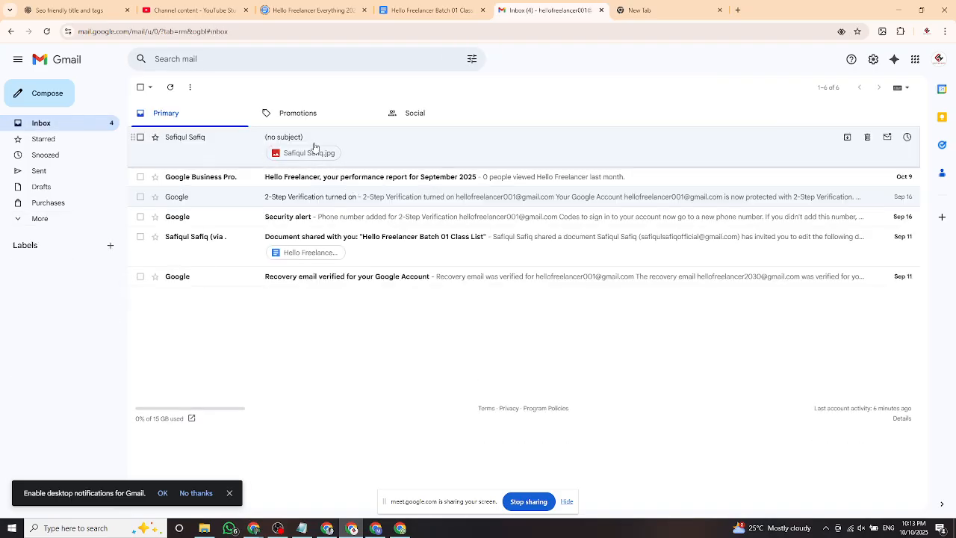
{"action": "left_click", "coordinate": [21, 219]}
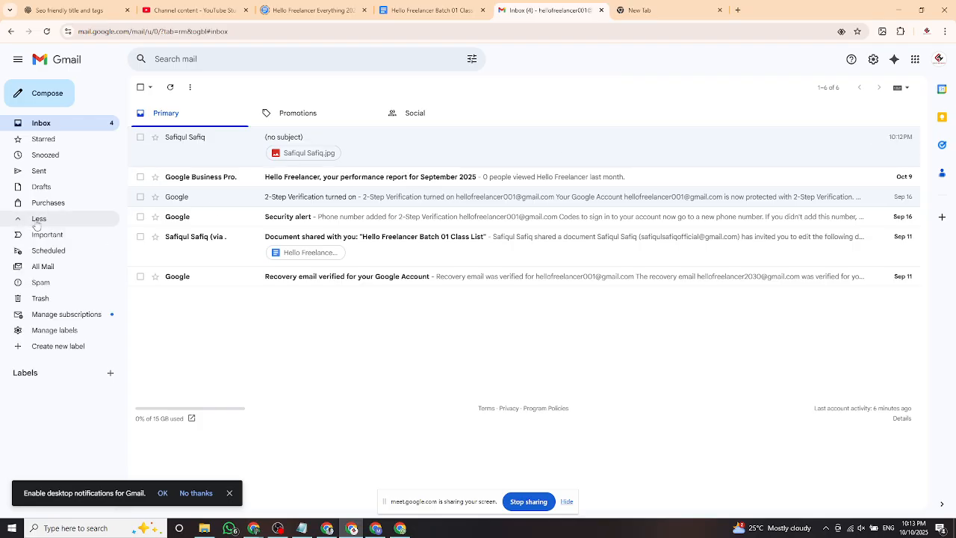
{"action": "left_click", "coordinate": [47, 285]}
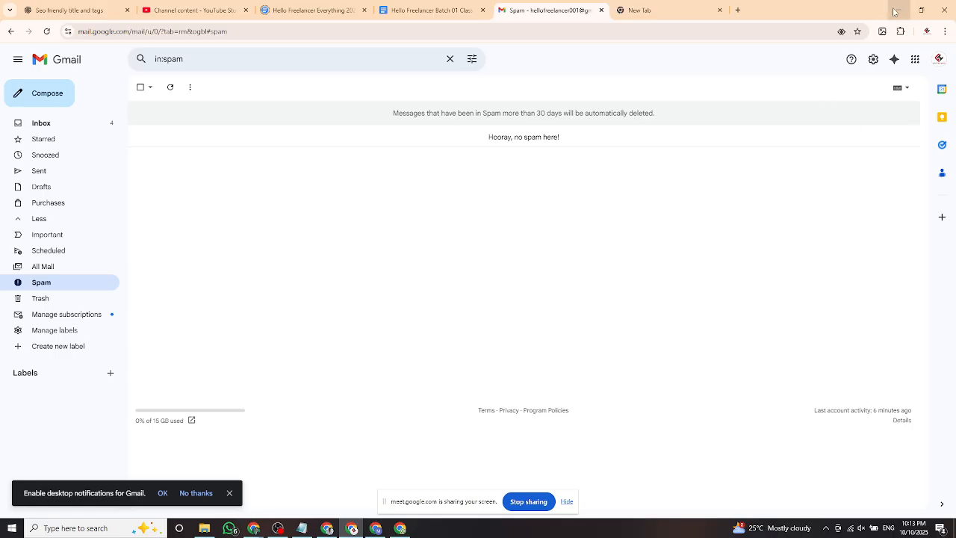
In the other window, browse the Copyright Image, Shopify and WordPress bookmark folders.
{"action": "left_click", "coordinate": [657, 16]}
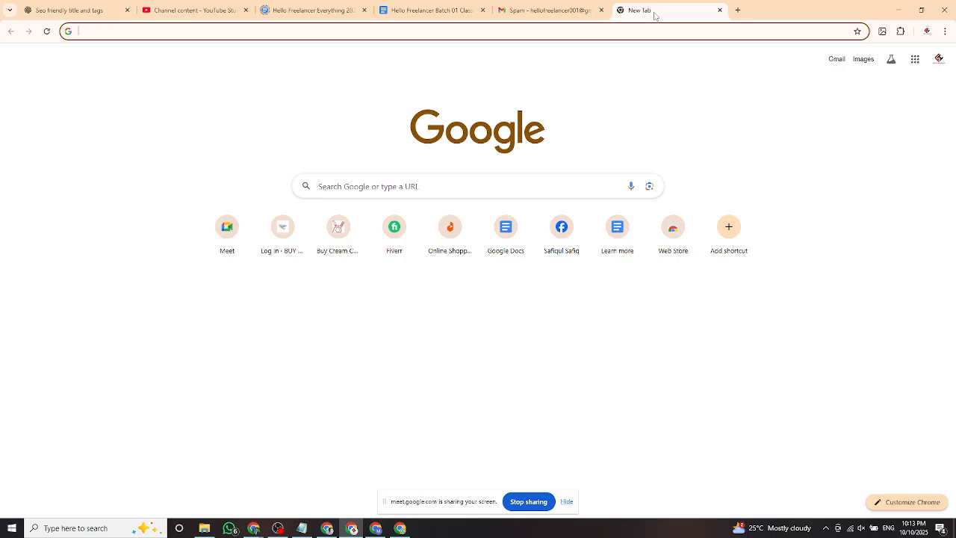
{"action": "left_click", "coordinate": [738, 10]}
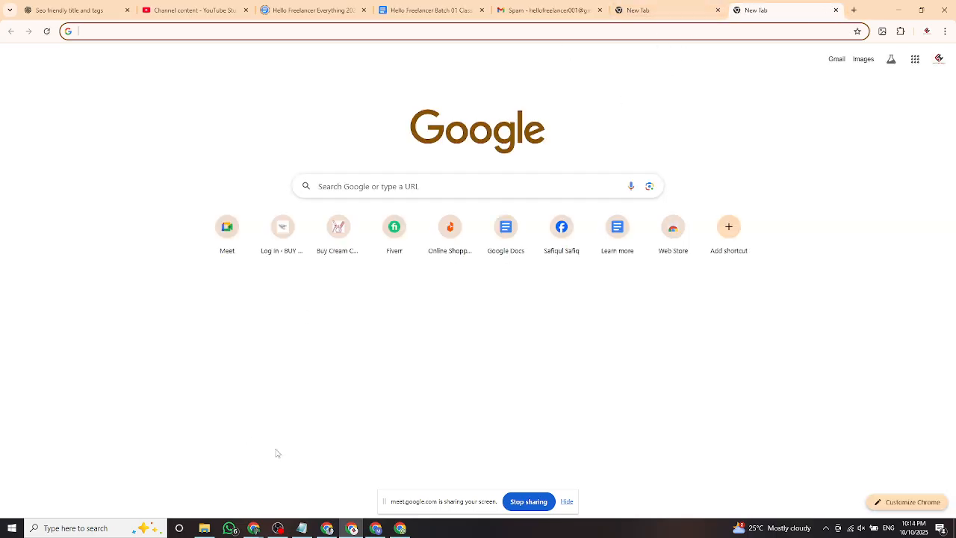
{"action": "left_click", "coordinate": [327, 528]}
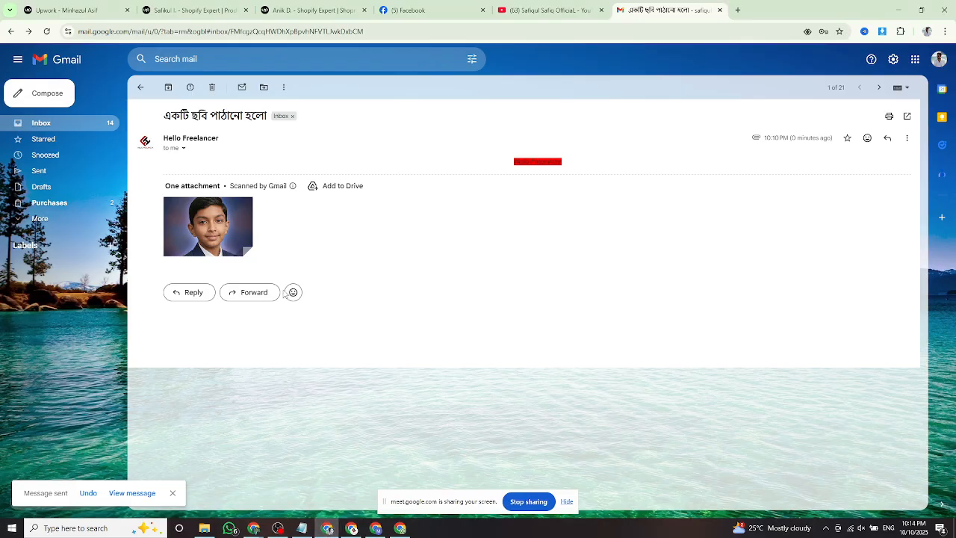
{"action": "left_click", "coordinate": [739, 9]}
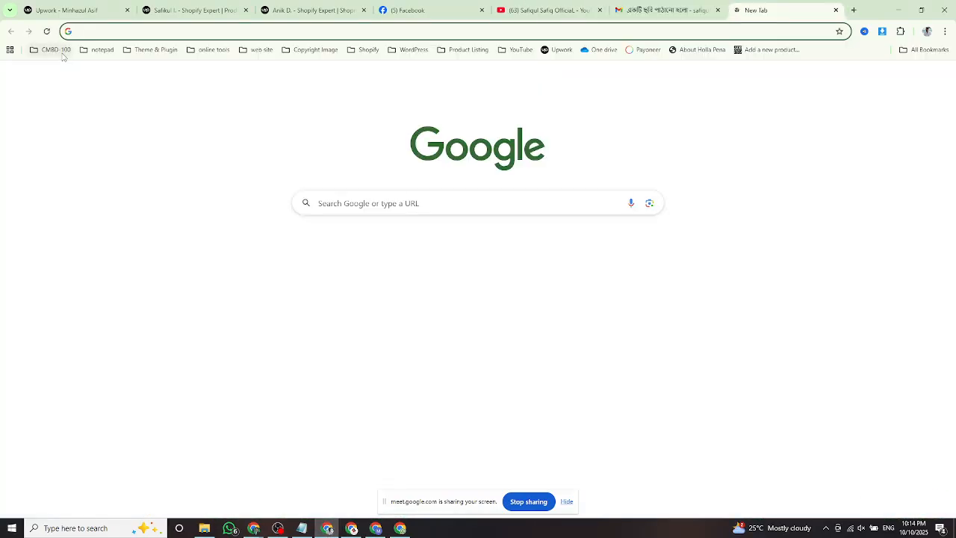
{"action": "left_click", "coordinate": [52, 50]}
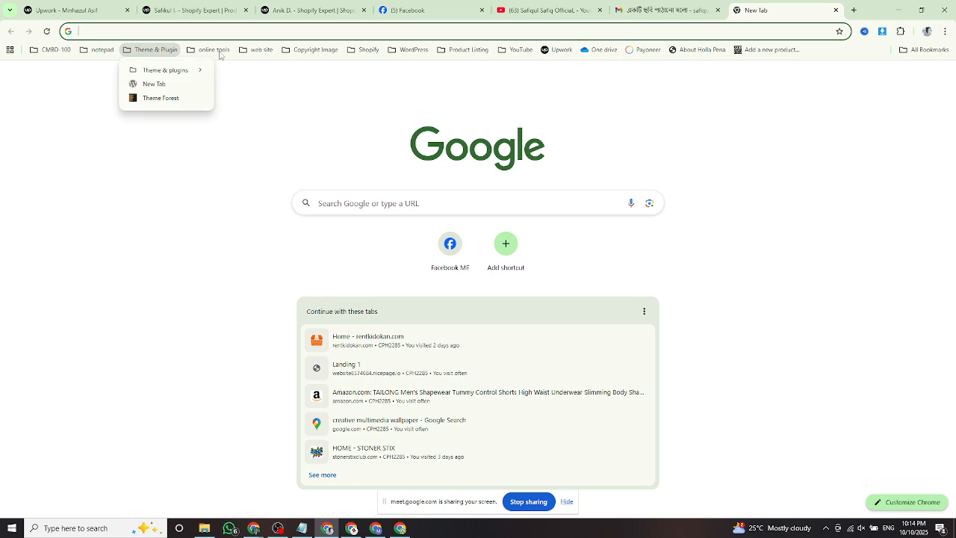
{"action": "mouse_move", "coordinate": [219, 54]}
{"action": "left_click", "coordinate": [271, 55]}
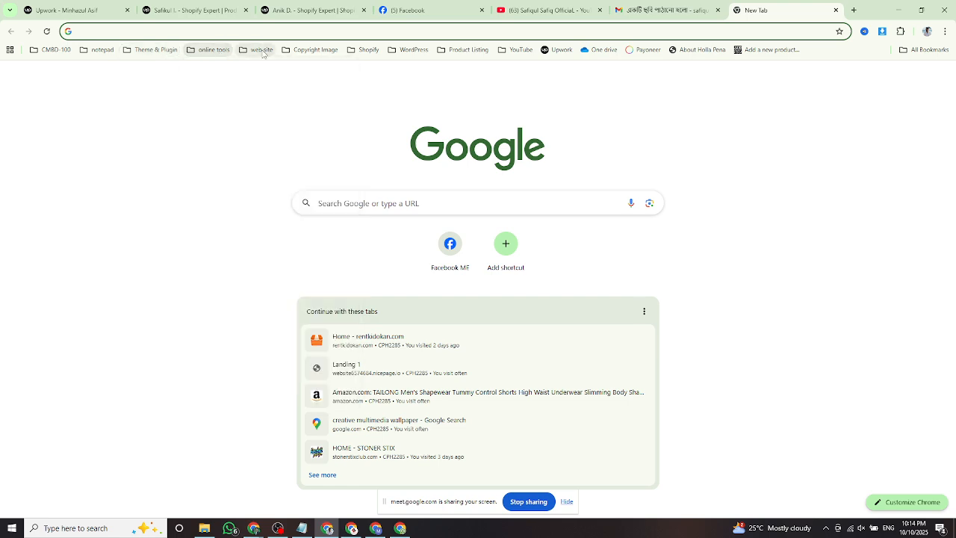
{"action": "left_click", "coordinate": [320, 55]}
{"action": "mouse_move", "coordinate": [364, 55]}
{"action": "left_click", "coordinate": [402, 52]}
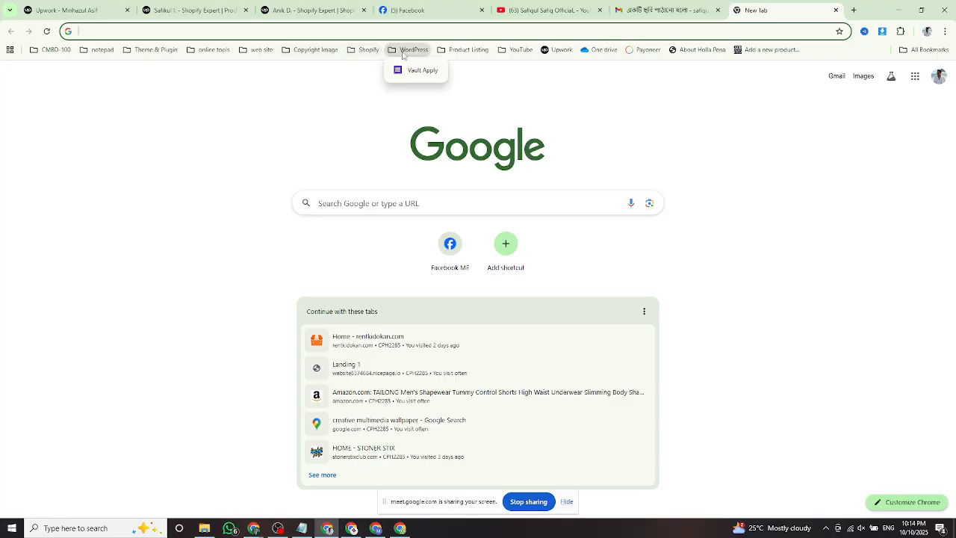
{"action": "mouse_move", "coordinate": [451, 54]}
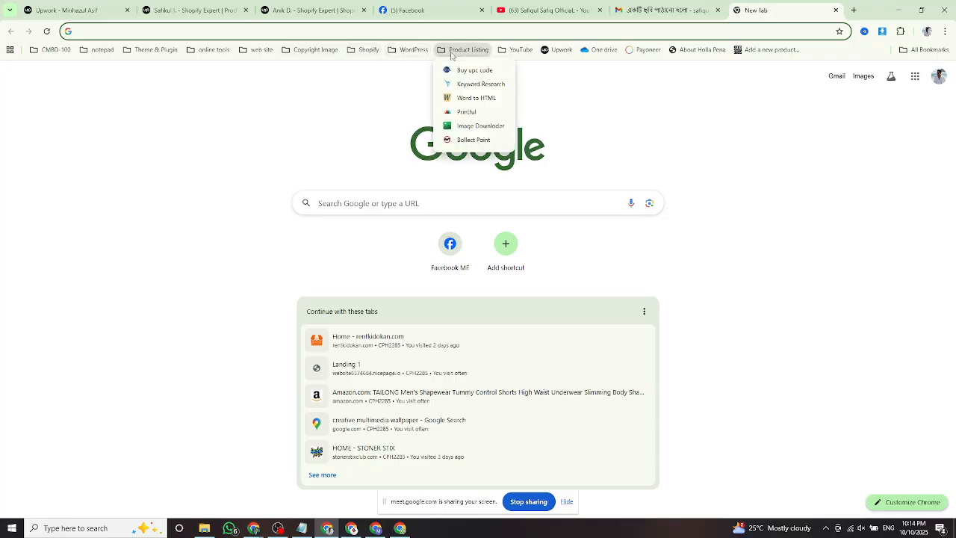
{"action": "left_click", "coordinate": [515, 53]}
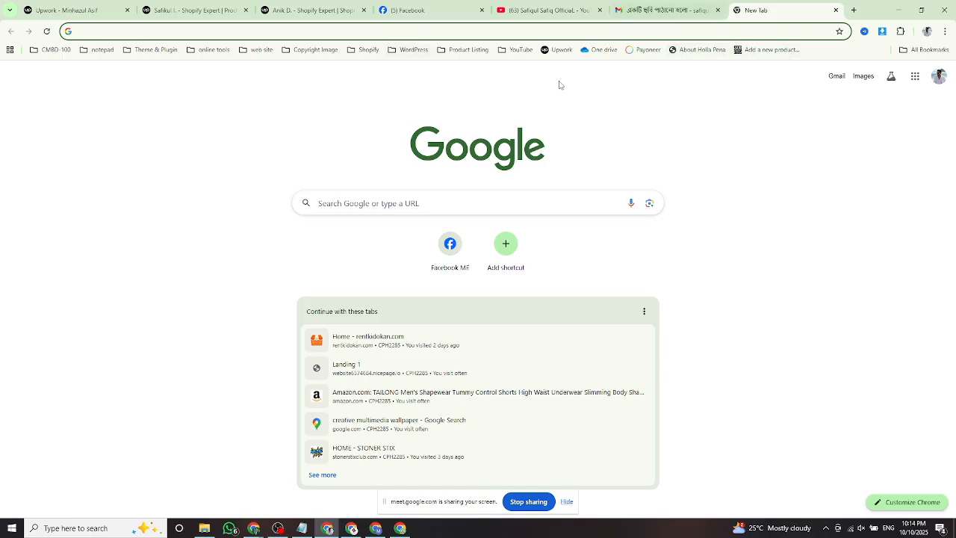
Back in the first window, open YouTube from the new-tab search suggestions.
{"action": "left_click", "coordinate": [352, 528]}
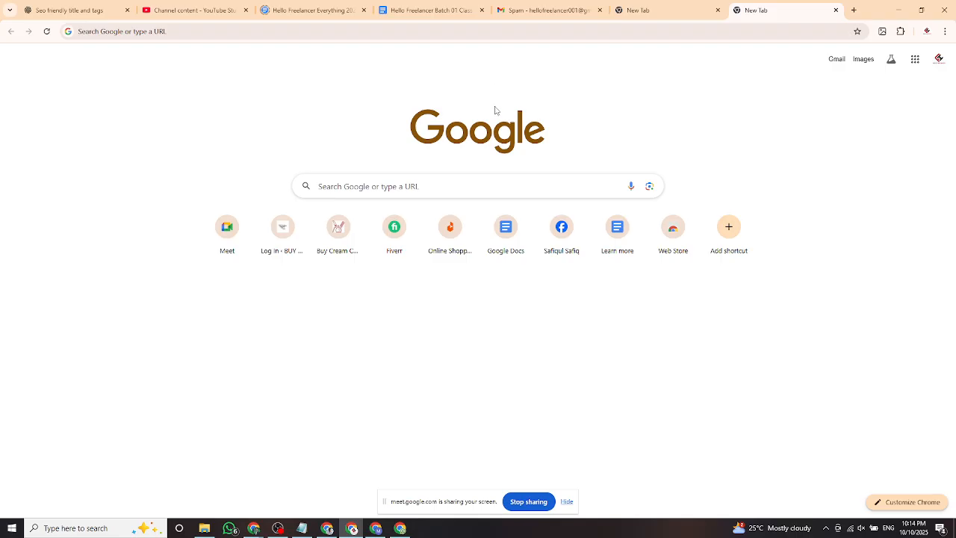
{"action": "left_click", "coordinate": [400, 185]}
{"action": "left_click", "coordinate": [340, 212]}
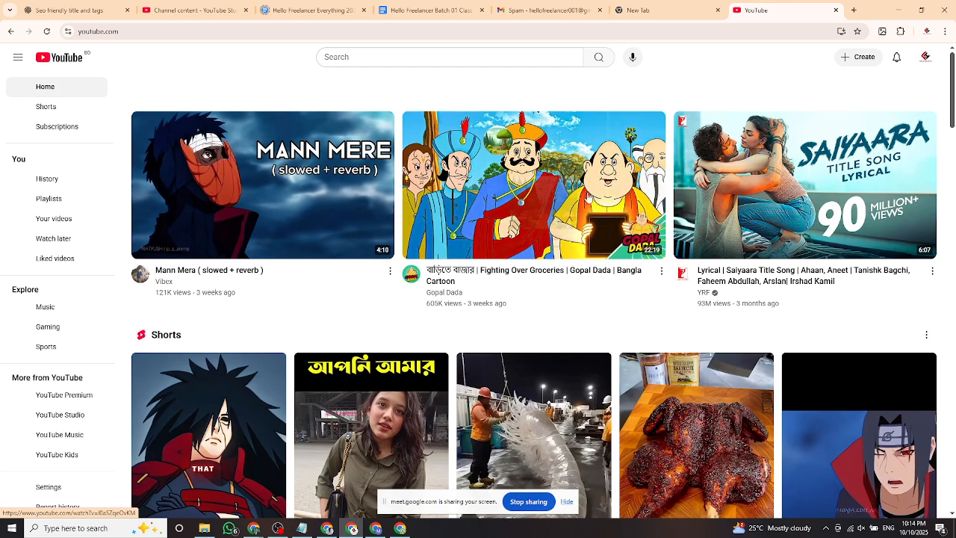
{"action": "left_click", "coordinate": [391, 58]}
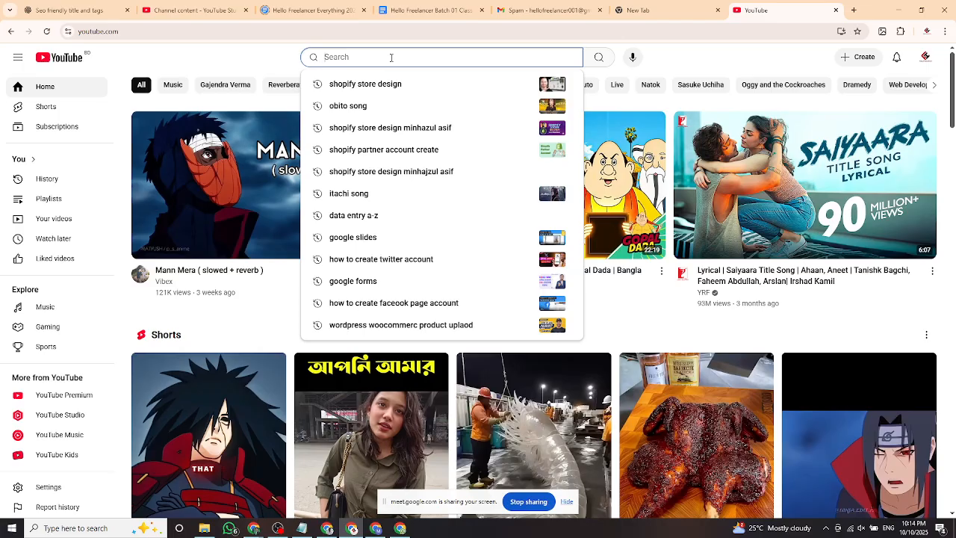
Search YouTube for 'office work in computer' and open the Computer Office Application Course A to Z playlist.
{"action": "type", "text": "office wo"}
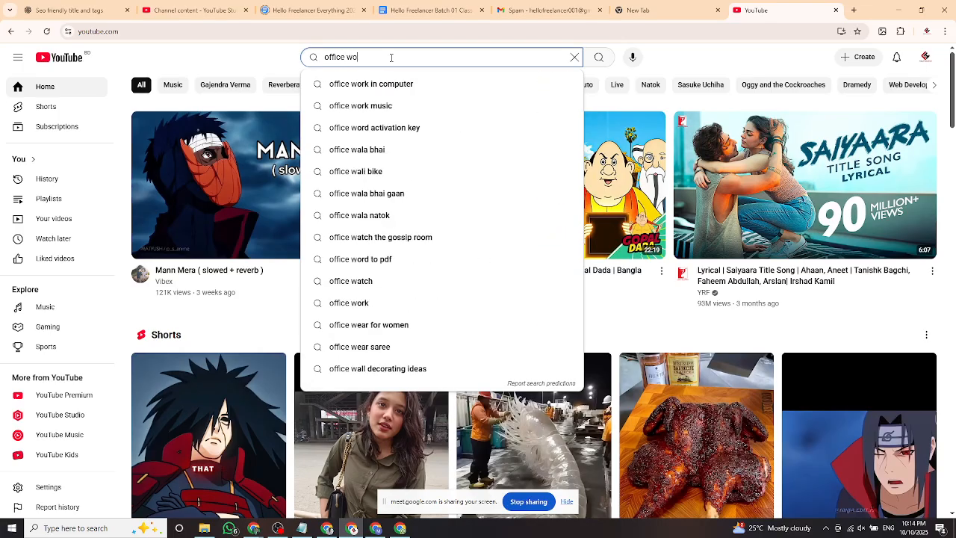
{"action": "type", "text": "rk"}
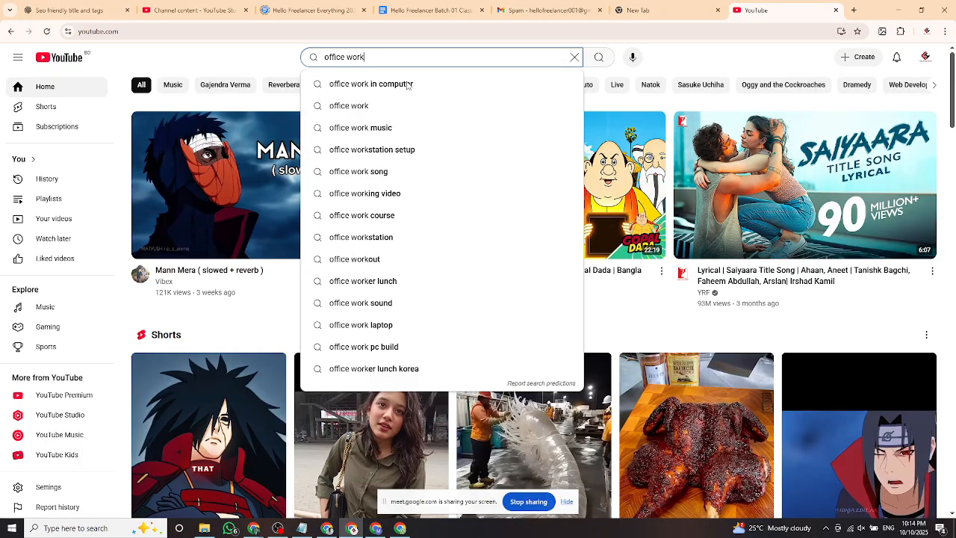
{"action": "left_click", "coordinate": [408, 85]}
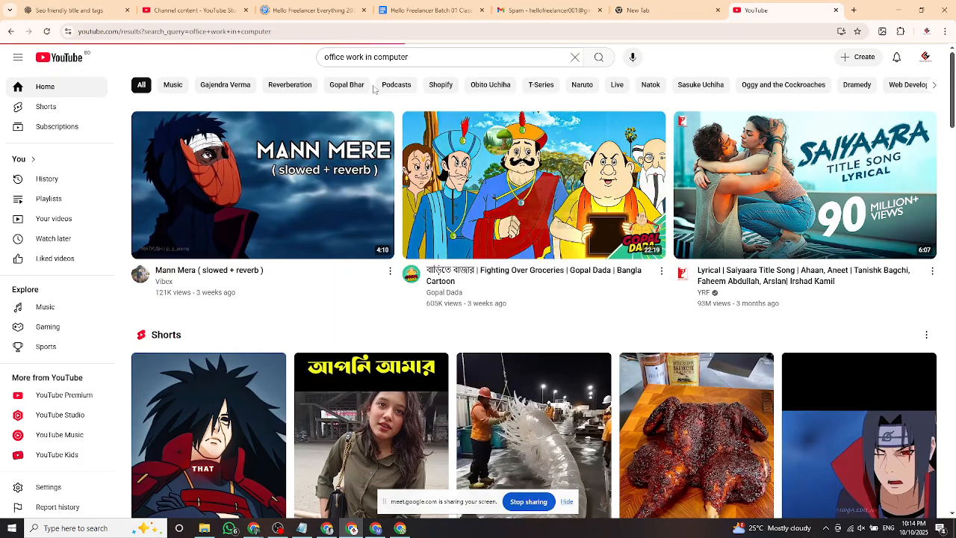
{"action": "scroll", "coordinate": [459, 345], "scroll_direction": "down", "scroll_amount": 1}
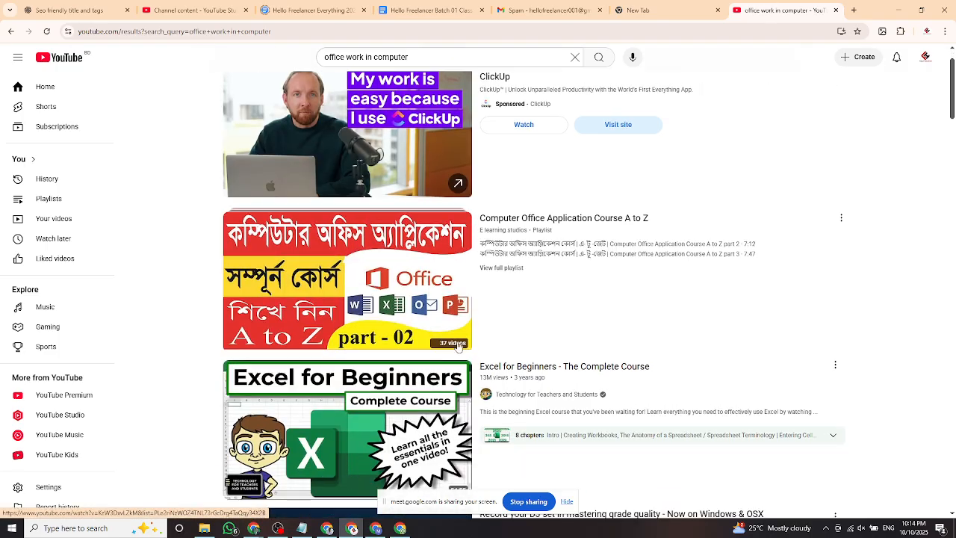
{"action": "left_click", "coordinate": [860, 528]}
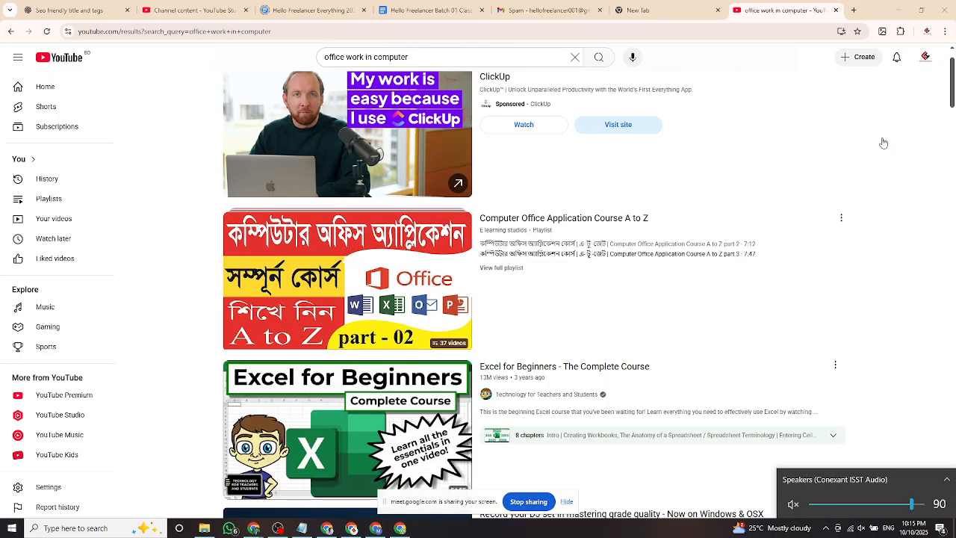
{"action": "scroll", "coordinate": [795, 194], "scroll_direction": "up", "scroll_amount": 1}
{"action": "scroll", "coordinate": [795, 195], "scroll_direction": "down", "scroll_amount": 1}
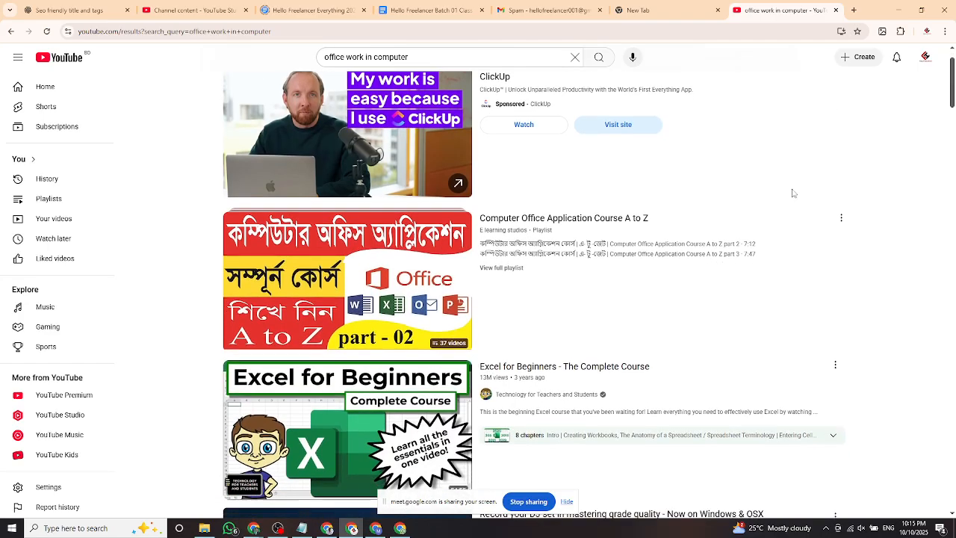
{"action": "left_click", "coordinate": [388, 278]}
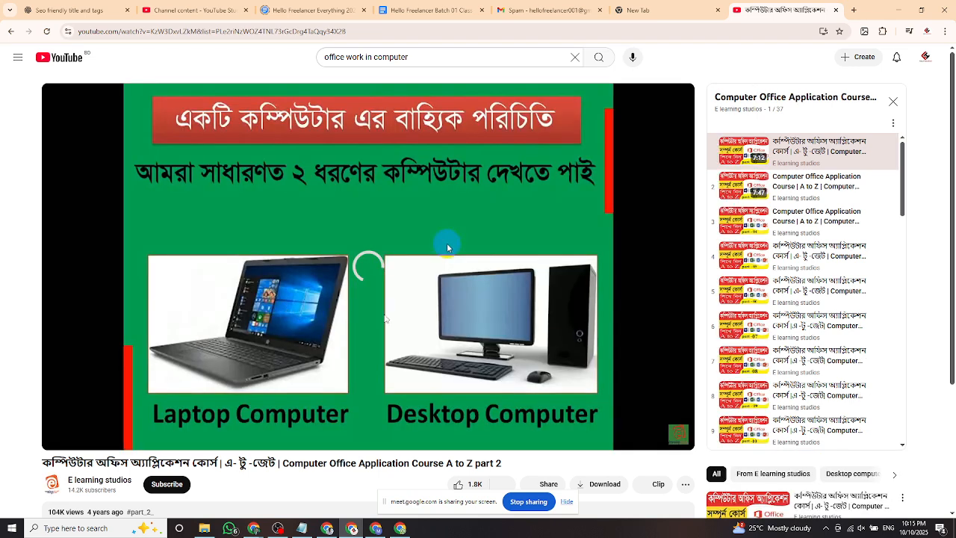
Copy the course video's URL from the address bar.
{"action": "left_click", "coordinate": [344, 294]}
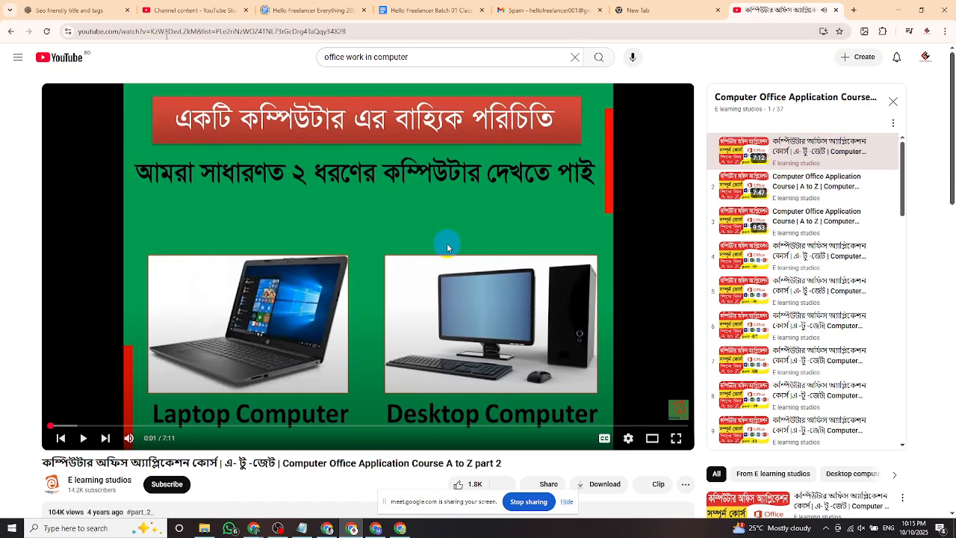
{"action": "left_click", "coordinate": [165, 32]}
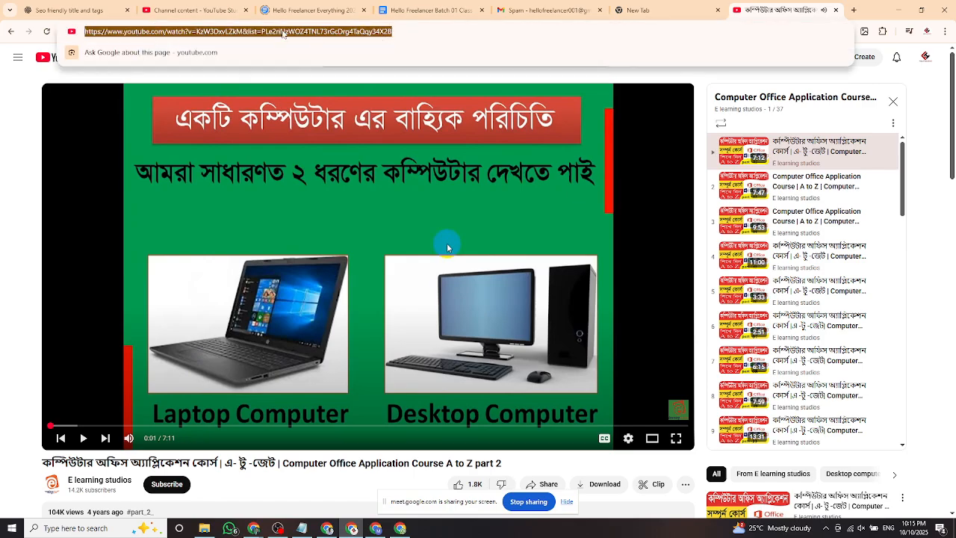
{"action": "right_click", "coordinate": [282, 32]}
{"action": "key", "text": "Down"}
{"action": "key", "text": "Down"}
{"action": "key", "text": "Down"}
{"action": "key", "text": "Return"}
{"action": "left_click", "coordinate": [362, 294]}
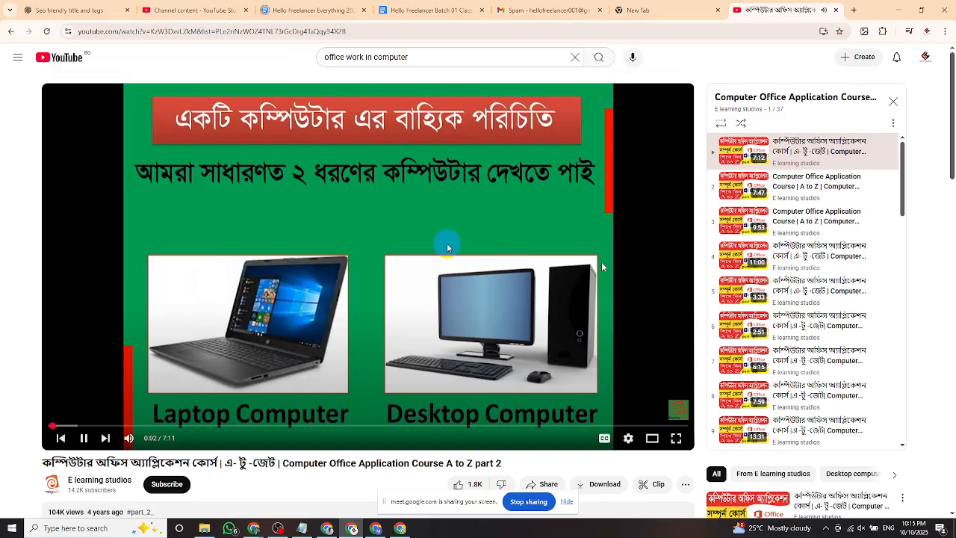
Scroll the playlist panel and pause the video at 0:15.
{"action": "scroll", "coordinate": [782, 269], "scroll_direction": "down", "scroll_amount": 5}
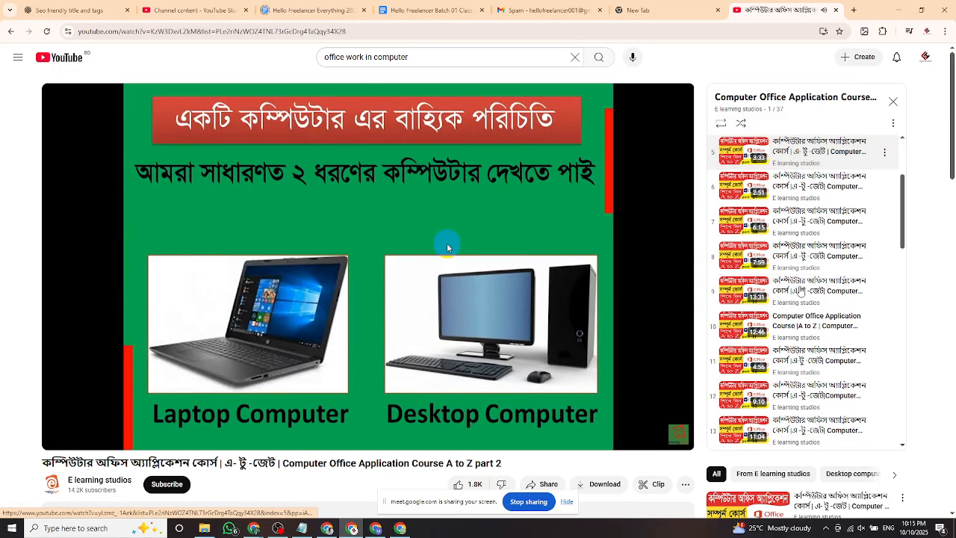
{"action": "scroll", "coordinate": [785, 310], "scroll_direction": "down", "scroll_amount": 5}
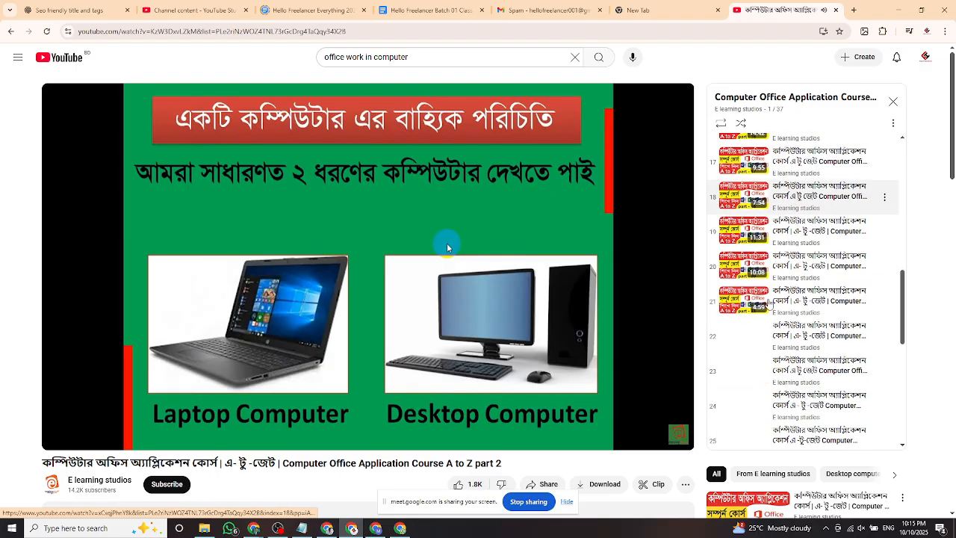
{"action": "scroll", "coordinate": [773, 313], "scroll_direction": "down", "scroll_amount": 3}
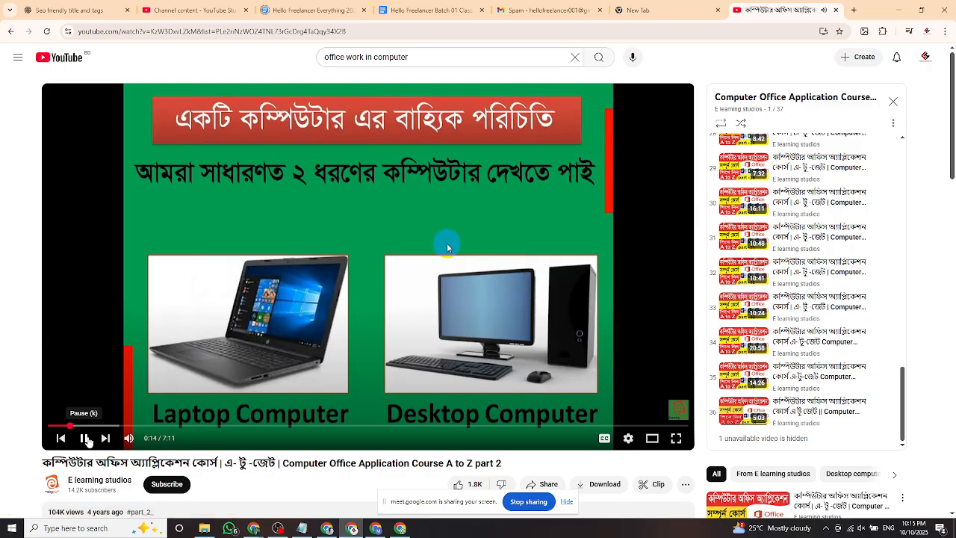
{"action": "left_click", "coordinate": [86, 439]}
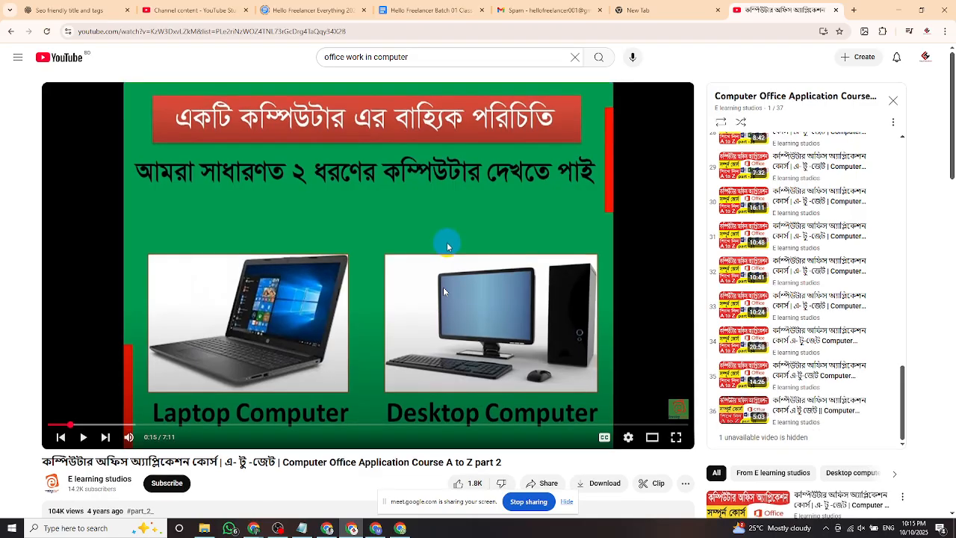
{"action": "scroll", "coordinate": [443, 291], "scroll_direction": "down", "scroll_amount": 2}
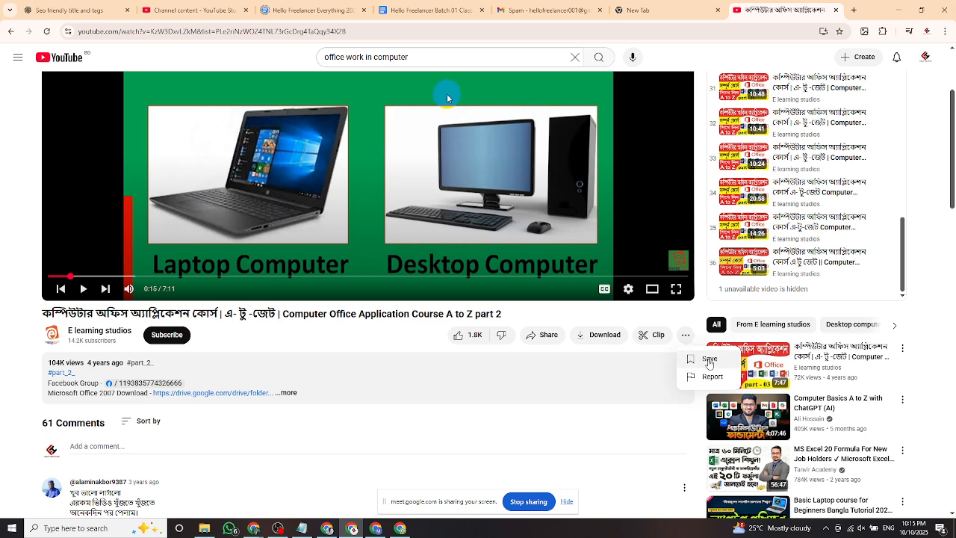
Create a new private playlist named 'Word File' containing the course video.
{"action": "left_click", "coordinate": [709, 361]}
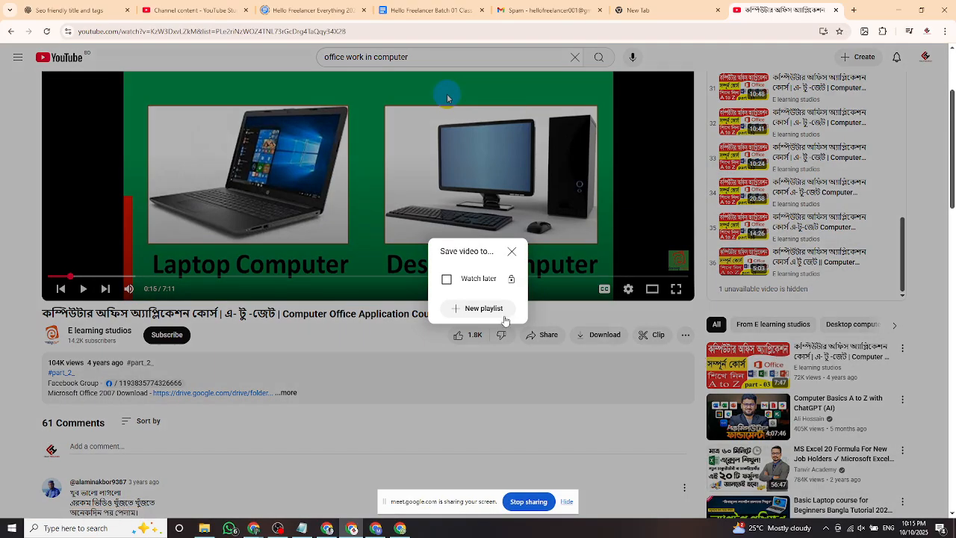
{"action": "left_click", "coordinate": [467, 309]}
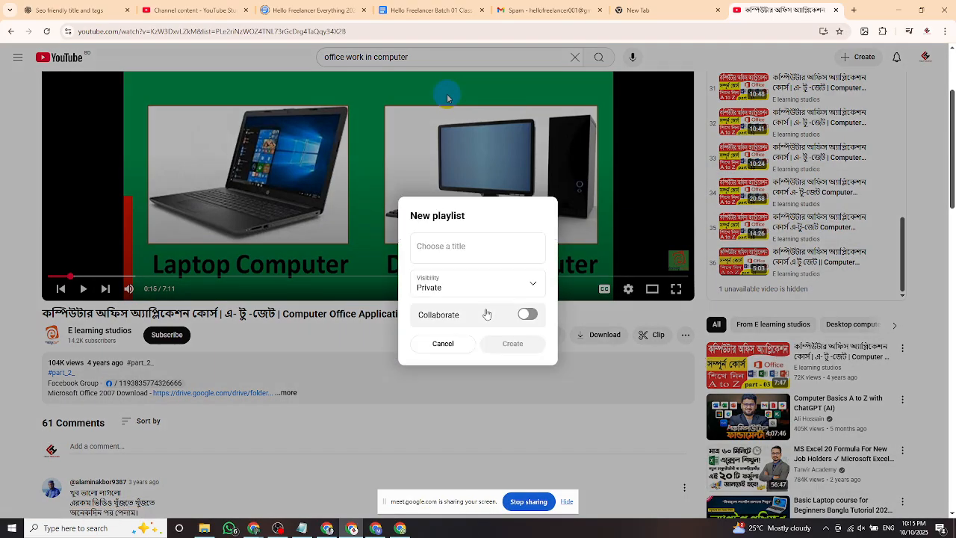
{"action": "left_click", "coordinate": [438, 254]}
{"action": "type", "text": "Wo"}
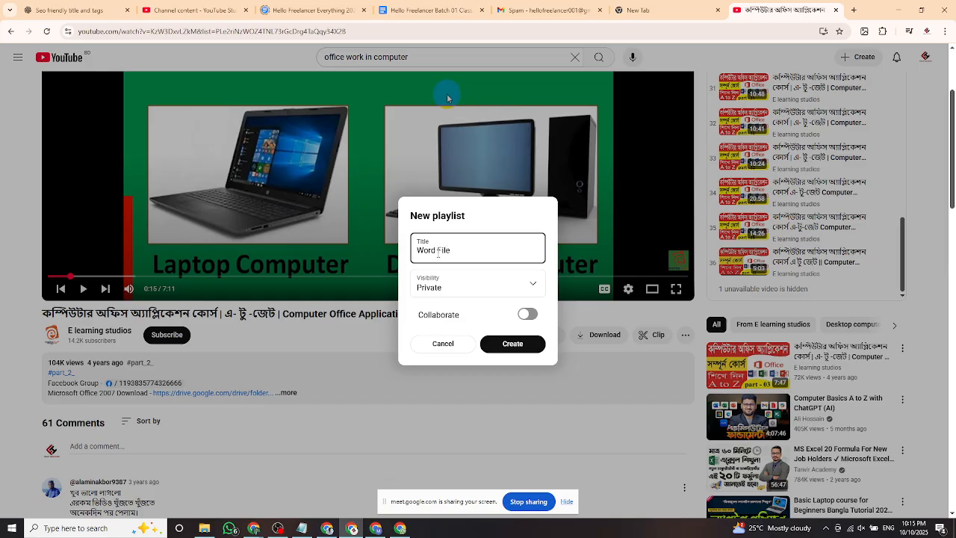
{"action": "type", "text": "rd File"}
{"action": "left_click", "coordinate": [506, 344]}
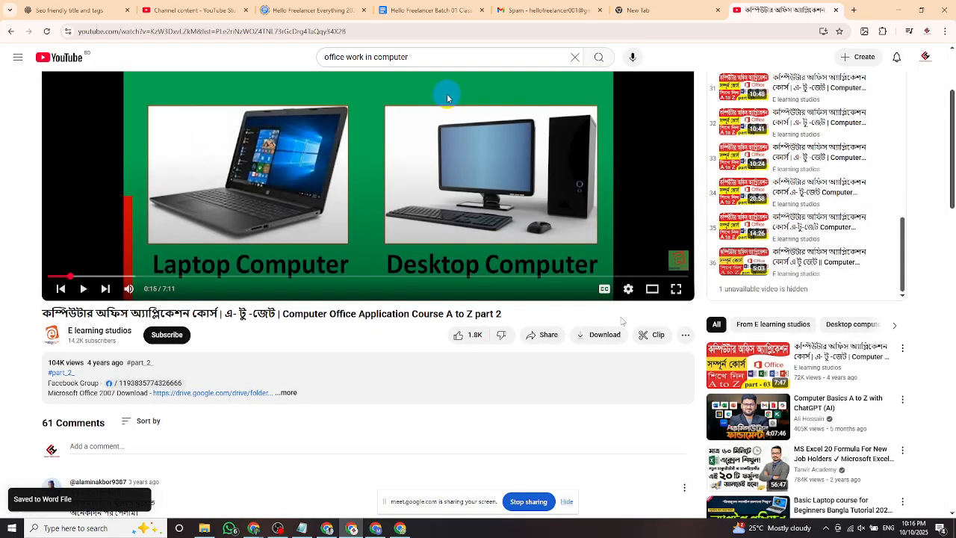
{"action": "scroll", "coordinate": [622, 321], "scroll_direction": "up", "scroll_amount": 2}
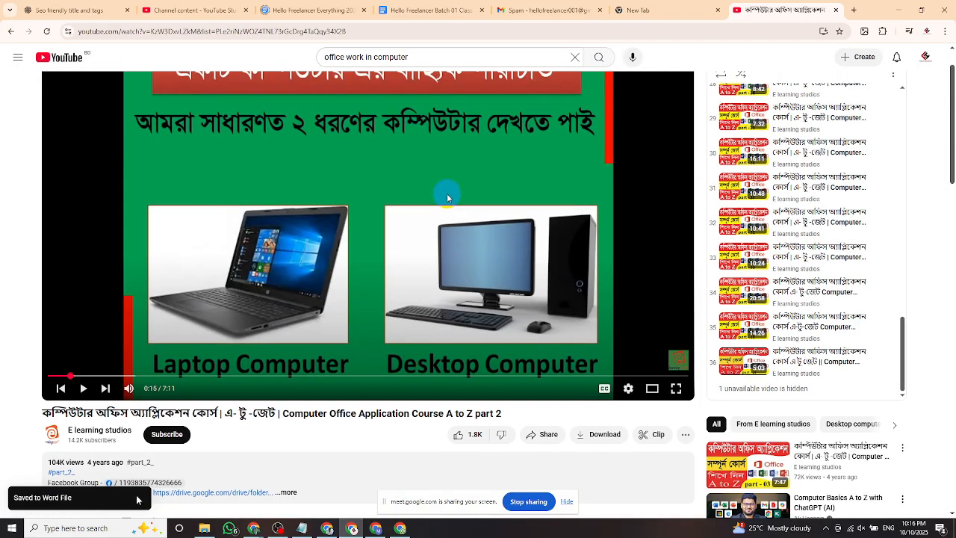
{"action": "scroll", "coordinate": [446, 402], "scroll_direction": "up", "scroll_amount": 1}
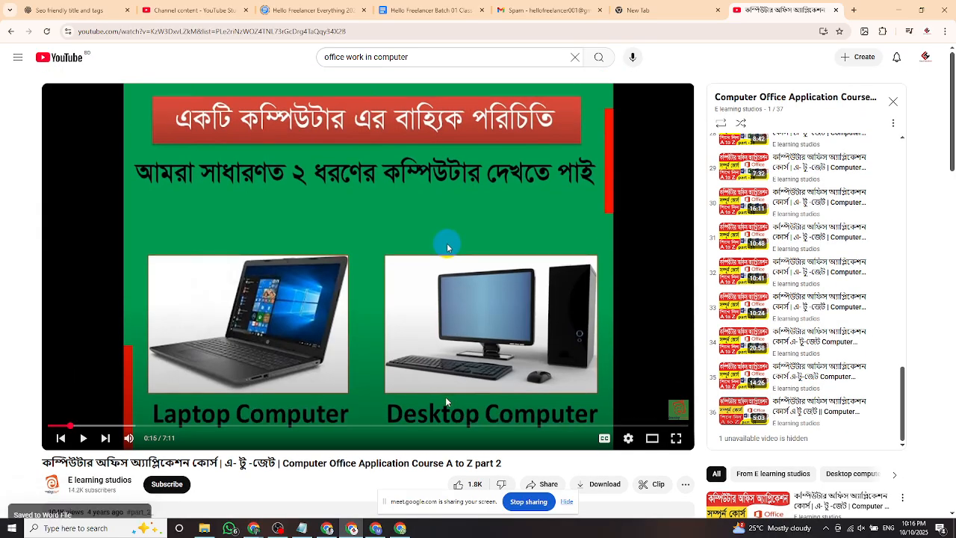
{"action": "scroll", "coordinate": [446, 402], "scroll_direction": "down", "scroll_amount": 2}
{"action": "scroll", "coordinate": [446, 402], "scroll_direction": "up", "scroll_amount": 2}
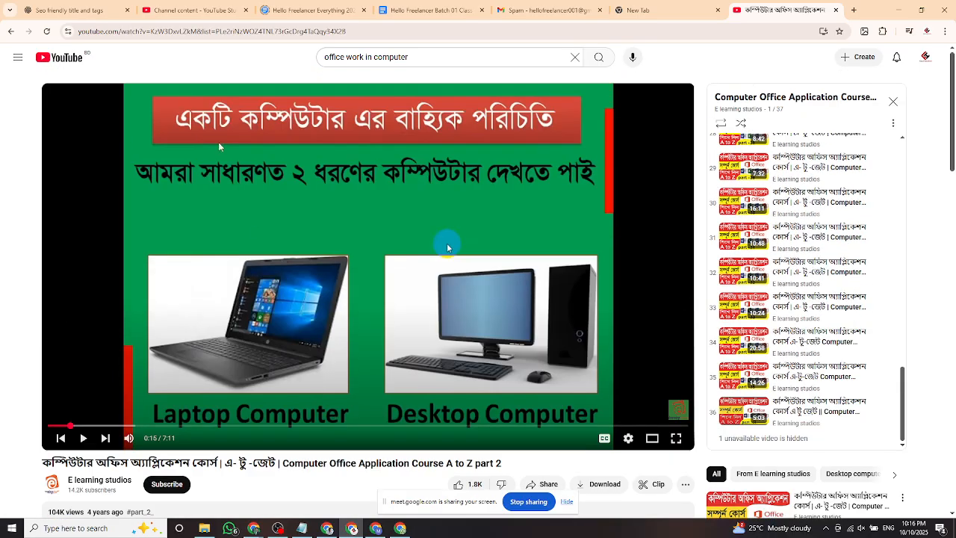
Copy the entire YouTube video URL, then switch to the other Chrome window.
{"action": "double_click", "coordinate": [219, 32]}
{"action": "left_click", "coordinate": [377, 32]}
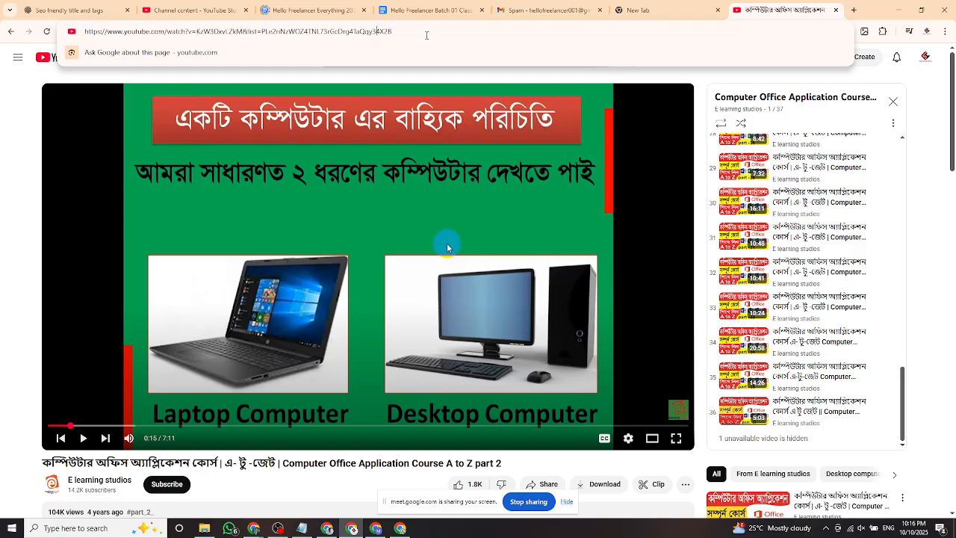
{"action": "left_click_drag", "start_coordinate": [427, 34], "coordinate": [66, 31]}
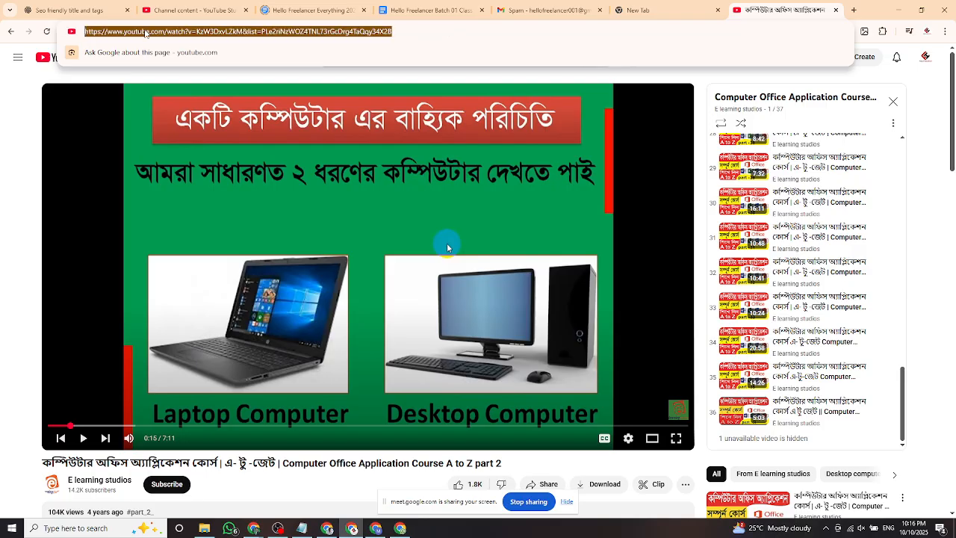
{"action": "right_click", "coordinate": [145, 33]}
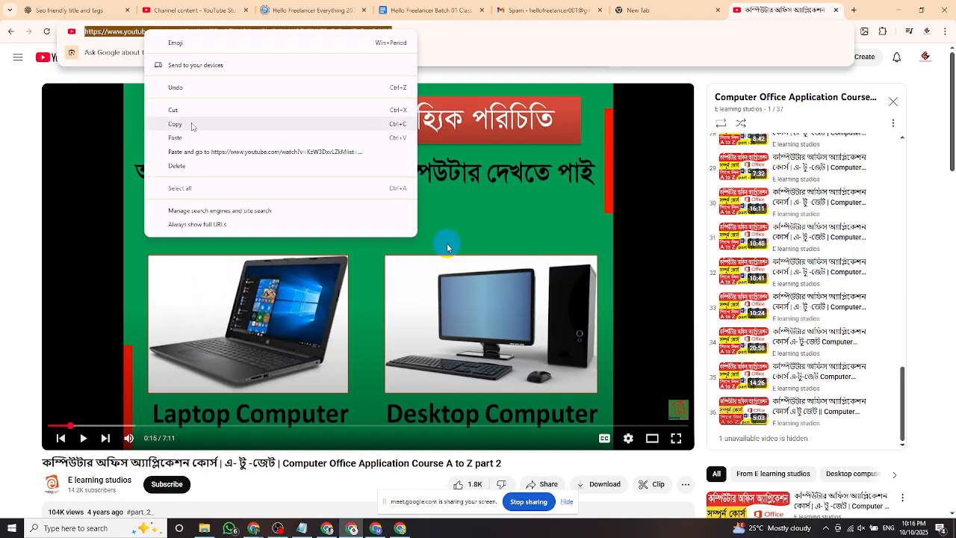
{"action": "left_click", "coordinate": [191, 125]}
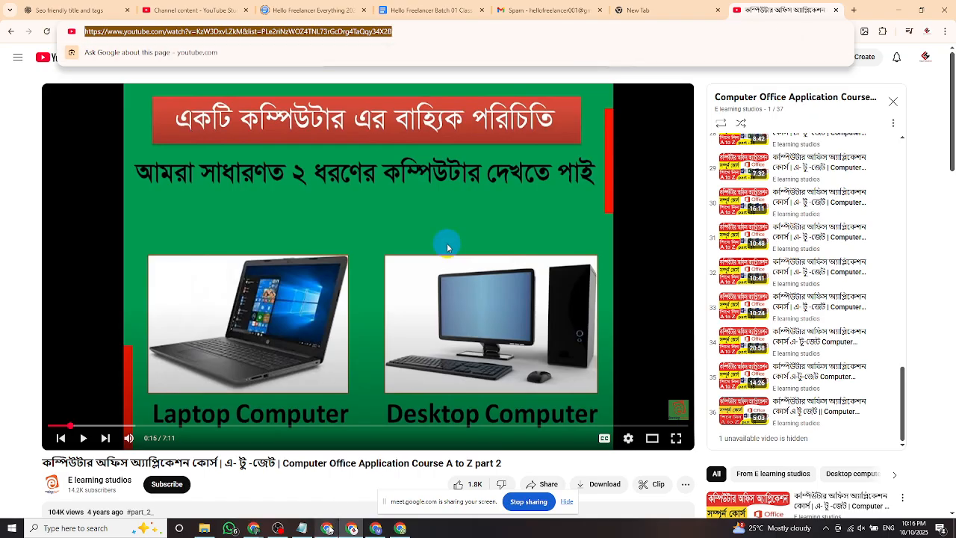
{"action": "left_click", "coordinate": [328, 528]}
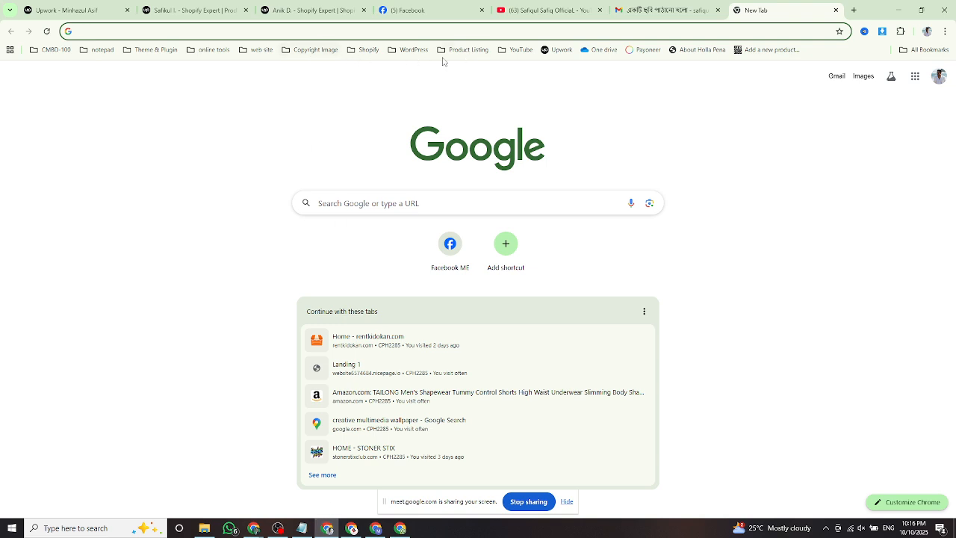
Look through the online tools bookmark folder on the bookmarks bar.
{"action": "left_click", "coordinate": [214, 50]}
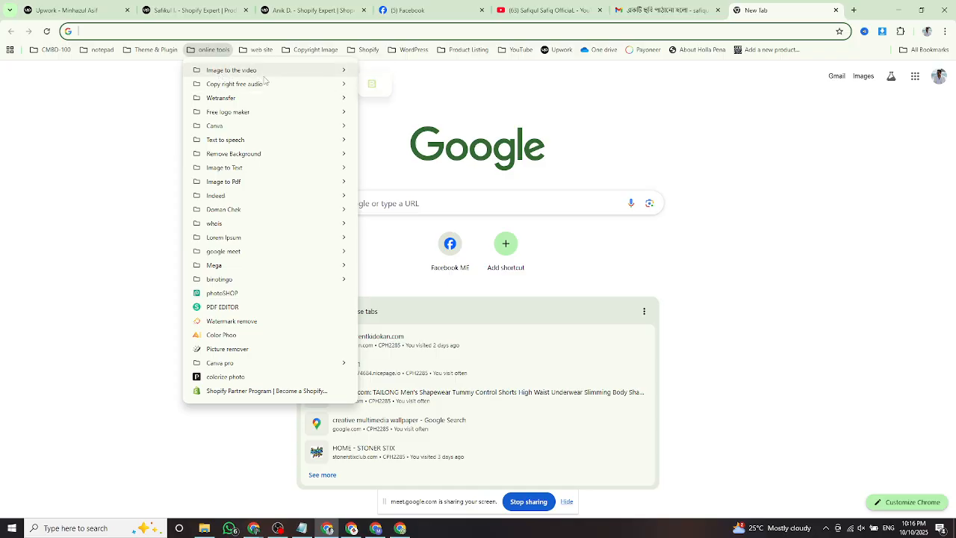
{"action": "mouse_move", "coordinate": [250, 85]}
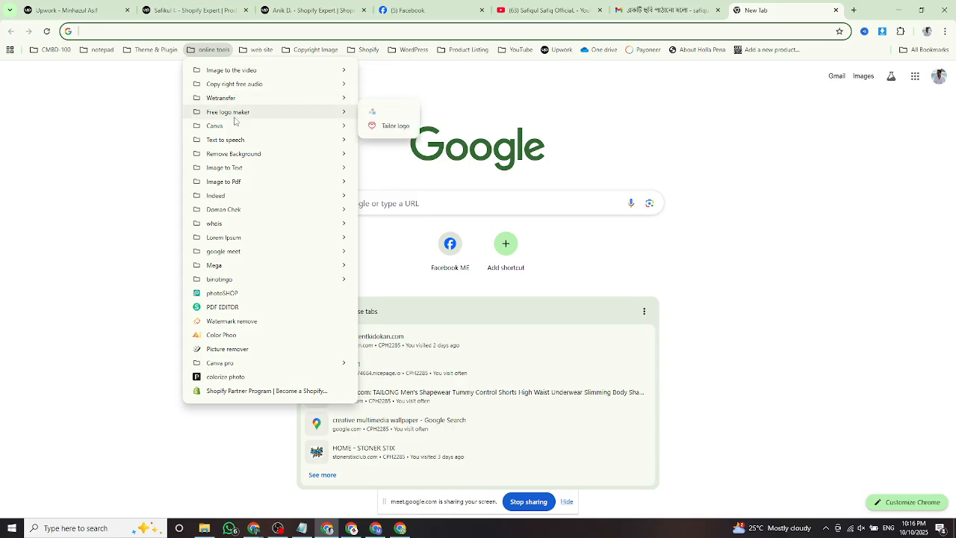
{"action": "mouse_move", "coordinate": [232, 158]}
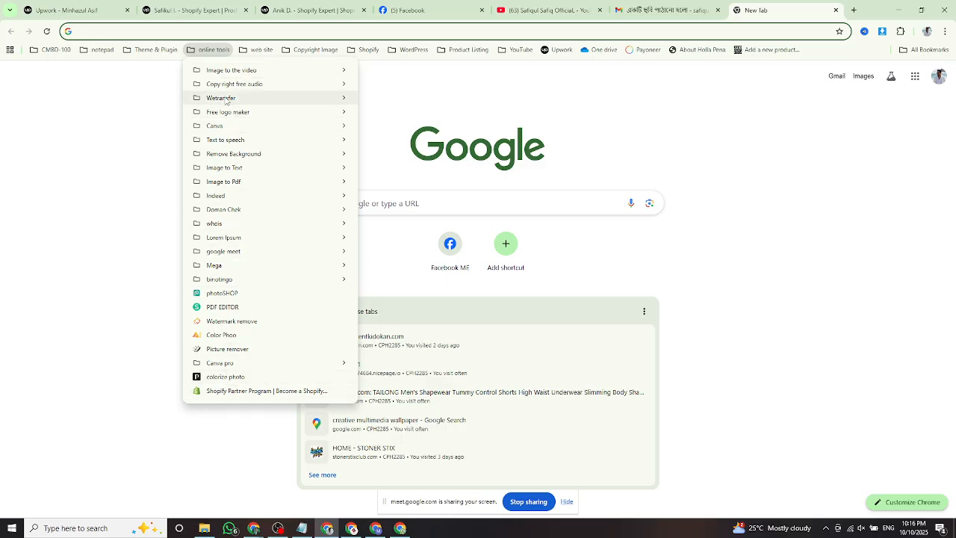
{"action": "left_click", "coordinate": [363, 51]}
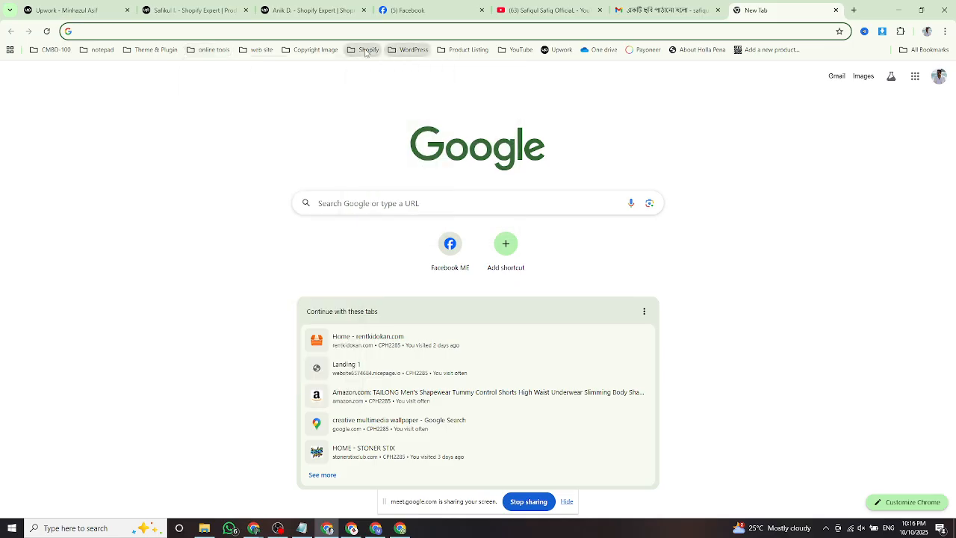
Repeatedly open and inspect the Copyright Image bookmark folder's list.
{"action": "left_click", "coordinate": [317, 50]}
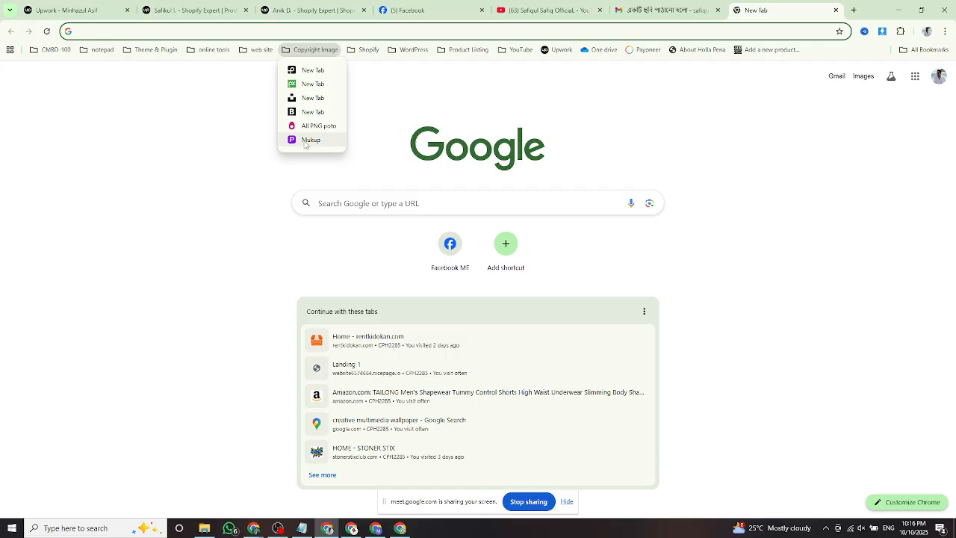
{"action": "left_click", "coordinate": [382, 83]}
{"action": "left_click", "coordinate": [316, 51]}
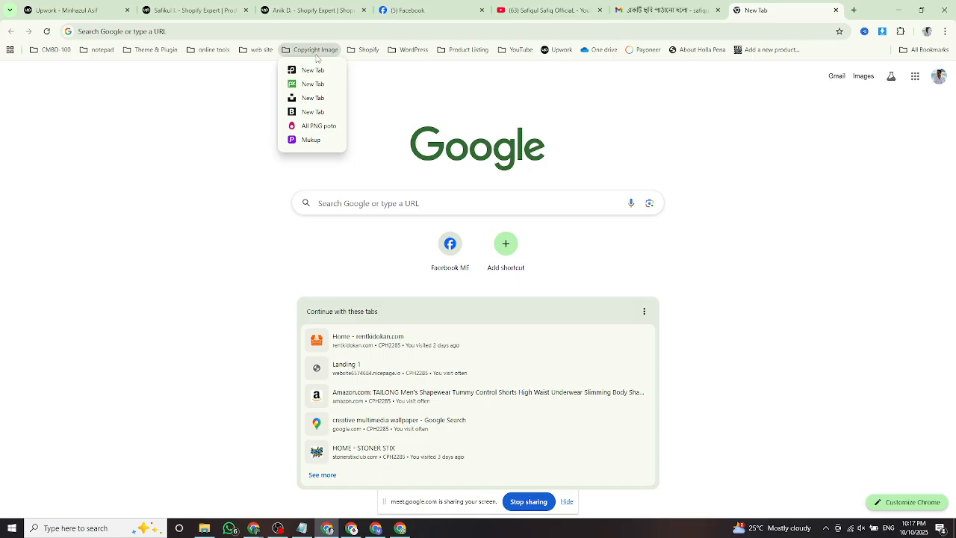
{"action": "left_click", "coordinate": [313, 53]}
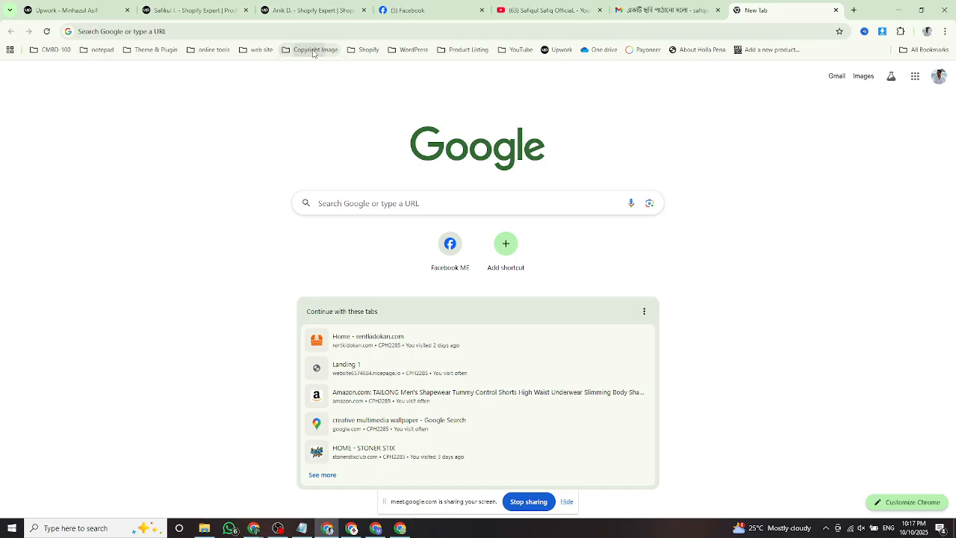
{"action": "left_click", "coordinate": [313, 50]}
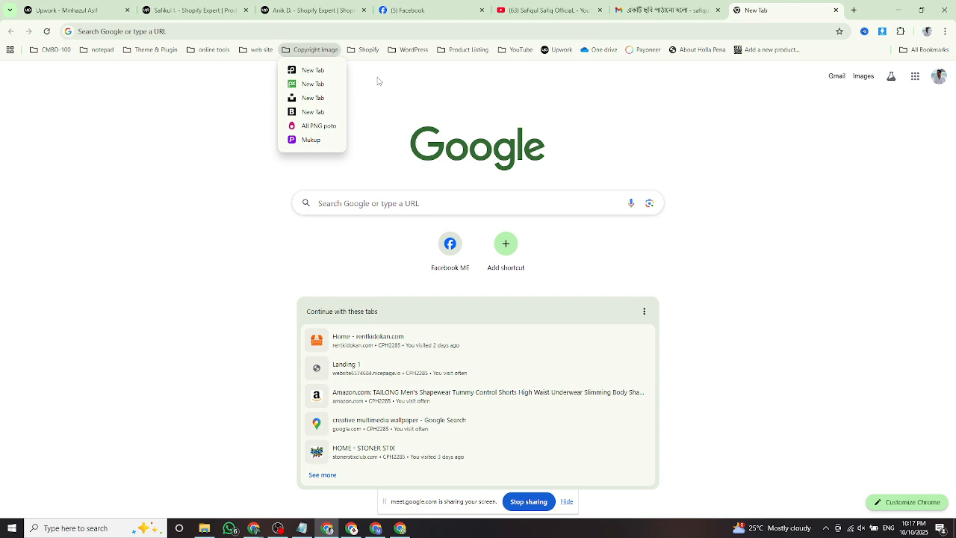
{"action": "left_click", "coordinate": [309, 52]}
{"action": "left_click", "coordinate": [310, 50]}
{"action": "left_click", "coordinate": [307, 52]}
{"action": "left_click", "coordinate": [305, 53]}
{"action": "left_click", "coordinate": [620, 135]}
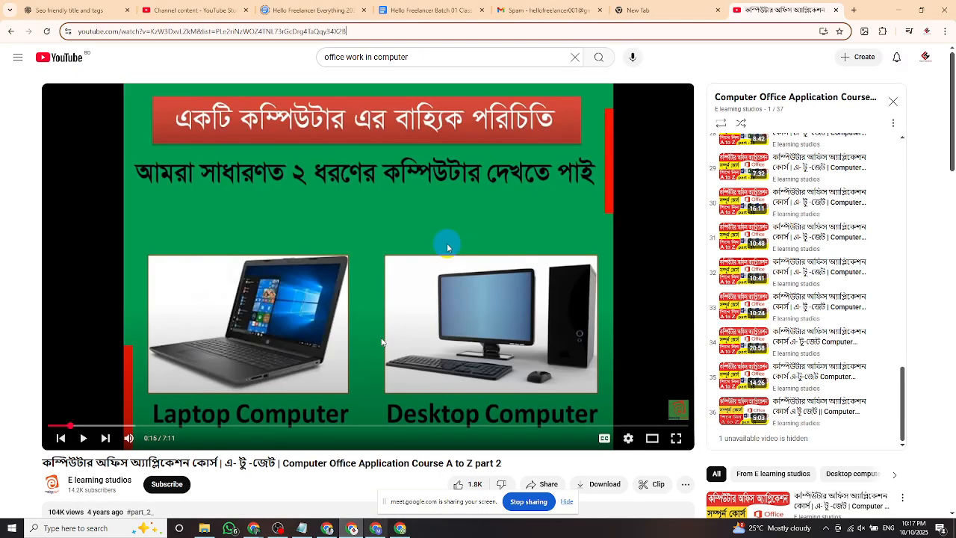
Copy the YouTube video URL again from the video window's address bar.
{"action": "left_click", "coordinate": [375, 528]}
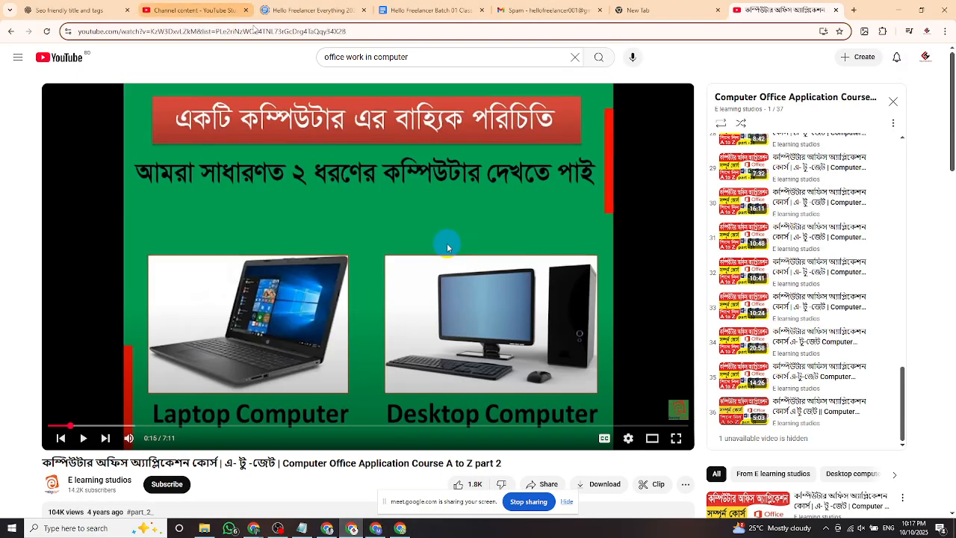
{"action": "left_click", "coordinate": [390, 31]}
{"action": "right_click", "coordinate": [117, 32]}
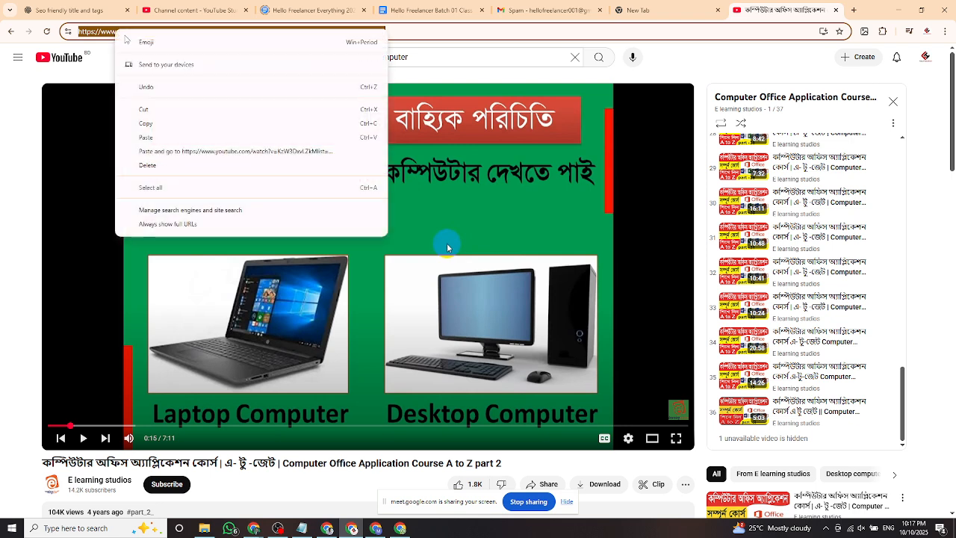
{"action": "left_click", "coordinate": [161, 124]}
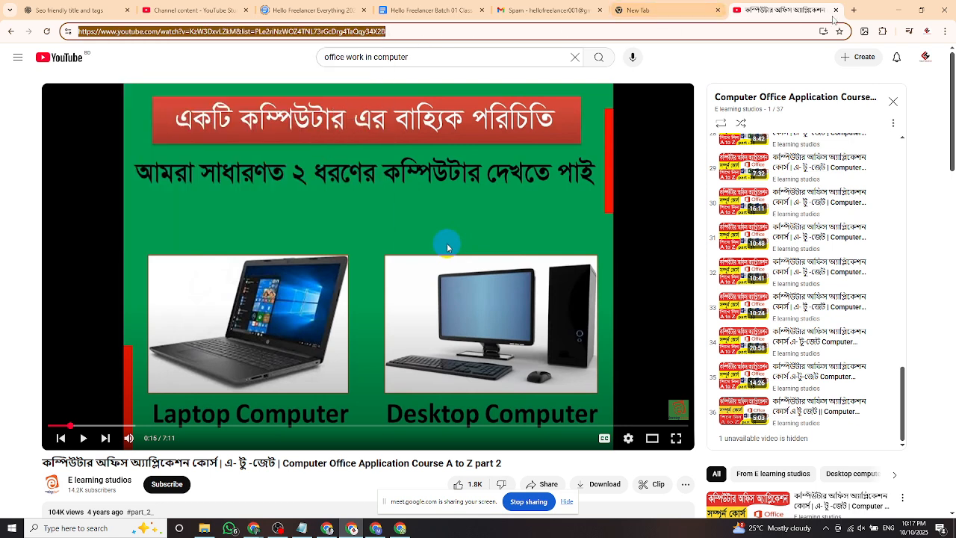
Bookmark a new blank tab into the Bookmarks bar folder.
{"action": "left_click", "coordinate": [854, 9]}
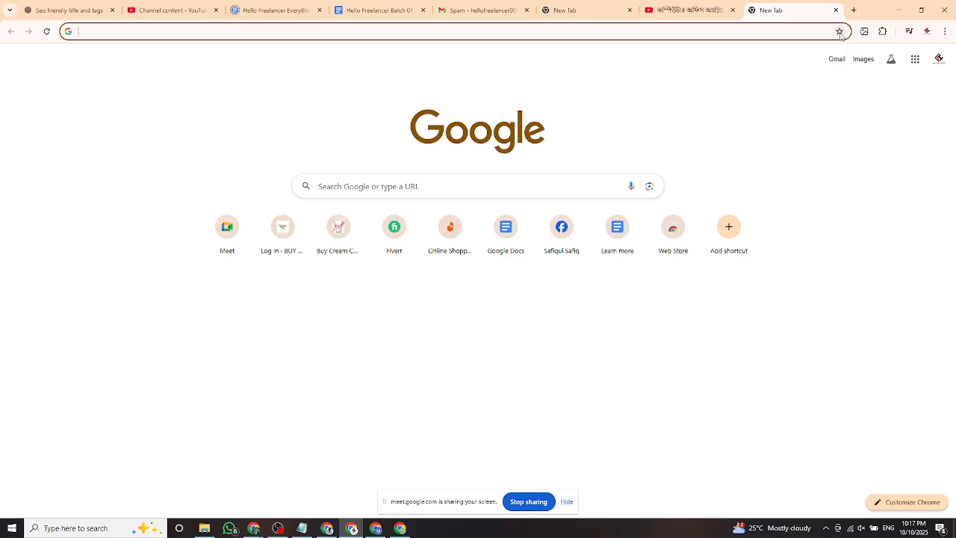
{"action": "left_click", "coordinate": [840, 31]}
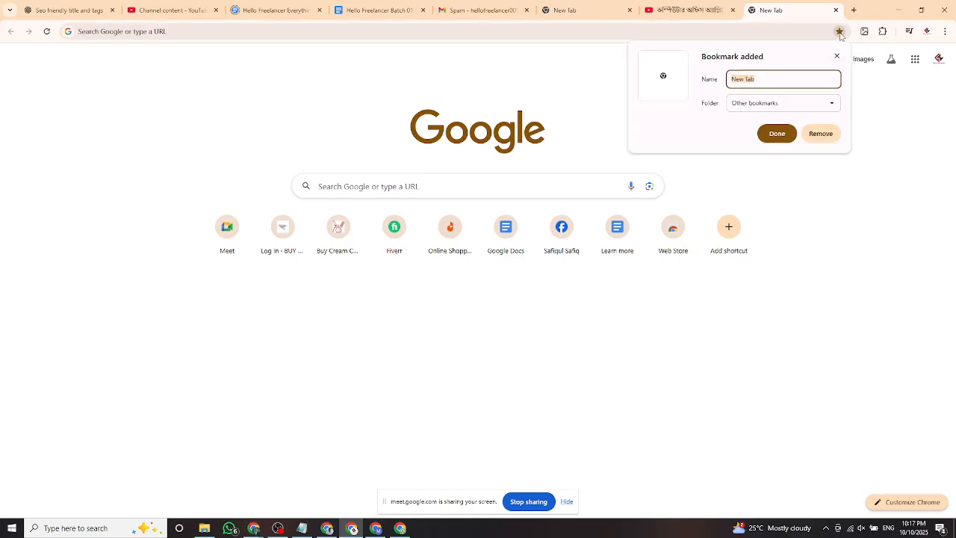
{"action": "left_click", "coordinate": [746, 106]}
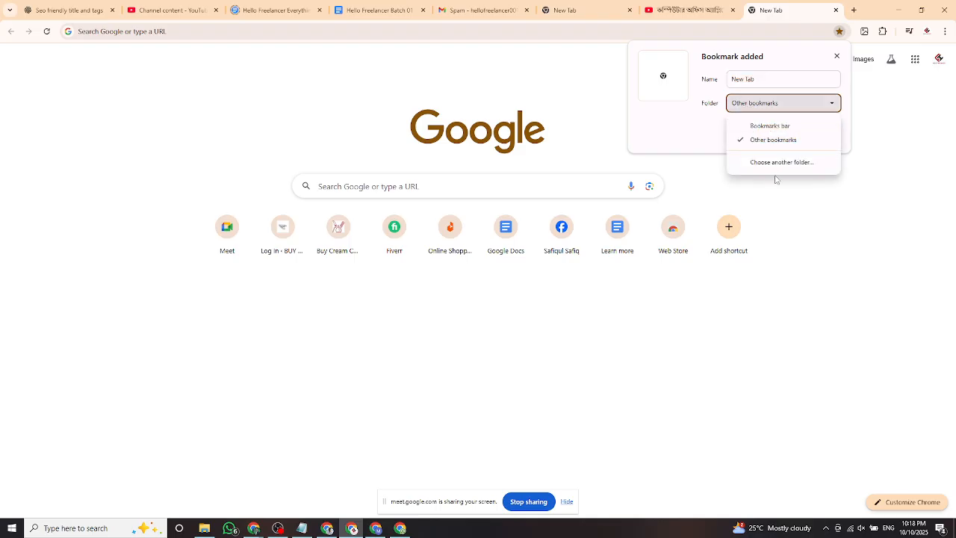
{"action": "left_click", "coordinate": [769, 167]}
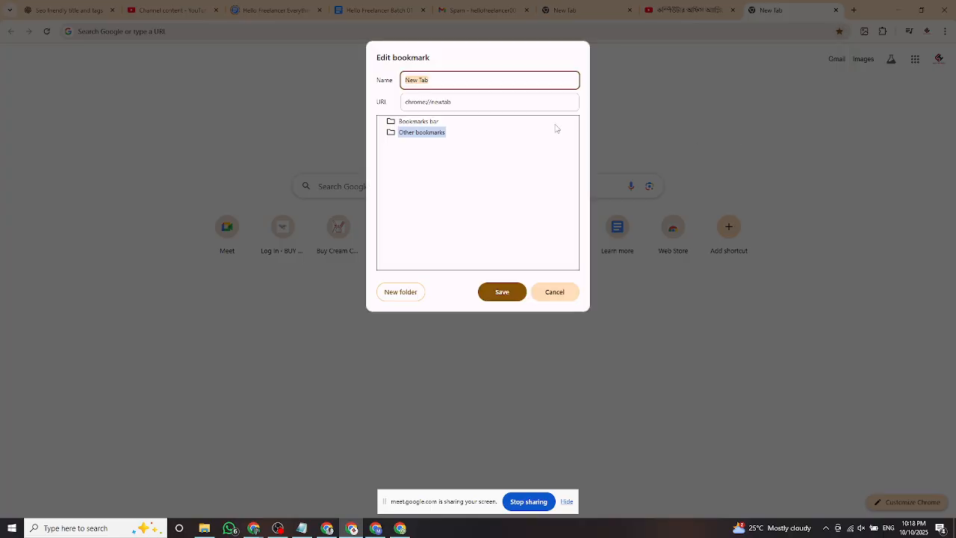
{"action": "left_click", "coordinate": [413, 122]}
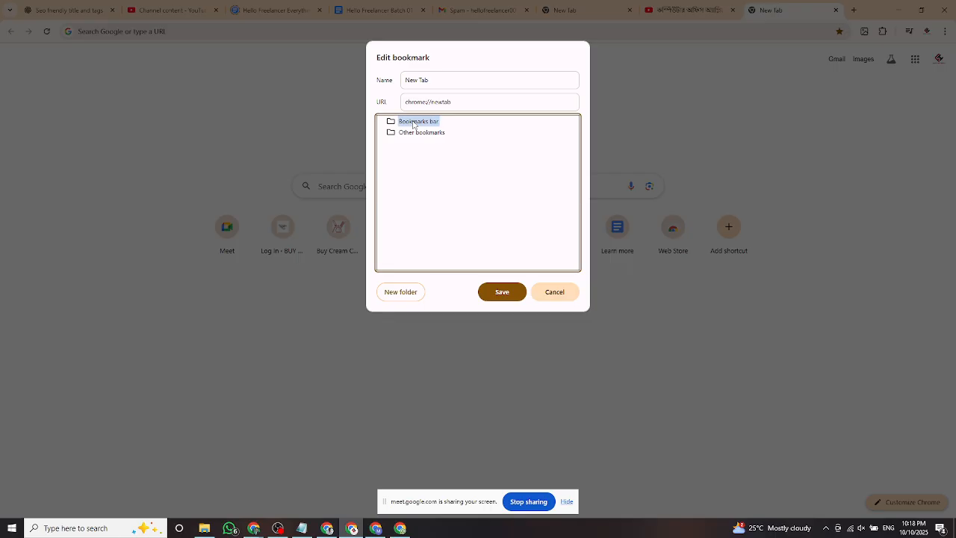
Paste the YouTube link as the bookmark URL, rename it Import Video, and save.
{"action": "left_click_drag", "start_coordinate": [454, 100], "coordinate": [372, 113]}
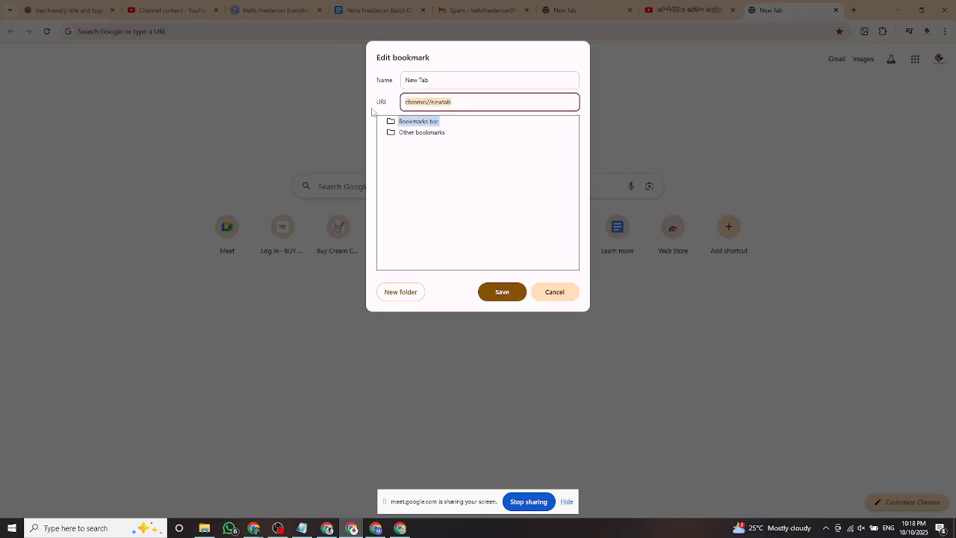
{"action": "key", "text": "ctrl+v"}
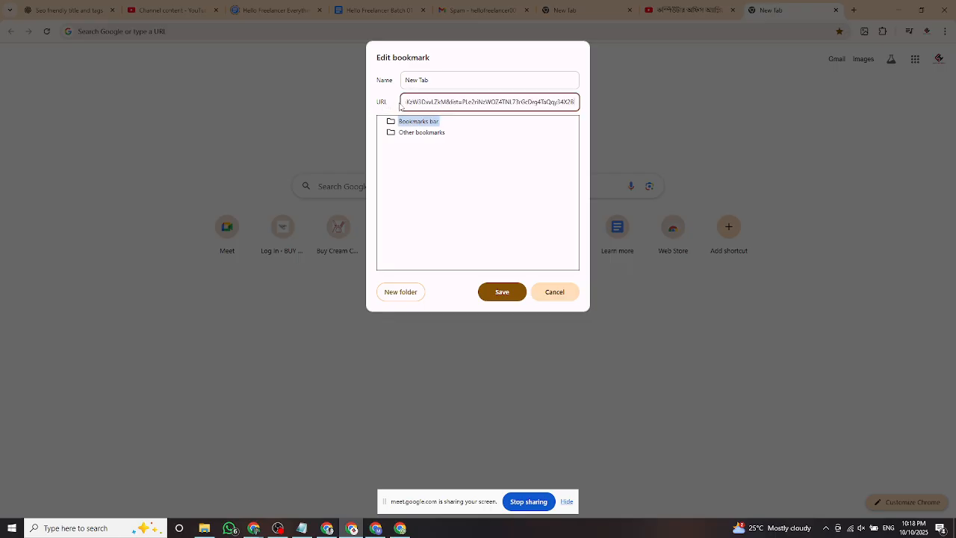
{"action": "left_click_drag", "start_coordinate": [428, 103], "coordinate": [393, 106]}
{"action": "left_click", "coordinate": [431, 106]}
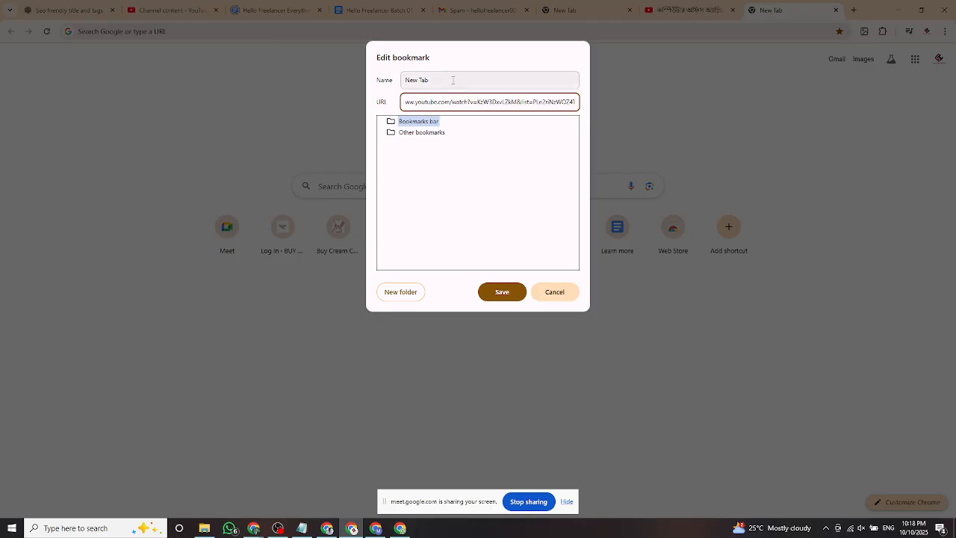
{"action": "left_click_drag", "start_coordinate": [451, 81], "coordinate": [379, 85]}
{"action": "key", "text": "BackSpace"}
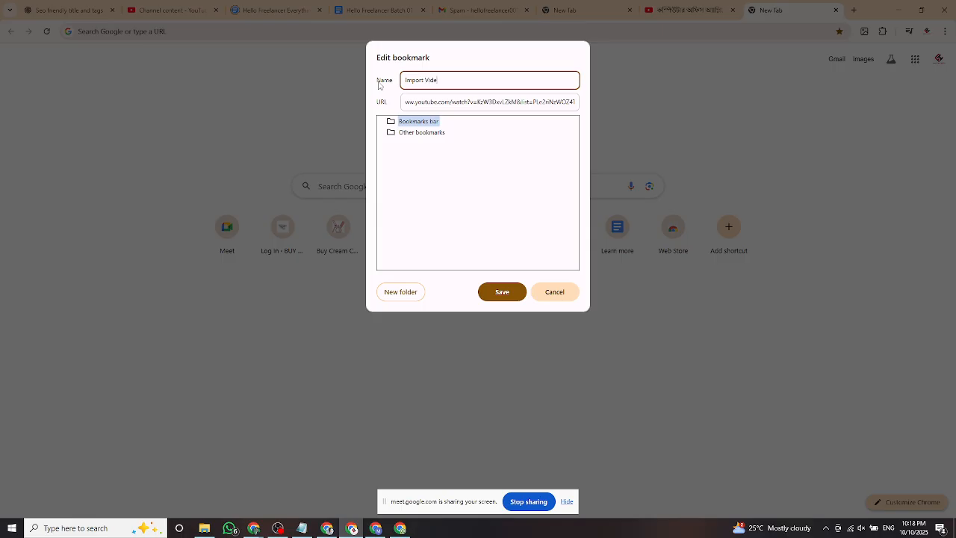
{"action": "left_click", "coordinate": [499, 292]}
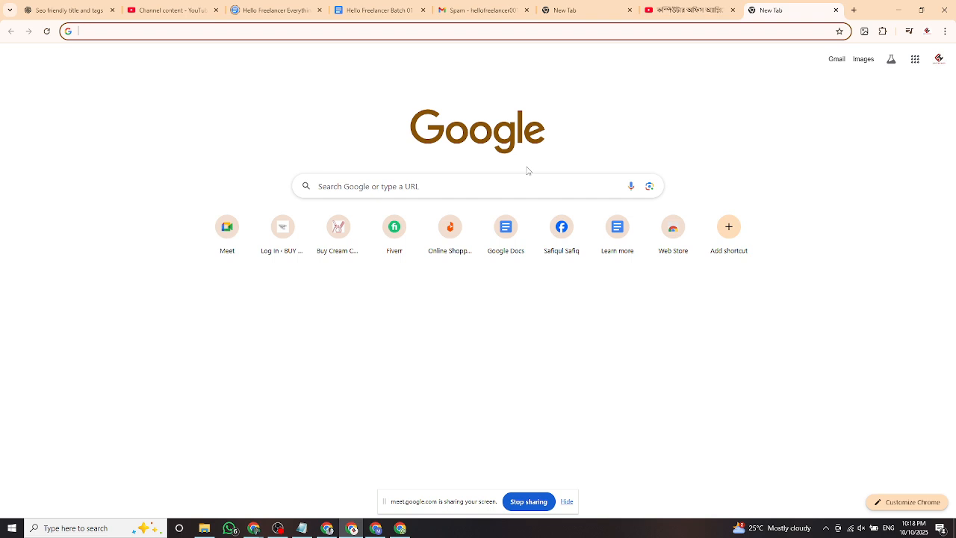
Open a new tab and look through the bookmarks, including another profile's notepad folder.
{"action": "left_click", "coordinate": [854, 9]}
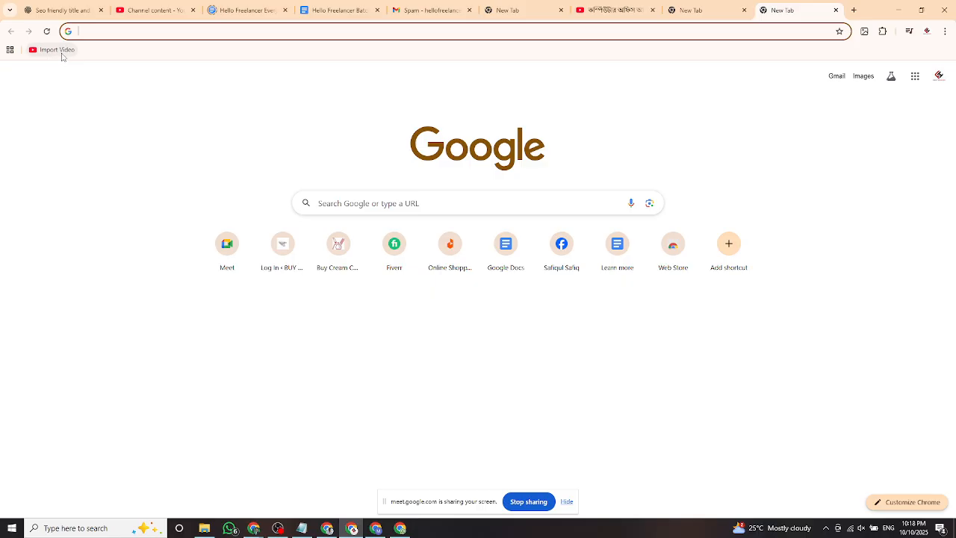
{"action": "left_click", "coordinate": [327, 529]}
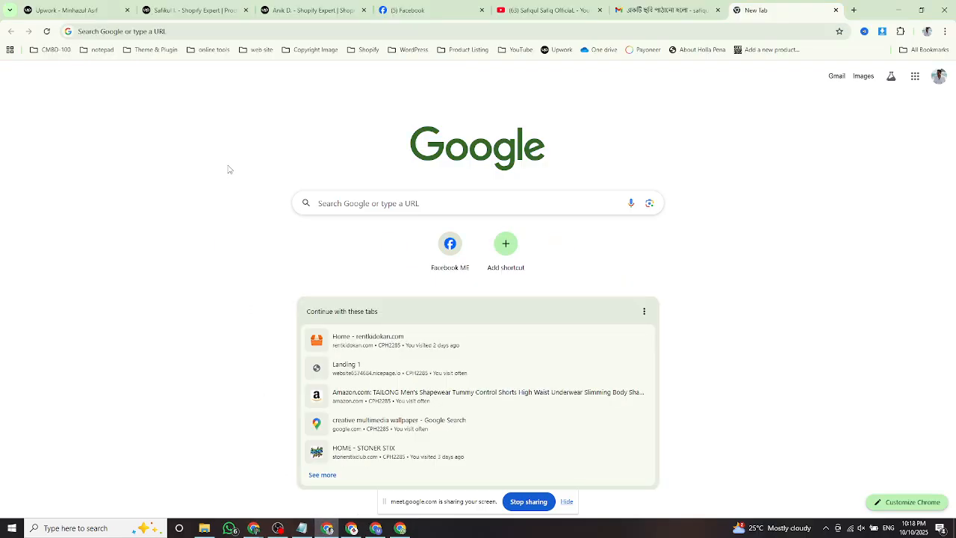
{"action": "left_click", "coordinate": [101, 51]}
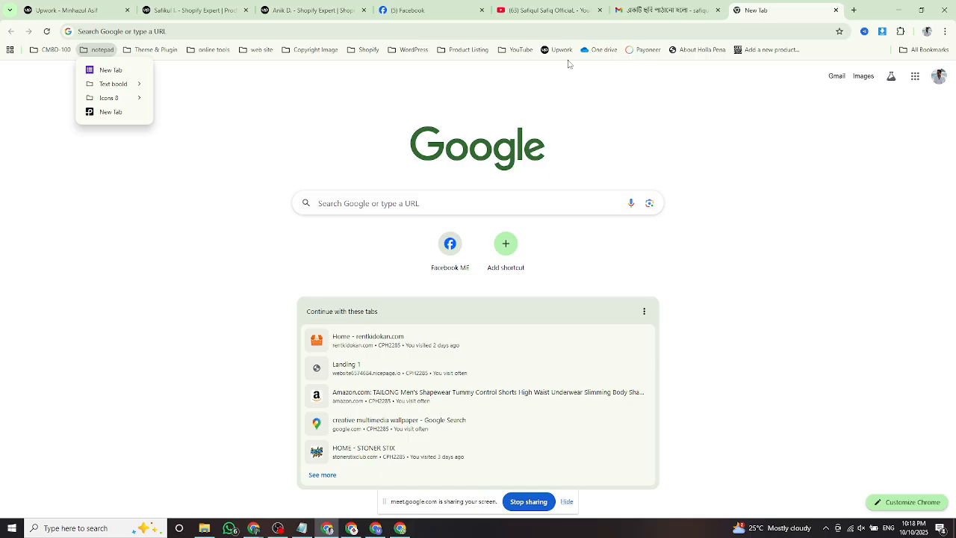
{"action": "left_click", "coordinate": [361, 533]}
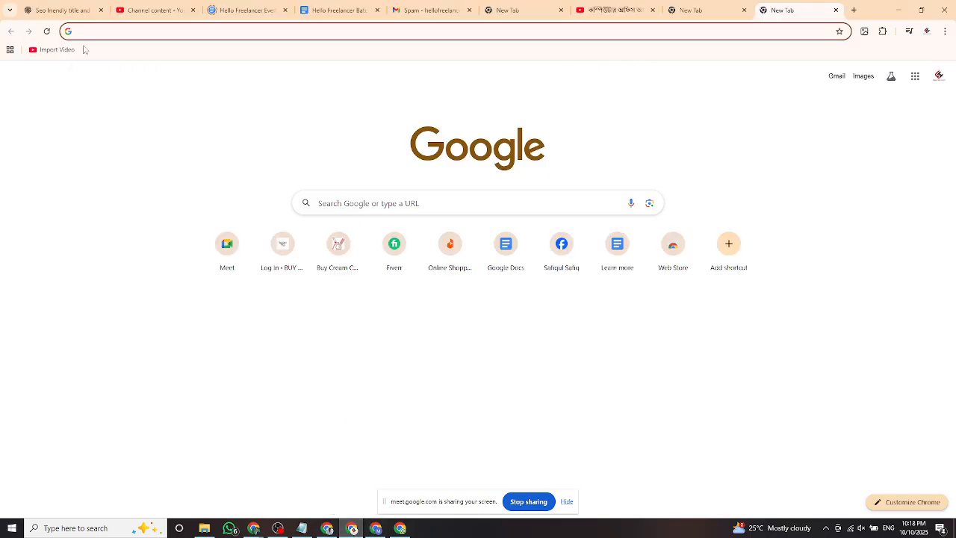
Load the computer-introduction video from the Import Video bookmark, pause it, and return to New Tab.
{"action": "left_click", "coordinate": [48, 50]}
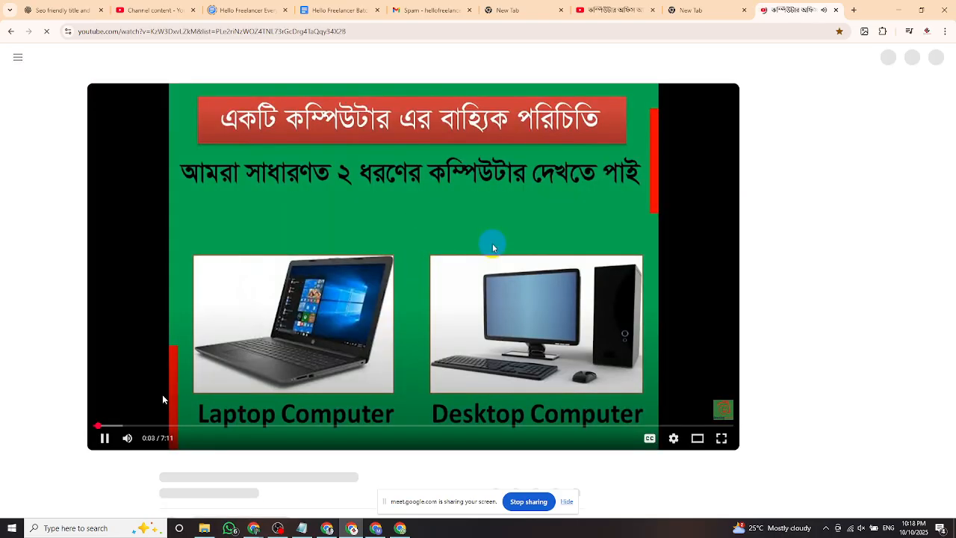
{"action": "left_click", "coordinate": [105, 439]}
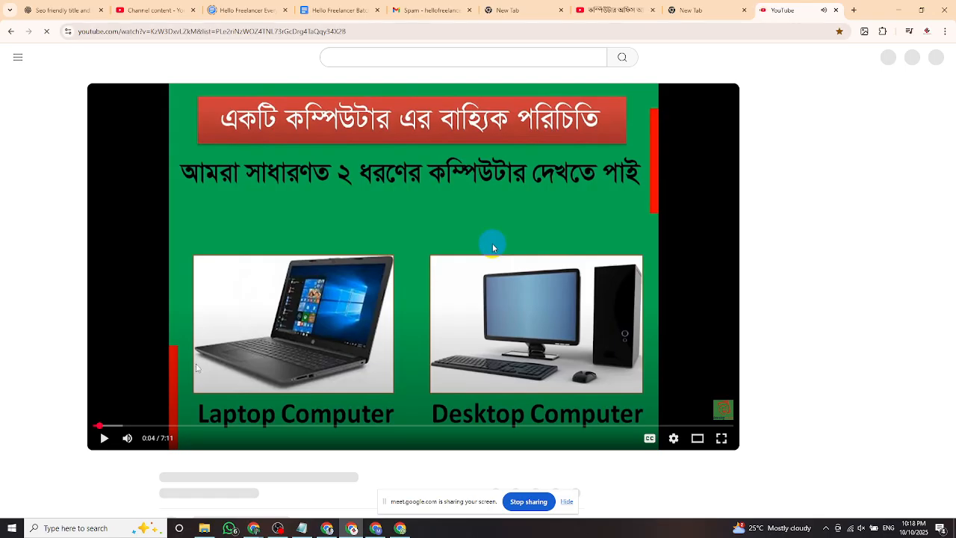
{"action": "left_click", "coordinate": [703, 10]}
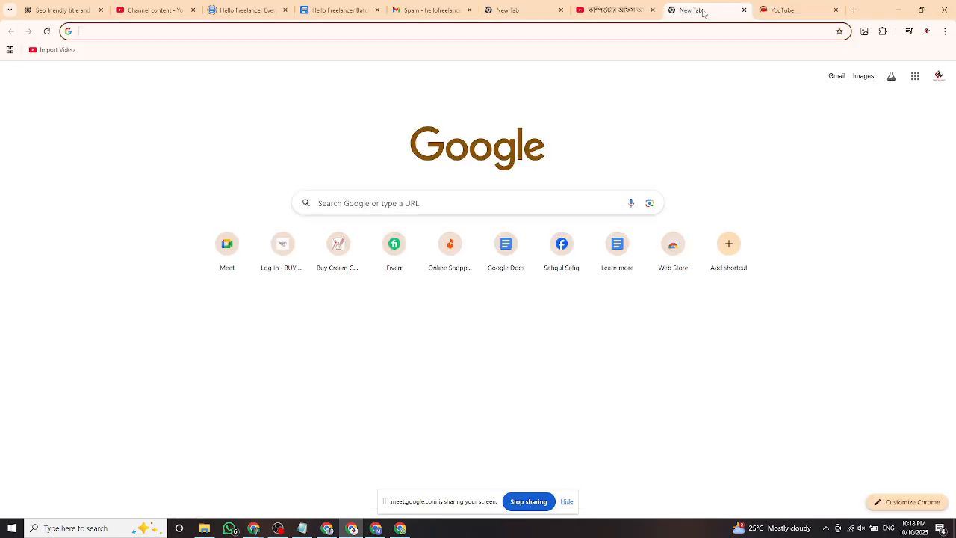
{"action": "left_click", "coordinate": [780, 15]}
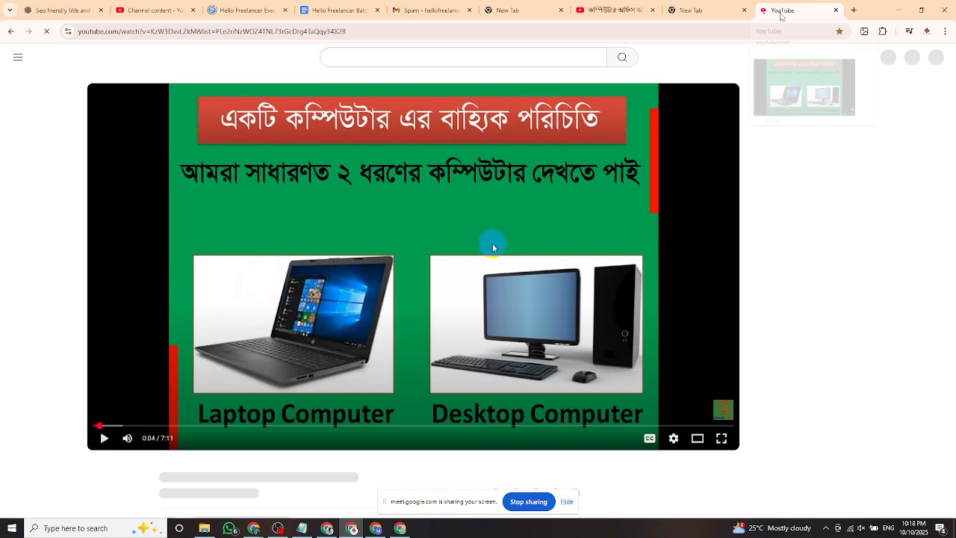
{"action": "left_click", "coordinate": [854, 9]}
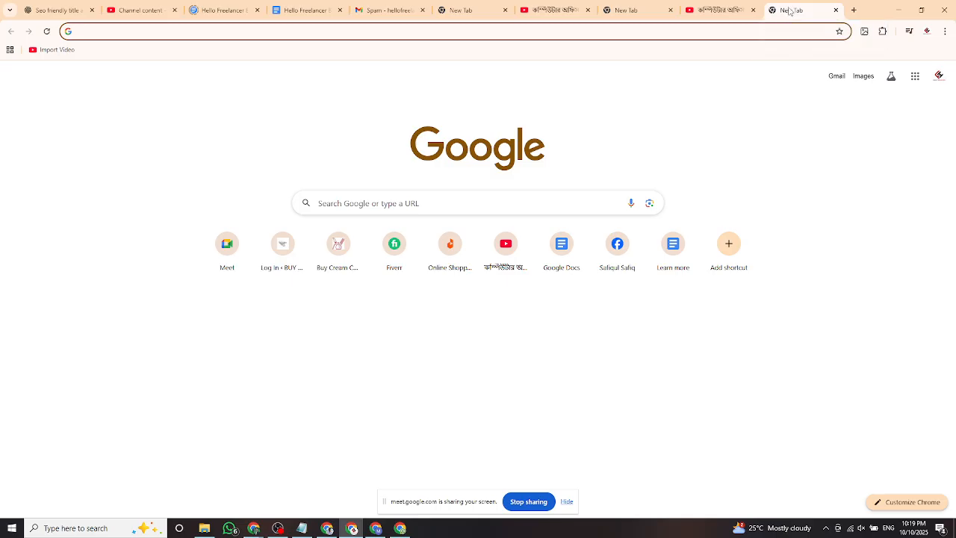
{"action": "left_click", "coordinate": [628, 15]}
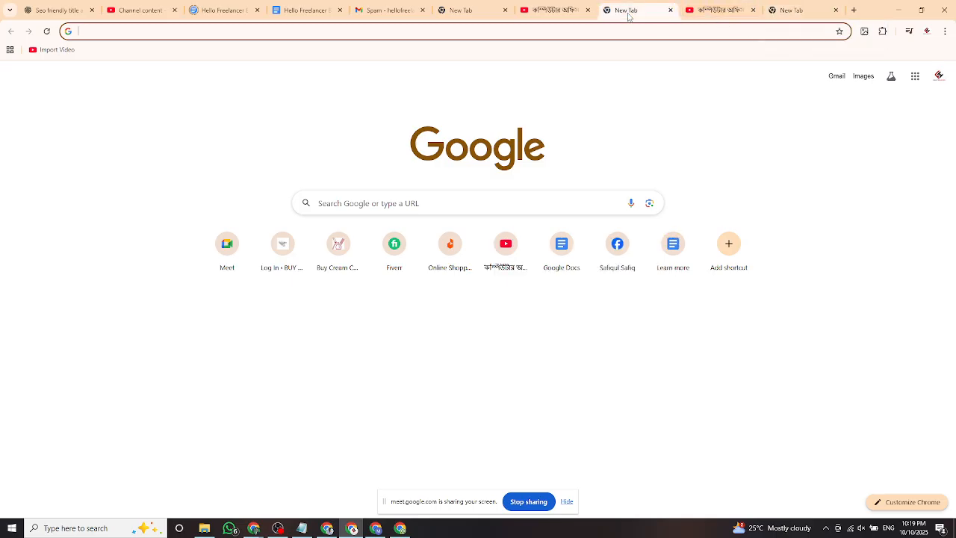
{"action": "left_click", "coordinate": [671, 10]}
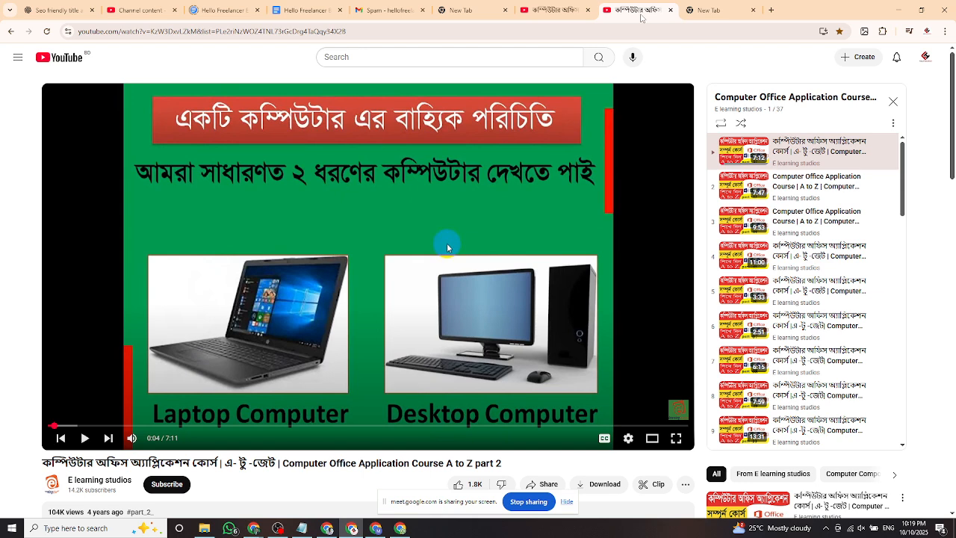
{"action": "left_click", "coordinate": [718, 10]}
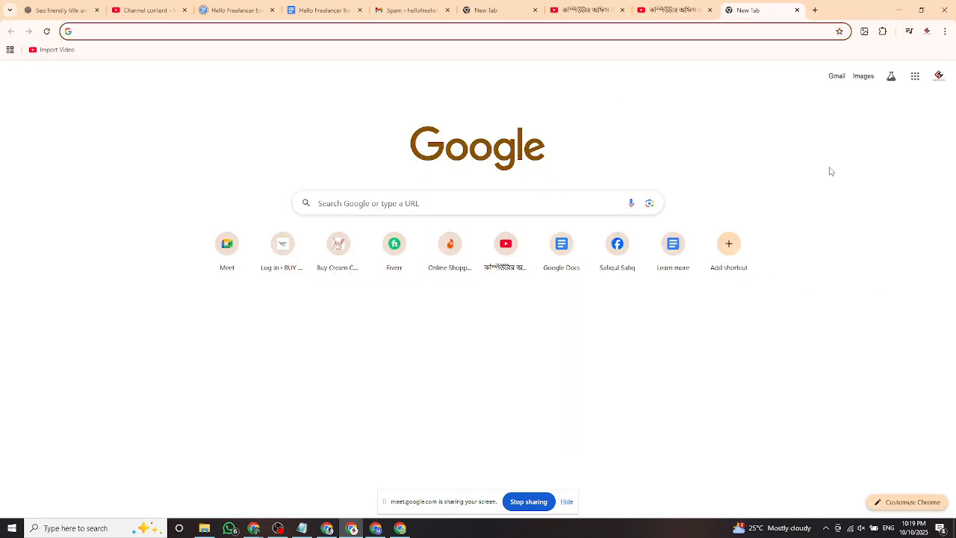
Go to Google Docs via the apps grid and create a document from the Resume Serif template.
{"action": "left_click", "coordinate": [916, 78]}
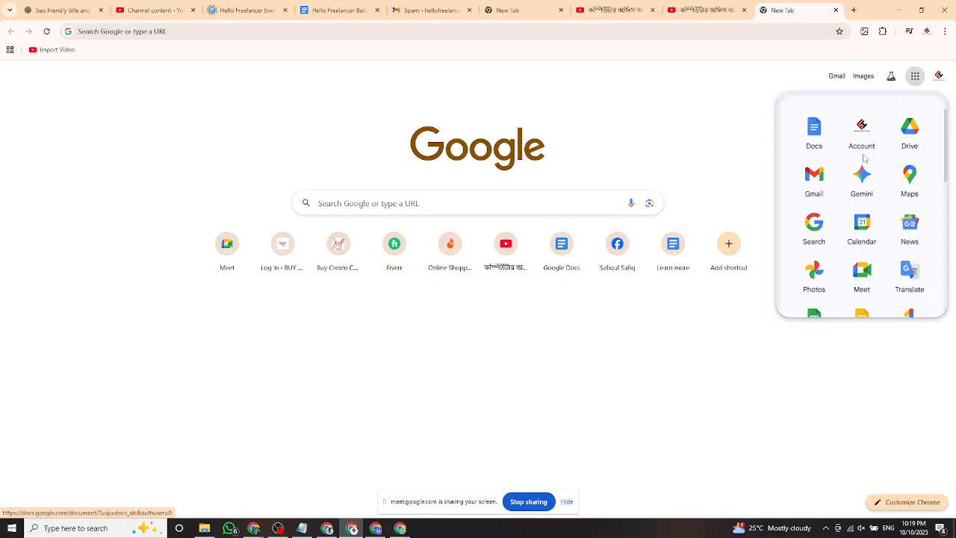
{"action": "left_click", "coordinate": [819, 137]}
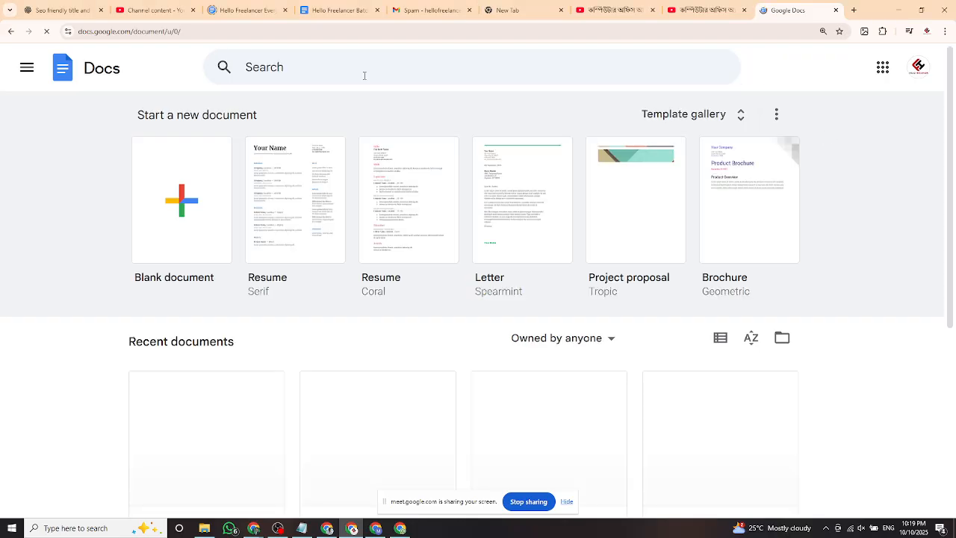
{"action": "left_click", "coordinate": [26, 71]}
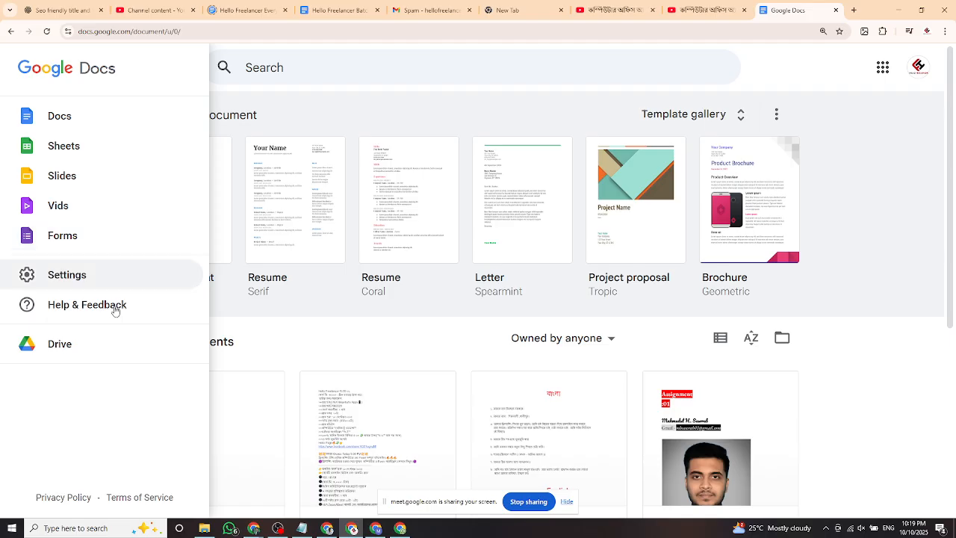
{"action": "left_click", "coordinate": [892, 198]}
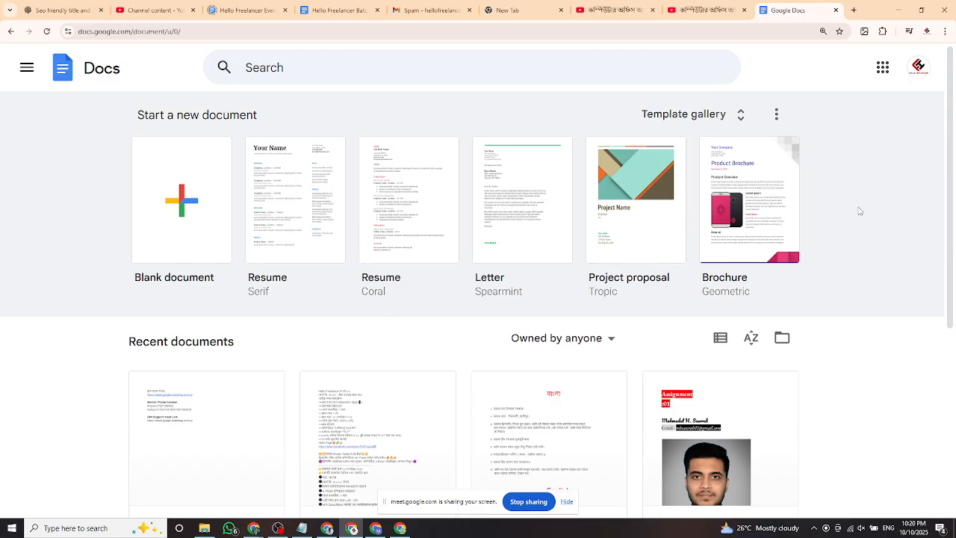
{"action": "left_click", "coordinate": [485, 287]}
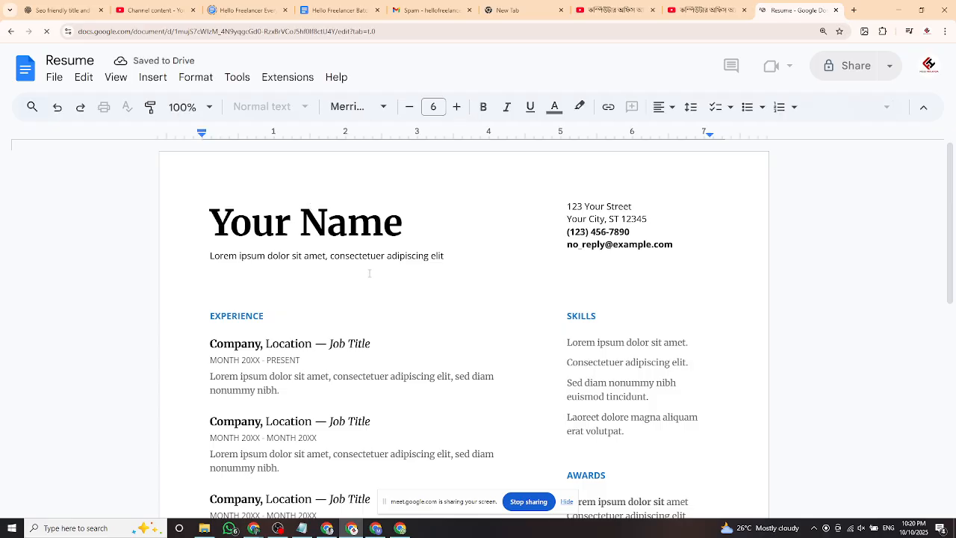
{"action": "scroll", "coordinate": [404, 280], "scroll_direction": "down", "scroll_amount": 1}
{"action": "scroll", "coordinate": [445, 292], "scroll_direction": "up", "scroll_amount": 1}
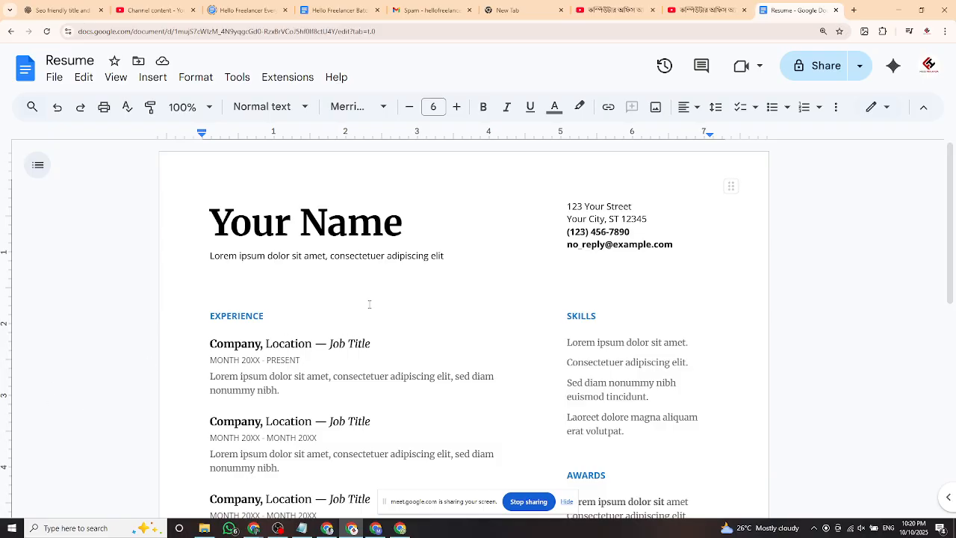
{"action": "scroll", "coordinate": [369, 304], "scroll_direction": "down", "scroll_amount": 3}
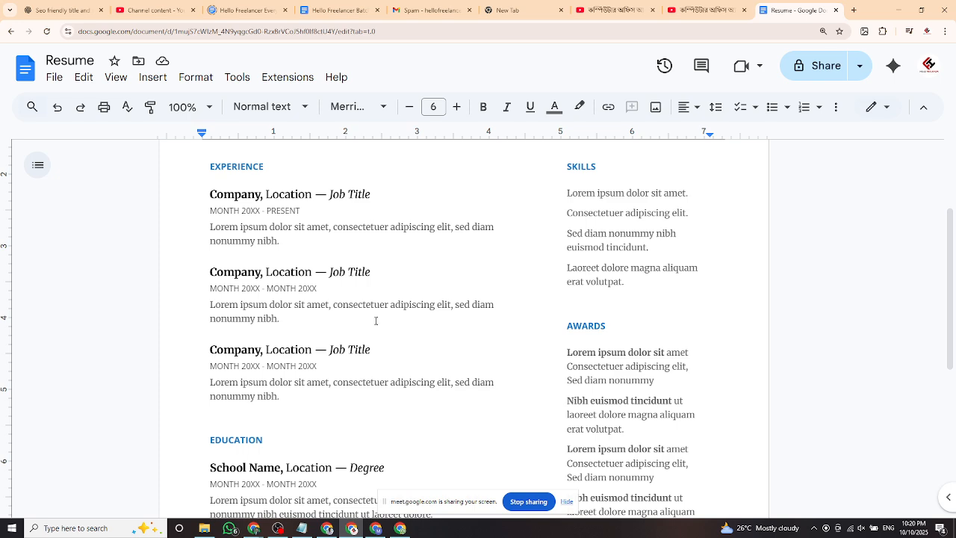
{"action": "scroll", "coordinate": [376, 321], "scroll_direction": "down", "scroll_amount": 6}
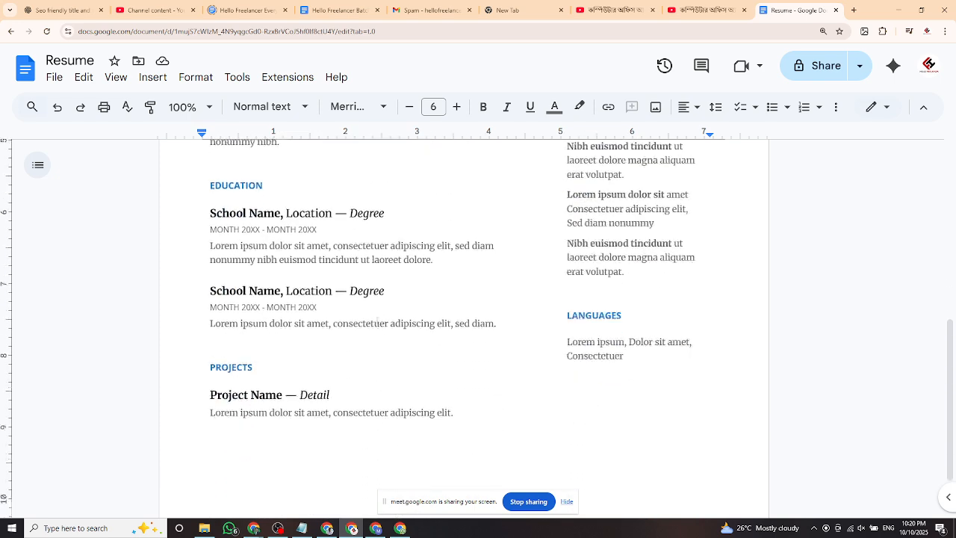
{"action": "scroll", "coordinate": [381, 329], "scroll_direction": "up", "scroll_amount": 6}
{"action": "scroll", "coordinate": [374, 338], "scroll_direction": "up", "scroll_amount": 3}
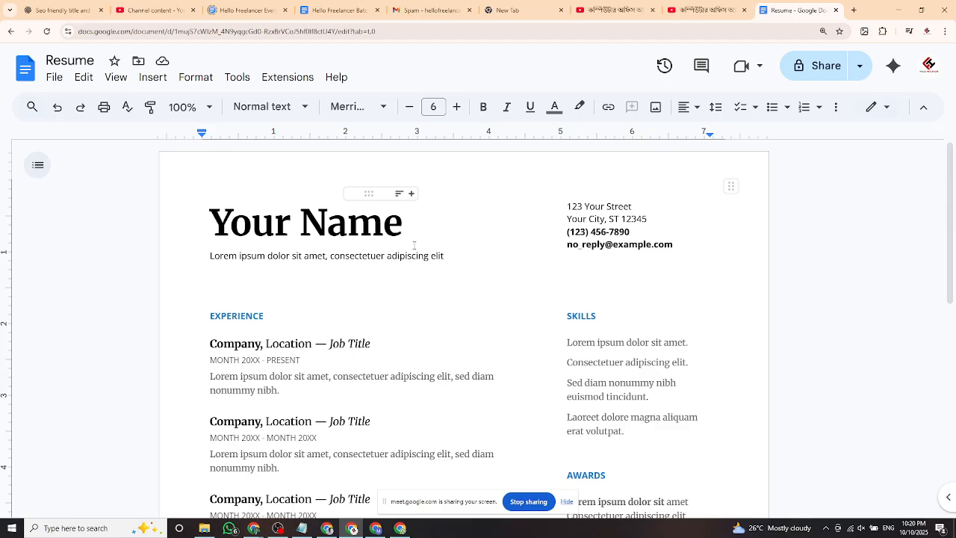
Replace the 'Your Name' title with the student's name, undoing an accidental column resize.
{"action": "left_click", "coordinate": [331, 222]}
{"action": "left_click", "coordinate": [404, 221]}
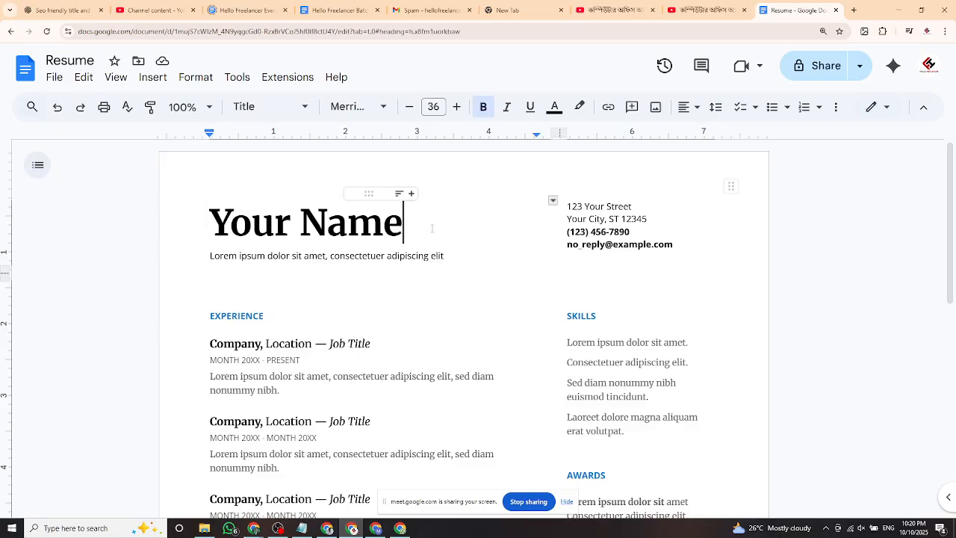
{"action": "left_click_drag", "start_coordinate": [403, 221], "coordinate": [347, 223]}
{"action": "left_click_drag", "start_coordinate": [258, 224], "coordinate": [219, 225]}
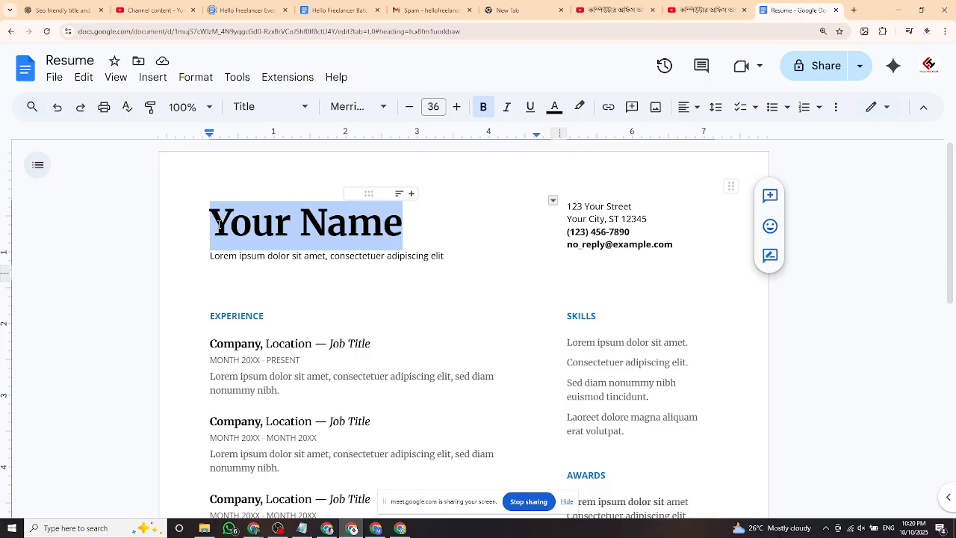
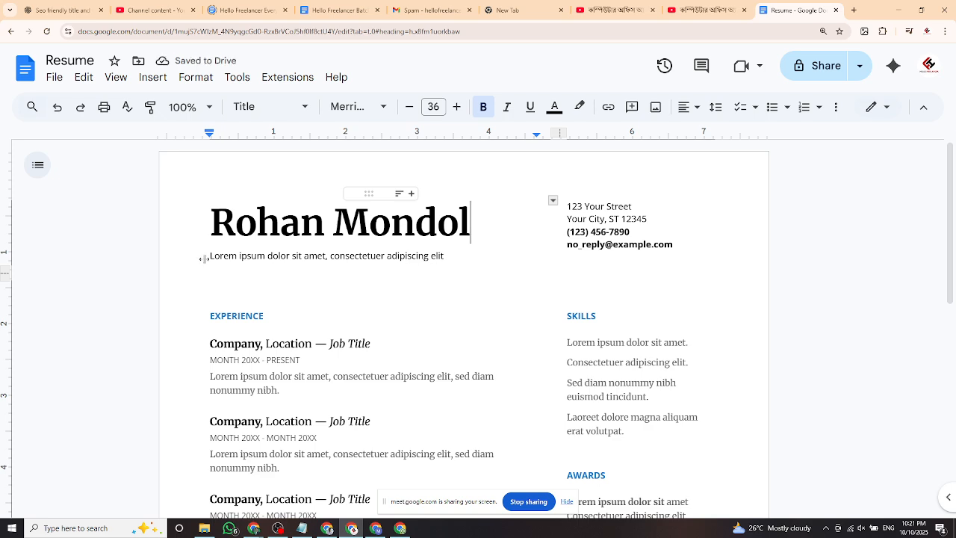
{"action": "left_click_drag", "start_coordinate": [203, 258], "coordinate": [280, 256]}
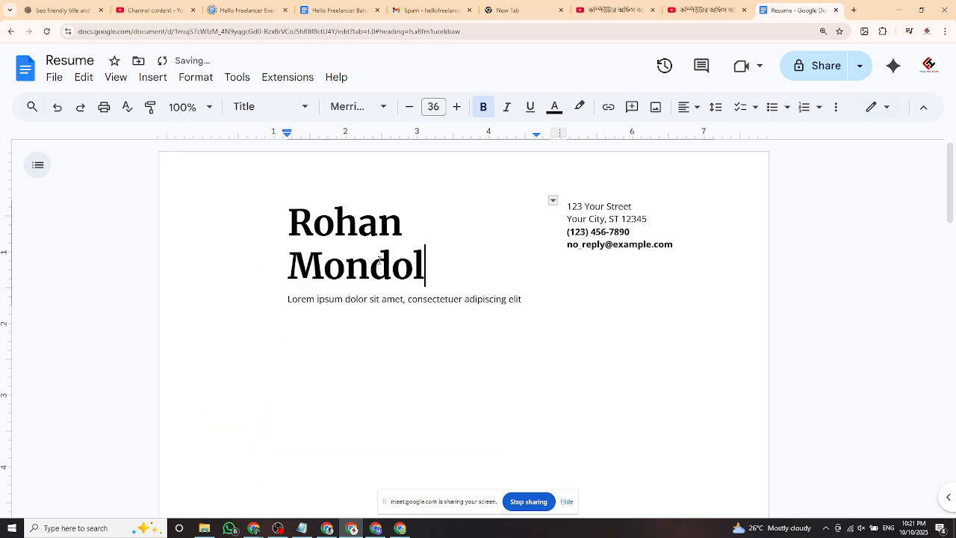
{"action": "key", "text": "ctrl+z"}
Replace the placeholder subtitle with two lines: 'class:06' and 'Roll: 05'.
{"action": "left_click", "coordinate": [381, 255]}
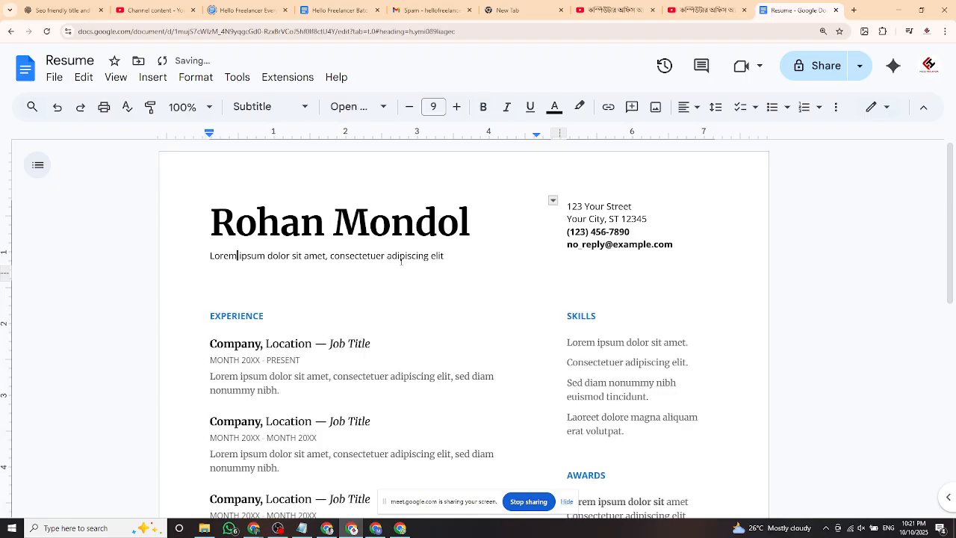
{"action": "left_click_drag", "start_coordinate": [446, 256], "coordinate": [209, 266]}
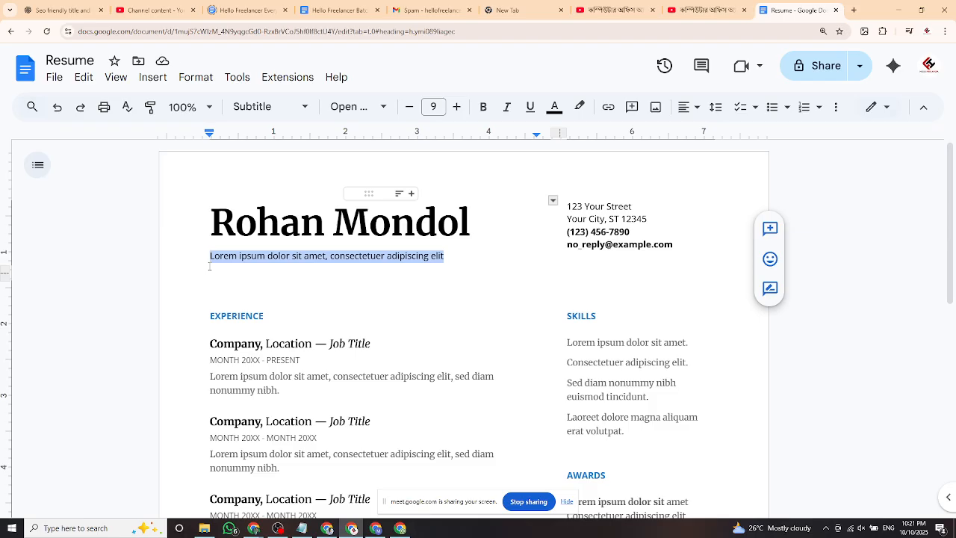
{"action": "key", "text": "BackSpace"}
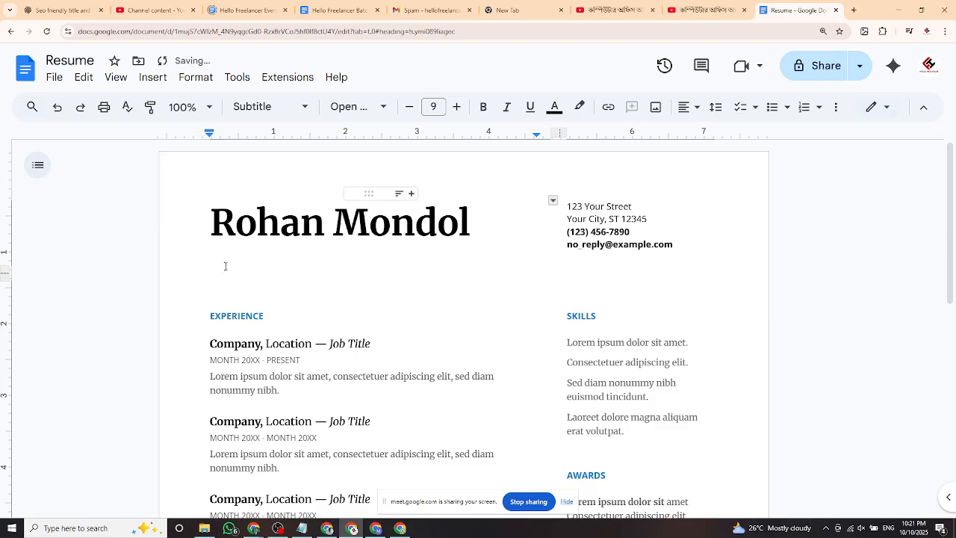
{"action": "type", "text": "class:06"}
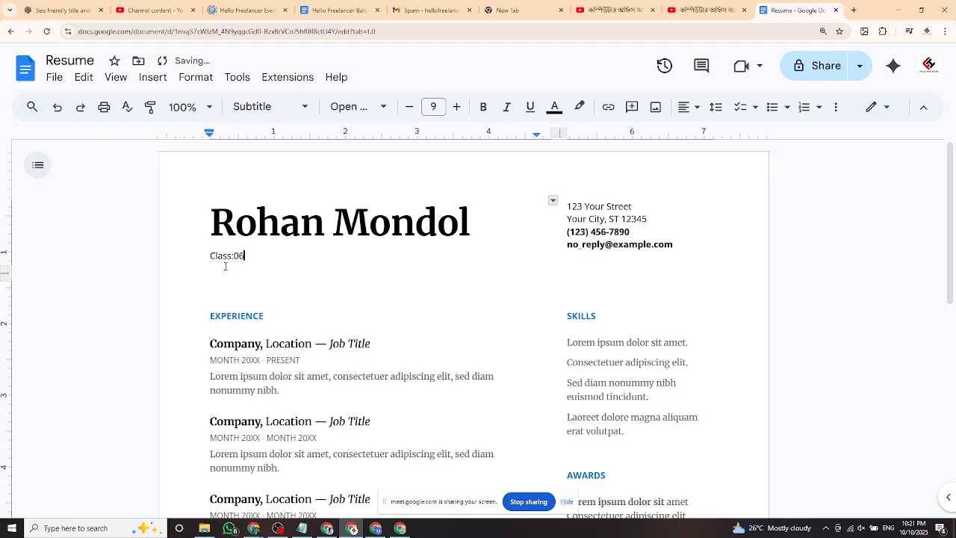
{"action": "key", "text": "Return"}
{"action": "type", "text": "Rol"}
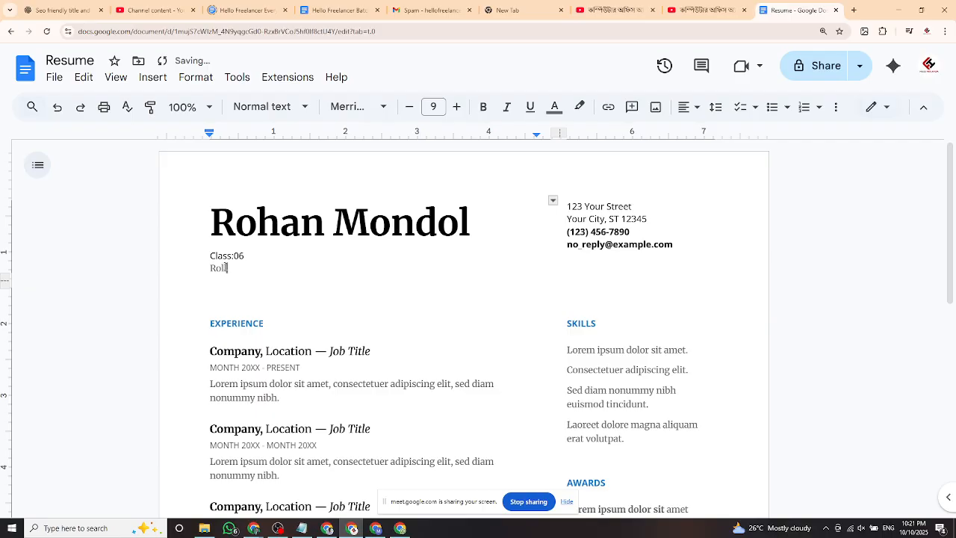
{"action": "double_click", "coordinate": [257, 270]}
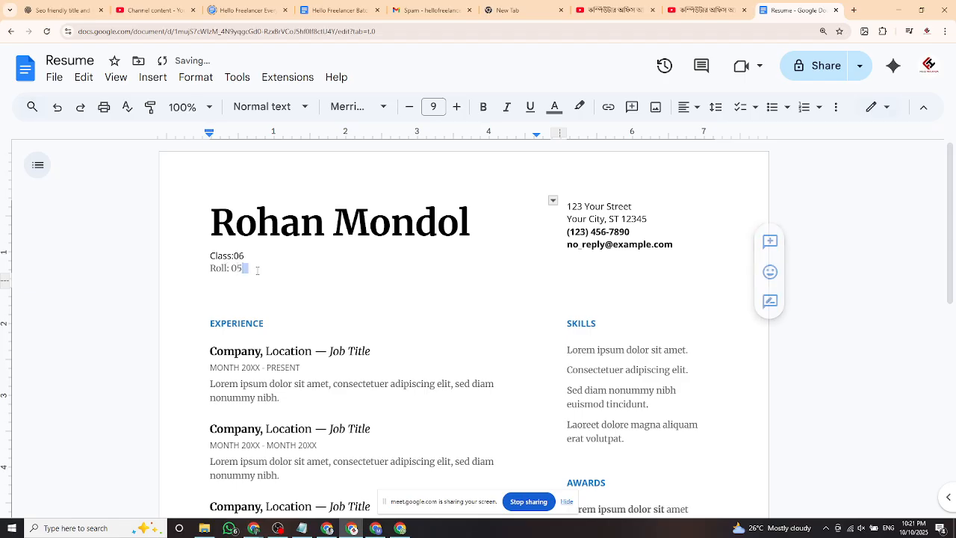
Select the first Experience entry, its Company heading and its date line to review them.
{"action": "scroll", "coordinate": [262, 284], "scroll_direction": "down", "scroll_amount": 2}
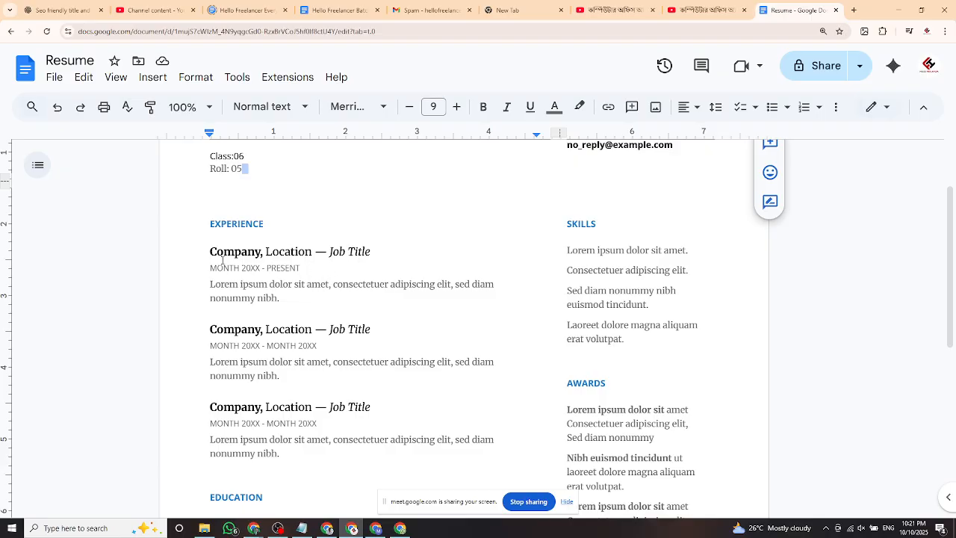
{"action": "left_click_drag", "start_coordinate": [213, 251], "coordinate": [319, 300]}
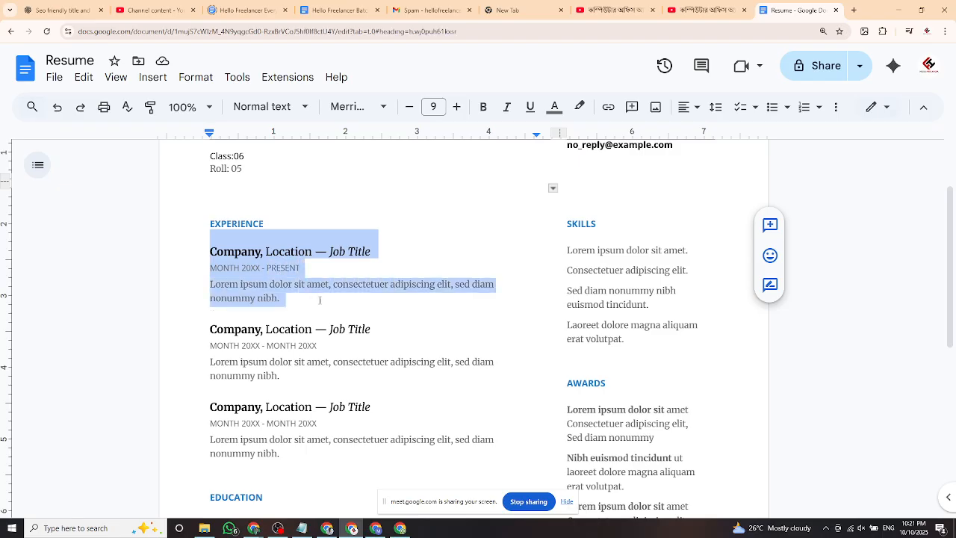
{"action": "left_click", "coordinate": [305, 299]}
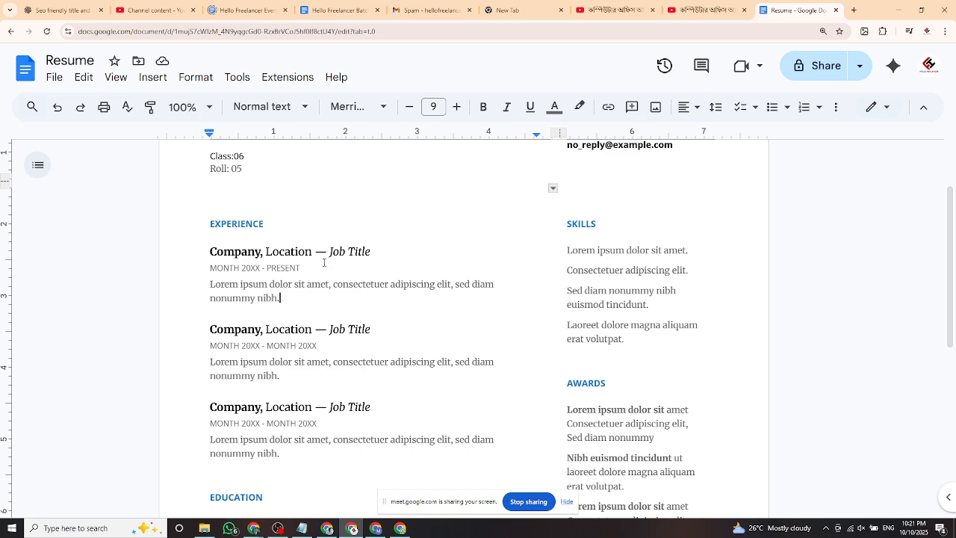
{"action": "left_click_drag", "start_coordinate": [373, 252], "coordinate": [211, 253]}
{"action": "left_click", "coordinate": [288, 285]}
{"action": "left_click_drag", "start_coordinate": [300, 271], "coordinate": [210, 271]}
{"action": "scroll", "coordinate": [322, 305], "scroll_direction": "down", "scroll_amount": 1}
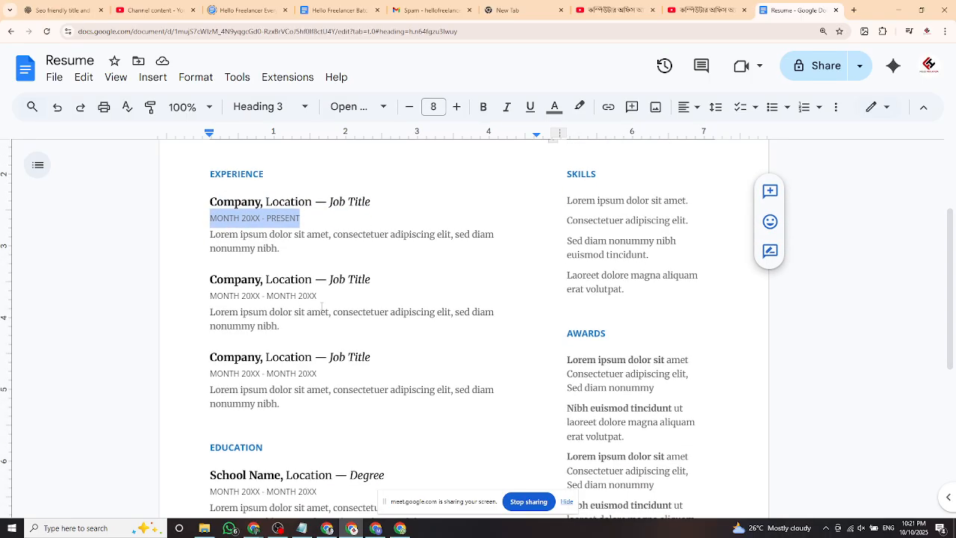
Move down through the job description and education entries to the Languages section.
{"action": "left_click", "coordinate": [271, 205]}
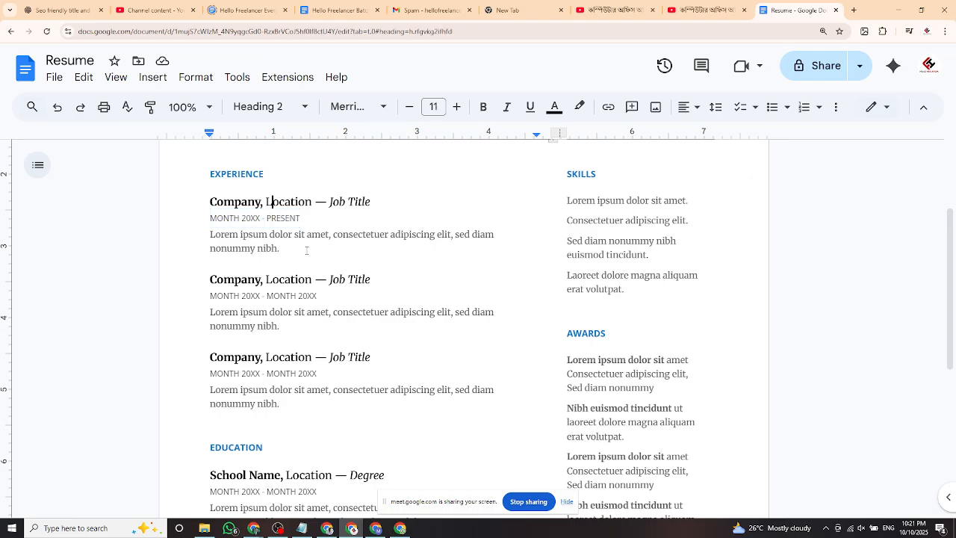
{"action": "left_click", "coordinate": [249, 237]}
{"action": "scroll", "coordinate": [247, 246], "scroll_direction": "down", "scroll_amount": 2}
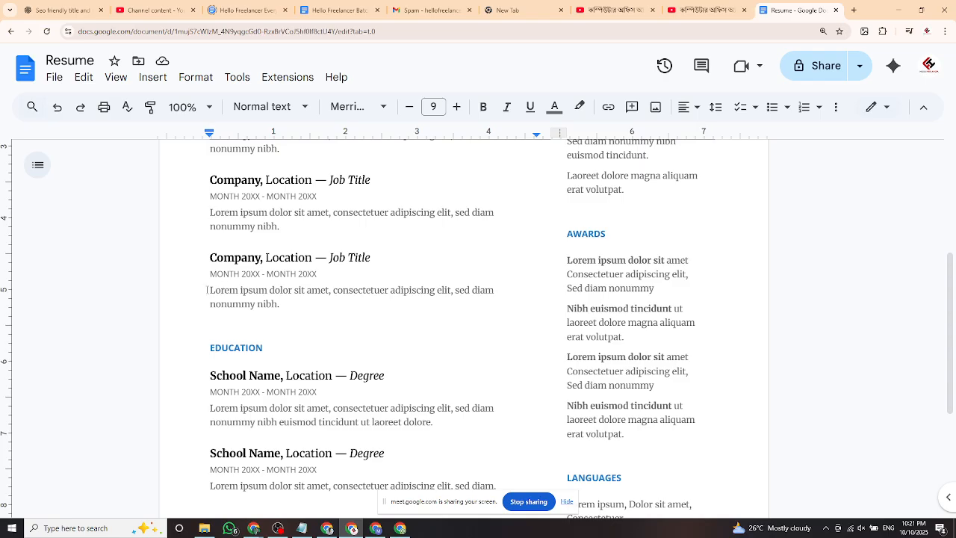
{"action": "left_click_drag", "start_coordinate": [207, 290], "coordinate": [282, 305]}
{"action": "left_click", "coordinate": [262, 257]}
{"action": "scroll", "coordinate": [311, 270], "scroll_direction": "down", "scroll_amount": 1}
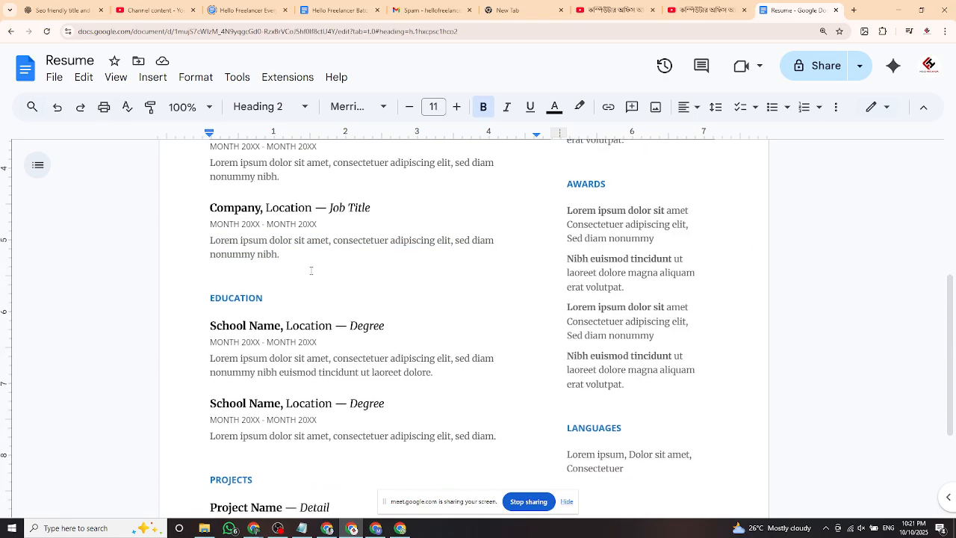
{"action": "scroll", "coordinate": [311, 271], "scroll_direction": "down", "scroll_amount": 1}
{"action": "scroll", "coordinate": [340, 270], "scroll_direction": "down", "scroll_amount": 1}
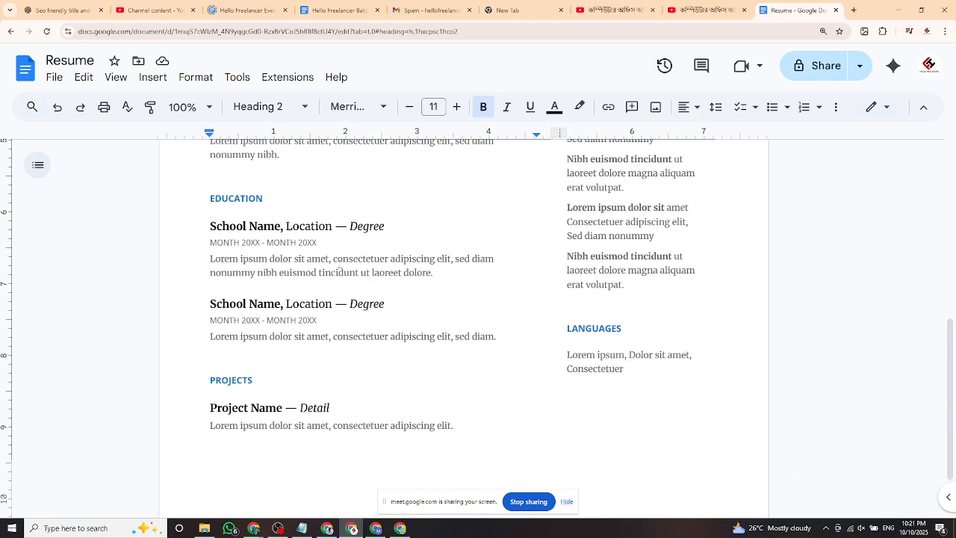
{"action": "left_click", "coordinate": [368, 303]}
{"action": "scroll", "coordinate": [361, 328], "scroll_direction": "down", "scroll_amount": 1}
{"action": "scroll", "coordinate": [383, 350], "scroll_direction": "up", "scroll_amount": 1}
{"action": "scroll", "coordinate": [384, 348], "scroll_direction": "up", "scroll_amount": 4}
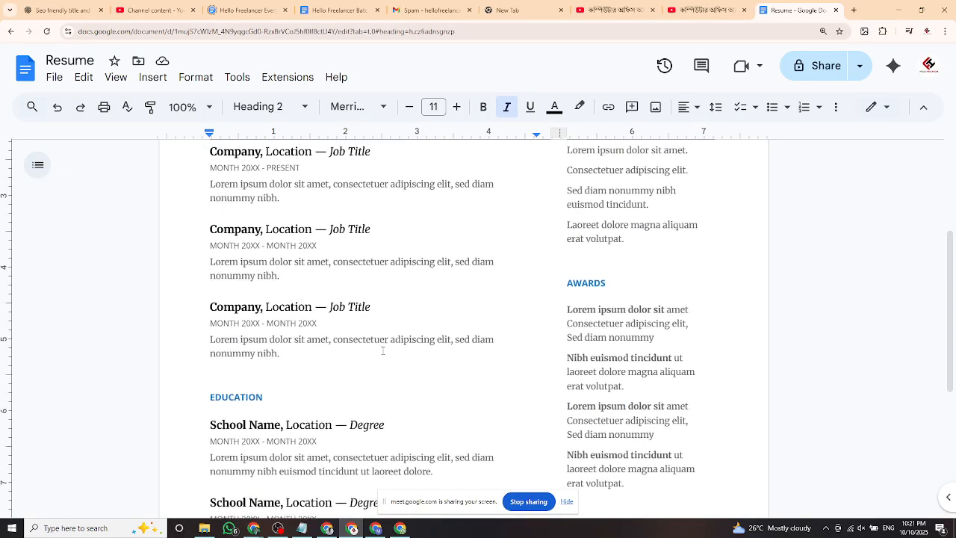
{"action": "scroll", "coordinate": [384, 348], "scroll_direction": "down", "scroll_amount": 5}
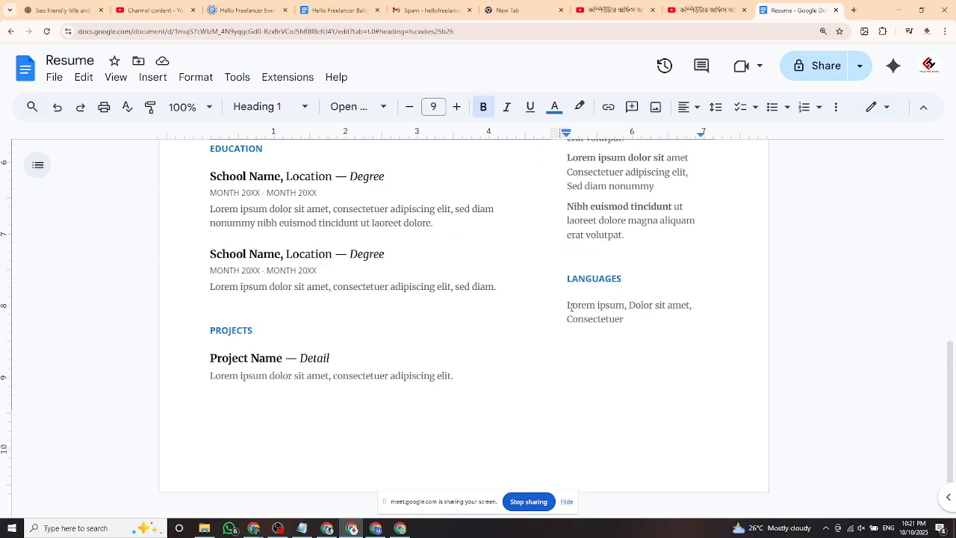
Replace the Languages placeholder text with 'English' and 'Bangali' on separate lines.
{"action": "left_click_drag", "start_coordinate": [568, 305], "coordinate": [630, 321]}
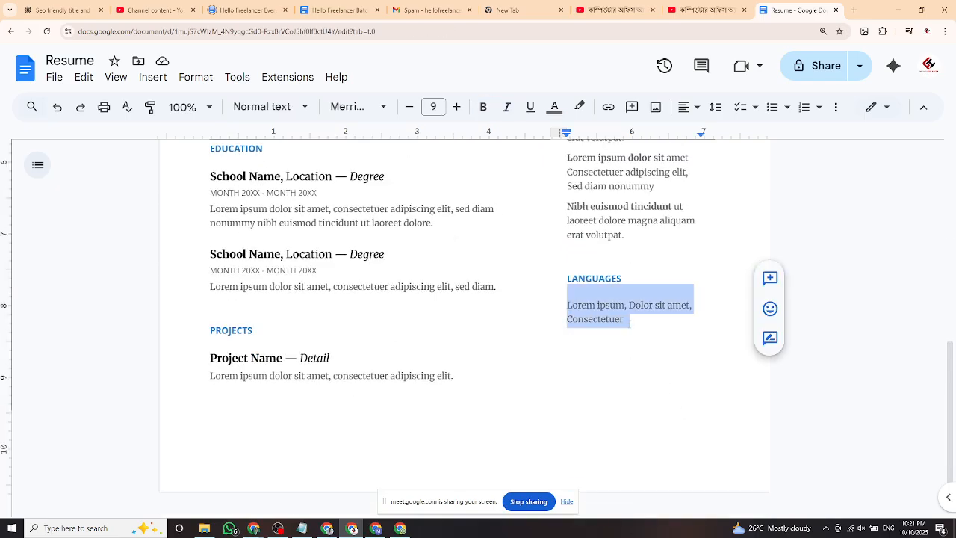
{"action": "type", "text": "W"}
{"action": "key", "text": "BackSpace"}
{"action": "type", "text": "Eng"}
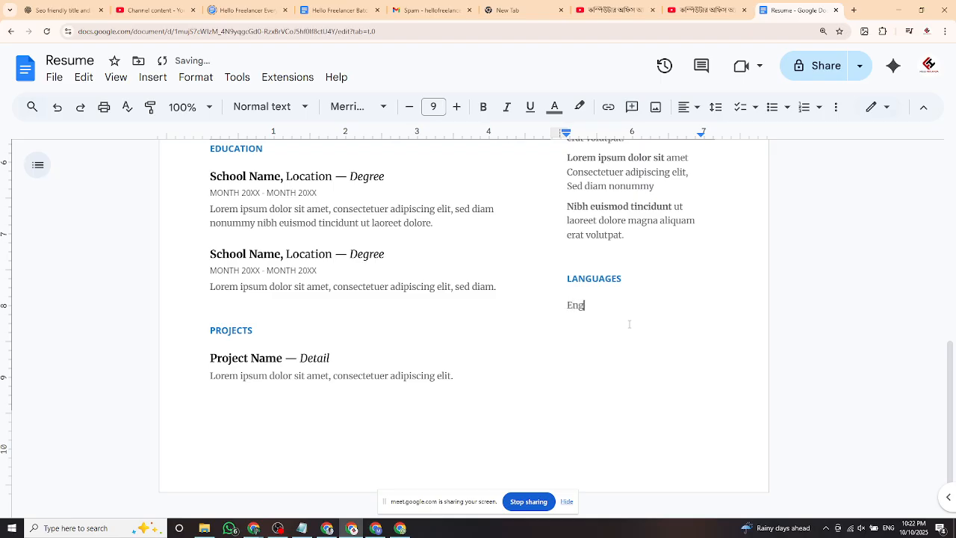
{"action": "type", "text": "lish"}
{"action": "key", "text": "Return"}
{"action": "type", "text": "Bangali"}
Scroll back up and select the four SKILLS placeholder lines.
{"action": "scroll", "coordinate": [630, 324], "scroll_direction": "up", "scroll_amount": 1}
{"action": "scroll", "coordinate": [628, 326], "scroll_direction": "up", "scroll_amount": 4}
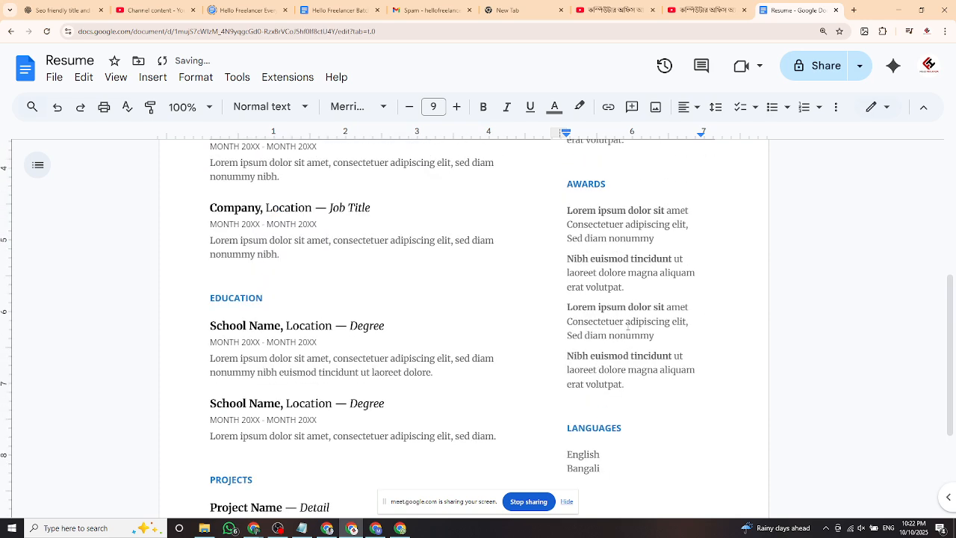
{"action": "scroll", "coordinate": [598, 304], "scroll_direction": "up", "scroll_amount": 1}
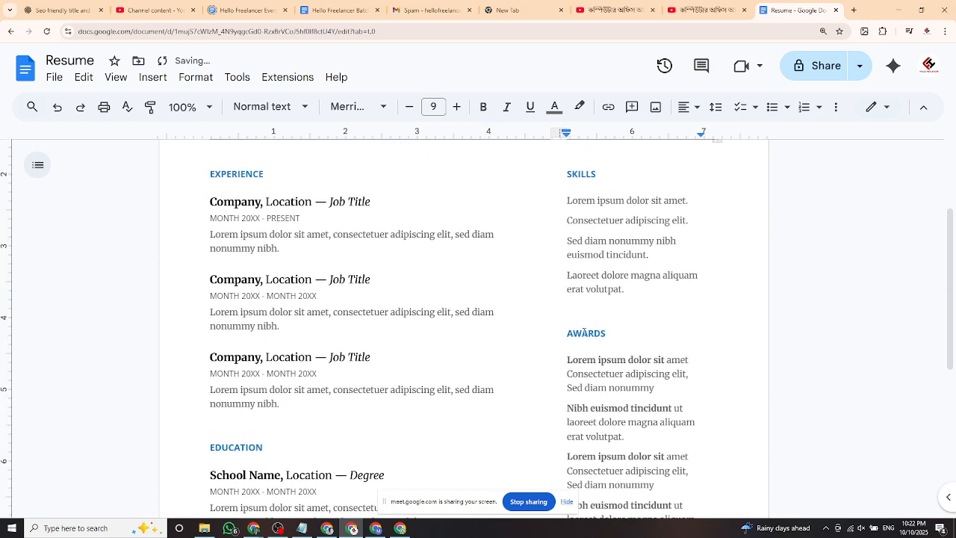
{"action": "scroll", "coordinate": [585, 314], "scroll_direction": "up", "scroll_amount": 2}
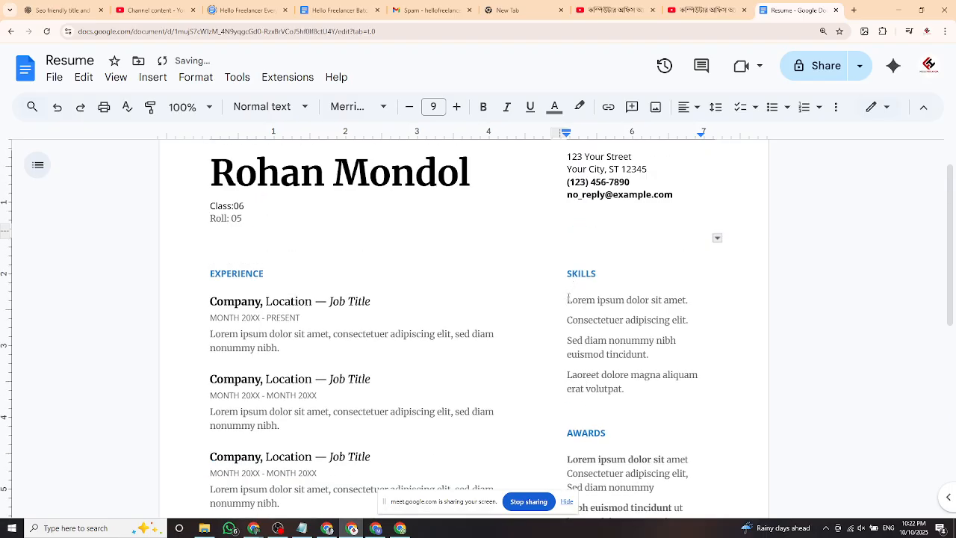
{"action": "left_click_drag", "start_coordinate": [569, 297], "coordinate": [638, 389]}
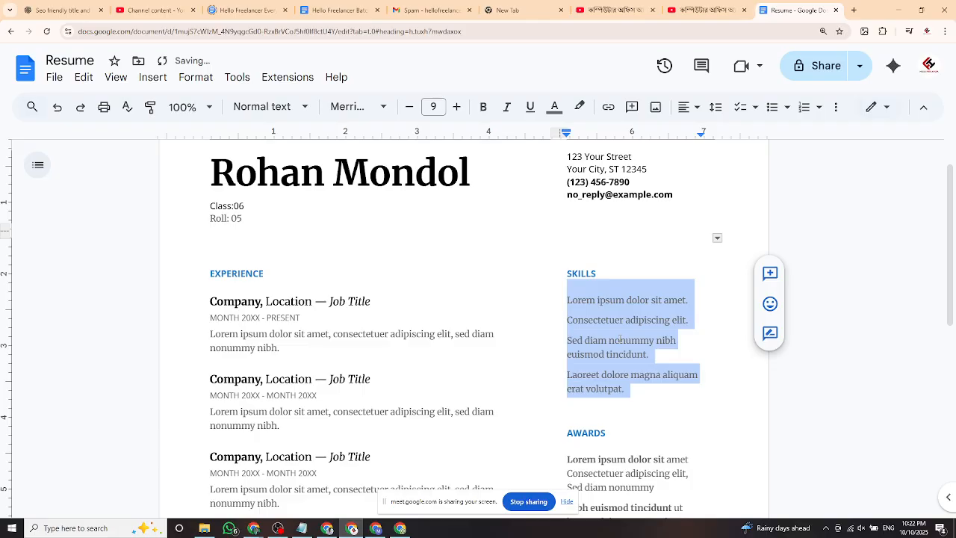
{"action": "scroll", "coordinate": [620, 340], "scroll_direction": "up", "scroll_amount": 1}
{"action": "scroll", "coordinate": [384, 389], "scroll_direction": "down", "scroll_amount": 6}
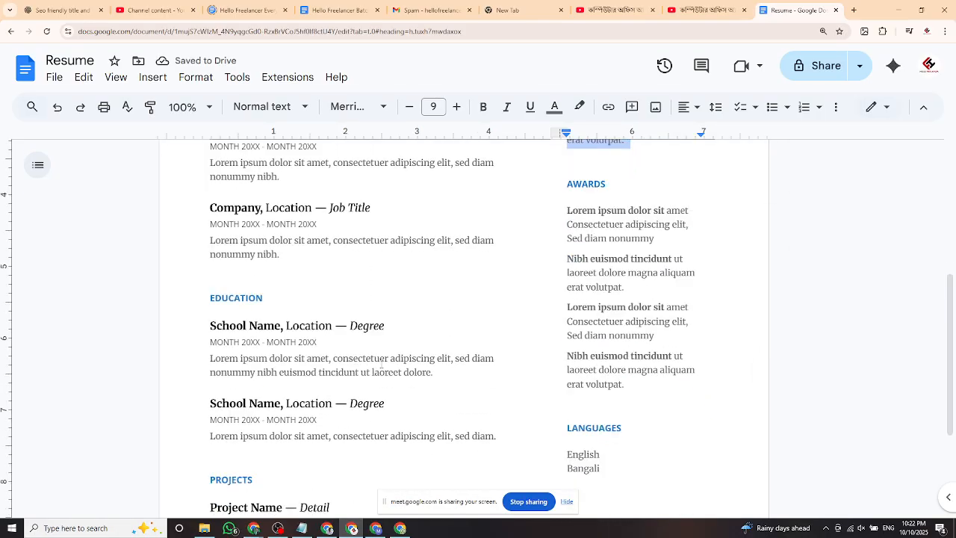
{"action": "scroll", "coordinate": [404, 396], "scroll_direction": "up", "scroll_amount": 6}
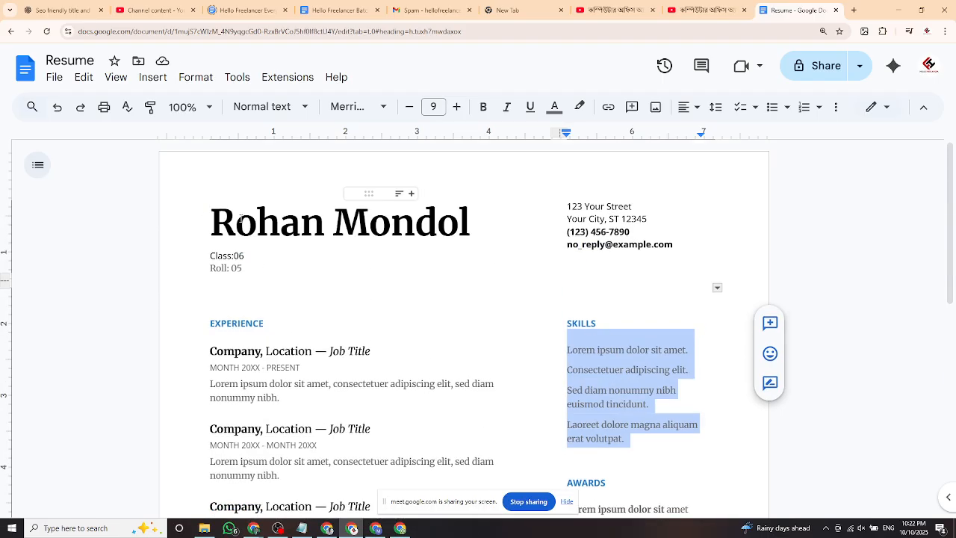
Check the Resume header and File menu, glance at the video tab, then open a new browser tab.
{"action": "left_click", "coordinate": [486, 220]}
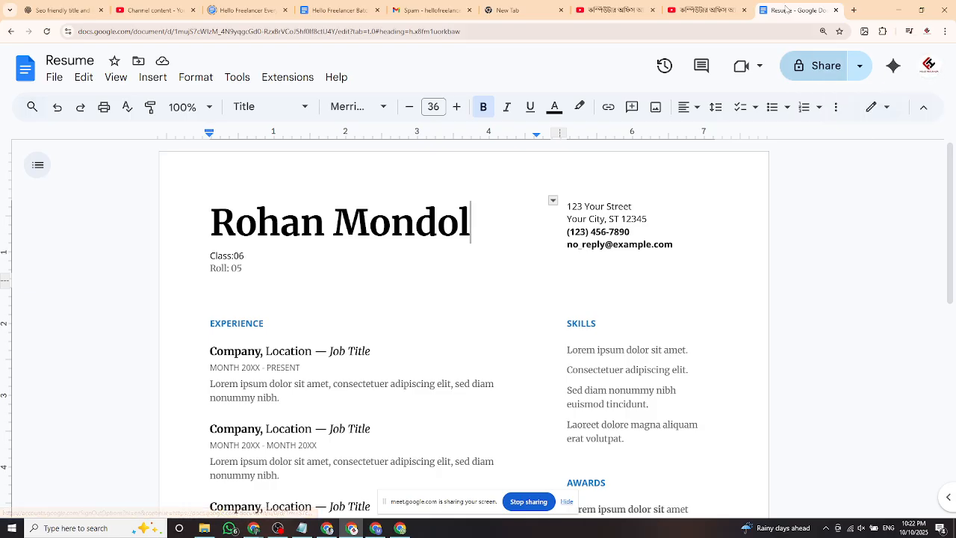
{"action": "left_click", "coordinate": [707, 10]}
{"action": "left_click", "coordinate": [782, 10]}
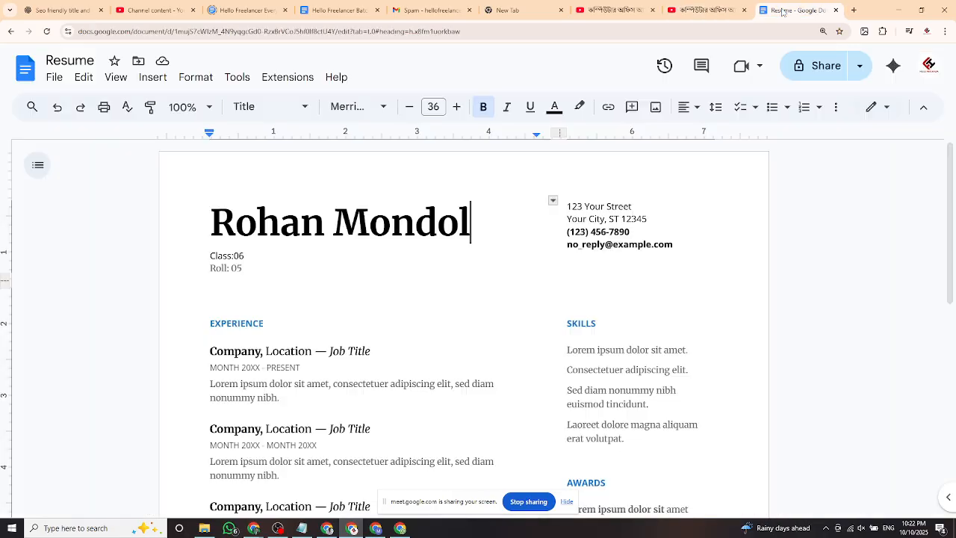
{"action": "left_click", "coordinate": [54, 77]}
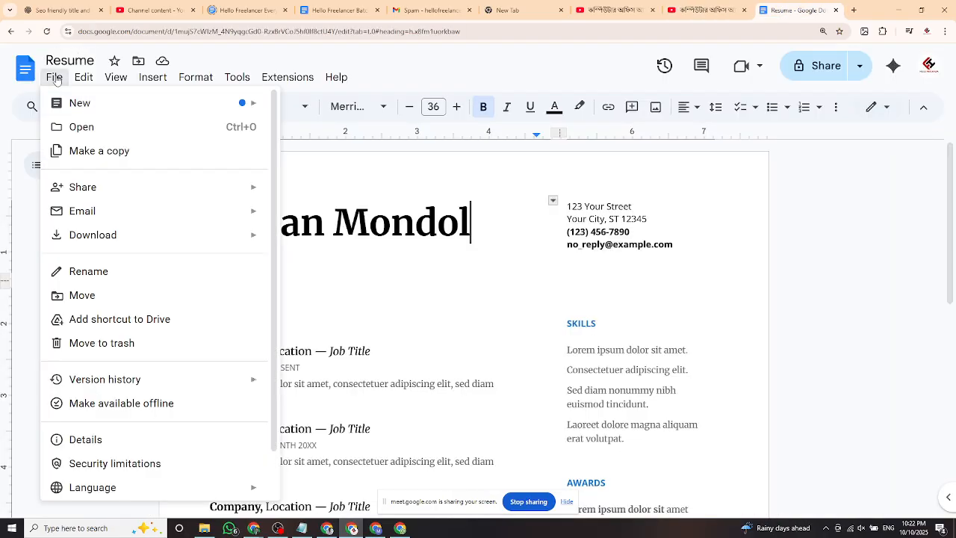
{"action": "left_click", "coordinate": [369, 224]}
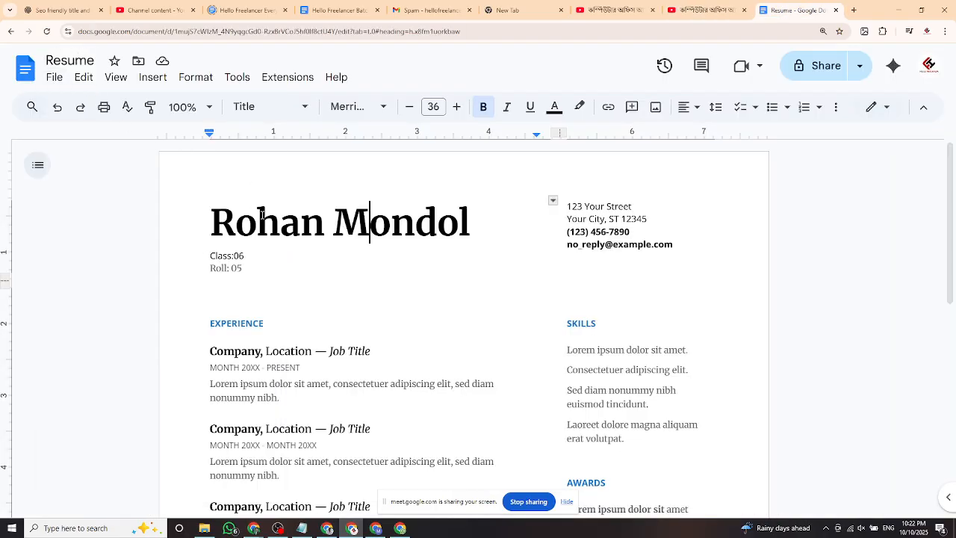
{"action": "left_click", "coordinate": [854, 10]}
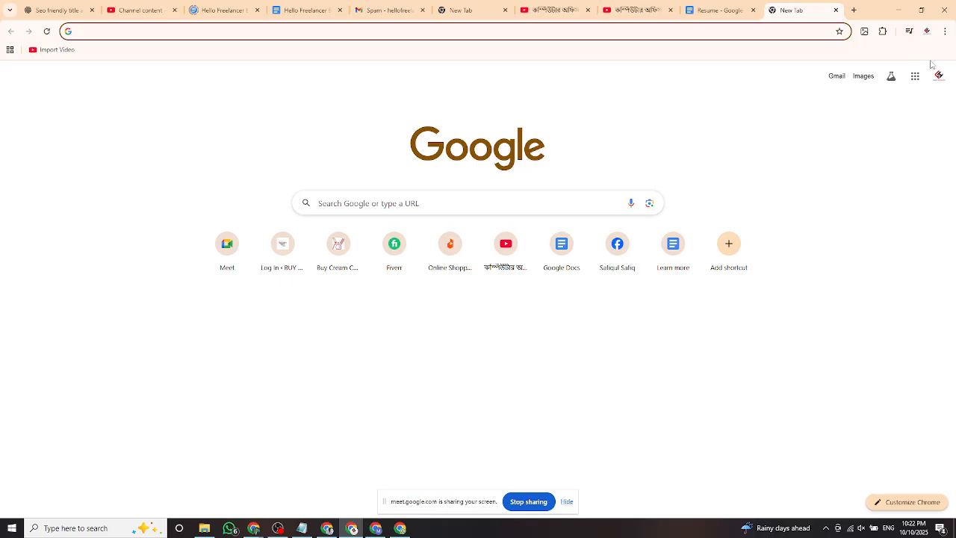
Go to Google Docs via the apps grid and start a blank document.
{"action": "left_click", "coordinate": [918, 78]}
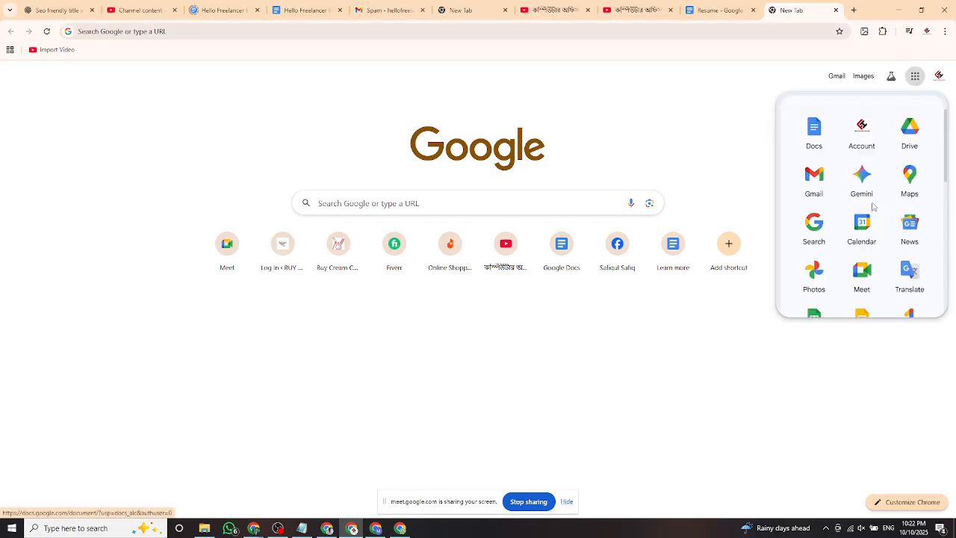
{"action": "left_click", "coordinate": [810, 133]}
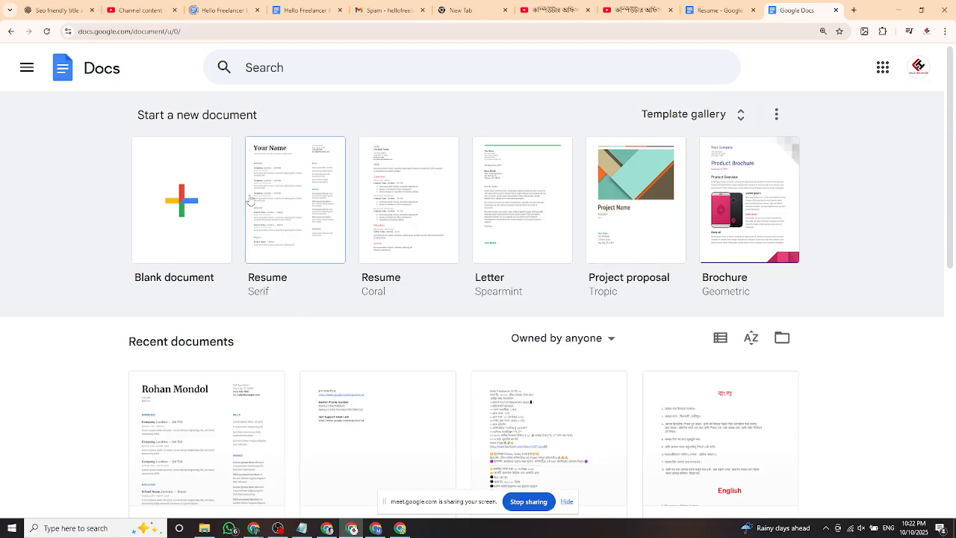
{"action": "scroll", "coordinate": [196, 241], "scroll_direction": "down", "scroll_amount": 1}
{"action": "scroll", "coordinate": [191, 232], "scroll_direction": "up", "scroll_amount": 1}
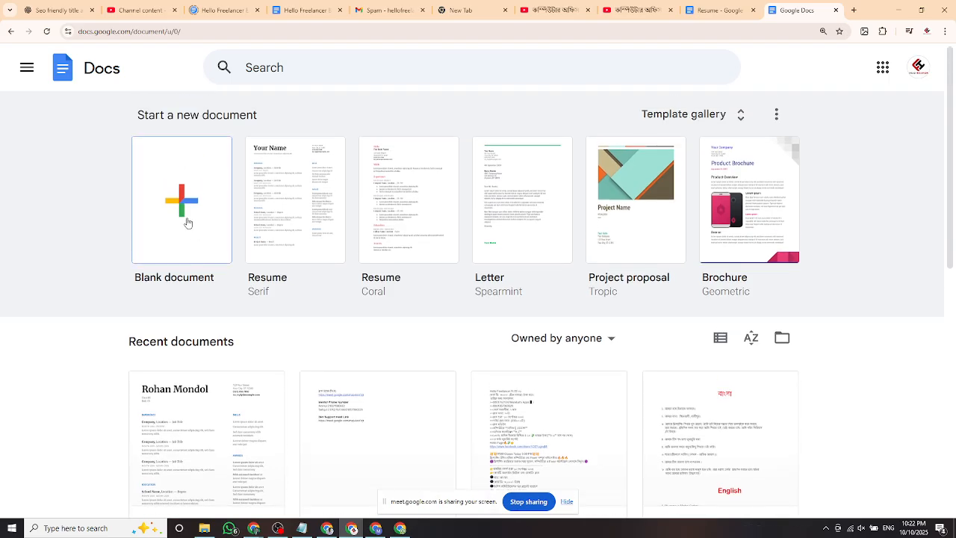
{"action": "left_click", "coordinate": [486, 286]}
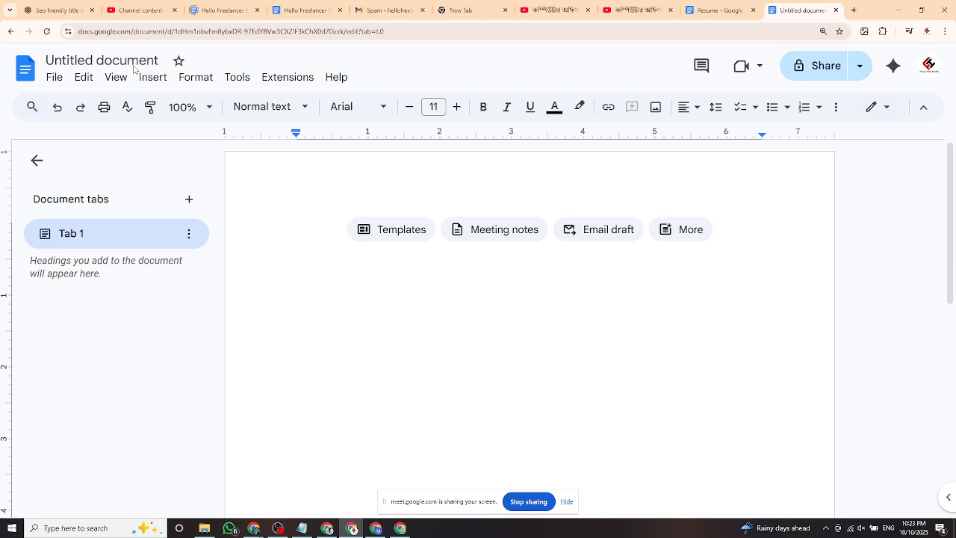
Rename the untitled document to 'Bio Data'.
{"action": "left_click", "coordinate": [94, 59]}
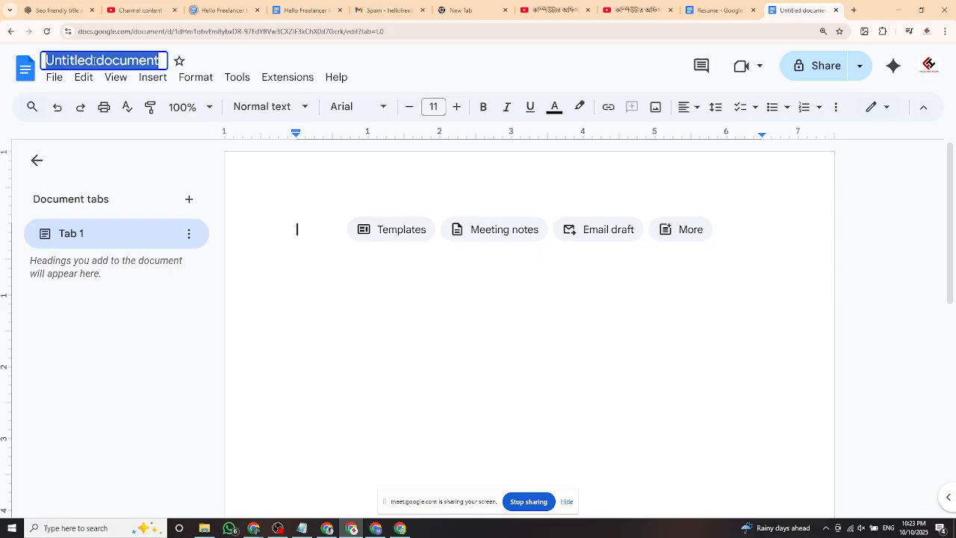
{"action": "type", "text": "C"}
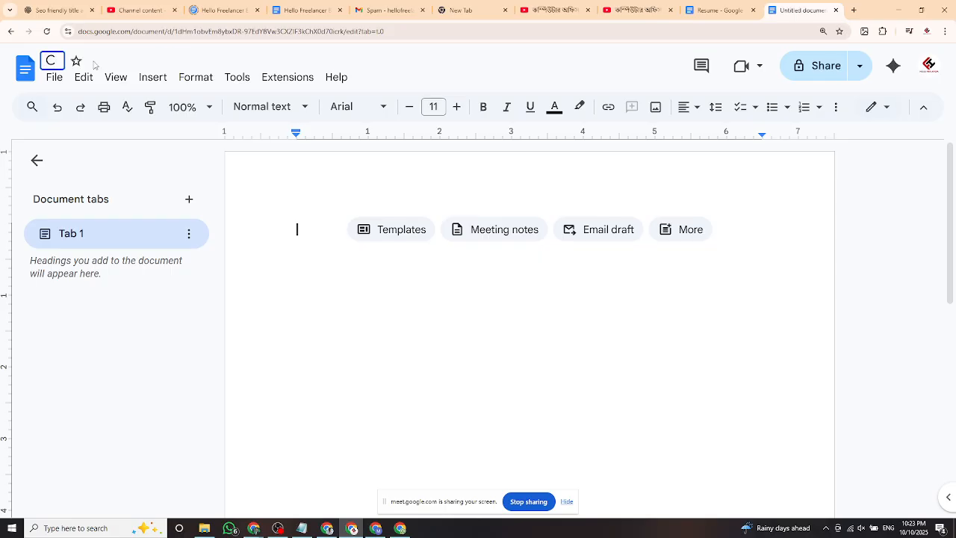
{"action": "type", "text": "V"}
{"action": "key", "text": "BackSpace"}
{"action": "key", "text": "BackSpace"}
{"action": "type", "text": "Bio Data"}
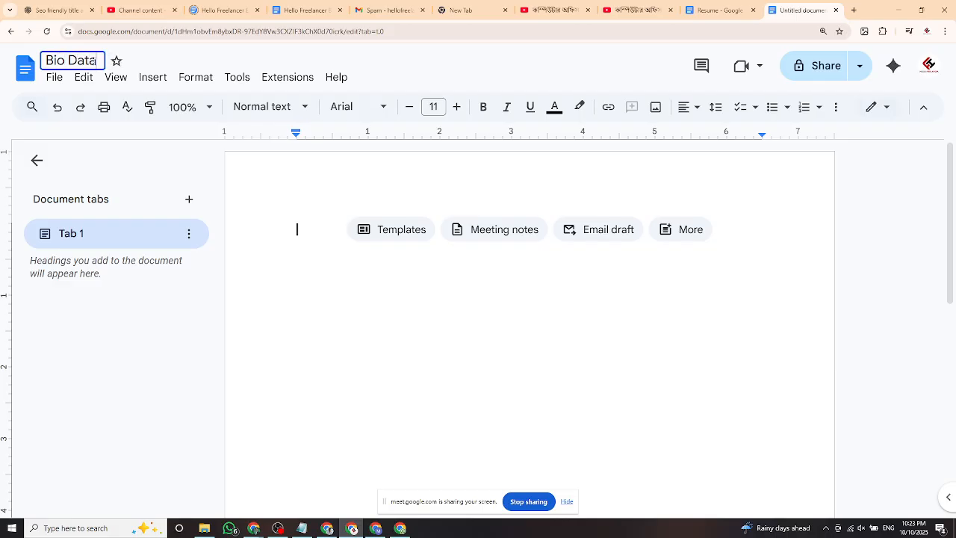
{"action": "key", "text": "Return"}
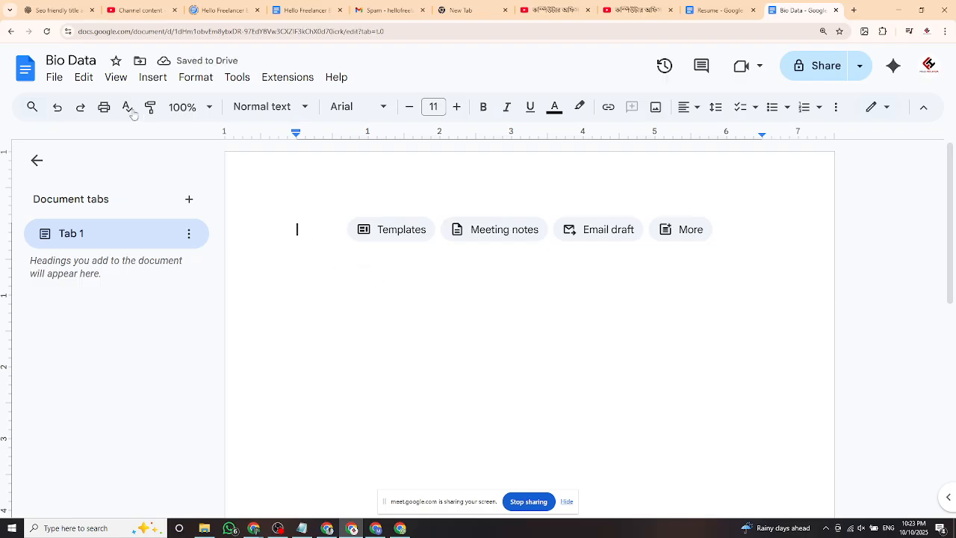
{"action": "left_click", "coordinate": [55, 80]}
{"action": "scroll", "coordinate": [103, 359], "scroll_direction": "down", "scroll_amount": 1}
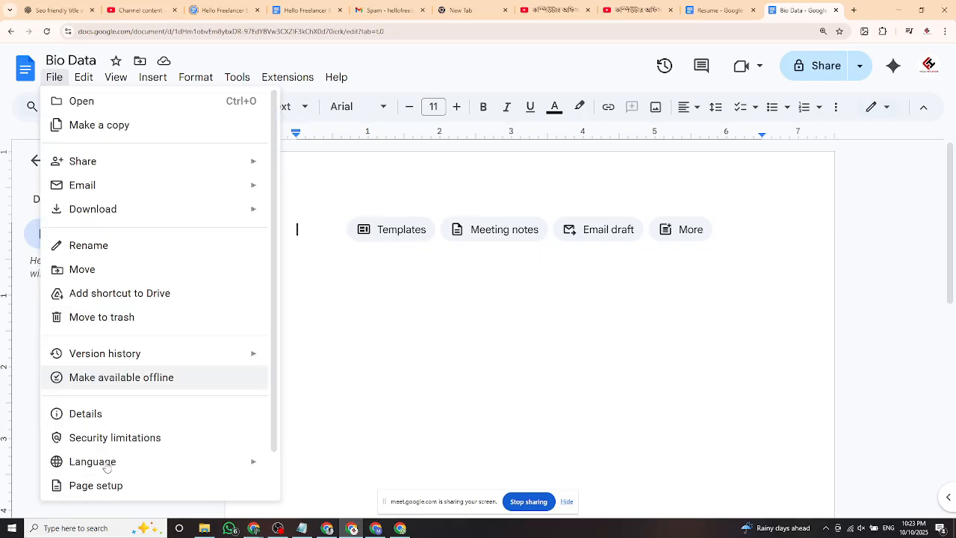
{"action": "scroll", "coordinate": [112, 363], "scroll_direction": "up", "scroll_amount": 1}
{"action": "key", "text": "Escape"}
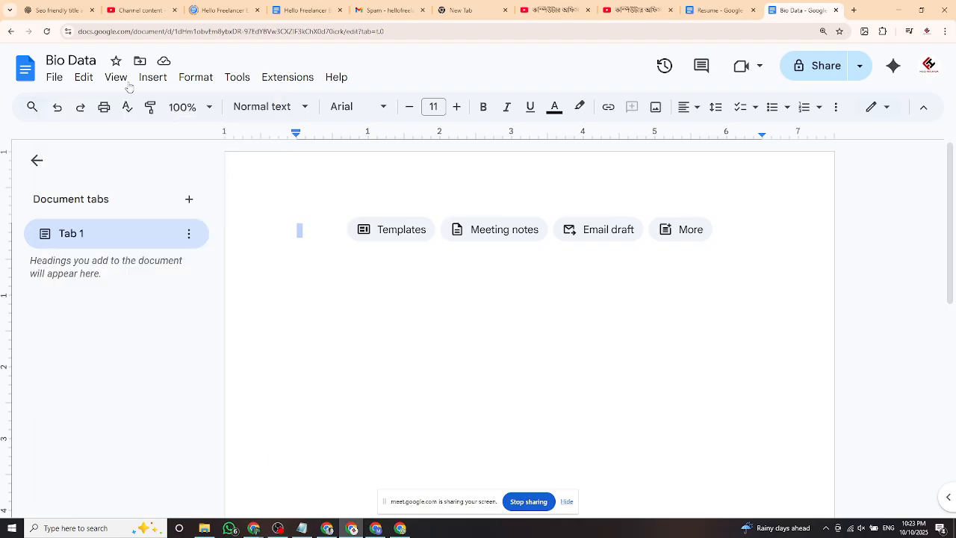
{"action": "left_click", "coordinate": [61, 85]}
{"action": "left_click", "coordinate": [58, 84]}
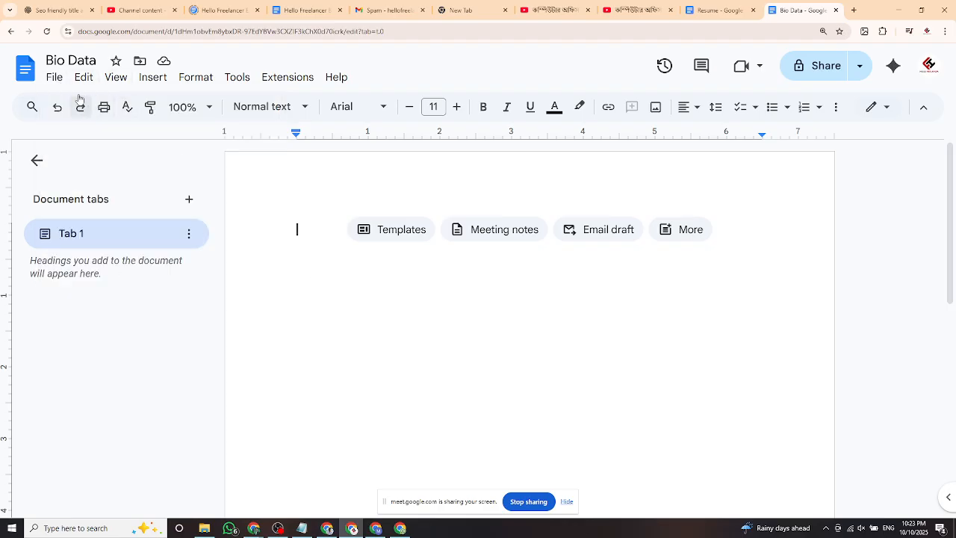
{"action": "left_click", "coordinate": [49, 80]}
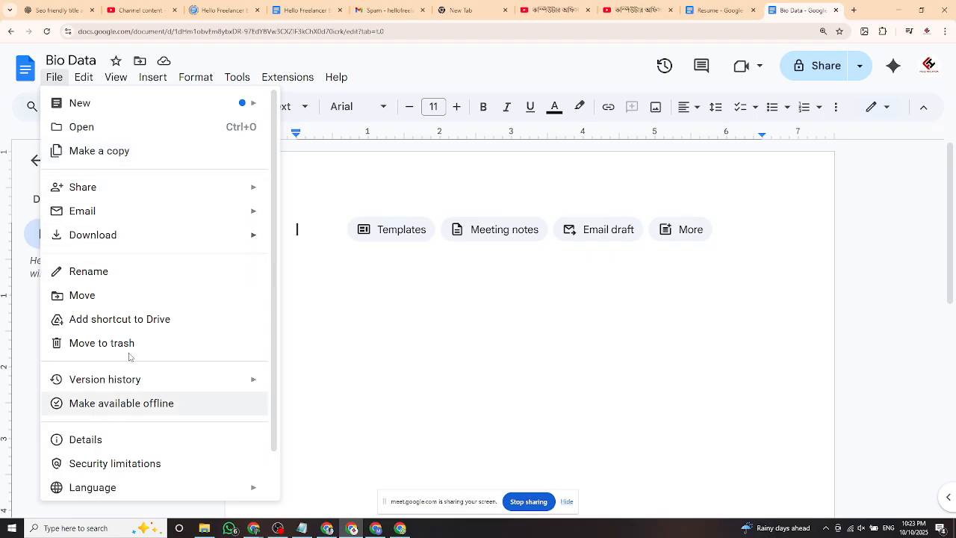
{"action": "left_click", "coordinate": [399, 305]}
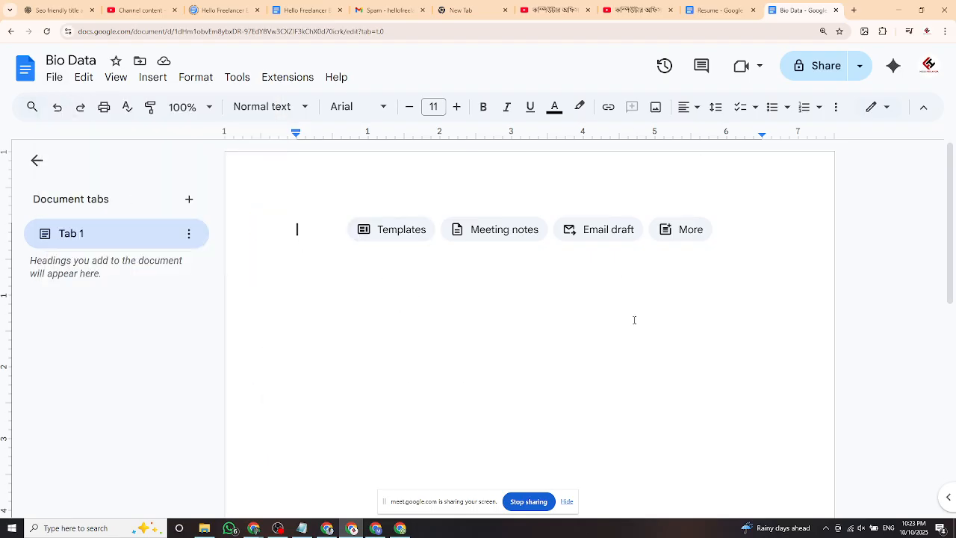
{"action": "left_click", "coordinate": [822, 66]}
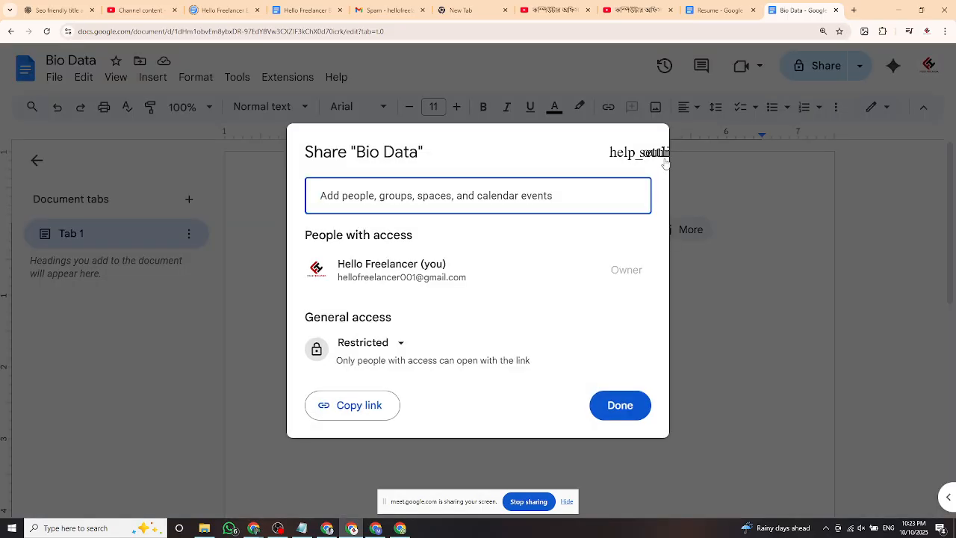
{"action": "left_click", "coordinate": [823, 165]}
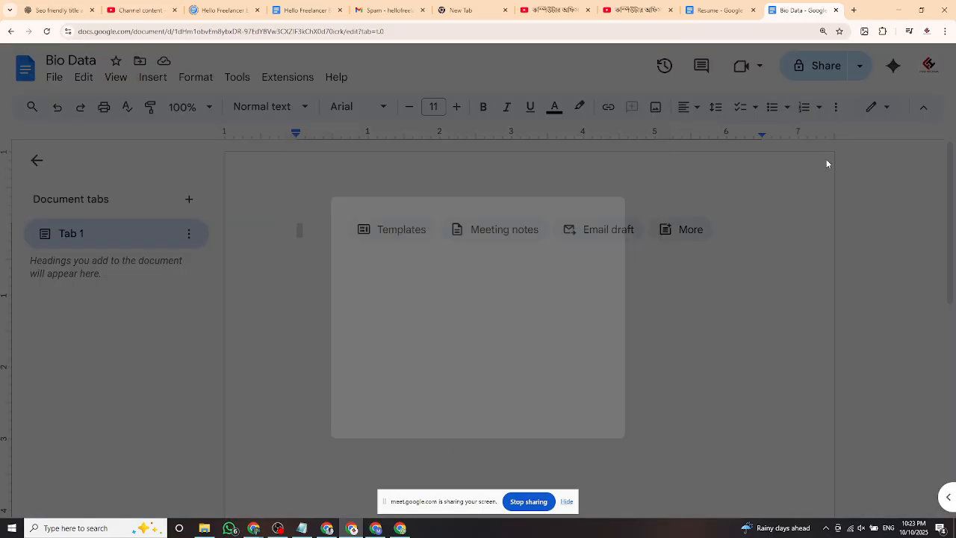
Type 'Hello freelancer' into the Bio Data document and close its tab.
{"action": "left_click", "coordinate": [711, 12]}
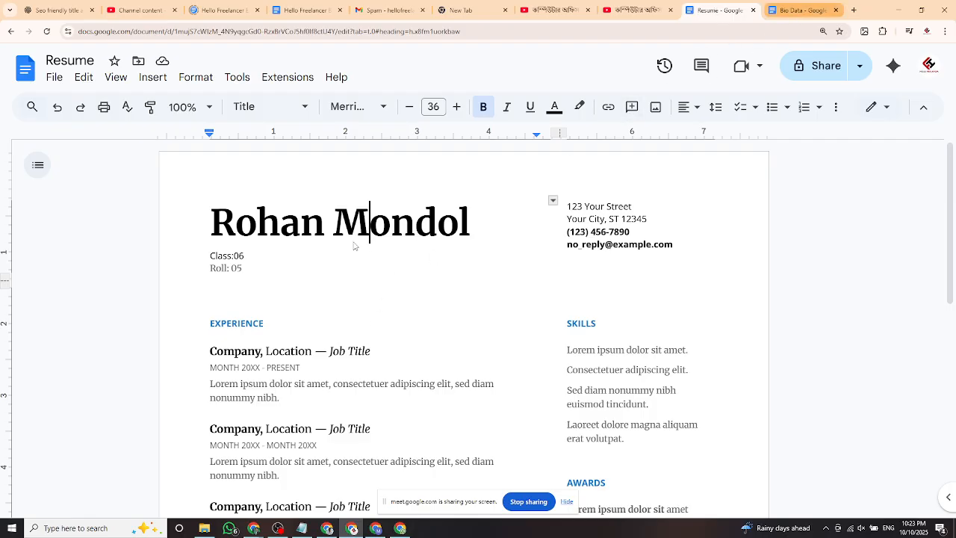
{"action": "left_click", "coordinate": [801, 10]}
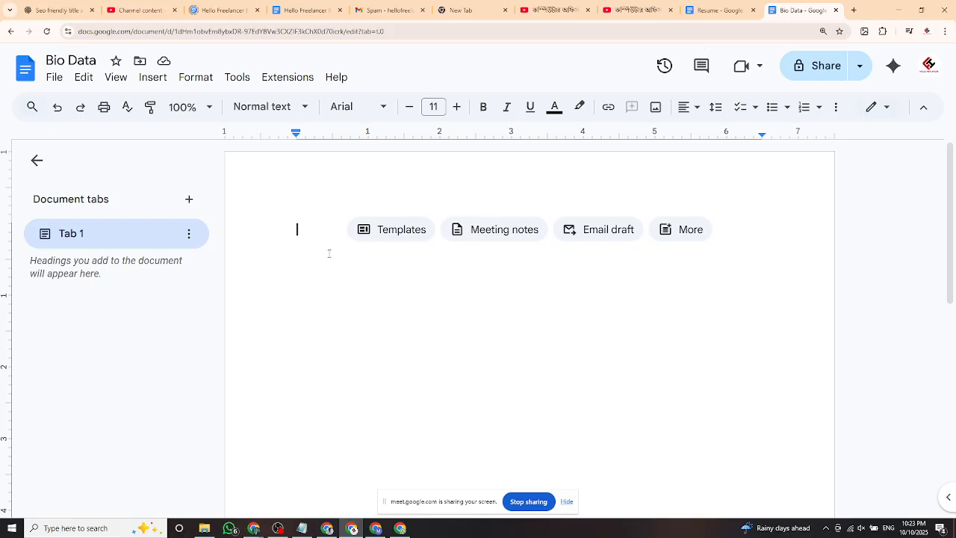
{"action": "type", "text": "Hello freelance"}
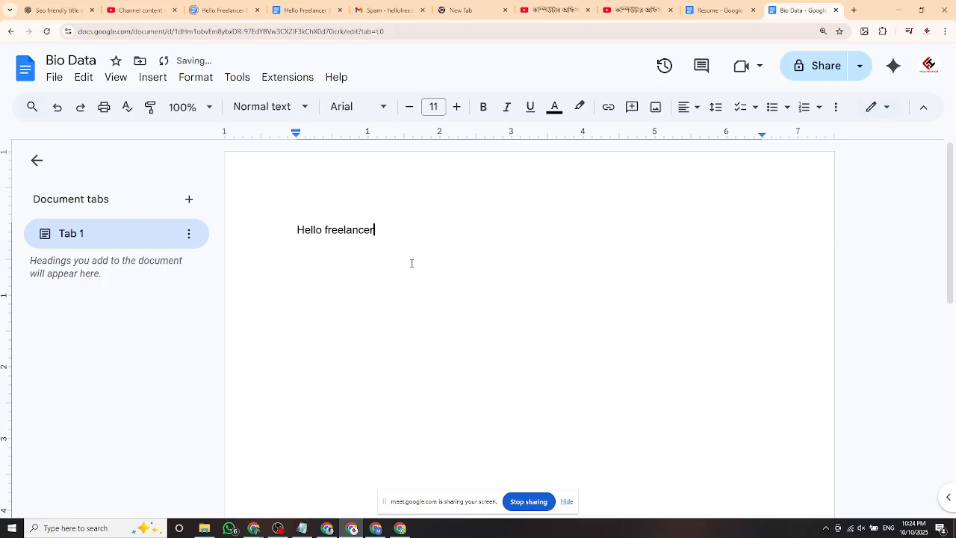
{"action": "type", "text": "r"}
{"action": "key", "text": "Return"}
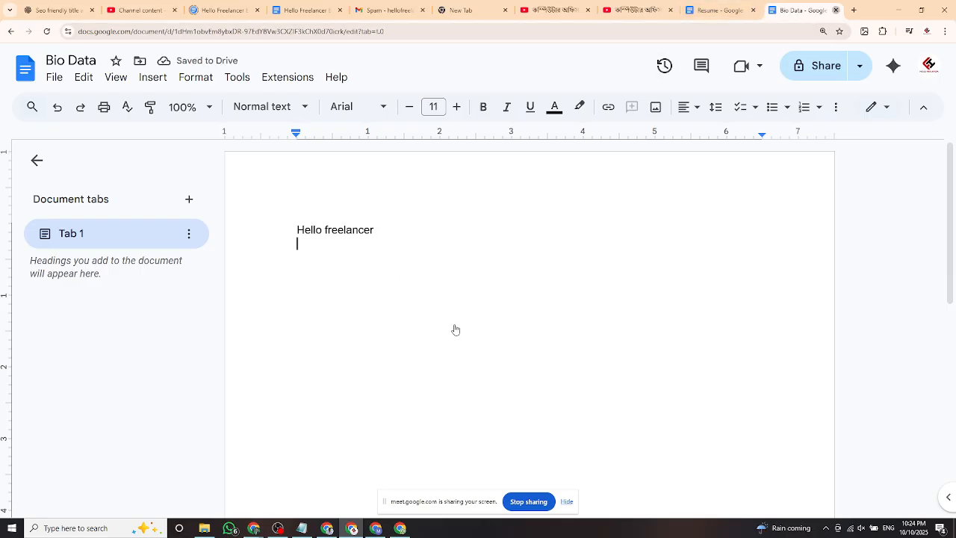
{"action": "key", "text": "ctrl+w"}
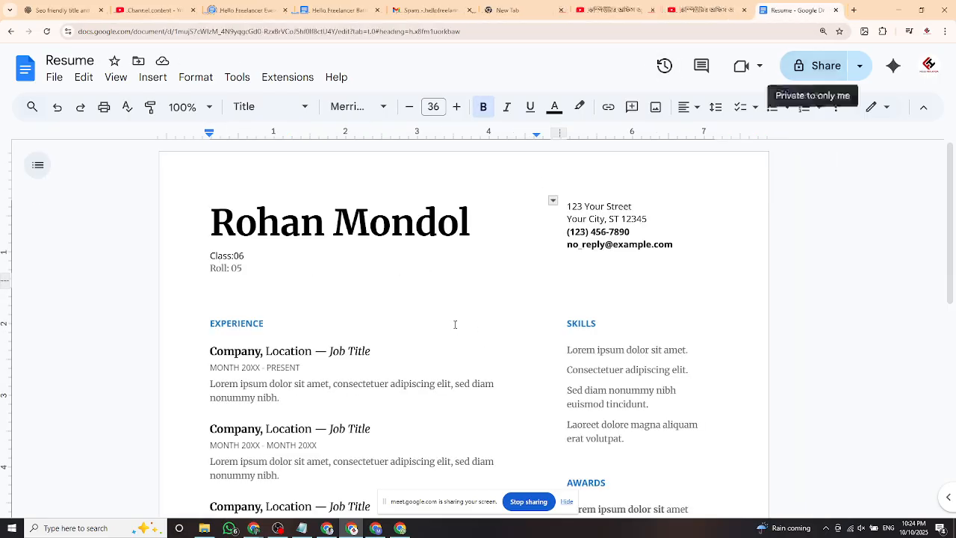
In a new tab, reach Google Docs and reopen Bio Data from the recent documents.
{"action": "left_click", "coordinate": [854, 11]}
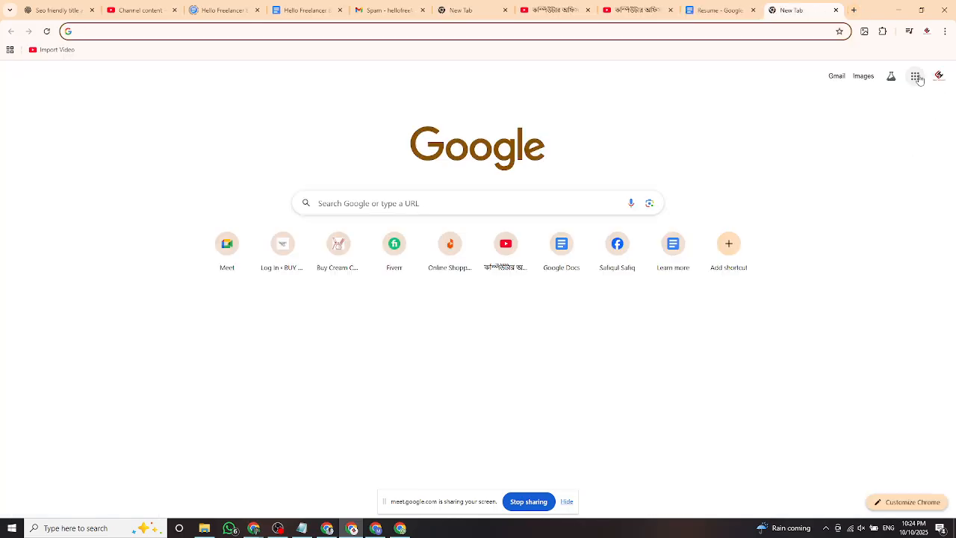
{"action": "left_click", "coordinate": [917, 77]}
{"action": "left_click", "coordinate": [819, 137]}
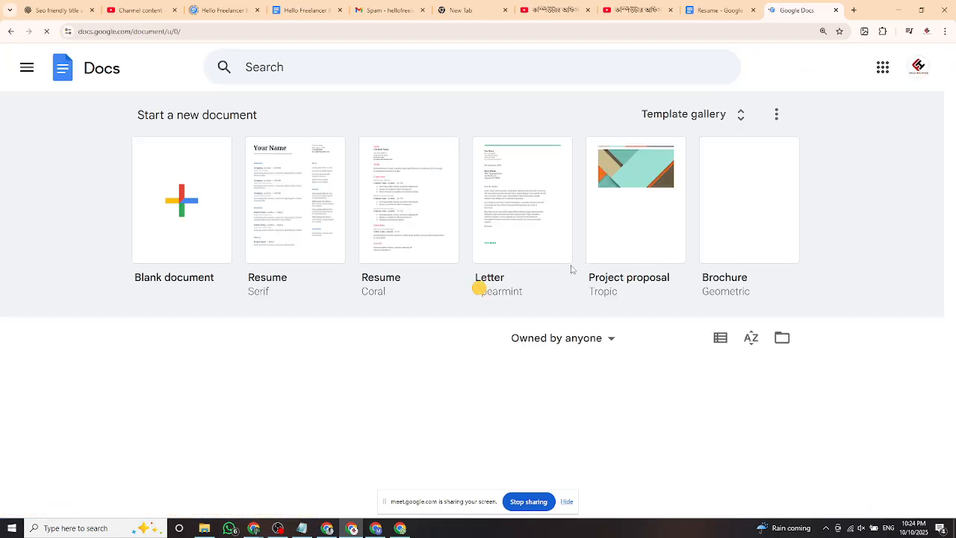
{"action": "scroll", "coordinate": [544, 255], "scroll_direction": "down", "scroll_amount": 1}
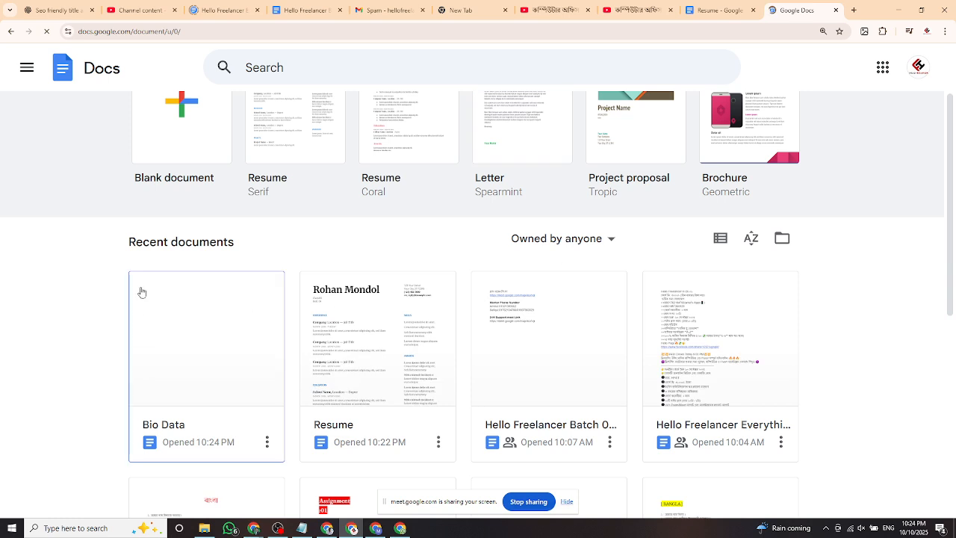
{"action": "left_click", "coordinate": [230, 357]}
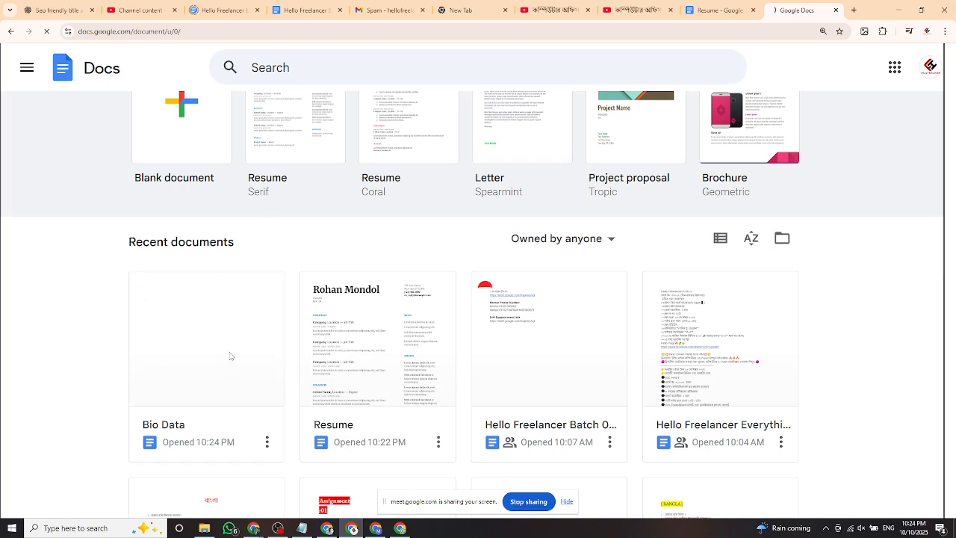
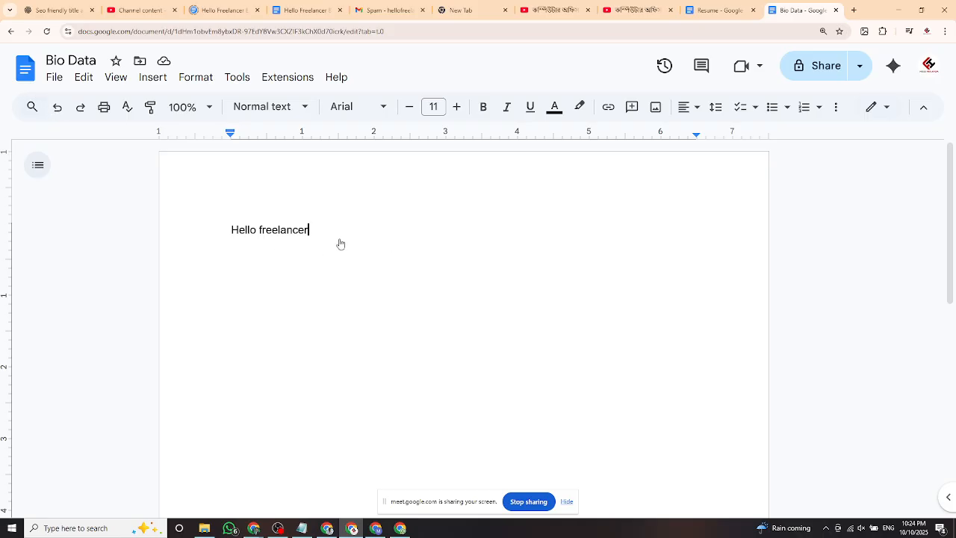
Add a blank first line above 'Hello freelancer' in Bio Data, then bring up Windows search.
{"action": "left_click_drag", "start_coordinate": [315, 227], "coordinate": [339, 228]}
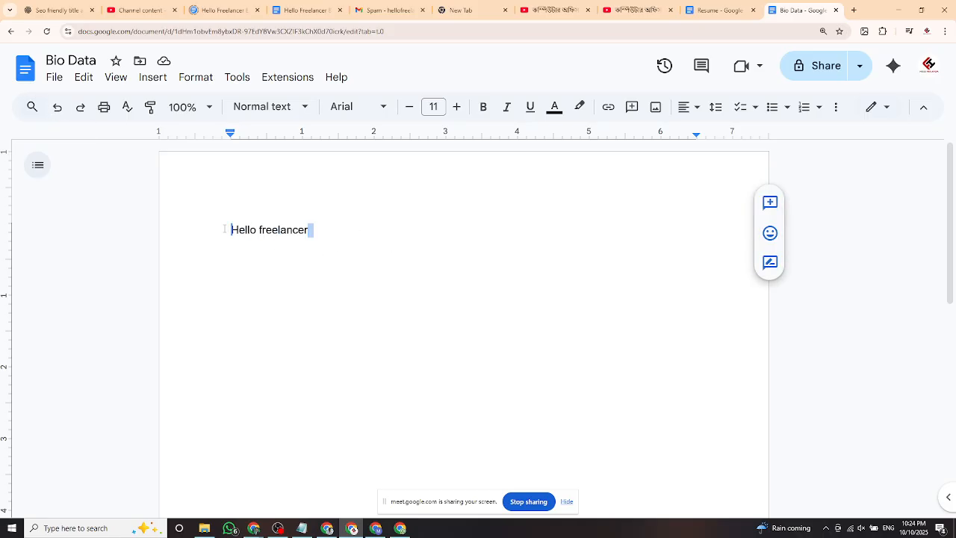
{"action": "key", "text": "Return"}
{"action": "left_click", "coordinate": [302, 233]}
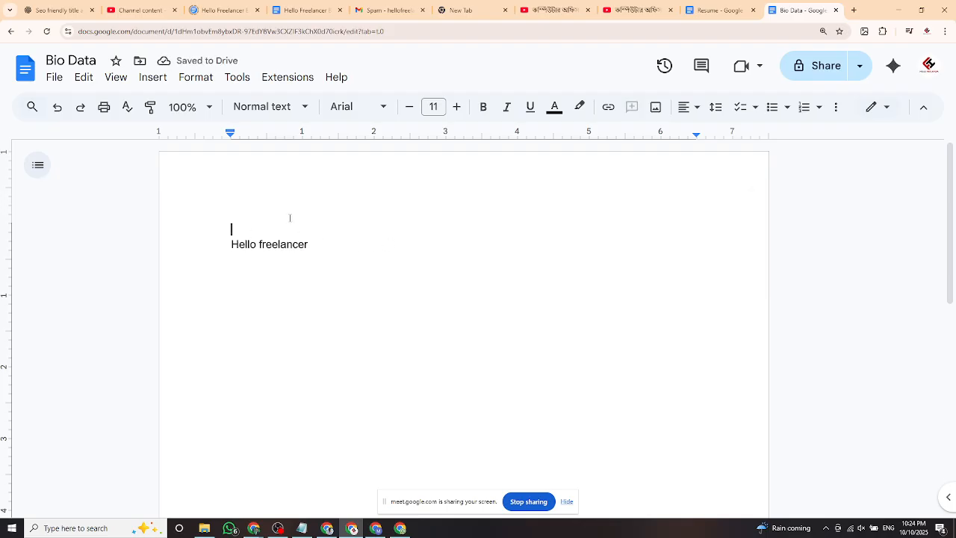
{"action": "left_click", "coordinate": [48, 529]}
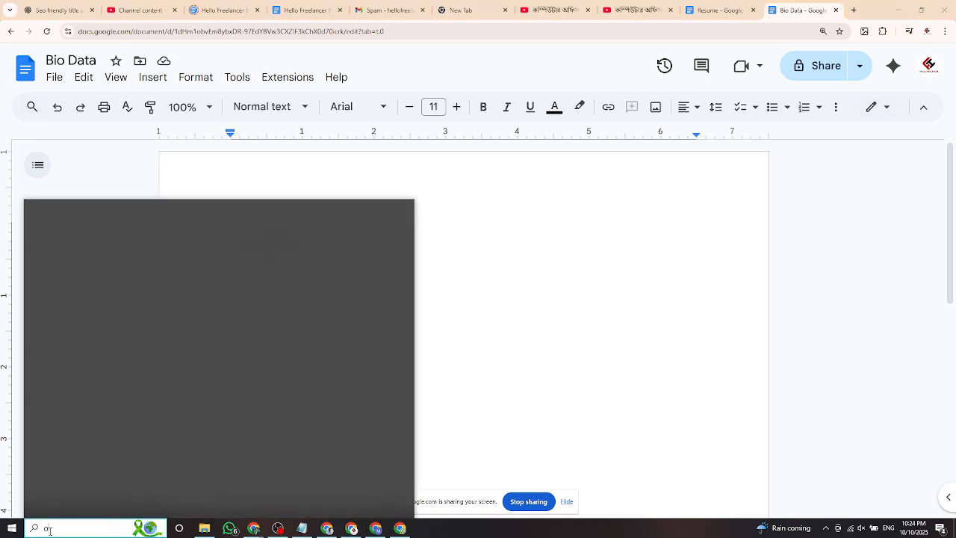
Search 'office', launch Word 2013 and preview the Restaurant brochure template.
{"action": "type", "text": "office"}
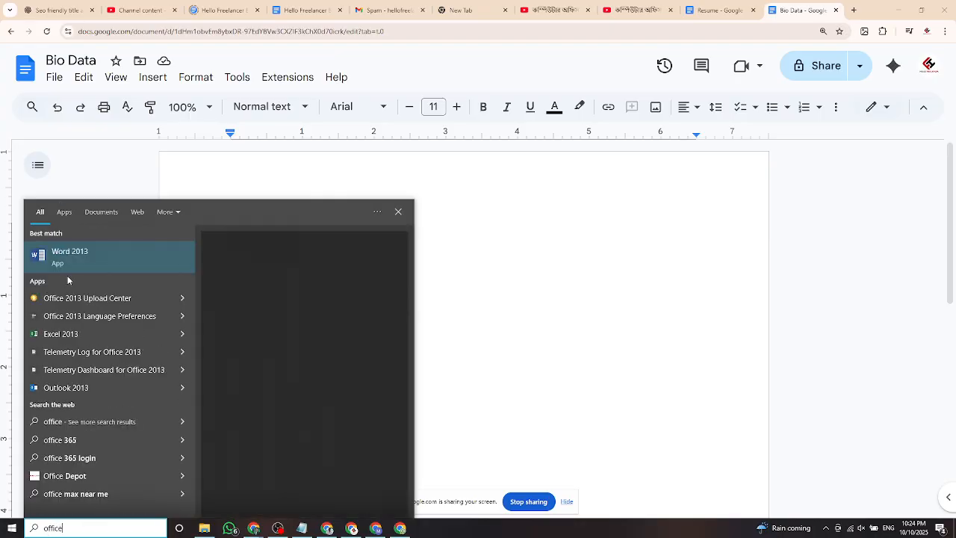
{"action": "left_click", "coordinate": [150, 264]}
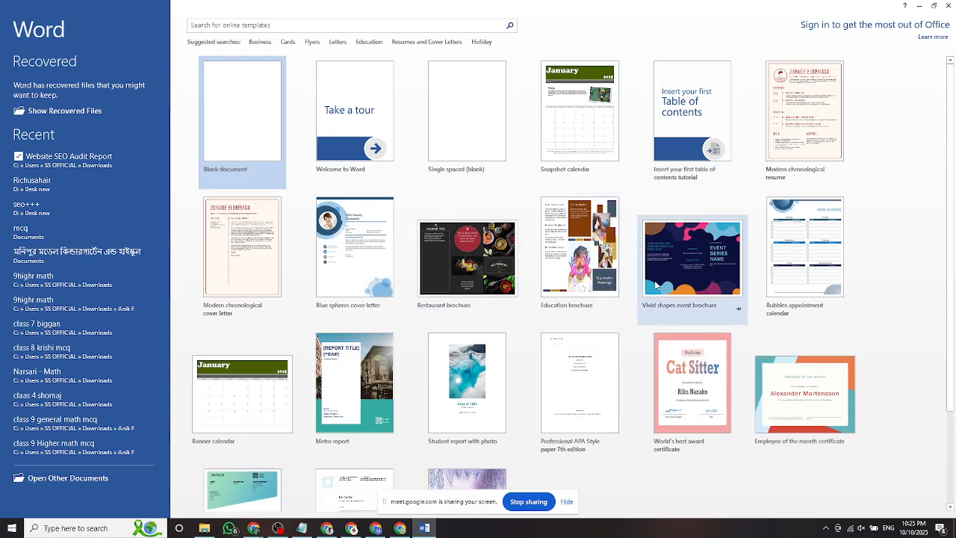
{"action": "left_click", "coordinate": [460, 256]}
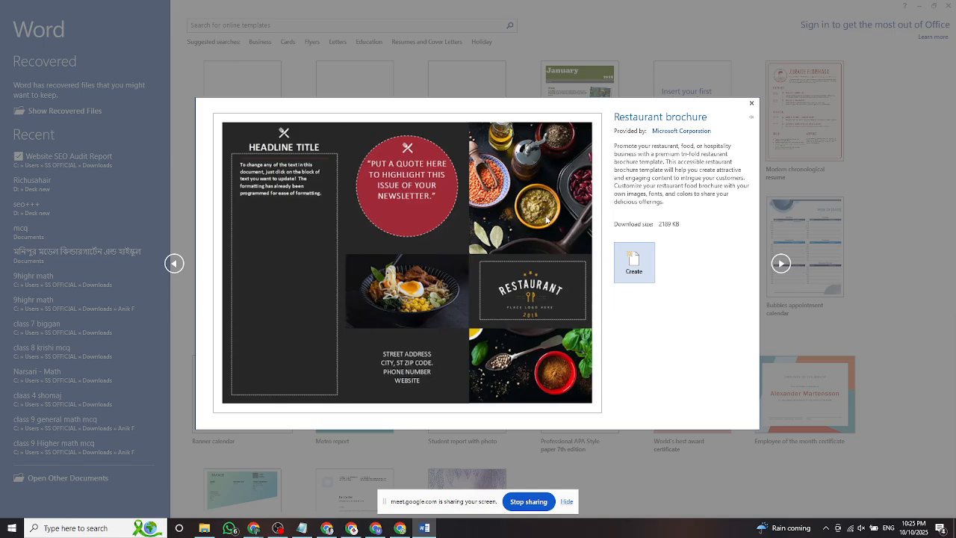
Create Document1 from the previewed Restaurant brochure template.
{"action": "left_click", "coordinate": [637, 260]}
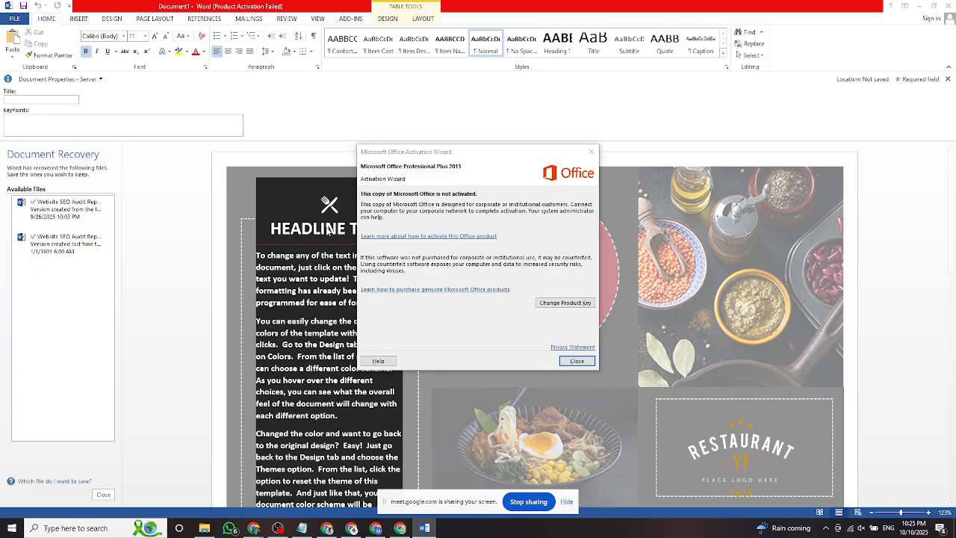
Dismiss the activation warning and replace HEADLINE TITLE with the person's name.
{"action": "left_click", "coordinate": [580, 359]}
{"action": "triple_click", "coordinate": [314, 225]}
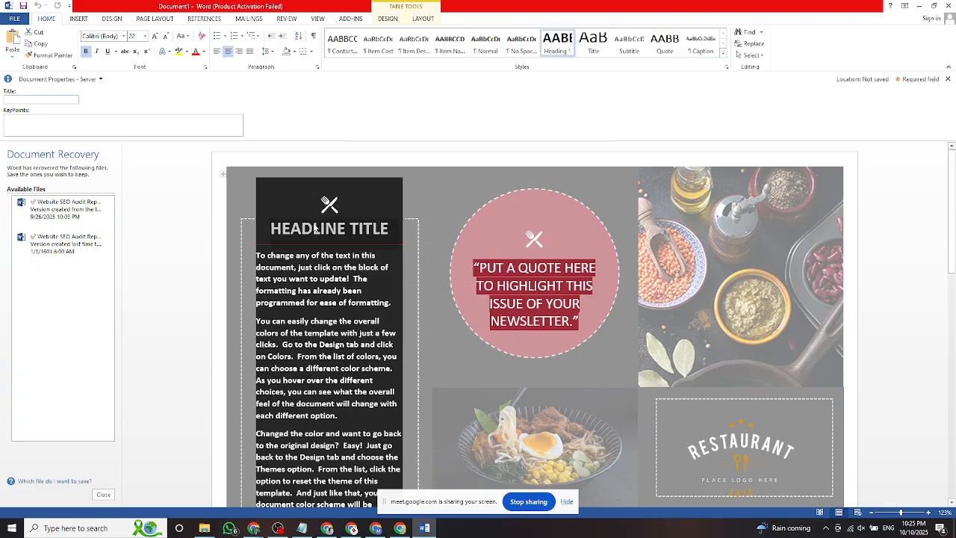
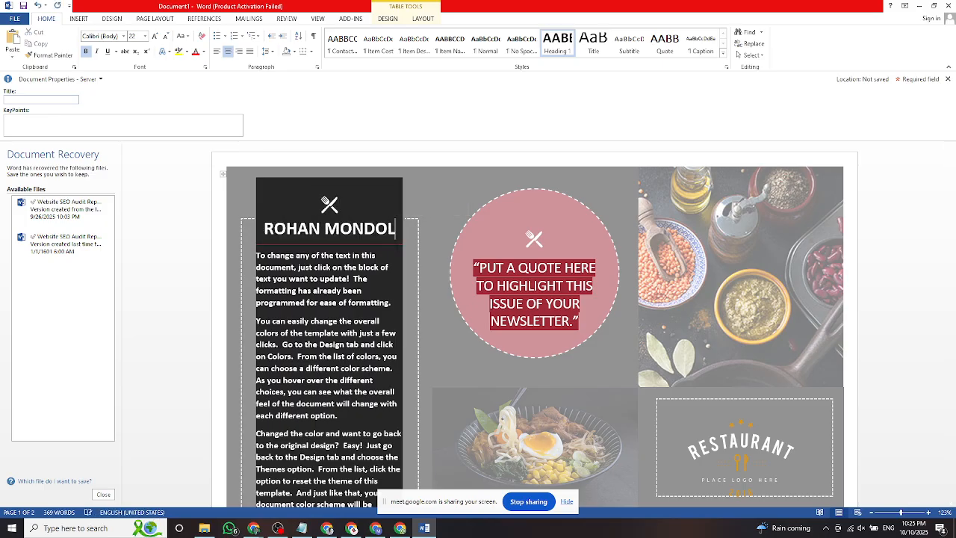
Replace the circle quote with 'HELLO' and start a new line below it.
{"action": "left_click", "coordinate": [523, 275]}
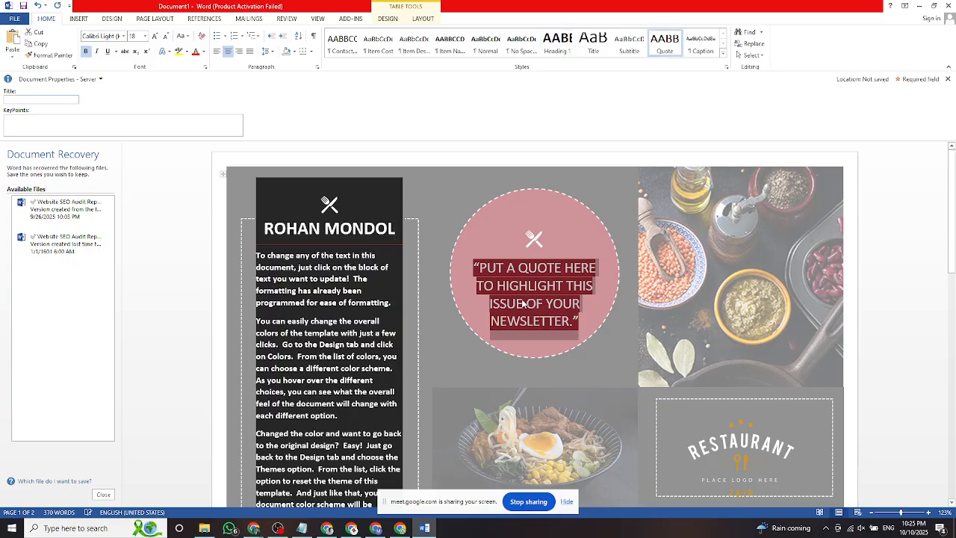
{"action": "scroll", "coordinate": [531, 257], "scroll_direction": "down", "scroll_amount": 1}
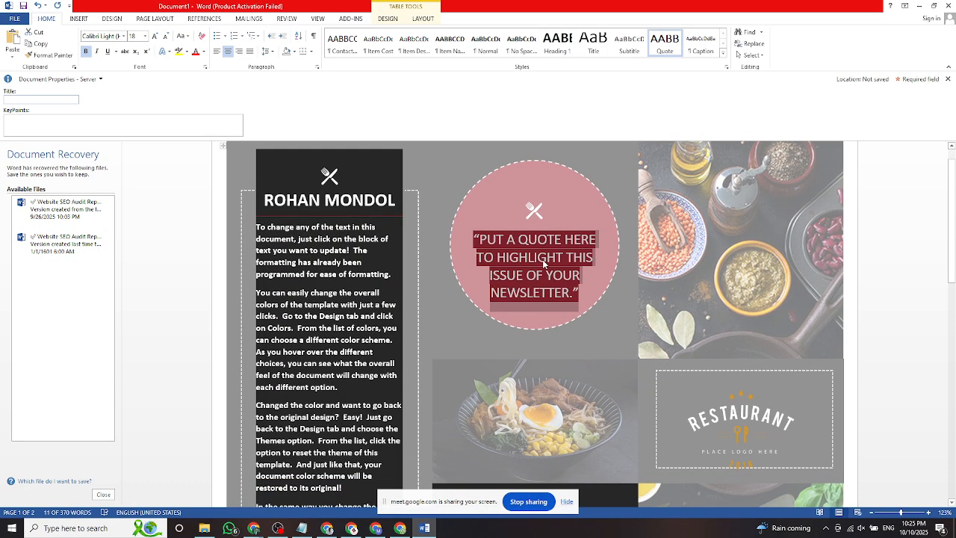
{"action": "type", "text": "HELLO"}
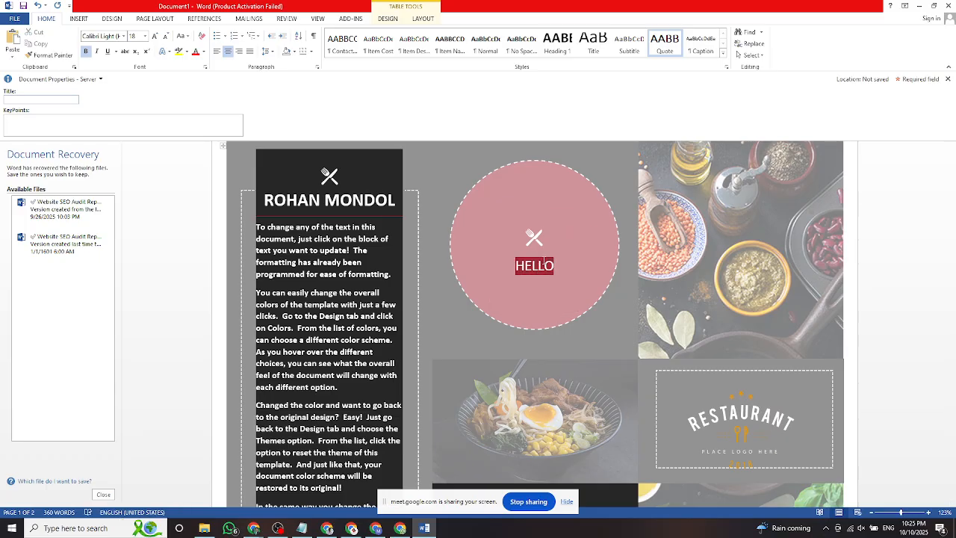
{"action": "key", "text": "Return"}
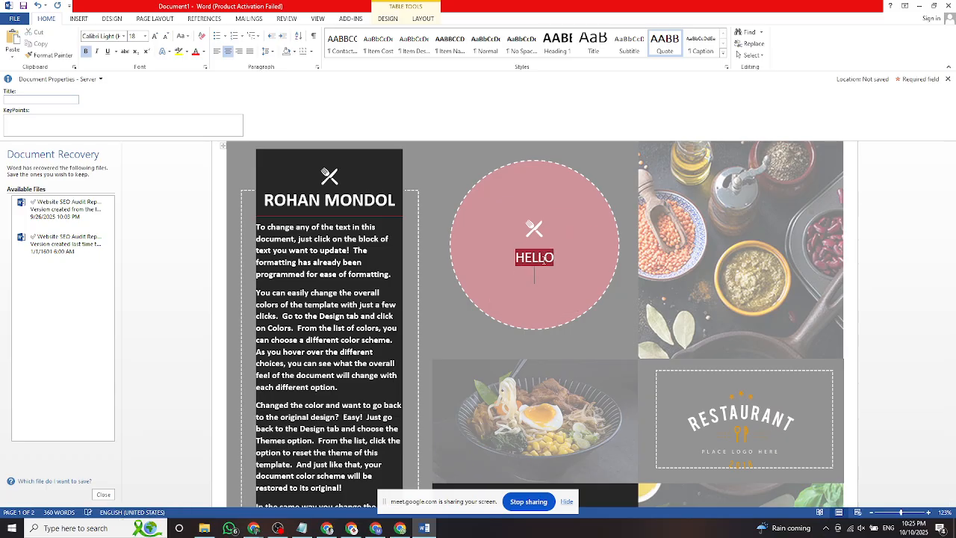
{"action": "key", "text": "BackSpace"}
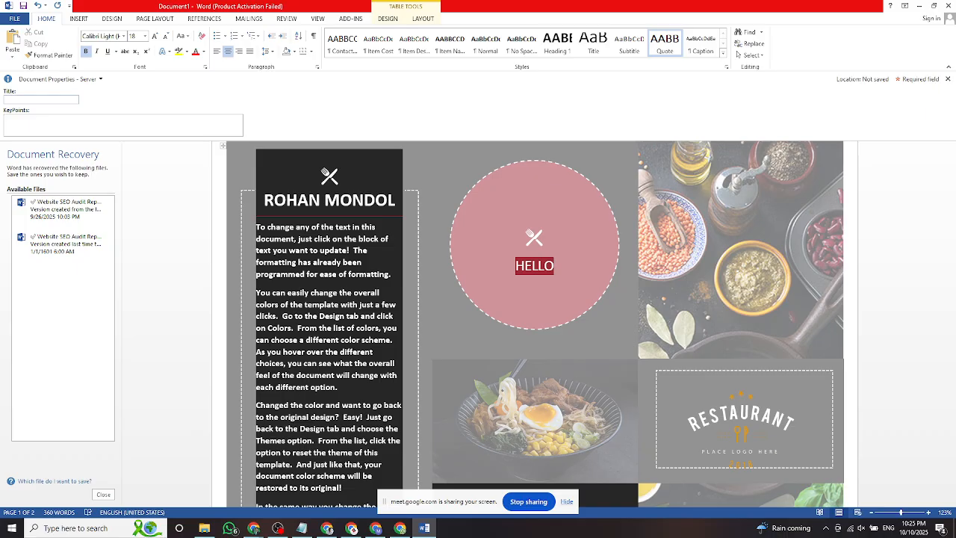
{"action": "key", "text": "Return"}
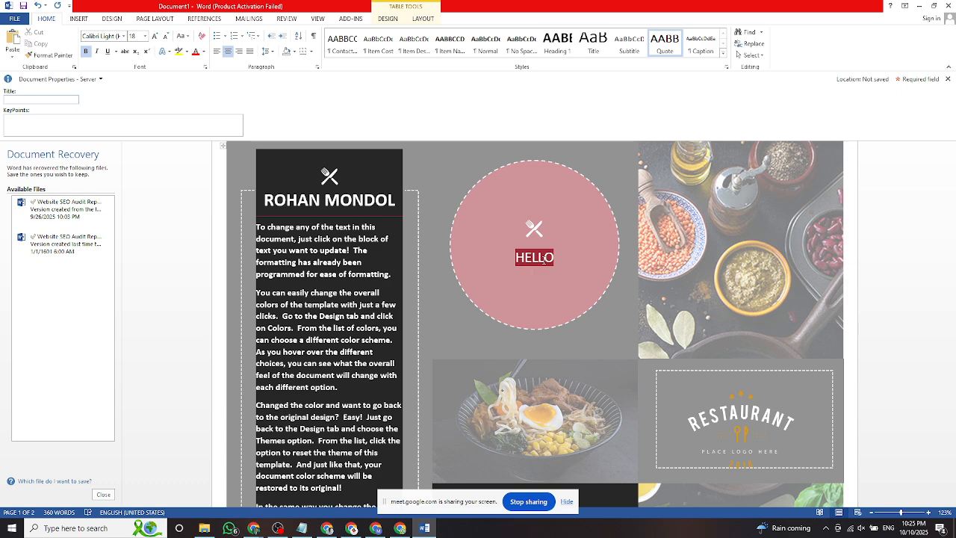
Add 'FREELANCER' and '2025' as the next two lines of the circle text.
{"action": "type", "text": "FREELCE"}
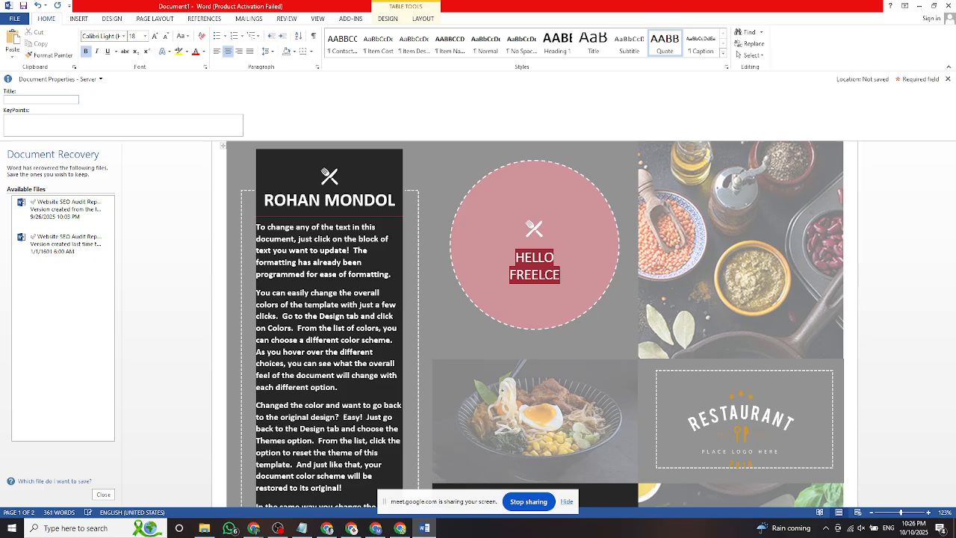
{"action": "key", "text": "BackSpace"}
{"action": "key", "text": "BackSpace"}
{"action": "key", "text": "BackSpace"}
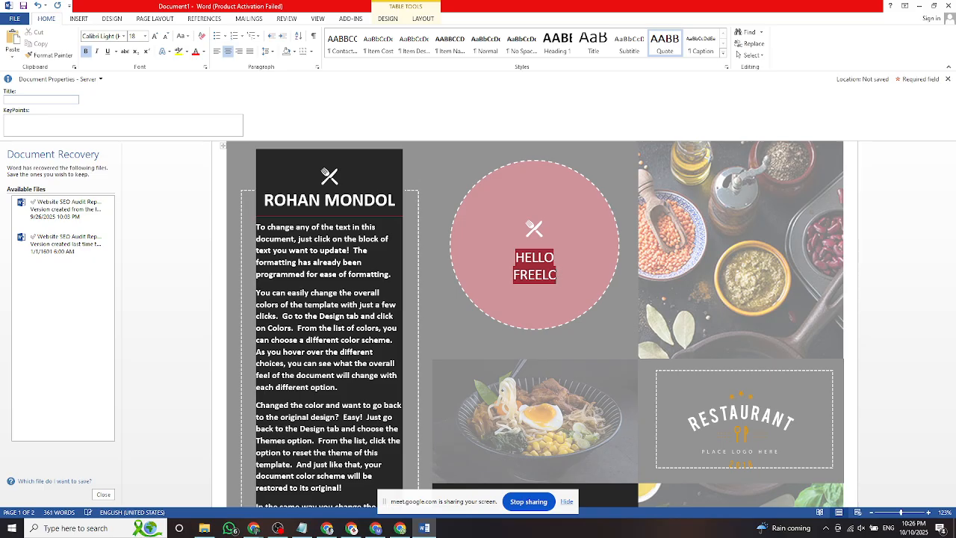
{"action": "key", "text": "BackSpace"}
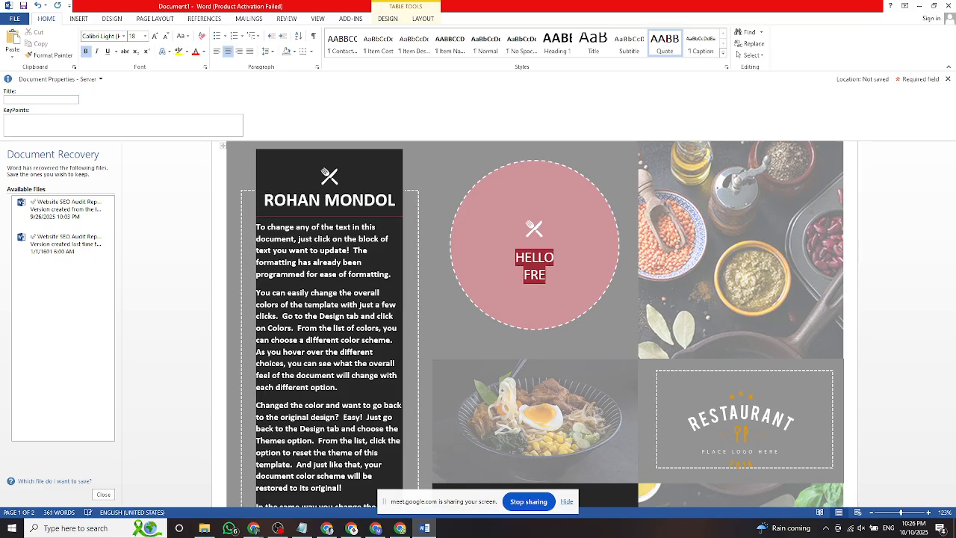
{"action": "type", "text": "E"}
{"action": "type", "text": "LANCER"}
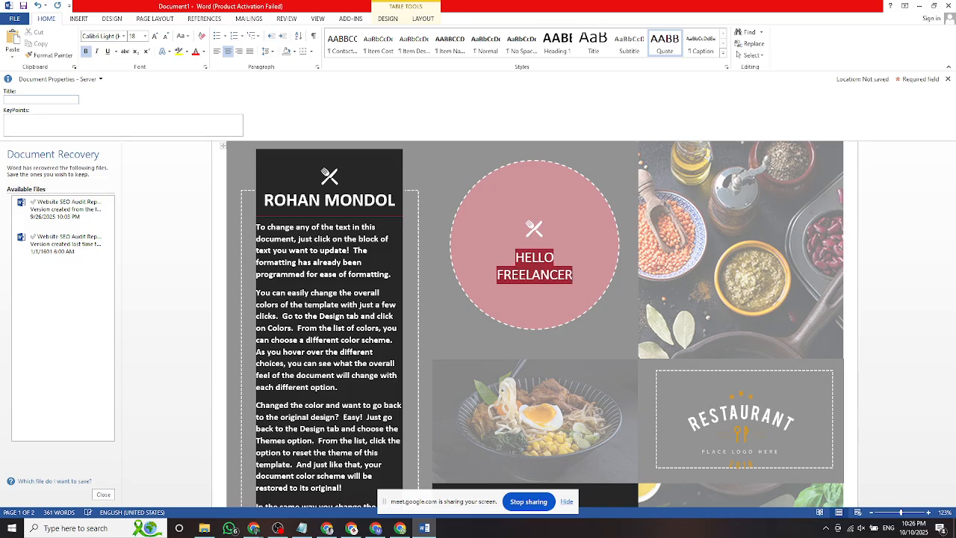
{"action": "key", "text": "Return"}
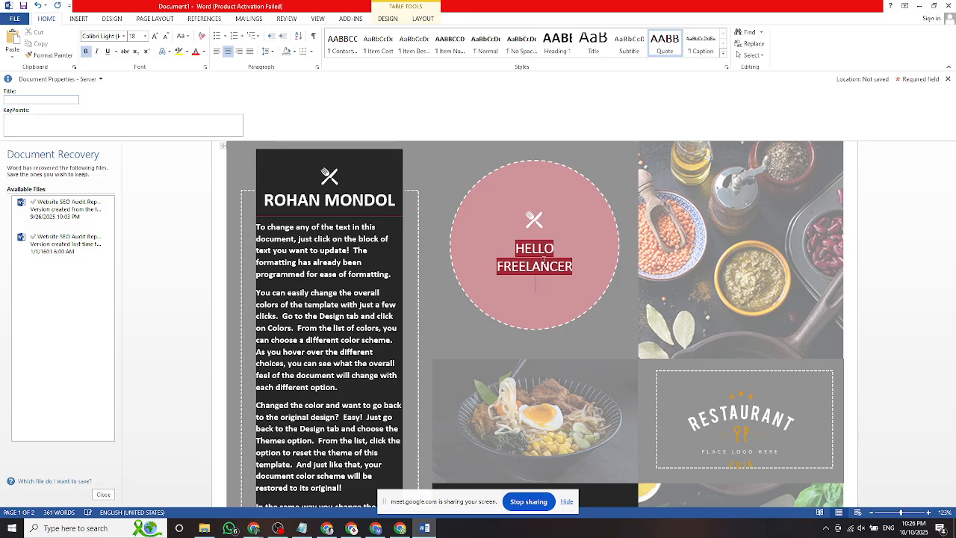
{"action": "type", "text": "2025"}
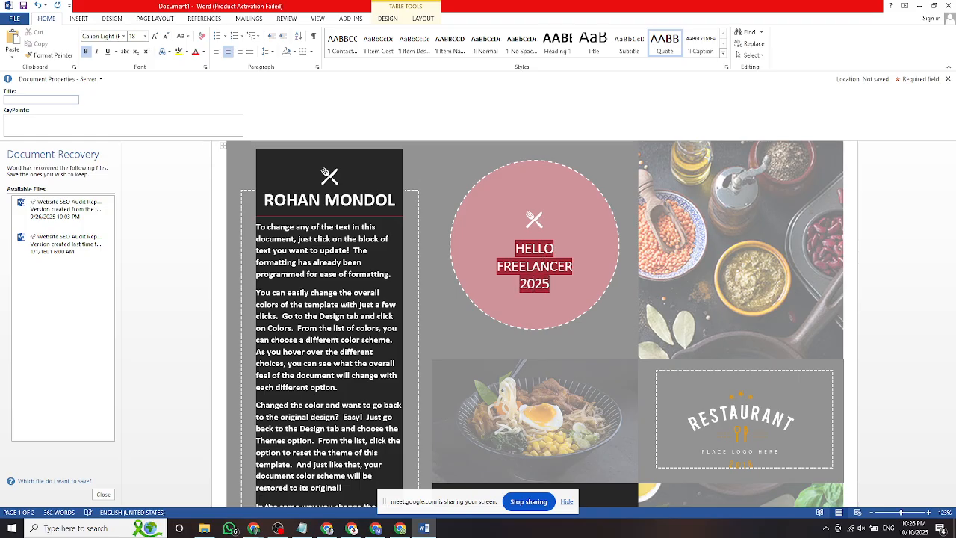
{"action": "scroll", "coordinate": [554, 275], "scroll_direction": "down", "scroll_amount": 1}
{"action": "scroll", "coordinate": [546, 269], "scroll_direction": "up", "scroll_amount": 1}
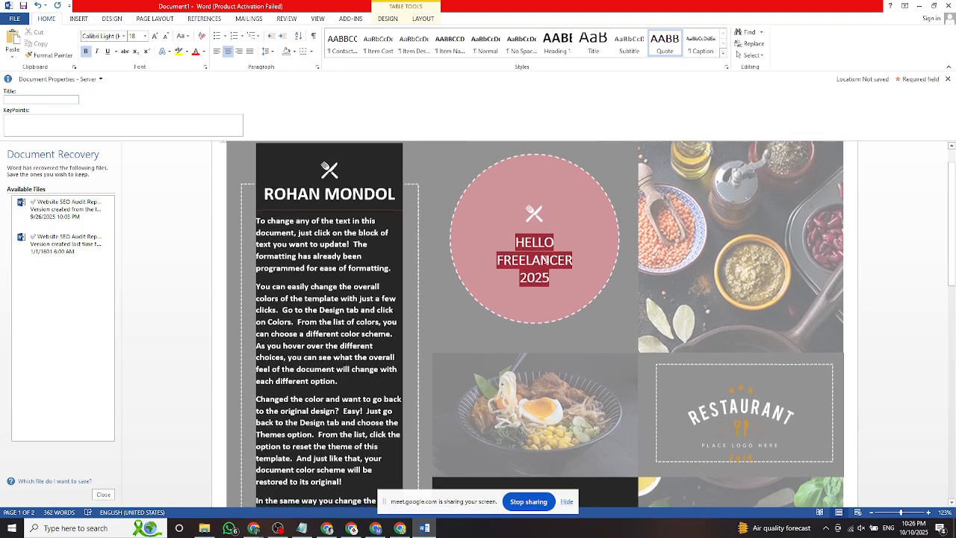
Set the circle text HELLO FREELANCER 2025 to font size 25.
{"action": "left_click_drag", "start_coordinate": [523, 254], "coordinate": [516, 246]}
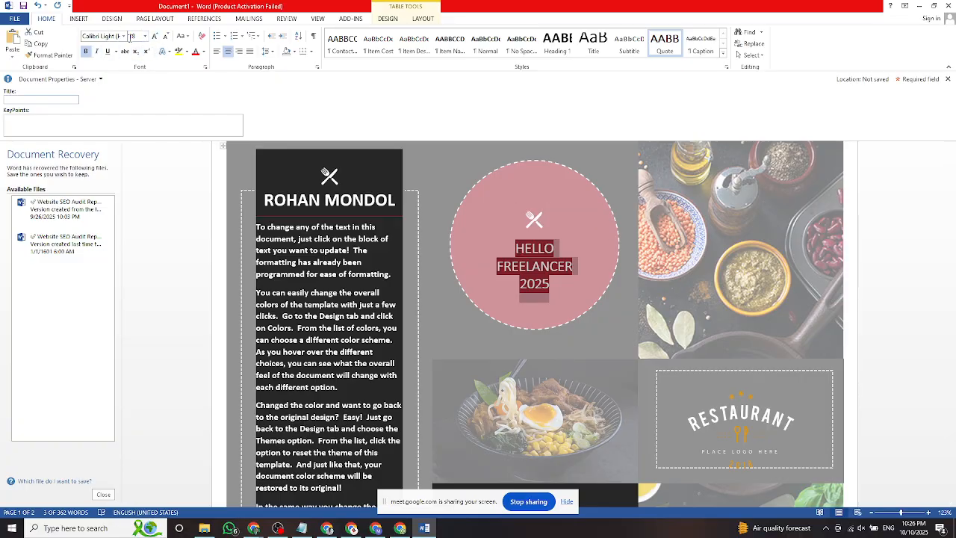
{"action": "left_click", "coordinate": [134, 36]}
{"action": "key", "text": "Return"}
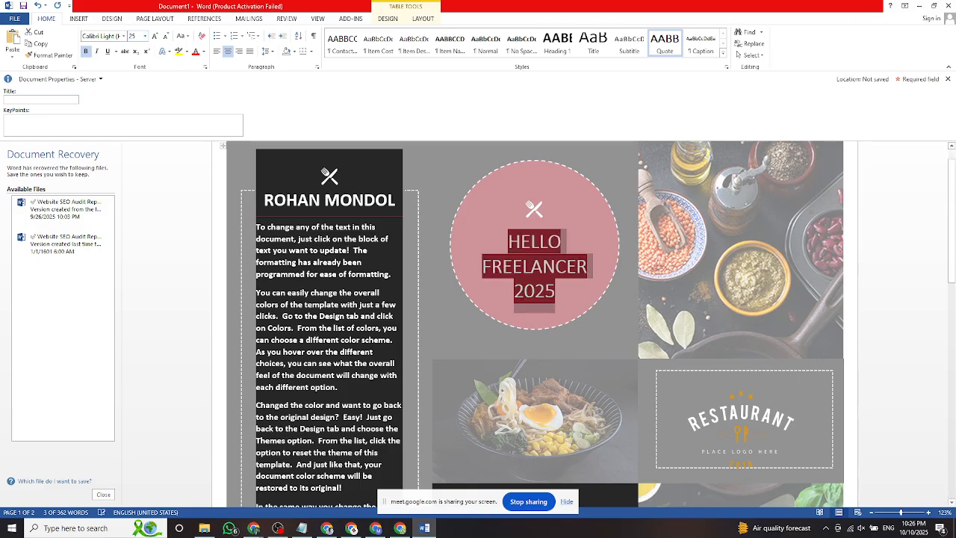
{"action": "left_click", "coordinate": [390, 289]}
Scroll through the brochure and open its File Info page.
{"action": "scroll", "coordinate": [481, 345], "scroll_direction": "down", "scroll_amount": 3}
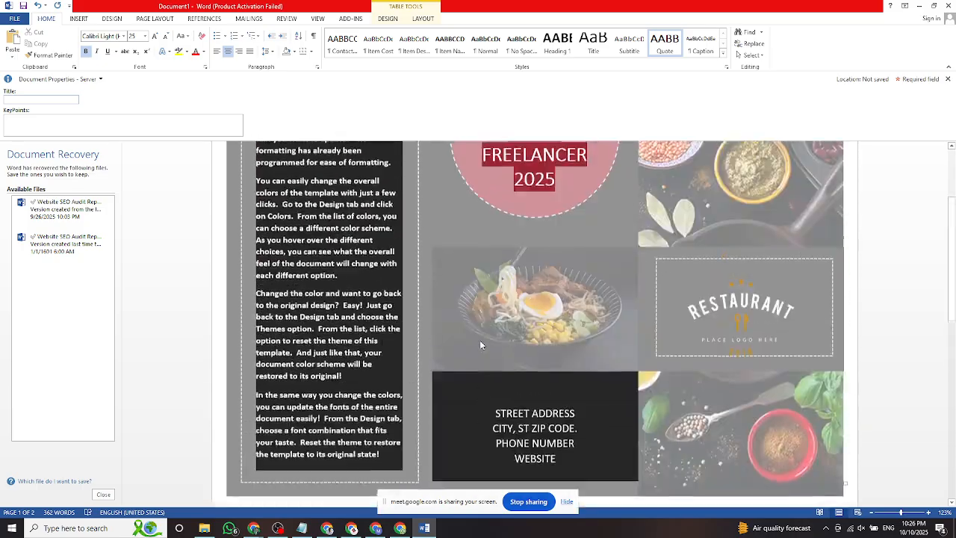
{"action": "scroll", "coordinate": [480, 344], "scroll_direction": "down", "scroll_amount": 15}
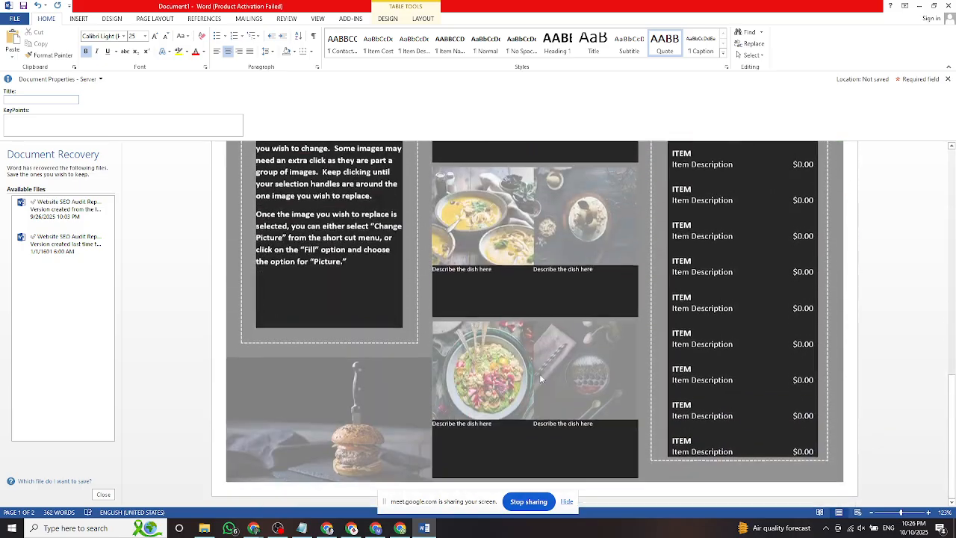
{"action": "scroll", "coordinate": [541, 379], "scroll_direction": "up", "scroll_amount": 15}
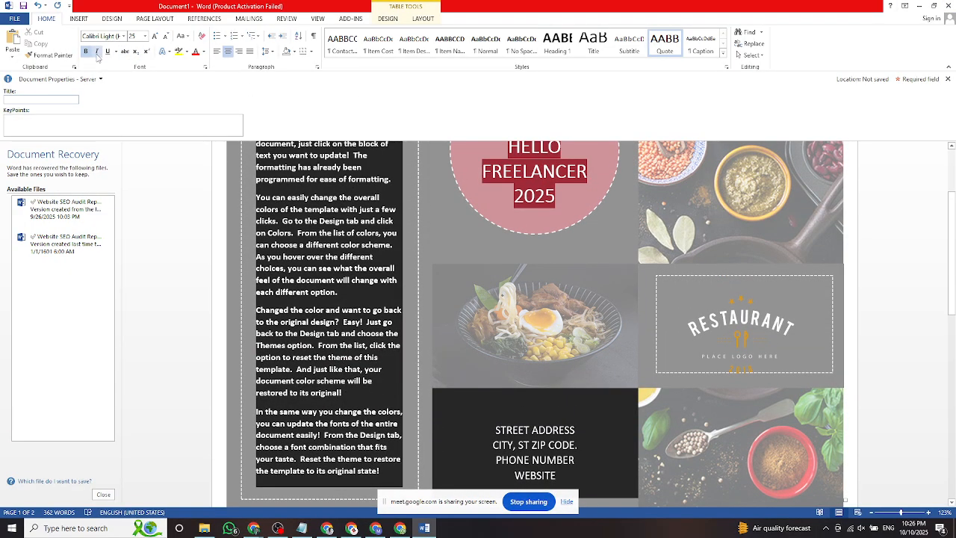
{"action": "left_click", "coordinate": [15, 19]}
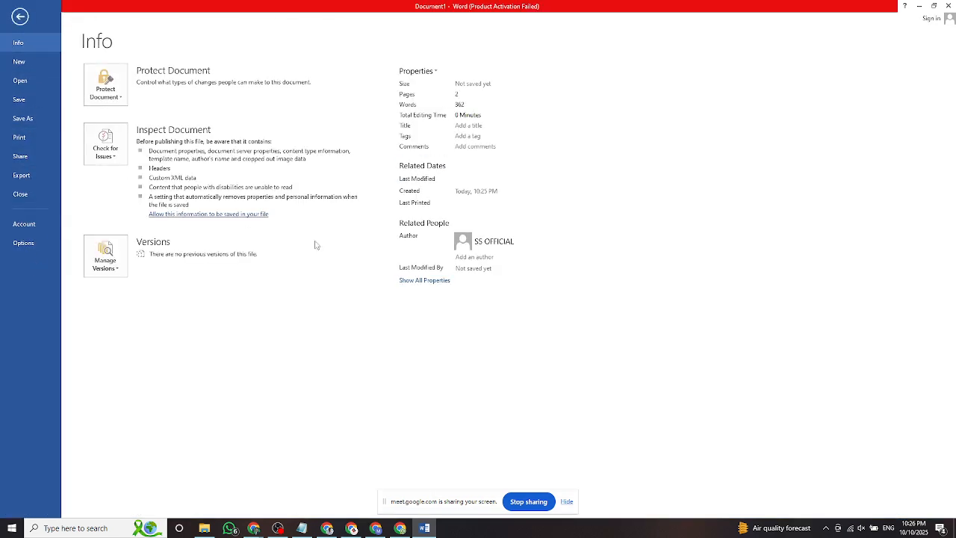
Check the Bio Data document in Chrome, browsing its File menu and placing the caret.
{"action": "left_click", "coordinate": [351, 528]}
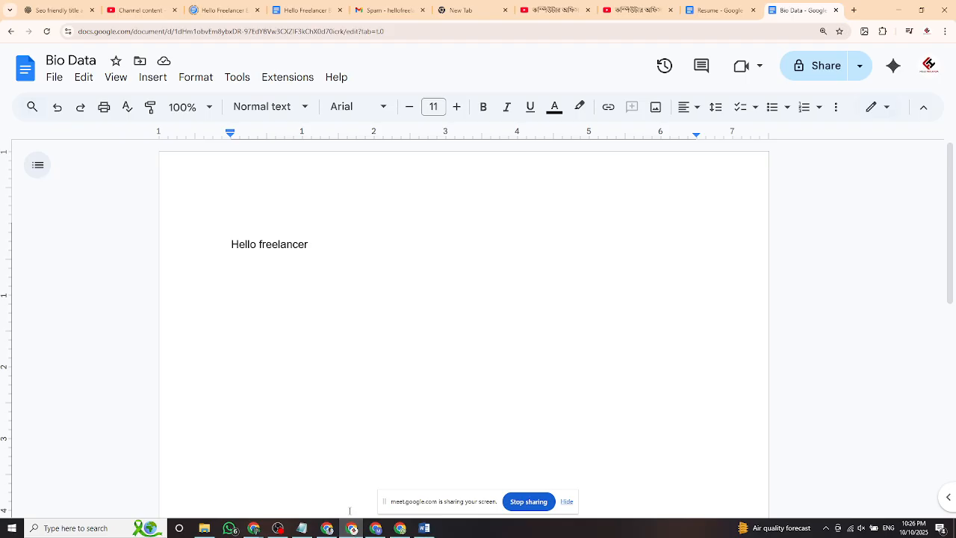
{"action": "left_click", "coordinate": [54, 77]}
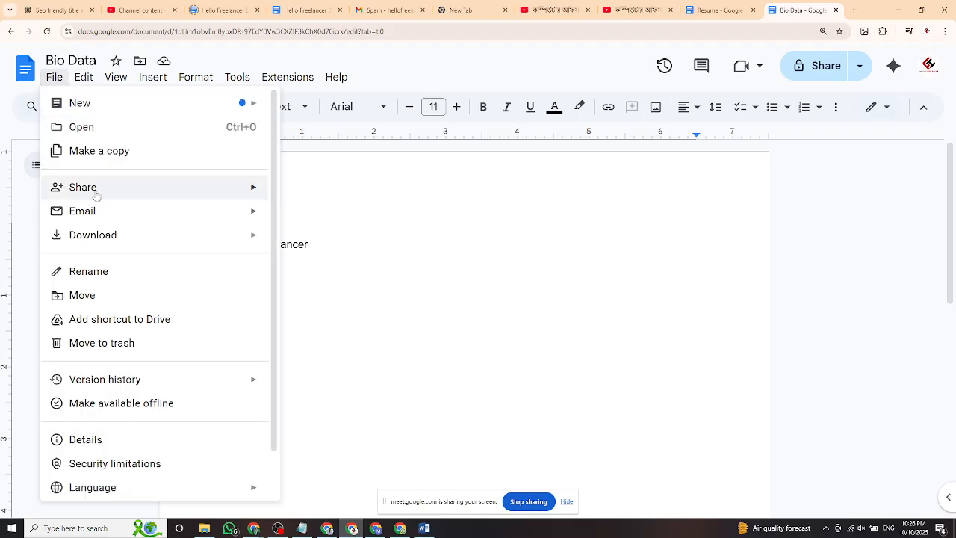
{"action": "scroll", "coordinate": [105, 478], "scroll_direction": "down", "scroll_amount": 1}
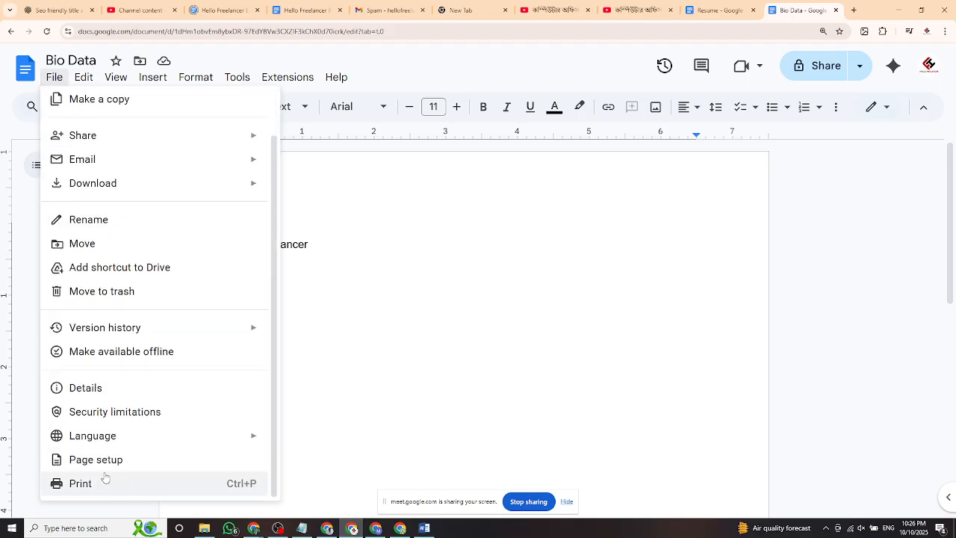
{"action": "scroll", "coordinate": [99, 204], "scroll_direction": "up", "scroll_amount": 1}
{"action": "left_click", "coordinate": [357, 190]}
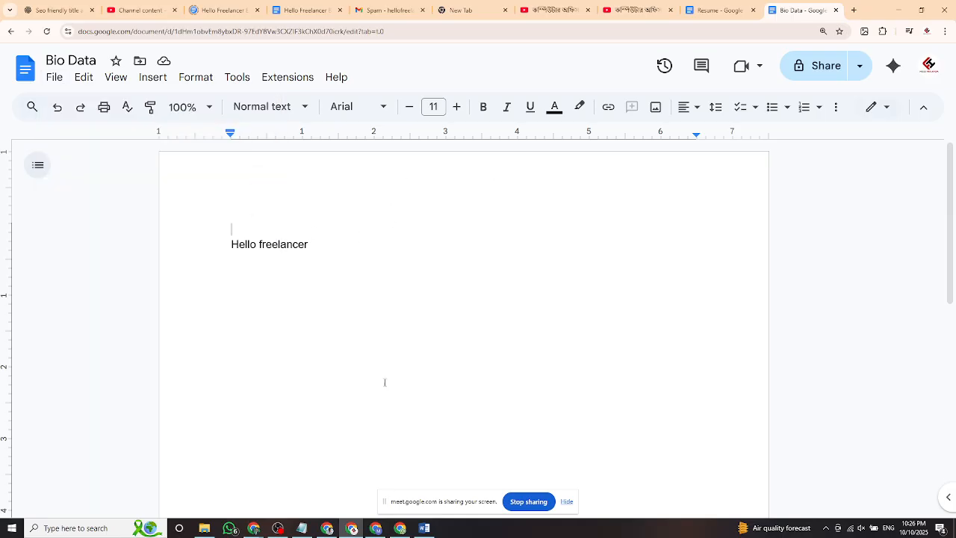
{"action": "left_click", "coordinate": [444, 256]}
Return to Word, exit the Info page and close the brochure window.
{"action": "left_click", "coordinate": [425, 528]}
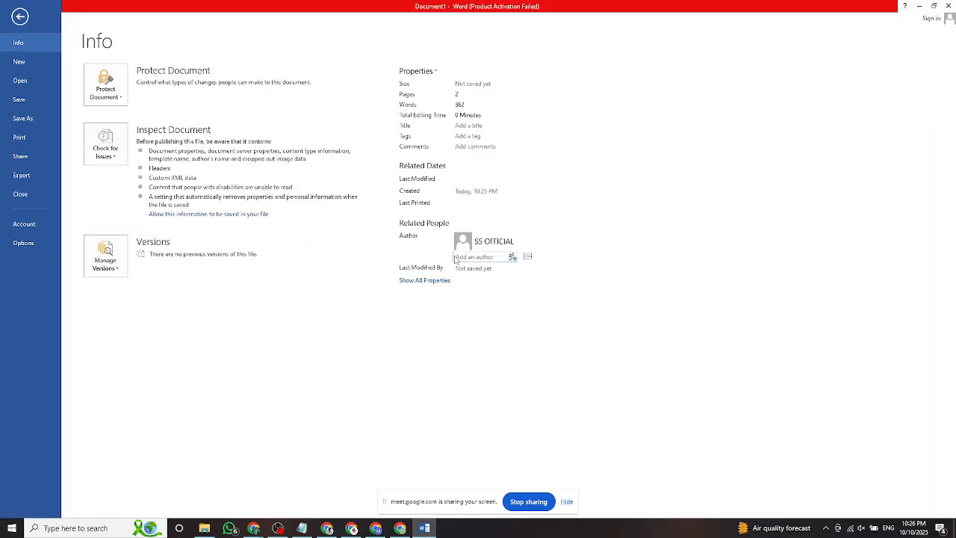
{"action": "key", "text": "Escape"}
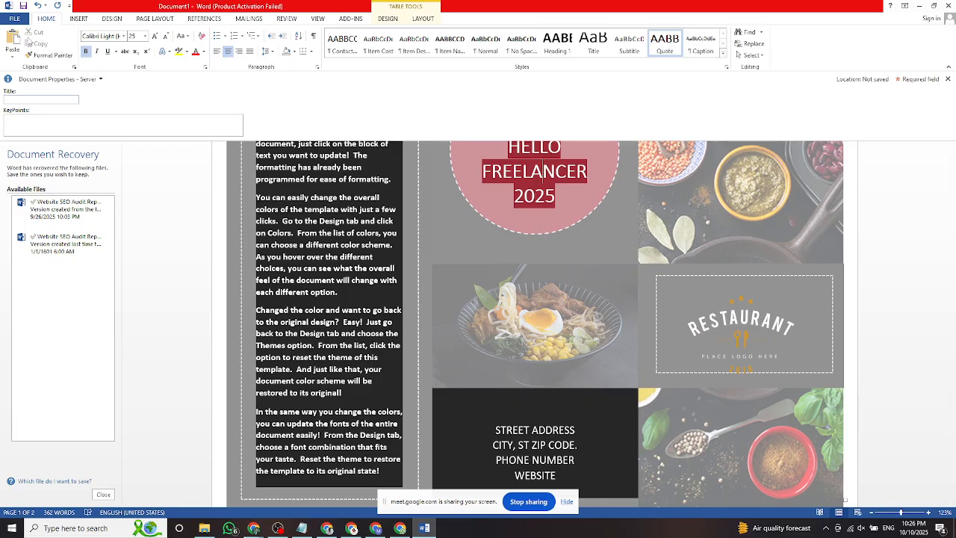
{"action": "scroll", "coordinate": [390, 154], "scroll_direction": "up", "scroll_amount": 3}
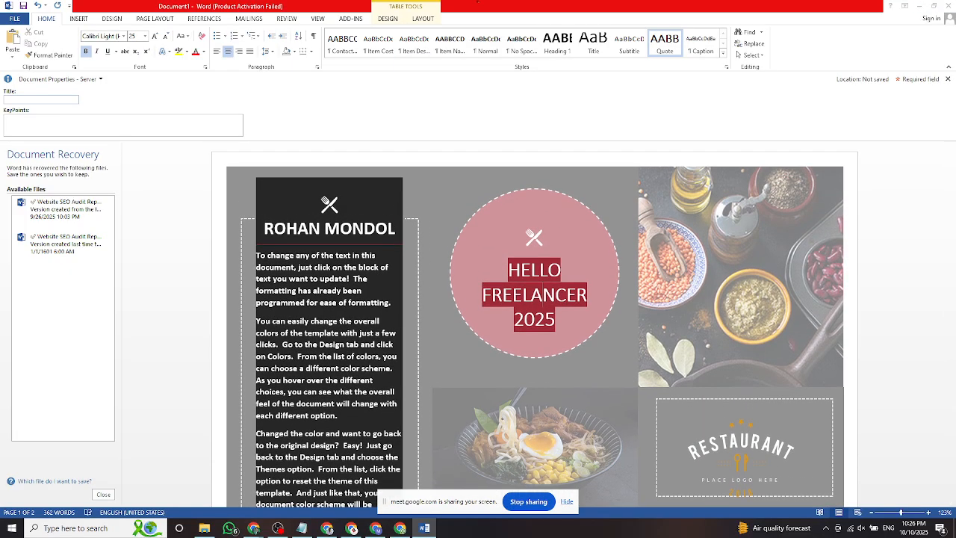
{"action": "left_click", "coordinate": [949, 6]}
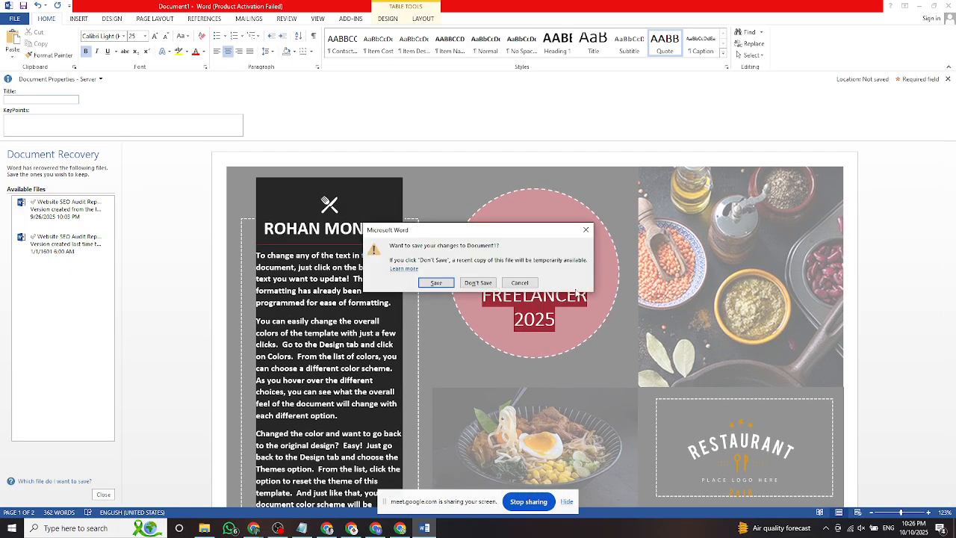
Choose Don't Save for the brochure and dismiss the recovery prompt.
{"action": "left_click", "coordinate": [474, 284]}
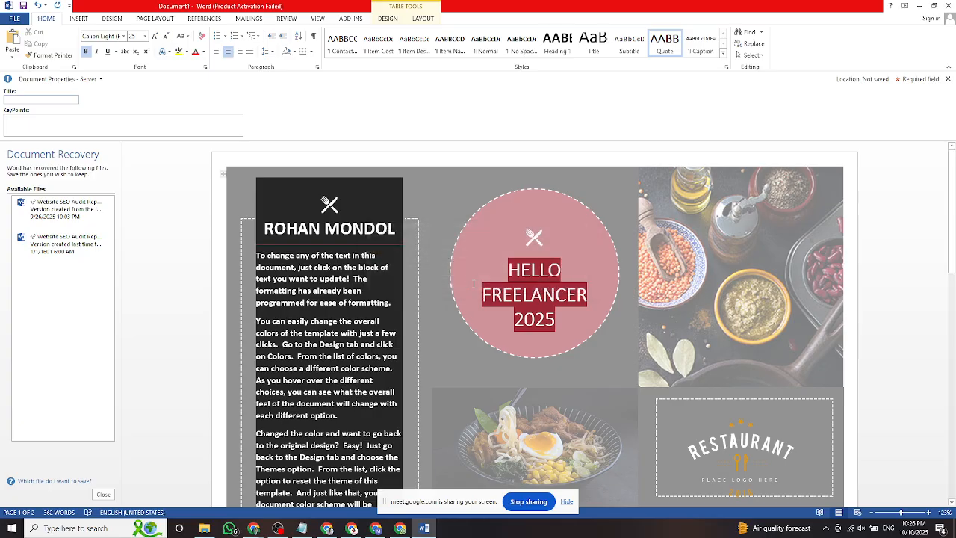
{"action": "left_click", "coordinate": [252, 154]}
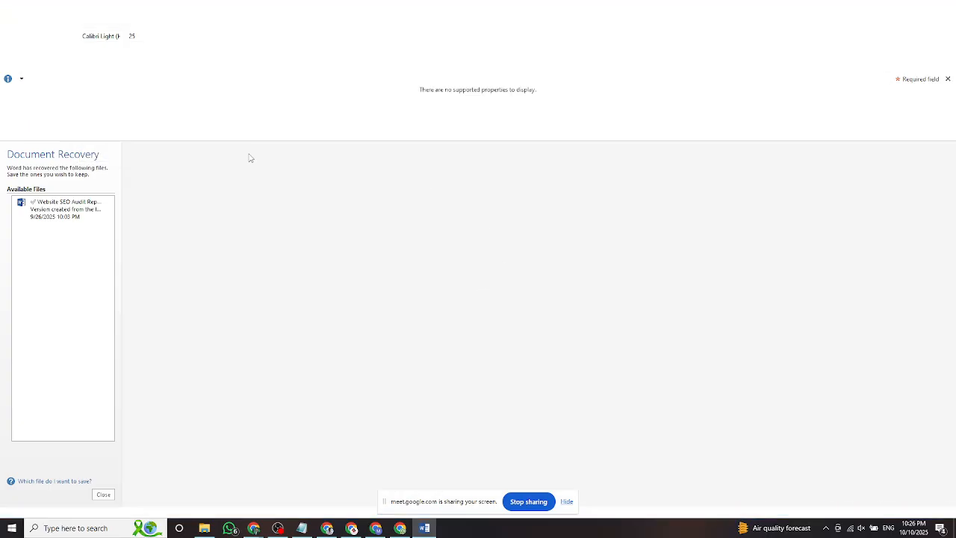
{"action": "left_click", "coordinate": [128, 523]}
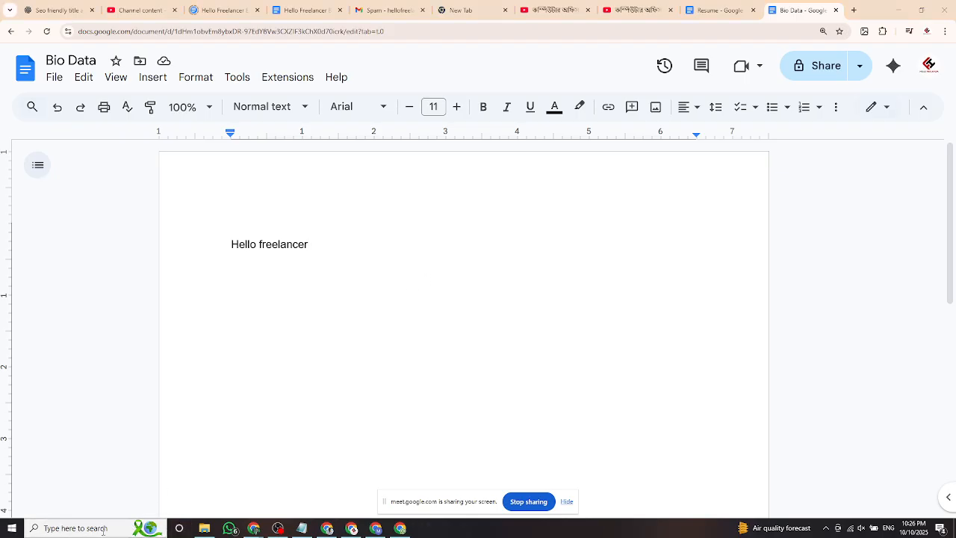
{"action": "left_click", "coordinate": [527, 240]}
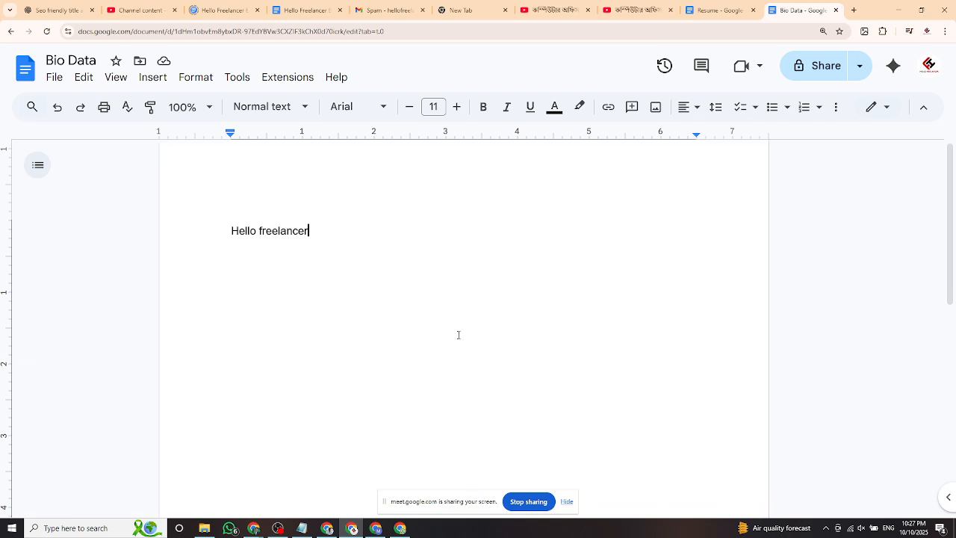
{"action": "scroll", "coordinate": [459, 335], "scroll_direction": "down", "scroll_amount": 3}
{"action": "scroll", "coordinate": [405, 313], "scroll_direction": "up", "scroll_amount": 3}
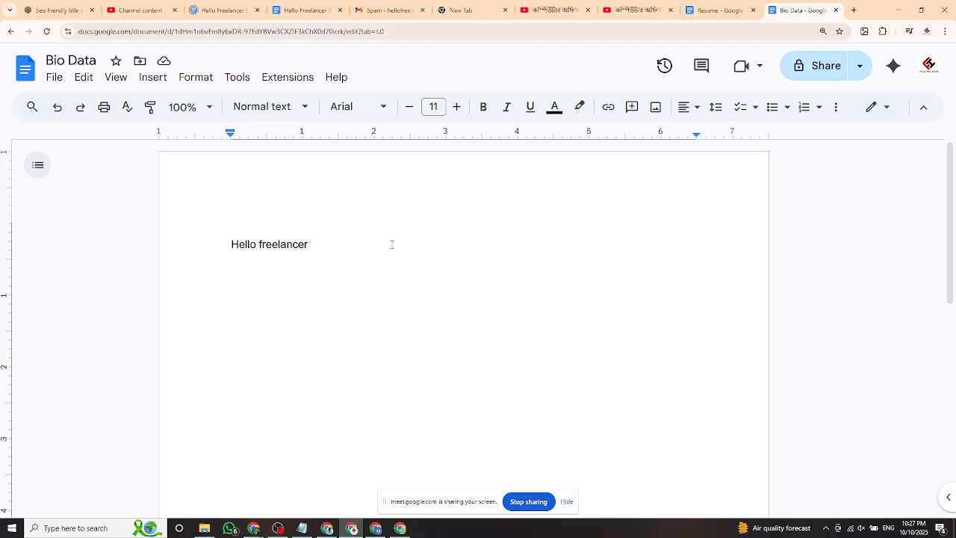
{"action": "key", "text": "ctrl+a"}
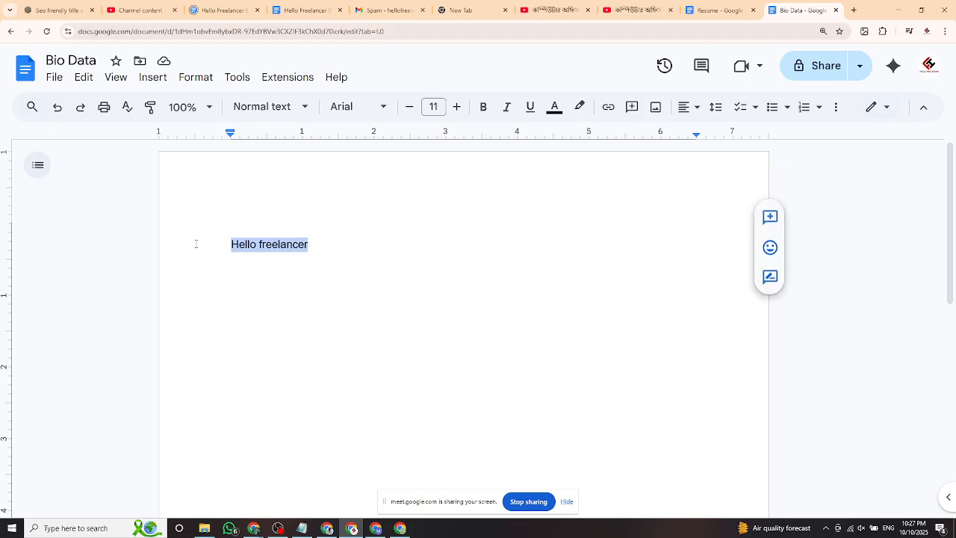
{"action": "left_click", "coordinate": [353, 250]}
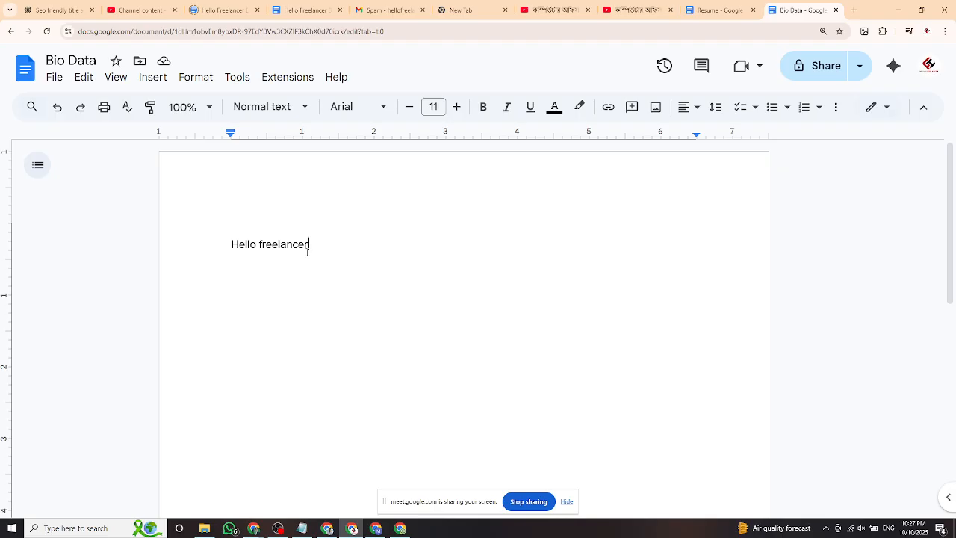
{"action": "left_click_drag", "start_coordinate": [225, 244], "coordinate": [312, 245]}
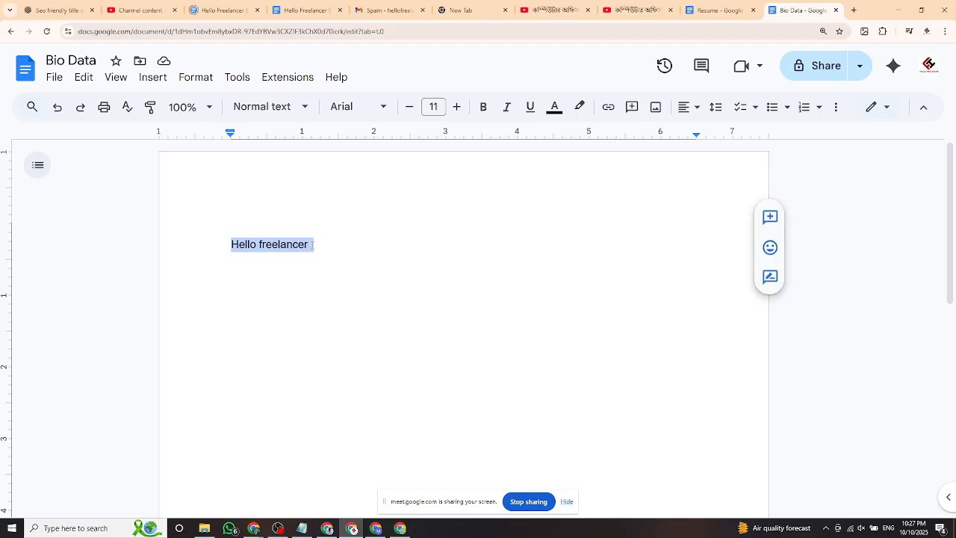
{"action": "left_click", "coordinate": [346, 251]}
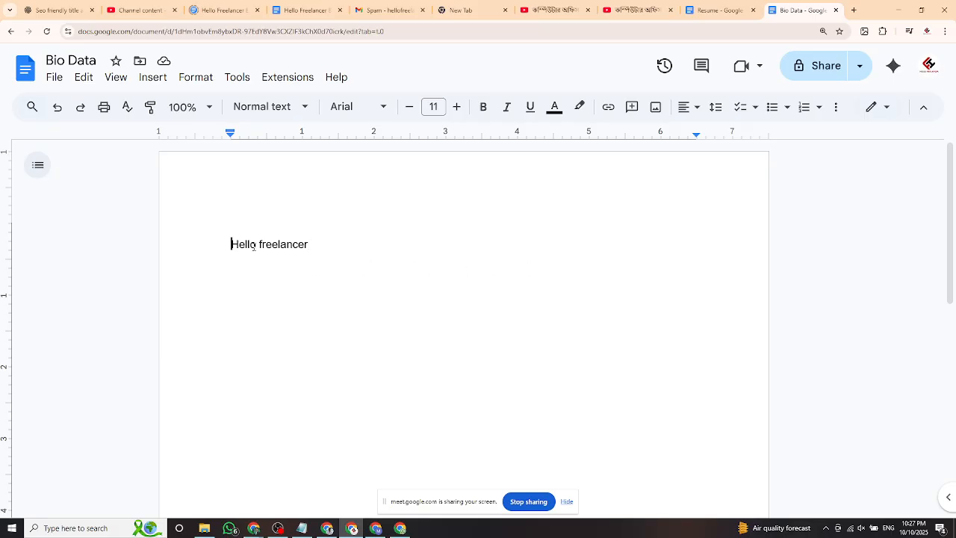
{"action": "left_click_drag", "start_coordinate": [253, 246], "coordinate": [314, 249]}
{"action": "left_click", "coordinate": [358, 253]}
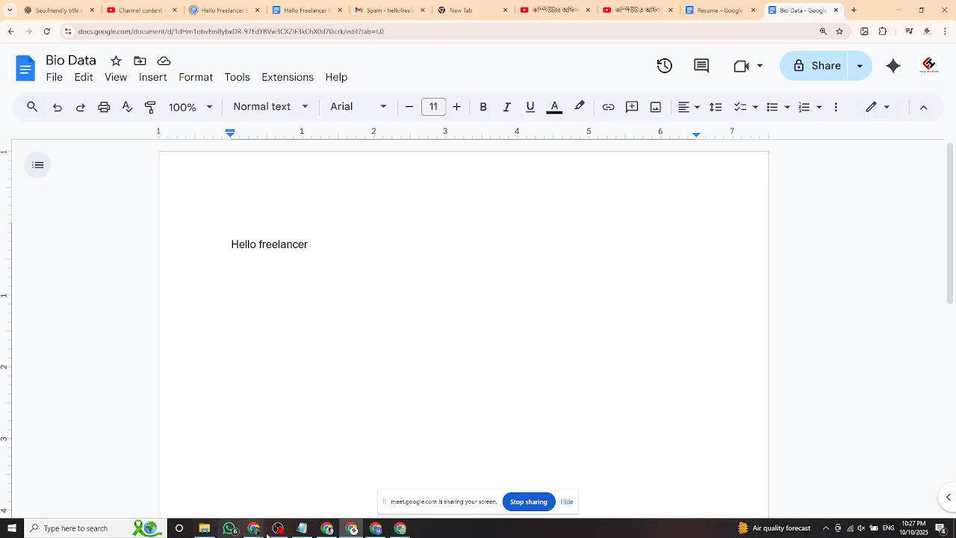
Launch Word 2013 from search and type 'Hello freelancer' into a blank document.
{"action": "left_click", "coordinate": [106, 533]}
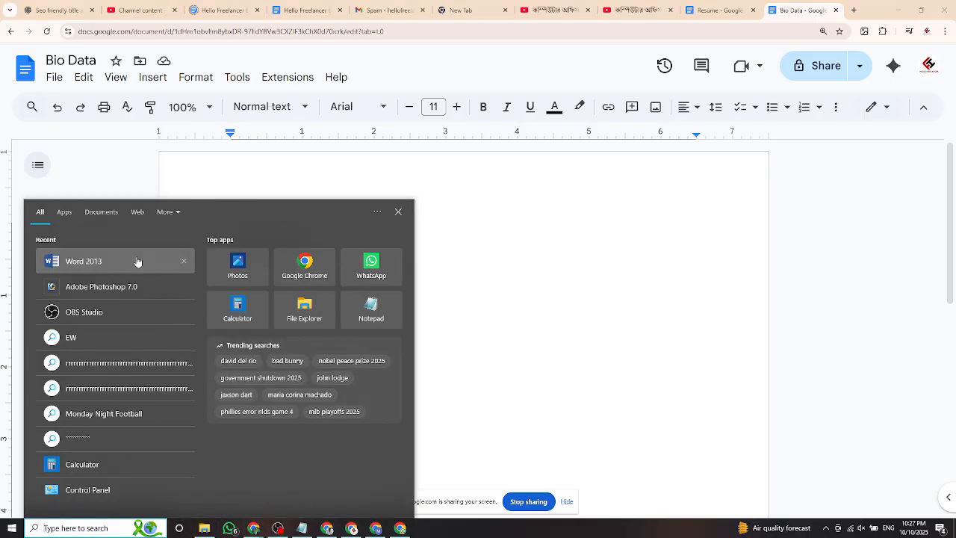
{"action": "left_click", "coordinate": [111, 263]}
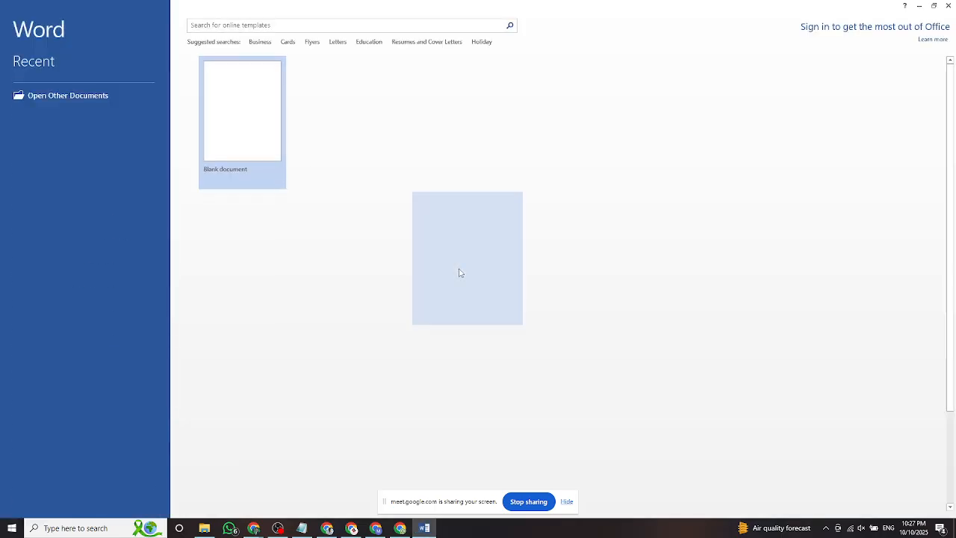
{"action": "key", "text": "Return"}
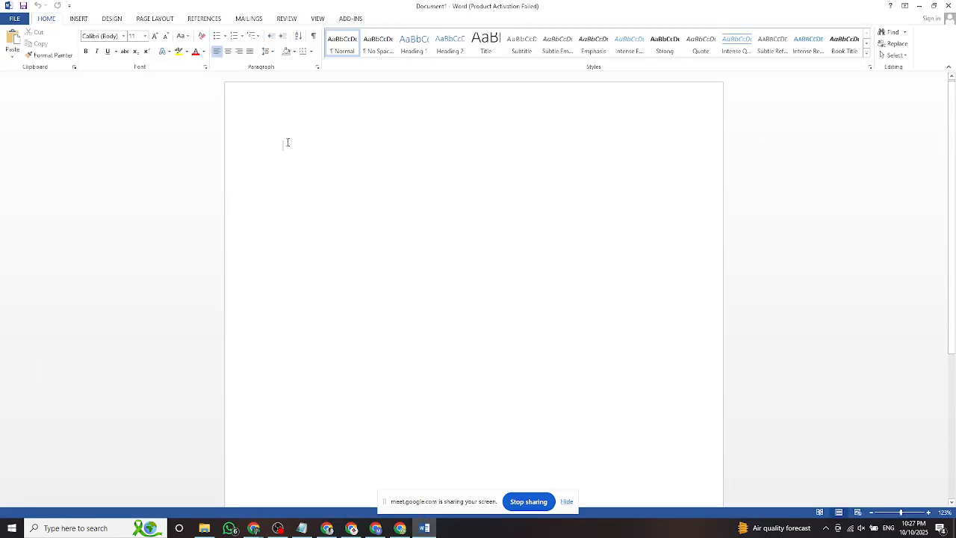
{"action": "type", "text": "Hello freelncer"}
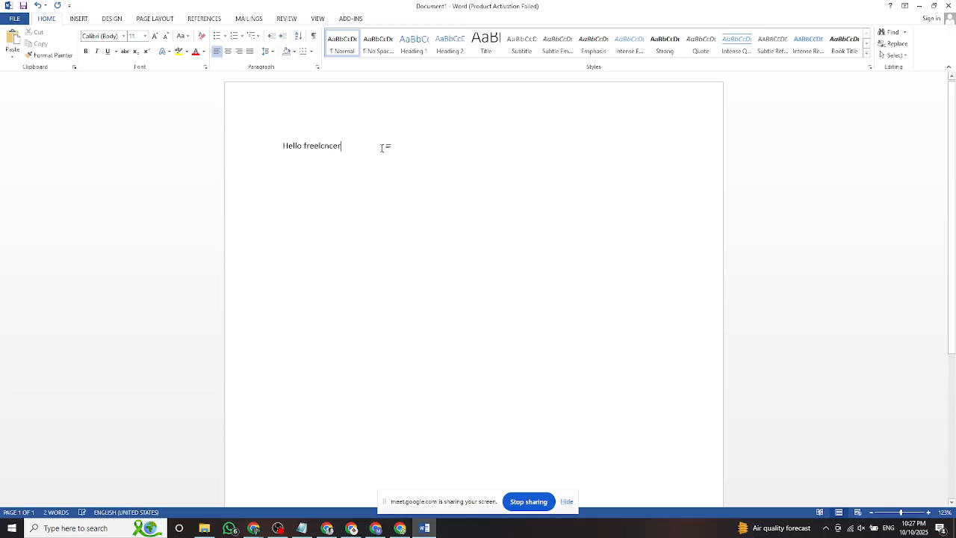
Save the document to the Desktop as 'Hello freelancer' and minimise Word.
{"action": "left_click", "coordinate": [15, 19]}
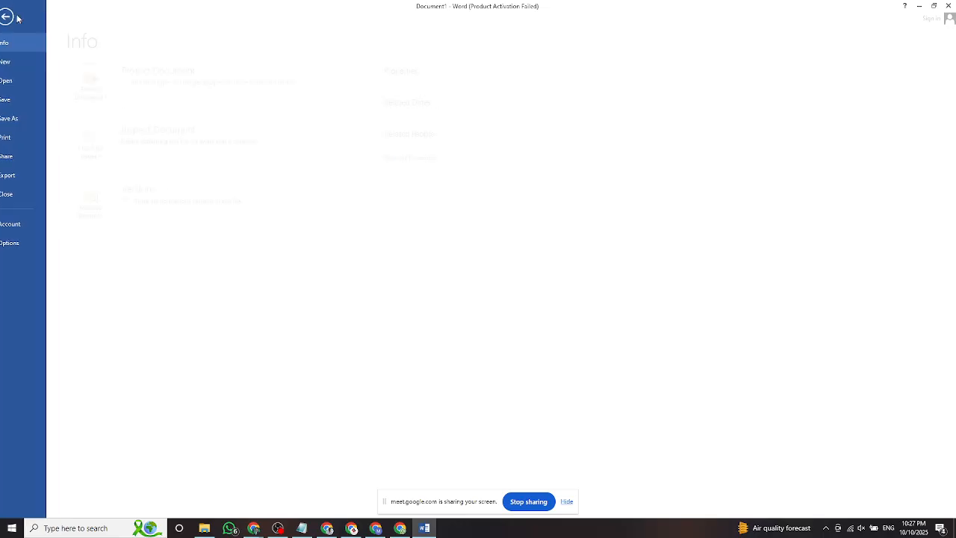
{"action": "left_click", "coordinate": [32, 120]}
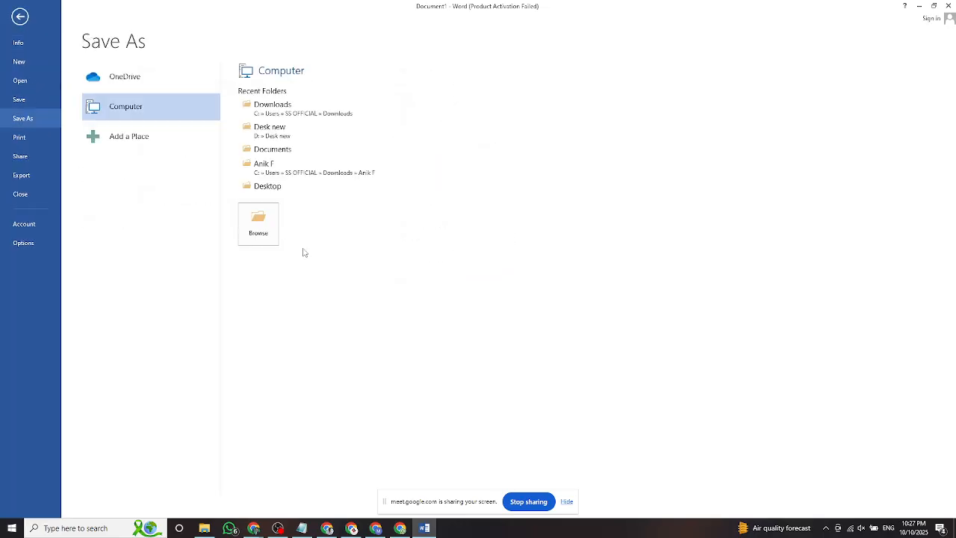
{"action": "left_click", "coordinate": [272, 225]}
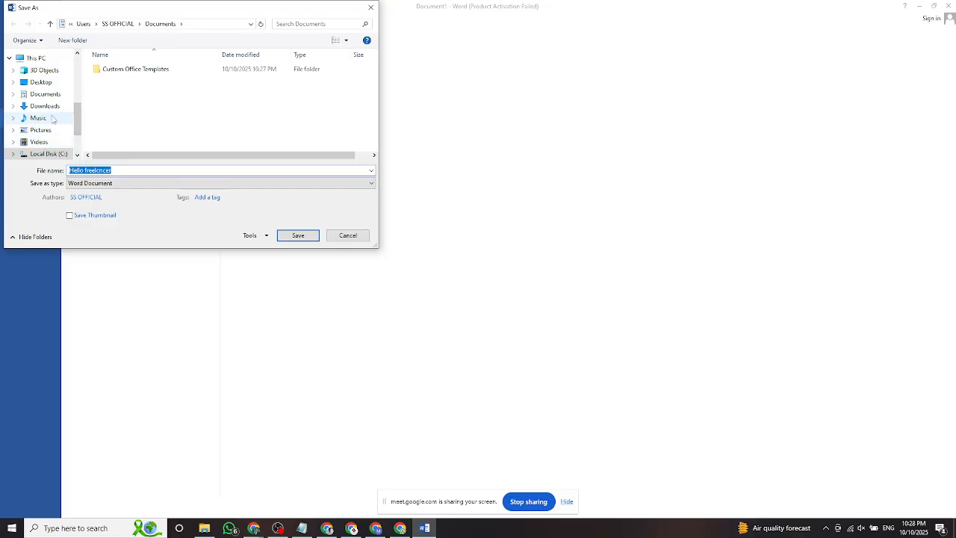
{"action": "left_click", "coordinate": [43, 82]}
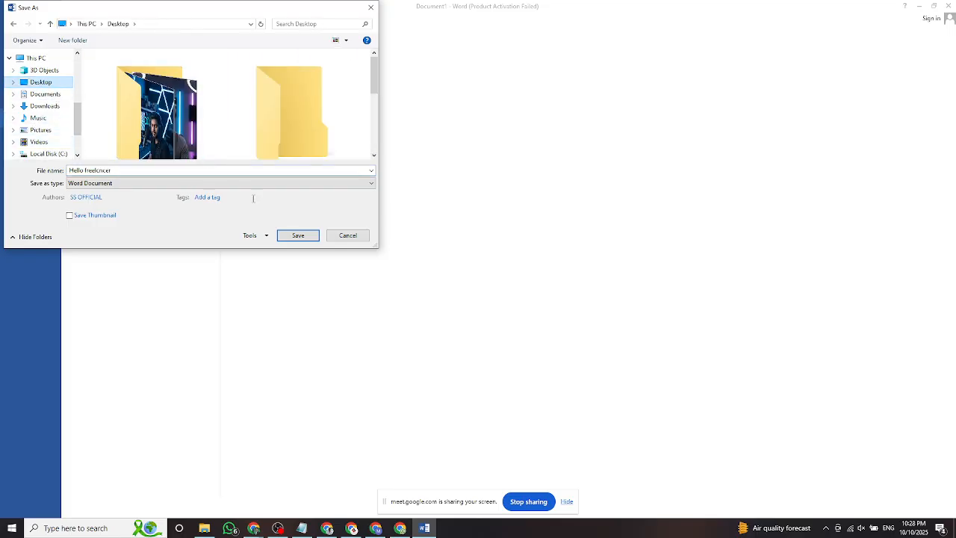
{"action": "left_click", "coordinate": [293, 236]}
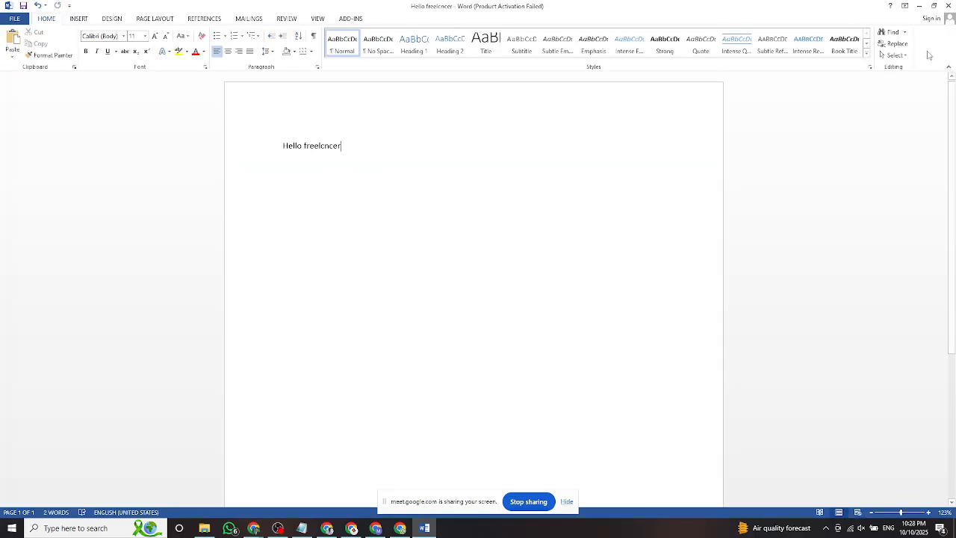
{"action": "left_click", "coordinate": [921, 7]}
Minimise the Chrome windows, move the Hello freelancer icon and refresh the desktop.
{"action": "left_click", "coordinate": [901, 10]}
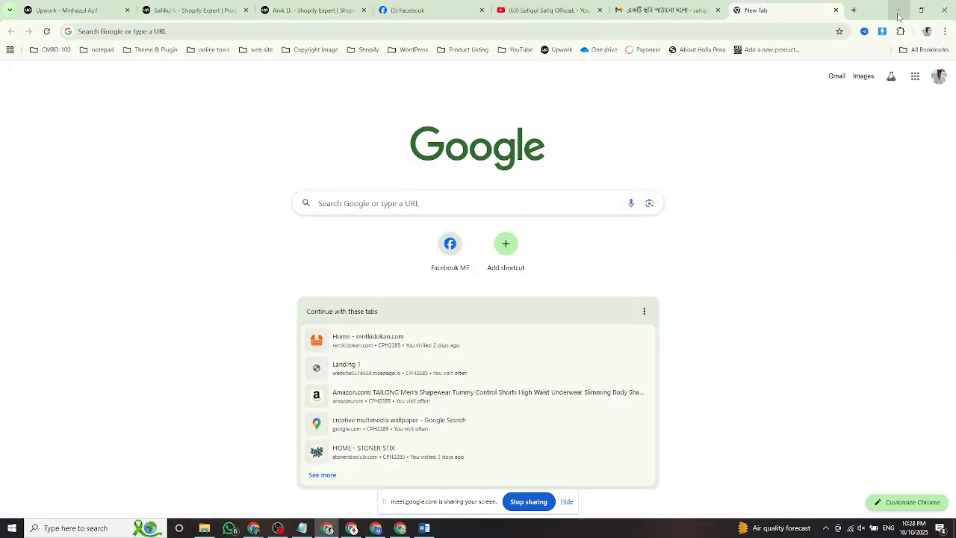
{"action": "left_click", "coordinate": [900, 10]}
{"action": "left_click", "coordinate": [901, 10]}
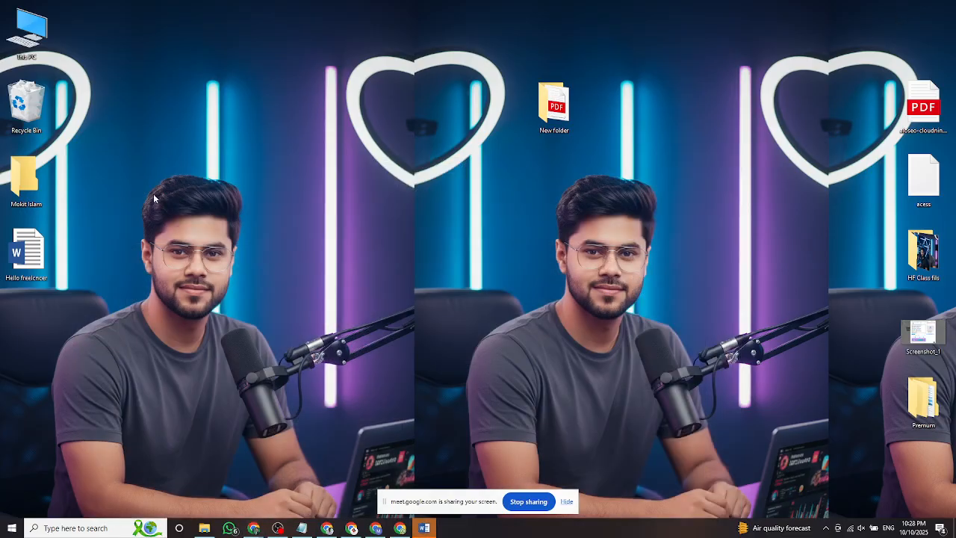
{"action": "left_click_drag", "start_coordinate": [23, 247], "coordinate": [87, 249]}
{"action": "right_click", "coordinate": [214, 178]}
{"action": "left_click", "coordinate": [249, 188]}
{"action": "right_click", "coordinate": [247, 86]}
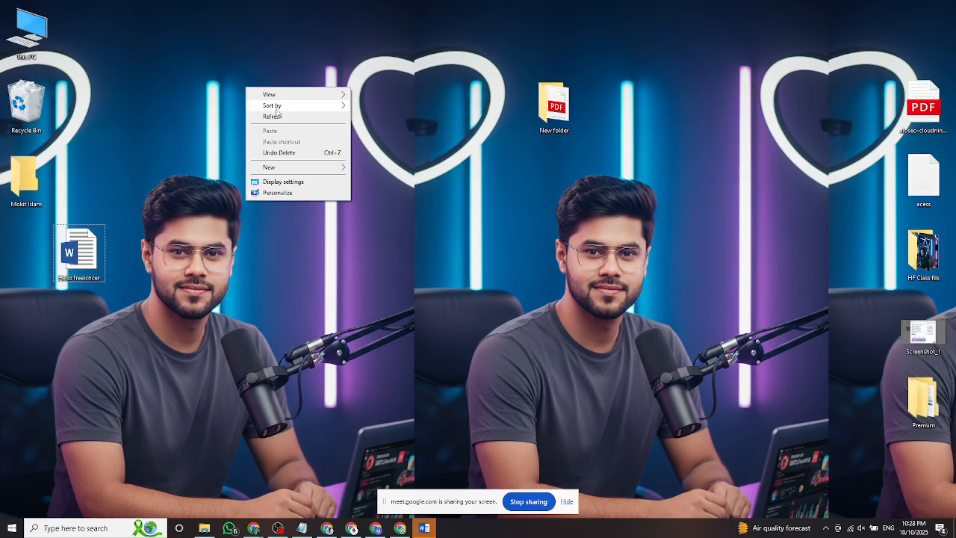
{"action": "left_click", "coordinate": [273, 114]}
Open the HF Class fils folder, look at a few files, close it and refresh.
{"action": "left_click_drag", "start_coordinate": [547, 102], "coordinate": [496, 106]}
{"action": "double_click", "coordinate": [924, 250]}
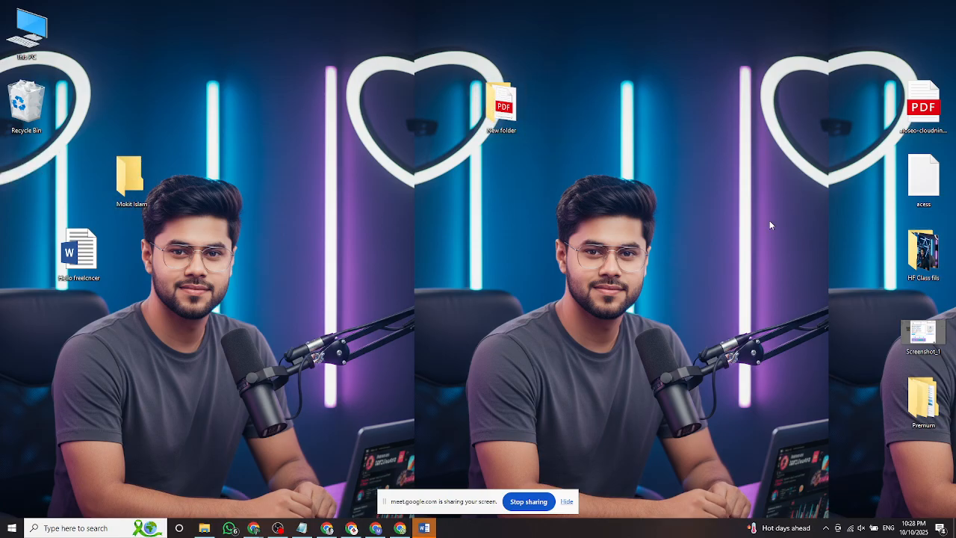
{"action": "left_click", "coordinate": [483, 192]}
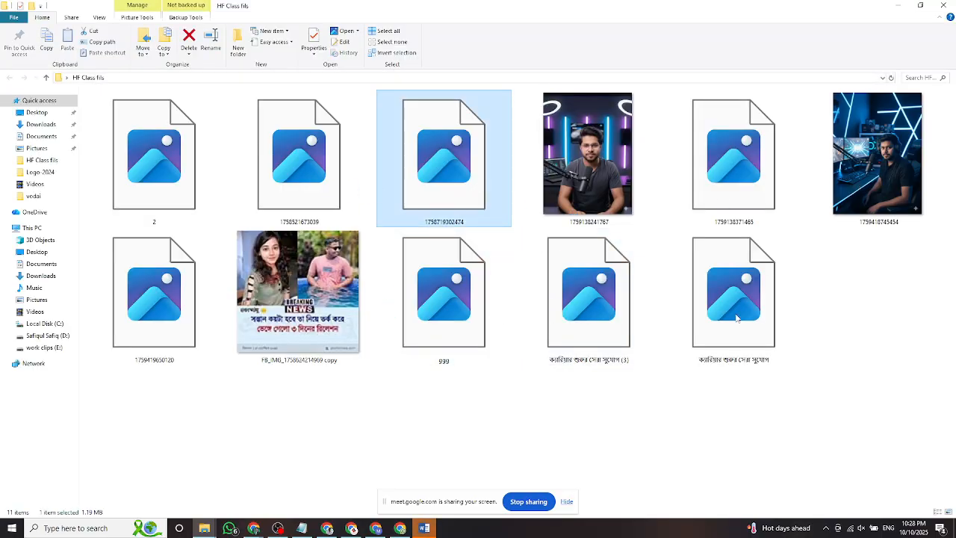
{"action": "left_click", "coordinate": [335, 189]}
{"action": "left_click", "coordinate": [559, 311]}
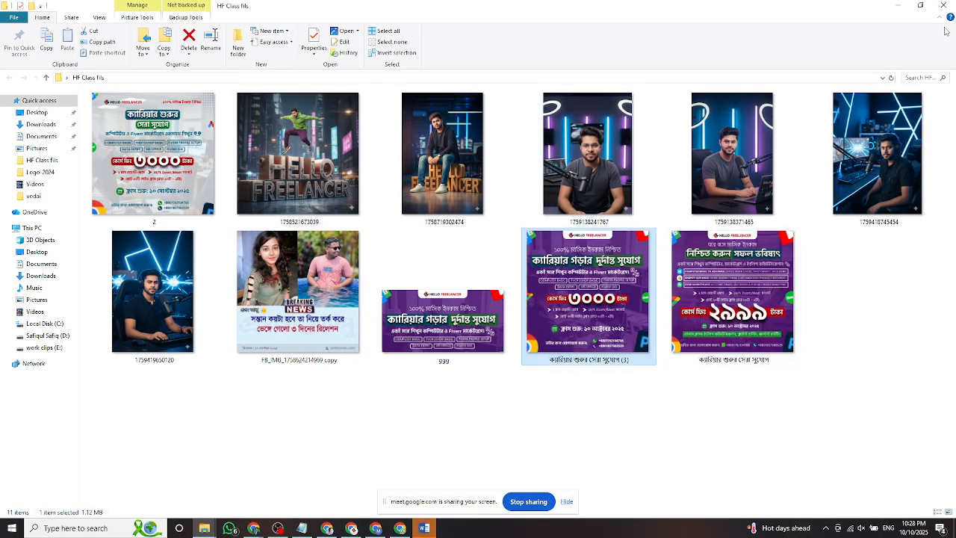
{"action": "left_click", "coordinate": [943, 5]}
{"action": "right_click", "coordinate": [439, 200]}
{"action": "left_click", "coordinate": [452, 208]}
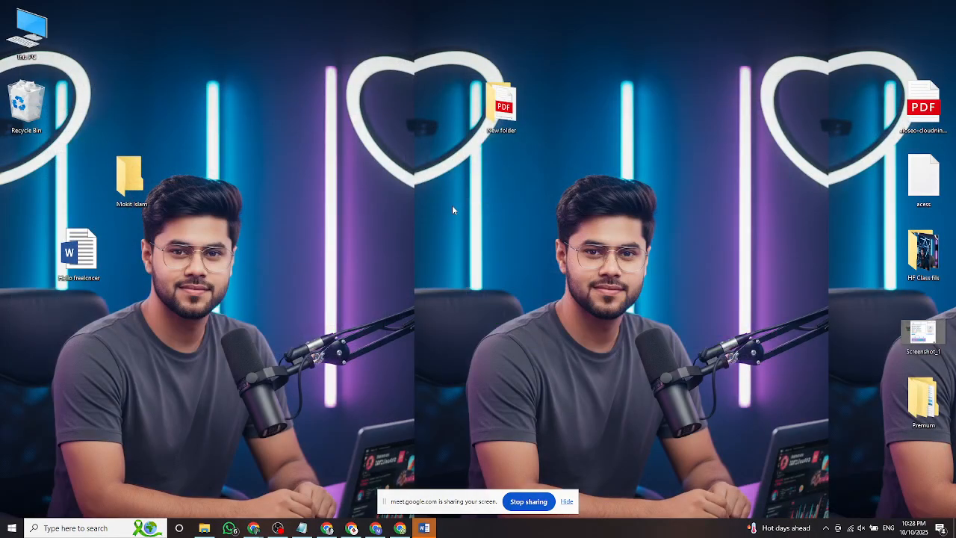
Reopen HF Class fils to view the ggg and banner images, then return to Bio Data.
{"action": "left_click", "coordinate": [919, 258]}
{"action": "double_click", "coordinate": [914, 257]}
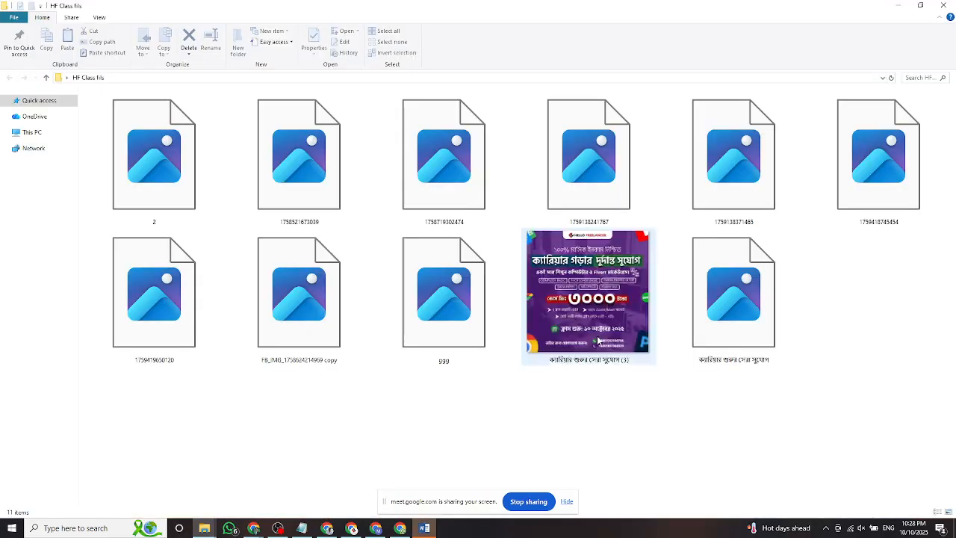
{"action": "left_click", "coordinate": [385, 317]}
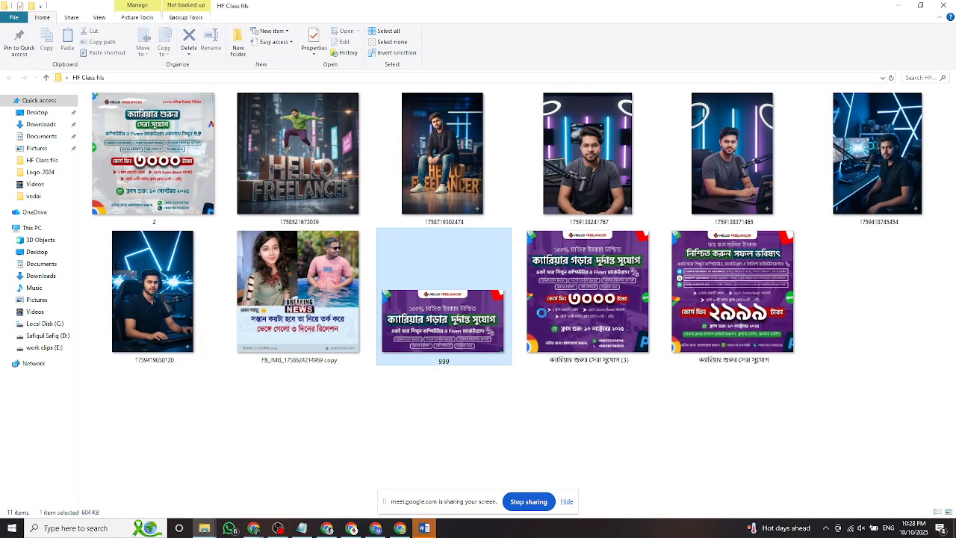
{"action": "left_click", "coordinate": [721, 291]}
{"action": "left_click", "coordinate": [947, 6]}
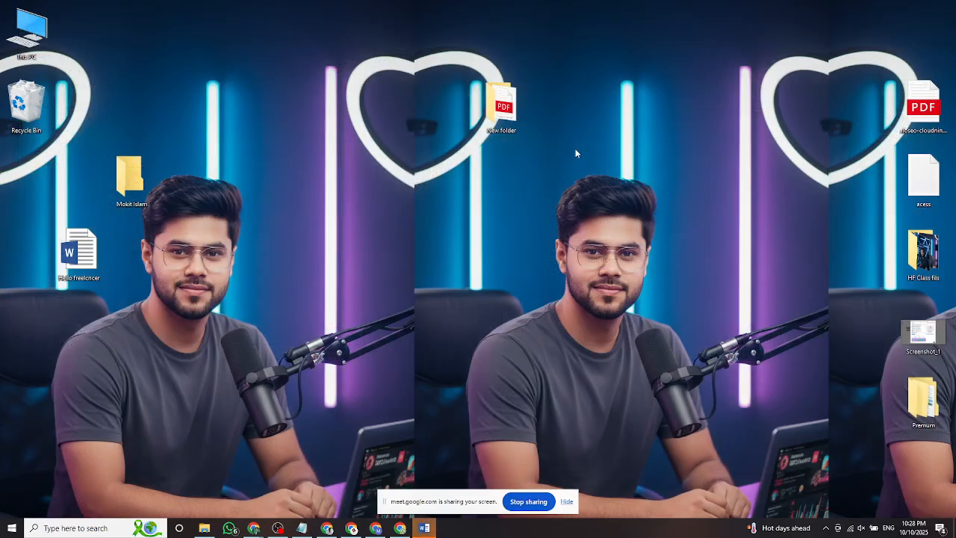
{"action": "right_click", "coordinate": [575, 149]}
{"action": "left_click", "coordinate": [597, 179]}
{"action": "left_click", "coordinate": [352, 528]}
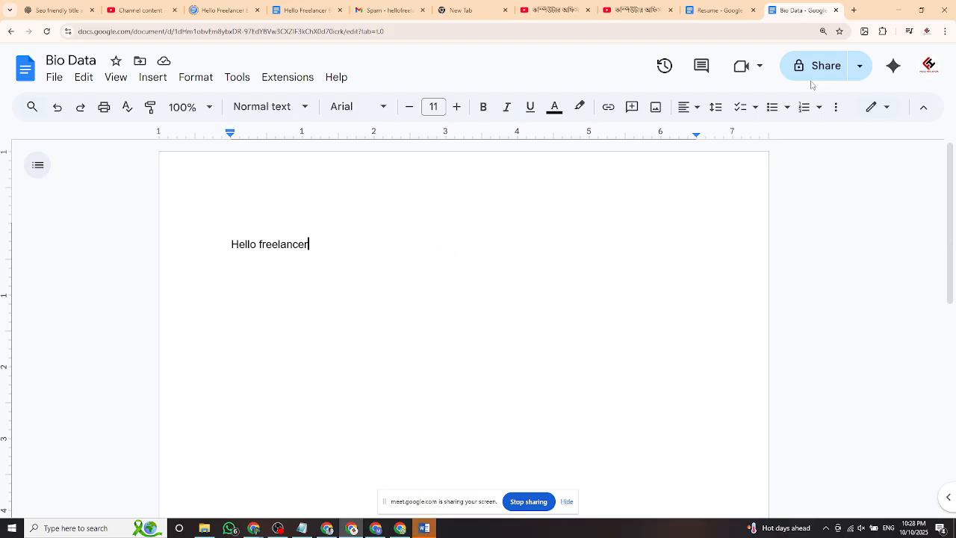
View the signed-in account details, flip to Resume and back, then go to the Docs home.
{"action": "left_click", "coordinate": [929, 66]}
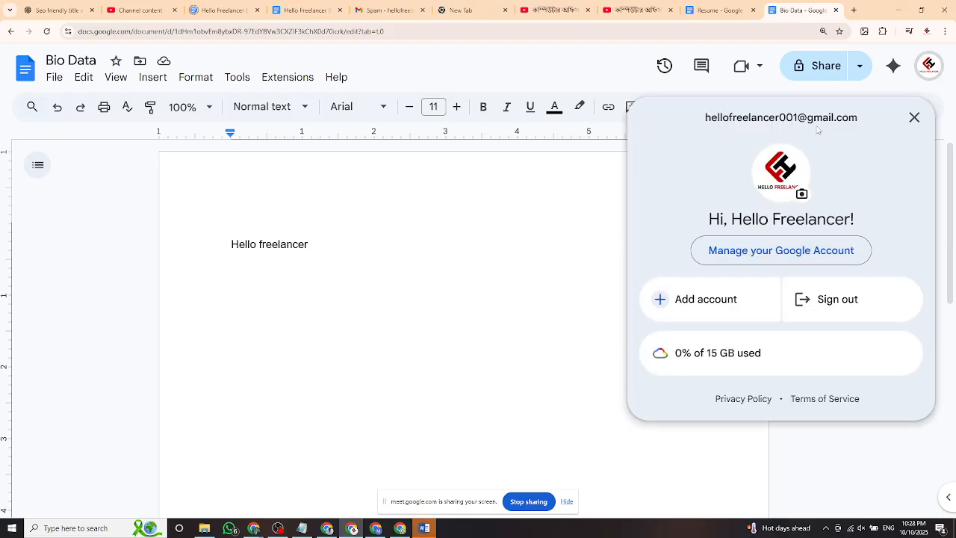
{"action": "left_click_drag", "start_coordinate": [848, 118], "coordinate": [681, 127]}
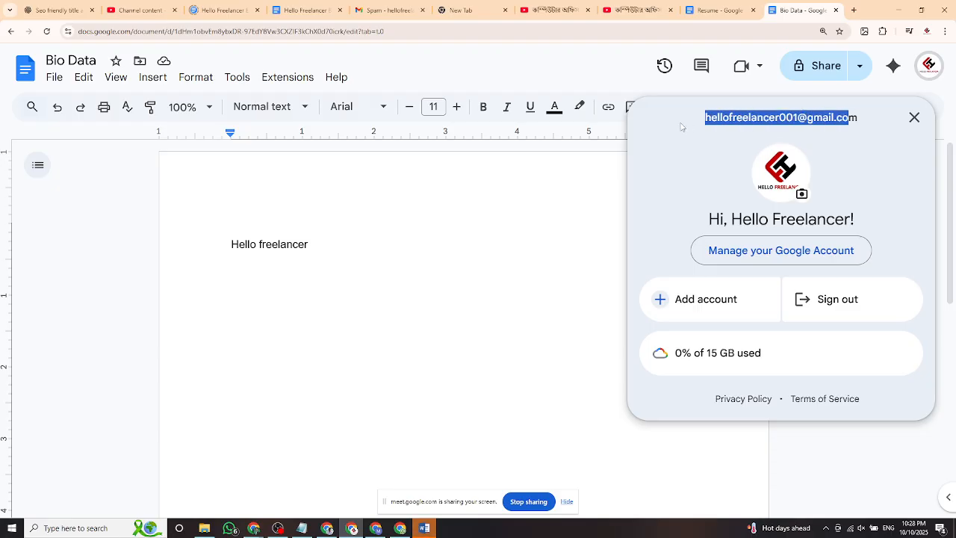
{"action": "left_click", "coordinate": [494, 217]}
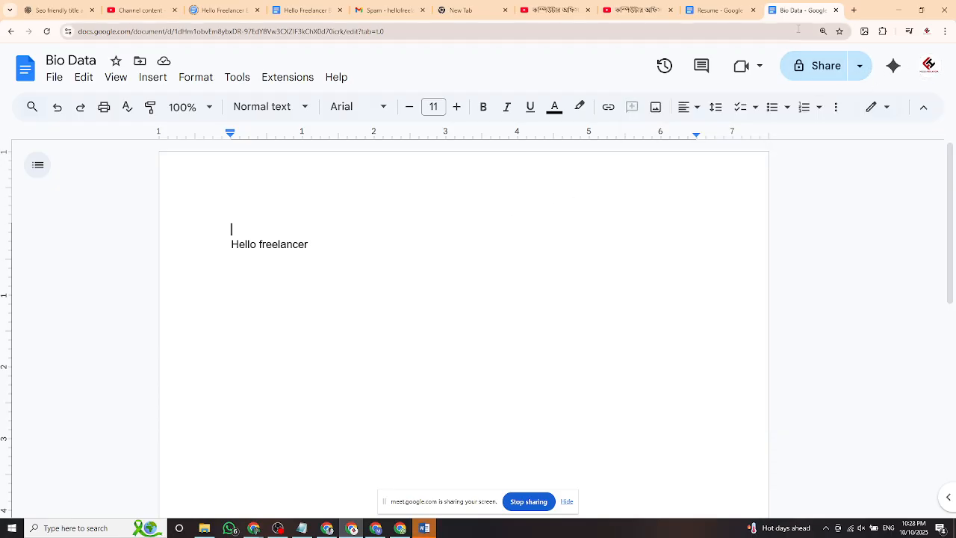
{"action": "left_click", "coordinate": [753, 17]}
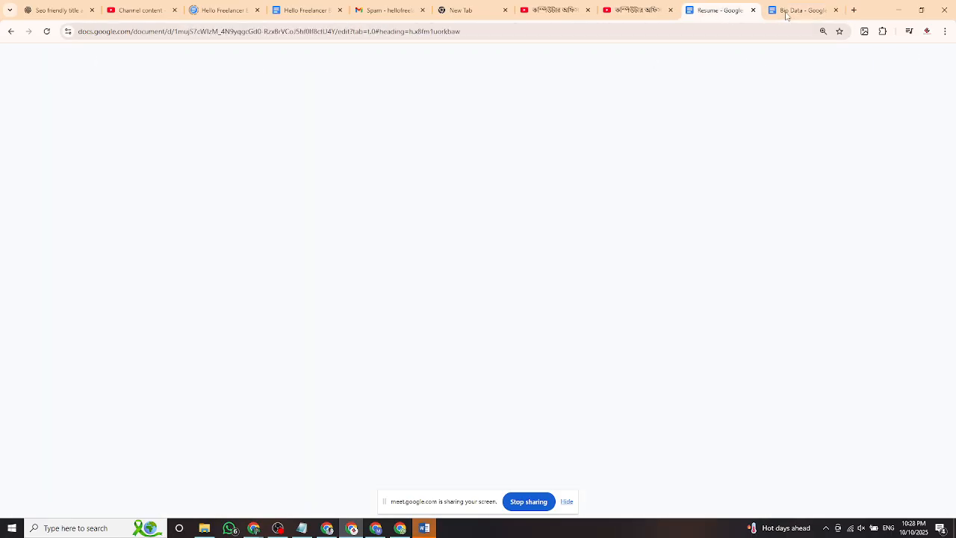
{"action": "left_click", "coordinate": [786, 15]}
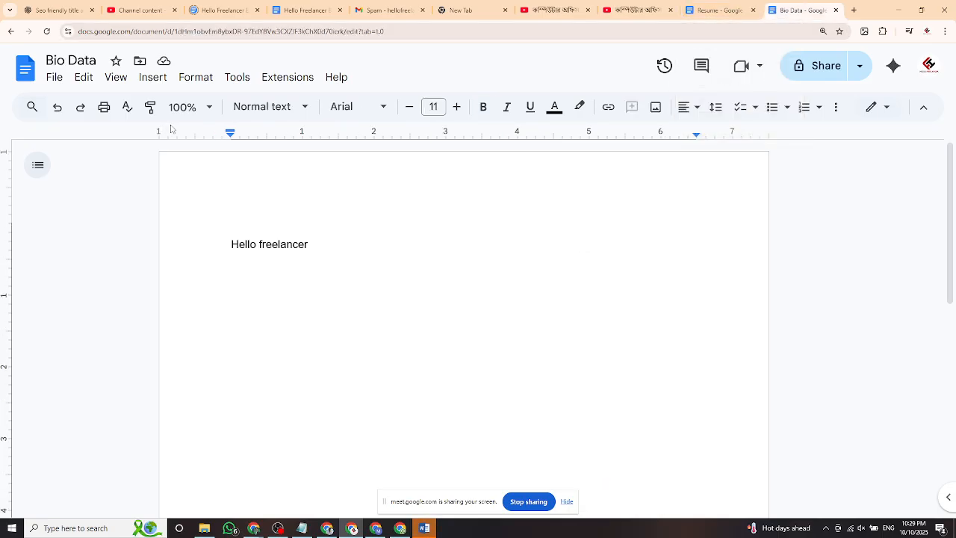
{"action": "left_click", "coordinate": [11, 32]}
Go back, then open a new tab in the other Chrome window and show the Google apps list.
{"action": "left_click", "coordinate": [11, 33]}
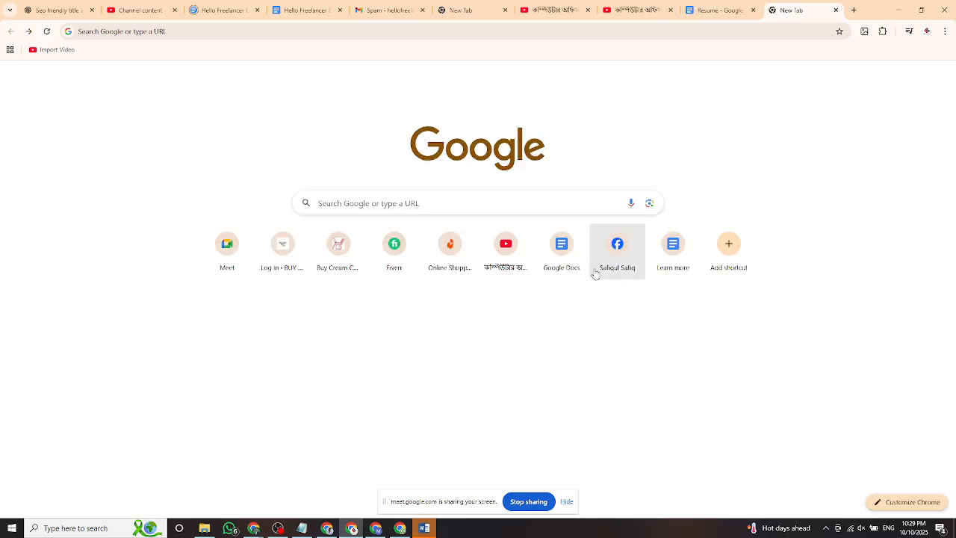
{"action": "left_click", "coordinate": [330, 530]}
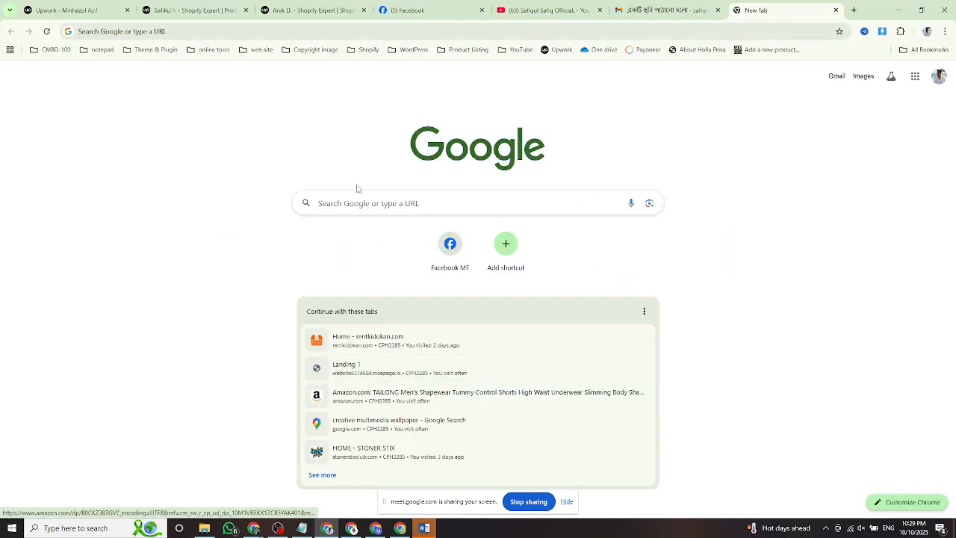
{"action": "left_click", "coordinate": [854, 12]}
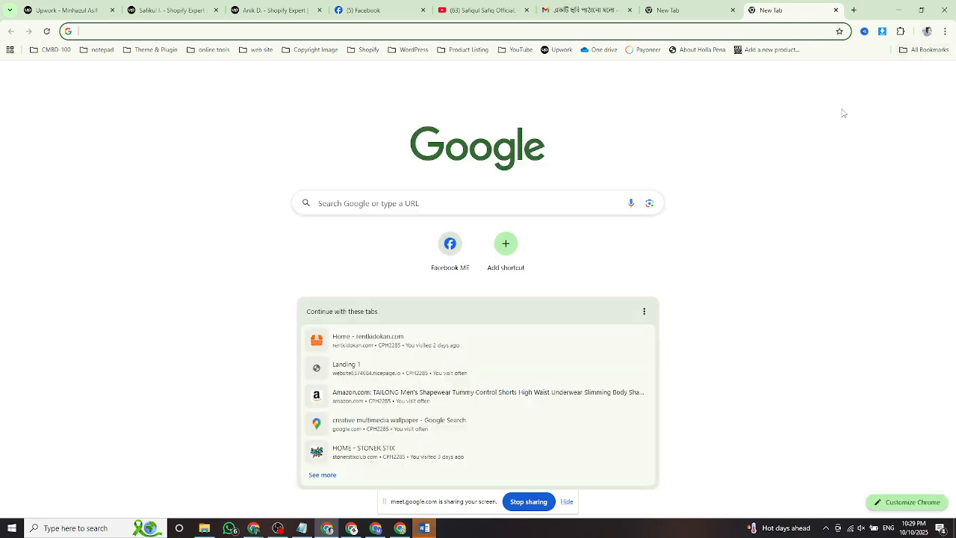
{"action": "left_click", "coordinate": [915, 80]}
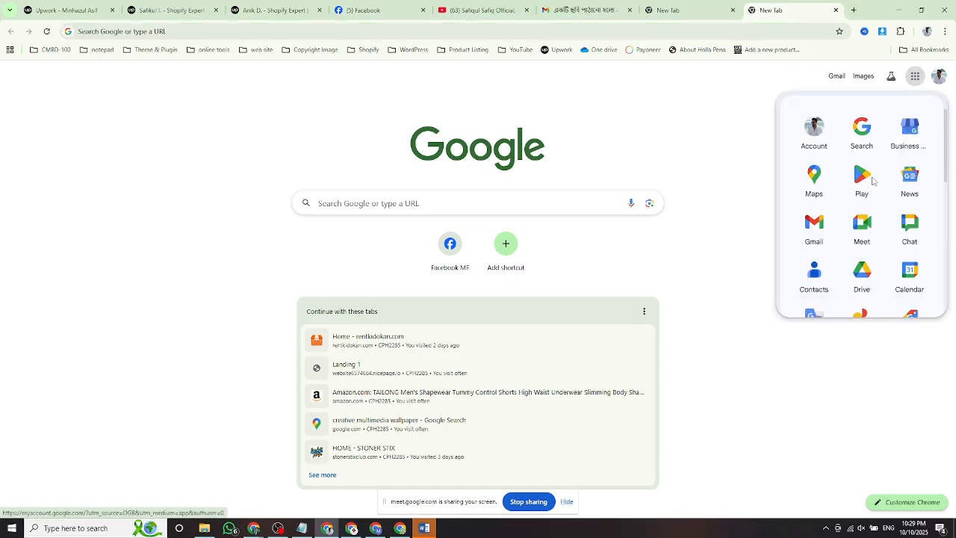
{"action": "scroll", "coordinate": [875, 247], "scroll_direction": "down", "scroll_amount": 2}
{"action": "scroll", "coordinate": [879, 269], "scroll_direction": "down", "scroll_amount": 3}
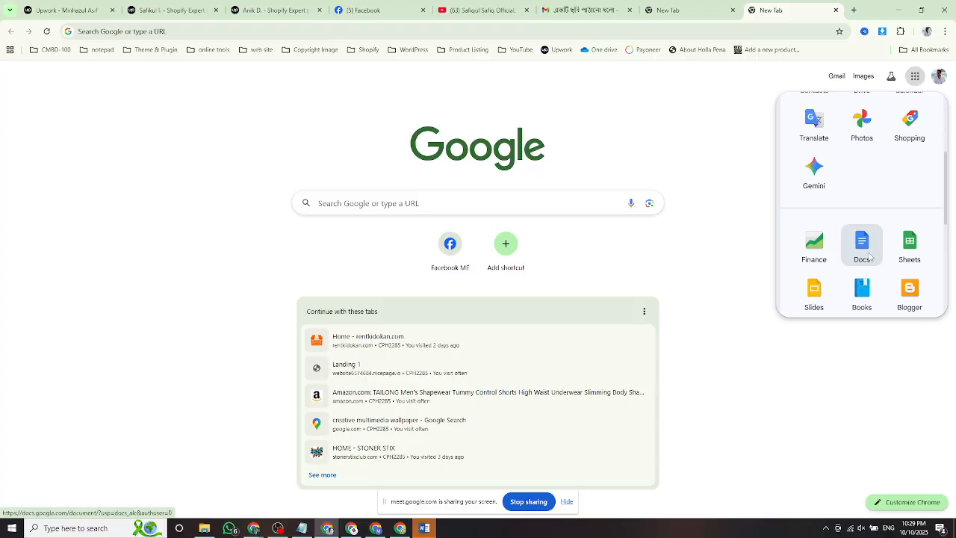
Open the Google Docs home from the apps list and scroll through its templates and recent documents.
{"action": "left_click", "coordinate": [813, 167]}
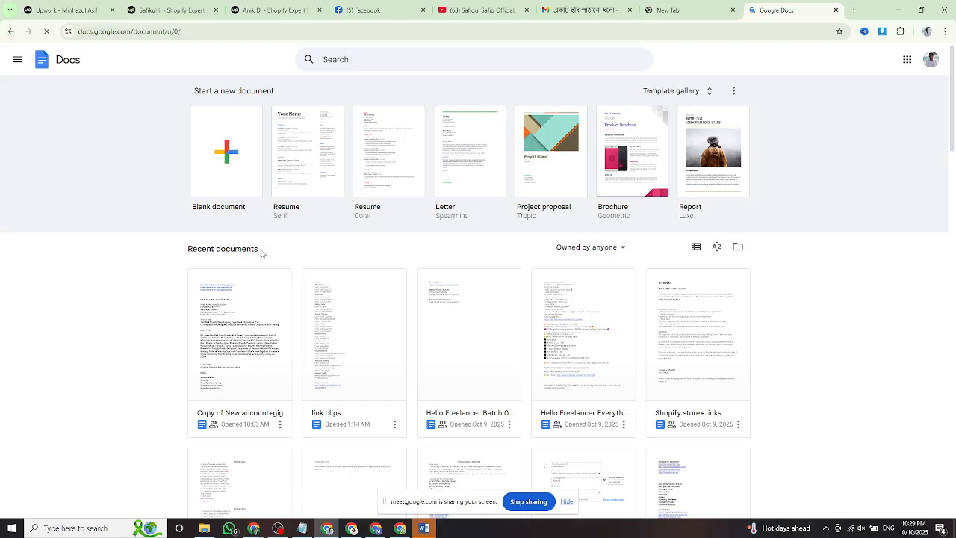
{"action": "scroll", "coordinate": [291, 258], "scroll_direction": "down", "scroll_amount": 4}
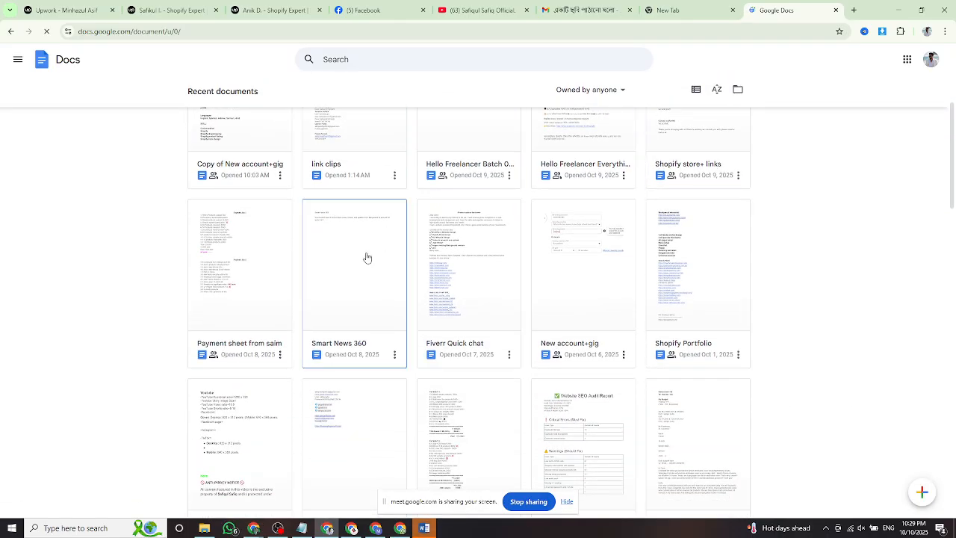
{"action": "scroll", "coordinate": [367, 258], "scroll_direction": "down", "scroll_amount": 3}
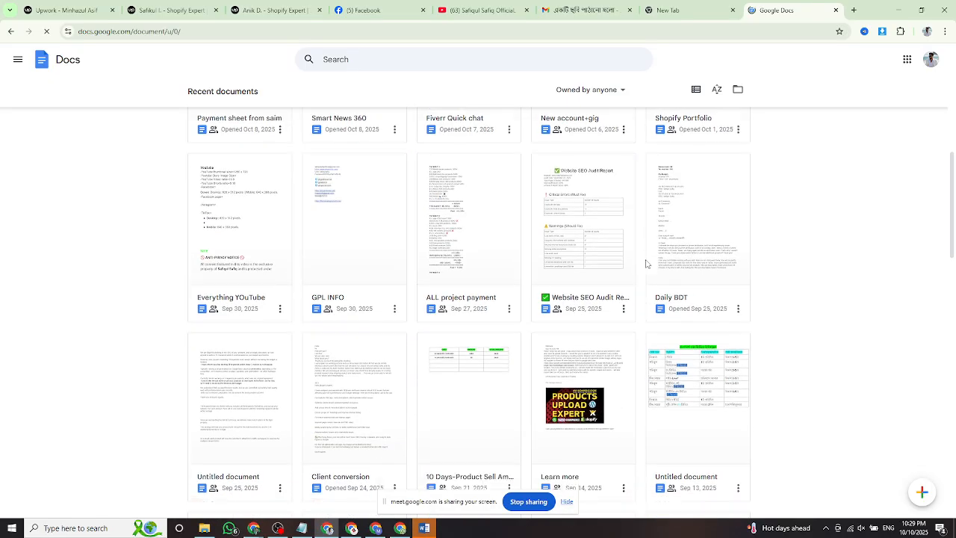
{"action": "scroll", "coordinate": [647, 263], "scroll_direction": "down", "scroll_amount": 3}
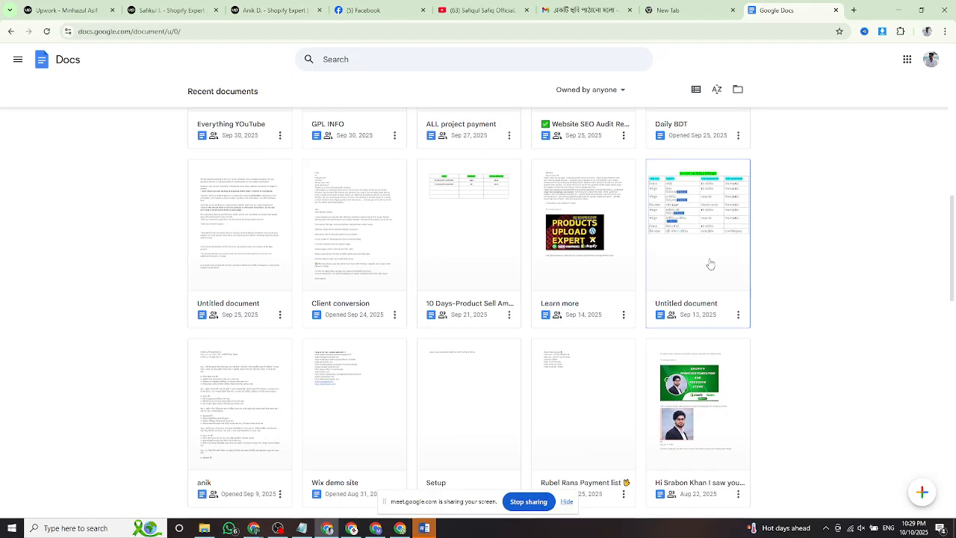
{"action": "scroll", "coordinate": [710, 263], "scroll_direction": "down", "scroll_amount": 3}
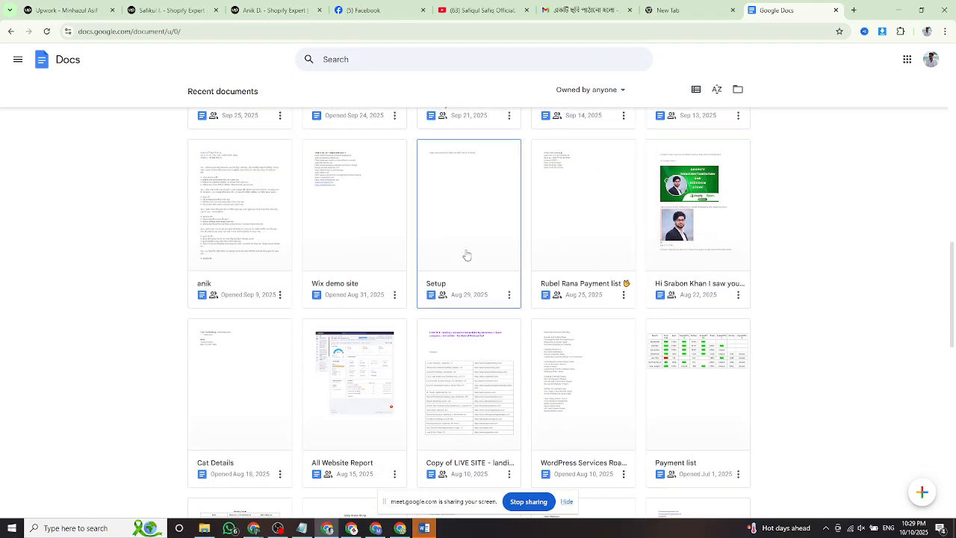
{"action": "scroll", "coordinate": [467, 254], "scroll_direction": "down", "scroll_amount": 2}
{"action": "scroll", "coordinate": [393, 280], "scroll_direction": "down", "scroll_amount": 2}
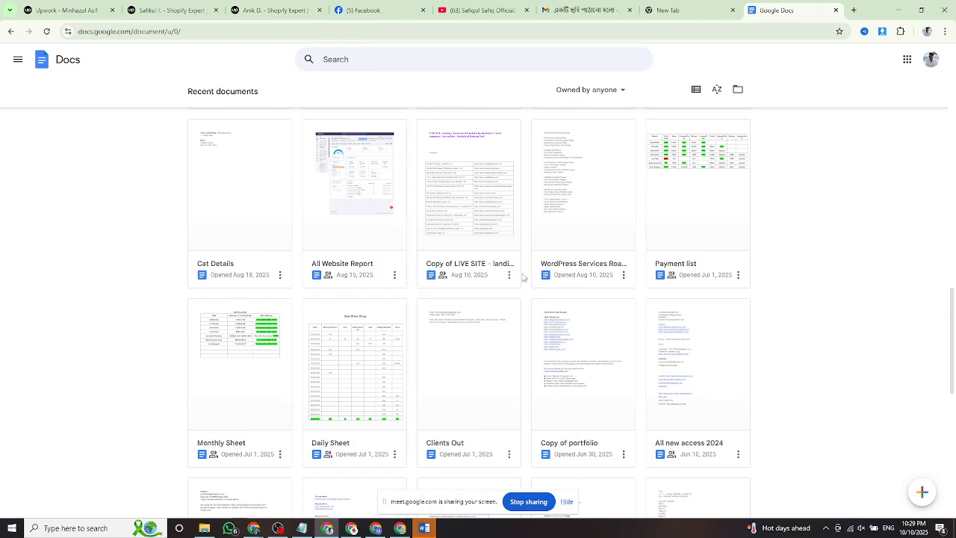
{"action": "scroll", "coordinate": [513, 288], "scroll_direction": "down", "scroll_amount": 2}
{"action": "scroll", "coordinate": [583, 289], "scroll_direction": "down", "scroll_amount": 1}
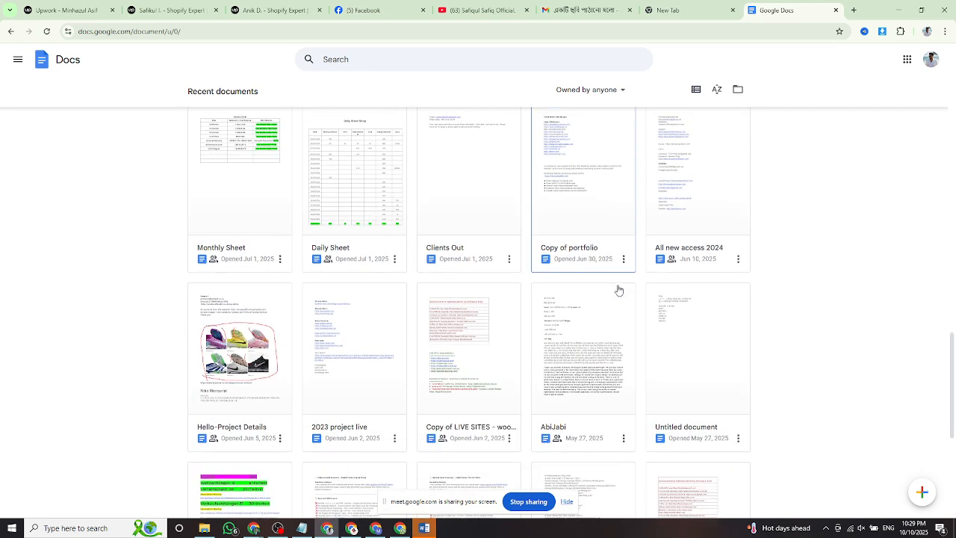
{"action": "scroll", "coordinate": [618, 290], "scroll_direction": "down", "scroll_amount": 5}
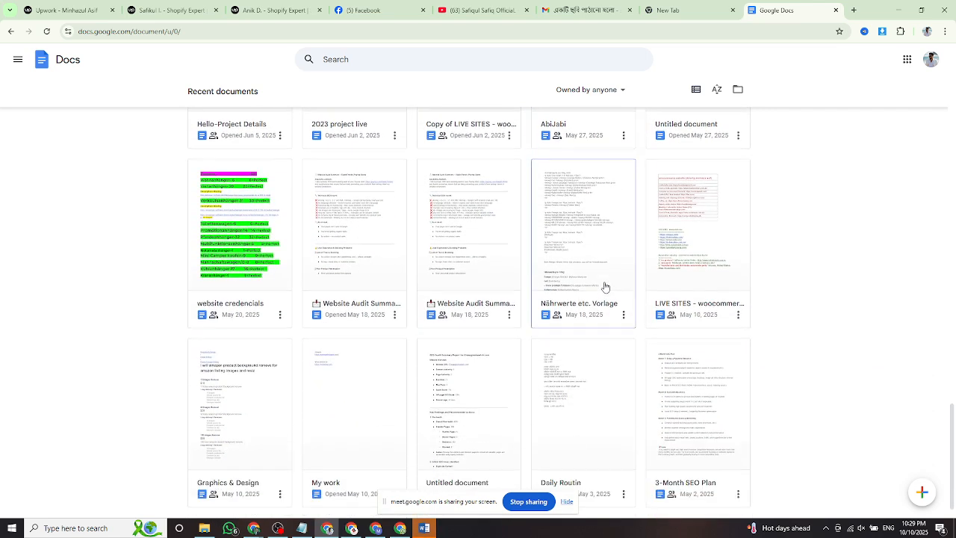
{"action": "scroll", "coordinate": [605, 287], "scroll_direction": "down", "scroll_amount": 1}
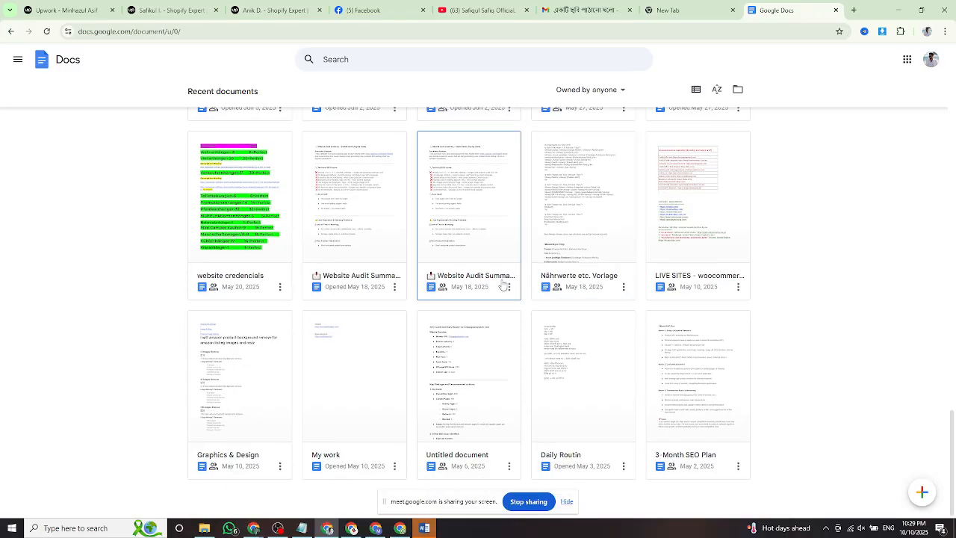
{"action": "scroll", "coordinate": [508, 287], "scroll_direction": "up", "scroll_amount": 10}
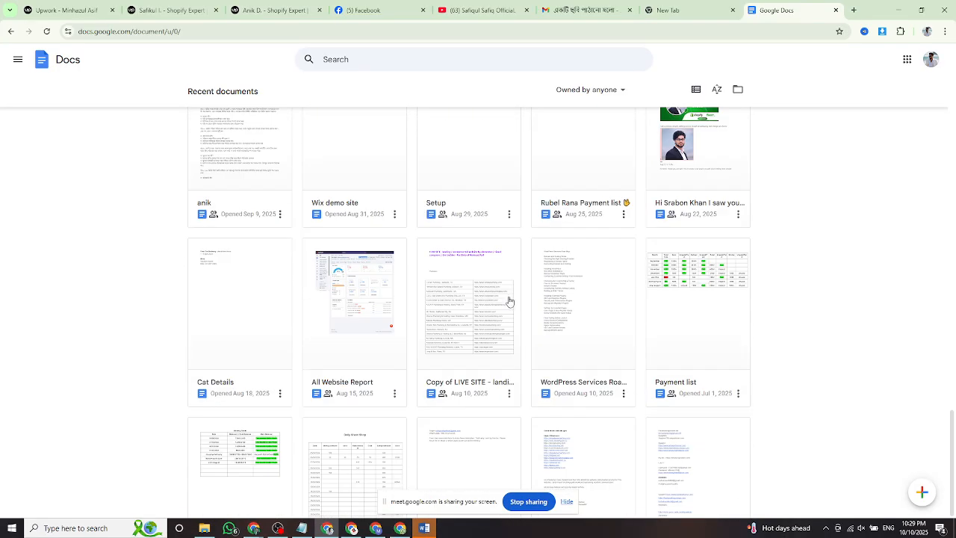
{"action": "scroll", "coordinate": [508, 300], "scroll_direction": "up", "scroll_amount": 15}
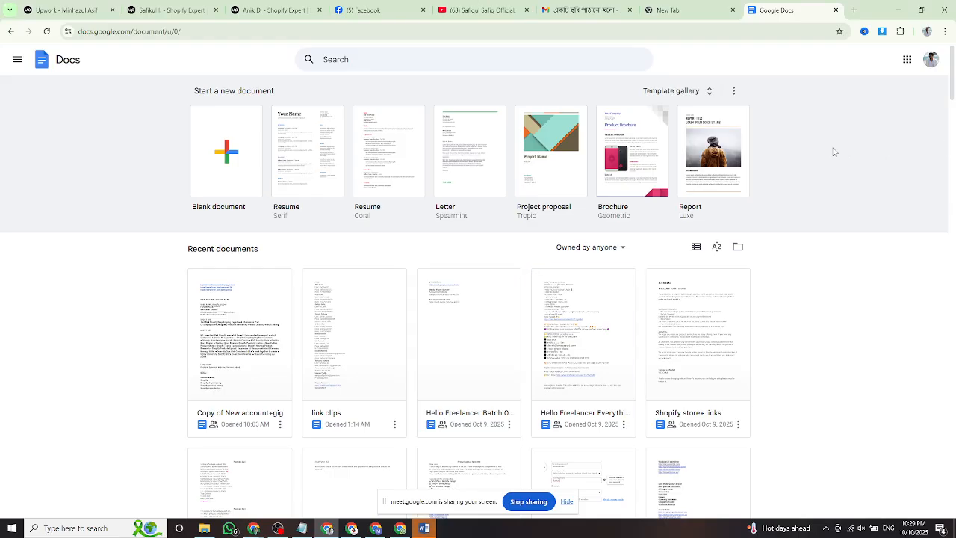
{"action": "scroll", "coordinate": [838, 151], "scroll_direction": "down", "scroll_amount": 2}
{"action": "scroll", "coordinate": [587, 319], "scroll_direction": "up", "scroll_amount": 2}
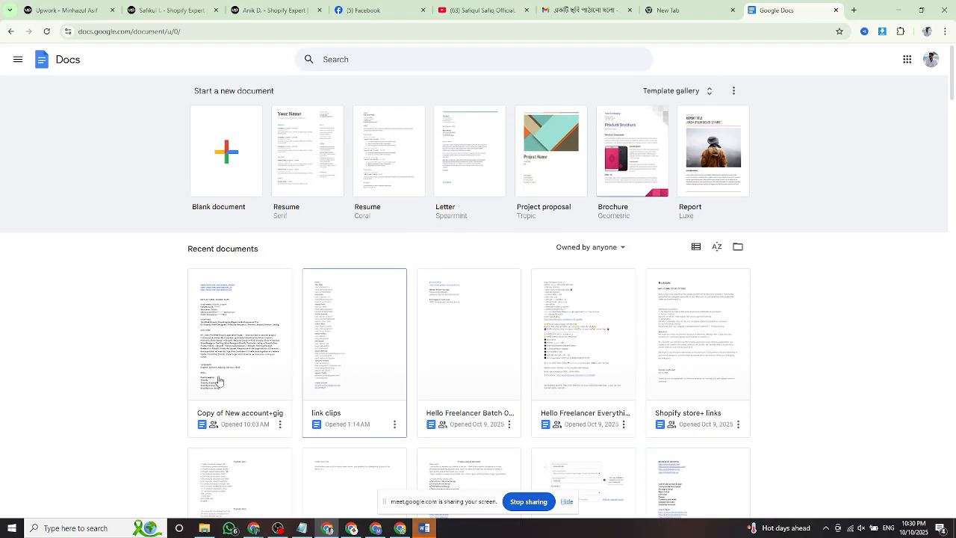
Minimize both browser windows and try moving the Hello freelancer file on the desktop.
{"action": "left_click", "coordinate": [894, 12]}
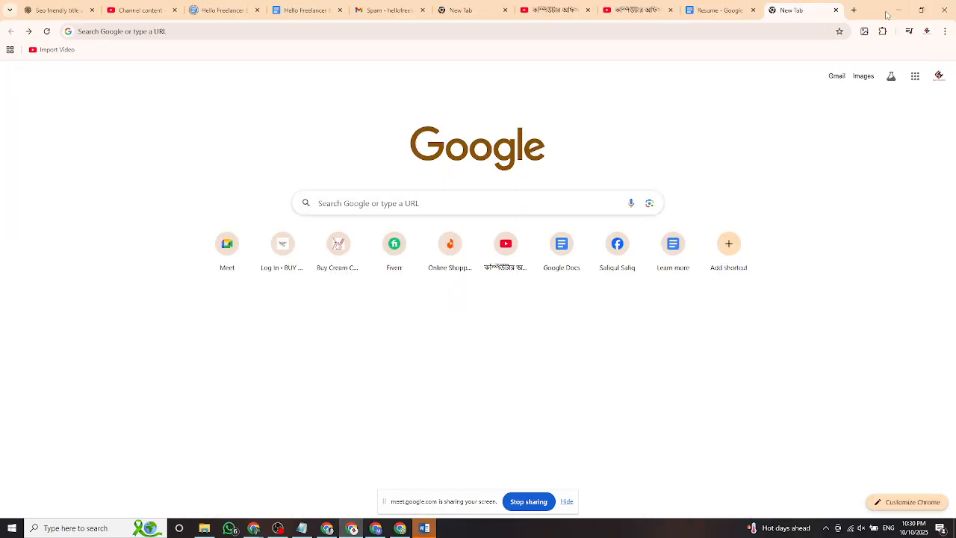
{"action": "left_click", "coordinate": [894, 12]}
{"action": "left_click_drag", "start_coordinate": [89, 258], "coordinate": [26, 105]}
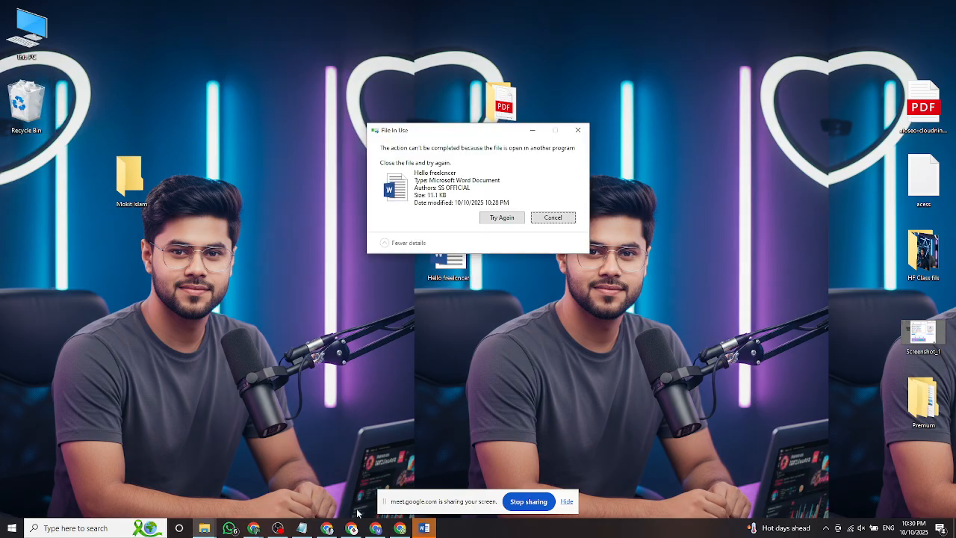
{"action": "left_click", "coordinate": [424, 528]}
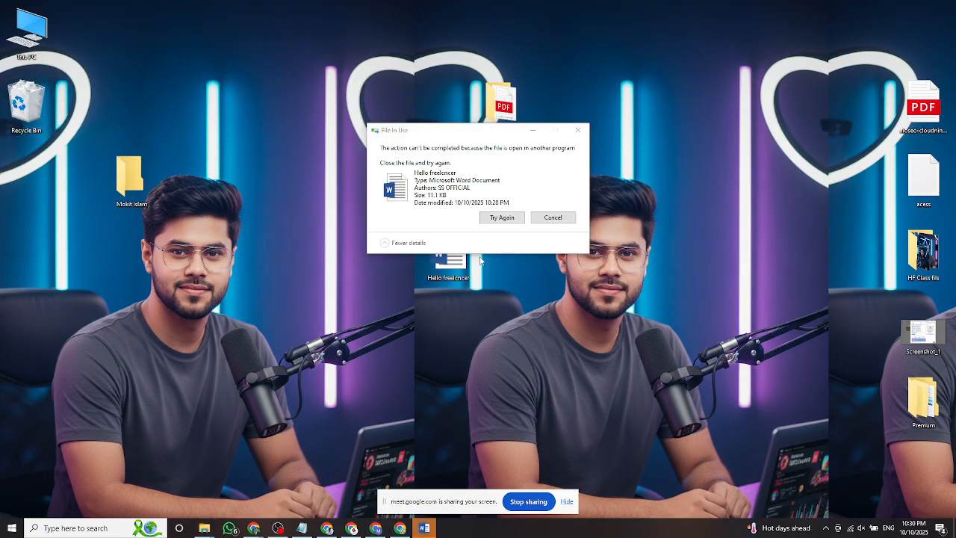
{"action": "left_click", "coordinate": [502, 218]}
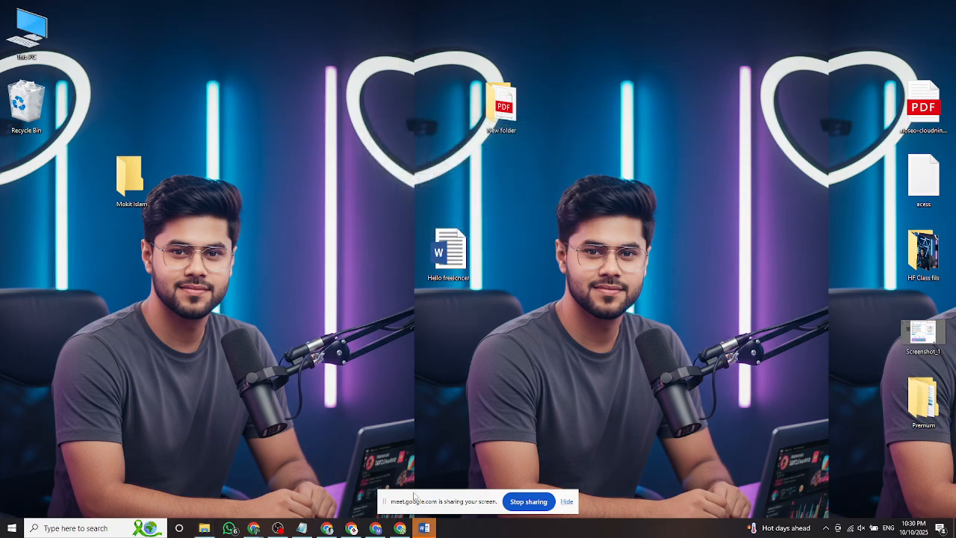
Close Word, getting past the cannot-close warning and the Office activation notice.
{"action": "right_click", "coordinate": [423, 528]}
{"action": "left_click", "coordinate": [403, 505]}
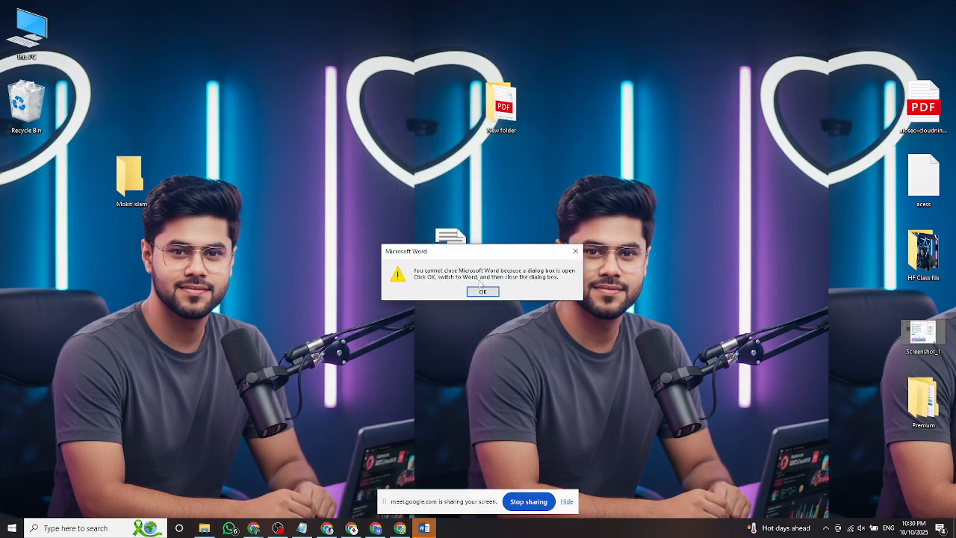
{"action": "left_click", "coordinate": [482, 292]}
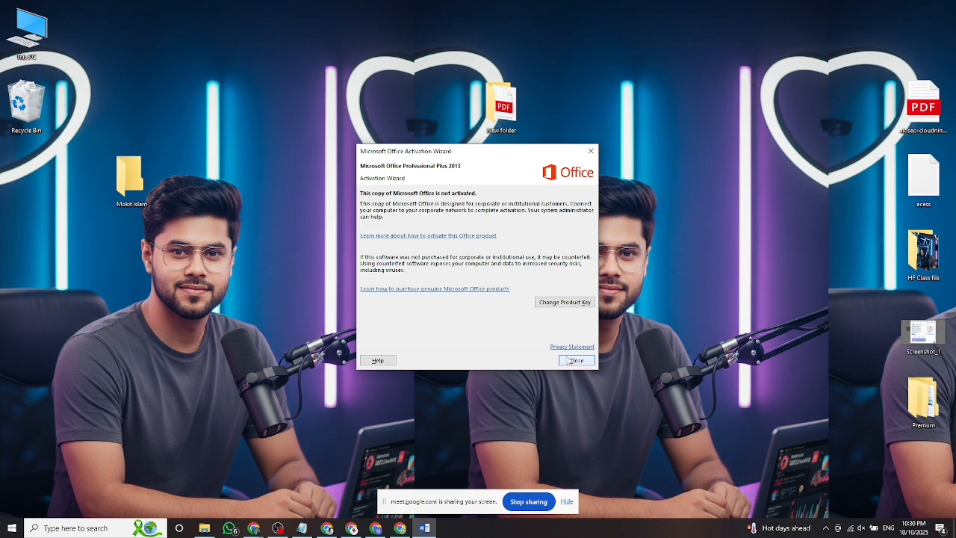
{"action": "left_click", "coordinate": [577, 361]}
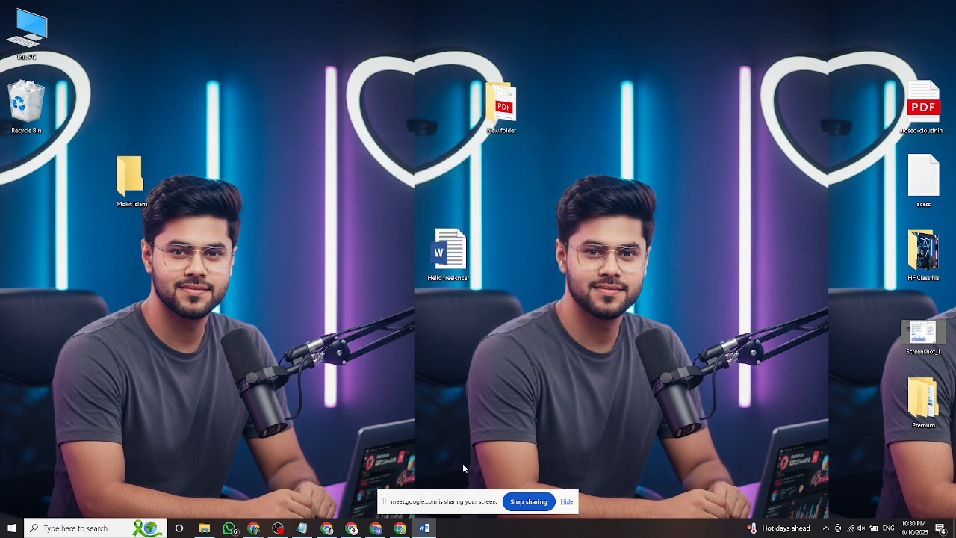
{"action": "right_click", "coordinate": [423, 527]}
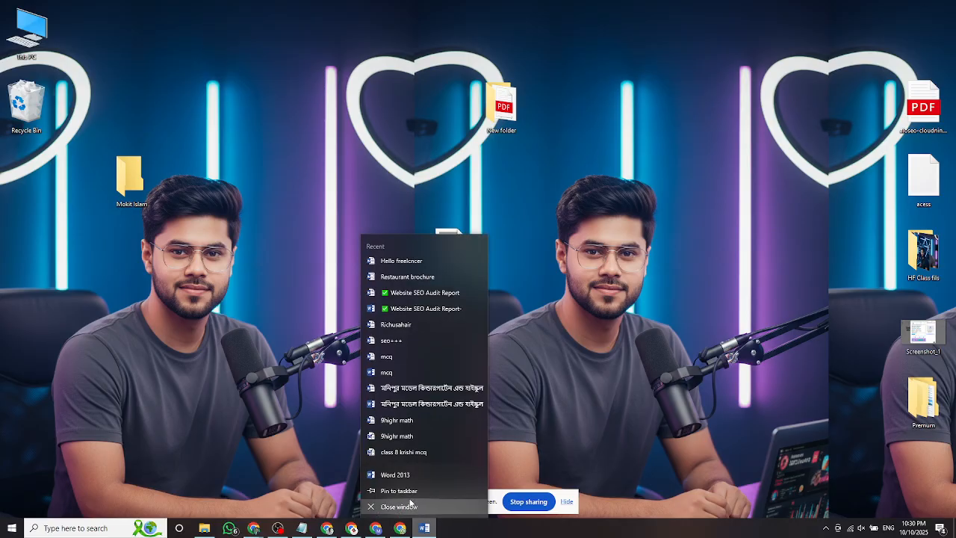
{"action": "left_click", "coordinate": [410, 506]}
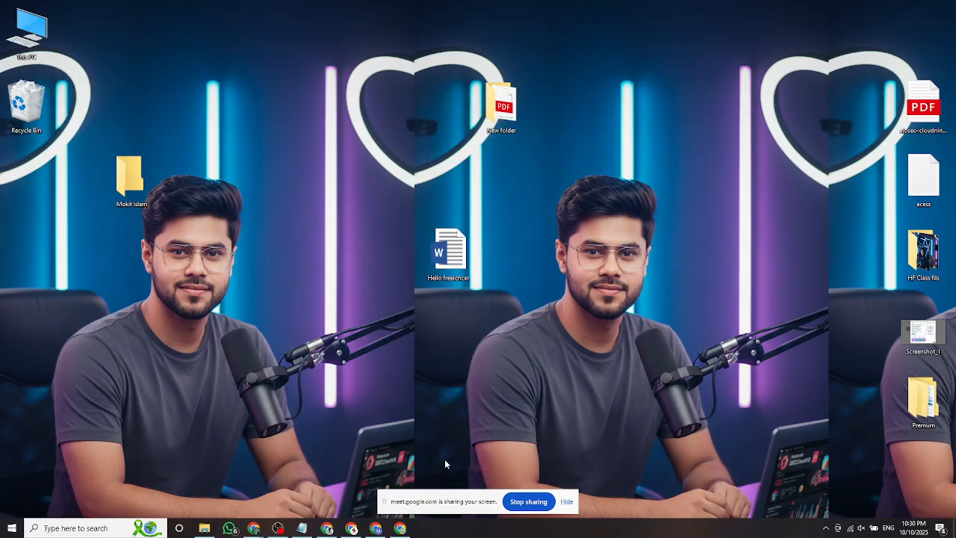
Delete the Hello freelancer document from the desktop.
{"action": "left_click_drag", "start_coordinate": [447, 258], "coordinate": [184, 112]}
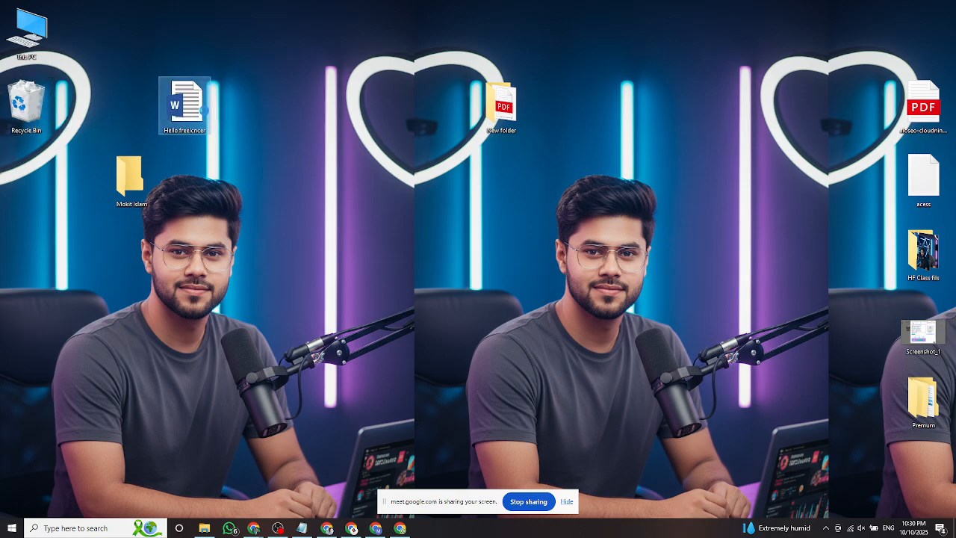
{"action": "right_click", "coordinate": [204, 111]}
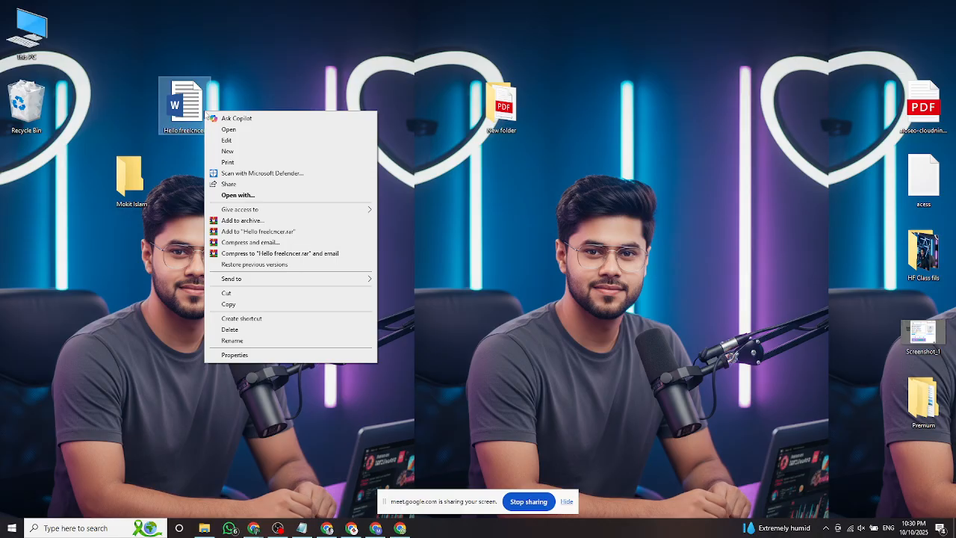
{"action": "left_click", "coordinate": [245, 330]}
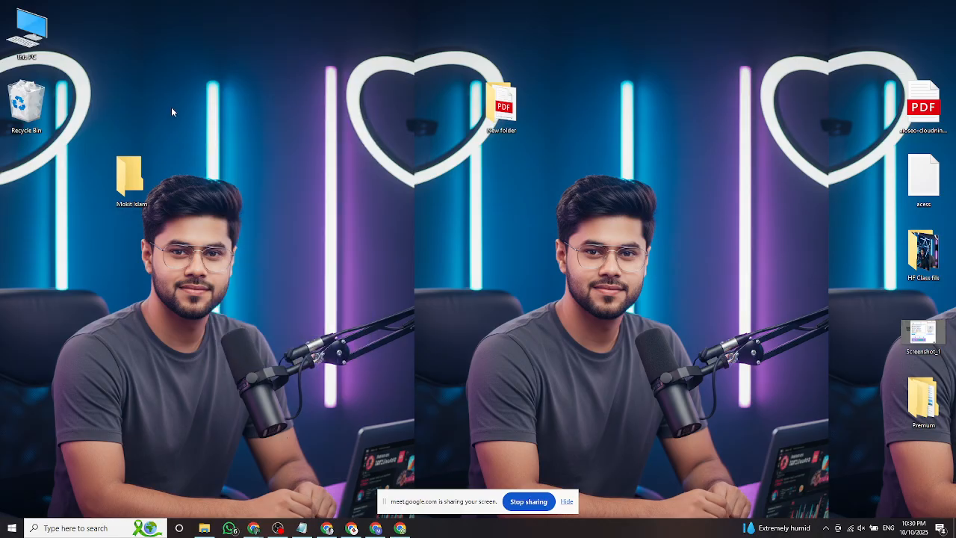
Empty the Recycle Bin, confirming permanent deletion of both items, then open it.
{"action": "right_click", "coordinate": [33, 99]}
{"action": "left_click", "coordinate": [82, 112]}
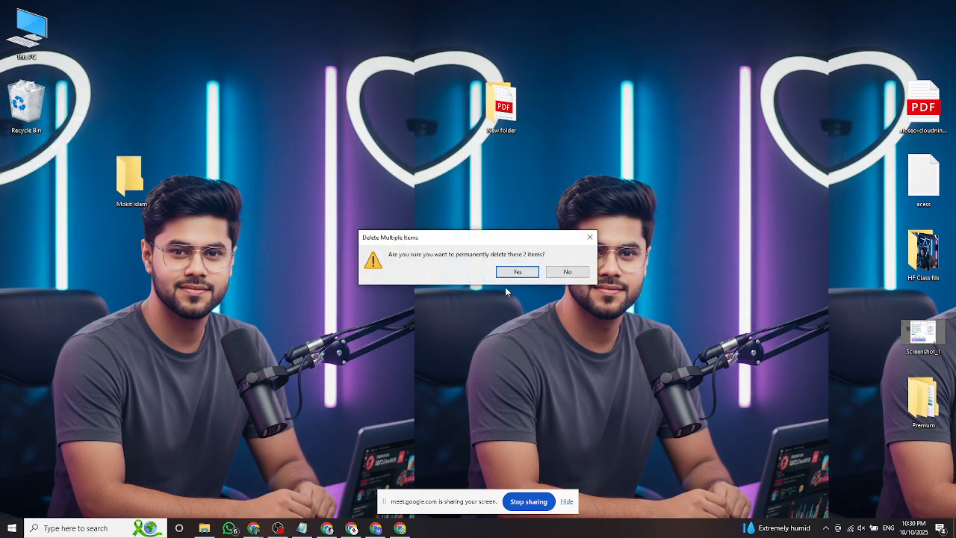
{"action": "left_click", "coordinate": [509, 274]}
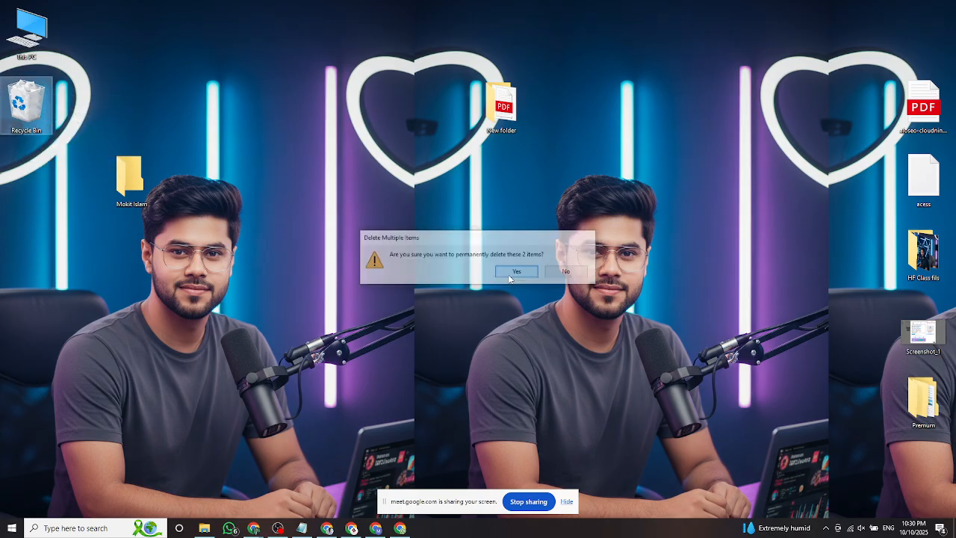
{"action": "double_click", "coordinate": [41, 88]}
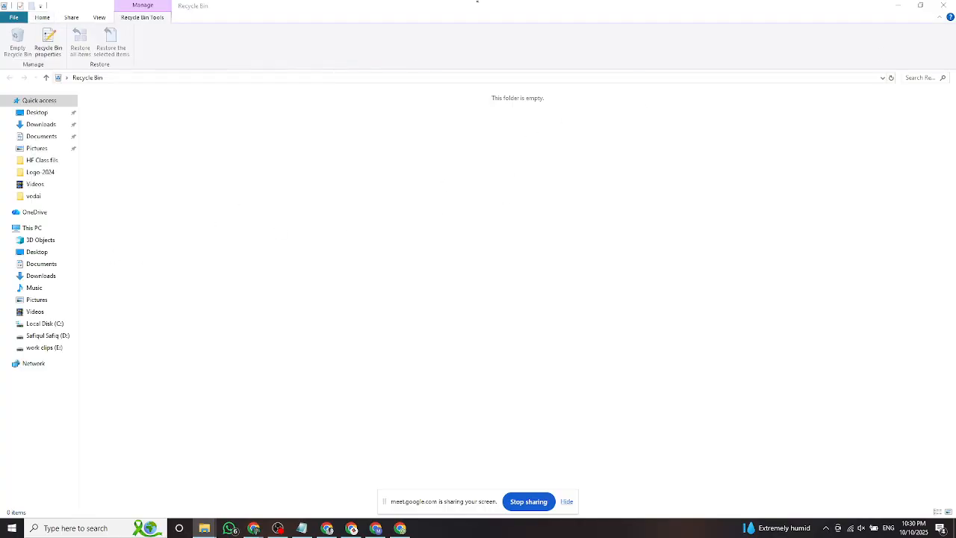
Close the Recycle Bin and look at the Word 2013 options in Windows search.
{"action": "left_click", "coordinate": [944, 5]}
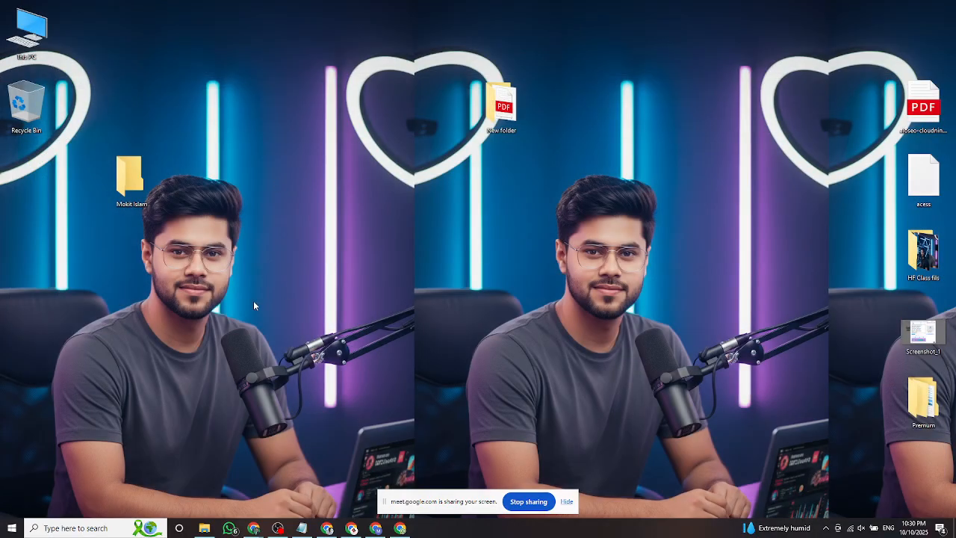
{"action": "left_click", "coordinate": [74, 527]}
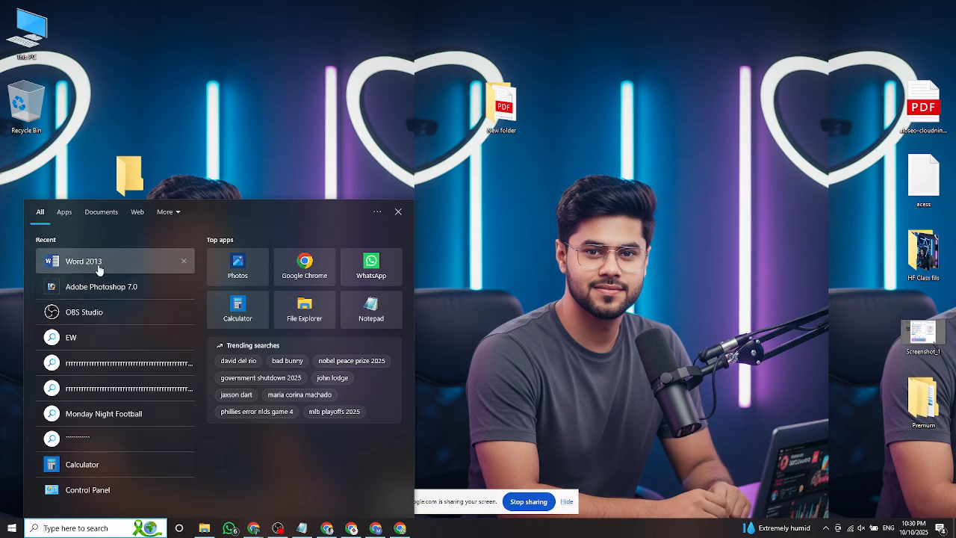
{"action": "right_click", "coordinate": [99, 267]}
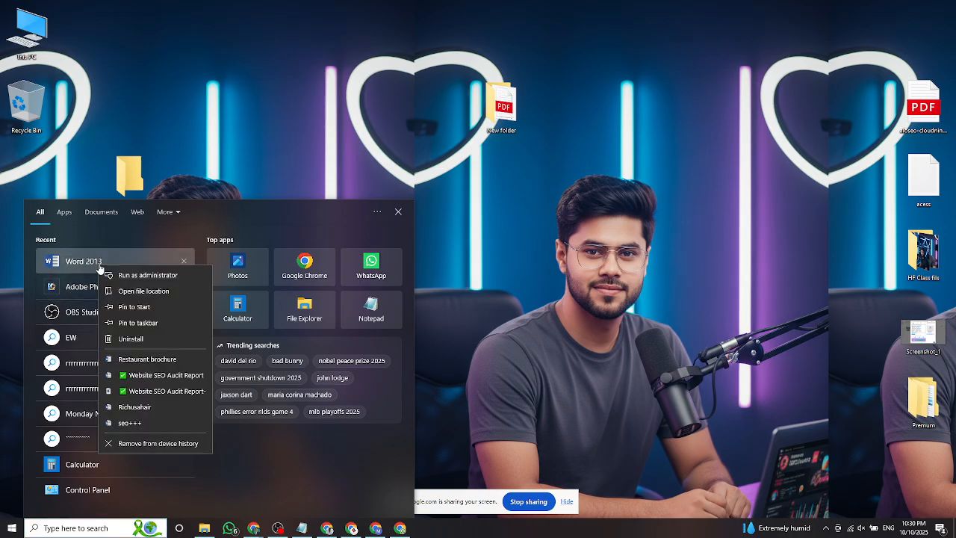
{"action": "left_click", "coordinate": [478, 344]}
{"action": "right_click", "coordinate": [413, 261]}
{"action": "left_click", "coordinate": [349, 205]}
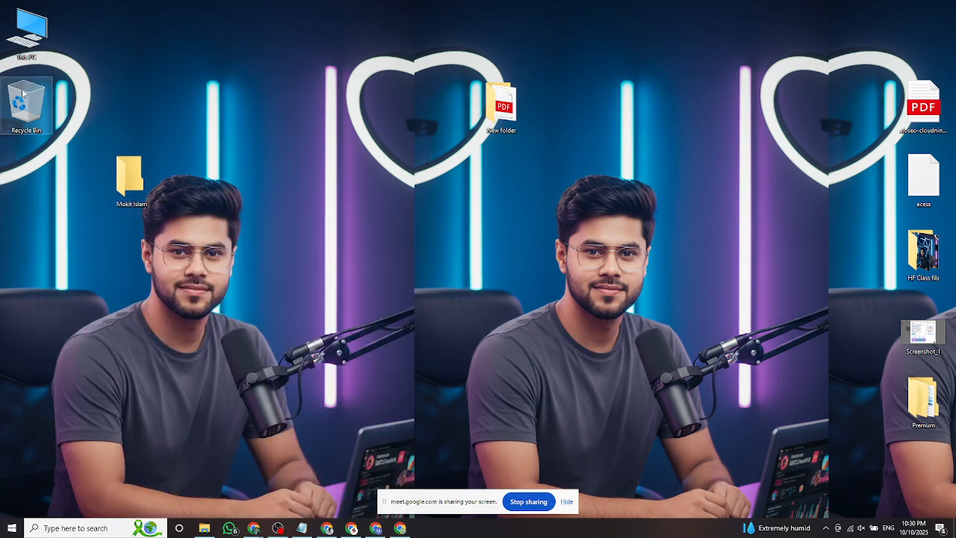
Reopen the Recycle Bin, select the Website SEO Audit Report in Downloads, then return to Chrome.
{"action": "double_click", "coordinate": [23, 93]}
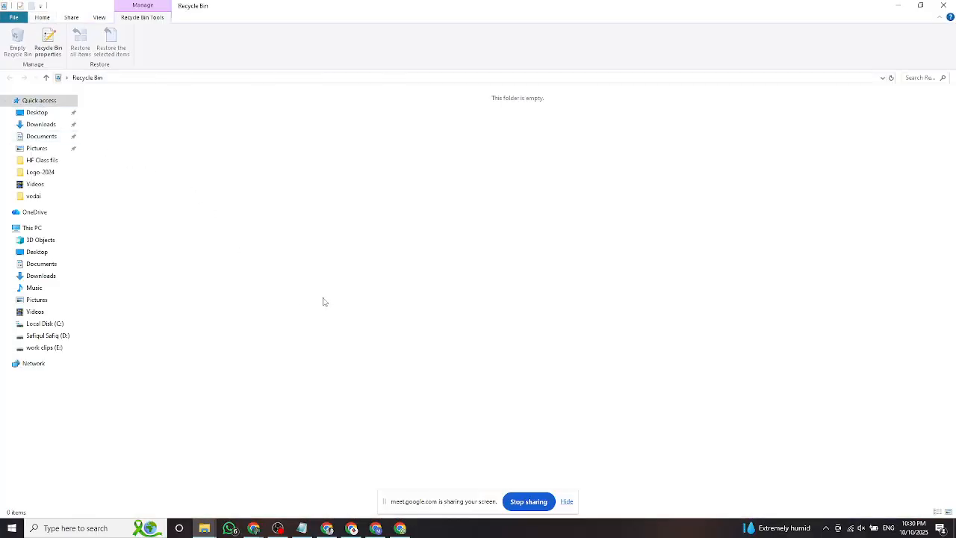
{"action": "left_click", "coordinate": [45, 124]}
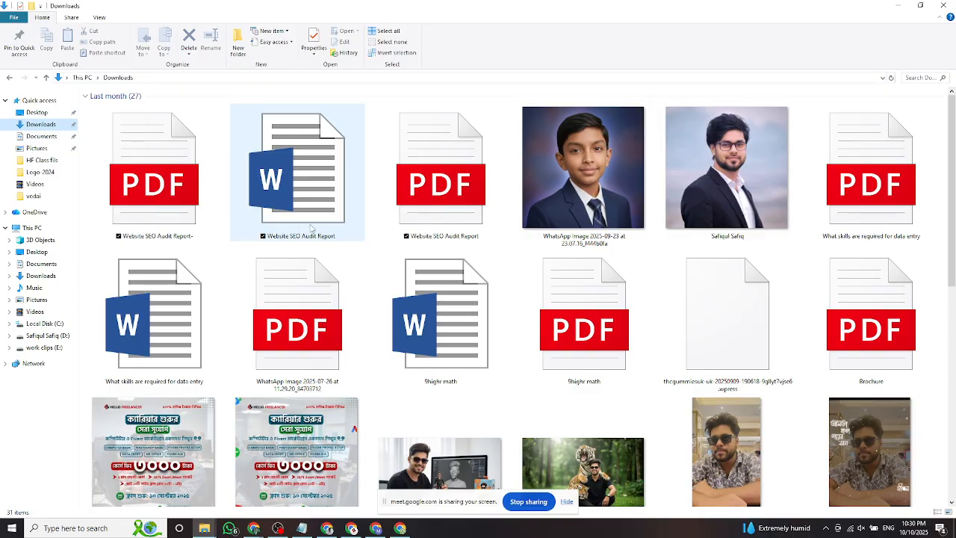
{"action": "left_click", "coordinate": [319, 211]}
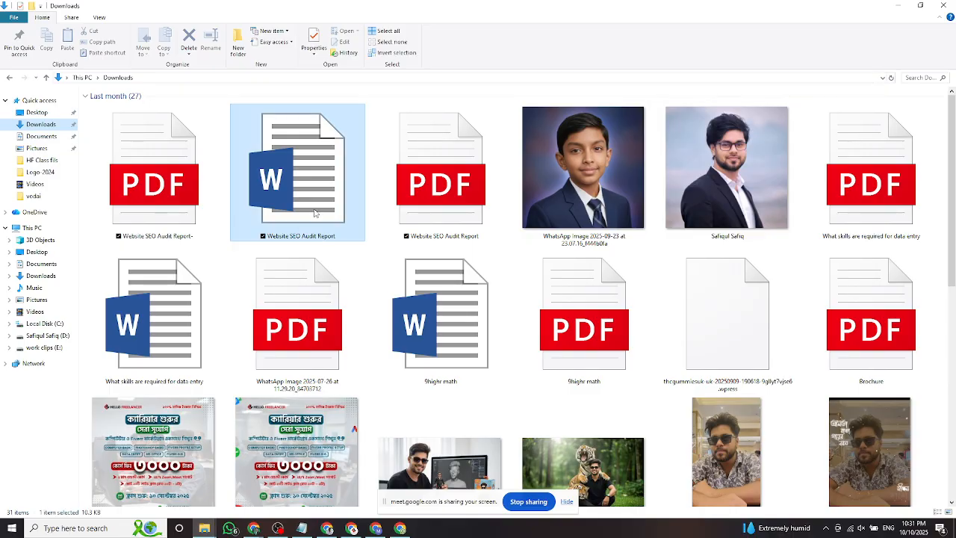
{"action": "left_click", "coordinate": [945, 6]}
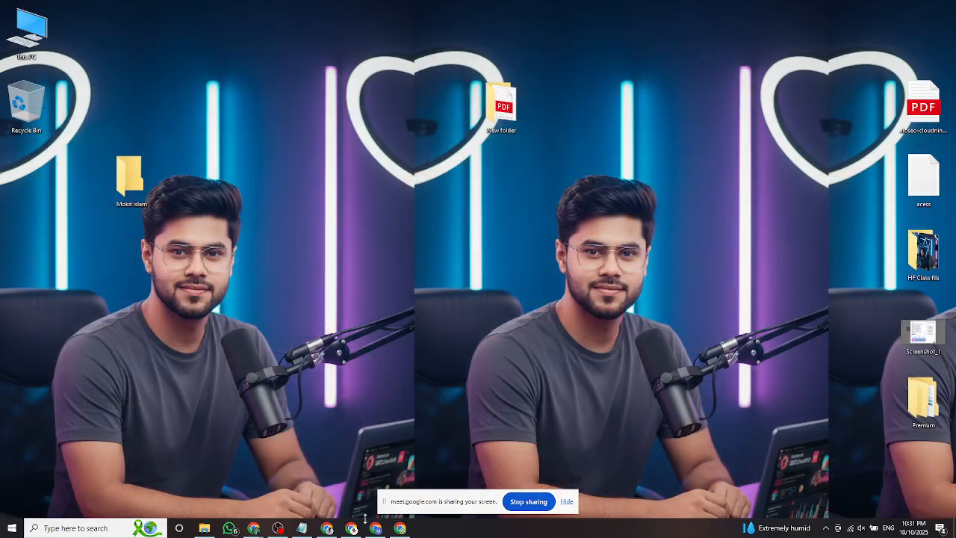
{"action": "left_click", "coordinate": [356, 528]}
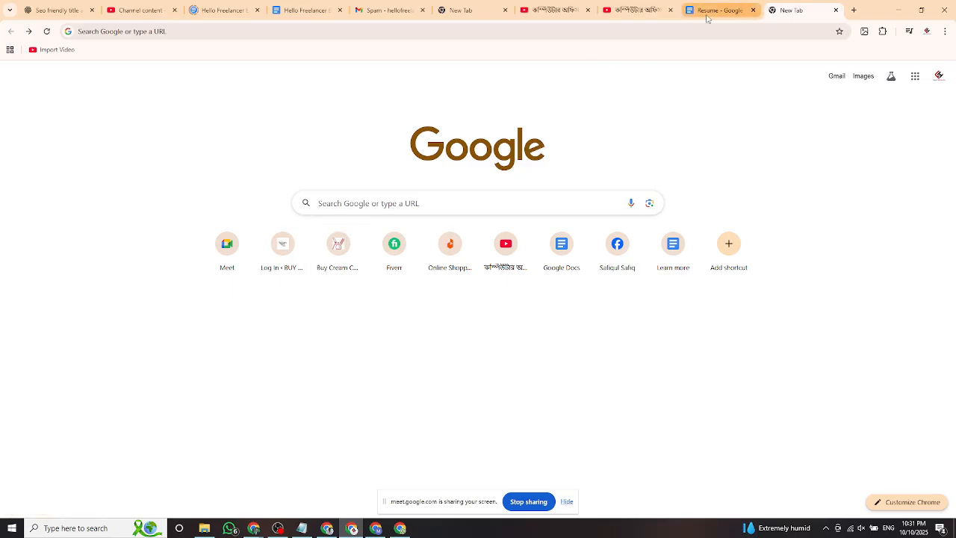
In a new tab, open Google Sheets and start a spreadsheet from the Monthly budget template.
{"action": "left_click", "coordinate": [852, 11]}
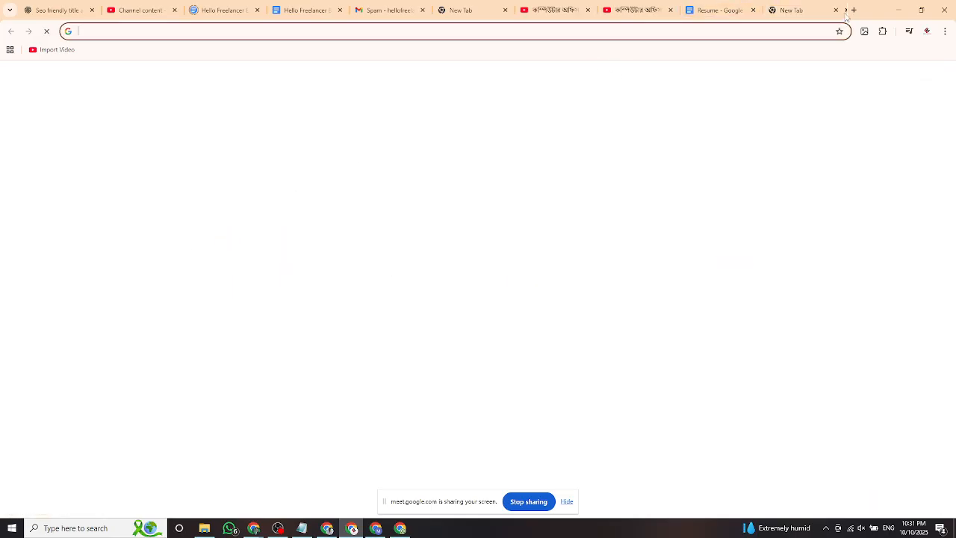
{"action": "left_click", "coordinate": [916, 76]}
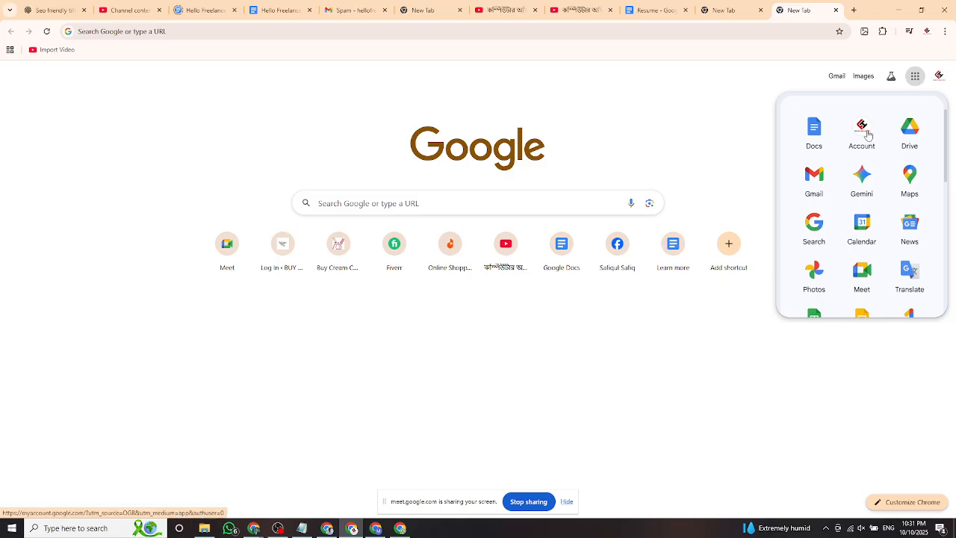
{"action": "scroll", "coordinate": [870, 149], "scroll_direction": "down", "scroll_amount": 2}
{"action": "scroll", "coordinate": [863, 221], "scroll_direction": "down", "scroll_amount": 1}
{"action": "left_click", "coordinate": [815, 178]}
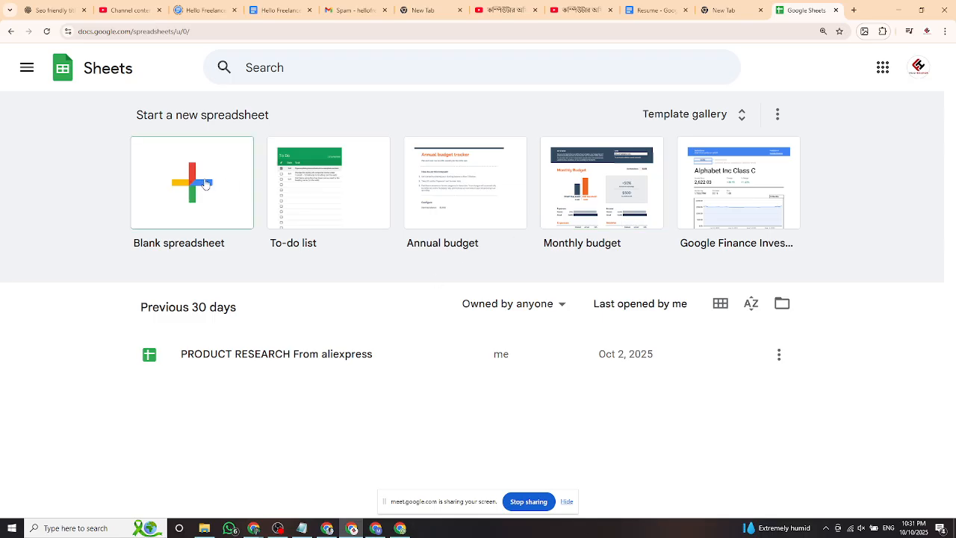
{"action": "left_click", "coordinate": [619, 194]}
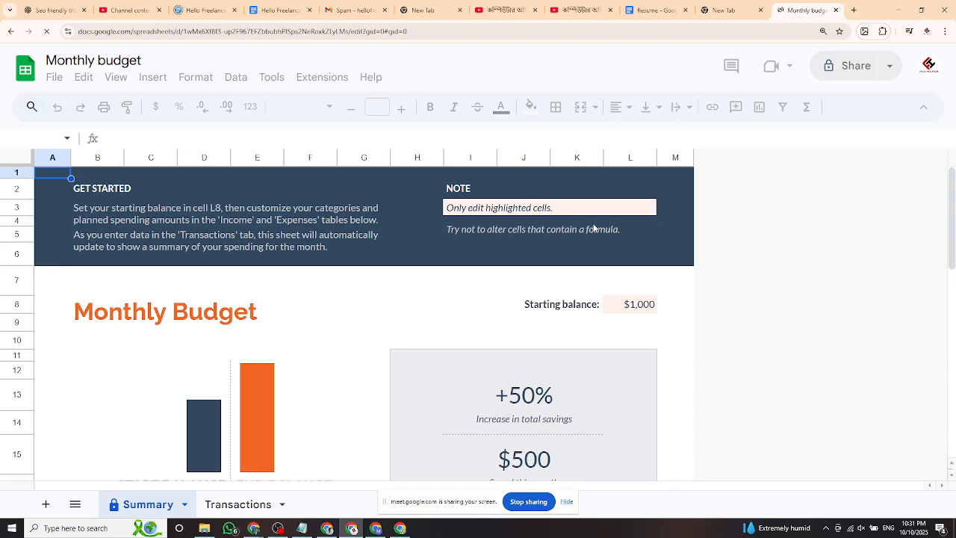
Dismiss the Data extraction announcement and scroll through the budget summary and tables.
{"action": "scroll", "coordinate": [594, 228], "scroll_direction": "down", "scroll_amount": 1}
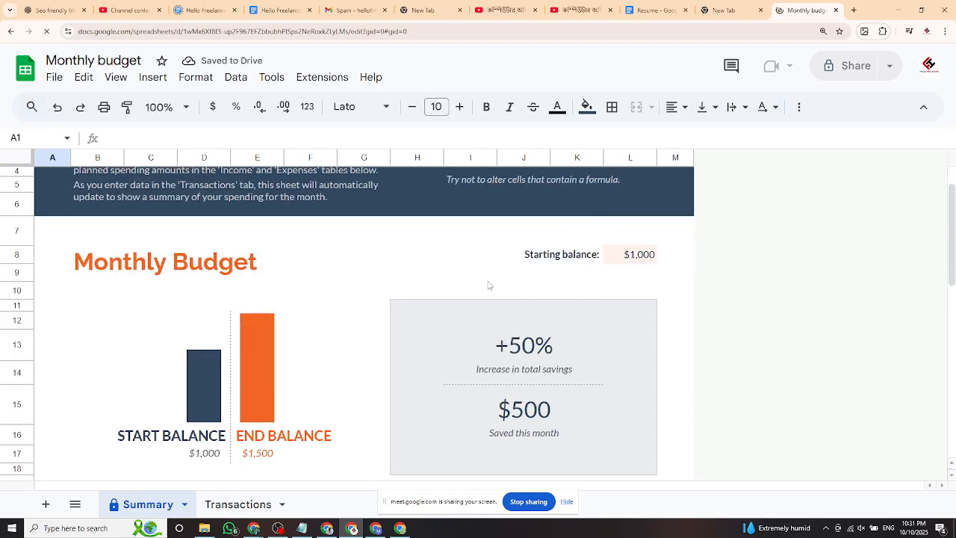
{"action": "scroll", "coordinate": [490, 285], "scroll_direction": "up", "scroll_amount": 1}
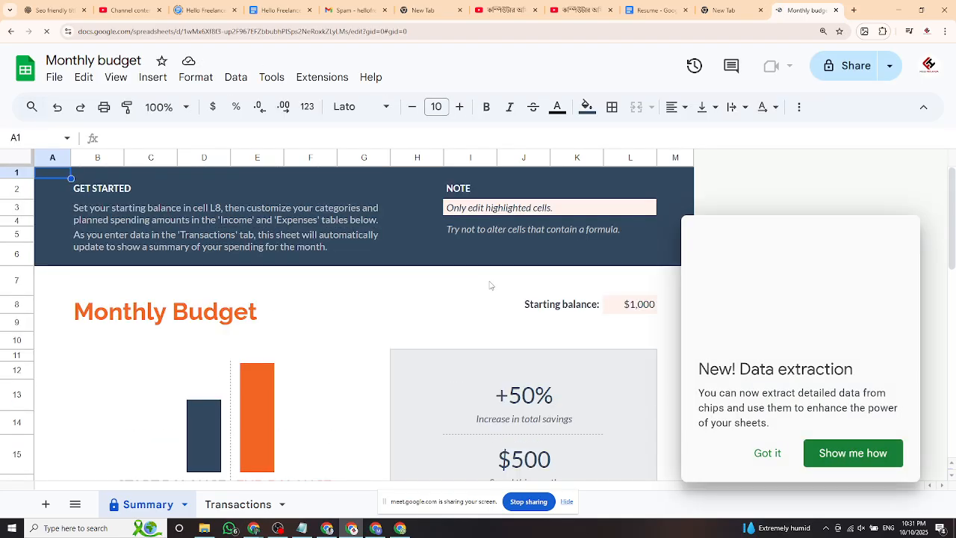
{"action": "scroll", "coordinate": [491, 285], "scroll_direction": "down", "scroll_amount": 3}
{"action": "left_click", "coordinate": [767, 453]}
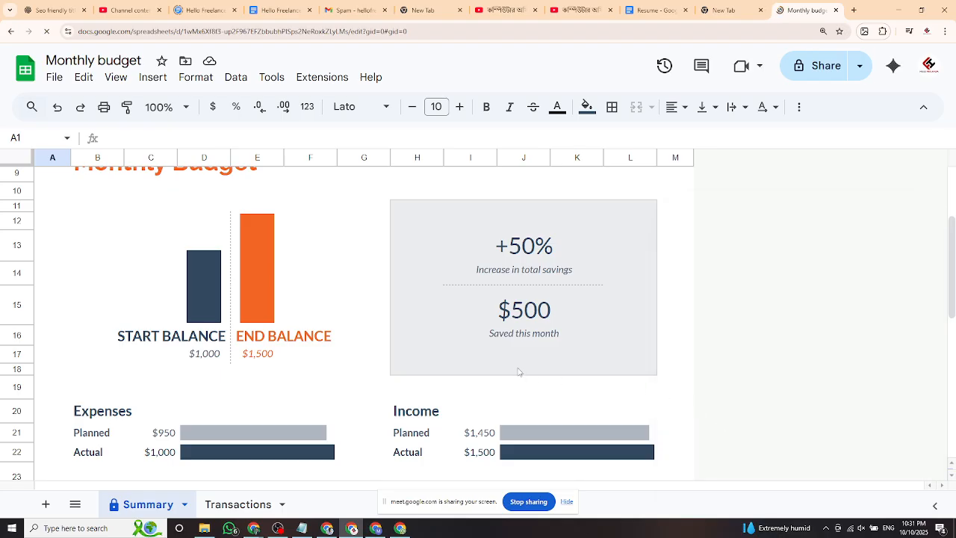
{"action": "scroll", "coordinate": [553, 366], "scroll_direction": "down", "scroll_amount": 2}
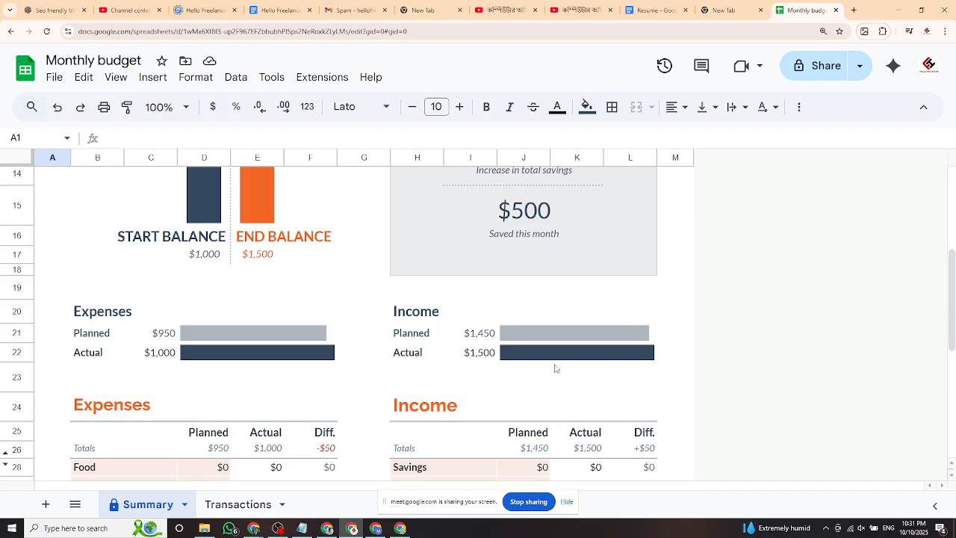
{"action": "scroll", "coordinate": [670, 375], "scroll_direction": "down", "scroll_amount": 4}
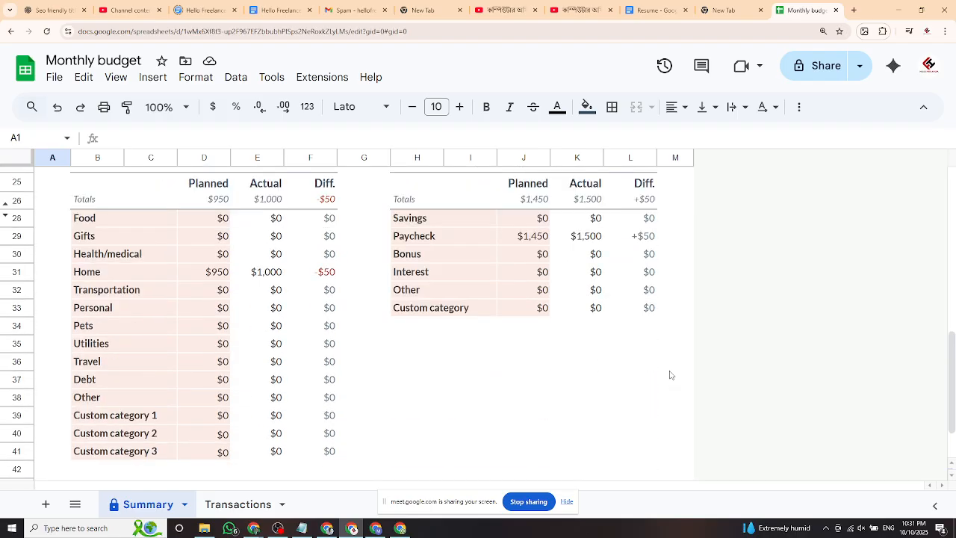
{"action": "scroll", "coordinate": [670, 375], "scroll_direction": "up", "scroll_amount": 9}
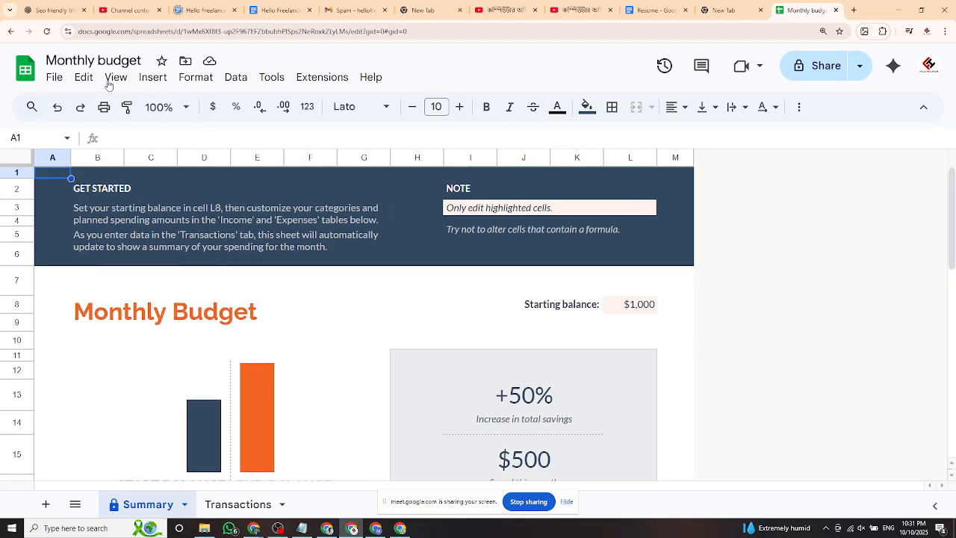
{"action": "scroll", "coordinate": [413, 285], "scroll_direction": "down", "scroll_amount": 2}
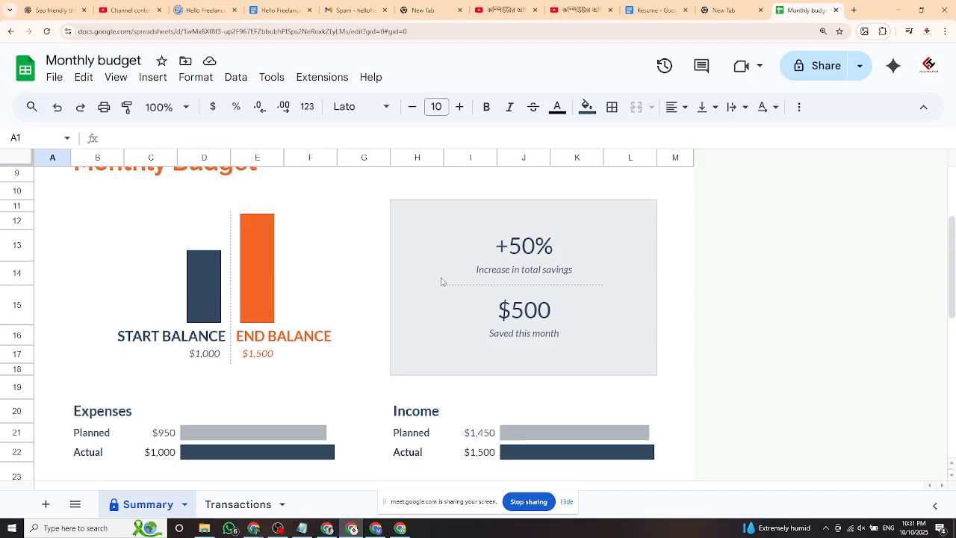
{"action": "scroll", "coordinate": [348, 256], "scroll_direction": "up", "scroll_amount": 1}
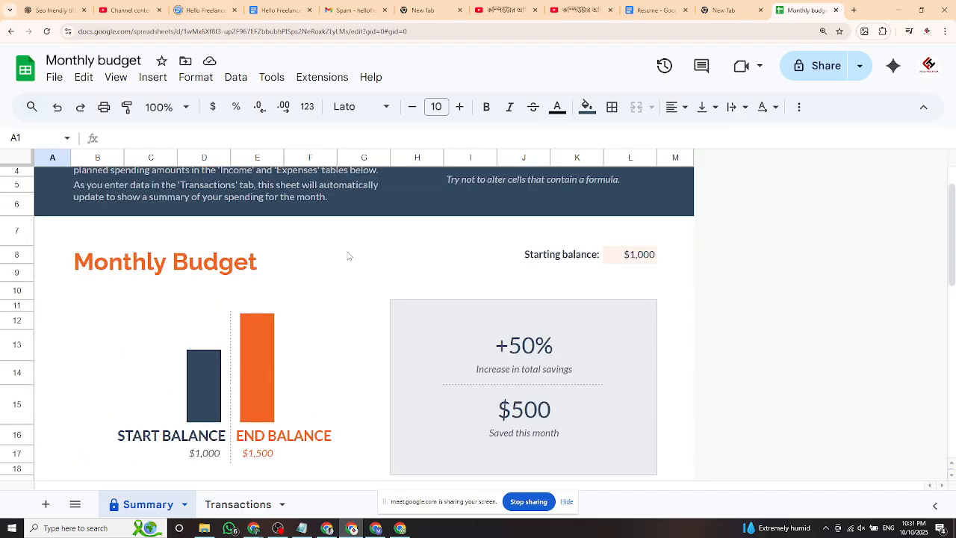
{"action": "scroll", "coordinate": [366, 237], "scroll_direction": "up", "scroll_amount": 1}
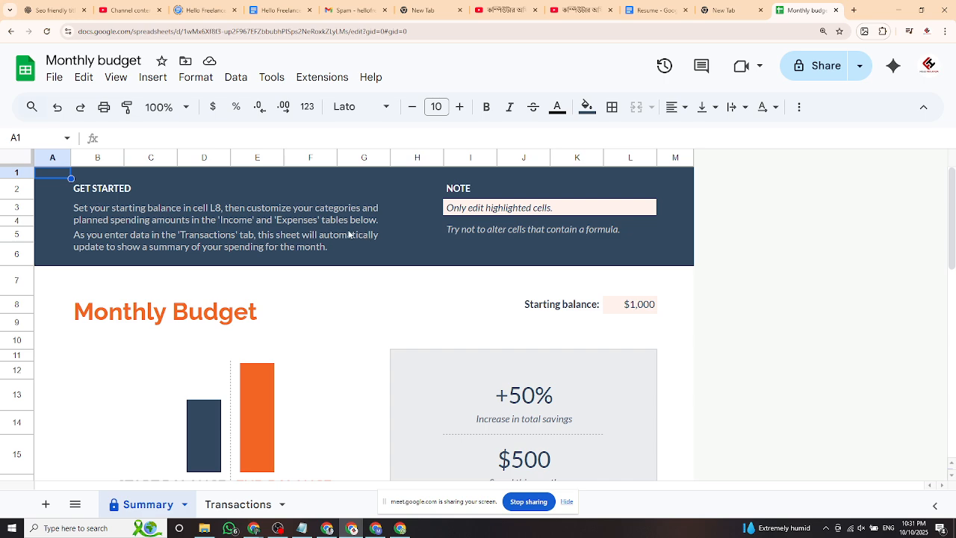
{"action": "scroll", "coordinate": [303, 287], "scroll_direction": "down", "scroll_amount": 3}
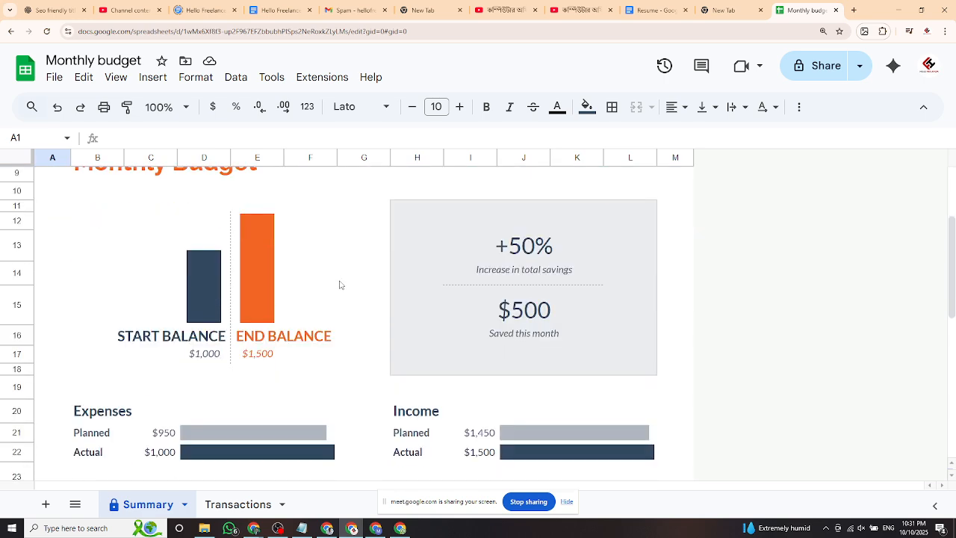
{"action": "left_click", "coordinate": [193, 258]}
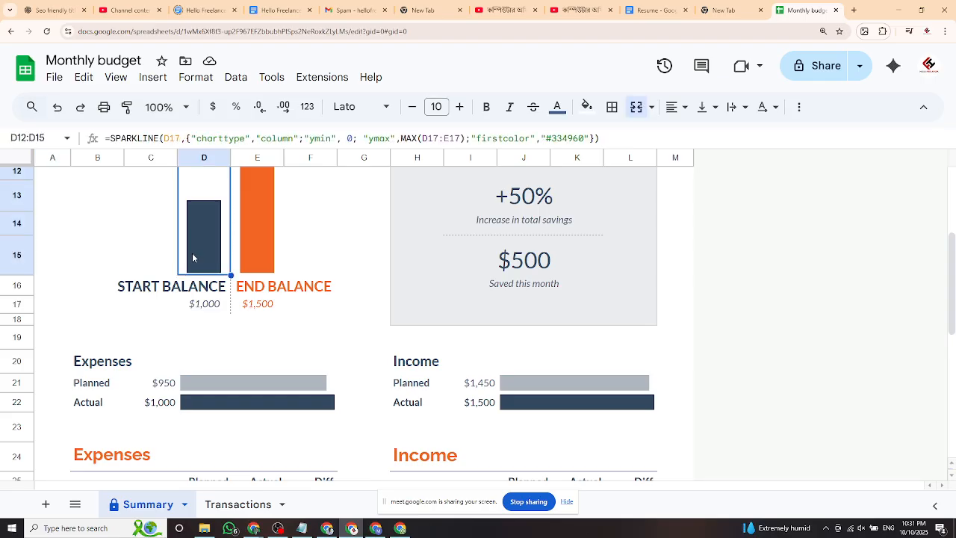
{"action": "scroll", "coordinate": [200, 263], "scroll_direction": "down", "scroll_amount": 1}
{"action": "scroll", "coordinate": [200, 263], "scroll_direction": "down", "scroll_amount": 1}
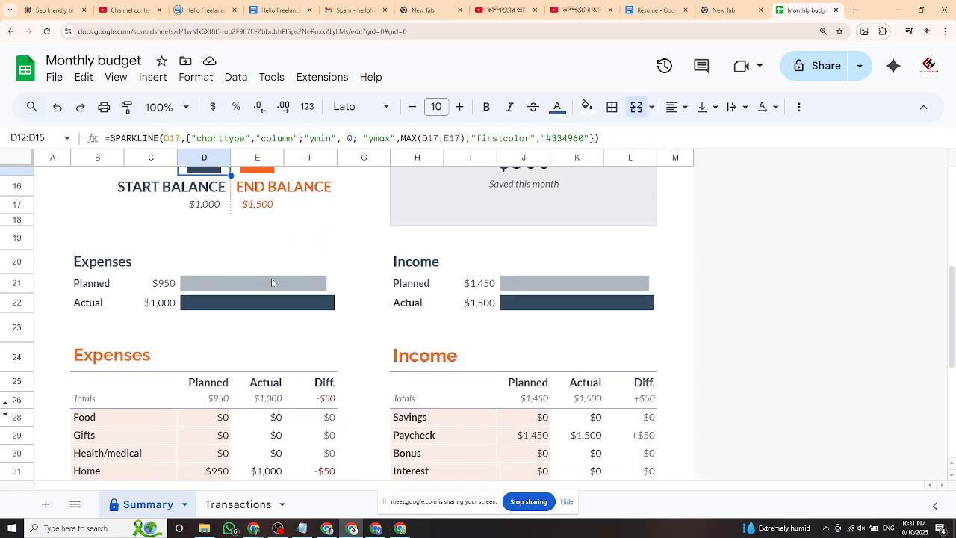
{"action": "left_click", "coordinate": [112, 266]}
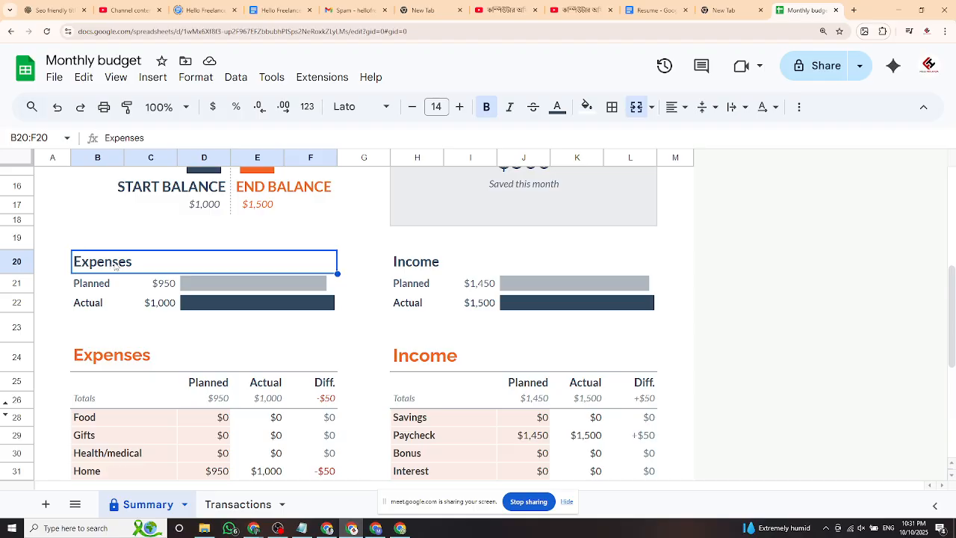
{"action": "left_click", "coordinate": [101, 287]}
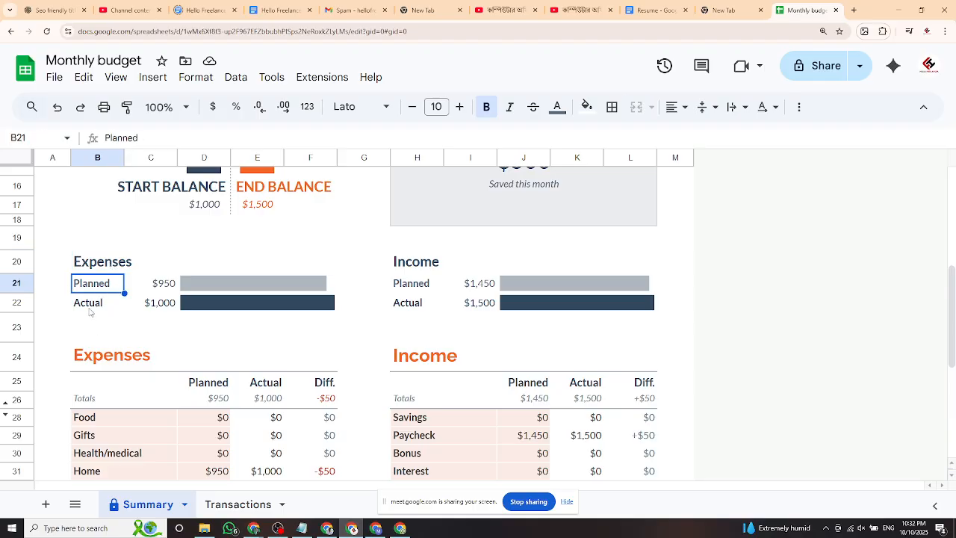
{"action": "left_click", "coordinate": [89, 311]}
{"action": "left_click", "coordinate": [155, 309]}
{"action": "double_click", "coordinate": [158, 304]}
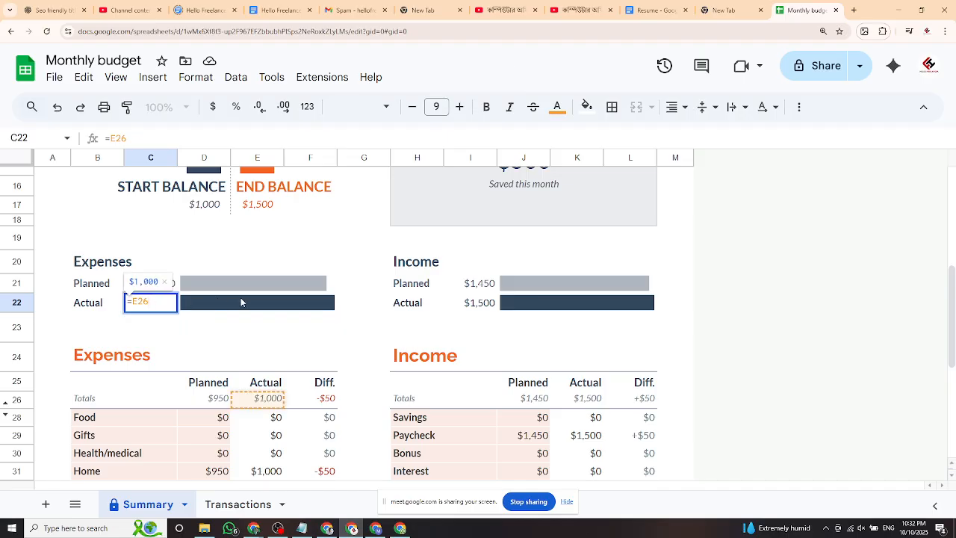
{"action": "left_click", "coordinate": [97, 305]}
{"action": "left_click", "coordinate": [159, 308]}
{"action": "triple_click", "coordinate": [159, 308]}
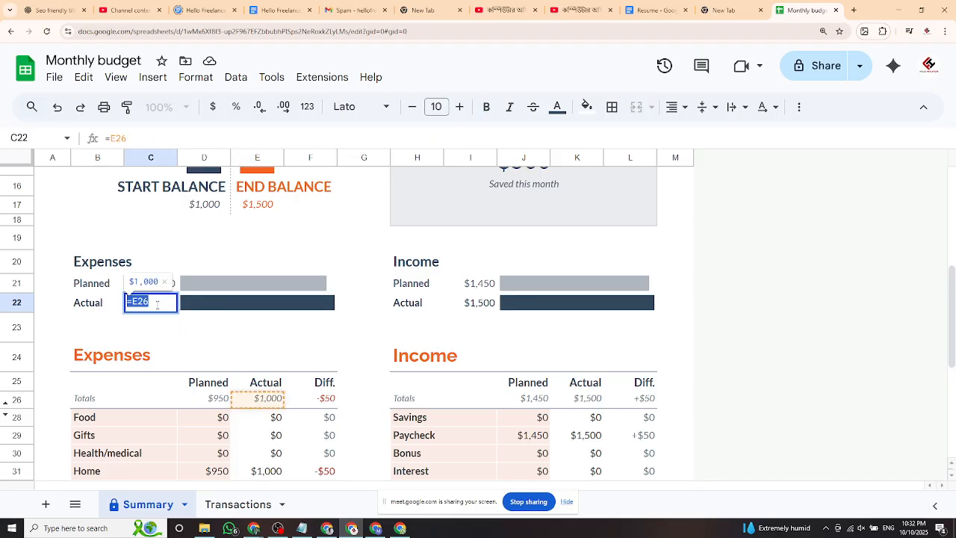
{"action": "left_click", "coordinate": [92, 304]}
{"action": "left_click", "coordinate": [156, 309]}
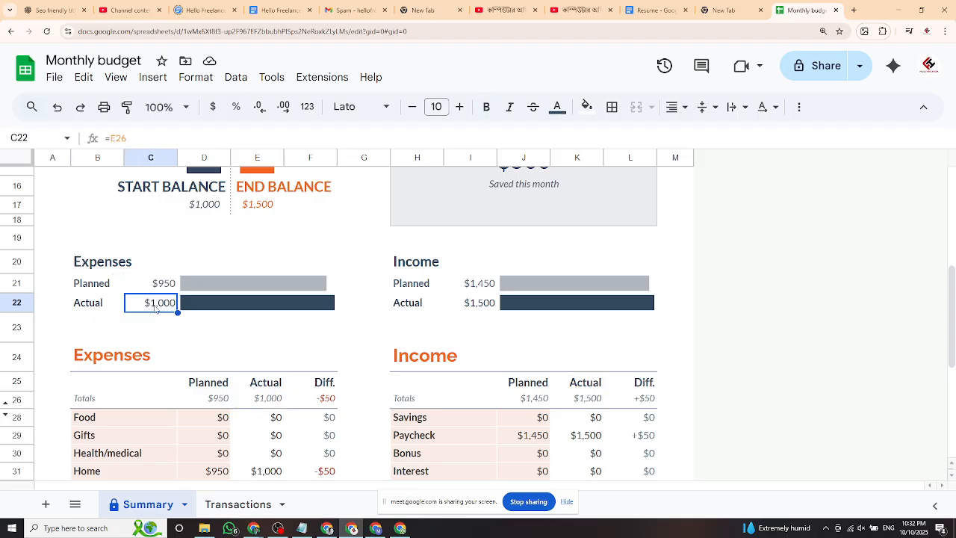
{"action": "triple_click", "coordinate": [157, 306]}
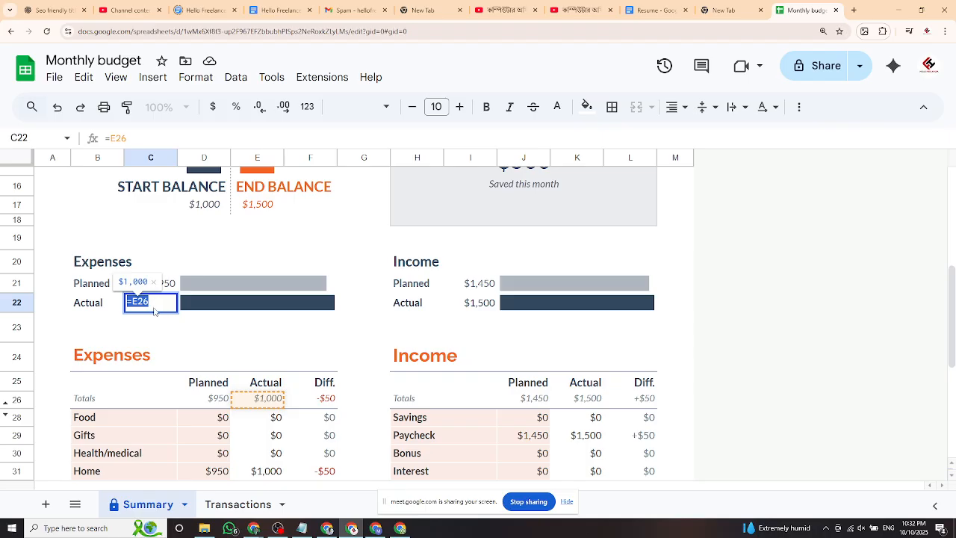
{"action": "left_click", "coordinate": [278, 251]}
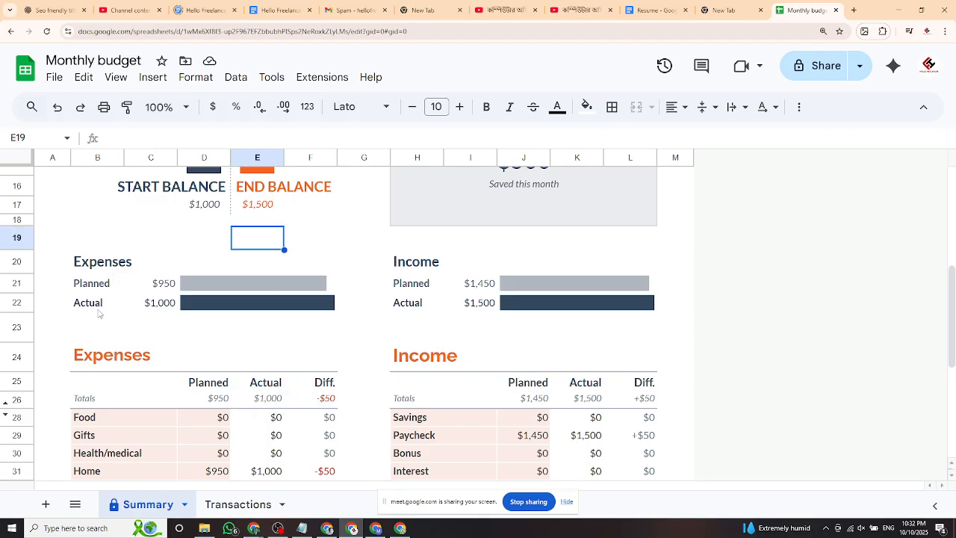
{"action": "left_click", "coordinate": [159, 306]}
{"action": "double_click", "coordinate": [155, 304]}
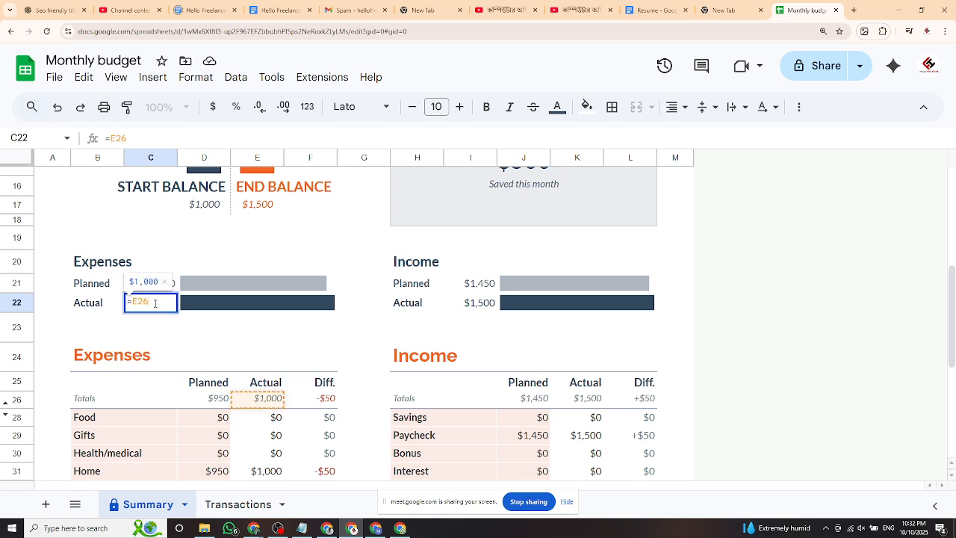
{"action": "left_click_drag", "start_coordinate": [129, 302], "coordinate": [125, 307]}
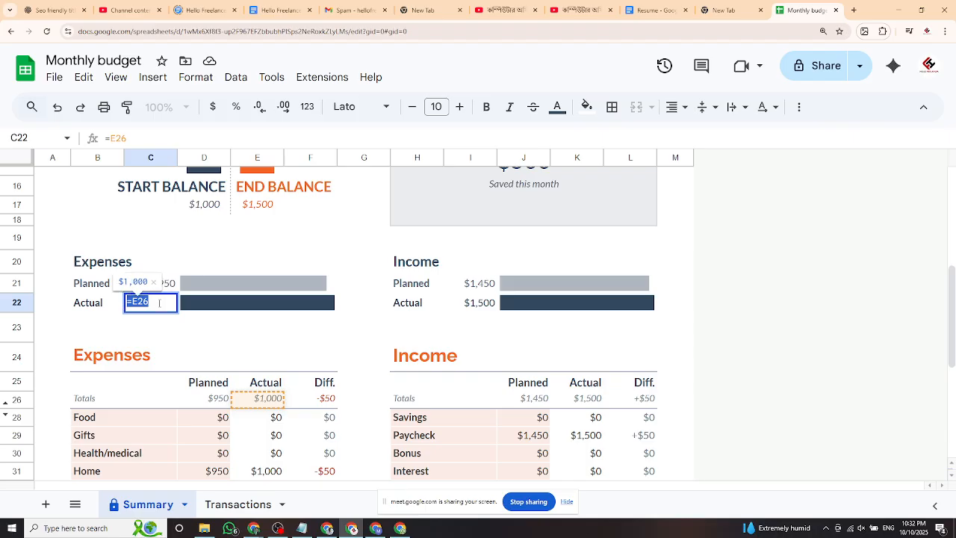
{"action": "left_click", "coordinate": [106, 321]}
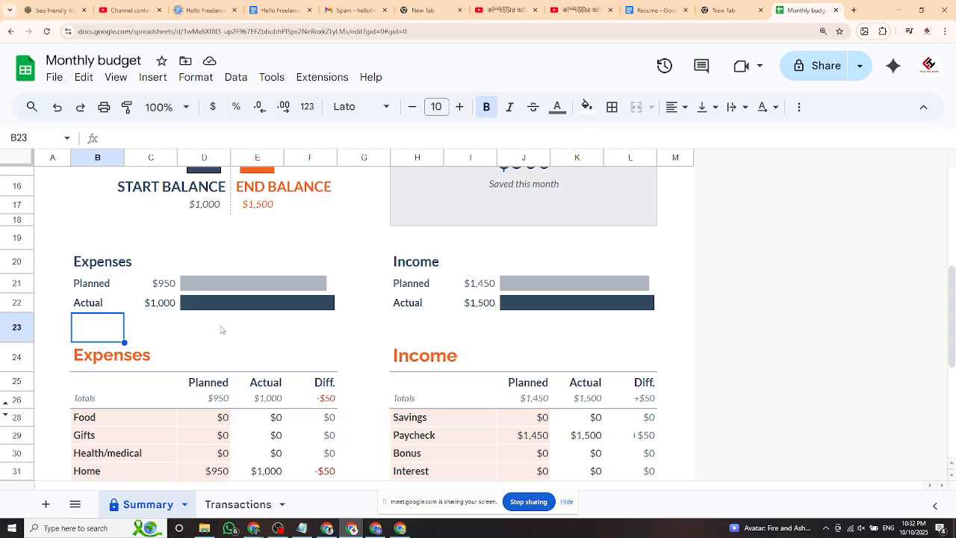
{"action": "scroll", "coordinate": [385, 344], "scroll_direction": "down", "scroll_amount": 2}
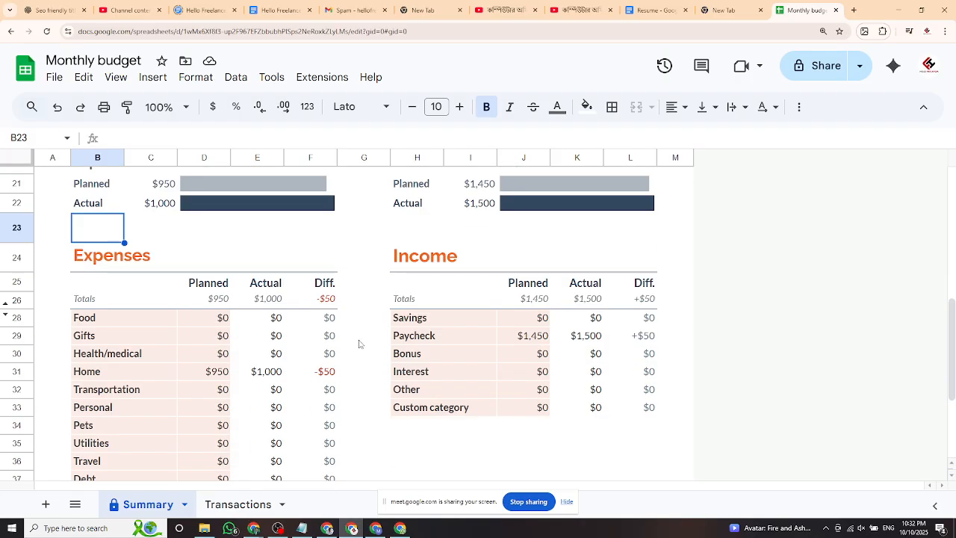
{"action": "scroll", "coordinate": [354, 357], "scroll_direction": "down", "scroll_amount": 1}
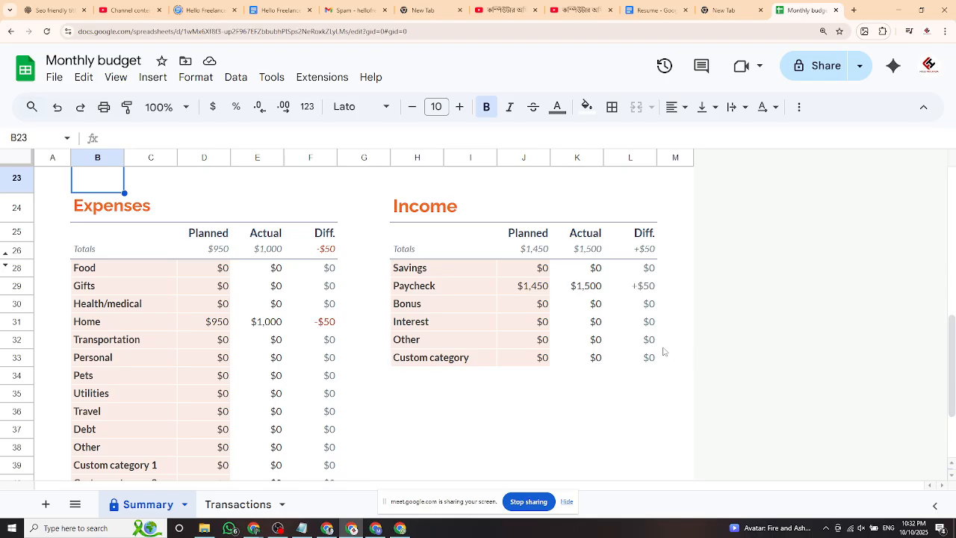
{"action": "left_click", "coordinate": [444, 274]}
{"action": "left_click", "coordinate": [443, 294]}
{"action": "left_click", "coordinate": [446, 305]}
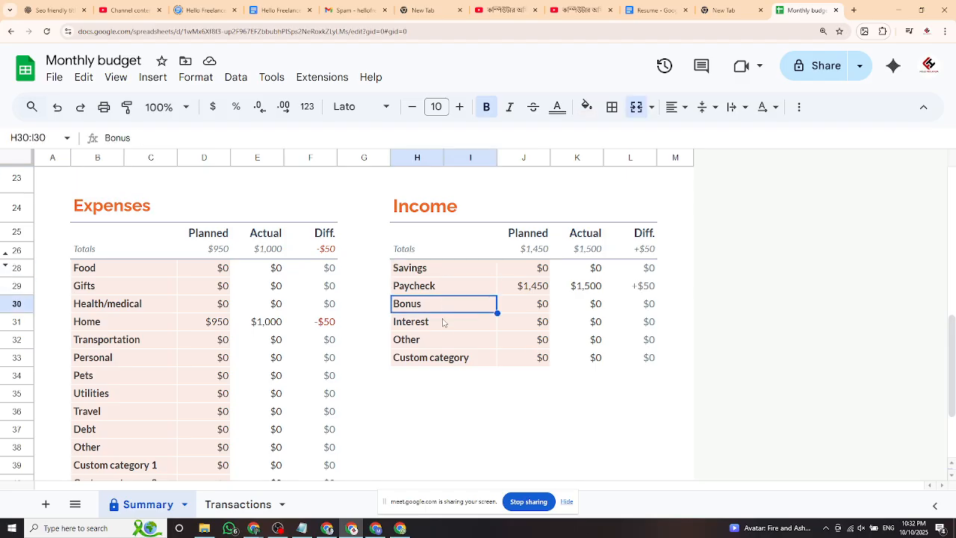
{"action": "left_click", "coordinate": [442, 275]}
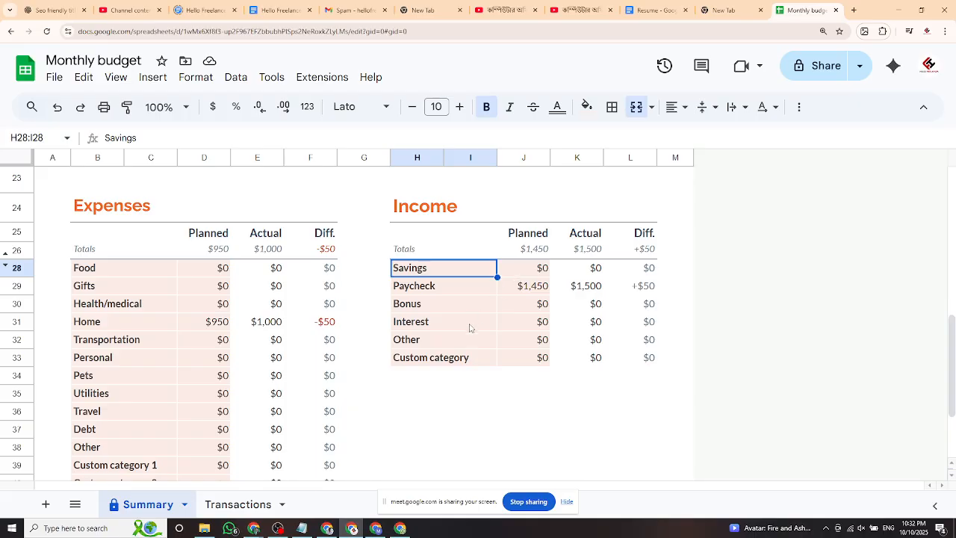
{"action": "left_click", "coordinate": [429, 342]}
{"action": "left_click", "coordinate": [451, 360]}
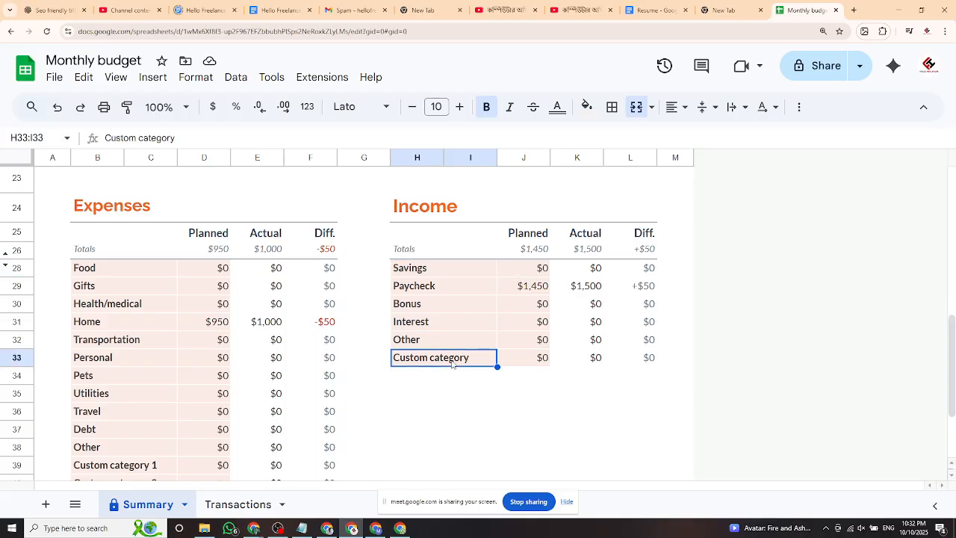
{"action": "scroll", "coordinate": [451, 361], "scroll_direction": "down", "scroll_amount": 1}
{"action": "scroll", "coordinate": [209, 321], "scroll_direction": "up", "scroll_amount": 2}
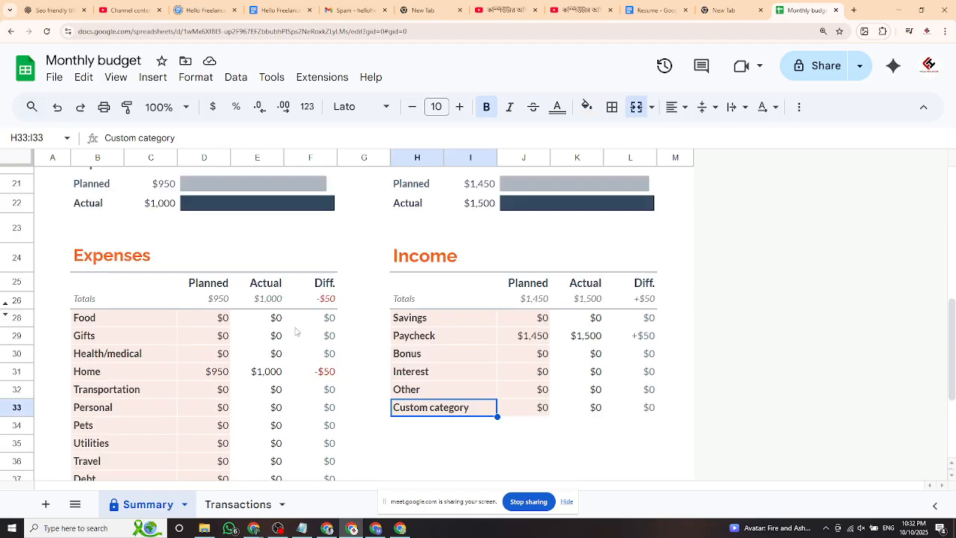
{"action": "scroll", "coordinate": [496, 354], "scroll_direction": "up", "scroll_amount": 2}
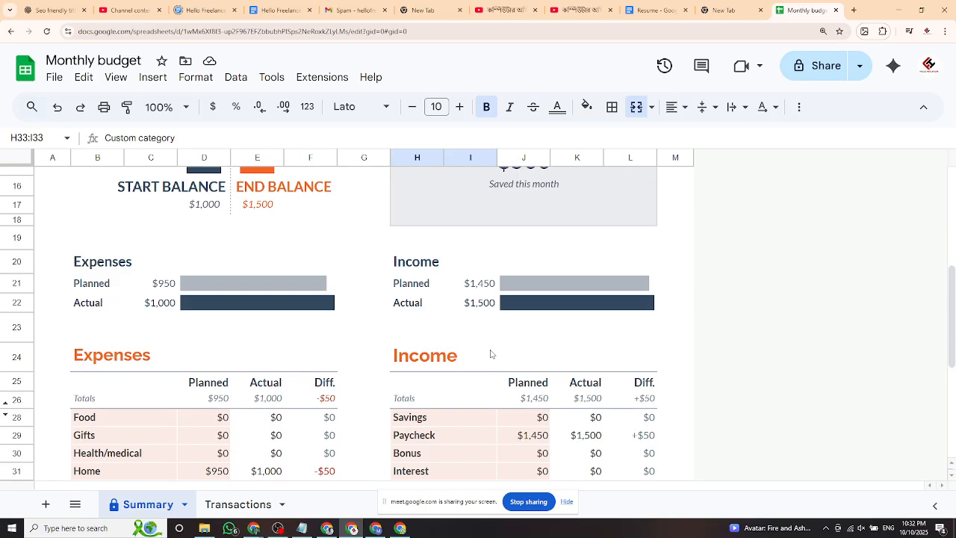
{"action": "scroll", "coordinate": [491, 356], "scroll_direction": "down", "scroll_amount": 1}
{"action": "left_click", "coordinate": [253, 241]}
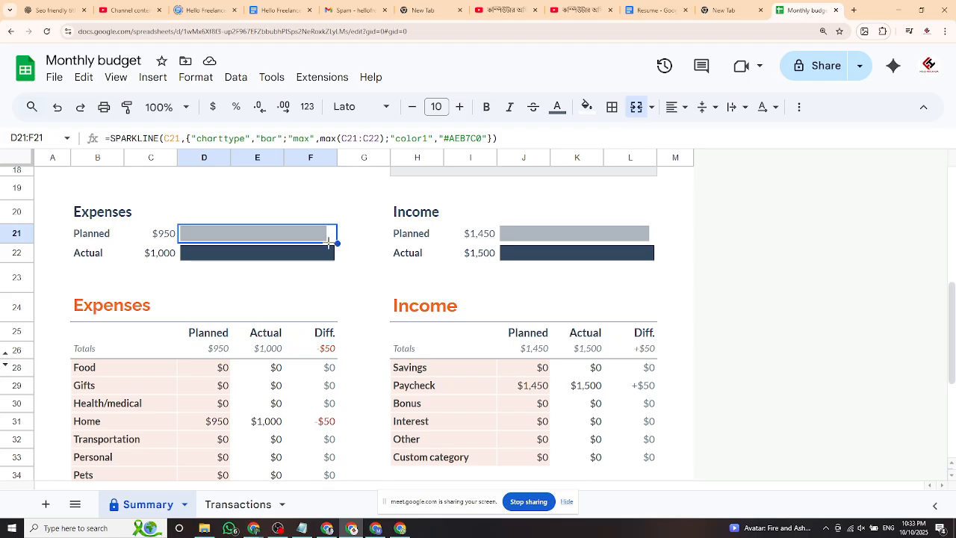
{"action": "left_click", "coordinate": [274, 260]}
{"action": "left_click", "coordinate": [239, 242]}
{"action": "left_click", "coordinate": [257, 259]}
{"action": "left_click", "coordinate": [243, 241]}
{"action": "scroll", "coordinate": [437, 270], "scroll_direction": "up", "scroll_amount": 3}
{"action": "scroll", "coordinate": [445, 277], "scroll_direction": "up", "scroll_amount": 1}
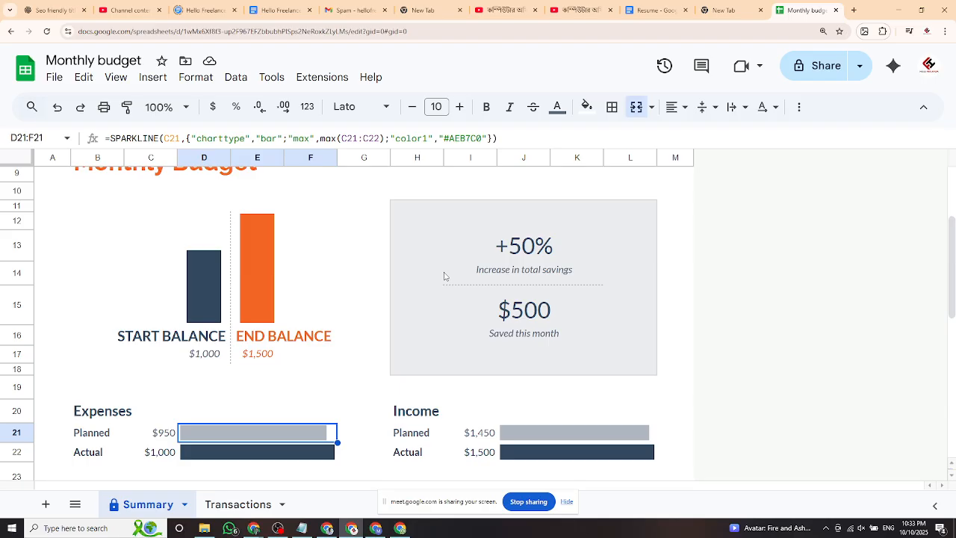
{"action": "scroll", "coordinate": [444, 276], "scroll_direction": "up", "scroll_amount": 3}
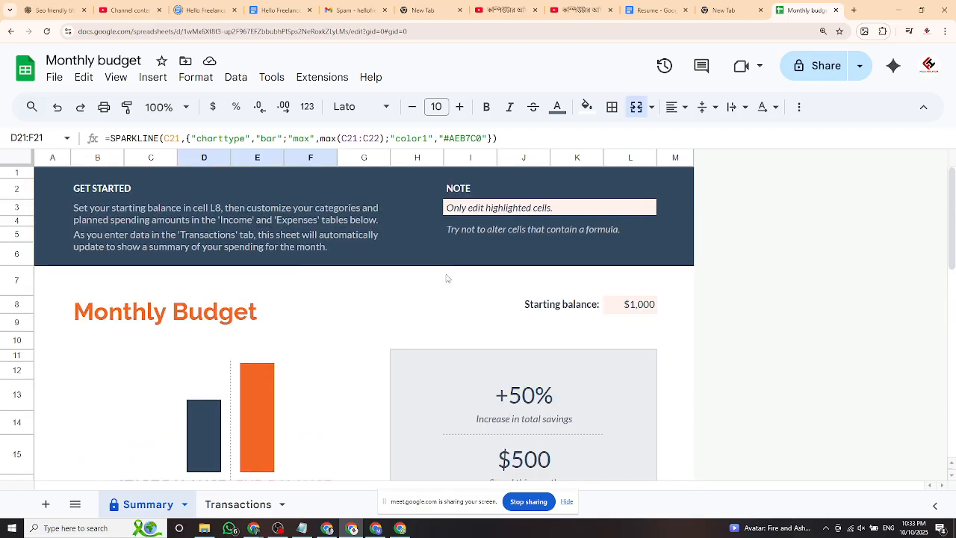
{"action": "scroll", "coordinate": [495, 288], "scroll_direction": "down", "scroll_amount": 6}
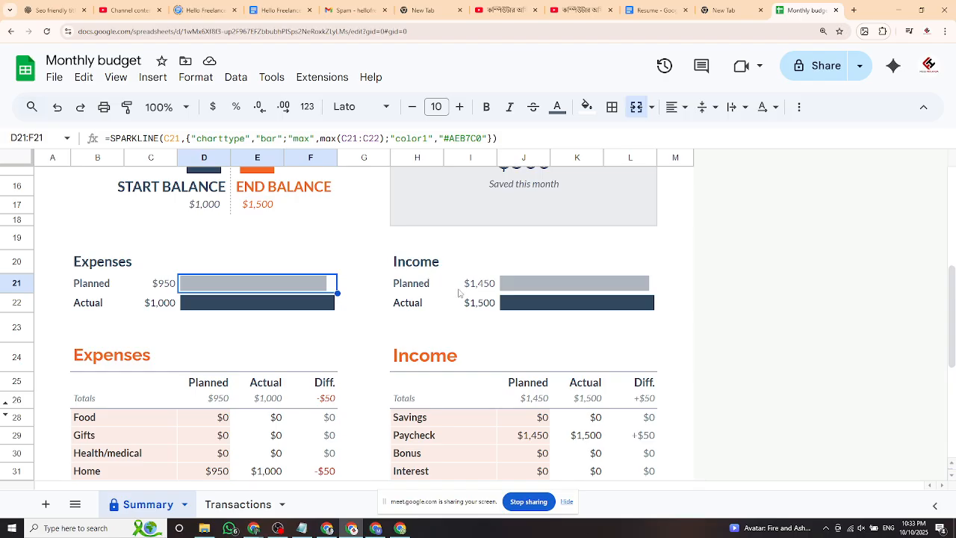
{"action": "scroll", "coordinate": [459, 292], "scroll_direction": "down", "scroll_amount": 2}
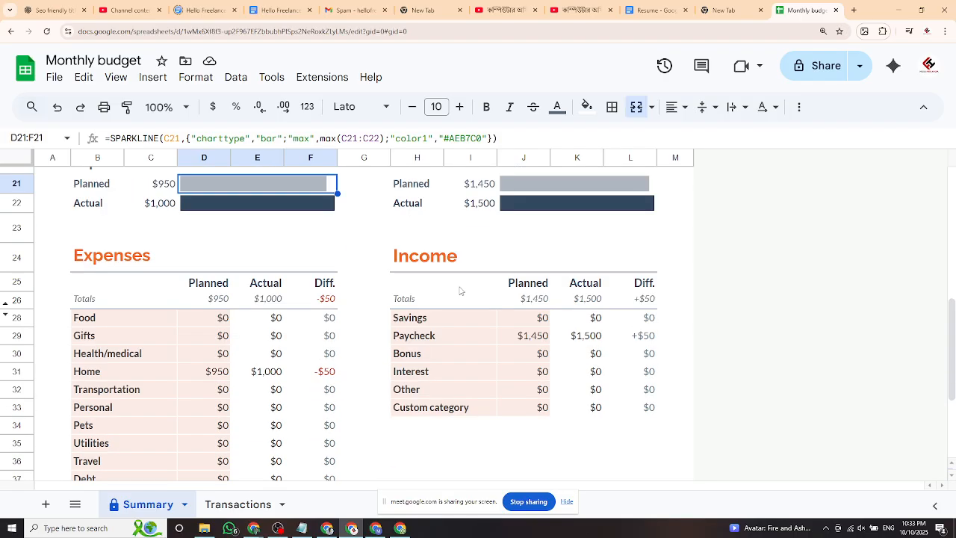
{"action": "scroll", "coordinate": [535, 304], "scroll_direction": "up", "scroll_amount": 8}
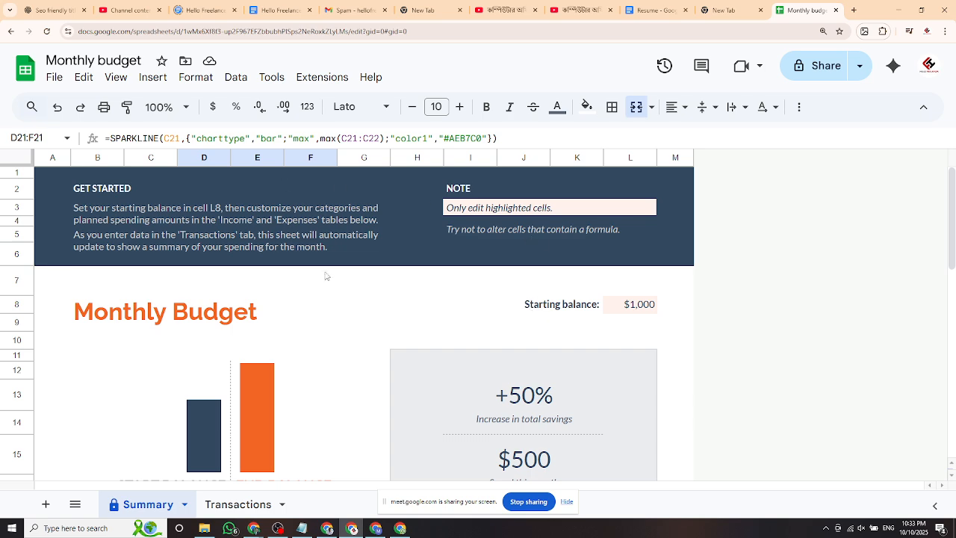
Open and close the spreadsheet's File menu twice while scrolling the Summary sheet.
{"action": "left_click", "coordinate": [55, 78]}
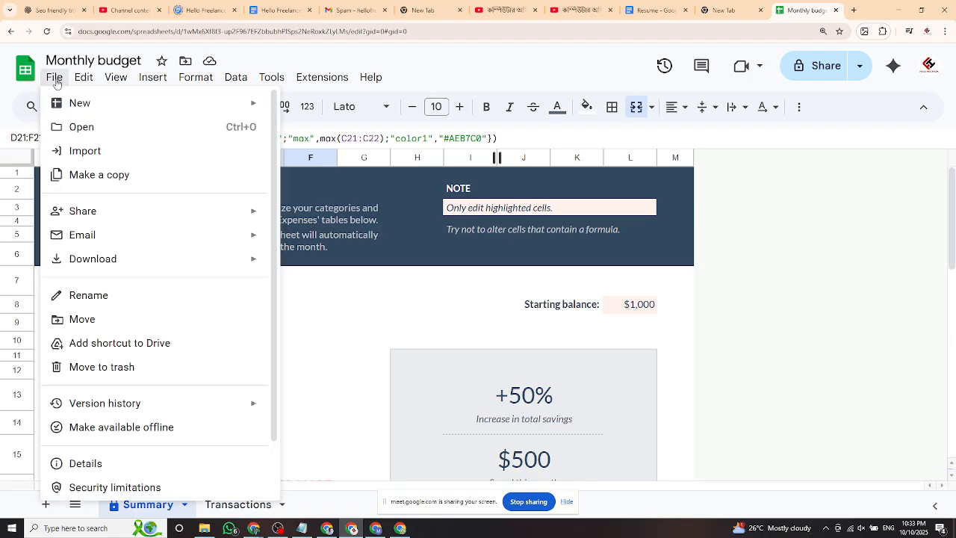
{"action": "scroll", "coordinate": [159, 381], "scroll_direction": "down", "scroll_amount": 2}
{"action": "scroll", "coordinate": [161, 396], "scroll_direction": "up", "scroll_amount": 2}
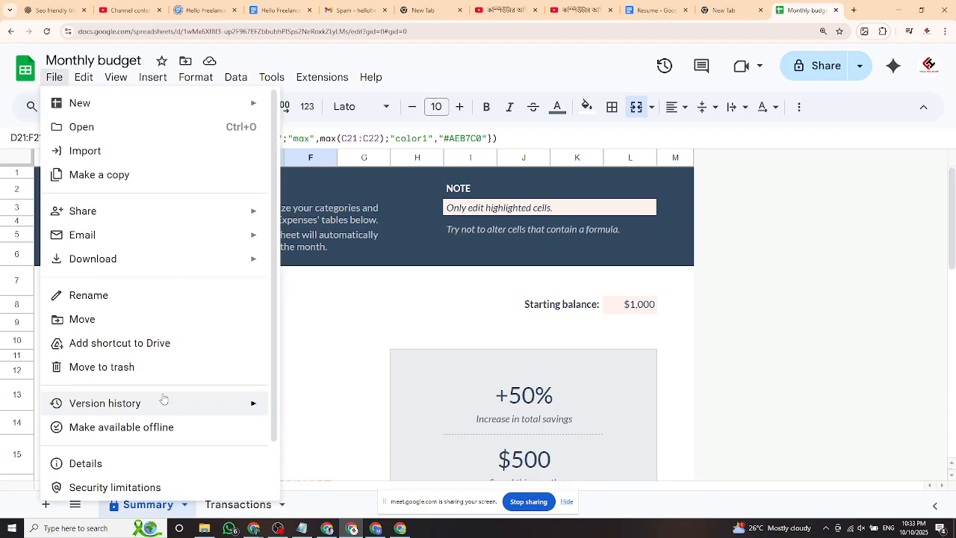
{"action": "left_click", "coordinate": [342, 291]}
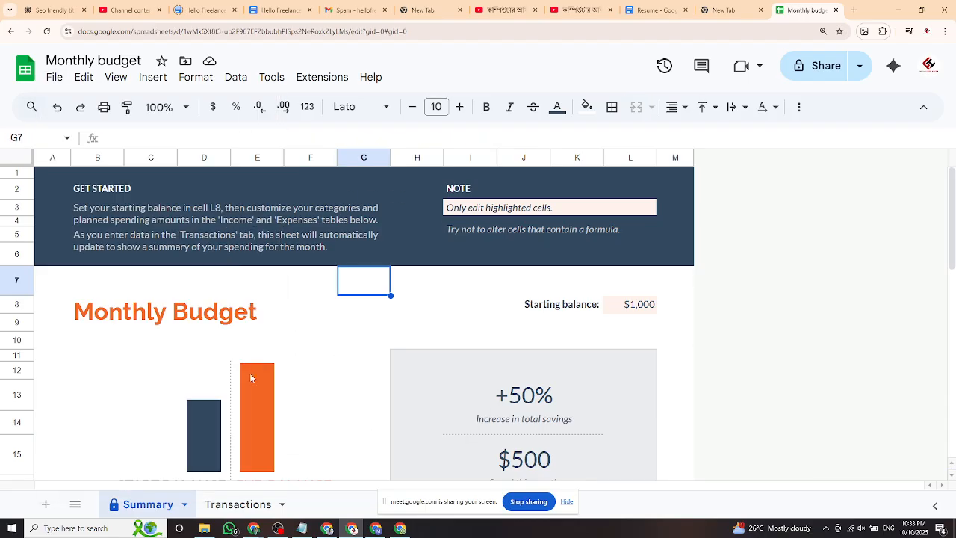
{"action": "left_click", "coordinate": [54, 79]}
{"action": "left_click", "coordinate": [333, 304]}
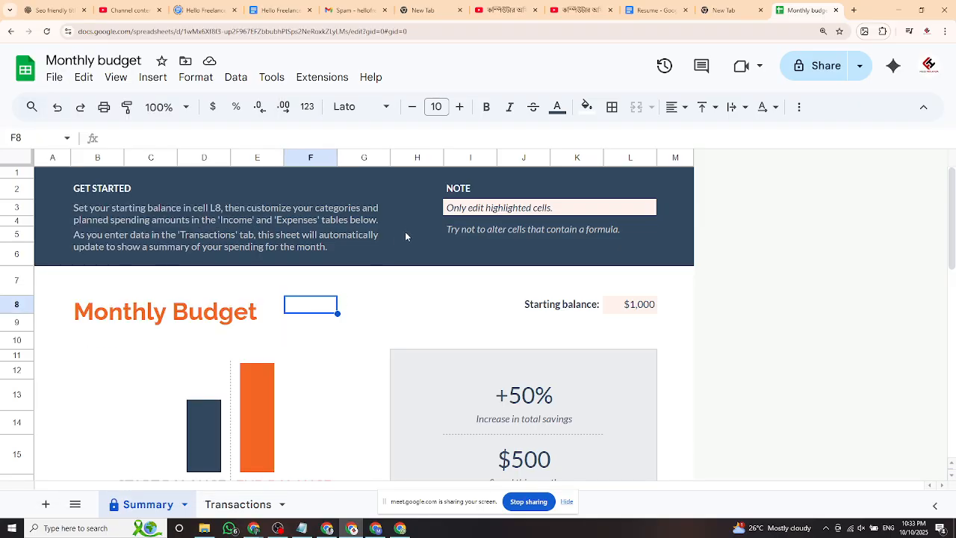
{"action": "scroll", "coordinate": [404, 233], "scroll_direction": "down", "scroll_amount": 3}
{"action": "scroll", "coordinate": [373, 284], "scroll_direction": "down", "scroll_amount": 5}
{"action": "scroll", "coordinate": [367, 302], "scroll_direction": "up", "scroll_amount": 7}
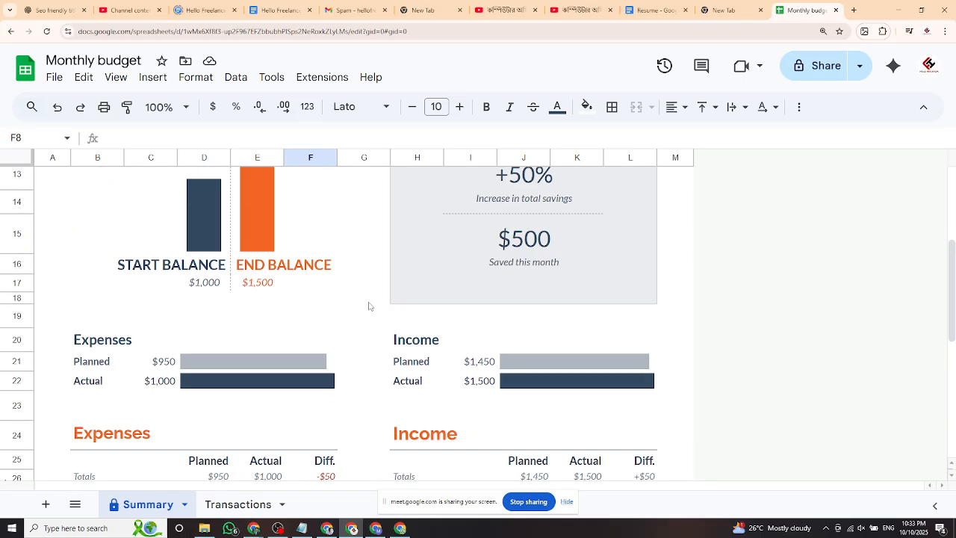
{"action": "scroll", "coordinate": [369, 307], "scroll_direction": "down", "scroll_amount": 3}
Check the Transactions sheet, return to Summary, then switch to the Resume document.
{"action": "left_click", "coordinate": [238, 504]}
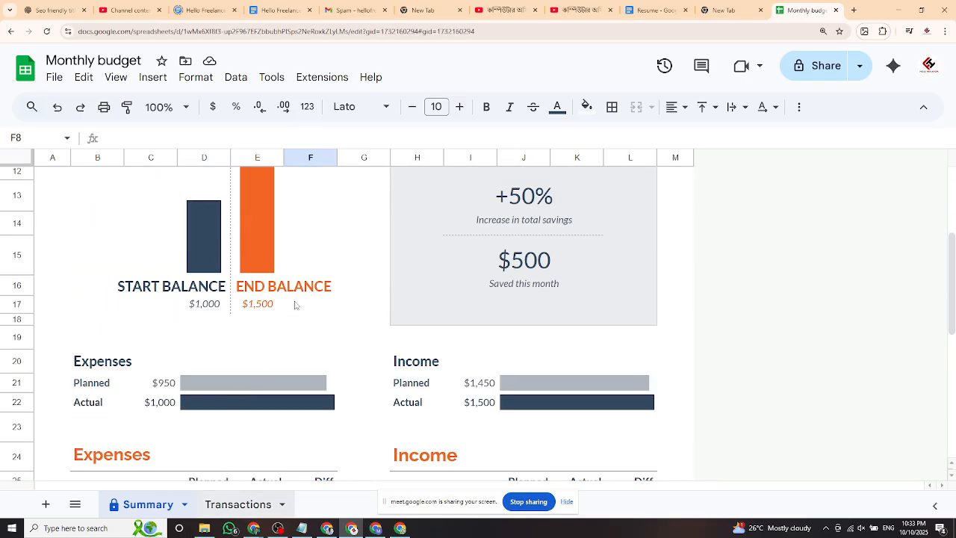
{"action": "scroll", "coordinate": [485, 282], "scroll_direction": "down", "scroll_amount": 1}
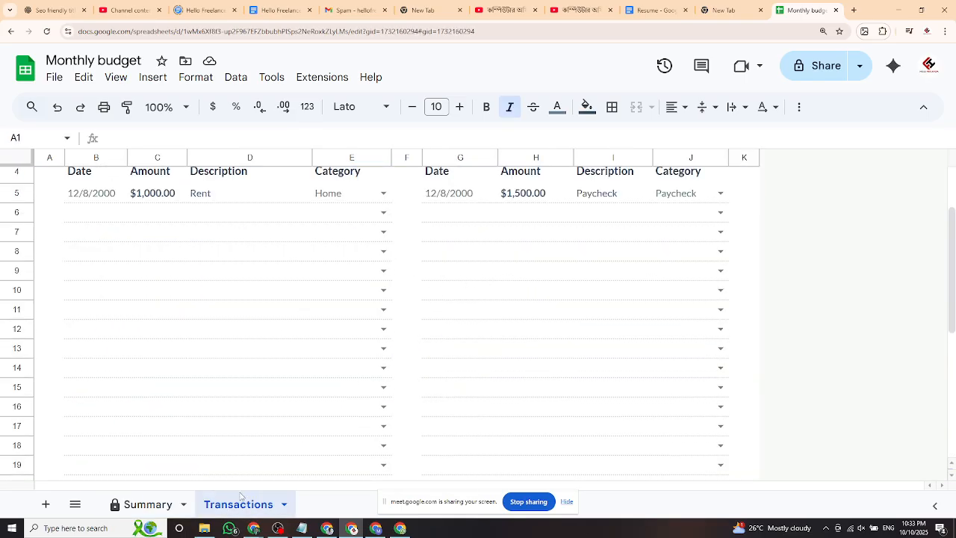
{"action": "left_click", "coordinate": [162, 507]}
{"action": "scroll", "coordinate": [449, 306], "scroll_direction": "up", "scroll_amount": 5}
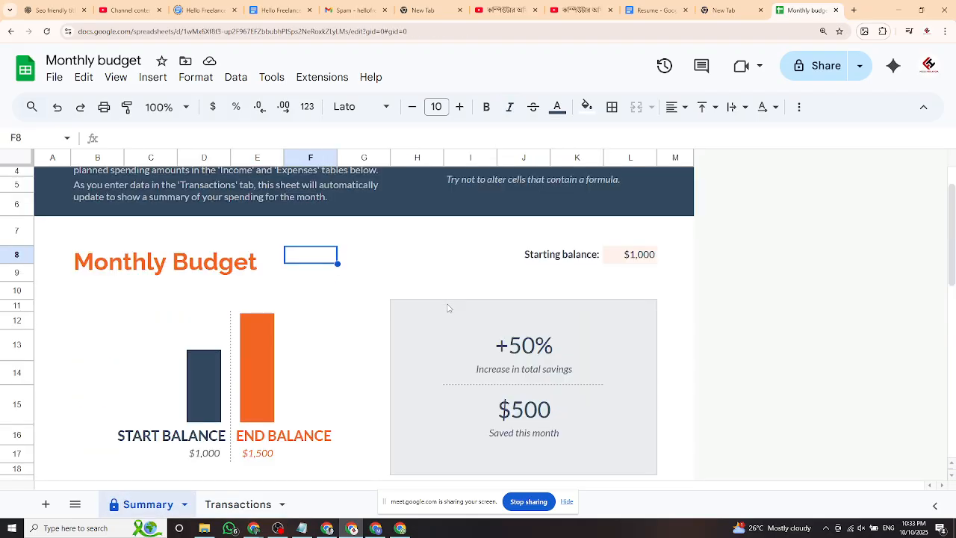
{"action": "scroll", "coordinate": [378, 281], "scroll_direction": "down", "scroll_amount": 5}
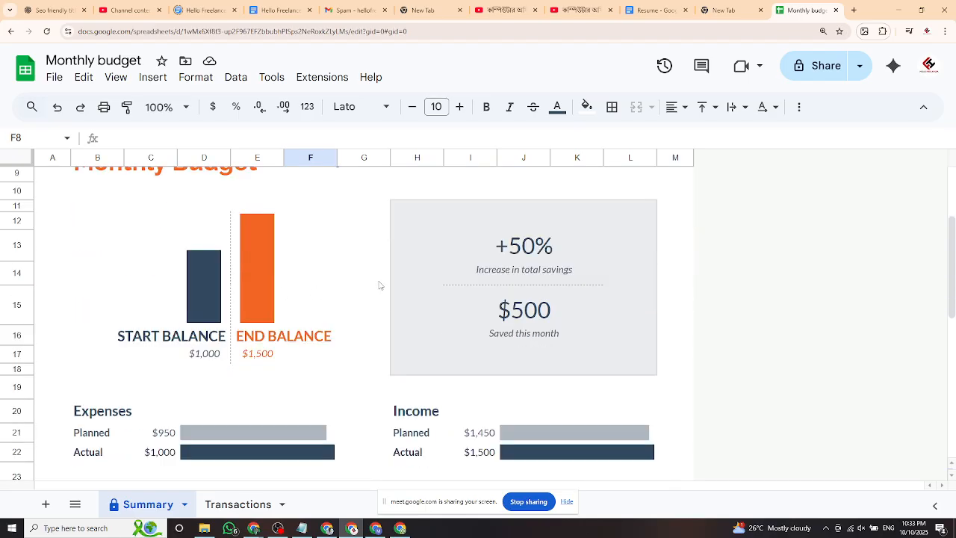
{"action": "left_click", "coordinate": [651, 10]}
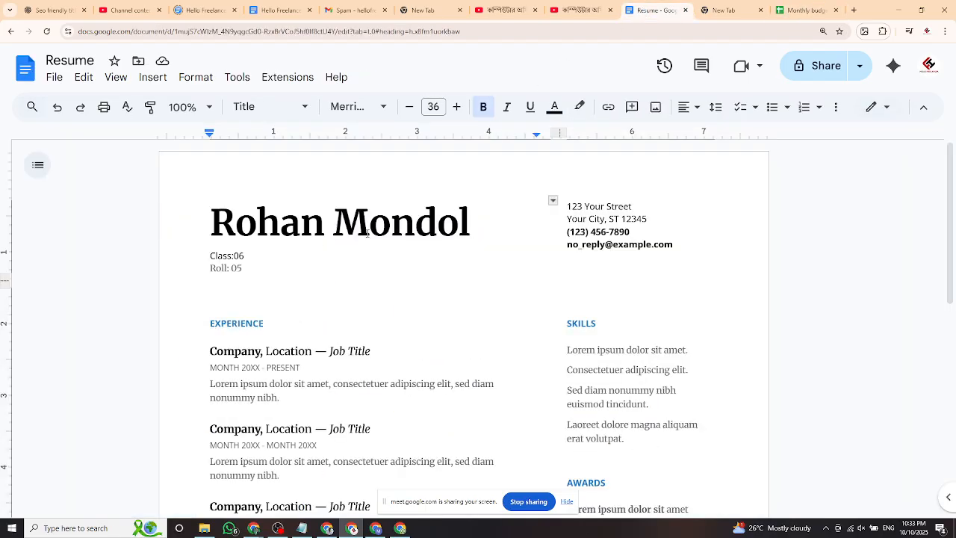
Return to the Monthly budget spreadsheet and show its File menu.
{"action": "scroll", "coordinate": [438, 299], "scroll_direction": "down", "scroll_amount": 2}
{"action": "scroll", "coordinate": [446, 286], "scroll_direction": "up", "scroll_amount": 2}
{"action": "left_click", "coordinate": [804, 11]}
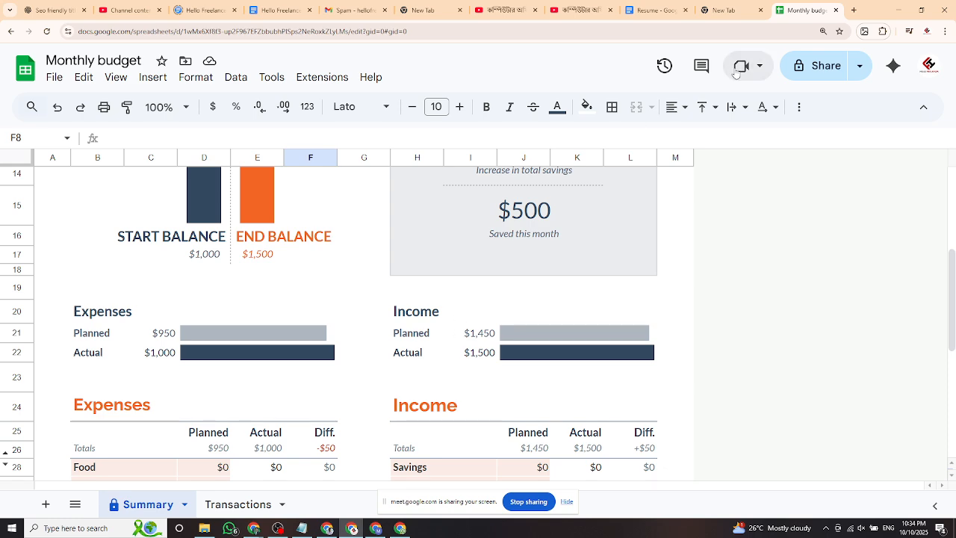
{"action": "left_click", "coordinate": [54, 79]}
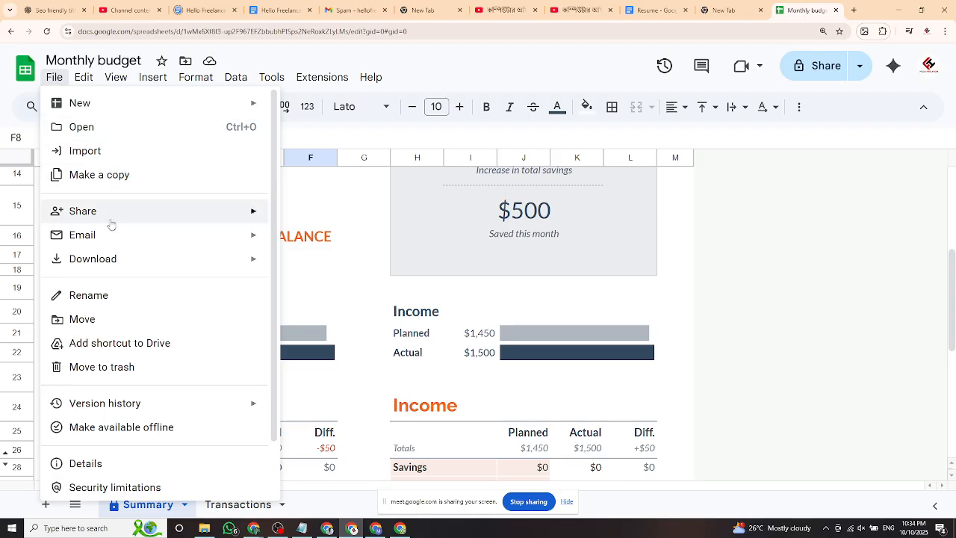
Show the Resume document's File menu, close it, and go back to Monthly budget.
{"action": "left_click", "coordinate": [651, 11]}
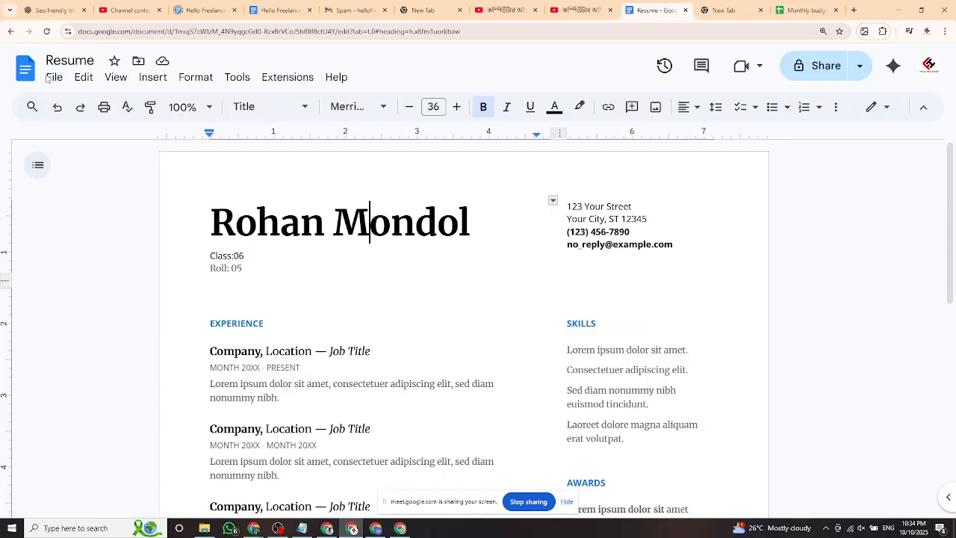
{"action": "left_click", "coordinate": [53, 78]}
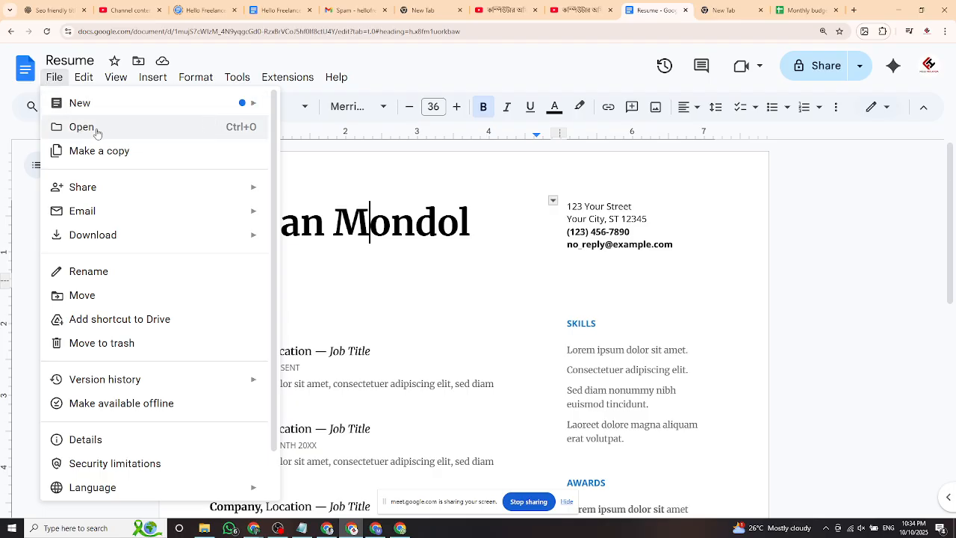
{"action": "mouse_move", "coordinate": [96, 238]}
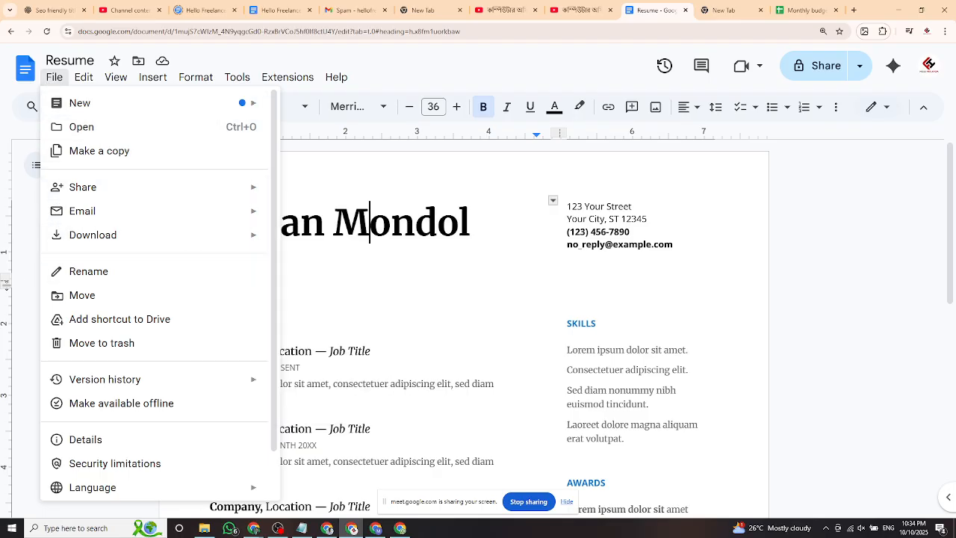
{"action": "scroll", "coordinate": [493, 318], "scroll_direction": "down", "scroll_amount": 2}
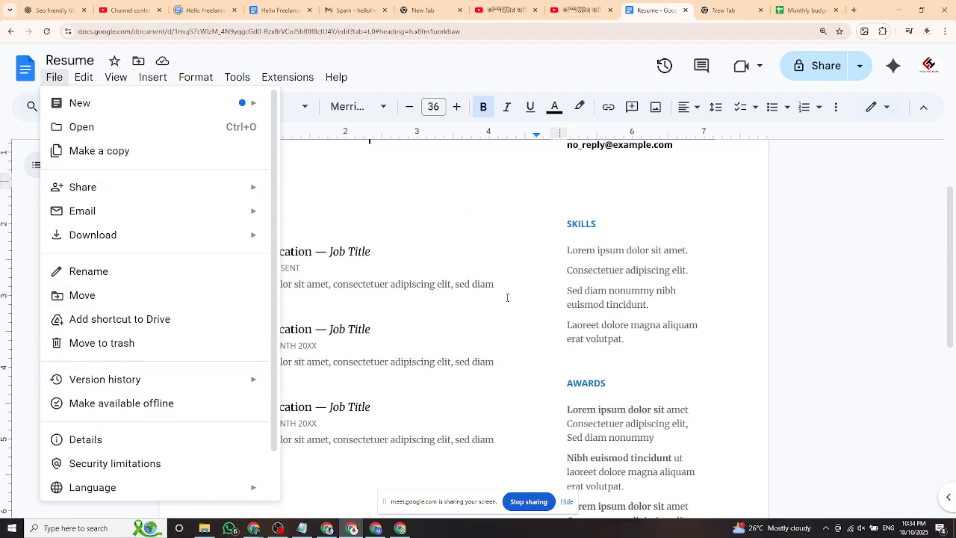
{"action": "left_click", "coordinate": [474, 234]}
{"action": "scroll", "coordinate": [381, 278], "scroll_direction": "up", "scroll_amount": 2}
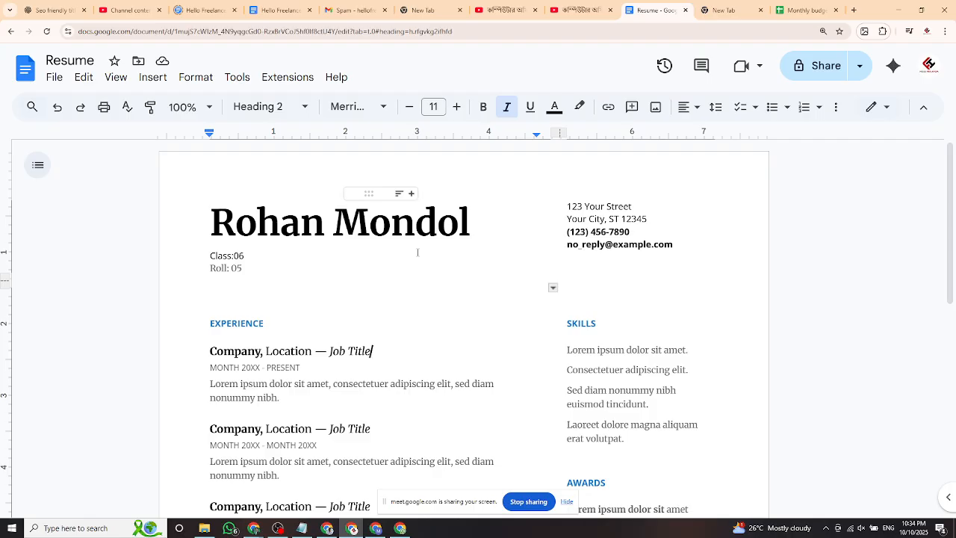
{"action": "left_click", "coordinate": [807, 10]}
Scroll through the Summary's Expenses and Income tables, glance at the empty new tab, and return.
{"action": "scroll", "coordinate": [250, 388], "scroll_direction": "down", "scroll_amount": 3}
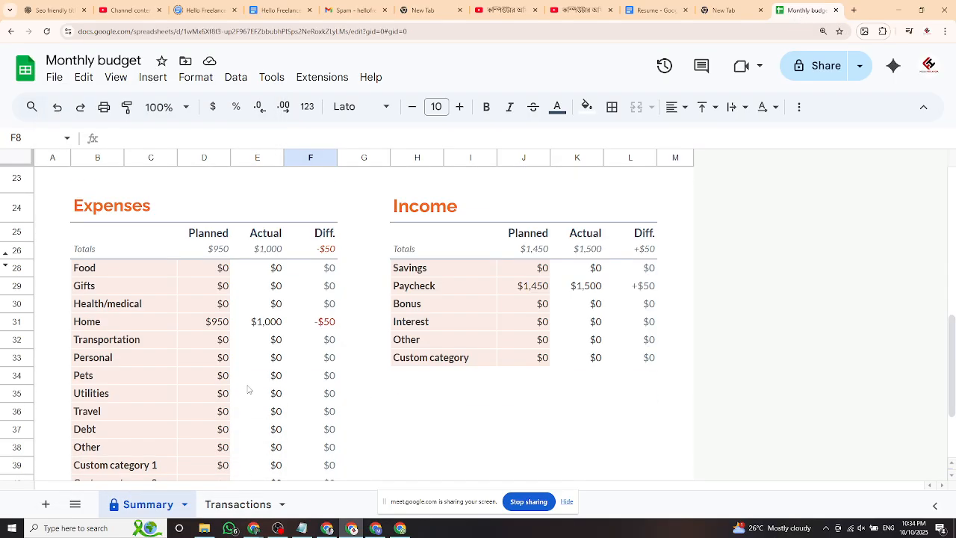
{"action": "scroll", "coordinate": [434, 384], "scroll_direction": "up", "scroll_amount": 10}
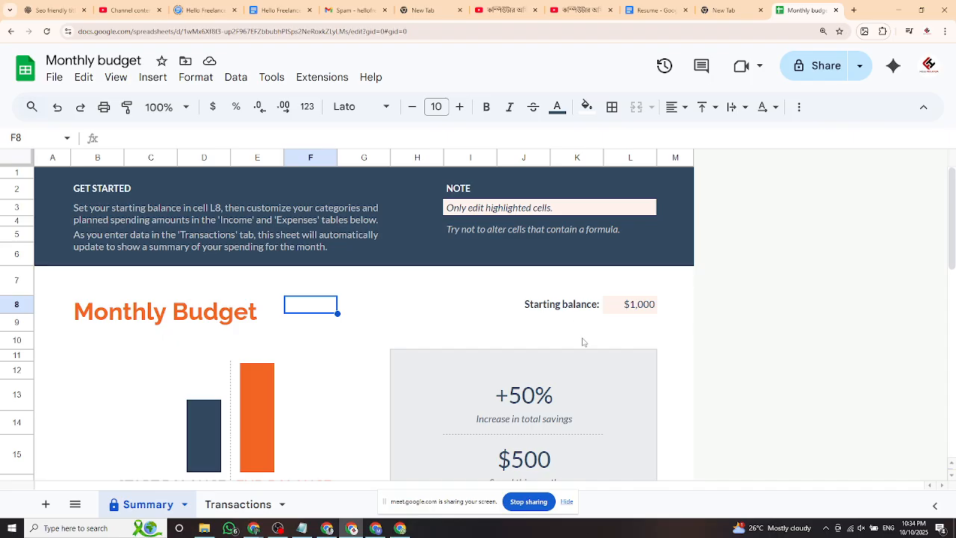
{"action": "scroll", "coordinate": [581, 342], "scroll_direction": "down", "scroll_amount": 3}
{"action": "scroll", "coordinate": [579, 342], "scroll_direction": "up", "scroll_amount": 3}
{"action": "scroll", "coordinate": [523, 362], "scroll_direction": "down", "scroll_amount": 2}
{"action": "scroll", "coordinate": [533, 358], "scroll_direction": "down", "scroll_amount": 1}
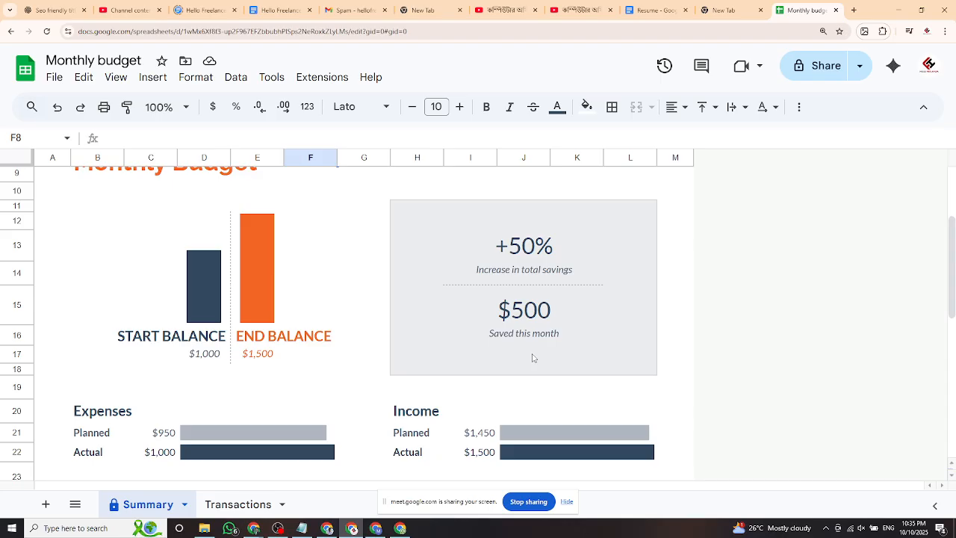
{"action": "scroll", "coordinate": [544, 374], "scroll_direction": "down", "scroll_amount": 2}
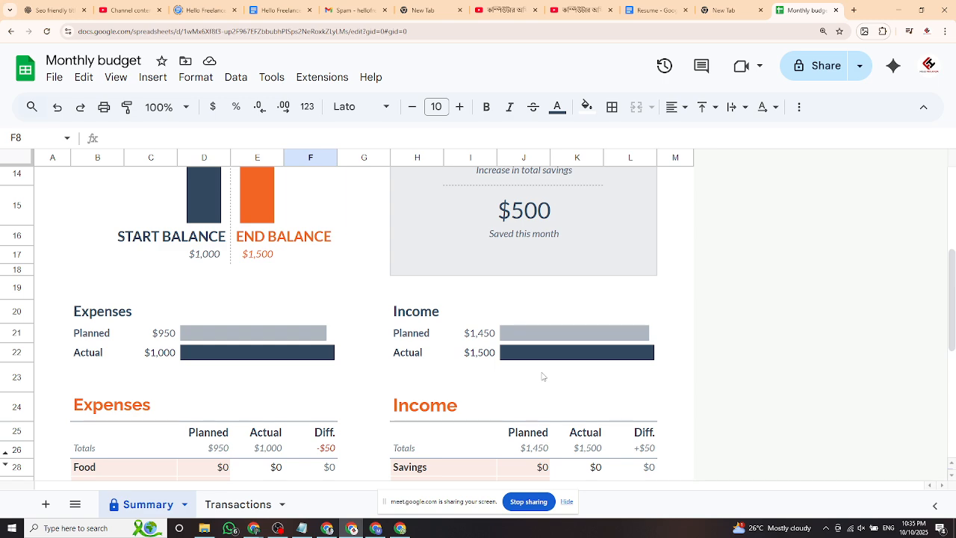
{"action": "scroll", "coordinate": [542, 377], "scroll_direction": "down", "scroll_amount": 2}
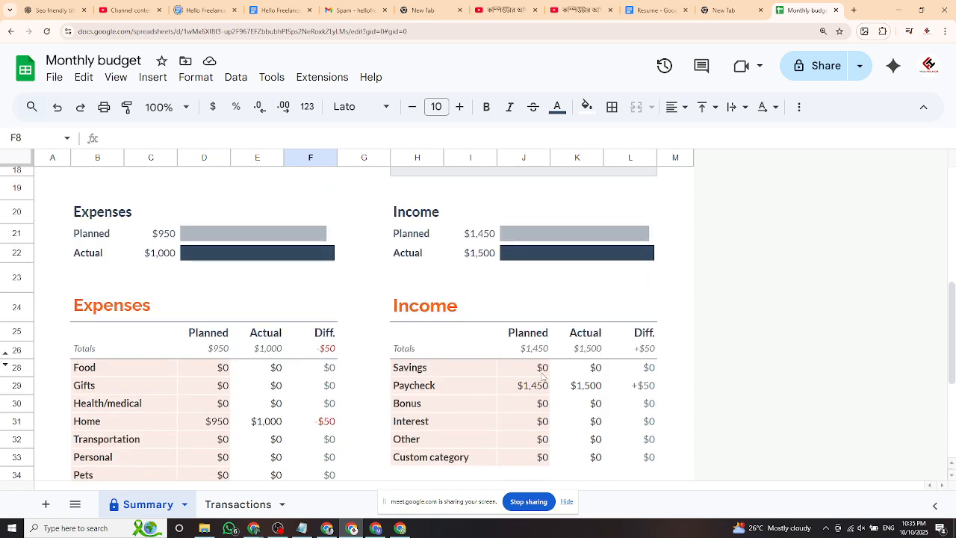
{"action": "scroll", "coordinate": [544, 377], "scroll_direction": "up", "scroll_amount": 6}
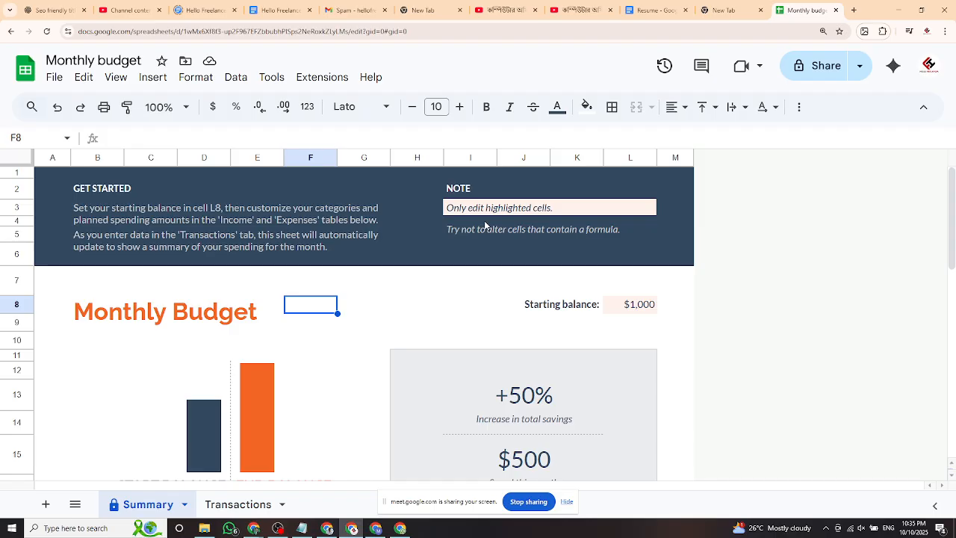
{"action": "left_click", "coordinate": [721, 10]}
{"action": "left_click", "coordinate": [803, 10]}
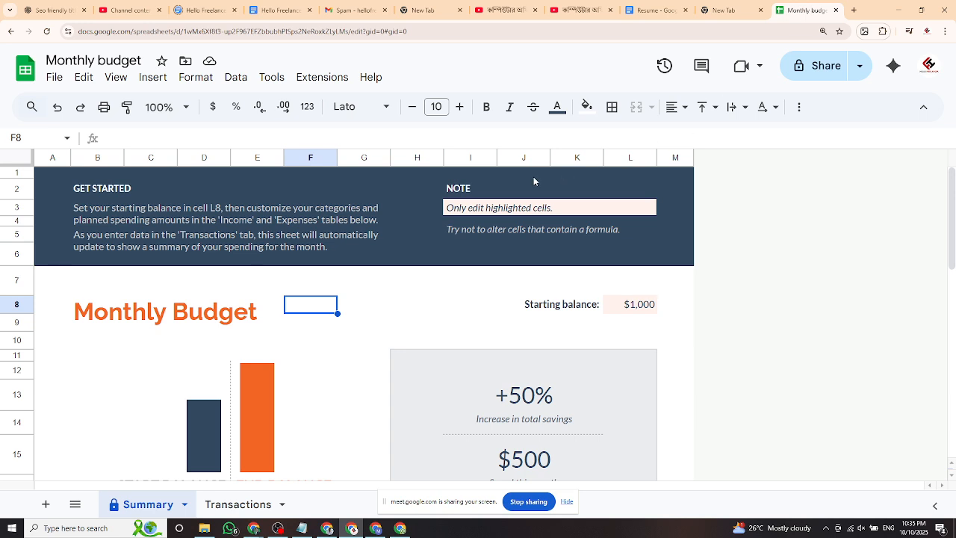
Open Google Calendar from the apps list in a new tab and click Got it on the welcome dialog.
{"action": "left_click", "coordinate": [855, 10]}
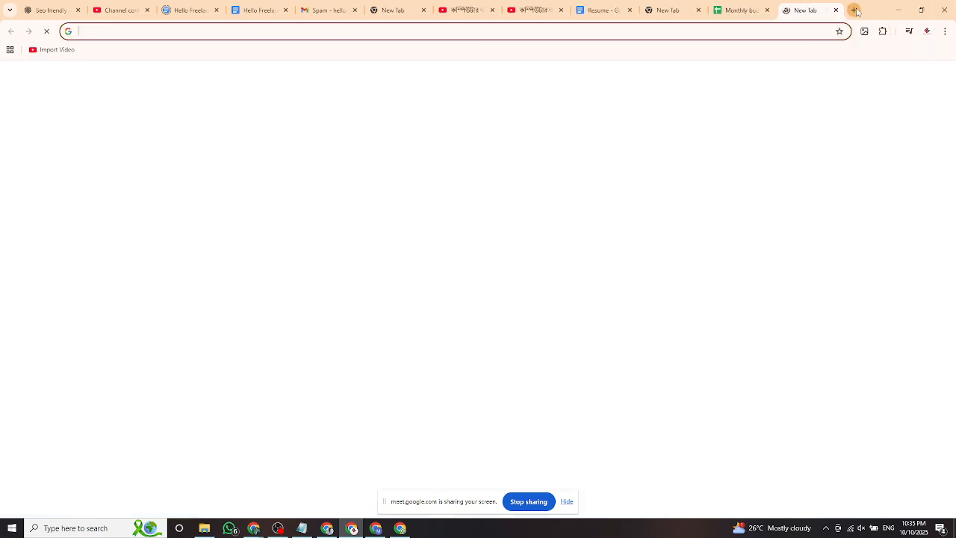
{"action": "left_click", "coordinate": [916, 78]}
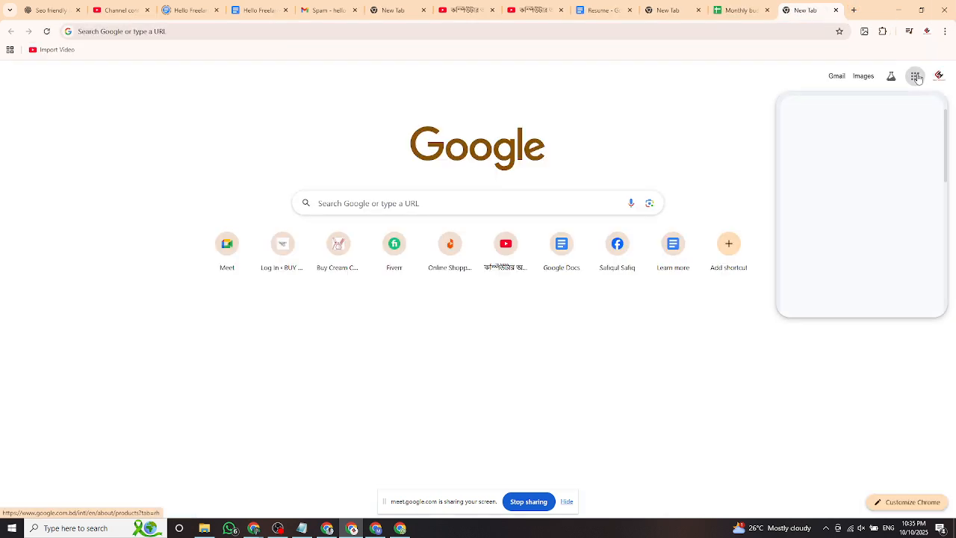
{"action": "scroll", "coordinate": [886, 227], "scroll_direction": "down", "scroll_amount": 1}
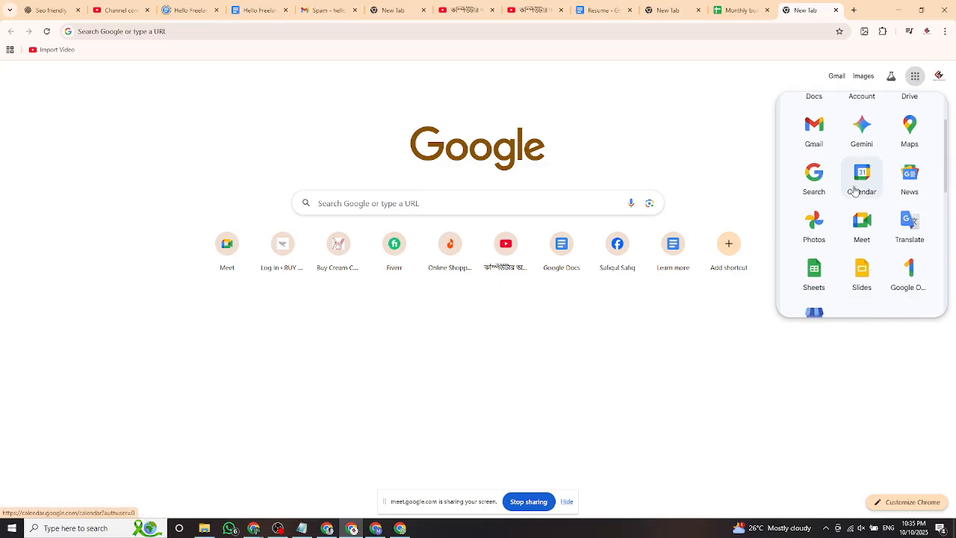
{"action": "left_click", "coordinate": [874, 182]}
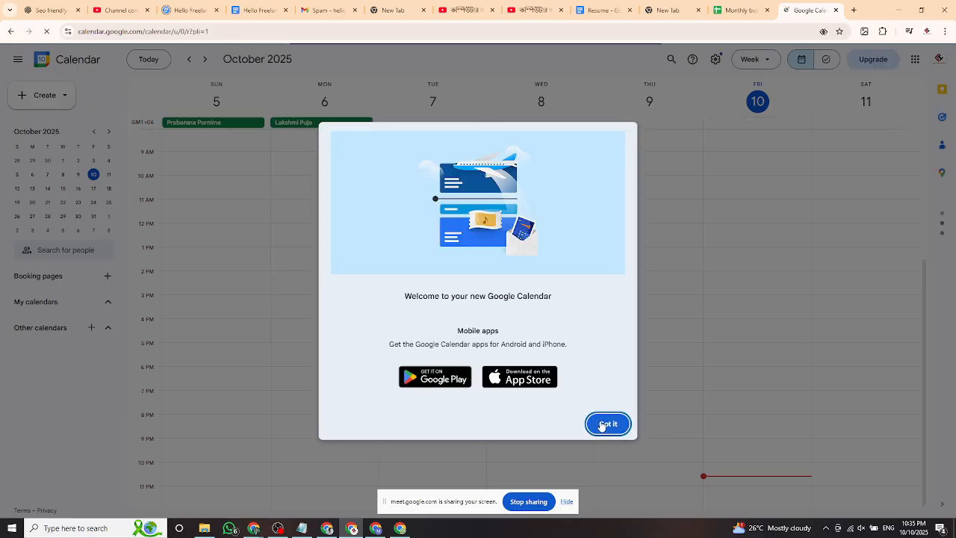
{"action": "left_click", "coordinate": [608, 424]}
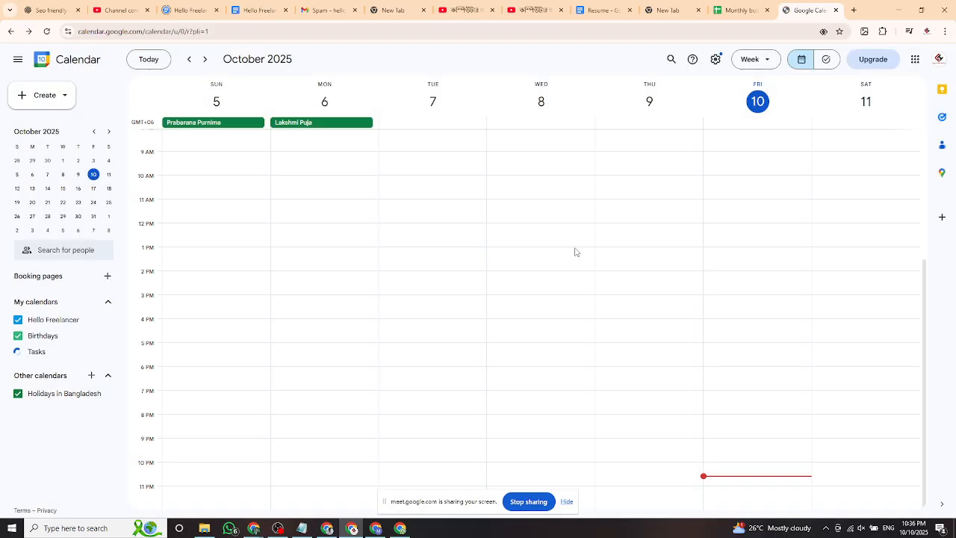
Reload Calendar with F5, view and close the Prabarana Purnima details, then open the Create options.
{"action": "key", "text": "F5"}
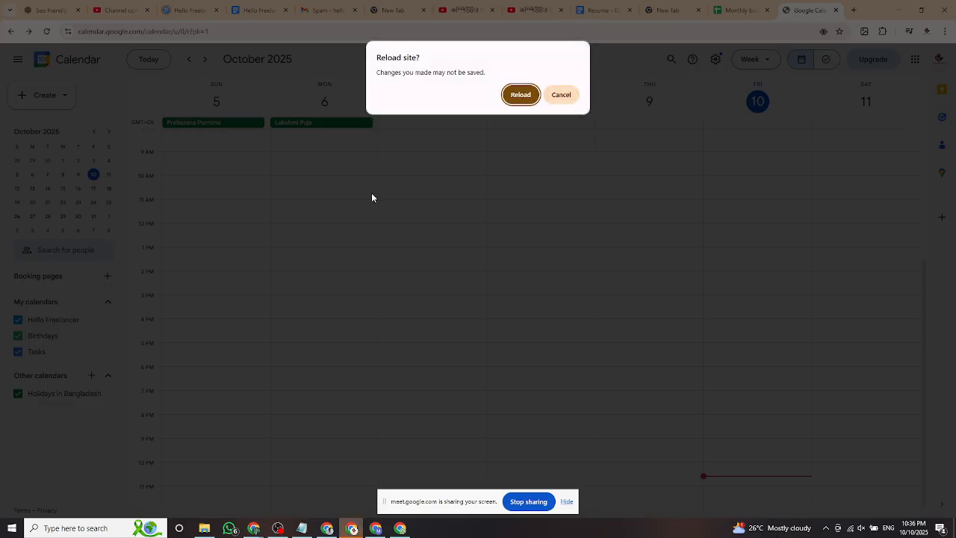
{"action": "left_click", "coordinate": [521, 96]}
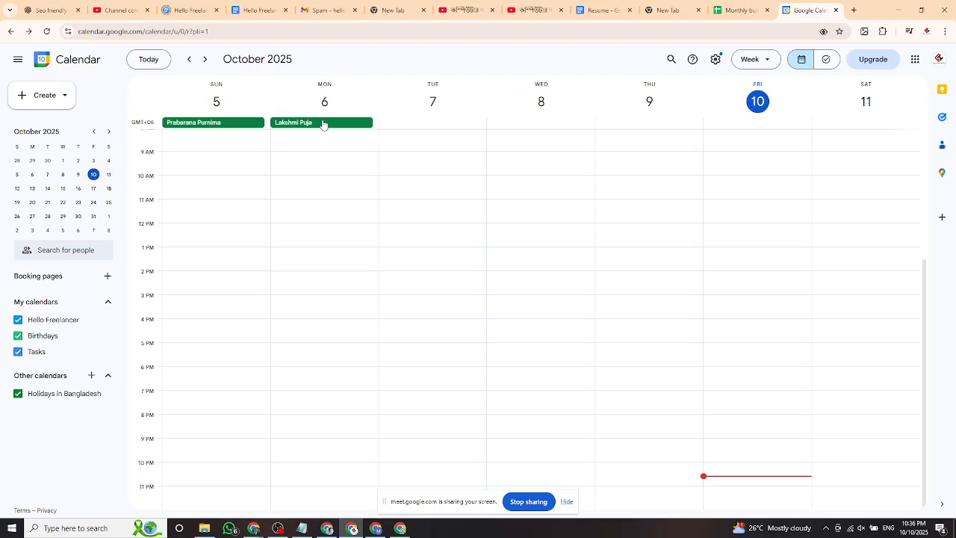
{"action": "left_click", "coordinate": [222, 124]}
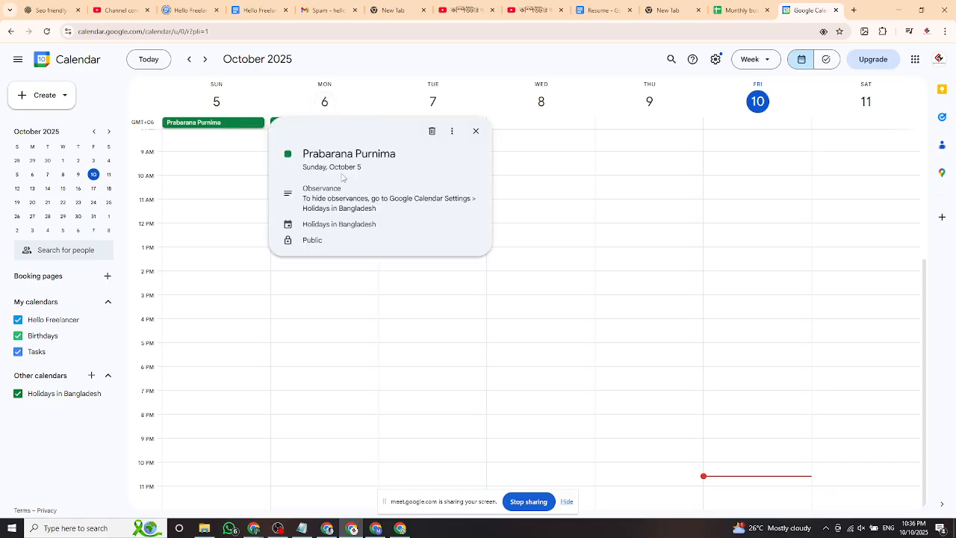
{"action": "left_click", "coordinate": [475, 131]}
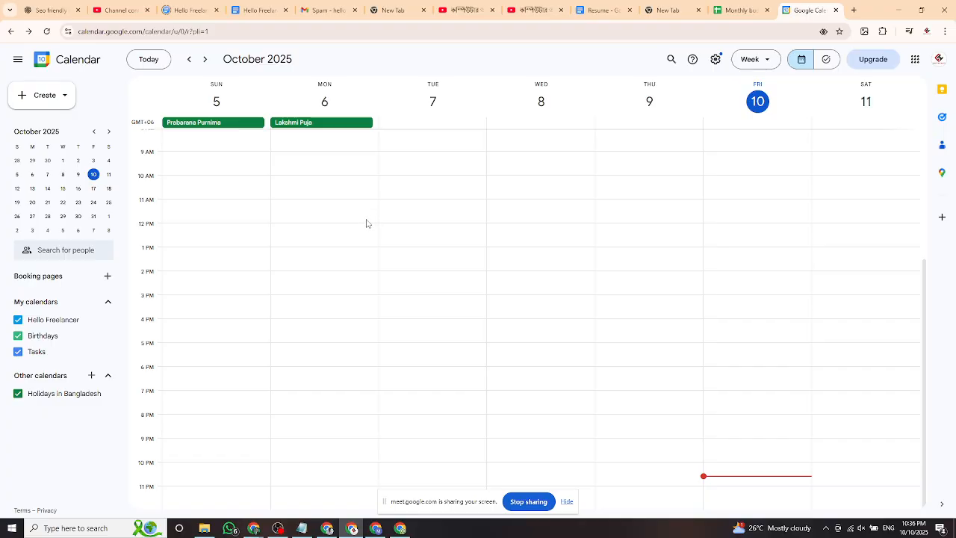
{"action": "left_click", "coordinate": [65, 97]}
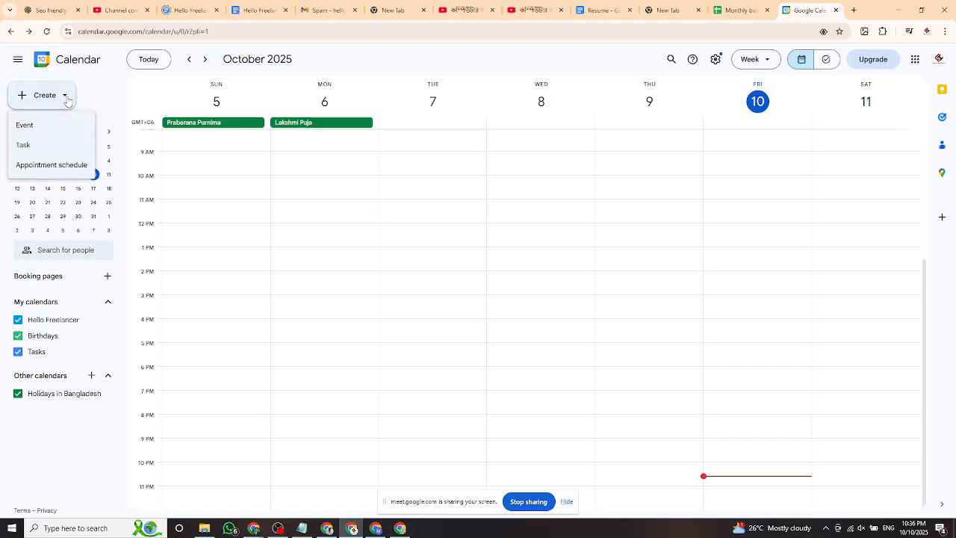
Start a new event and discard the untitled Friday 11pm–12am draft without saving.
{"action": "left_click", "coordinate": [65, 98]}
{"action": "left_click", "coordinate": [41, 98]}
{"action": "left_click", "coordinate": [58, 132]}
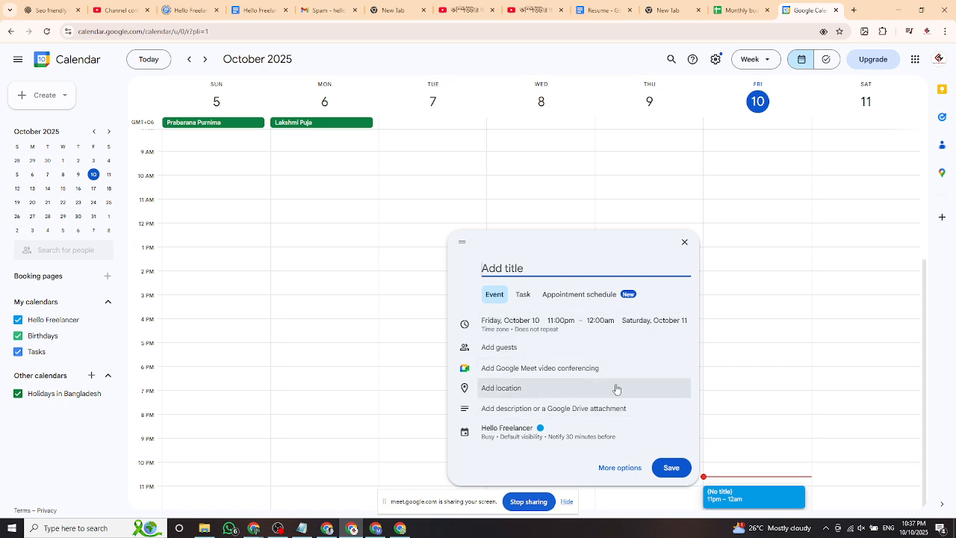
{"action": "left_click", "coordinate": [523, 410]}
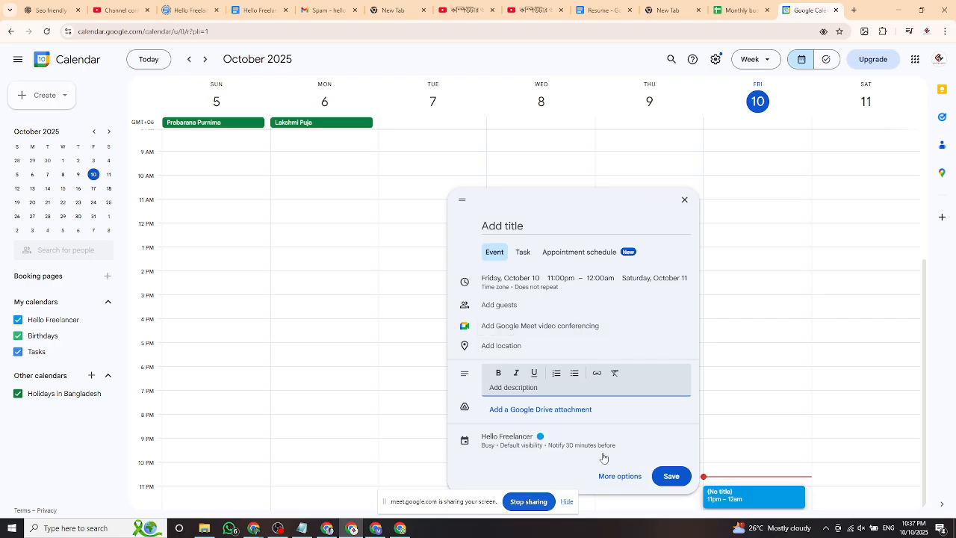
{"action": "left_click", "coordinate": [685, 200]}
{"action": "scroll", "coordinate": [399, 213], "scroll_direction": "up", "scroll_amount": 5}
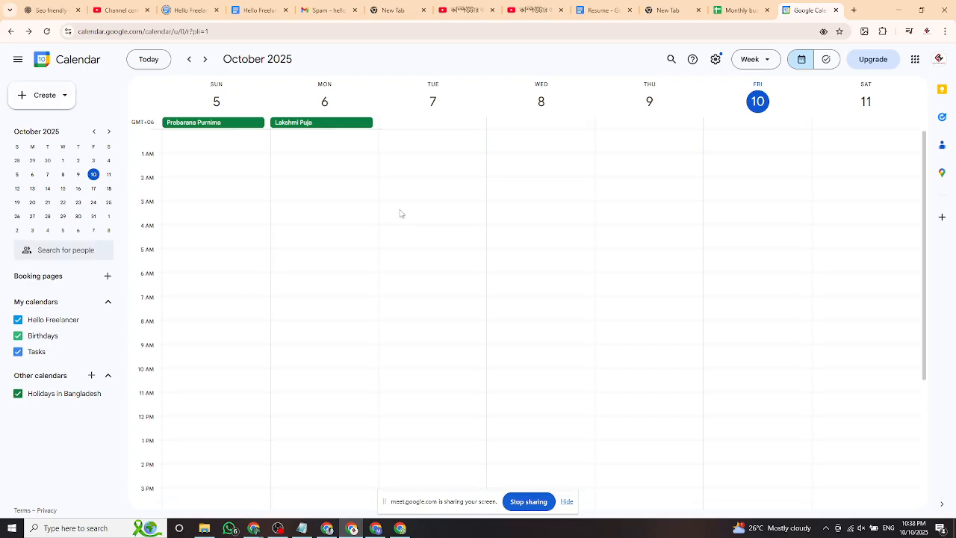
Create a 'Class 1' task described 'basic Computer' in My Tasks and save it.
{"action": "left_click", "coordinate": [45, 96]}
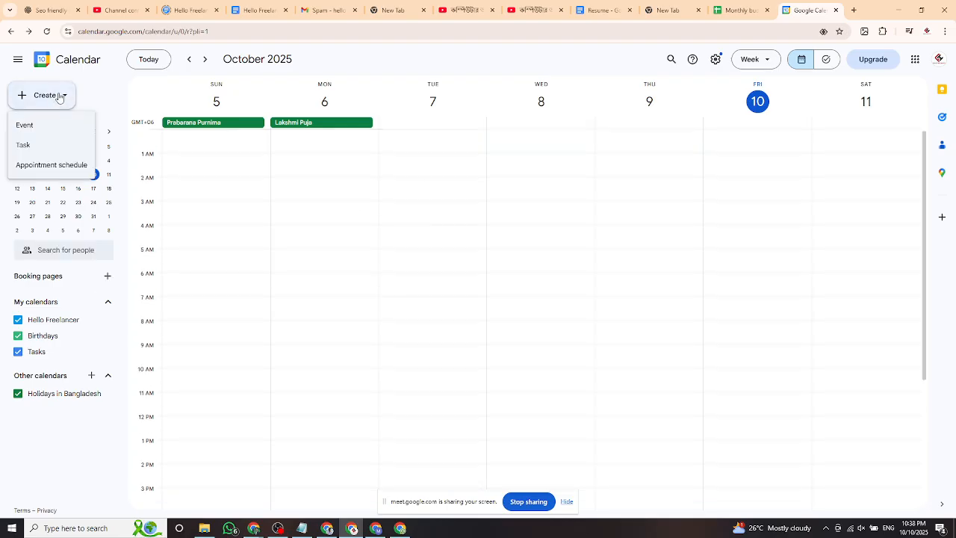
{"action": "left_click", "coordinate": [61, 149]}
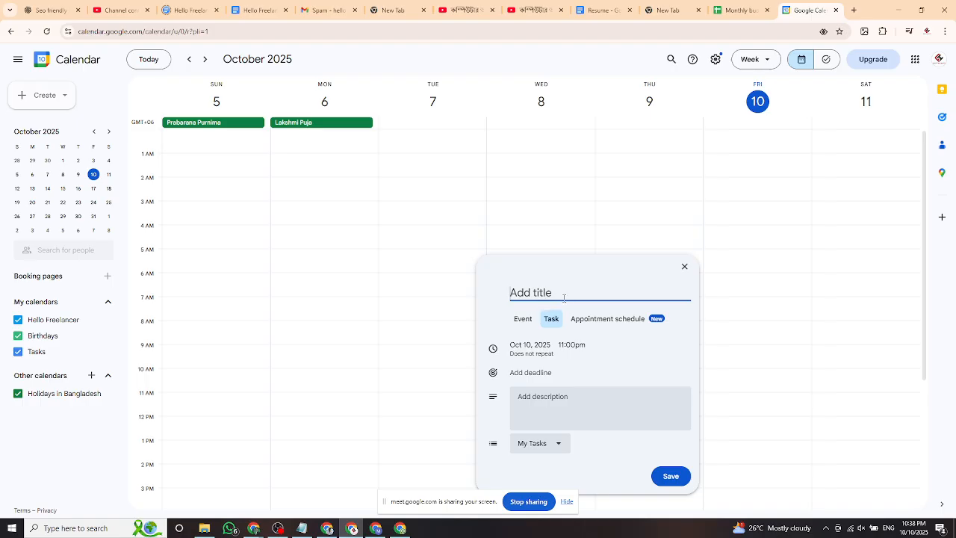
{"action": "type", "text": "Class 1"}
{"action": "left_click", "coordinate": [533, 397]}
{"action": "type", "text": "basic Computer"}
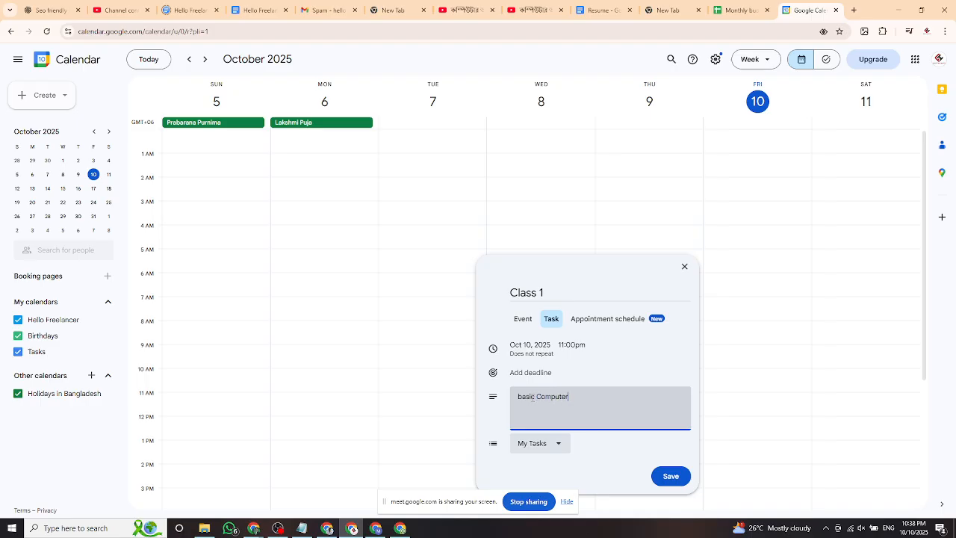
{"action": "left_click", "coordinate": [535, 444]}
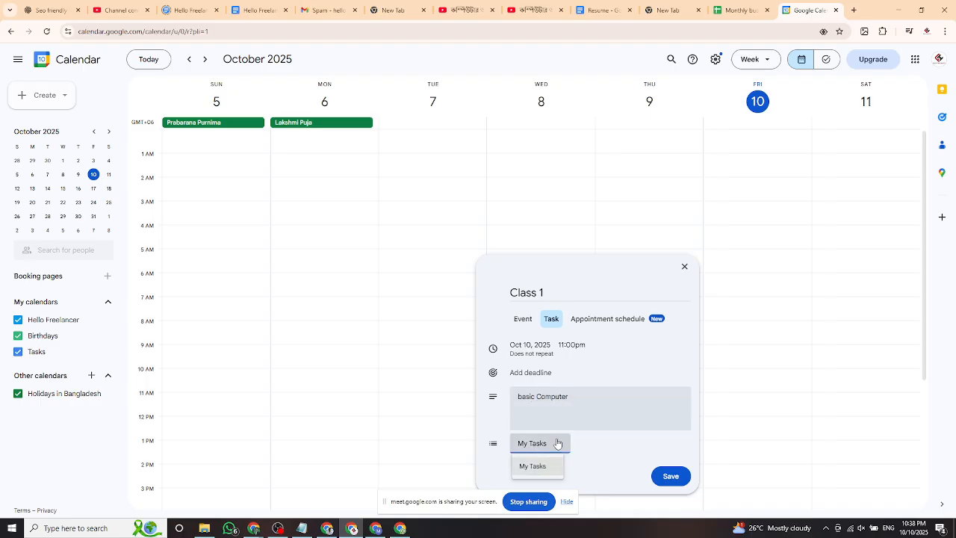
{"action": "left_click", "coordinate": [535, 465]}
{"action": "left_click", "coordinate": [670, 473]}
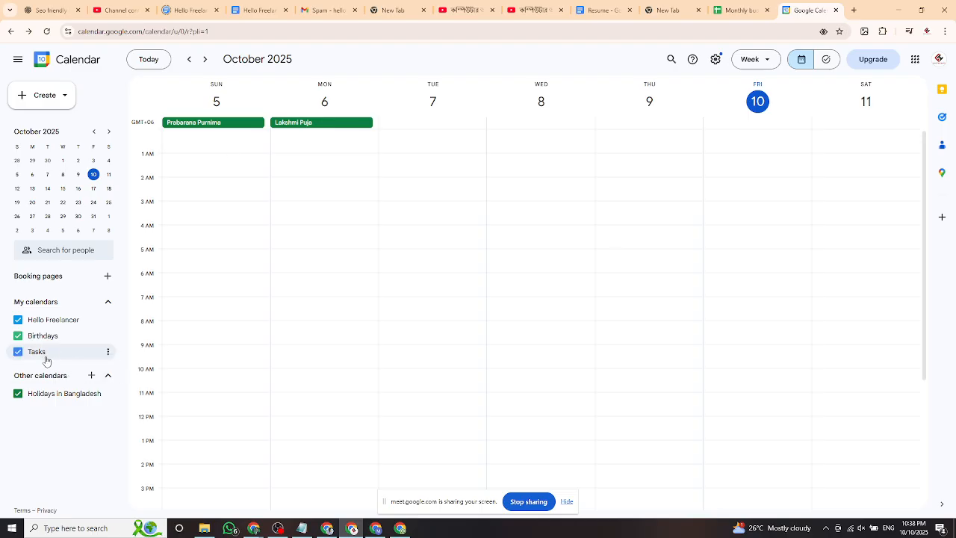
{"action": "left_click", "coordinate": [18, 59]}
Restore the side panel and toggle the Tasks calendar off and back on.
{"action": "left_click", "coordinate": [18, 59]}
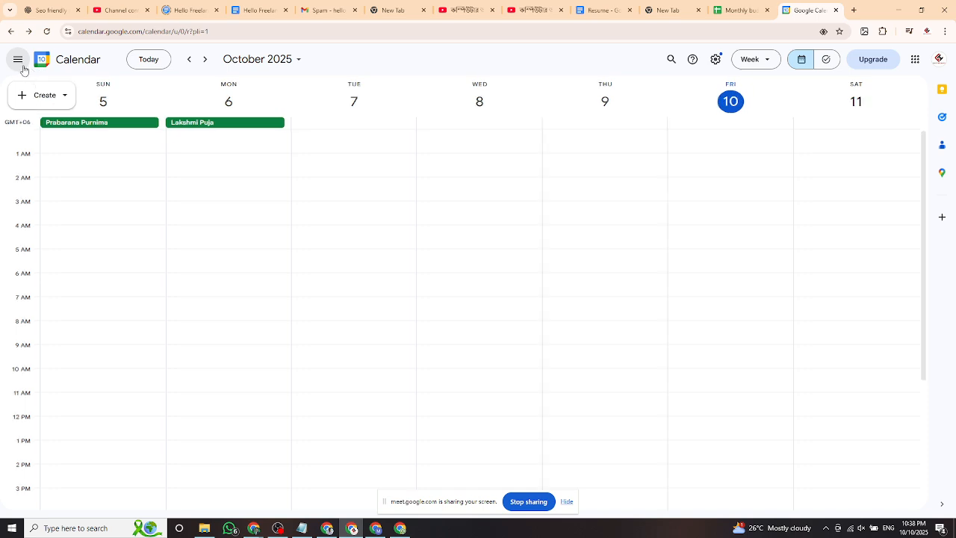
{"action": "left_click", "coordinate": [46, 31]}
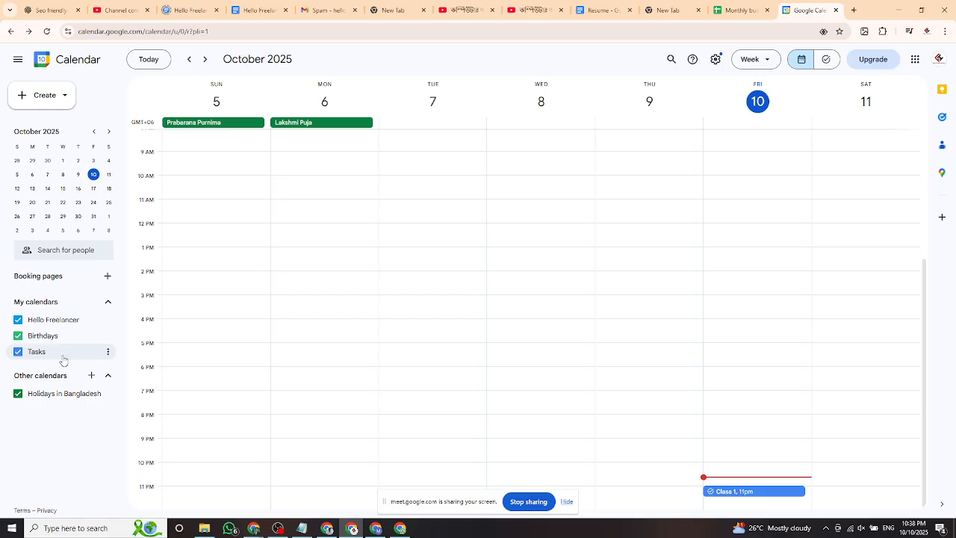
{"action": "left_click", "coordinate": [63, 357]}
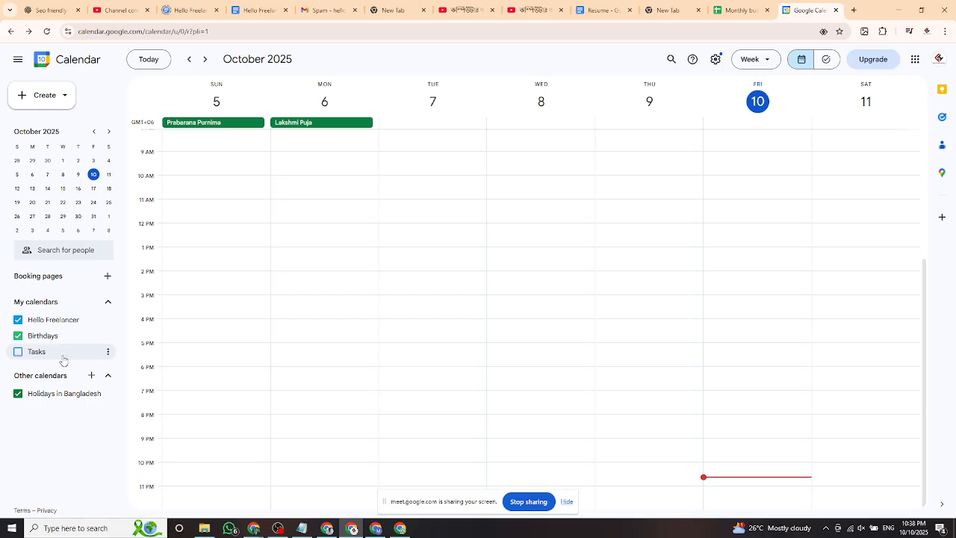
{"action": "double_click", "coordinate": [745, 482]}
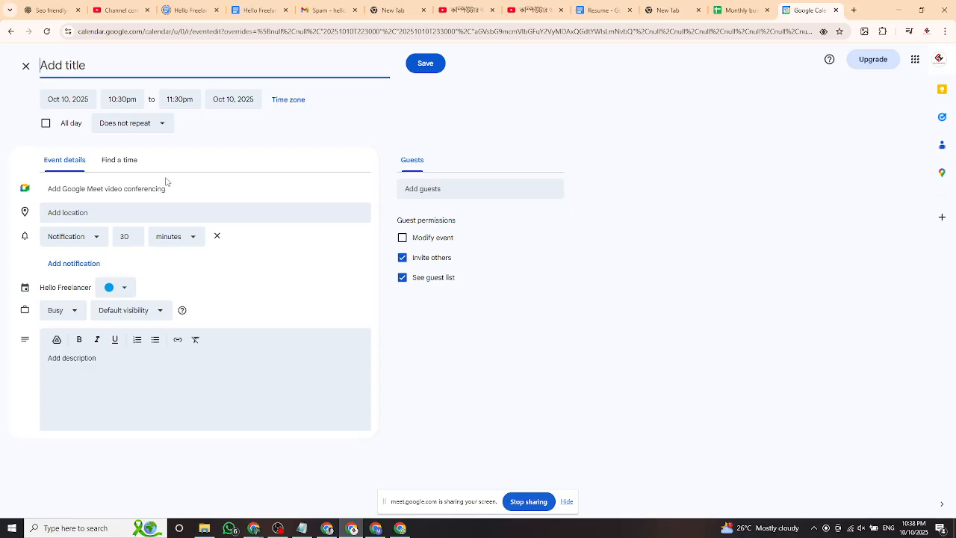
{"action": "left_click", "coordinate": [23, 66]}
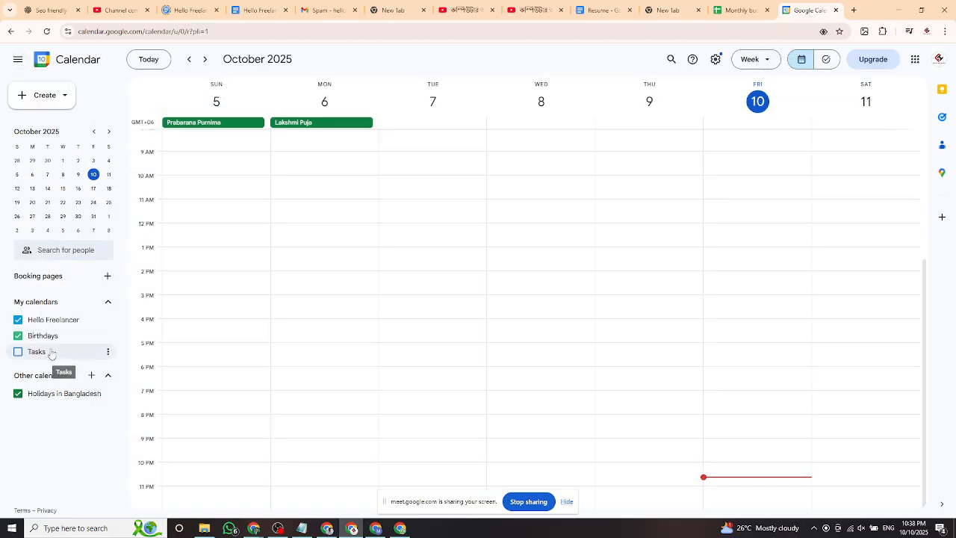
{"action": "left_click", "coordinate": [39, 354]}
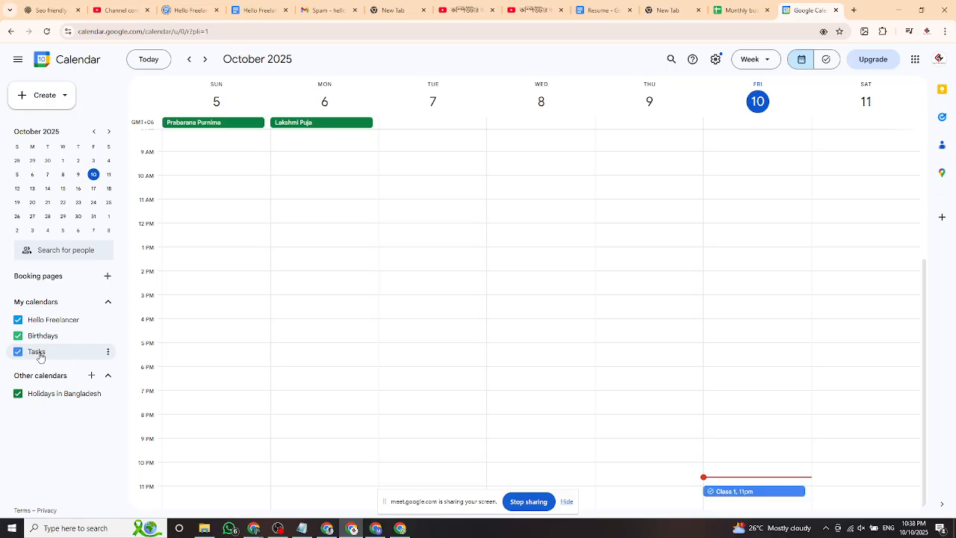
{"action": "left_click", "coordinate": [733, 495]}
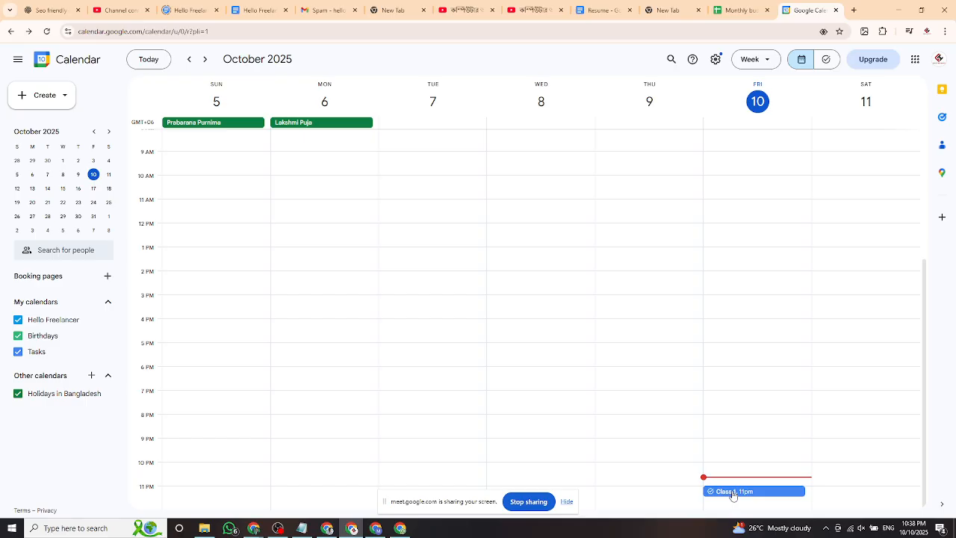
Add extra lines to the Class 1 description, then discard the unsaved changes.
{"action": "left_click", "coordinate": [734, 492]}
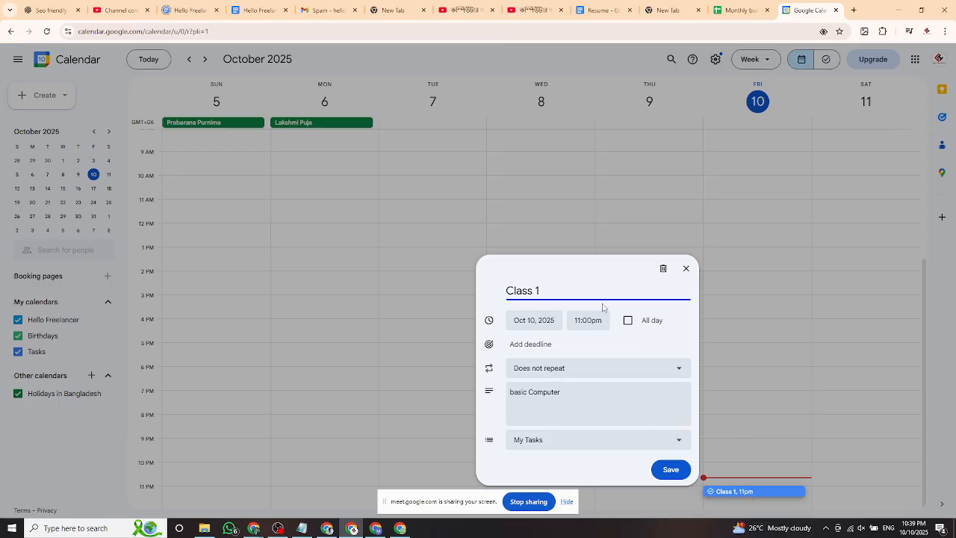
{"action": "left_click", "coordinate": [585, 392]}
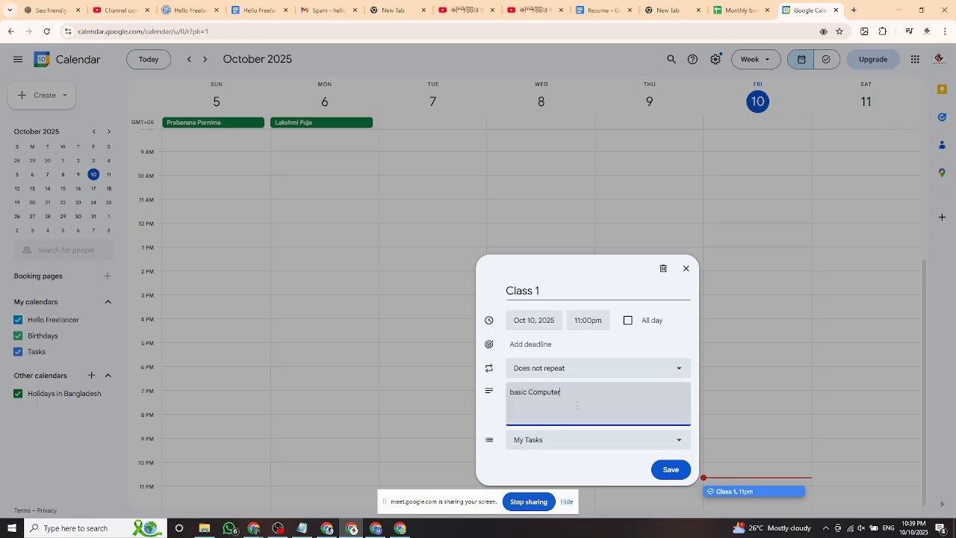
{"action": "type", "text": "-"}
{"action": "key", "text": "Return"}
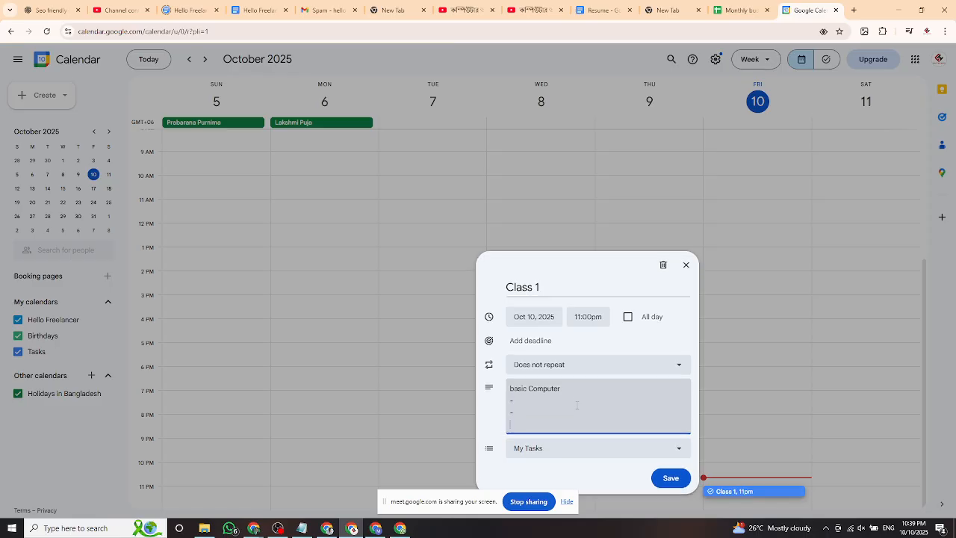
{"action": "left_click", "coordinate": [686, 265]}
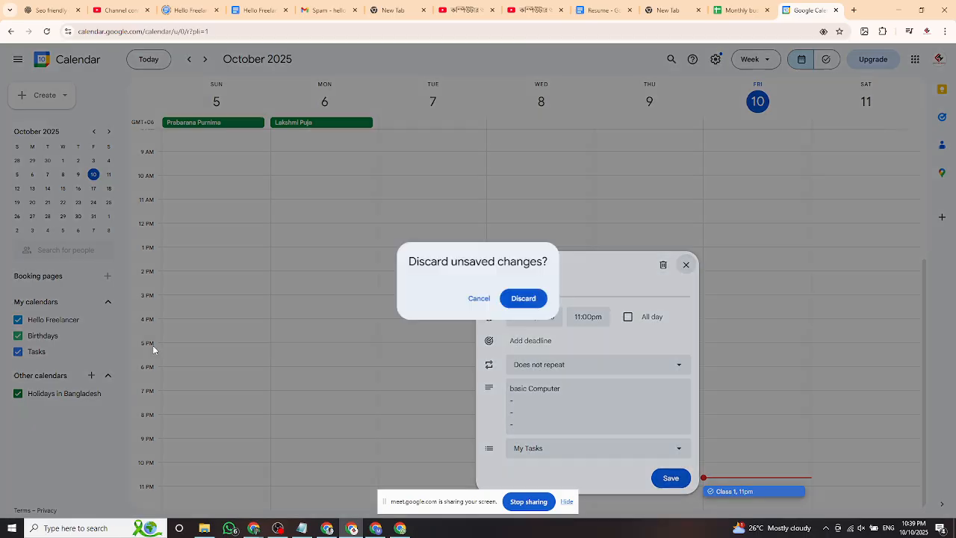
{"action": "left_click", "coordinate": [477, 300]}
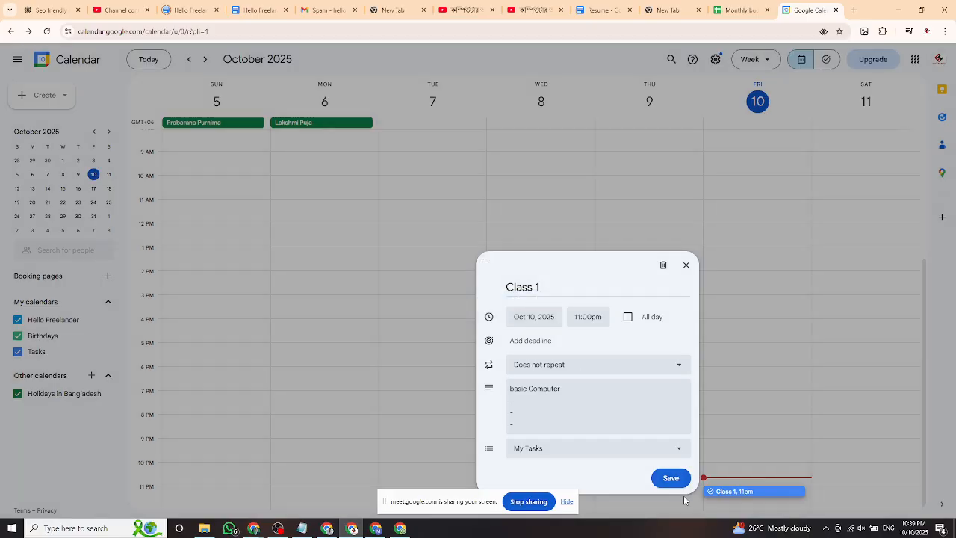
{"action": "left_click", "coordinate": [686, 265]}
{"action": "left_click", "coordinate": [524, 299]}
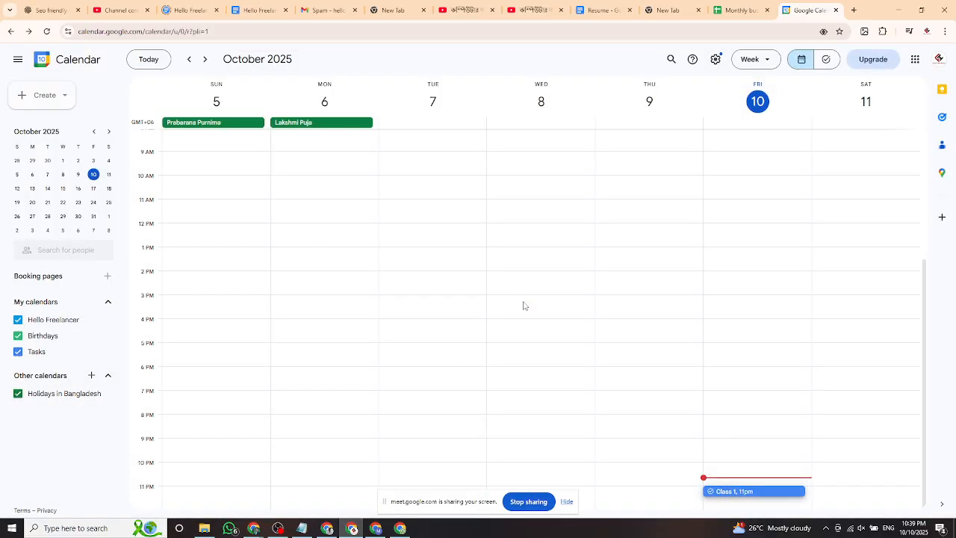
Reopen Class 1, check its 'basic Computer' description, and close it unchanged.
{"action": "left_click", "coordinate": [731, 492]}
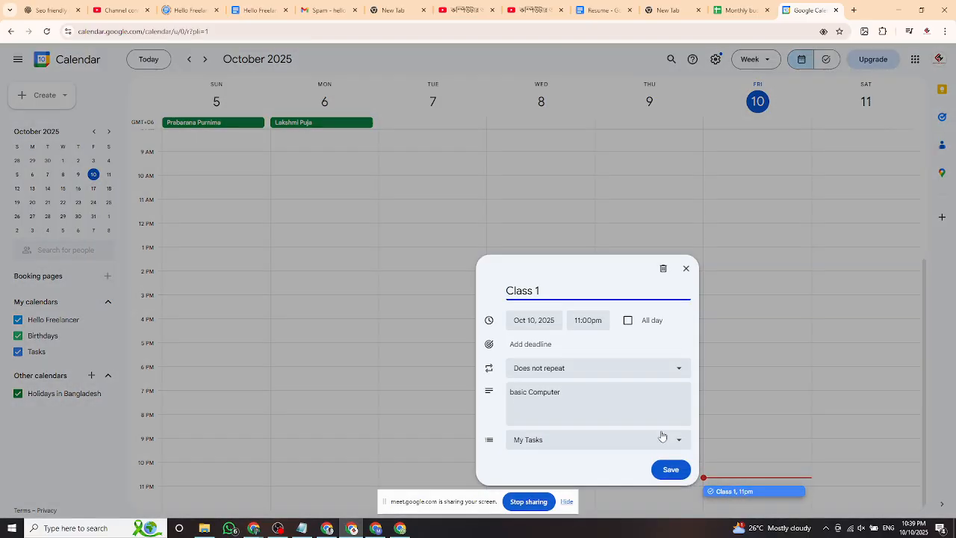
{"action": "left_click", "coordinate": [551, 401]}
{"action": "triple_click", "coordinate": [577, 398]}
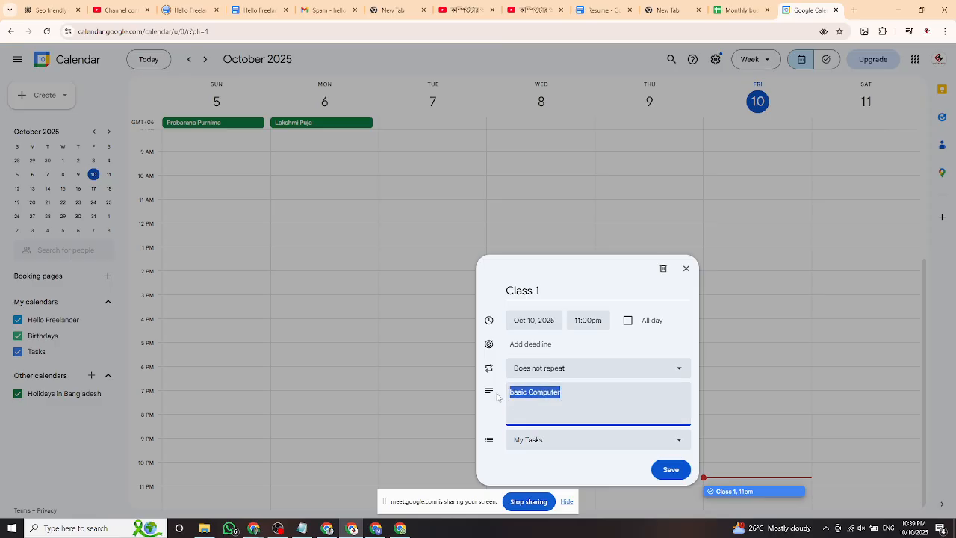
{"action": "left_click", "coordinate": [578, 399]}
{"action": "triple_click", "coordinate": [578, 400]}
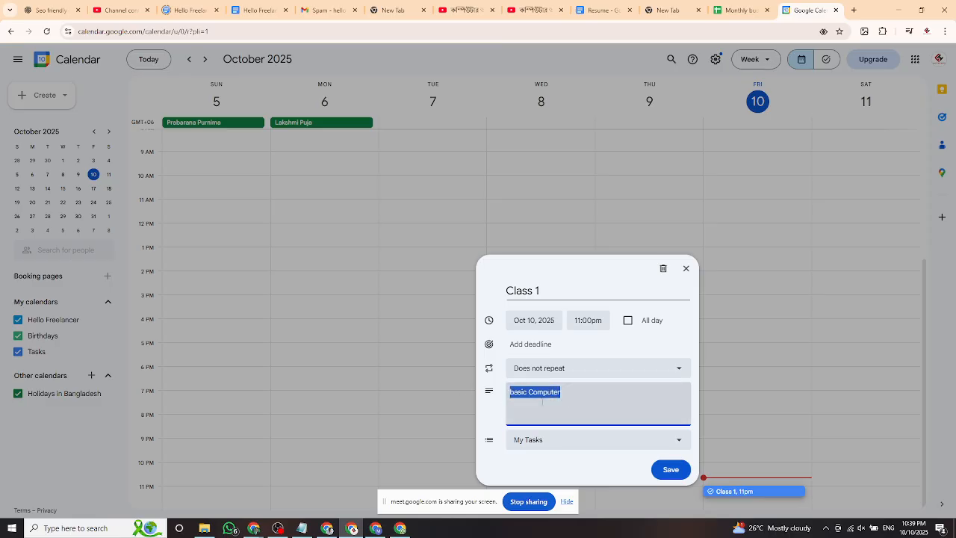
{"action": "left_click", "coordinate": [562, 414]}
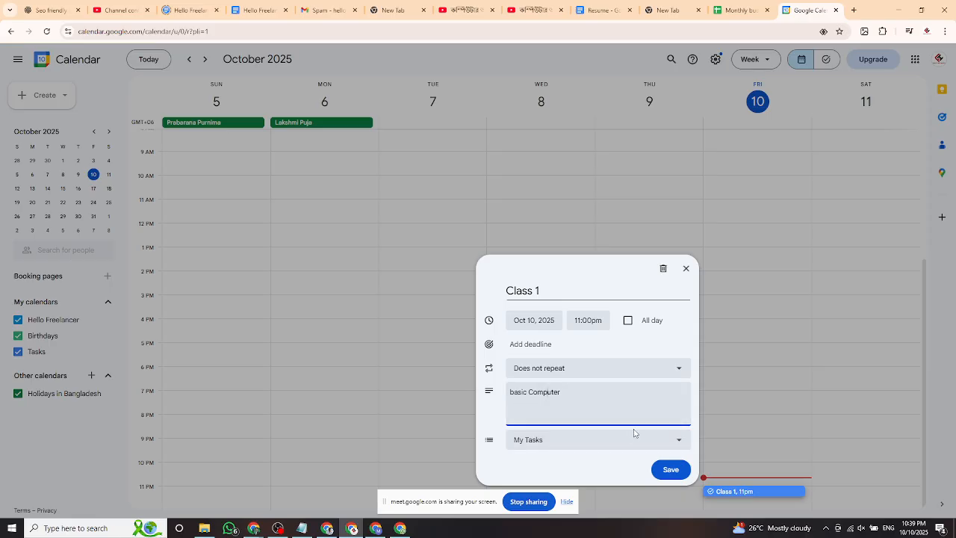
{"action": "left_click", "coordinate": [686, 268]}
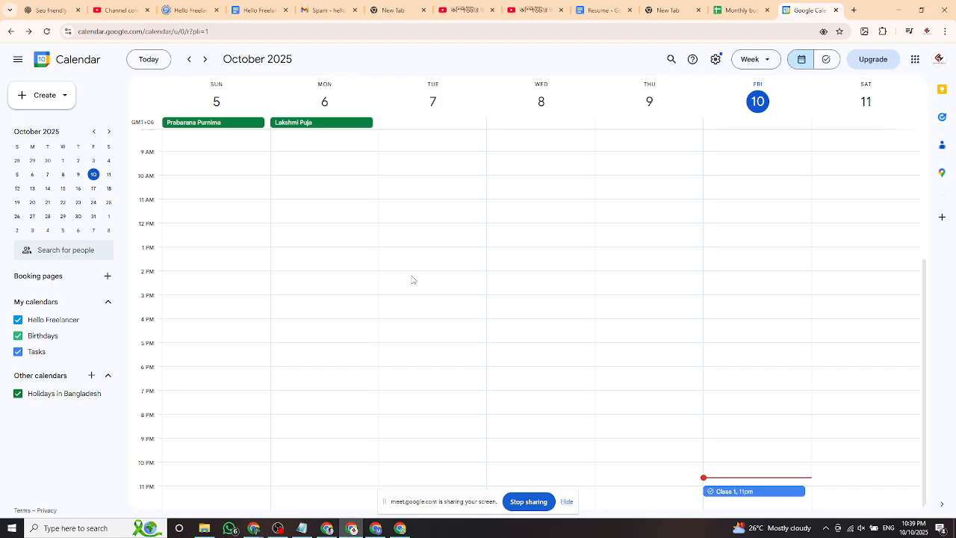
{"action": "scroll", "coordinate": [511, 321], "scroll_direction": "up", "scroll_amount": 5}
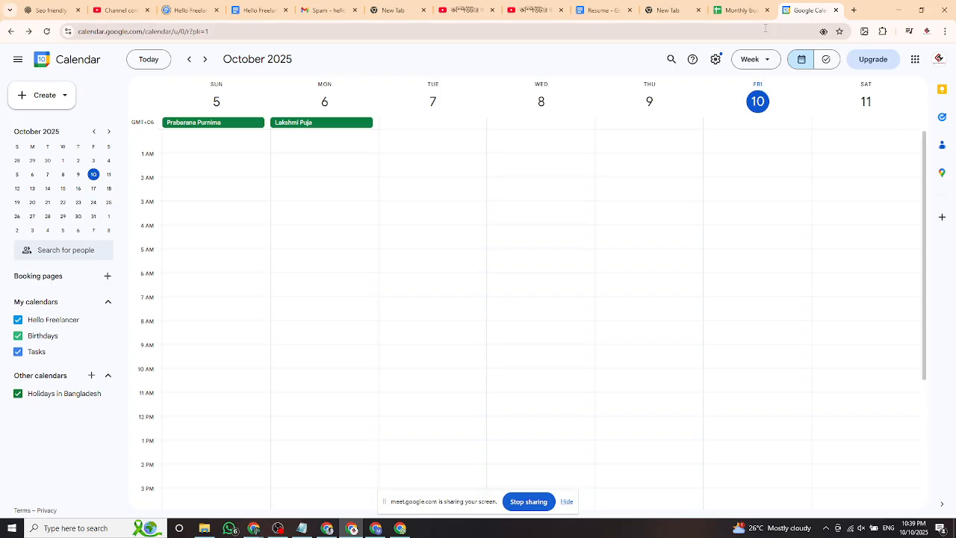
{"action": "left_click", "coordinate": [742, 10]}
Open the Google Account page from the Google apps grid in a new tab.
{"action": "left_click", "coordinate": [854, 9]}
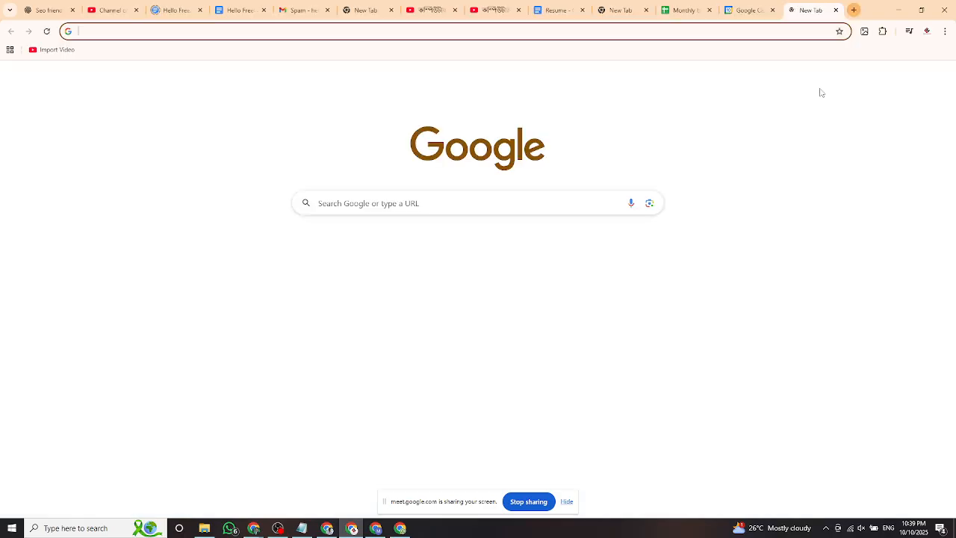
{"action": "left_click", "coordinate": [915, 76]}
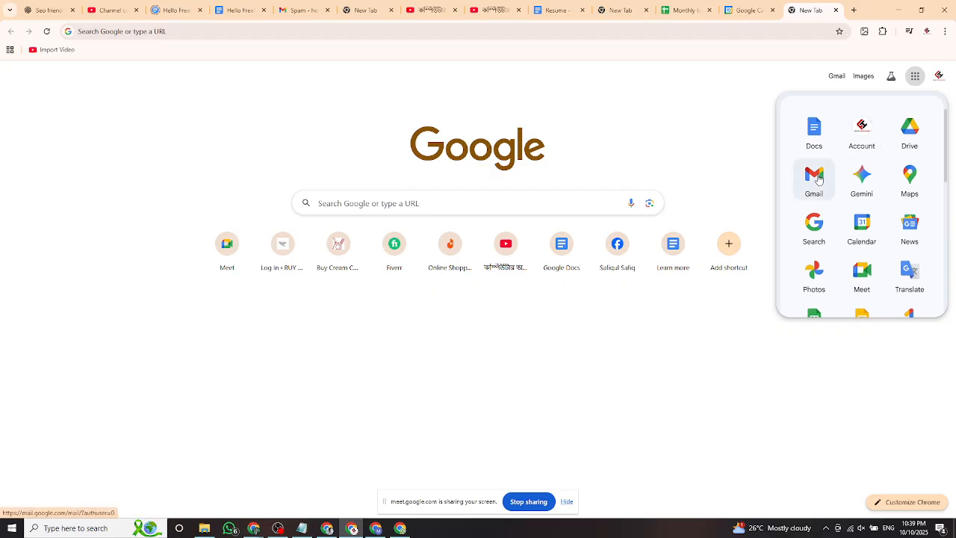
{"action": "left_click", "coordinate": [879, 148]}
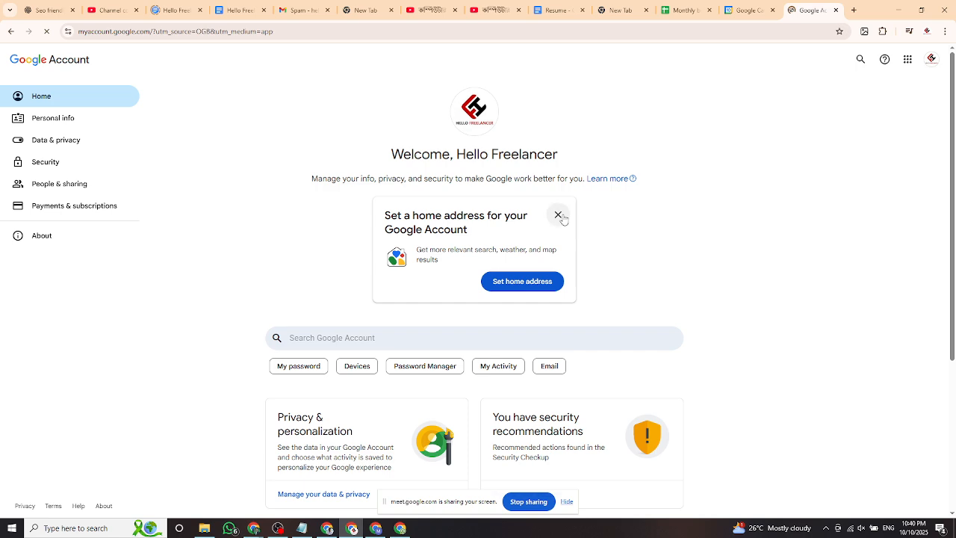
Dismiss the home-address suggestion and close the profile picture preview.
{"action": "left_click", "coordinate": [560, 215]}
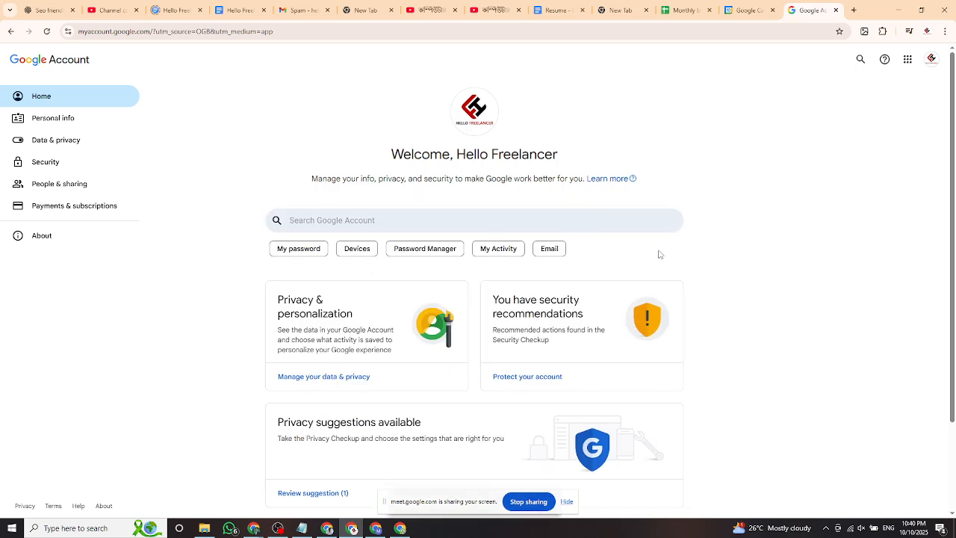
{"action": "left_click", "coordinate": [476, 130]}
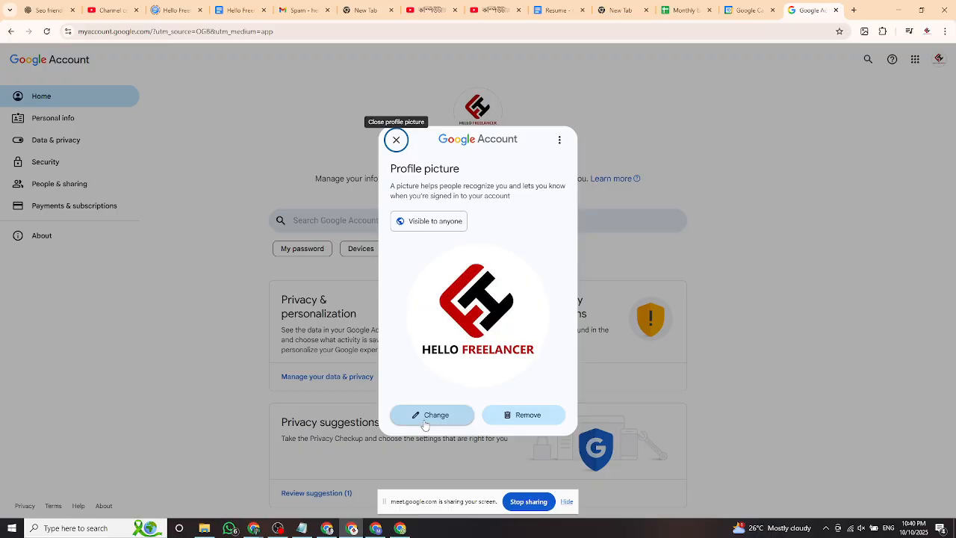
{"action": "left_click", "coordinate": [397, 140]}
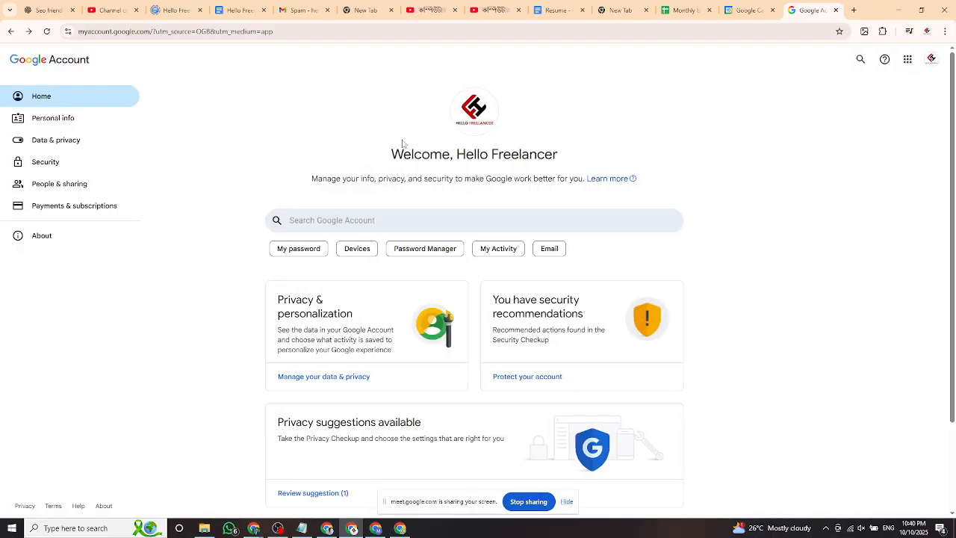
Review the Personal info details, then go to the Security page.
{"action": "left_click", "coordinate": [82, 121]}
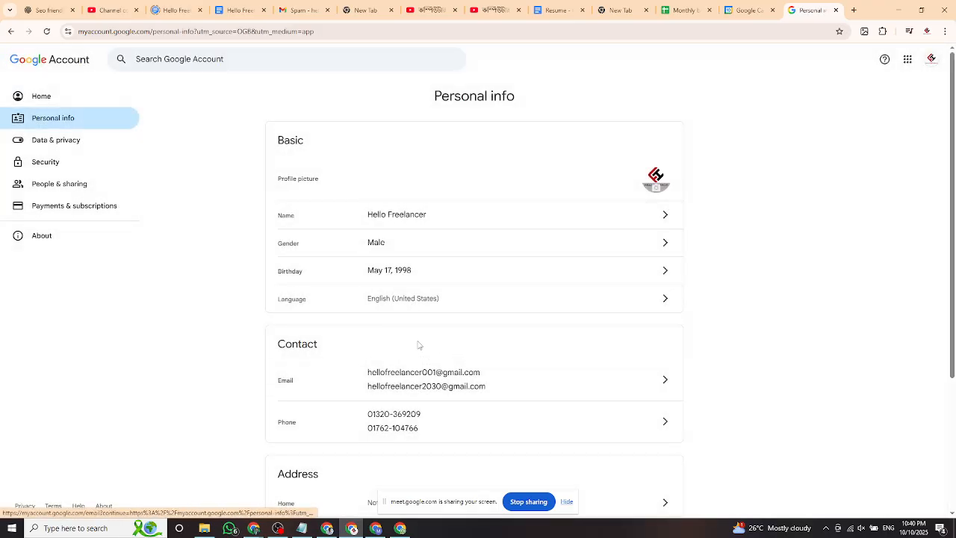
{"action": "scroll", "coordinate": [418, 345], "scroll_direction": "down", "scroll_amount": 3}
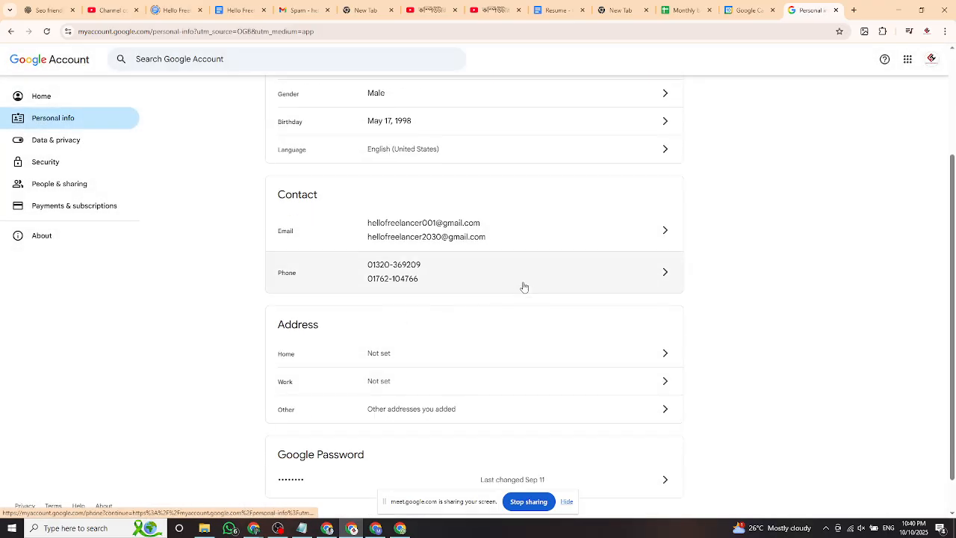
{"action": "scroll", "coordinate": [524, 287], "scroll_direction": "down", "scroll_amount": 1}
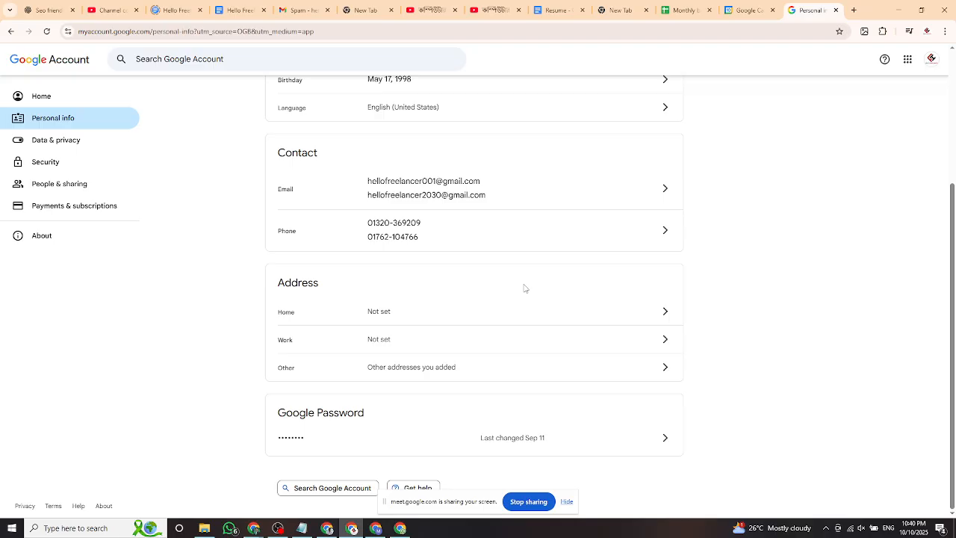
{"action": "scroll", "coordinate": [326, 296], "scroll_direction": "up", "scroll_amount": 1}
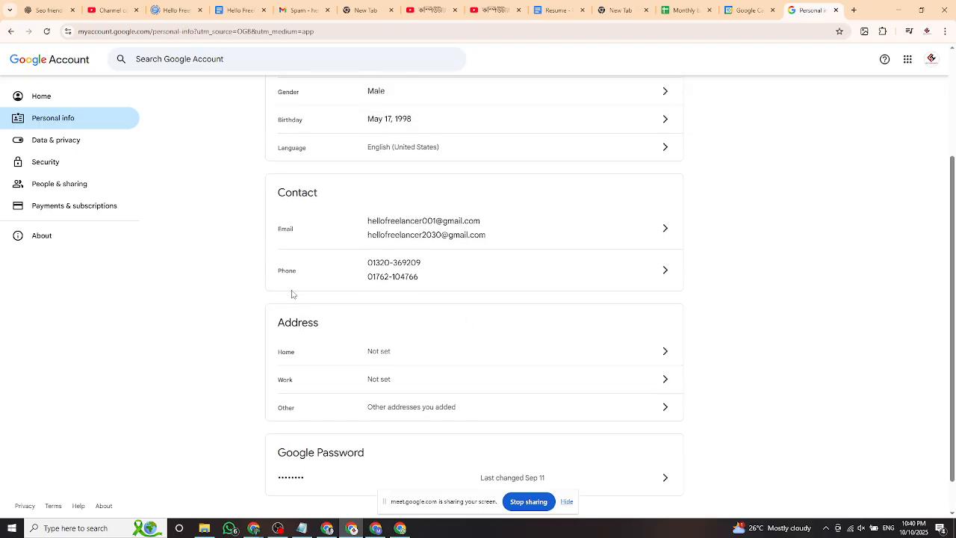
{"action": "left_click", "coordinate": [52, 161]}
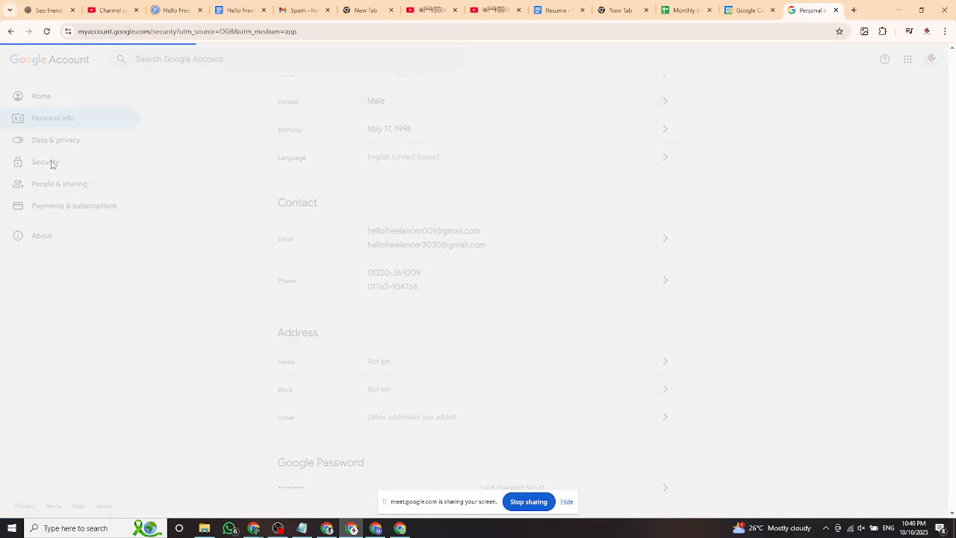
Review the Security page's activity, sign-in, recovery and device sections, then return to Personal info.
{"action": "scroll", "coordinate": [595, 337], "scroll_direction": "down", "scroll_amount": 3}
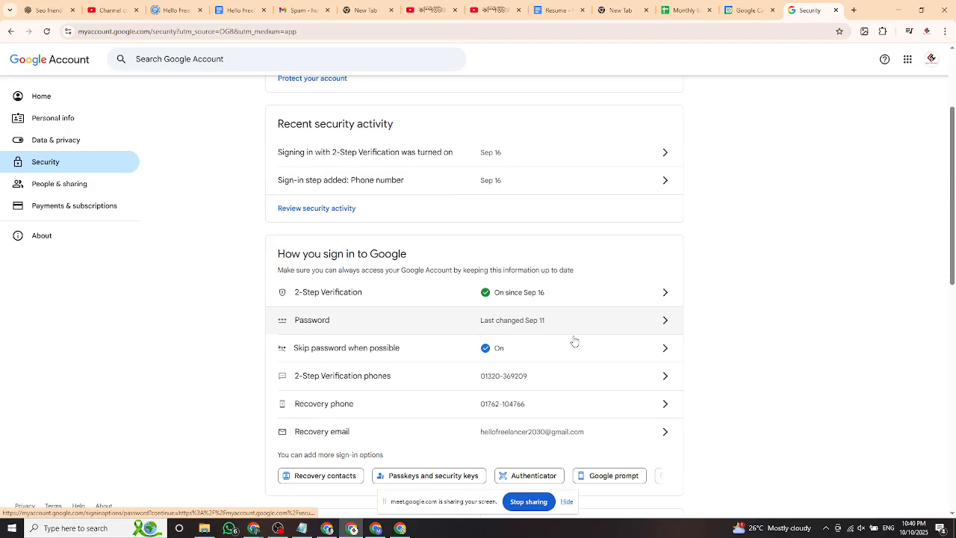
{"action": "scroll", "coordinate": [575, 342], "scroll_direction": "down", "scroll_amount": 1}
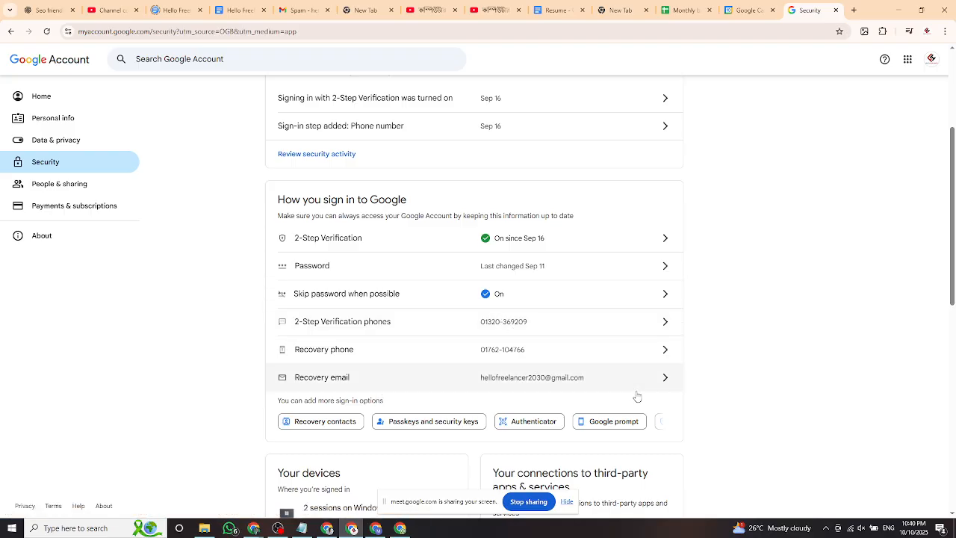
{"action": "scroll", "coordinate": [571, 299], "scroll_direction": "up", "scroll_amount": 3}
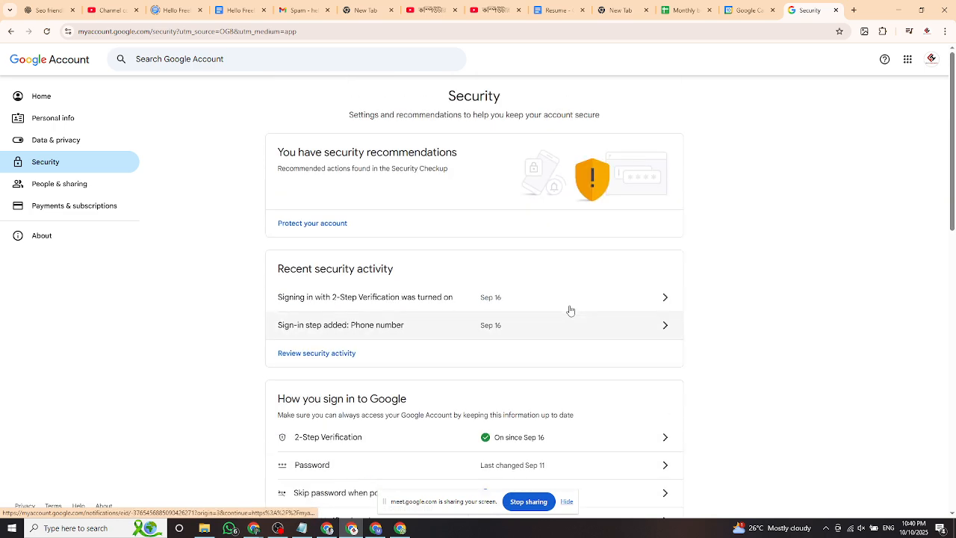
{"action": "scroll", "coordinate": [571, 319], "scroll_direction": "down", "scroll_amount": 4}
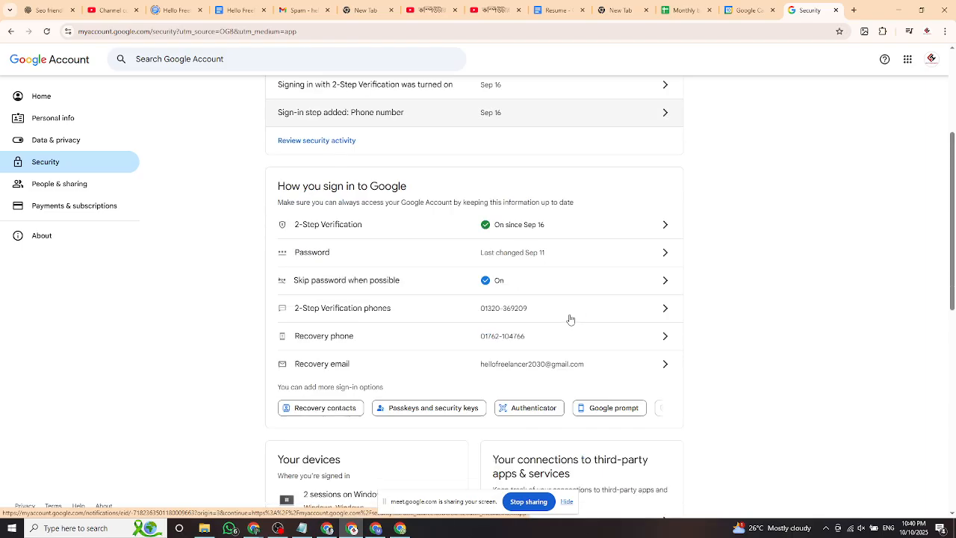
{"action": "scroll", "coordinate": [571, 314], "scroll_direction": "down", "scroll_amount": 2}
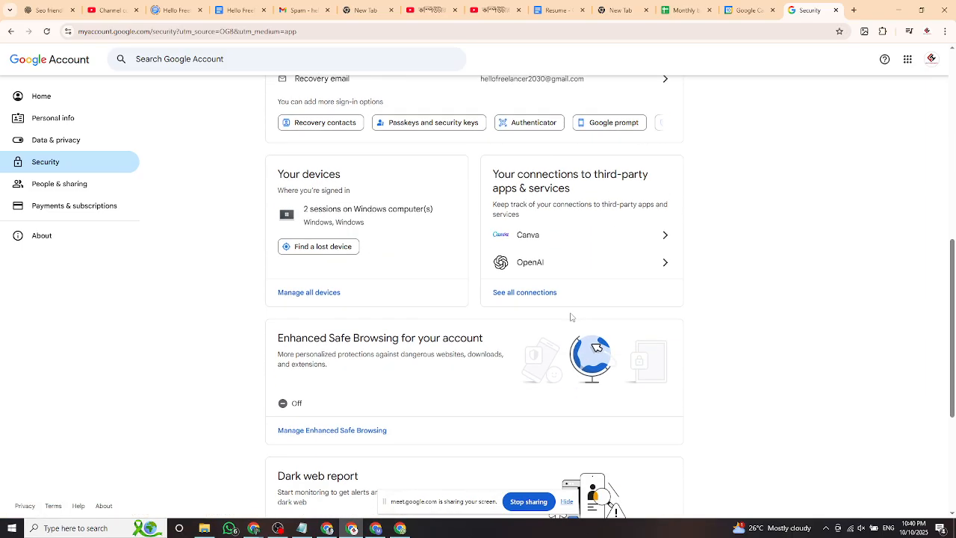
{"action": "scroll", "coordinate": [571, 317], "scroll_direction": "up", "scroll_amount": 3}
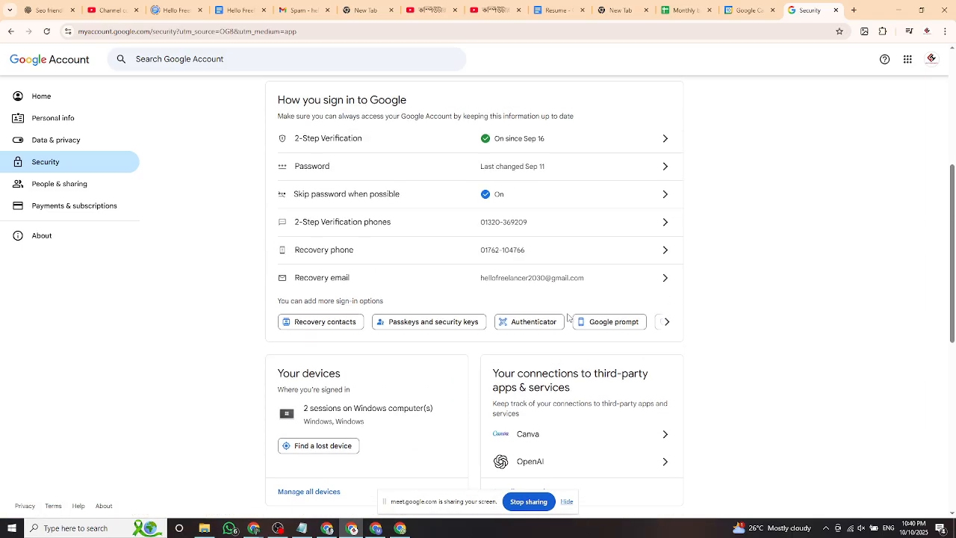
{"action": "scroll", "coordinate": [567, 317], "scroll_direction": "up", "scroll_amount": 1}
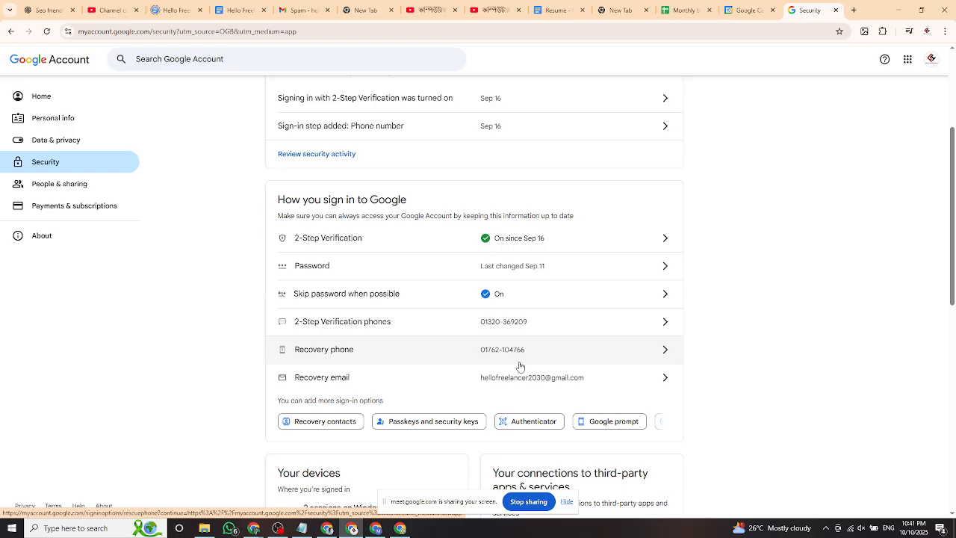
{"action": "scroll", "coordinate": [522, 369], "scroll_direction": "up", "scroll_amount": 1}
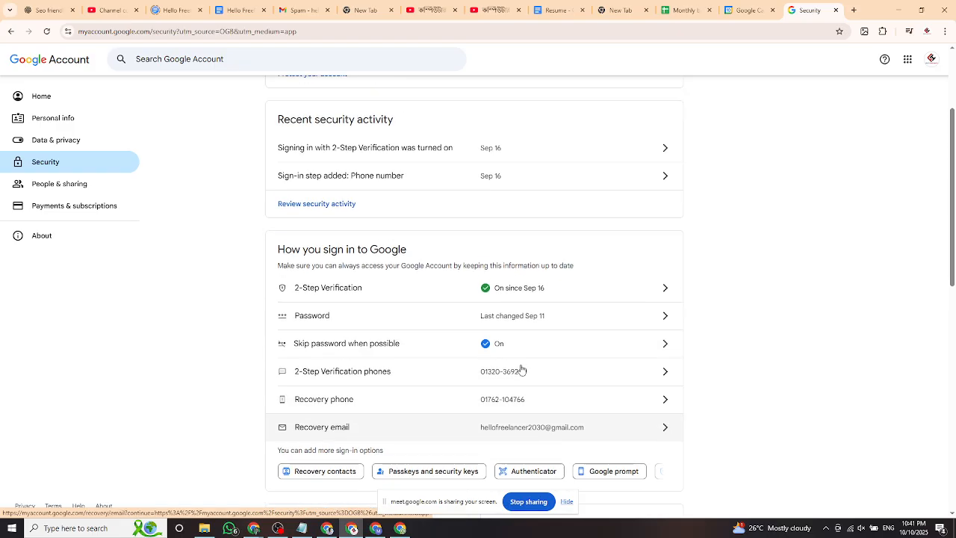
{"action": "scroll", "coordinate": [521, 369], "scroll_direction": "down", "scroll_amount": 2}
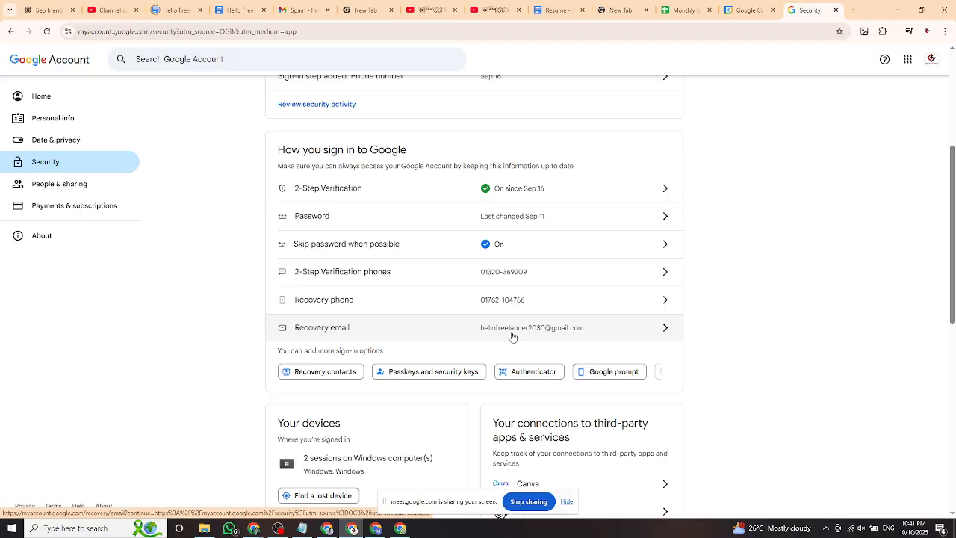
{"action": "scroll", "coordinate": [512, 337], "scroll_direction": "up", "scroll_amount": 2}
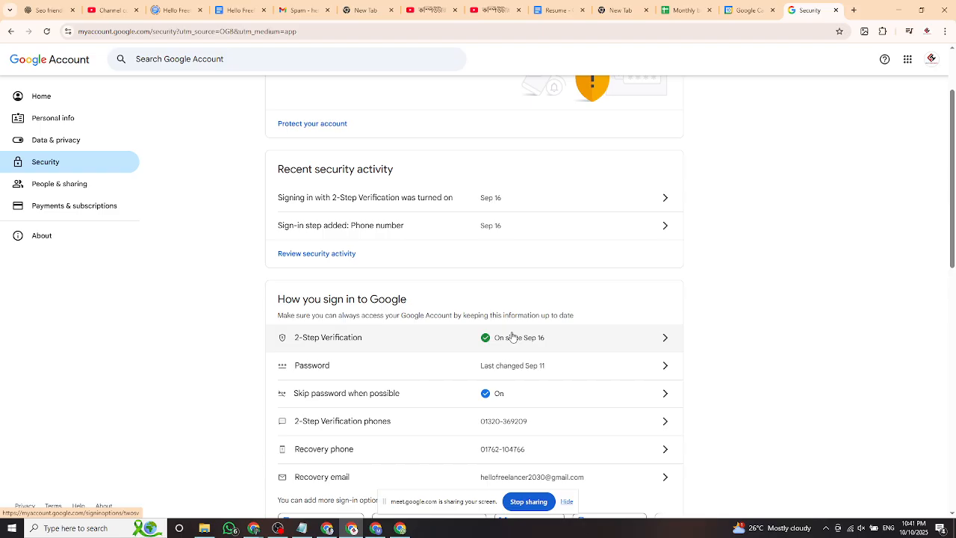
{"action": "scroll", "coordinate": [512, 337], "scroll_direction": "down", "scroll_amount": 1}
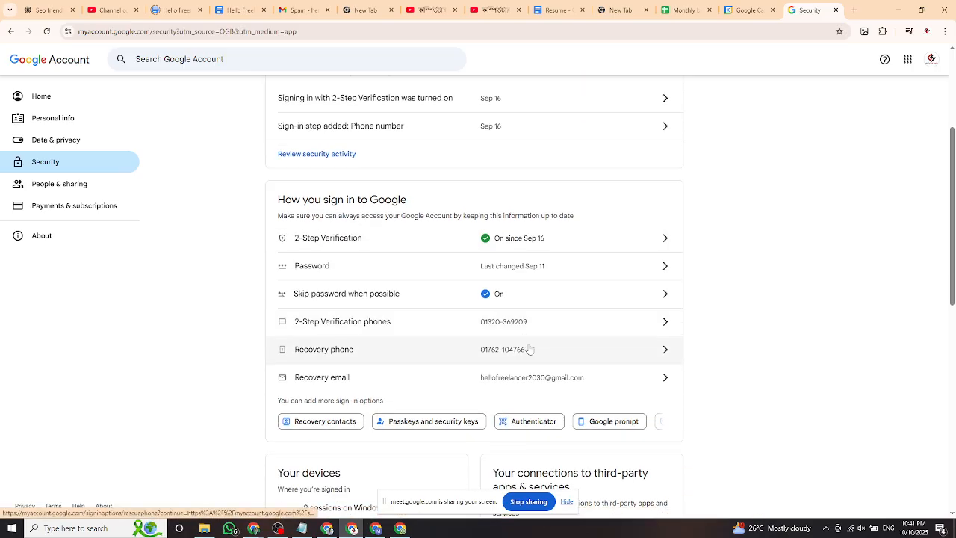
{"action": "scroll", "coordinate": [529, 348], "scroll_direction": "up", "scroll_amount": 2}
{"action": "scroll", "coordinate": [571, 330], "scroll_direction": "up", "scroll_amount": 1}
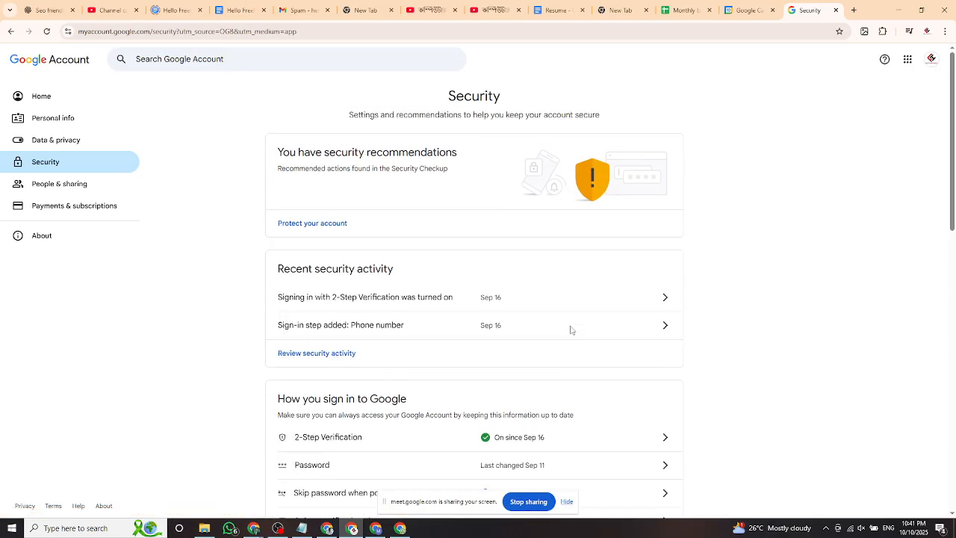
{"action": "left_click", "coordinate": [10, 31]}
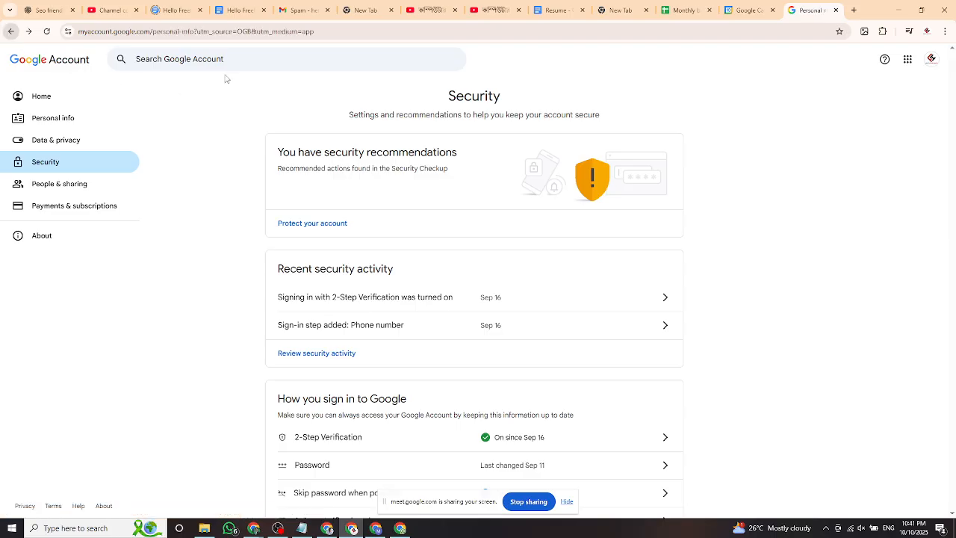
Open Google Drive from the Google apps grid in a new tab.
{"action": "left_click", "coordinate": [854, 9]}
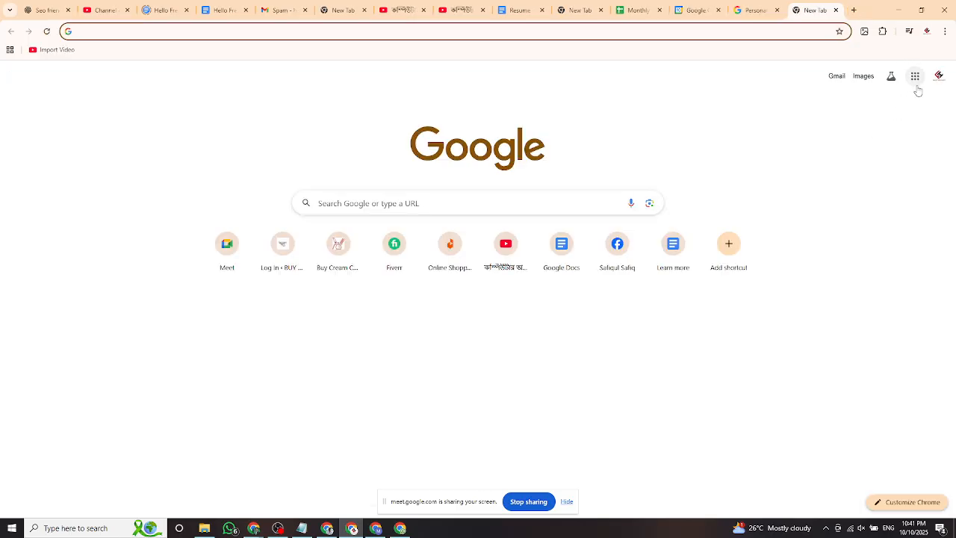
{"action": "left_click", "coordinate": [915, 78]}
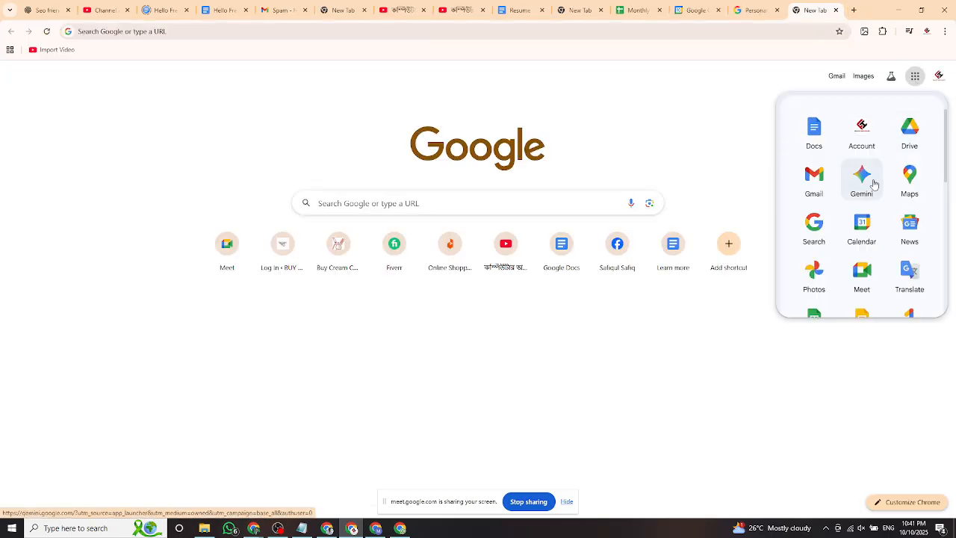
{"action": "scroll", "coordinate": [872, 187], "scroll_direction": "down", "scroll_amount": 1}
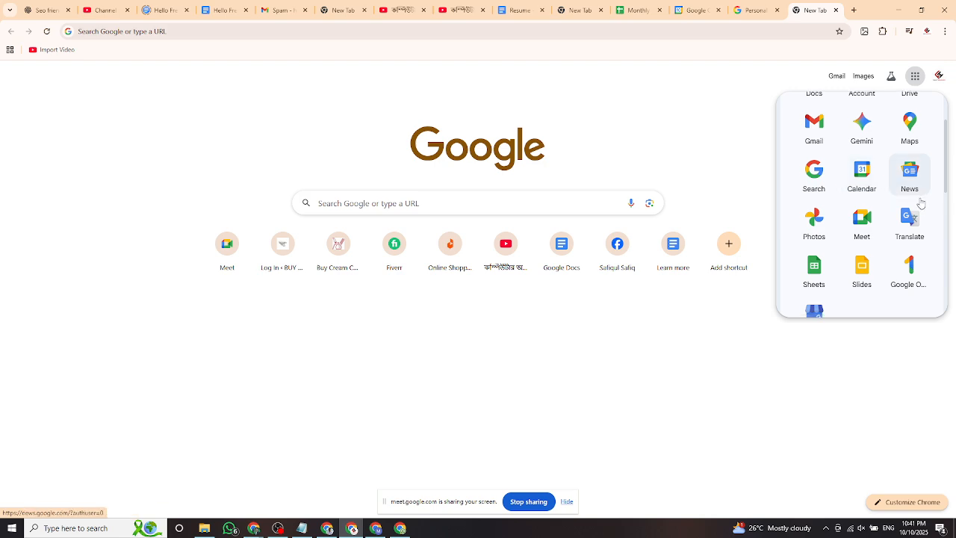
{"action": "scroll", "coordinate": [902, 198], "scroll_direction": "down", "scroll_amount": 1}
{"action": "scroll", "coordinate": [898, 196], "scroll_direction": "down", "scroll_amount": 2}
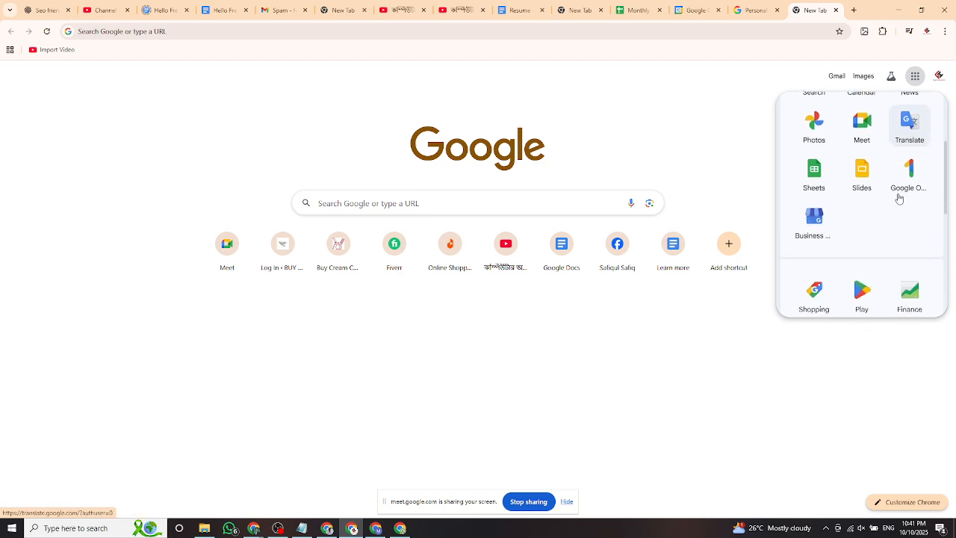
{"action": "scroll", "coordinate": [904, 183], "scroll_direction": "up", "scroll_amount": 4}
{"action": "left_click", "coordinate": [919, 134]}
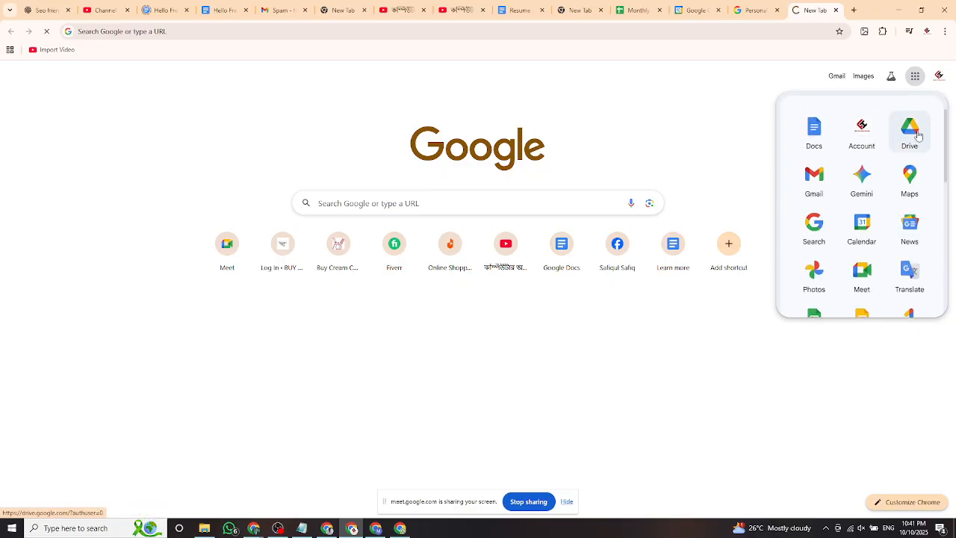
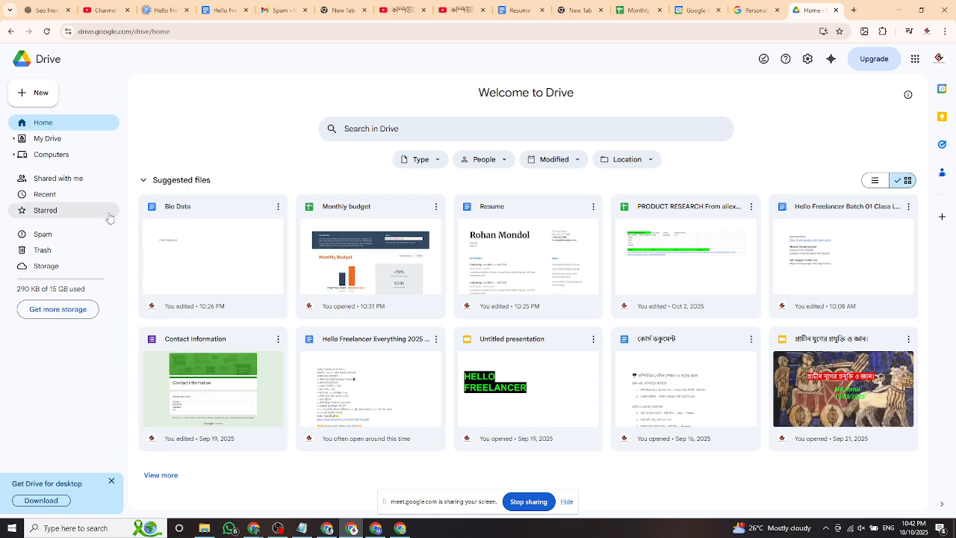
Upload the WhatsApp image from the computer's Downloads folder into My Drive as a single file.
{"action": "left_click", "coordinate": [59, 142]}
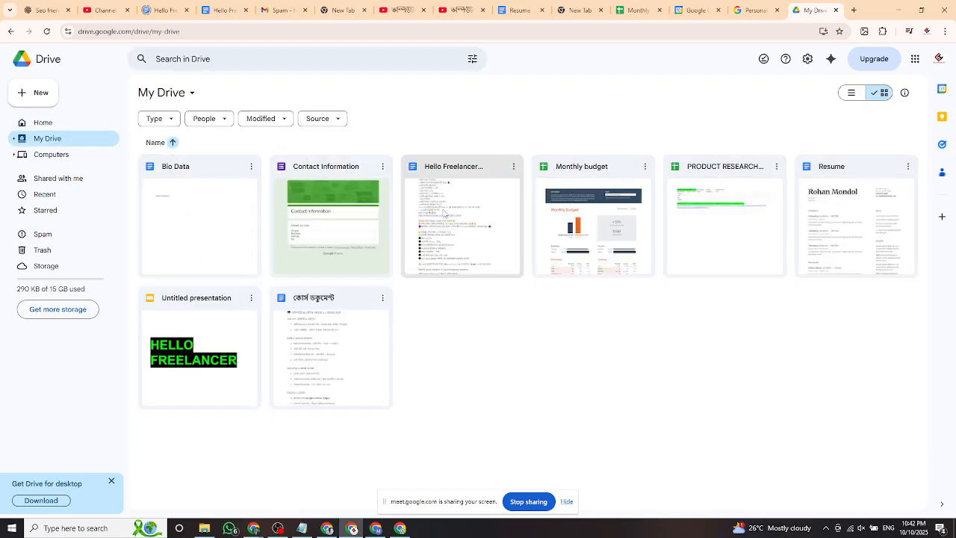
{"action": "left_click", "coordinate": [40, 93]}
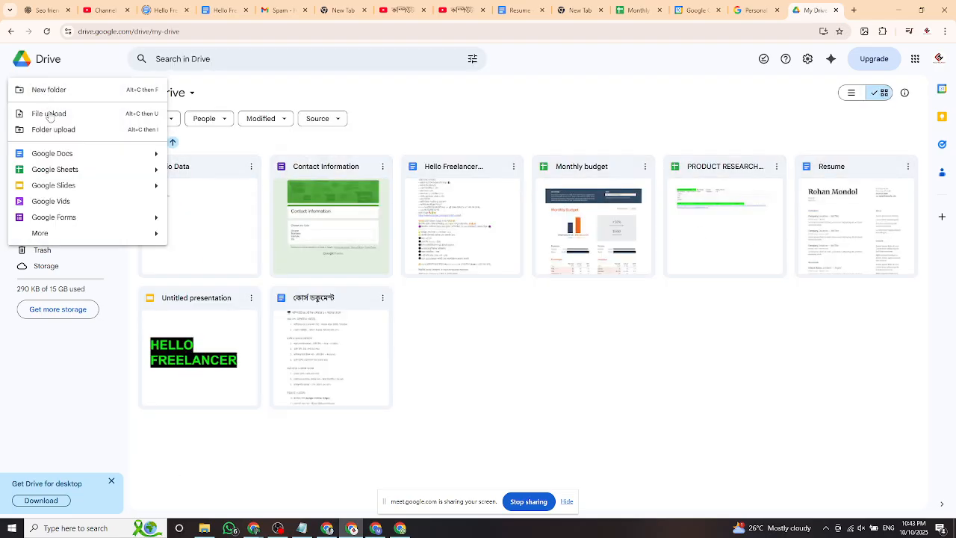
{"action": "left_click", "coordinate": [57, 114]}
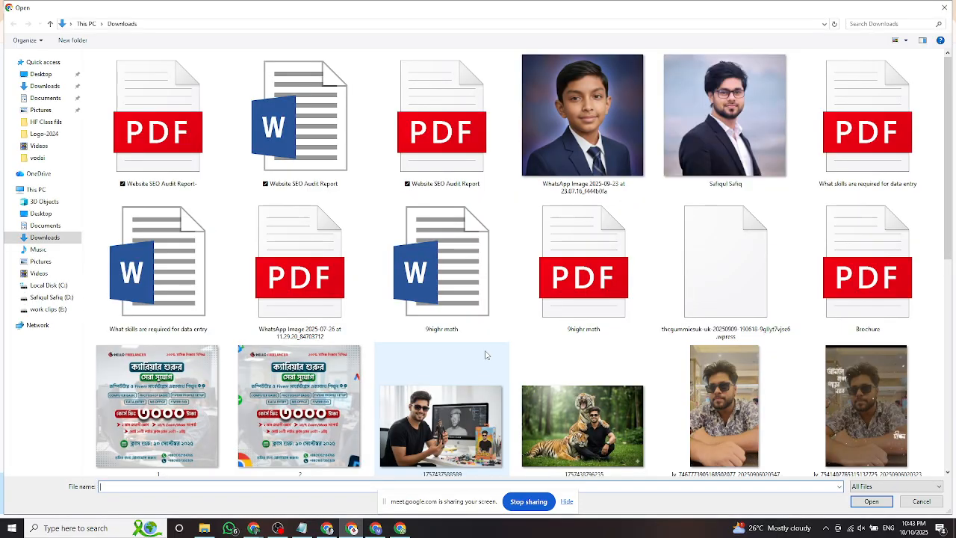
{"action": "left_click", "coordinate": [618, 112]}
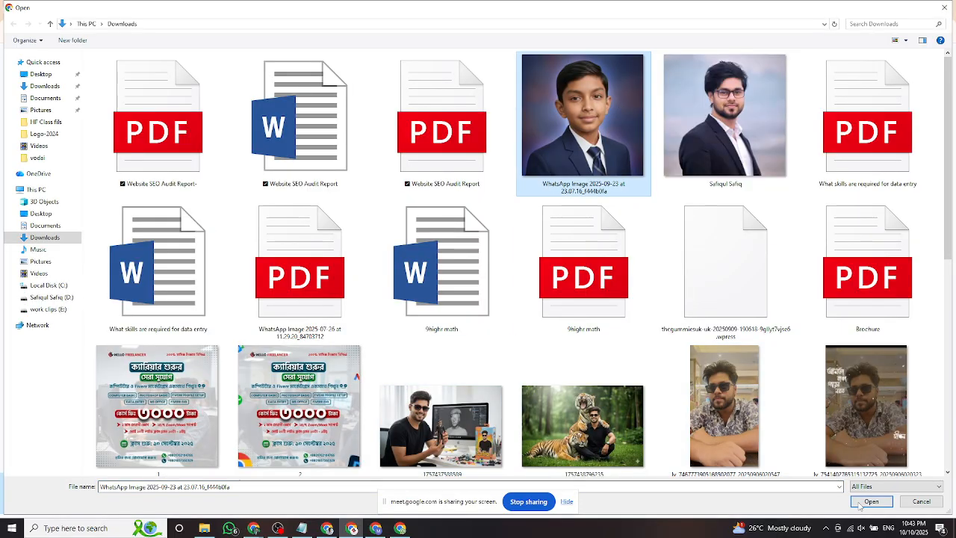
{"action": "left_click", "coordinate": [871, 501]}
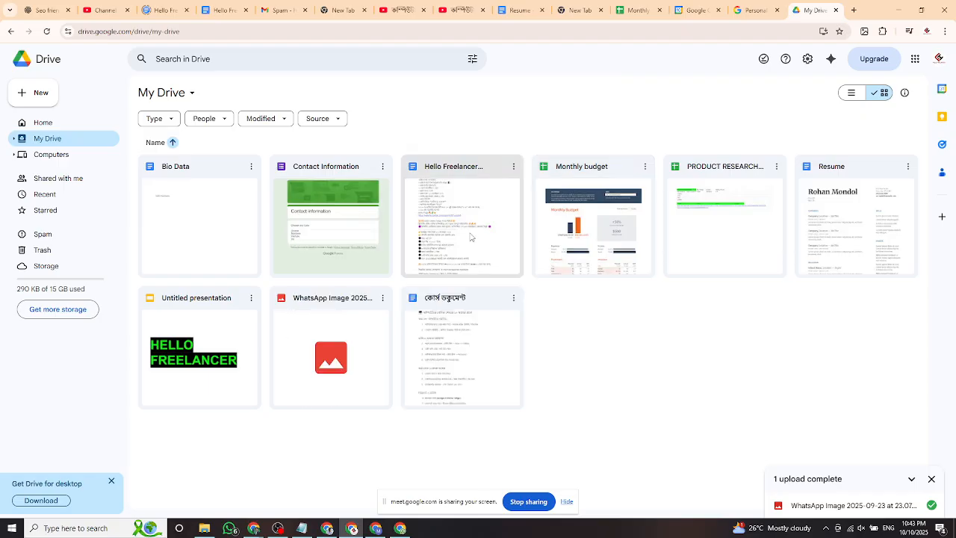
{"action": "right_click", "coordinate": [575, 395]}
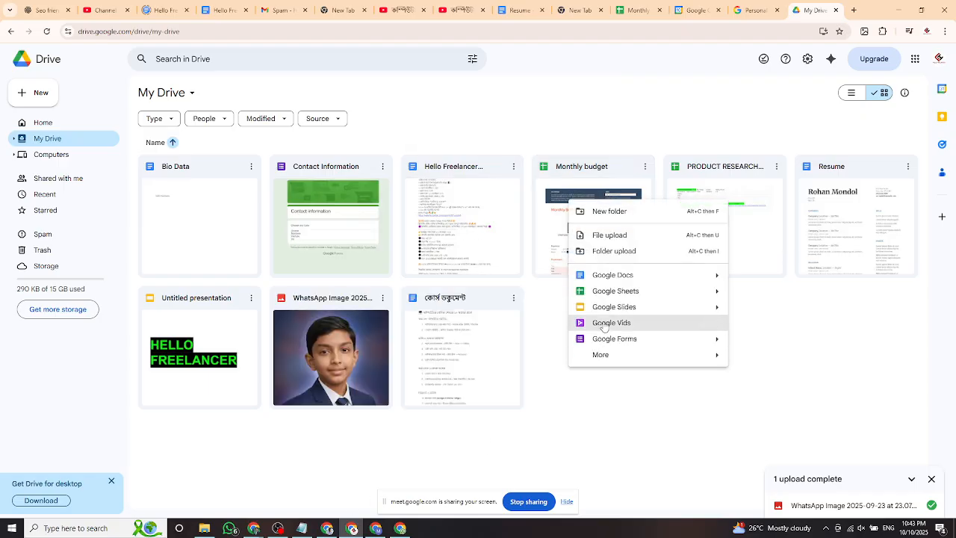
Delete the WhatsApp image from Downloads in File Explorer, then open its Drive copy in preview.
{"action": "left_click", "coordinate": [596, 444]}
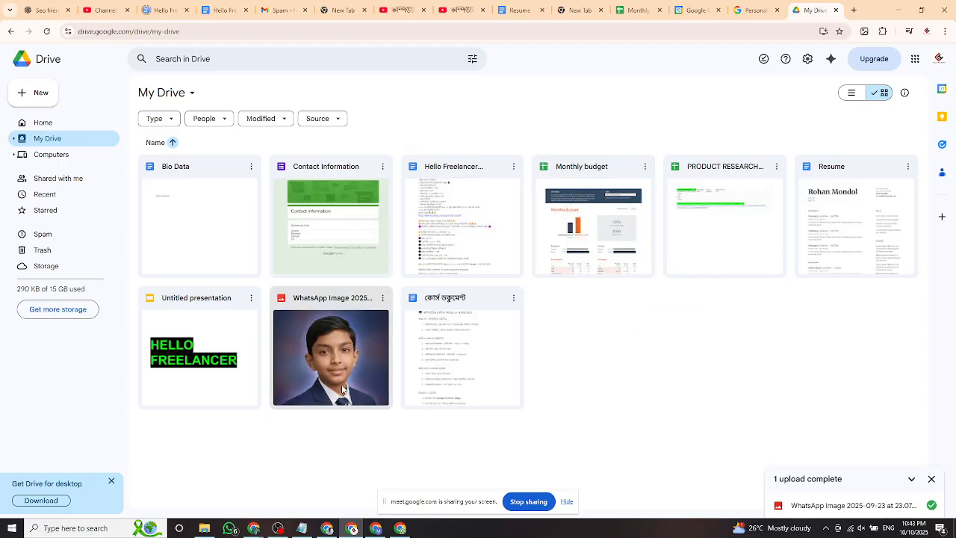
{"action": "left_click", "coordinate": [204, 528]}
{"action": "left_click", "coordinate": [41, 124]}
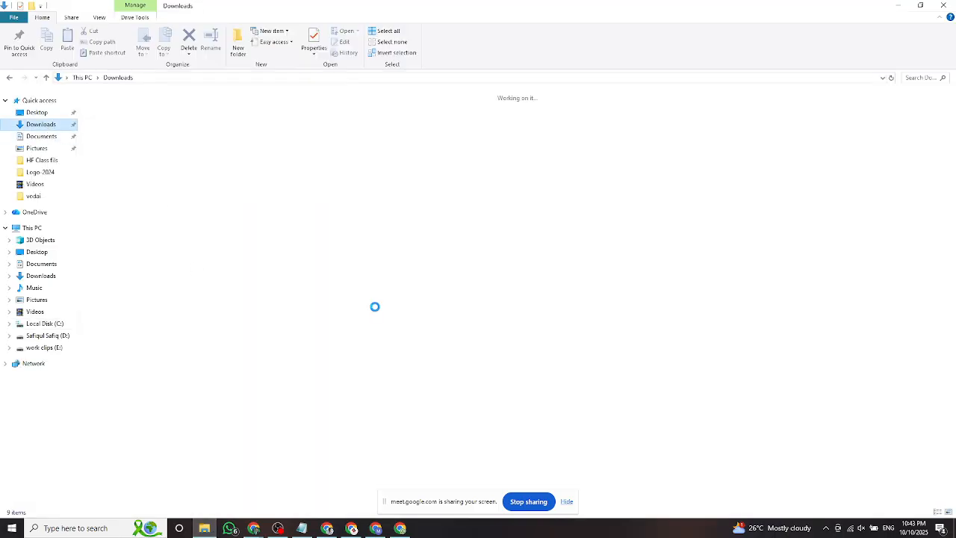
{"action": "left_click", "coordinate": [594, 174]}
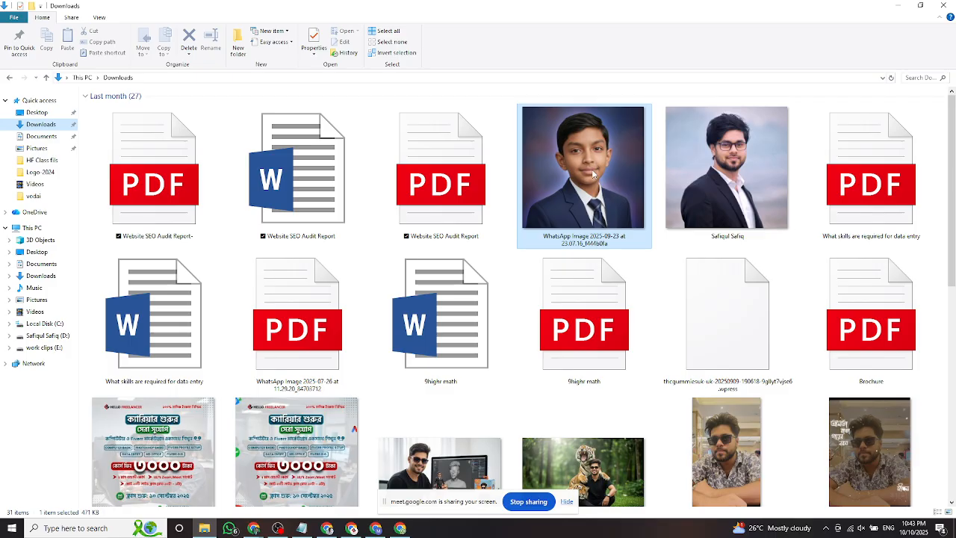
{"action": "key", "text": "Delete"}
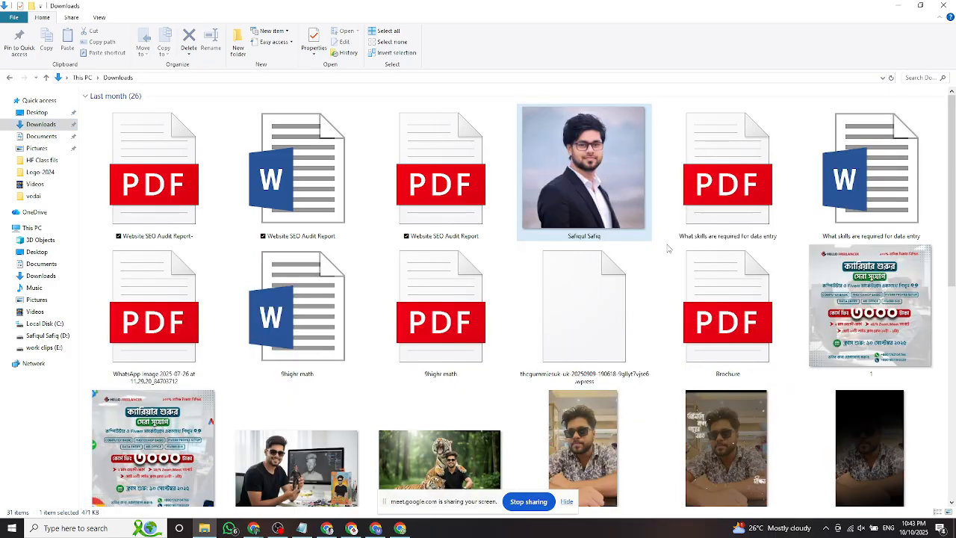
{"action": "key", "text": "alt+Tab"}
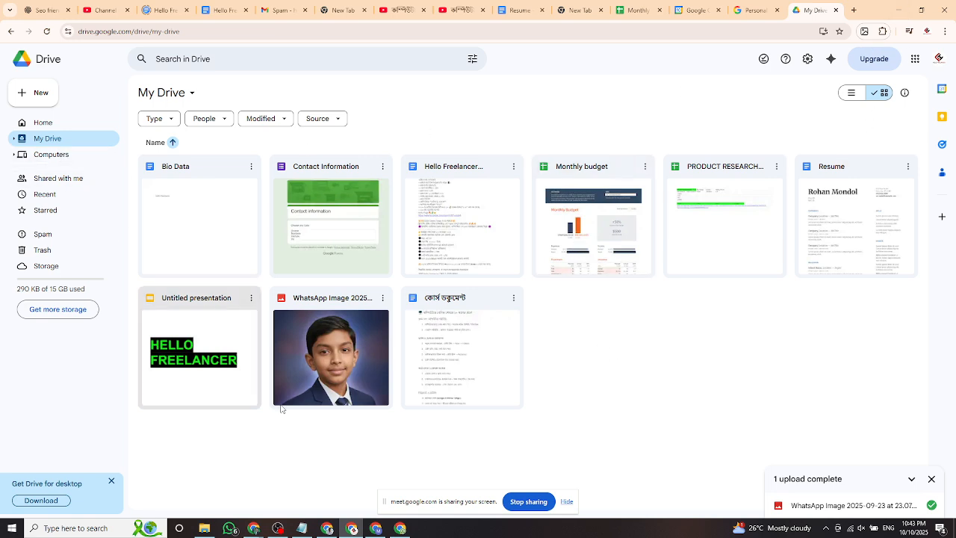
{"action": "double_click", "coordinate": [323, 339]}
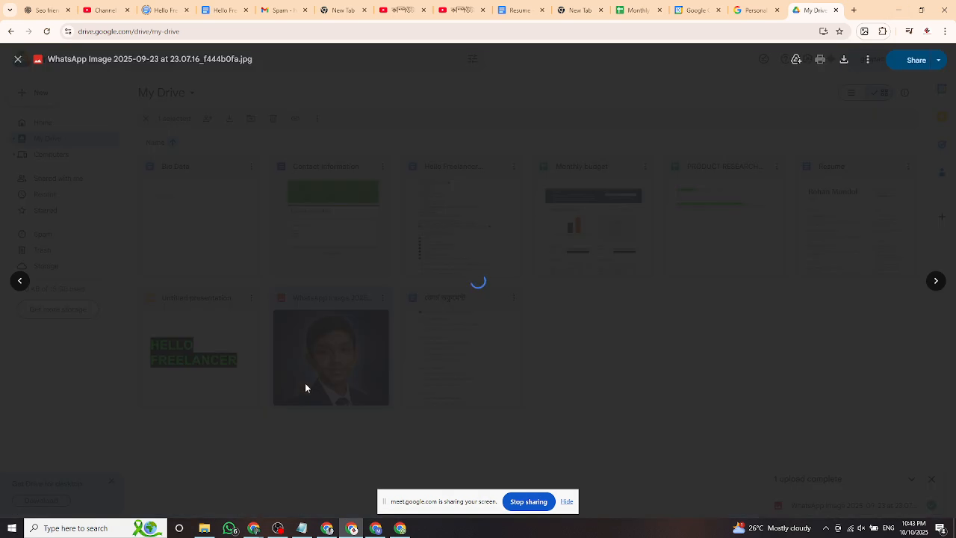
Download the WhatsApp image from the Drive preview, confirm it in Downloads, and close the preview.
{"action": "left_click", "coordinate": [845, 62]}
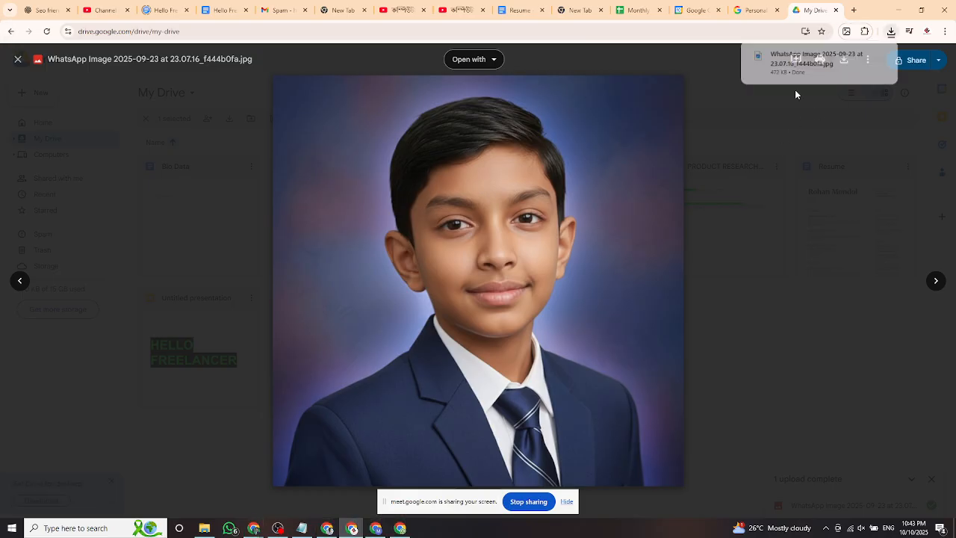
{"action": "left_click", "coordinate": [865, 56]}
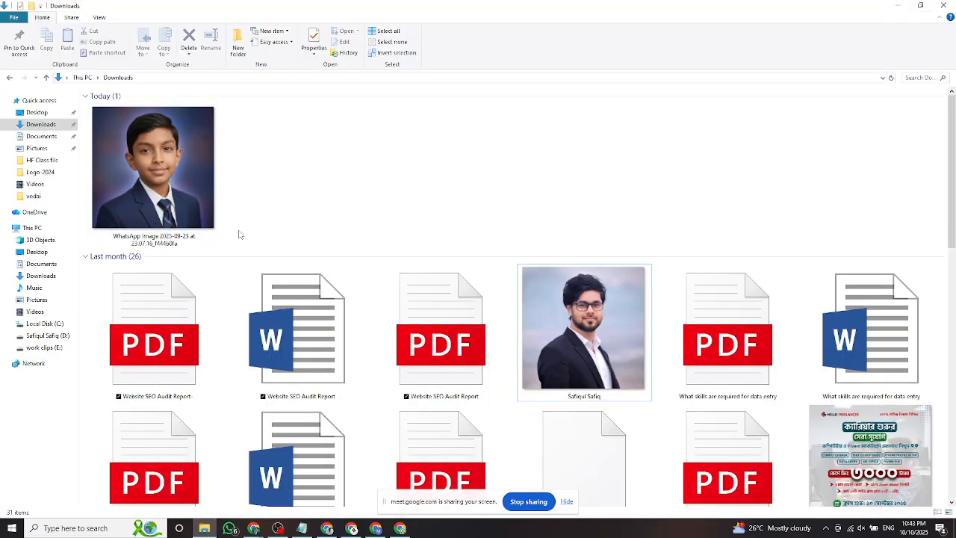
{"action": "right_click", "coordinate": [324, 163]}
{"action": "left_click", "coordinate": [348, 197]}
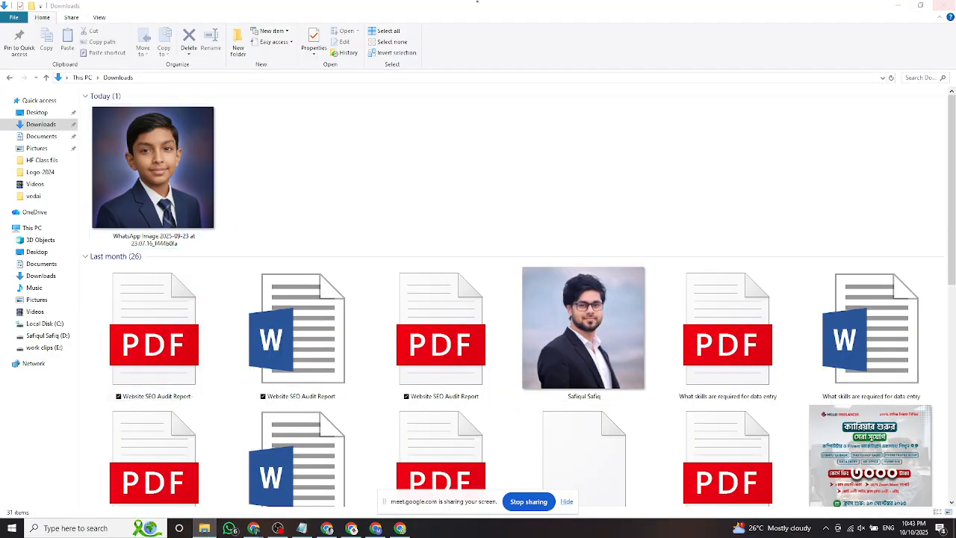
{"action": "left_click", "coordinate": [906, 13]}
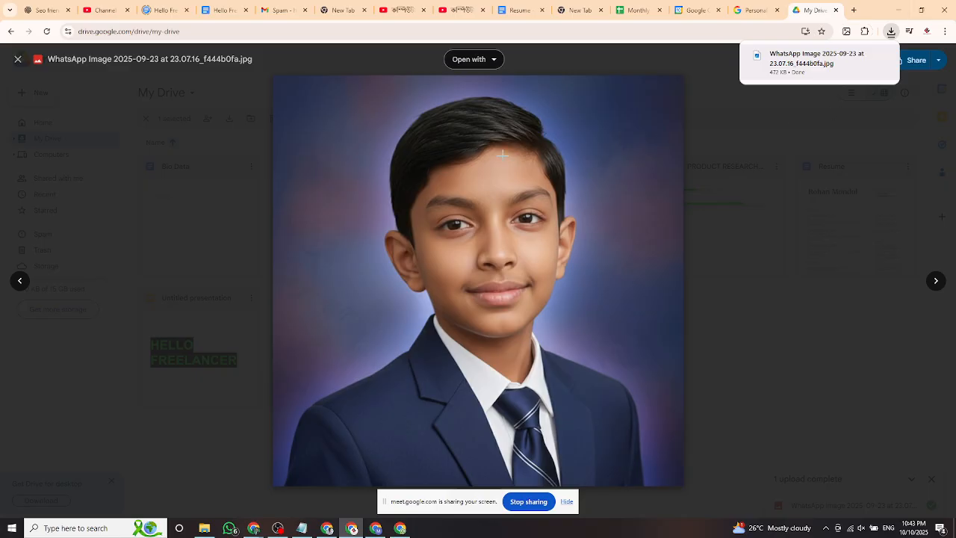
{"action": "left_click", "coordinate": [776, 212]}
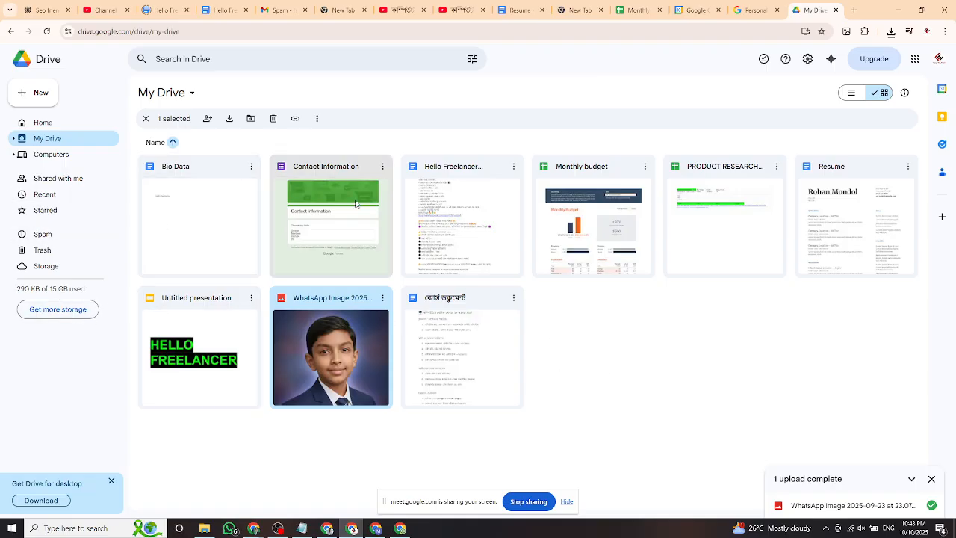
Launch Google Slides from the Google apps grid in a new Chrome tab.
{"action": "left_click", "coordinate": [854, 10]}
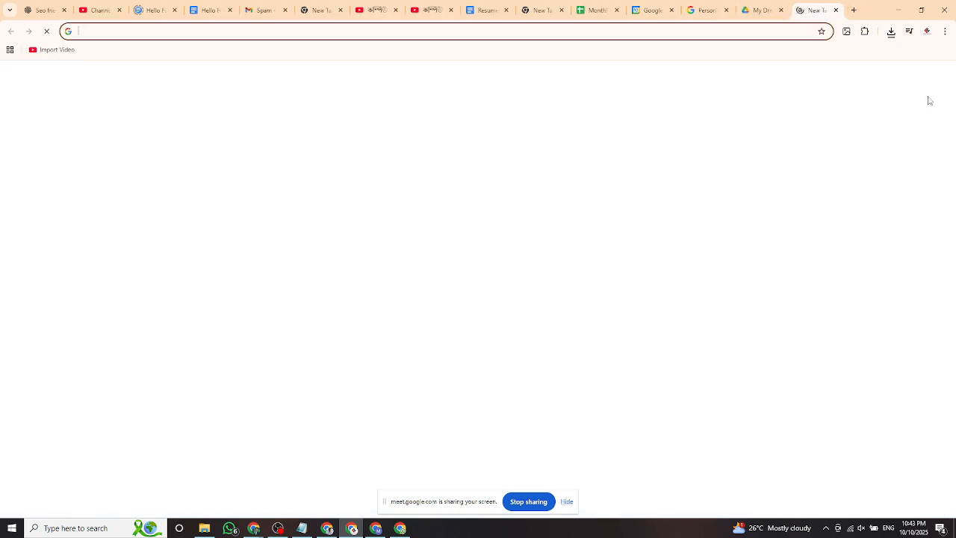
{"action": "left_click", "coordinate": [916, 78]}
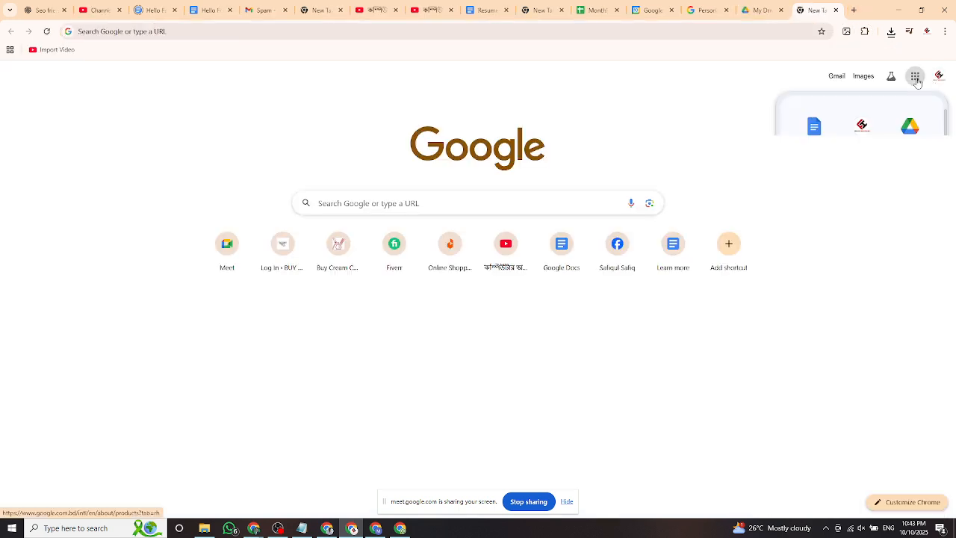
{"action": "scroll", "coordinate": [865, 233], "scroll_direction": "down", "scroll_amount": 2}
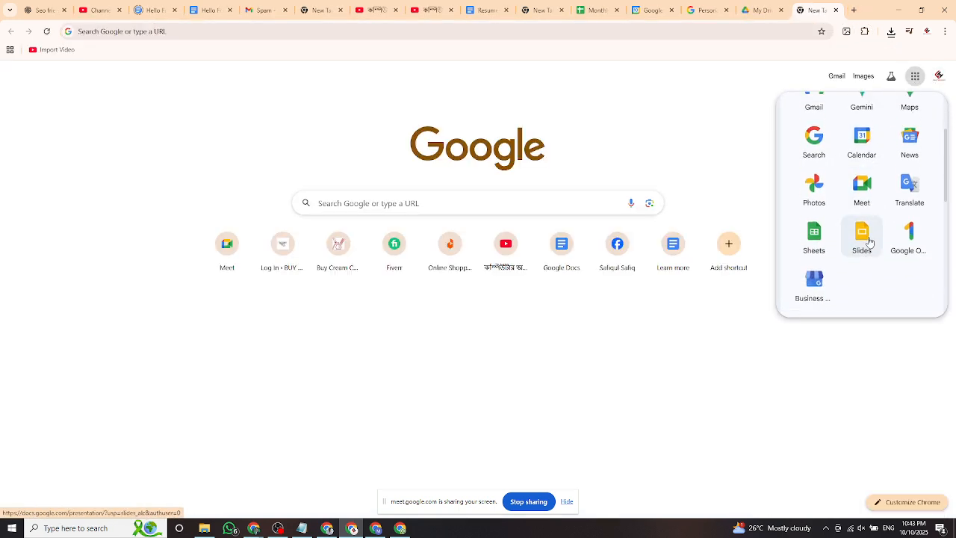
{"action": "scroll", "coordinate": [816, 224], "scroll_direction": "up", "scroll_amount": 1}
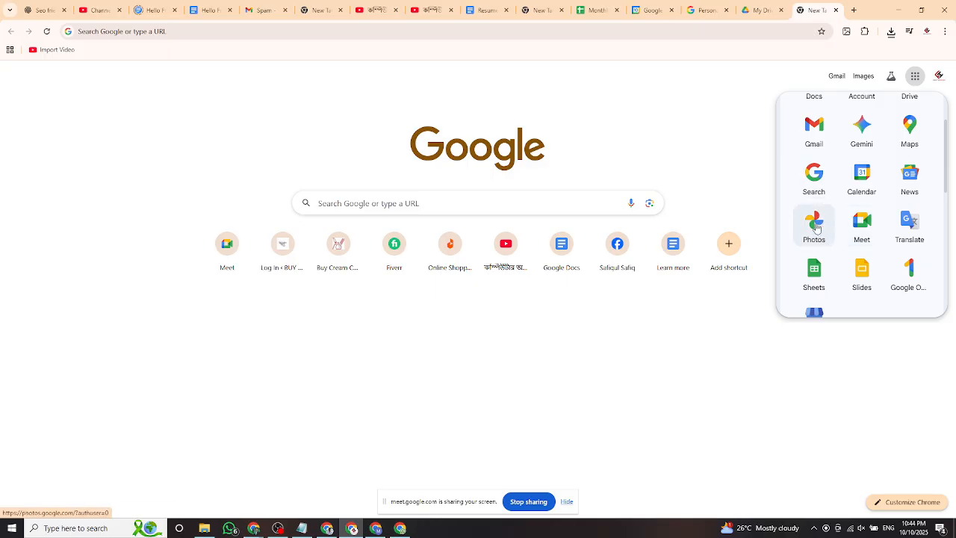
{"action": "scroll", "coordinate": [817, 228], "scroll_direction": "down", "scroll_amount": 2}
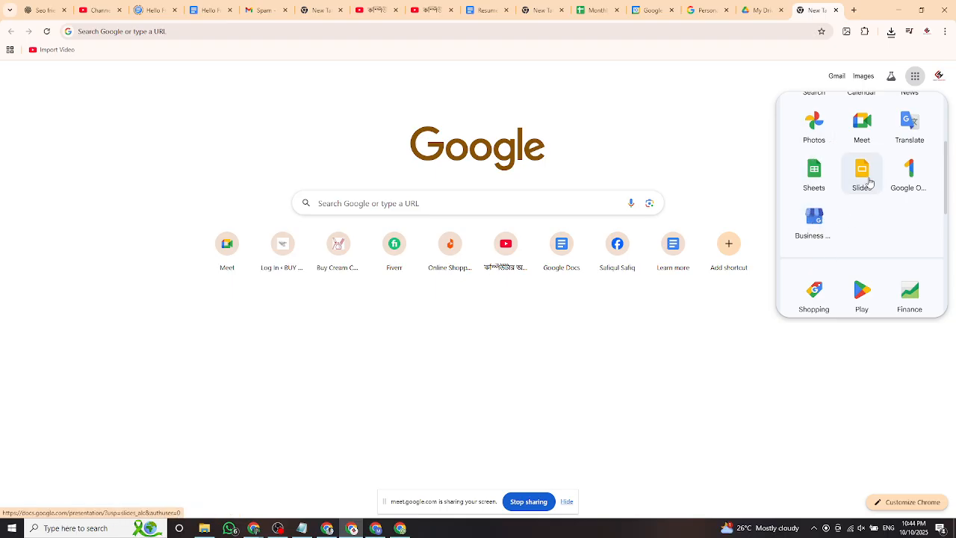
{"action": "left_click", "coordinate": [868, 181]}
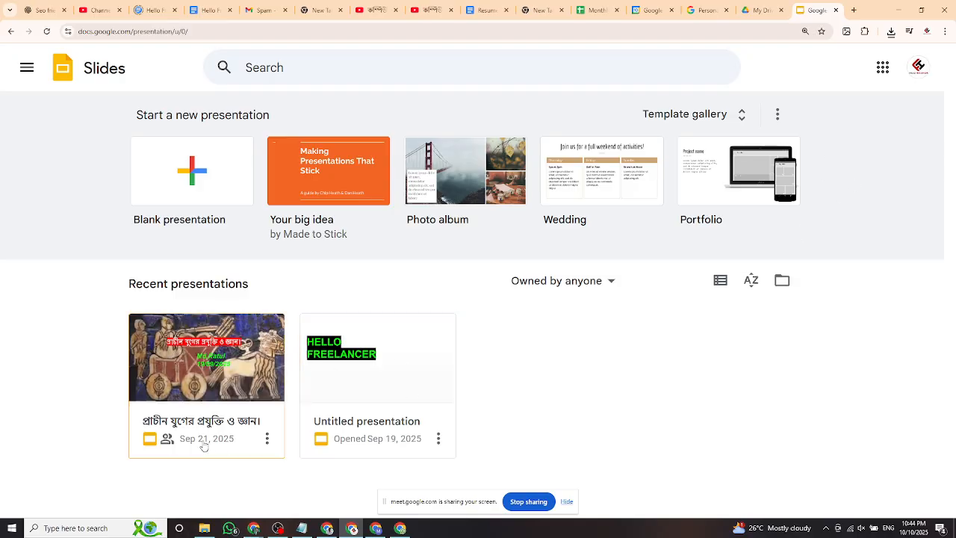
Open the Bengali ancient-technology presentation and step through slides 2 to 5.
{"action": "left_click", "coordinate": [205, 369]}
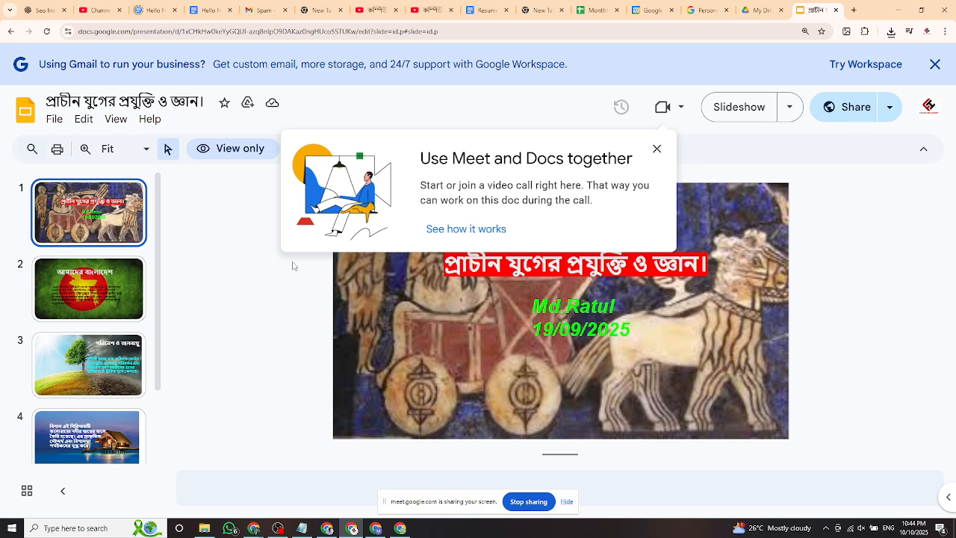
{"action": "left_click", "coordinate": [657, 149]}
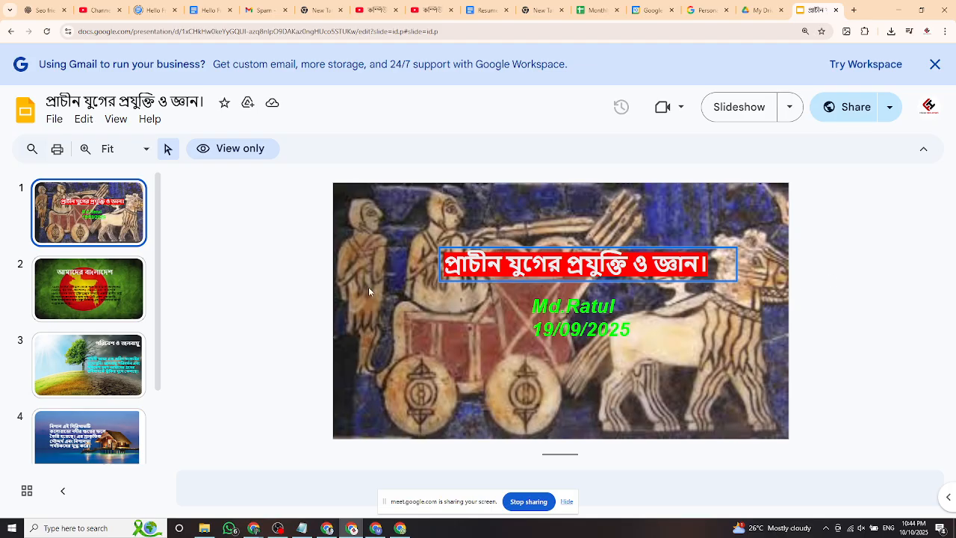
{"action": "key", "text": "Down"}
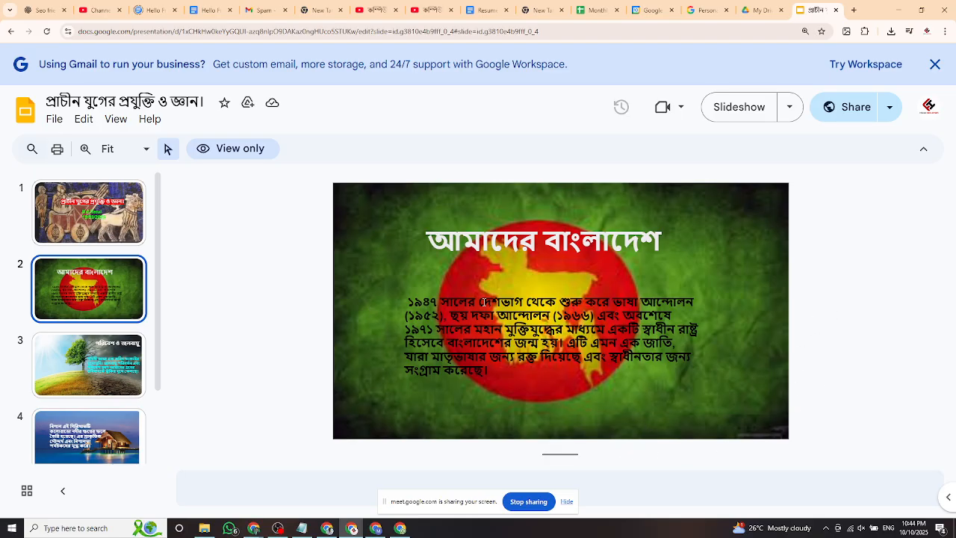
{"action": "left_click", "coordinate": [84, 350]}
{"action": "key", "text": "Down"}
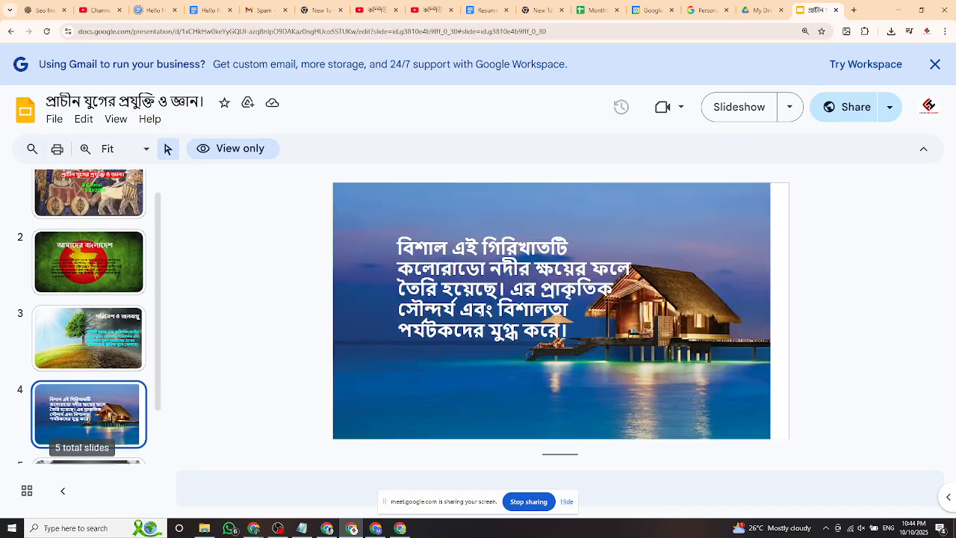
{"action": "key", "text": "Down"}
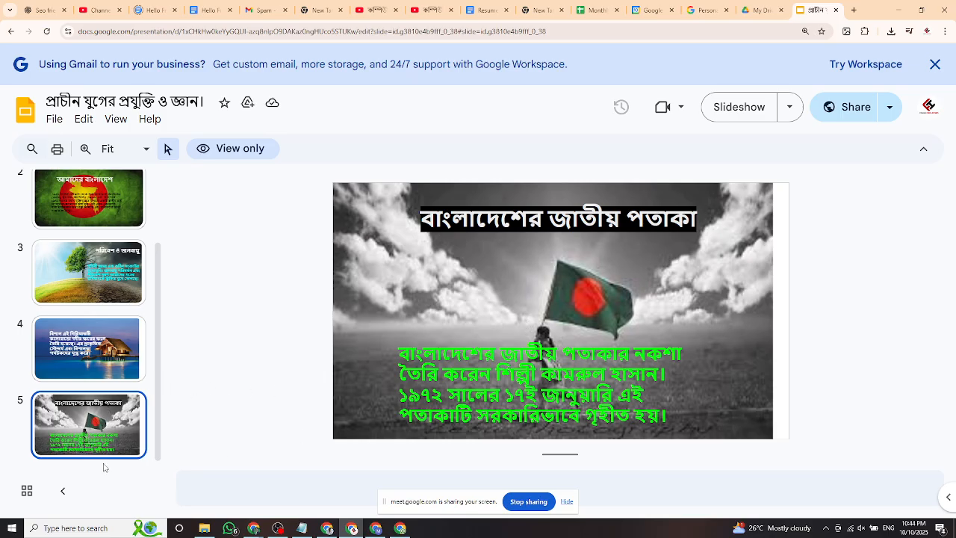
Flip back through slides 3, 2 and the title slide, then forward to slide 4 again.
{"action": "left_click", "coordinate": [66, 359]}
{"action": "scroll", "coordinate": [79, 372], "scroll_direction": "up", "scroll_amount": 2}
{"action": "left_click", "coordinate": [80, 368]}
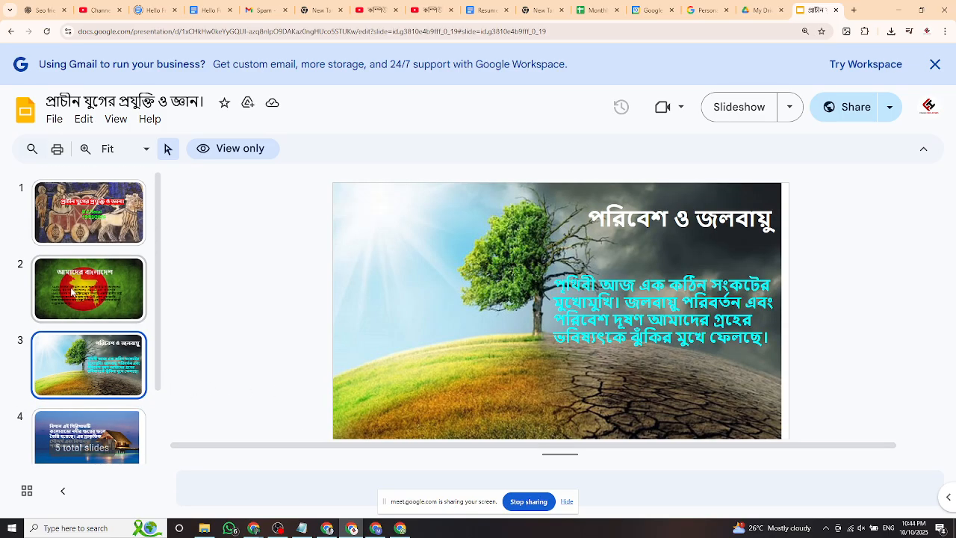
{"action": "left_click", "coordinate": [72, 292]}
{"action": "key", "text": "Up"}
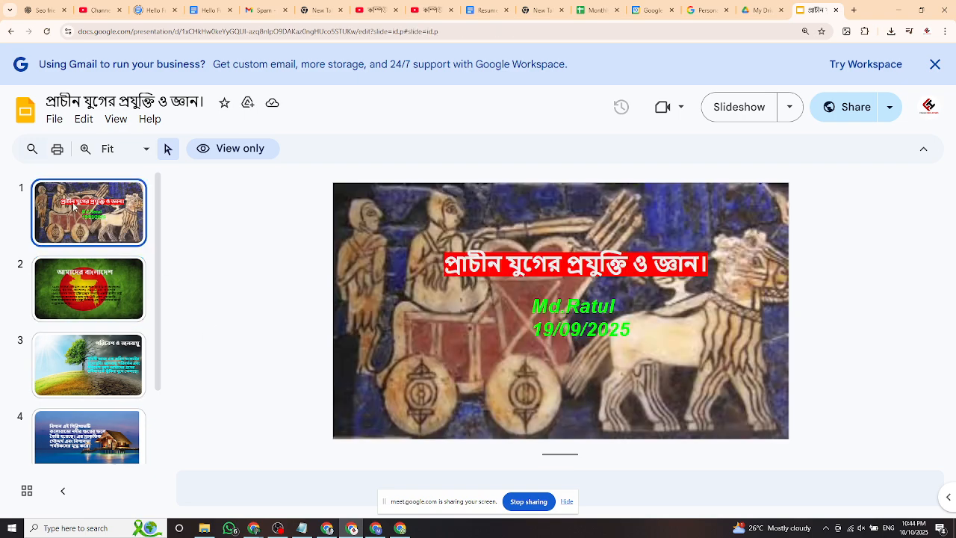
{"action": "left_click", "coordinate": [83, 282]}
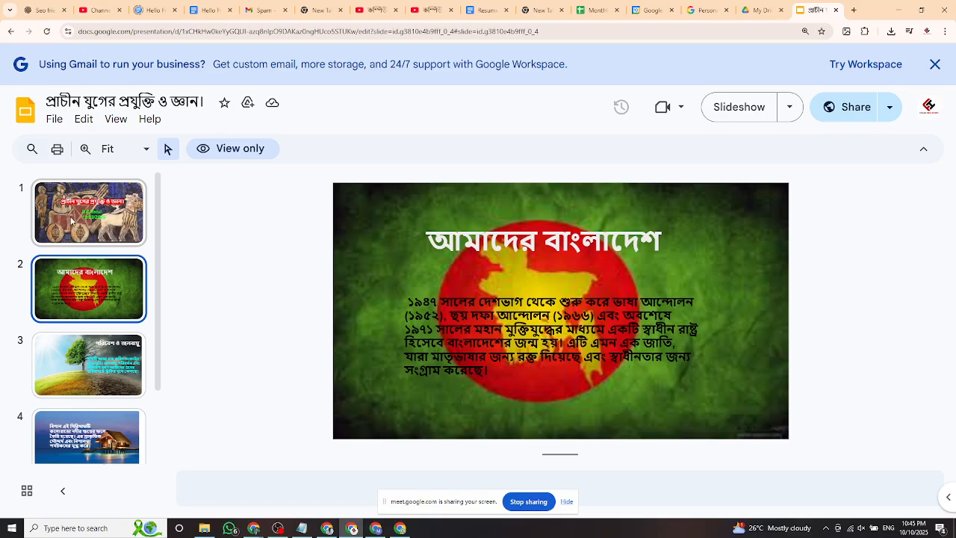
{"action": "left_click", "coordinate": [72, 223]}
{"action": "left_click", "coordinate": [101, 284]}
{"action": "left_click", "coordinate": [96, 213]}
{"action": "left_click", "coordinate": [100, 344]}
{"action": "key", "text": "Down"}
{"action": "key", "text": "Up"}
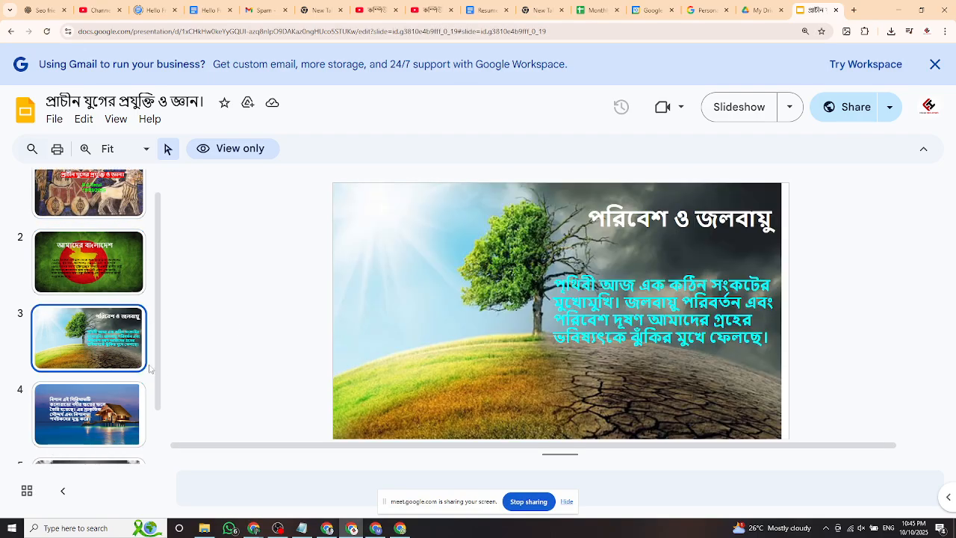
{"action": "key", "text": "Down"}
{"action": "key", "text": "Down"}
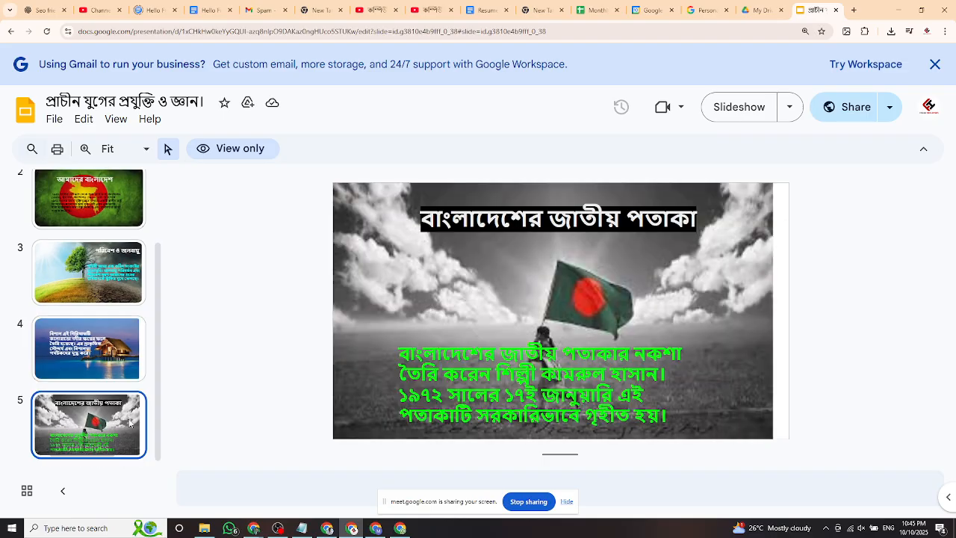
View the national flag slide 5, then cycle through slides 1 to 5 and back to slide 4.
{"action": "left_click", "coordinate": [131, 351]}
{"action": "key", "text": "Up"}
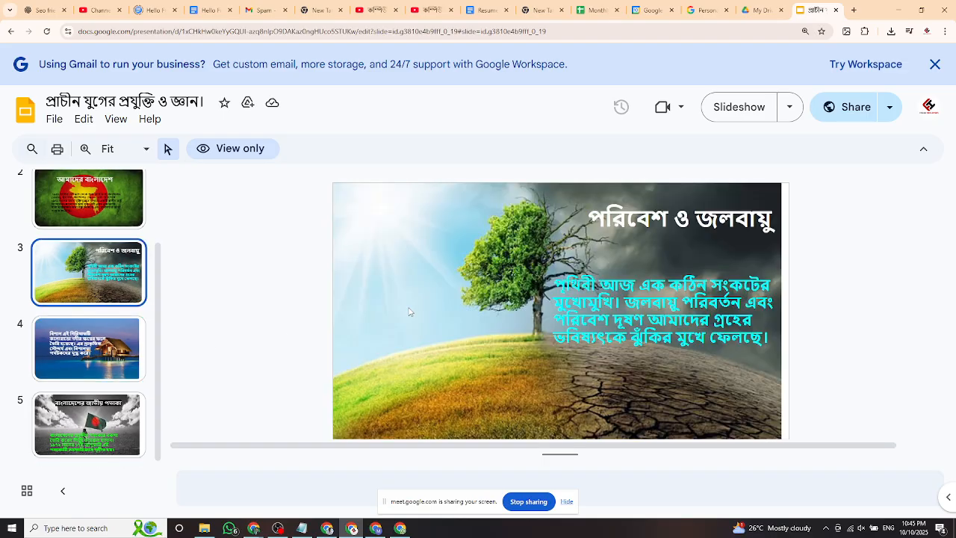
{"action": "scroll", "coordinate": [101, 284], "scroll_direction": "up", "scroll_amount": 2}
{"action": "left_click", "coordinate": [105, 286]}
{"action": "left_click", "coordinate": [110, 230]}
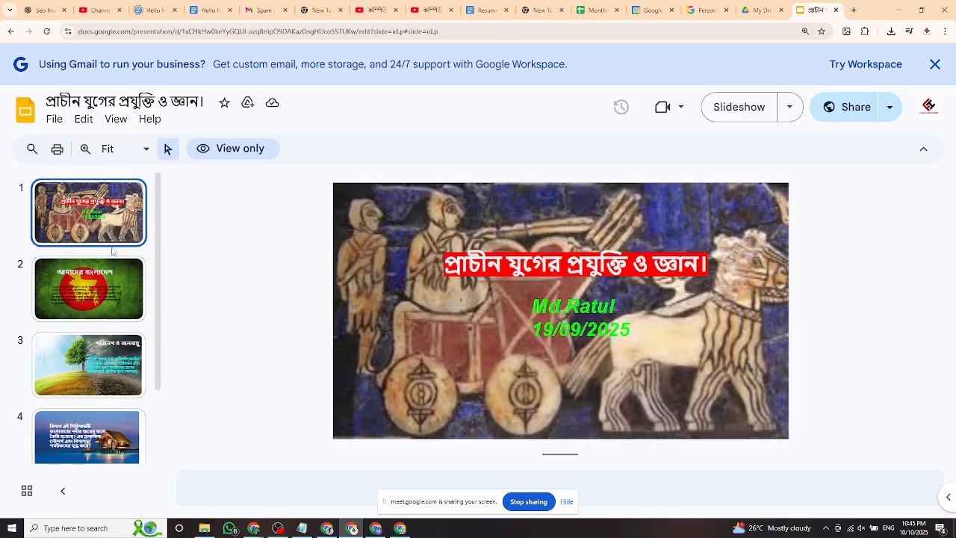
{"action": "left_click", "coordinate": [80, 291]}
{"action": "left_click", "coordinate": [93, 358]}
{"action": "scroll", "coordinate": [90, 351], "scroll_direction": "down", "scroll_amount": 2}
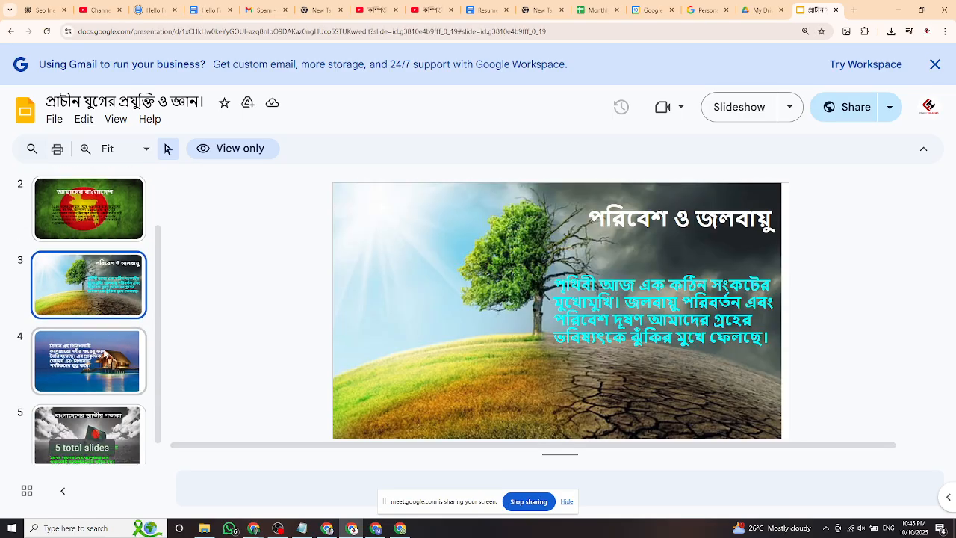
{"action": "left_click", "coordinate": [86, 351]}
{"action": "left_click", "coordinate": [90, 404]}
{"action": "scroll", "coordinate": [90, 313], "scroll_direction": "up", "scroll_amount": 3}
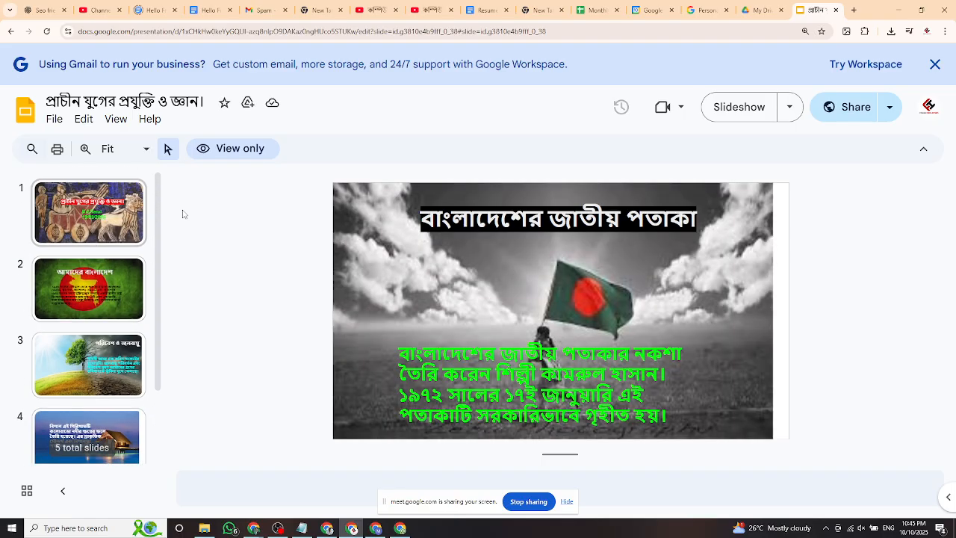
{"action": "key", "text": "Up"}
Open a new tab, then return to slide 4 and place the cursor in its Bengali paragraph.
{"action": "left_click", "coordinate": [854, 10]}
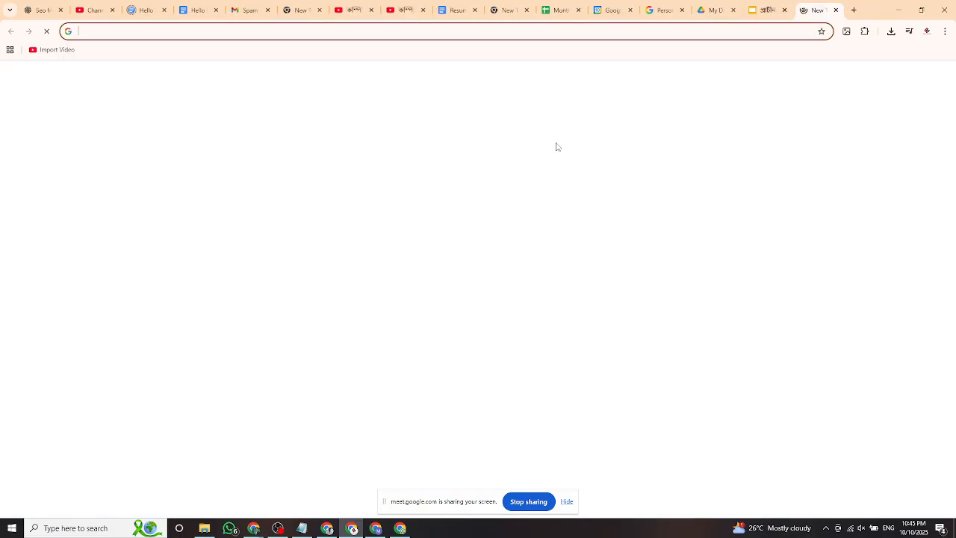
{"action": "left_click", "coordinate": [916, 76]}
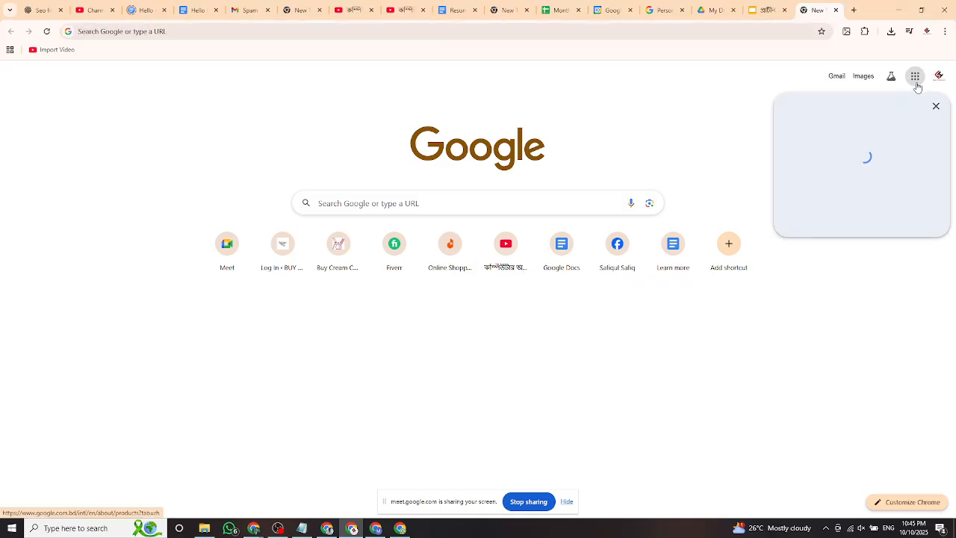
{"action": "scroll", "coordinate": [897, 172], "scroll_direction": "down", "scroll_amount": 2}
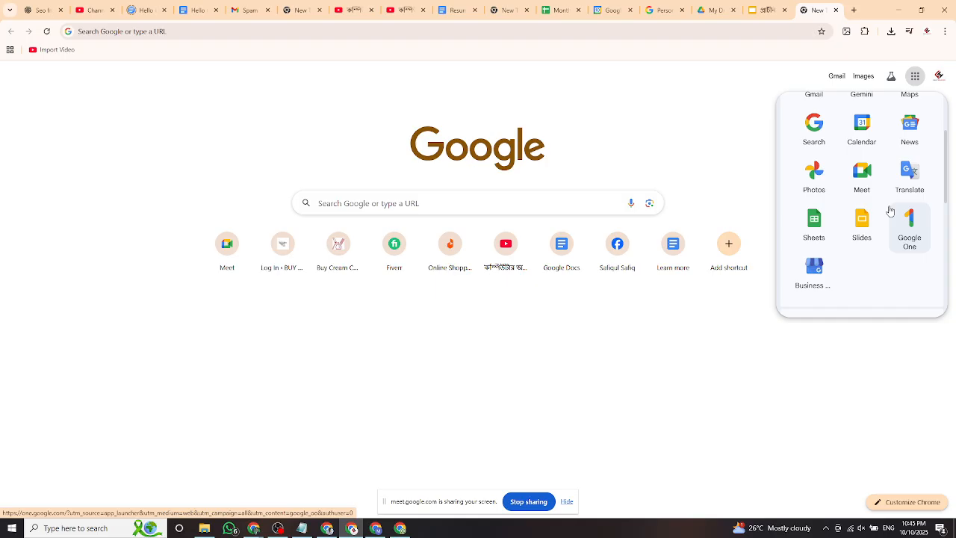
{"action": "left_click", "coordinate": [762, 12]}
{"action": "left_click", "coordinate": [530, 212]}
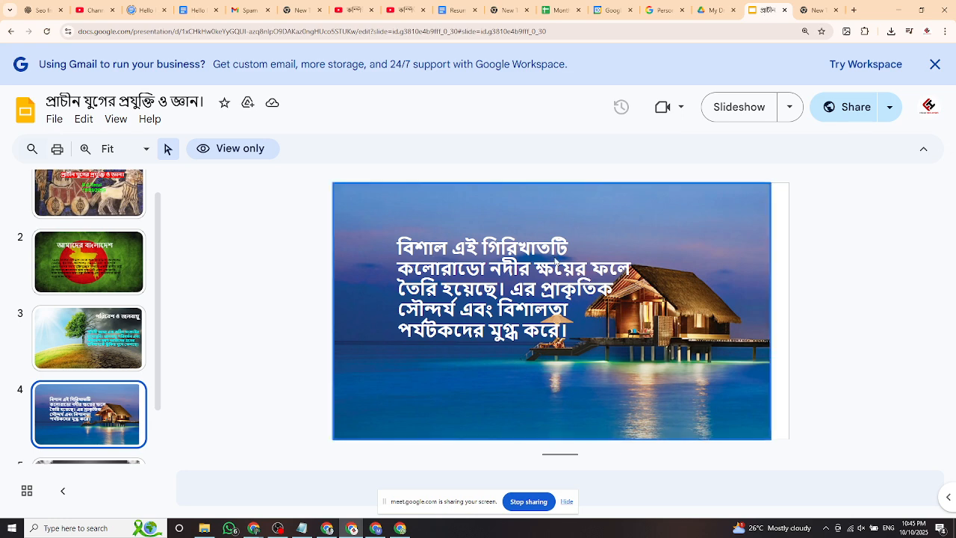
{"action": "left_click", "coordinate": [497, 282]}
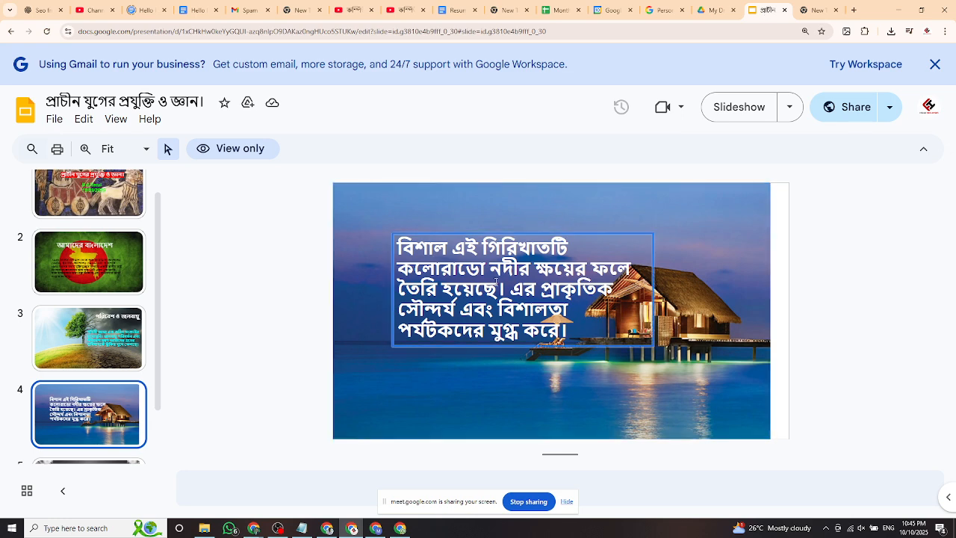
{"action": "double_click", "coordinate": [648, 339]}
{"action": "left_click", "coordinate": [446, 254]}
{"action": "left_click", "coordinate": [508, 285]}
Launch Google Meet from the Google apps grid in the new tab.
{"action": "left_click", "coordinate": [818, 10]}
{"action": "left_click", "coordinate": [915, 76]}
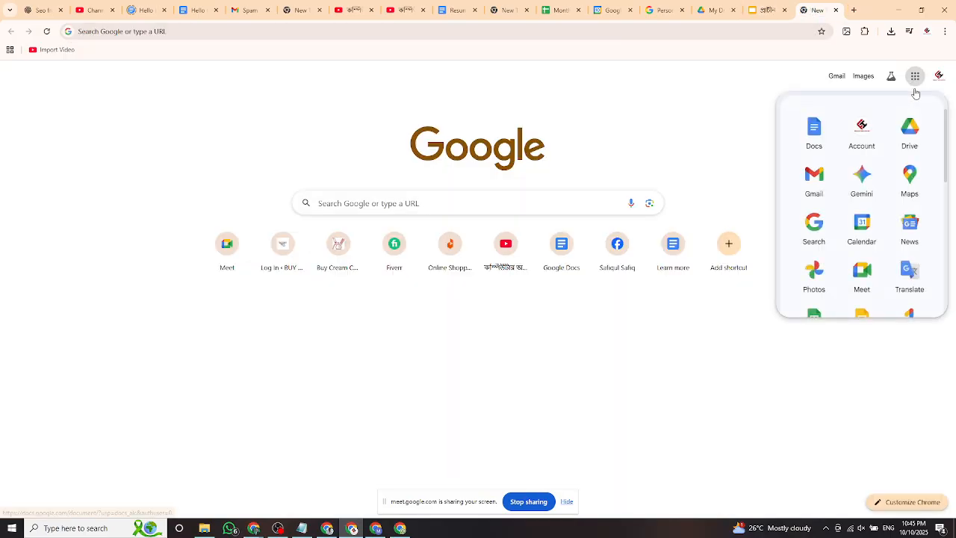
{"action": "scroll", "coordinate": [886, 249], "scroll_direction": "down", "scroll_amount": 3}
{"action": "left_click", "coordinate": [859, 191]}
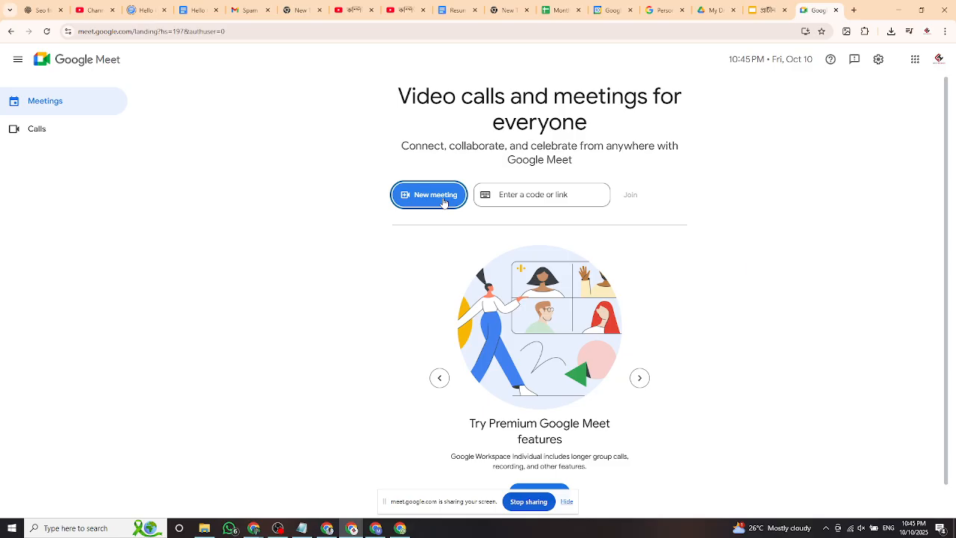
Focus the meeting code field and scroll the Meet start page, then switch to the other Chrome window.
{"action": "left_click", "coordinate": [530, 201]}
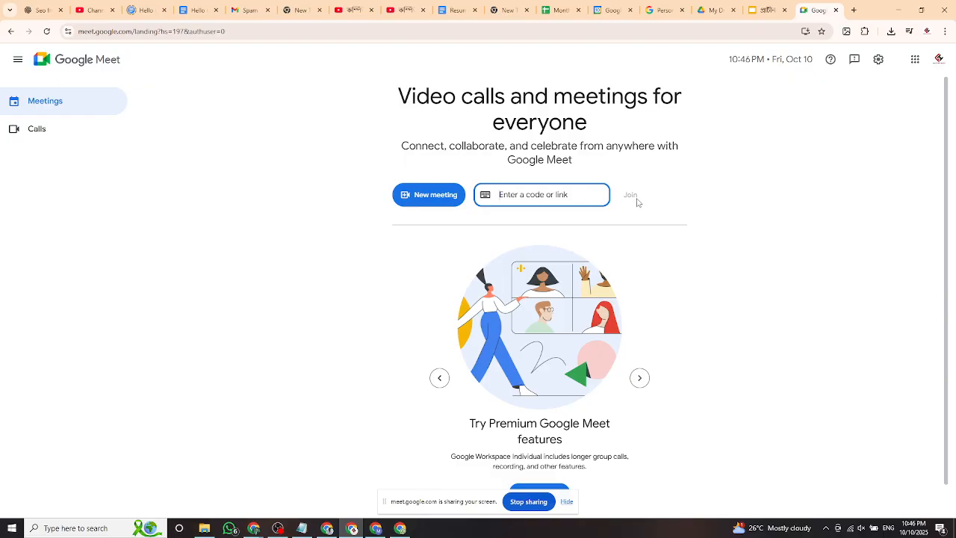
{"action": "scroll", "coordinate": [616, 222], "scroll_direction": "down", "scroll_amount": 1}
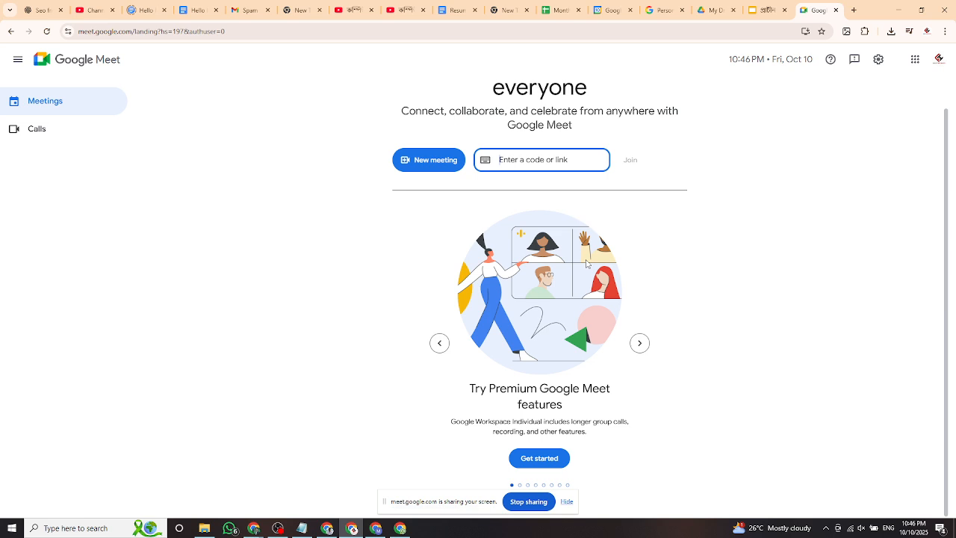
{"action": "scroll", "coordinate": [586, 263], "scroll_direction": "up", "scroll_amount": 1}
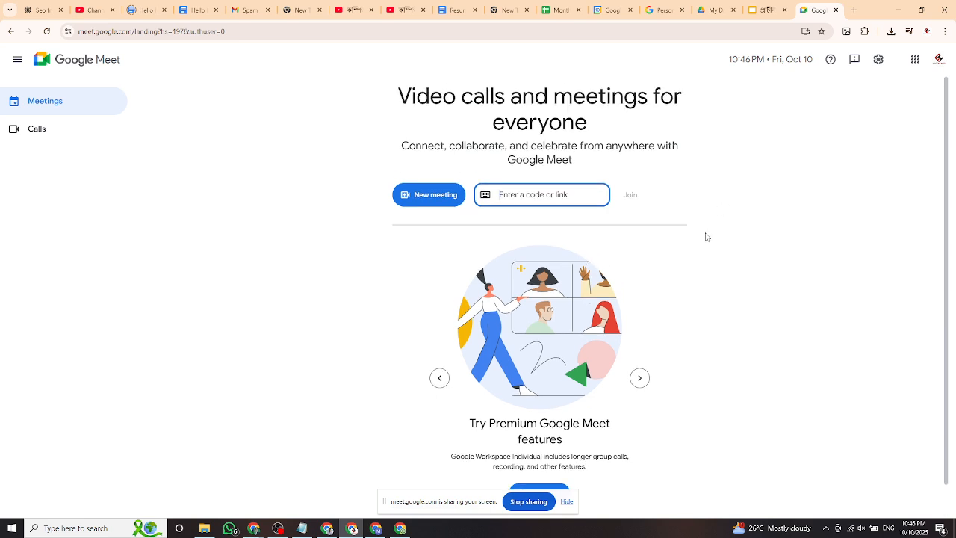
{"action": "mouse_move", "coordinate": [254, 532]}
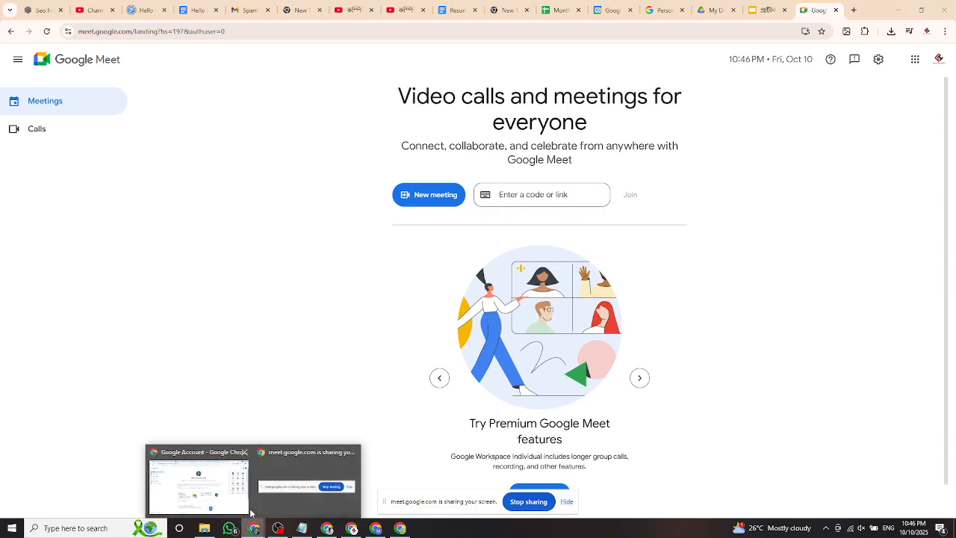
{"action": "left_click", "coordinate": [211, 487]}
Send a two-line chat message, 'Hello' and 'Ami aita boje nai', in the ongoing call.
{"action": "left_click", "coordinate": [446, 12]}
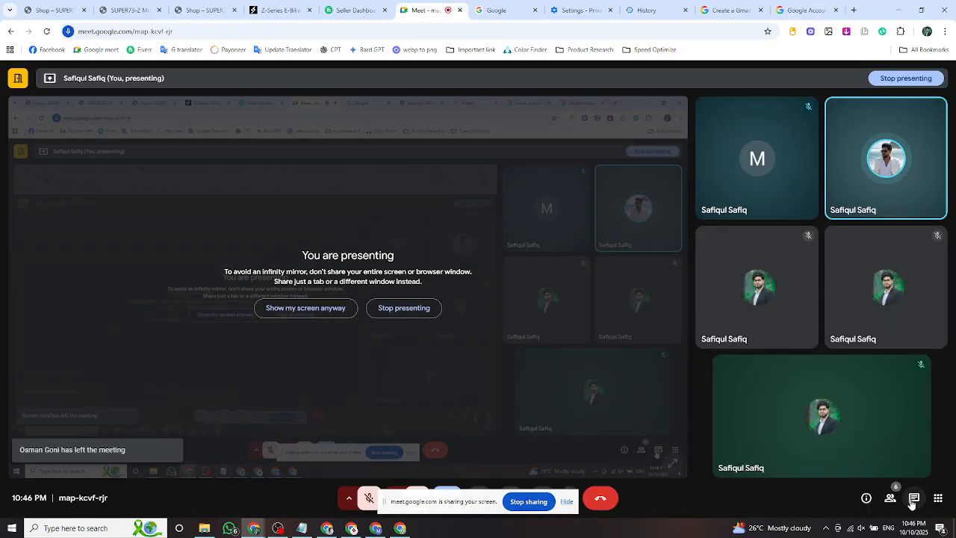
{"action": "left_click", "coordinate": [912, 501]}
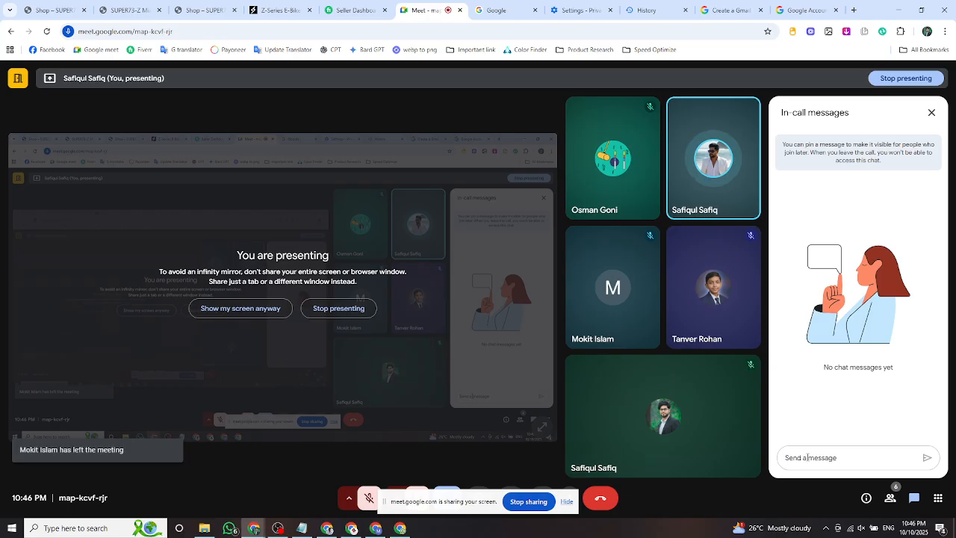
{"action": "type", "text": "Hello"}
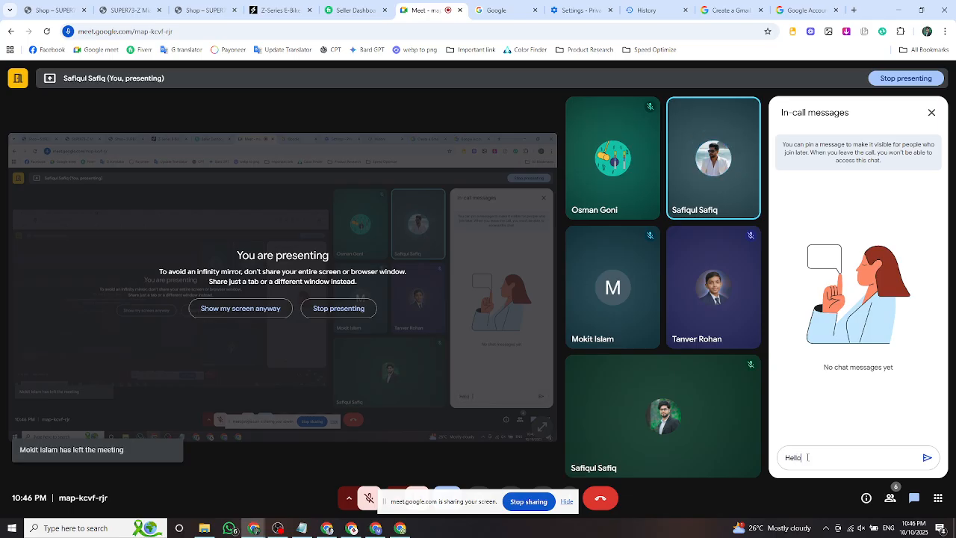
{"action": "key", "text": "Return"}
{"action": "type", "text": "Ami aita"}
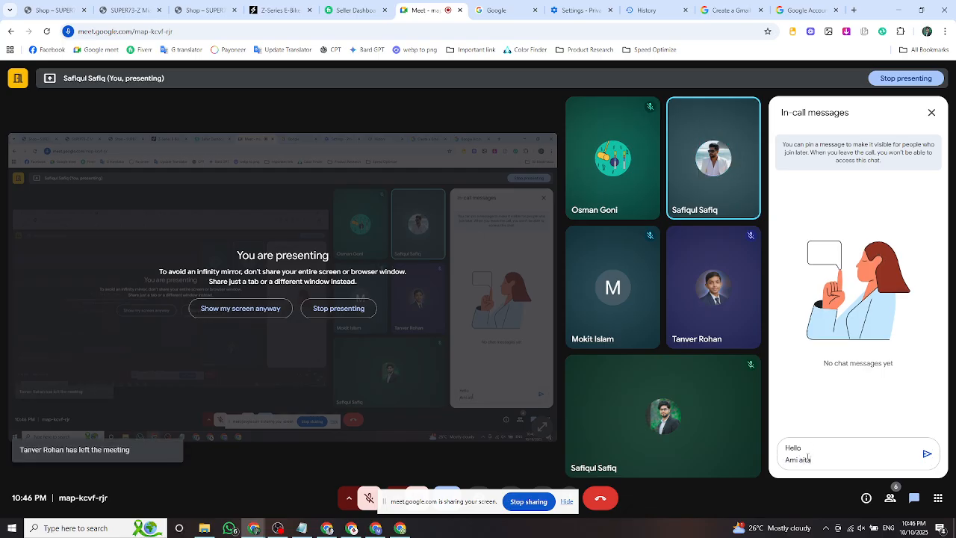
{"action": "type", "text": " boje nai"}
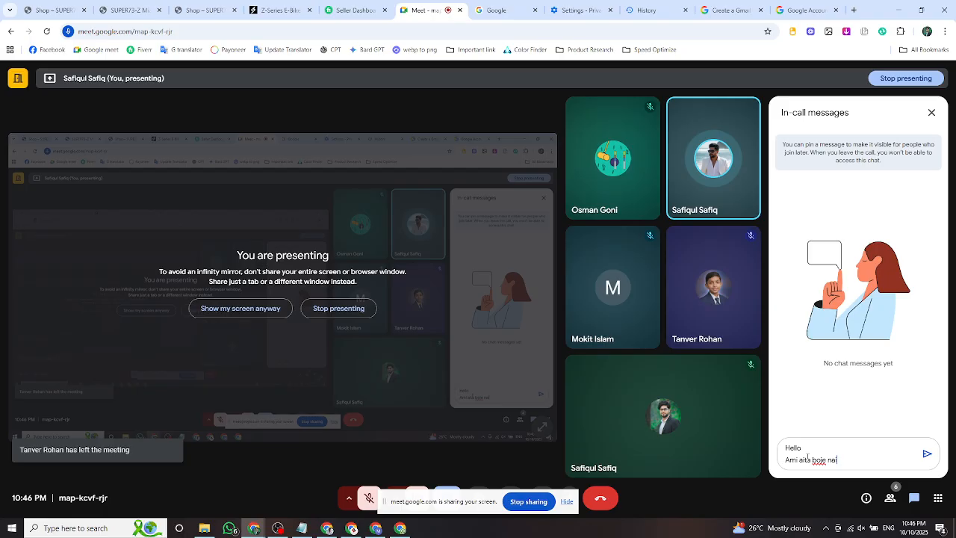
{"action": "key", "text": "Return"}
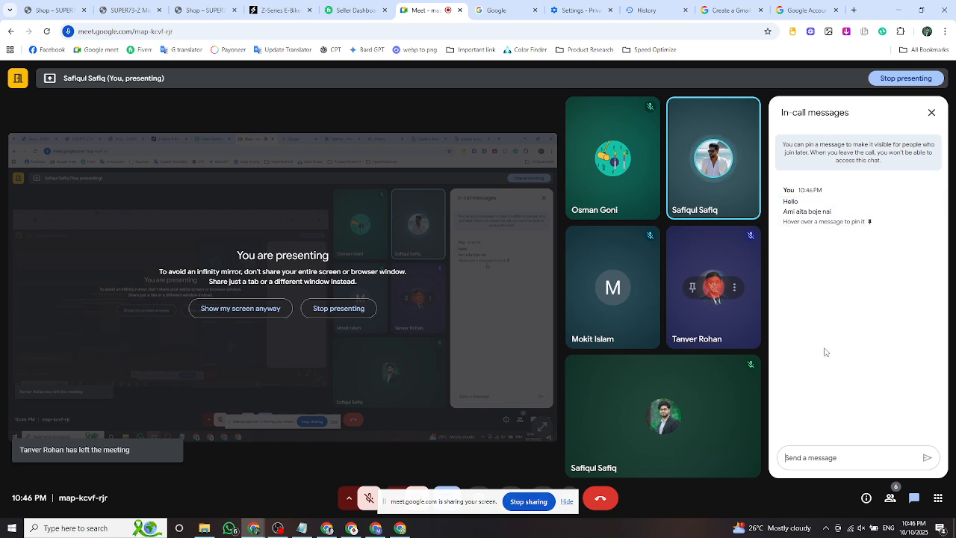
Toggle the microphone on and off twice, leaving it muted, then turn the camera on.
{"action": "left_click", "coordinate": [566, 502]}
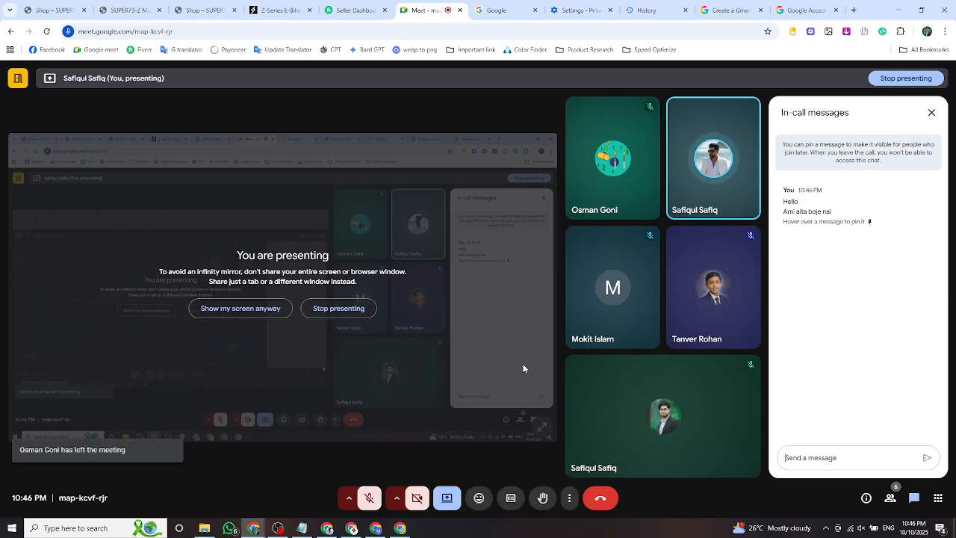
{"action": "left_click", "coordinate": [370, 499]}
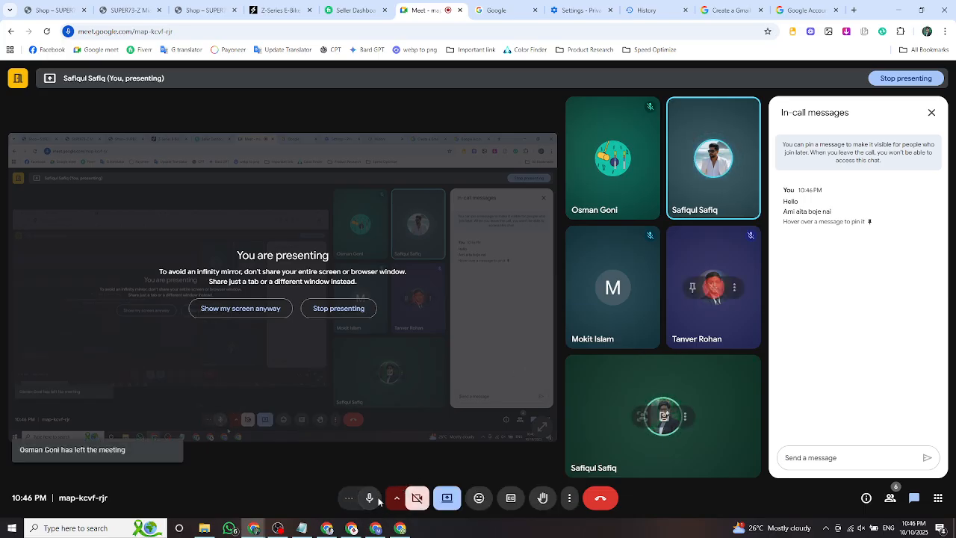
{"action": "left_click", "coordinate": [370, 500]}
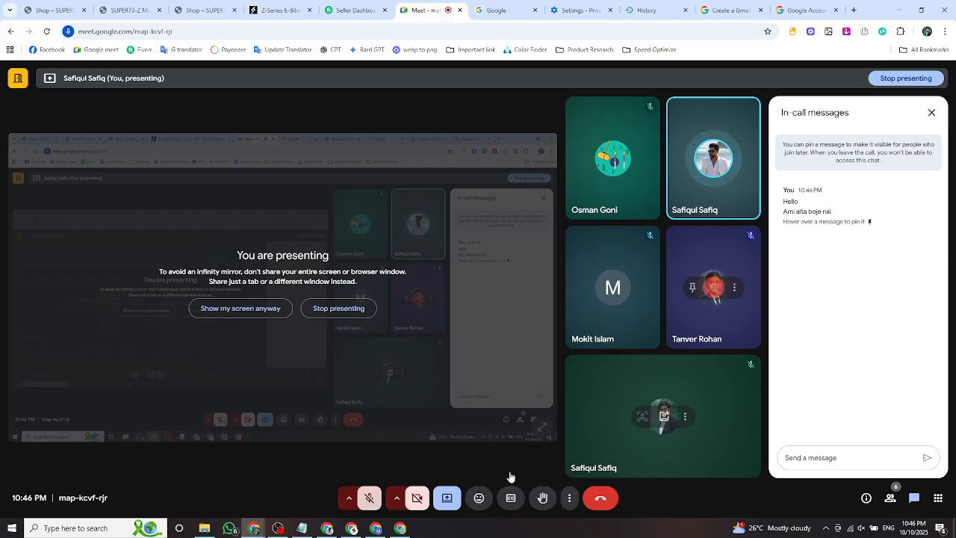
{"action": "left_click", "coordinate": [369, 499]}
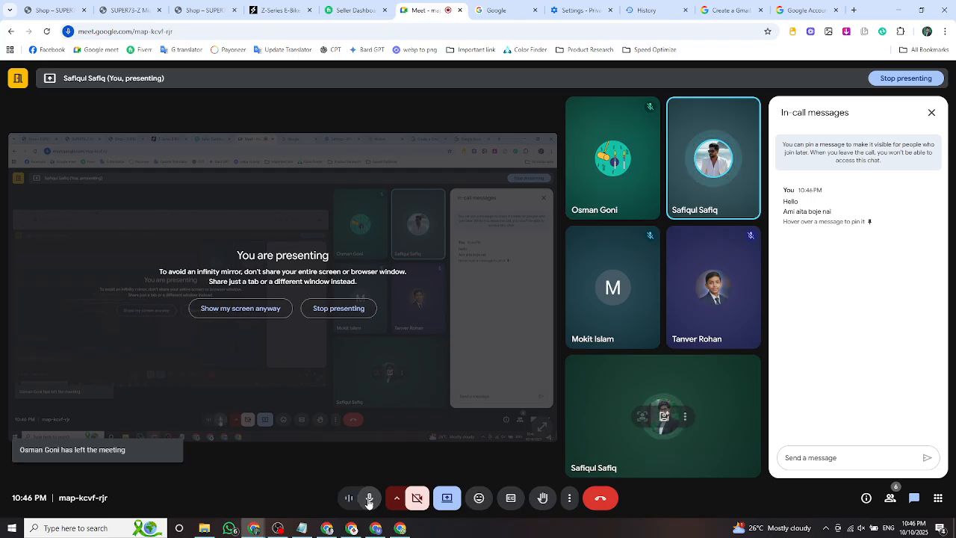
{"action": "left_click", "coordinate": [369, 499]}
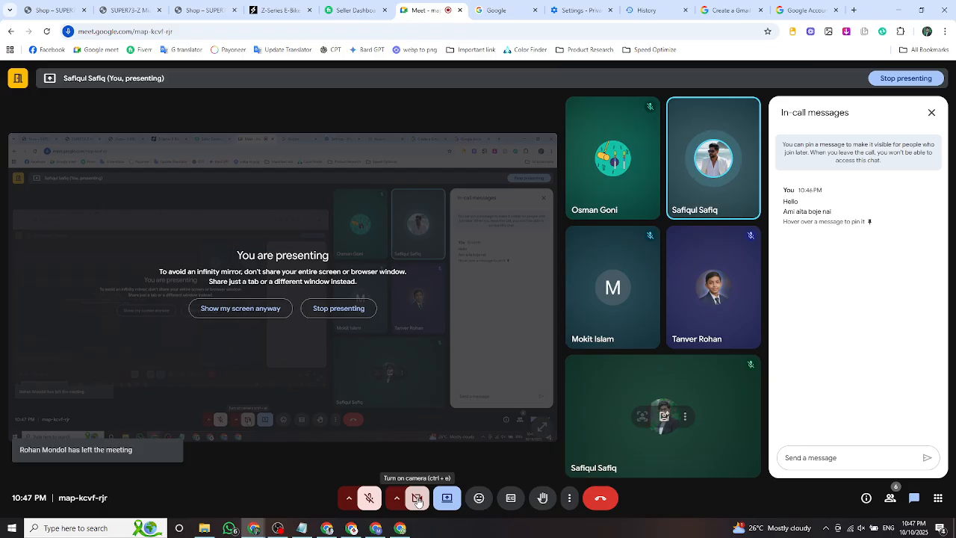
{"action": "left_click", "coordinate": [418, 500]}
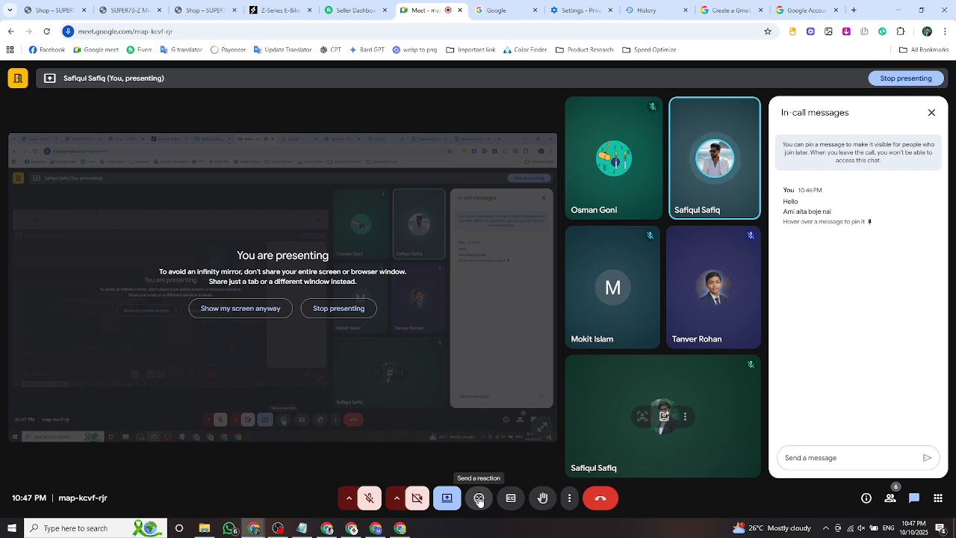
Send thumbs-up 👍 and thinking-face 🤔 reactions to the call.
{"action": "left_click", "coordinate": [479, 500]}
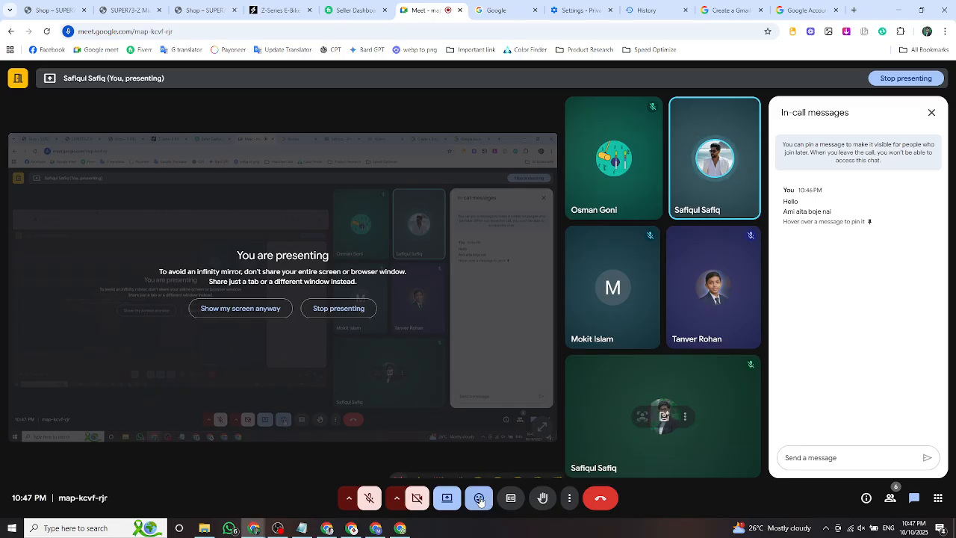
{"action": "left_click", "coordinate": [423, 469]}
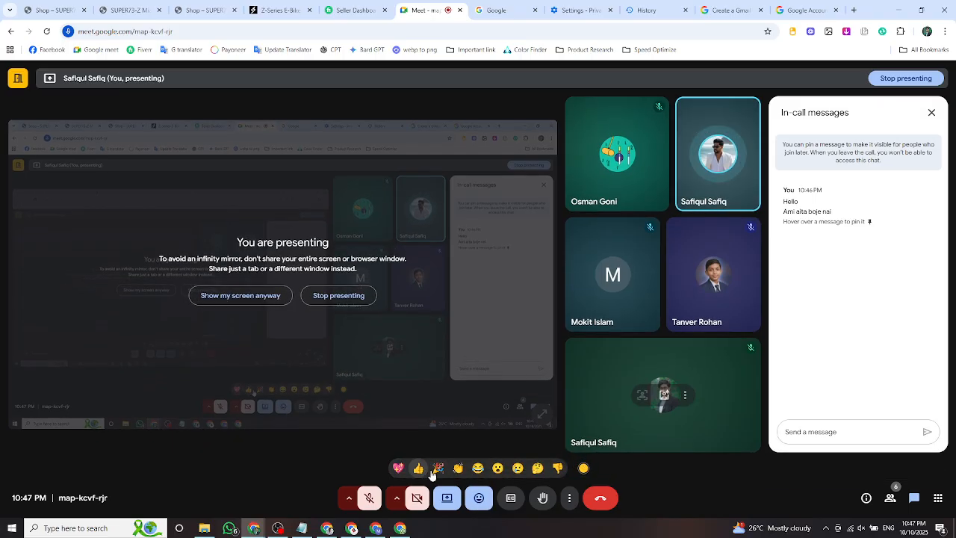
{"action": "left_click", "coordinate": [538, 468]}
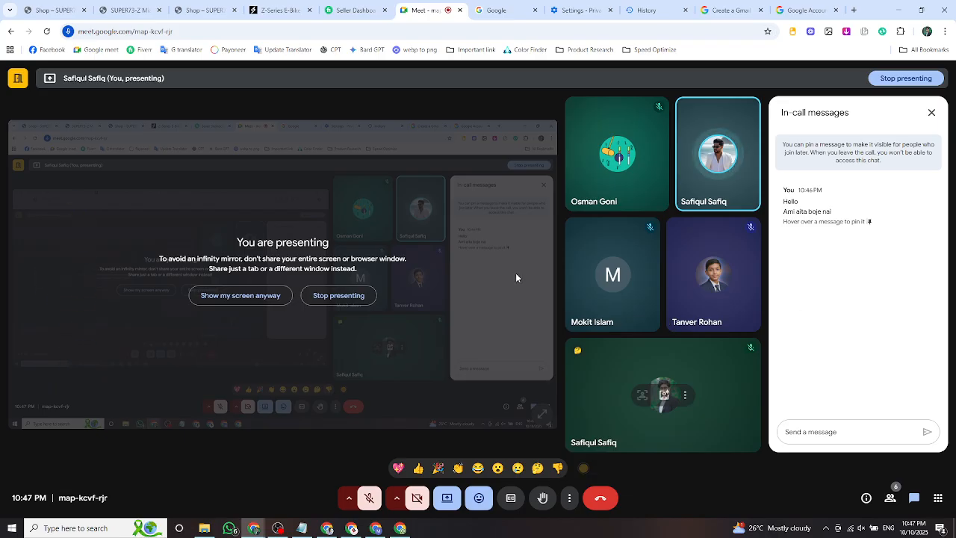
{"action": "left_click", "coordinate": [446, 498]}
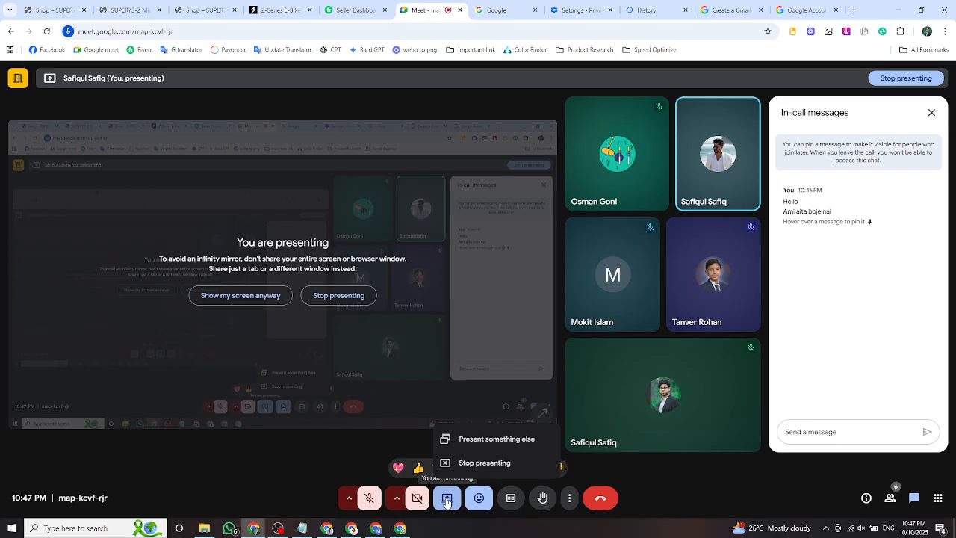
Switch the Meet presentation to share the entire screen, then go to the Google tab.
{"action": "left_click", "coordinate": [885, 314]}
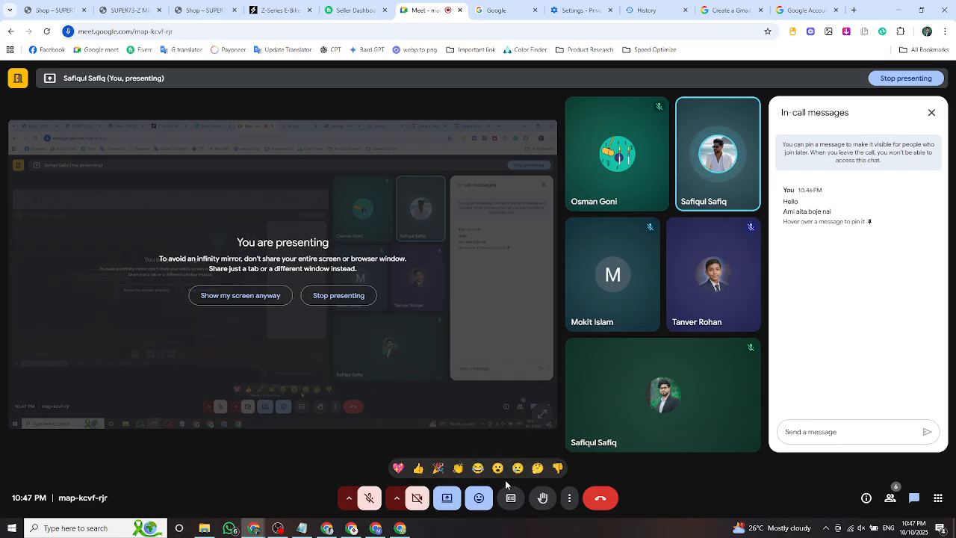
{"action": "left_click", "coordinate": [448, 499]}
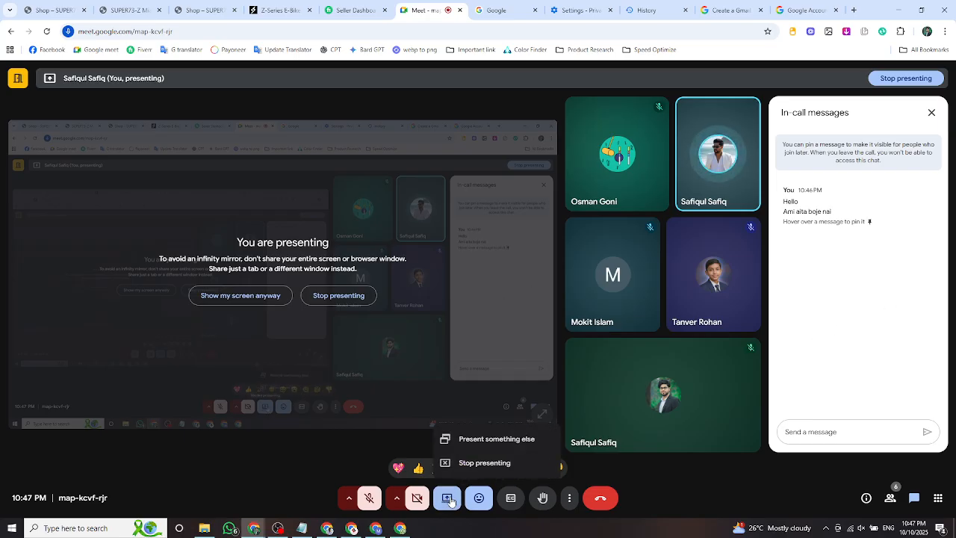
{"action": "left_click", "coordinate": [513, 445]}
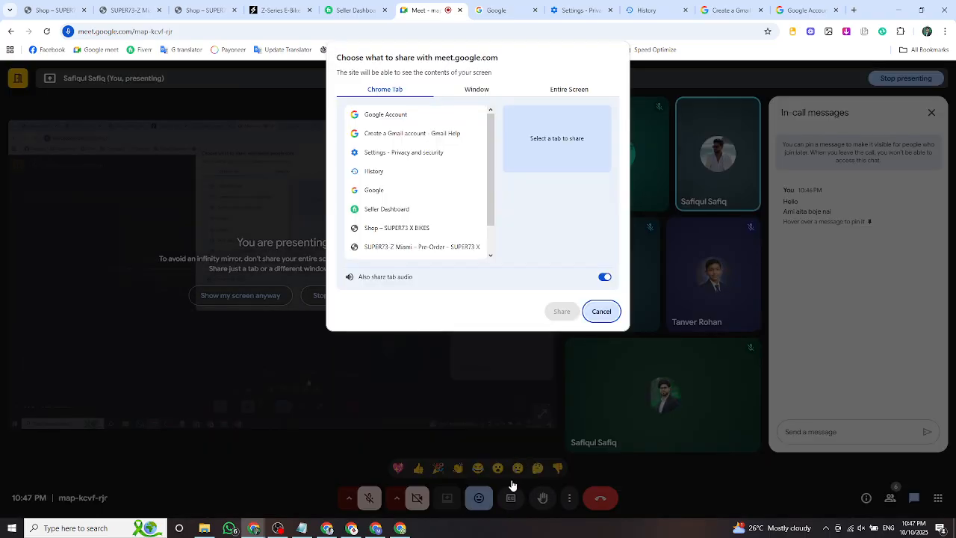
{"action": "left_click", "coordinate": [565, 93]}
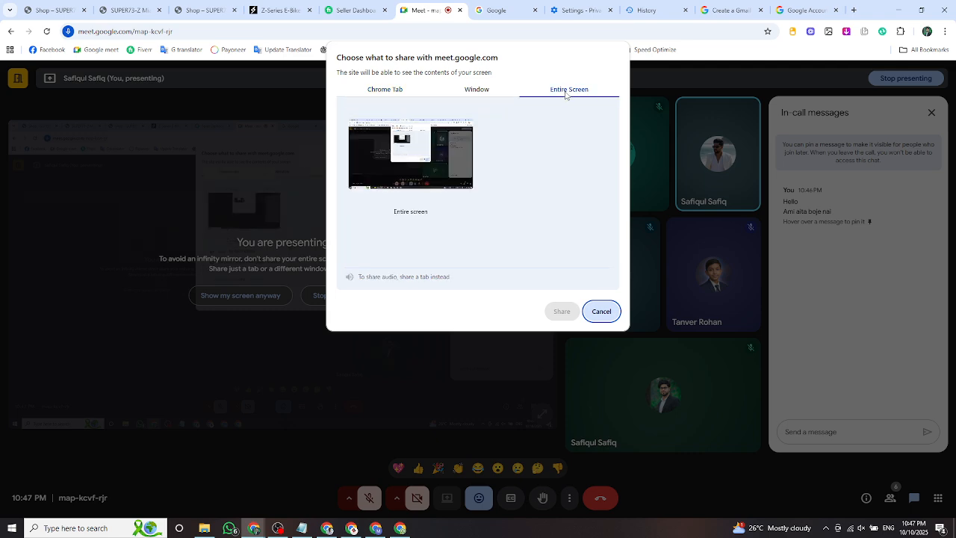
{"action": "left_click", "coordinate": [416, 165]}
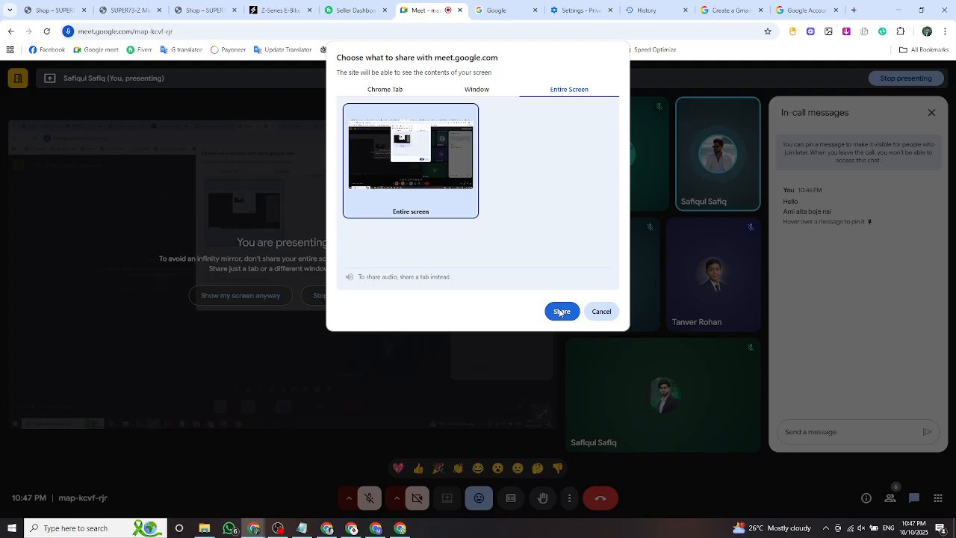
{"action": "left_click", "coordinate": [614, 317]}
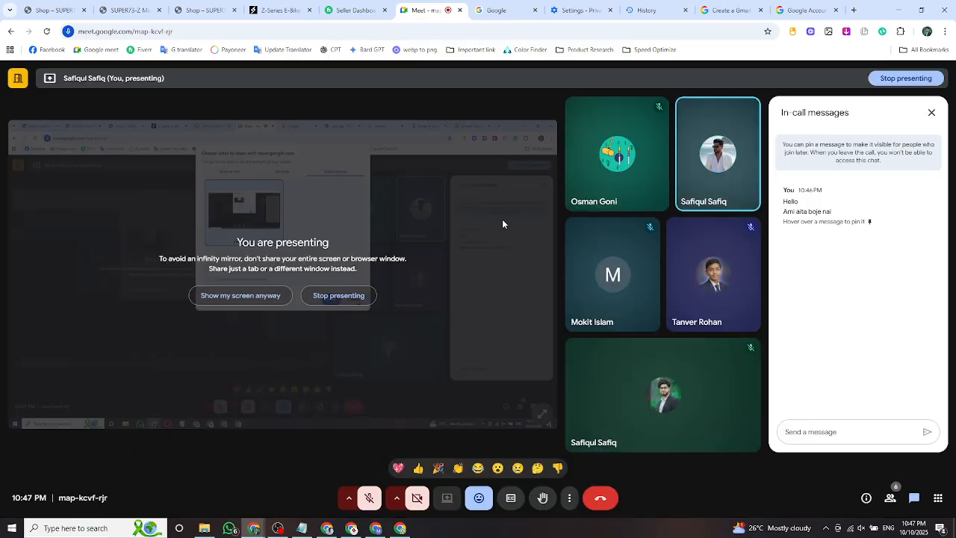
{"action": "left_click", "coordinate": [486, 13]}
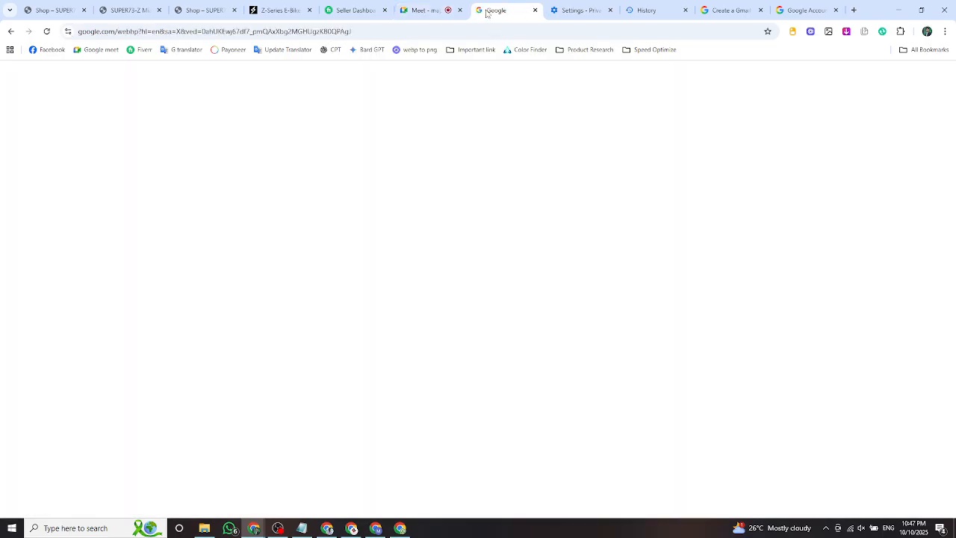
Glance over the Fiverr seller dashboard's inbox, then bring the Google Meet window forward.
{"action": "left_click", "coordinate": [352, 12]}
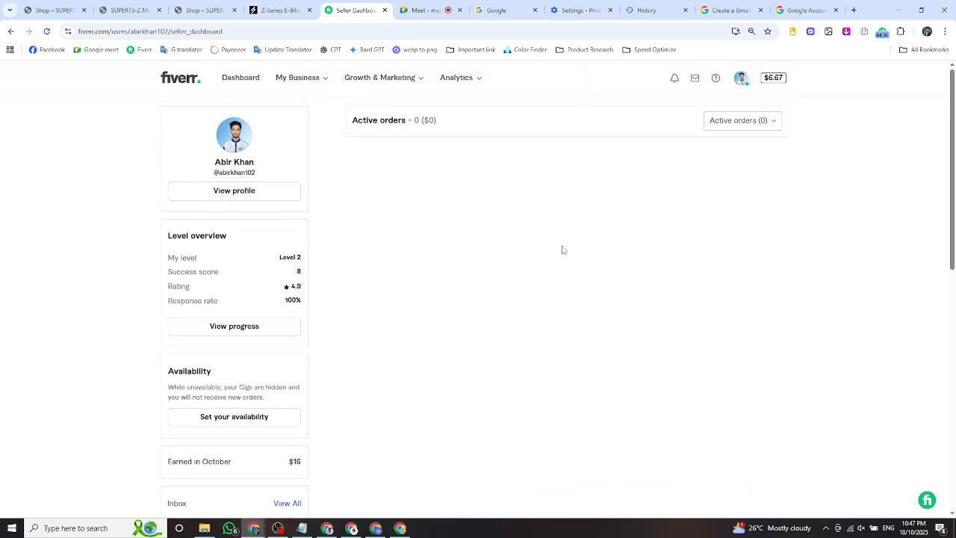
{"action": "scroll", "coordinate": [564, 250], "scroll_direction": "down", "scroll_amount": 1}
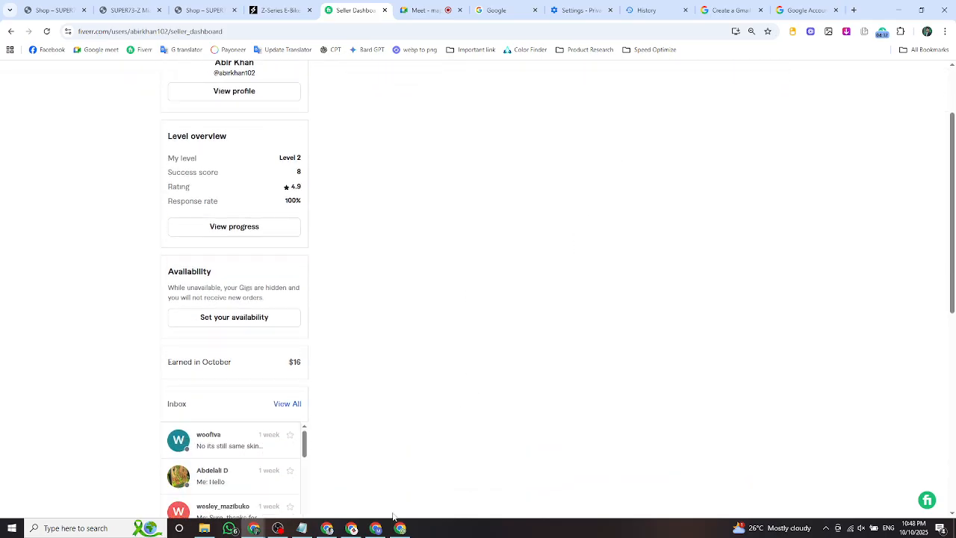
{"action": "left_click", "coordinate": [352, 528]}
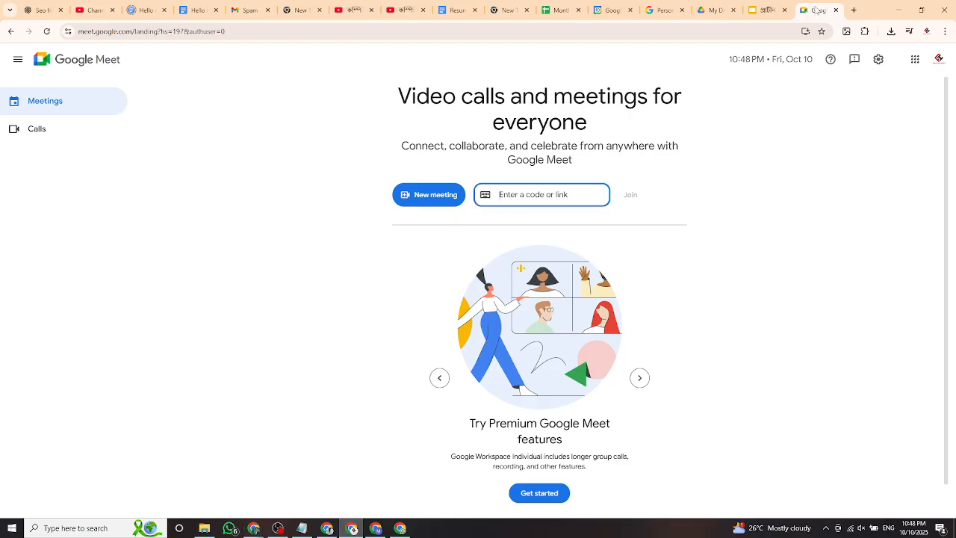
Launch Google Chat from the Google apps launcher in a new Chrome tab.
{"action": "left_click", "coordinate": [854, 11]}
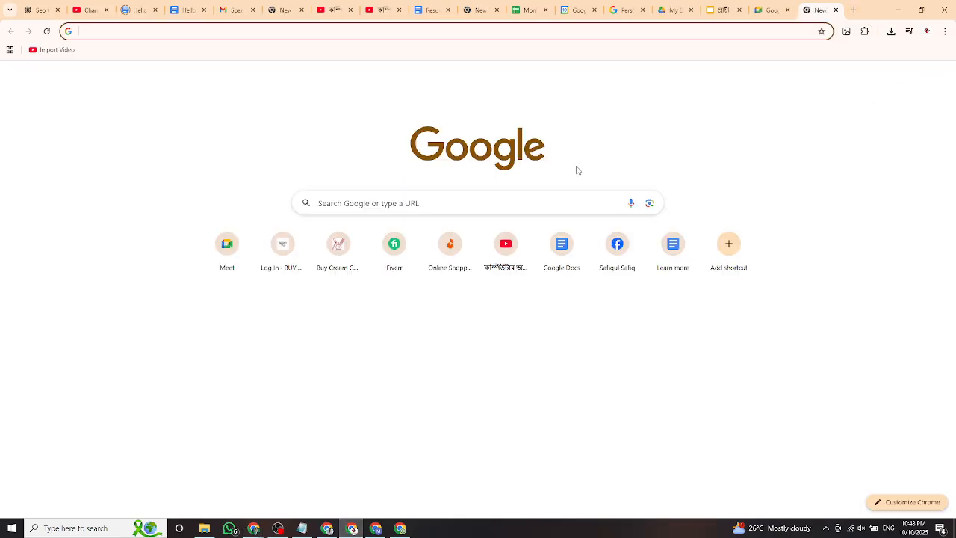
{"action": "left_click", "coordinate": [916, 76]}
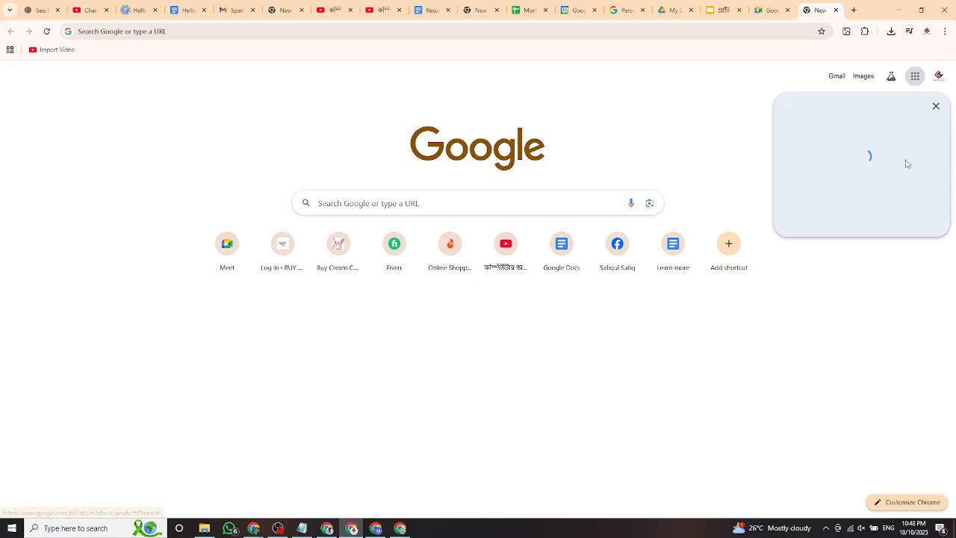
{"action": "scroll", "coordinate": [881, 159], "scroll_direction": "down", "scroll_amount": 1}
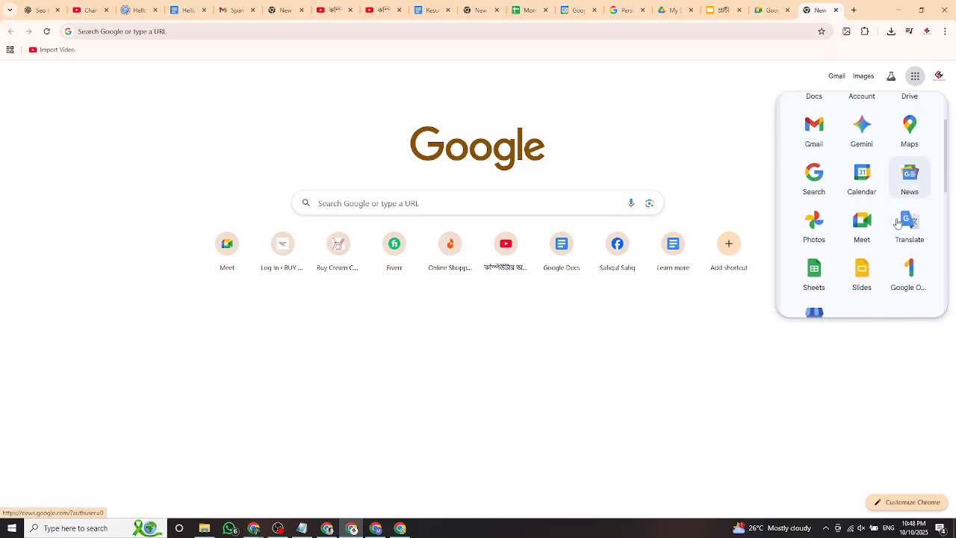
{"action": "scroll", "coordinate": [882, 224], "scroll_direction": "down", "scroll_amount": 3}
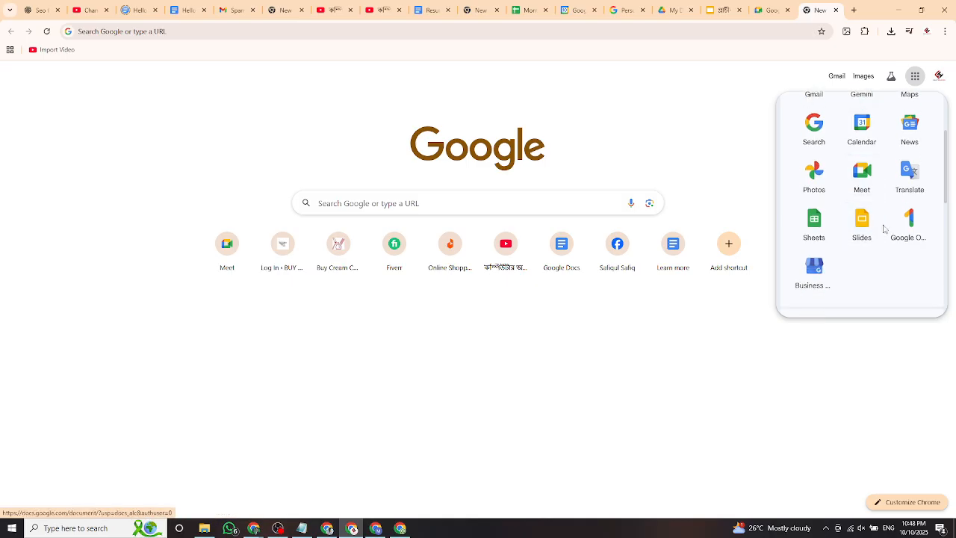
{"action": "scroll", "coordinate": [848, 272], "scroll_direction": "down", "scroll_amount": 2}
{"action": "scroll", "coordinate": [864, 210], "scroll_direction": "down", "scroll_amount": 1}
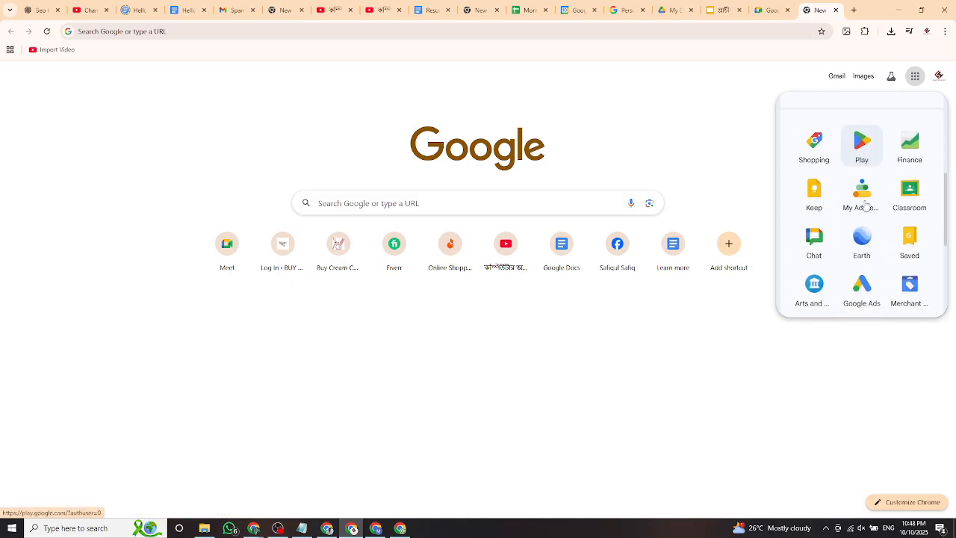
{"action": "scroll", "coordinate": [865, 262], "scroll_direction": "down", "scroll_amount": 1}
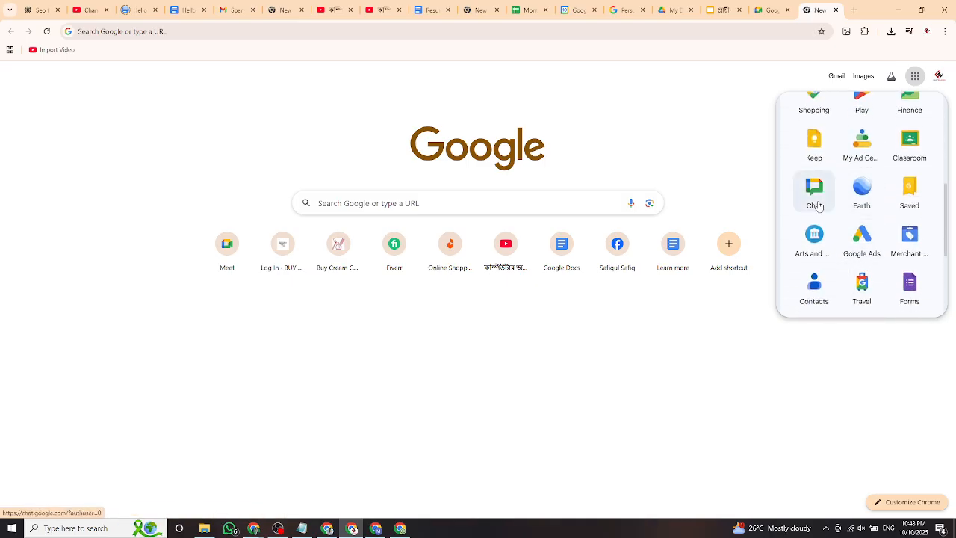
{"action": "left_click", "coordinate": [830, 198]}
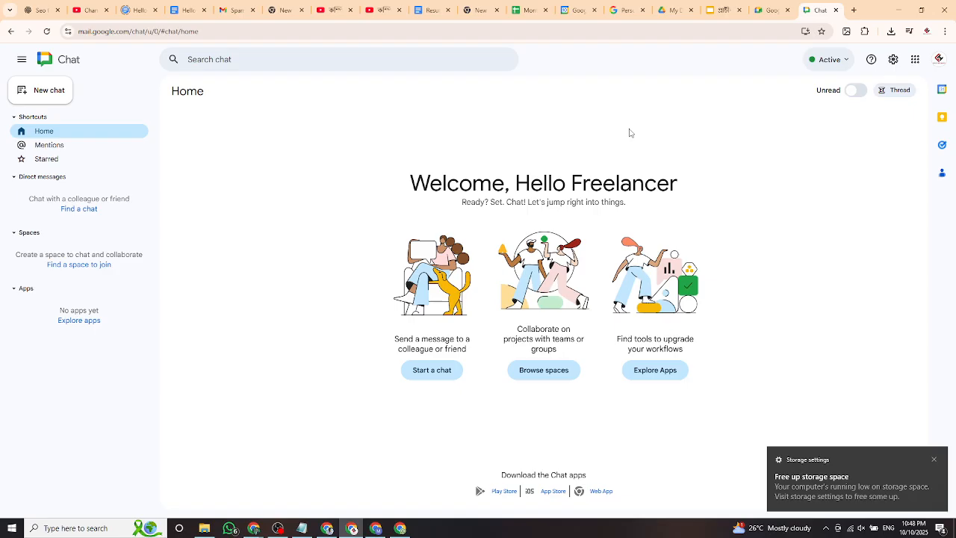
Create a Google Chat space named 'Hello'.
{"action": "left_click", "coordinate": [434, 370]}
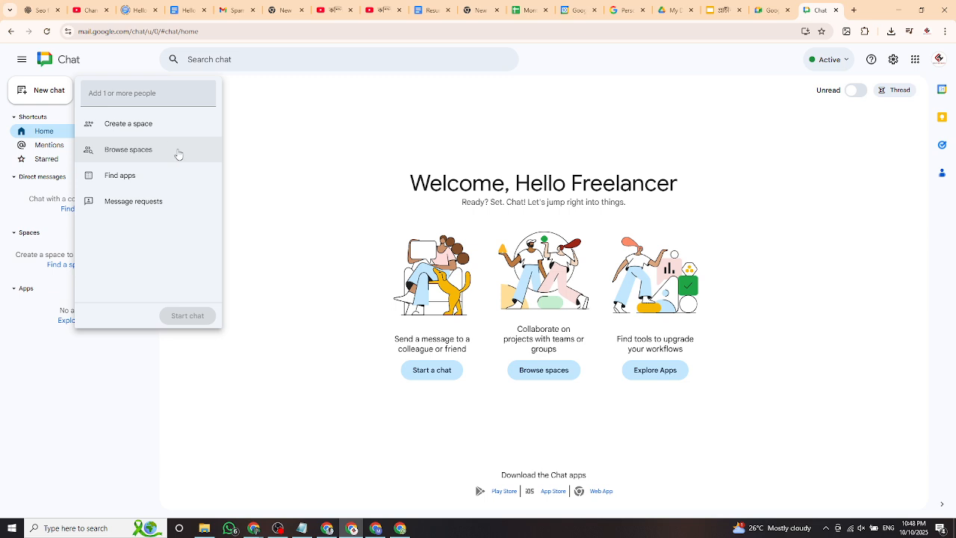
{"action": "left_click", "coordinate": [153, 124]}
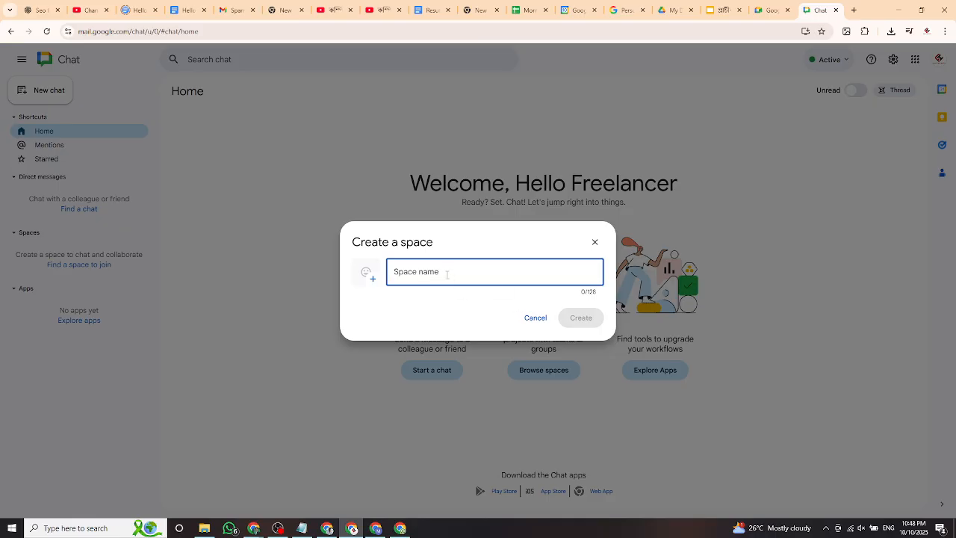
{"action": "type", "text": "He"}
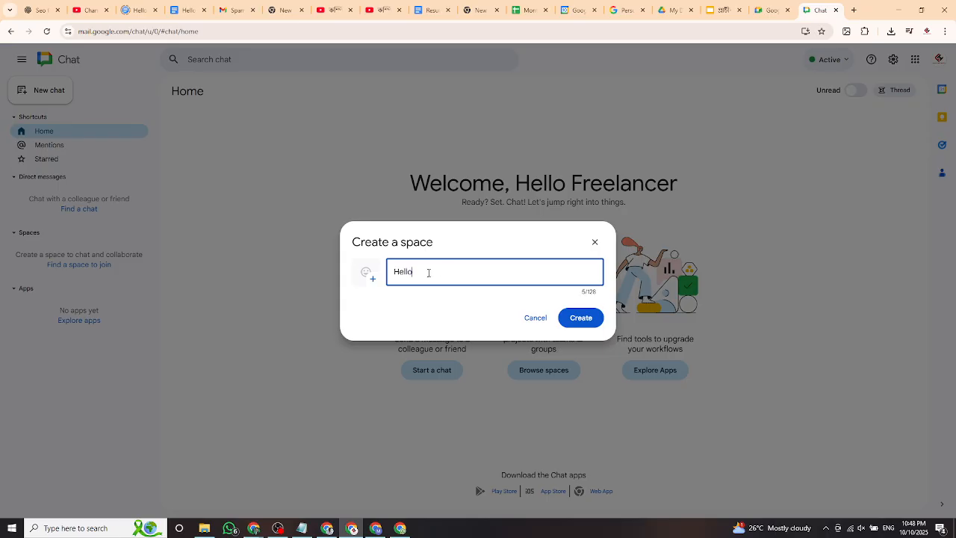
{"action": "type", "text": "llo"}
{"action": "left_click", "coordinate": [581, 318]}
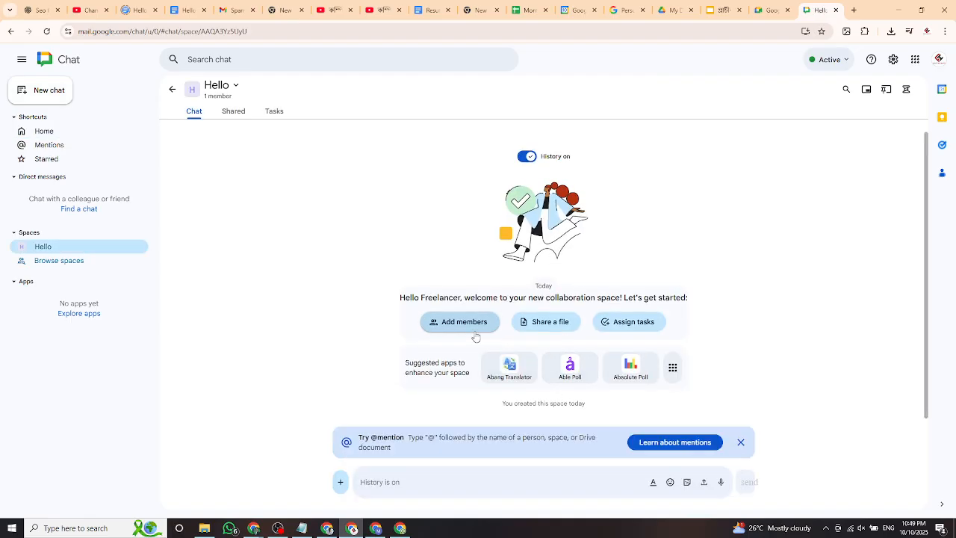
{"action": "left_click", "coordinate": [741, 444]}
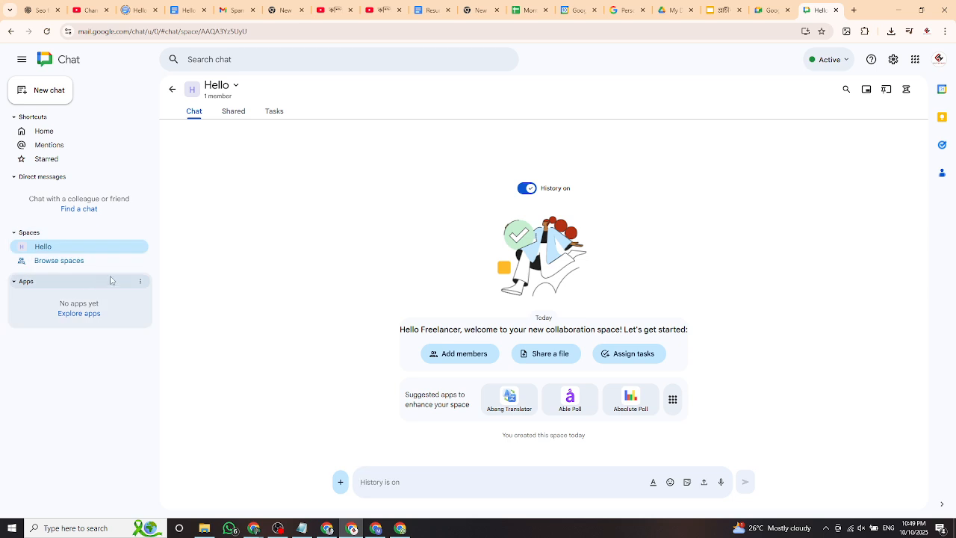
{"action": "left_click", "coordinate": [87, 209]}
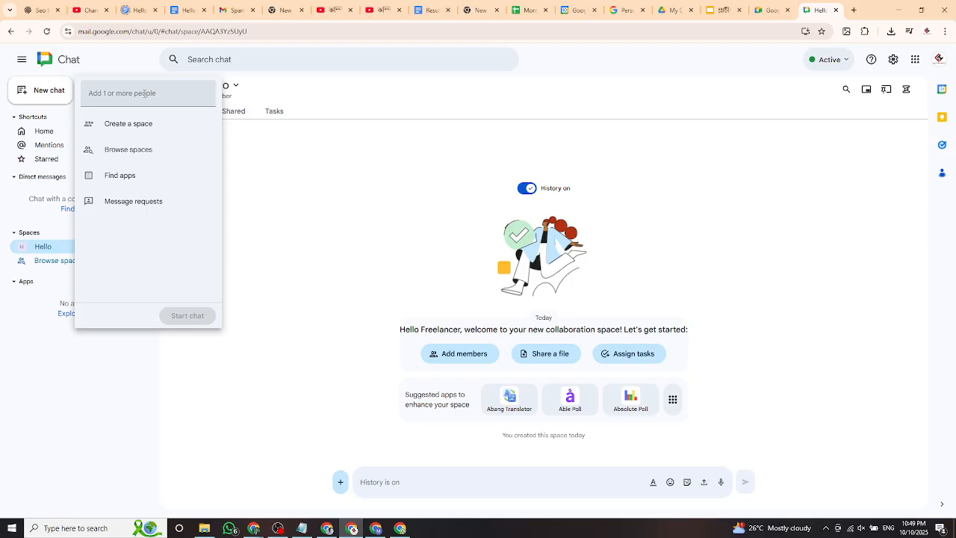
{"action": "type", "text": "m"}
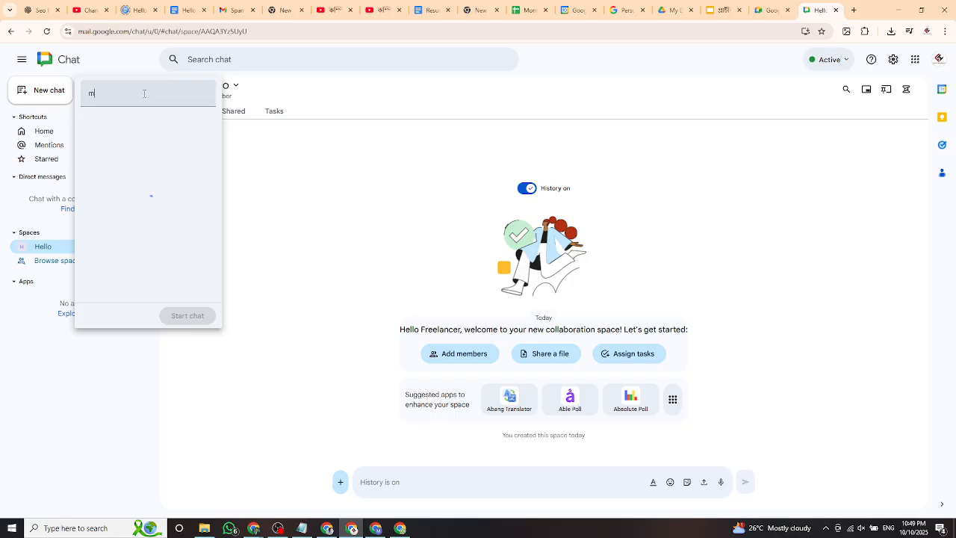
{"action": "key", "text": "BackSpace"}
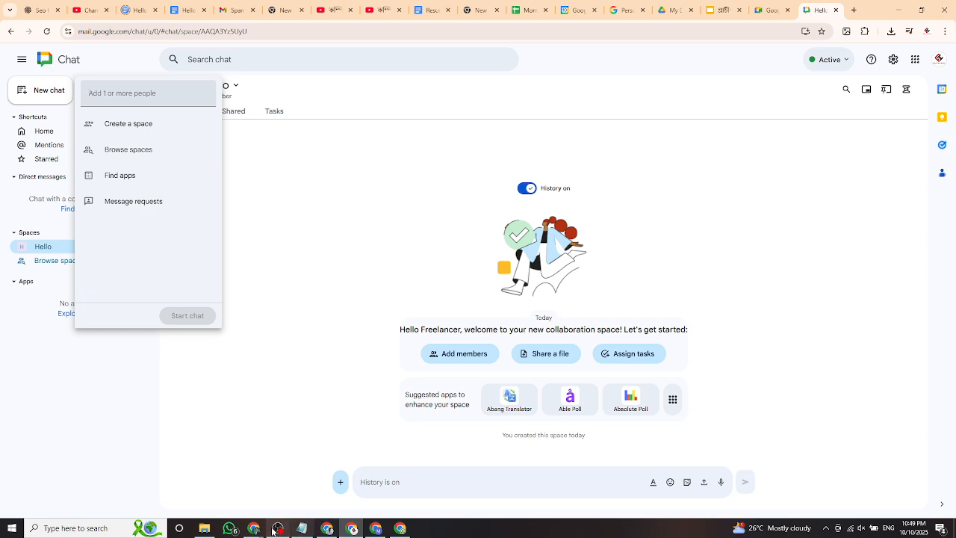
Switch over to the Google Meet call, then back to the Google Chat window.
{"action": "mouse_move", "coordinate": [255, 528]}
{"action": "left_click", "coordinate": [302, 492]}
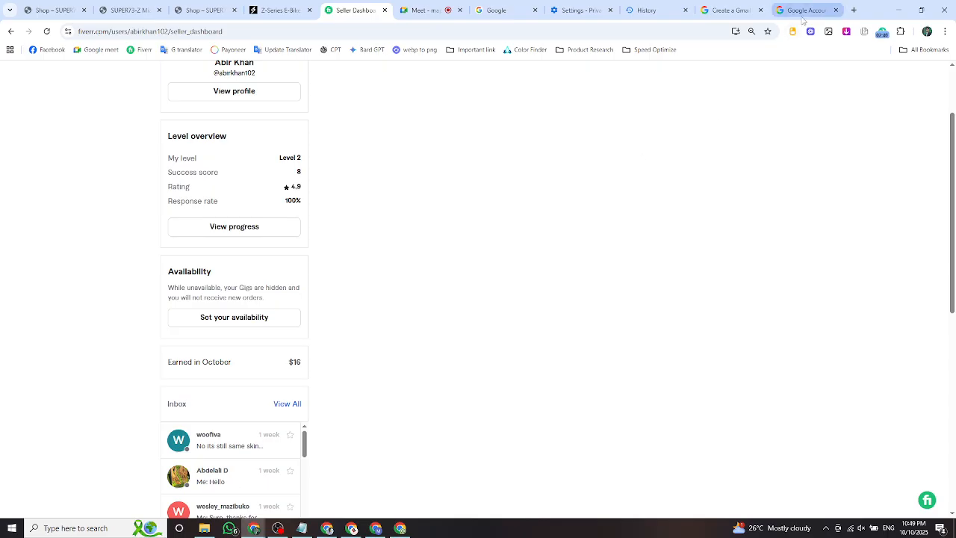
{"action": "left_click", "coordinate": [424, 10]}
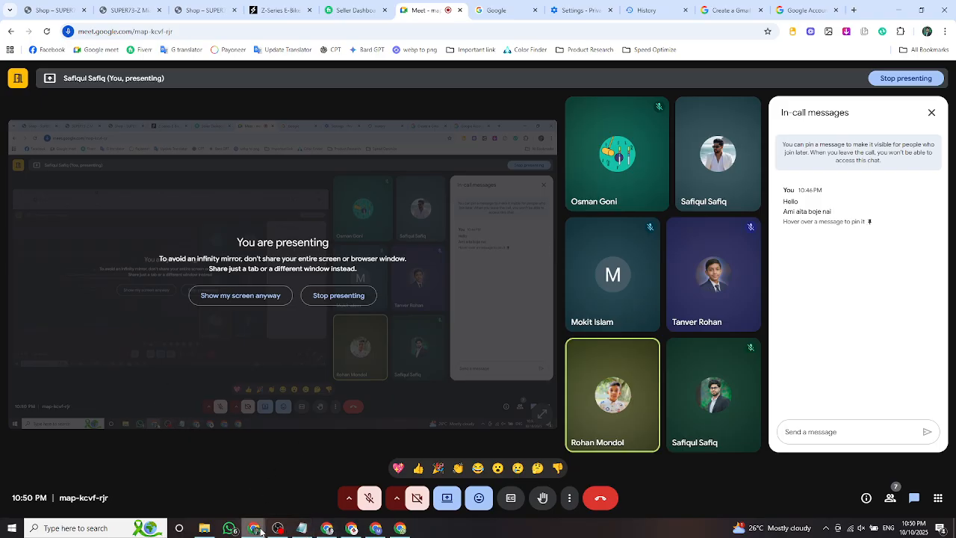
{"action": "mouse_move", "coordinate": [260, 531]}
{"action": "left_click", "coordinate": [355, 530]}
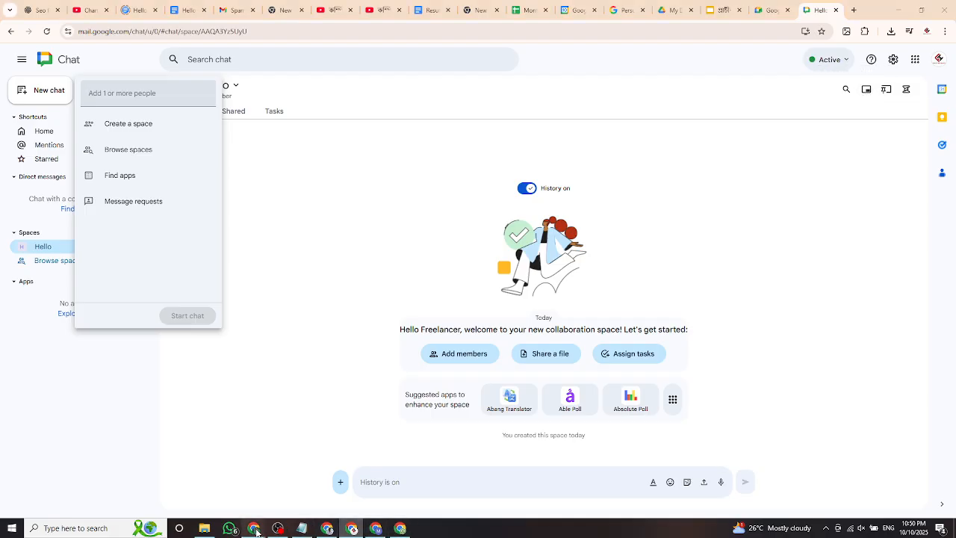
Copy the participant's e-mail from Meet's in-call messages and ready it for pasting in Chat.
{"action": "mouse_move", "coordinate": [254, 528]}
{"action": "left_click", "coordinate": [223, 494]}
{"action": "triple_click", "coordinate": [803, 253]}
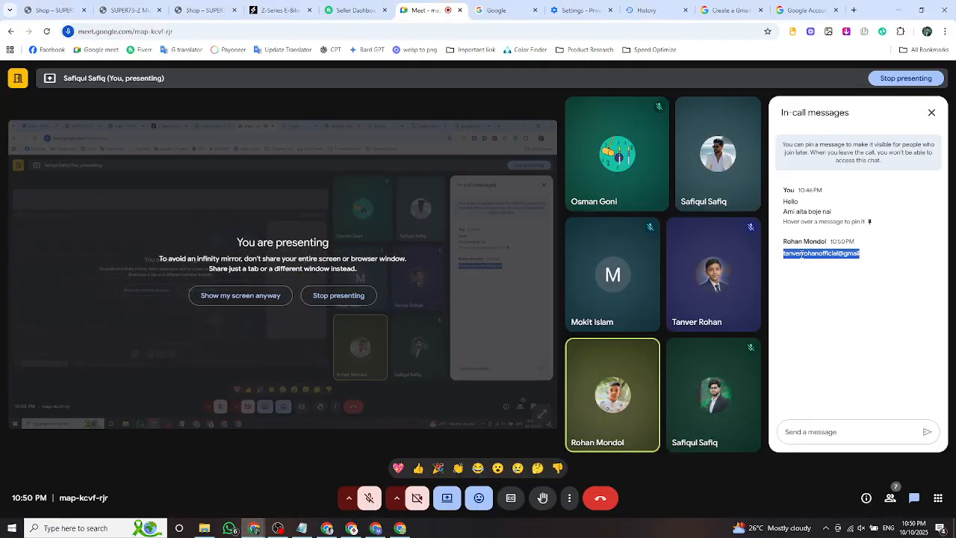
{"action": "right_click", "coordinate": [802, 253]}
{"action": "left_click", "coordinate": [640, 266]}
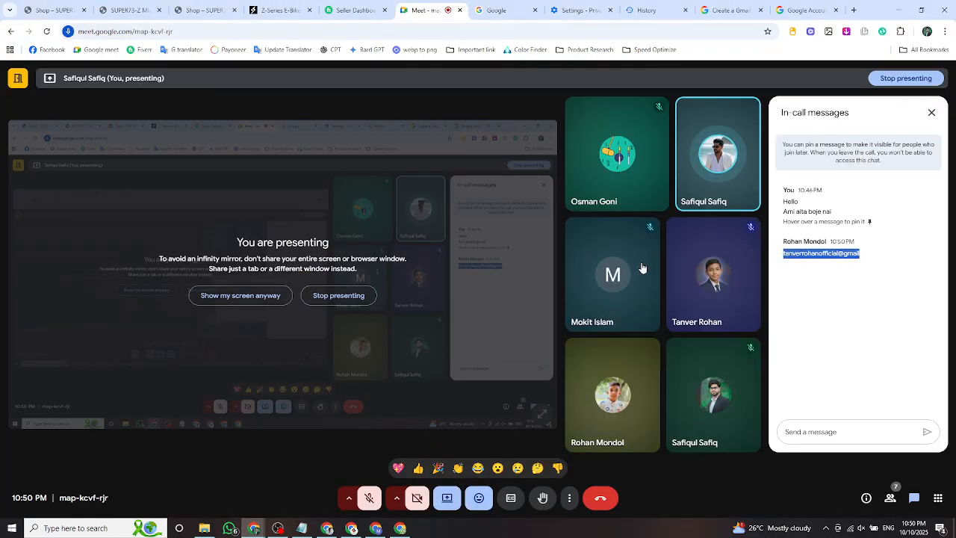
{"action": "left_click", "coordinate": [352, 528]}
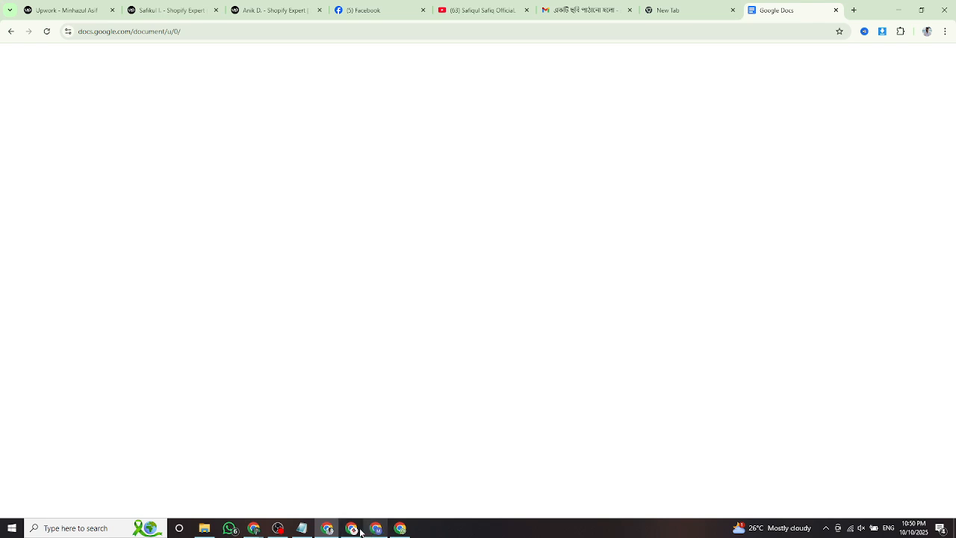
{"action": "right_click", "coordinate": [125, 93]}
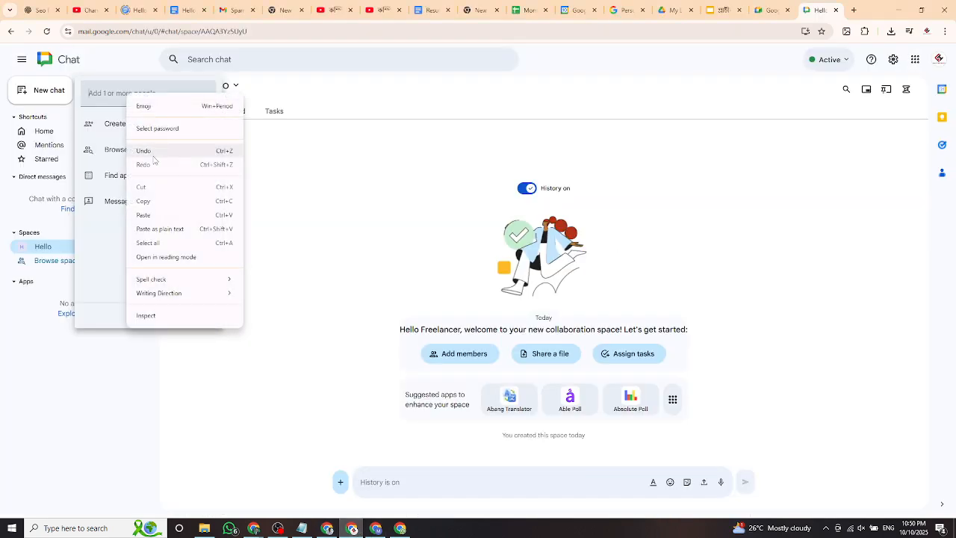
Paste the copied e-mail into the people field and the Hello space's member search, closing both.
{"action": "left_click", "coordinate": [163, 215]}
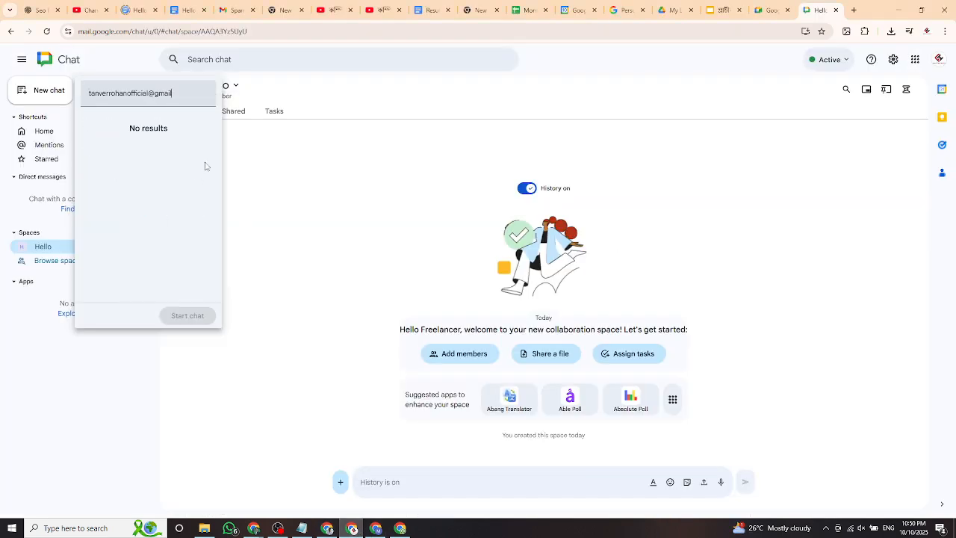
{"action": "left_click", "coordinate": [428, 225]}
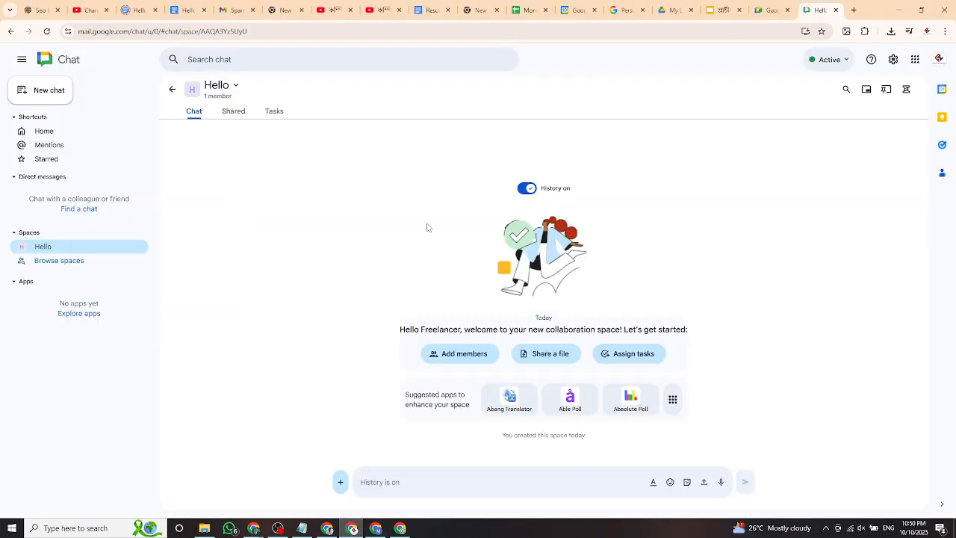
{"action": "left_click", "coordinate": [442, 350]}
{"action": "right_click", "coordinate": [372, 199]}
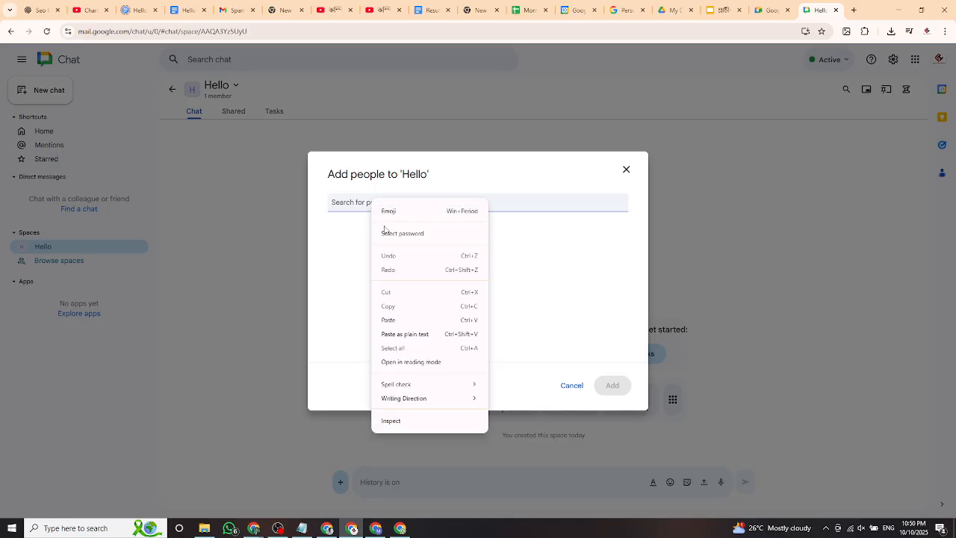
{"action": "left_click", "coordinate": [388, 320]}
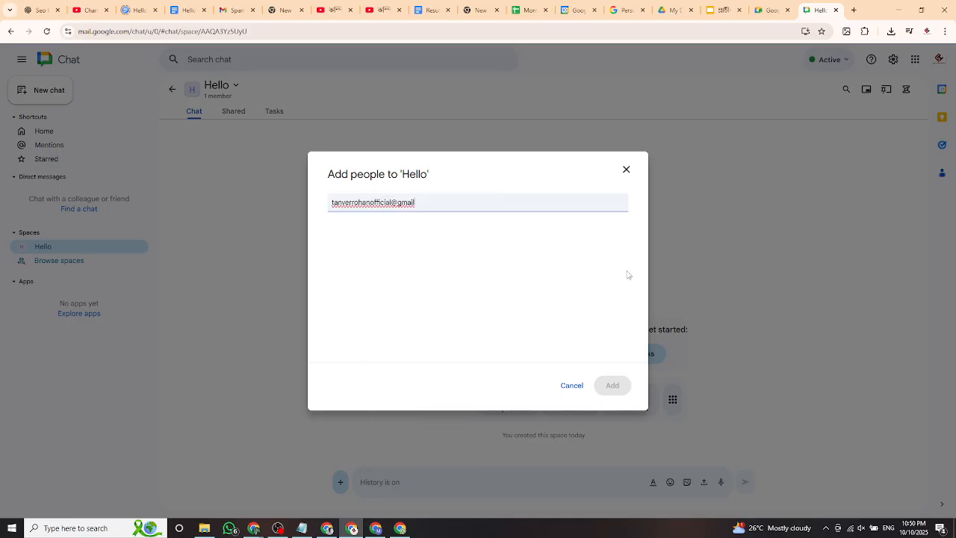
{"action": "left_click", "coordinate": [627, 170]}
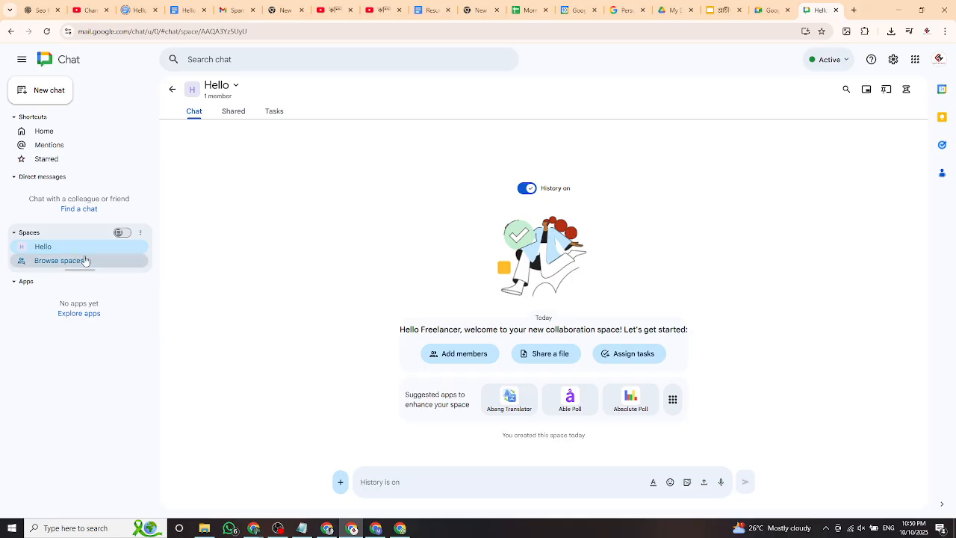
Create a new space whose name is the pasted participant e-mail address.
{"action": "left_click", "coordinate": [37, 92]}
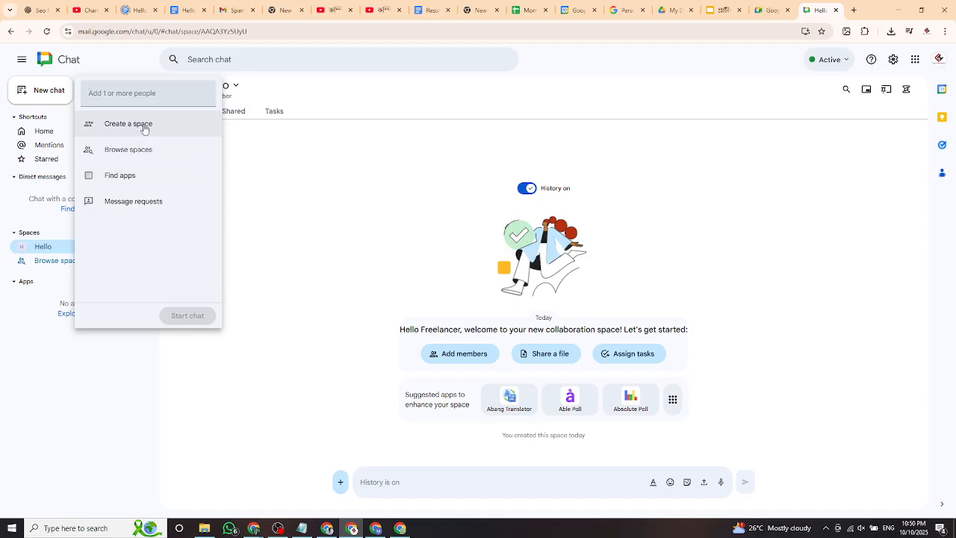
{"action": "left_click", "coordinate": [144, 128]}
{"action": "right_click", "coordinate": [425, 288]}
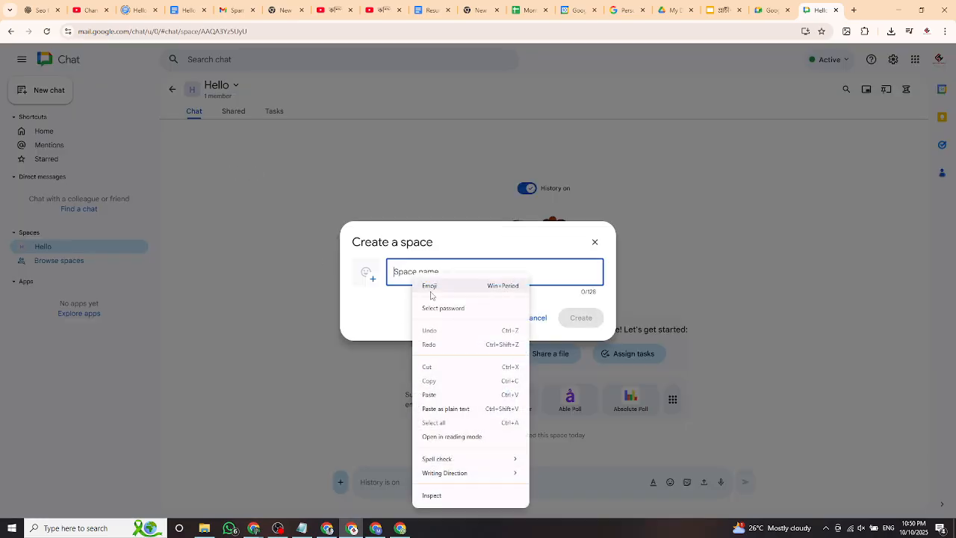
{"action": "left_click", "coordinate": [432, 391]}
{"action": "left_click", "coordinate": [581, 319]}
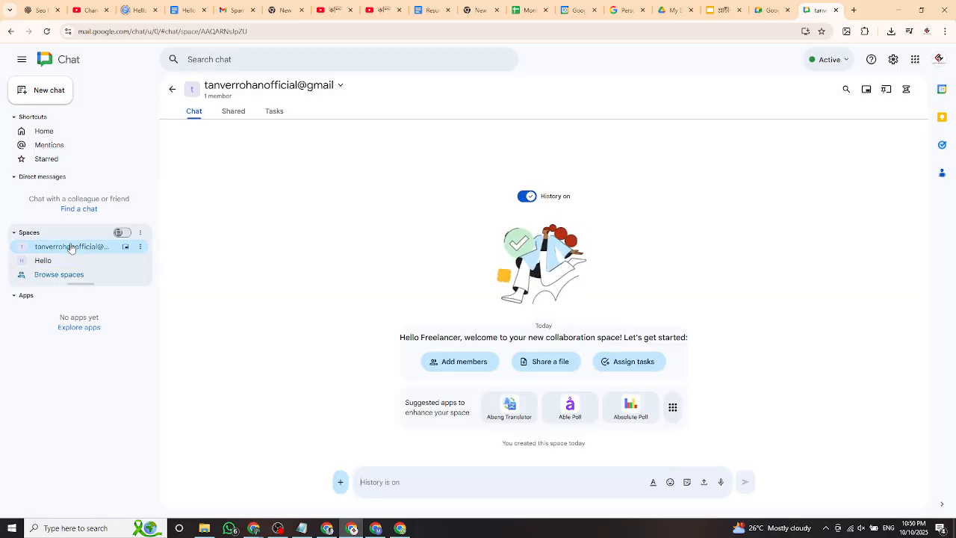
Send a 'Hello' message in the e-mail-named space, then switch to the Google Meet call.
{"action": "mouse_move", "coordinate": [73, 248]}
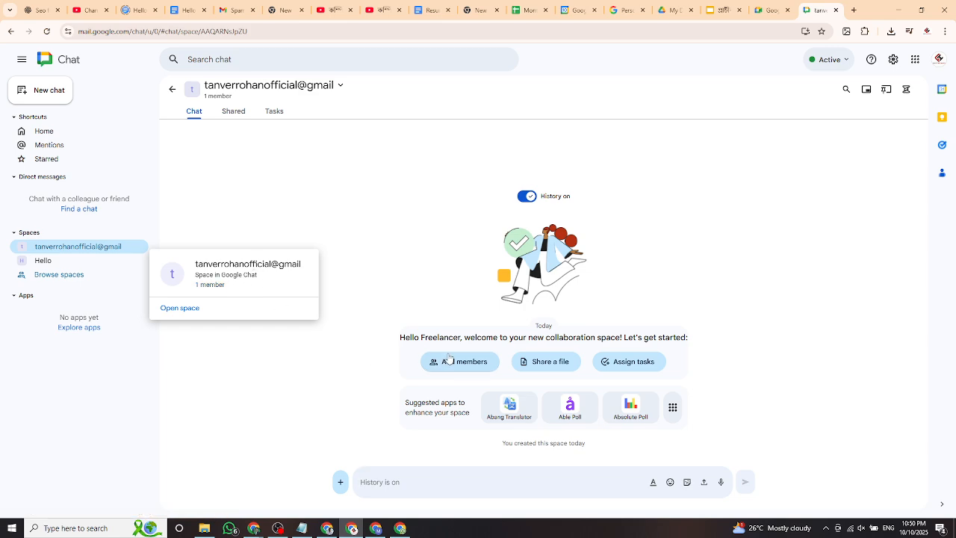
{"action": "left_click", "coordinate": [373, 479]}
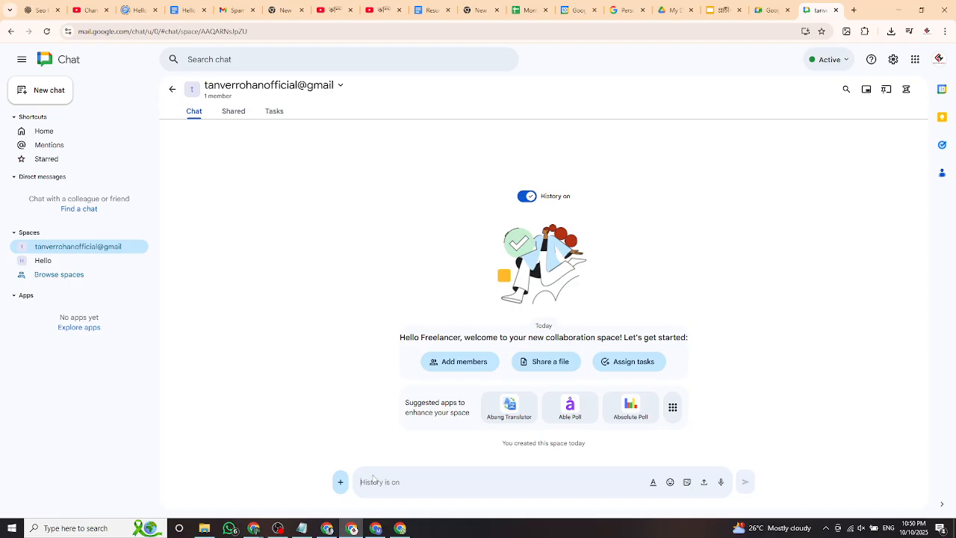
{"action": "type", "text": "Hello"}
{"action": "key", "text": "Return"}
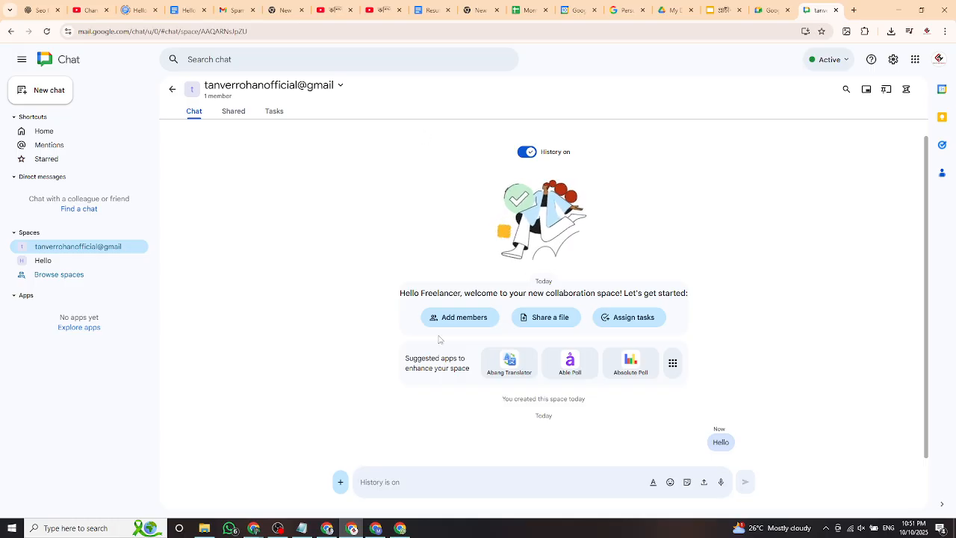
{"action": "left_click", "coordinate": [254, 529]}
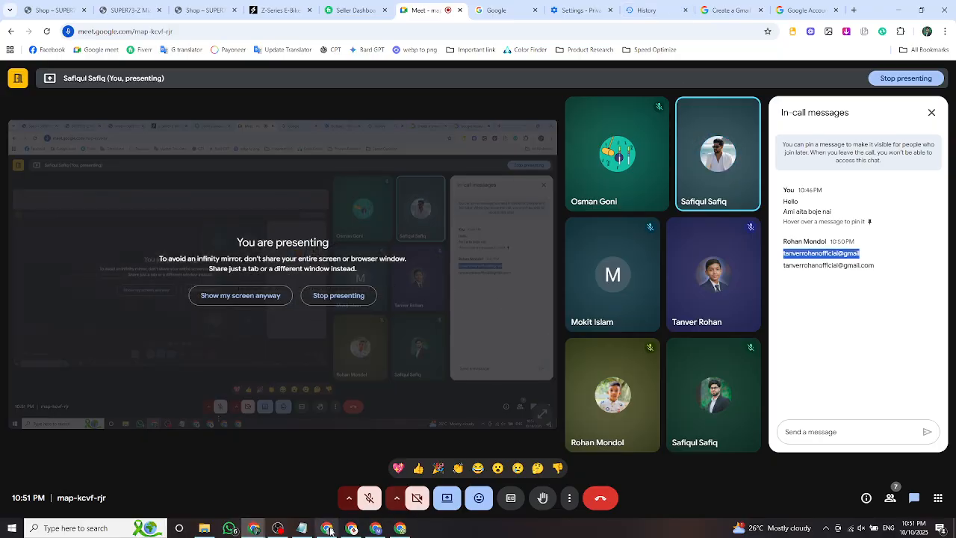
Return to the Chat space and launch Google Forms from the Google apps launcher.
{"action": "left_click", "coordinate": [352, 529]}
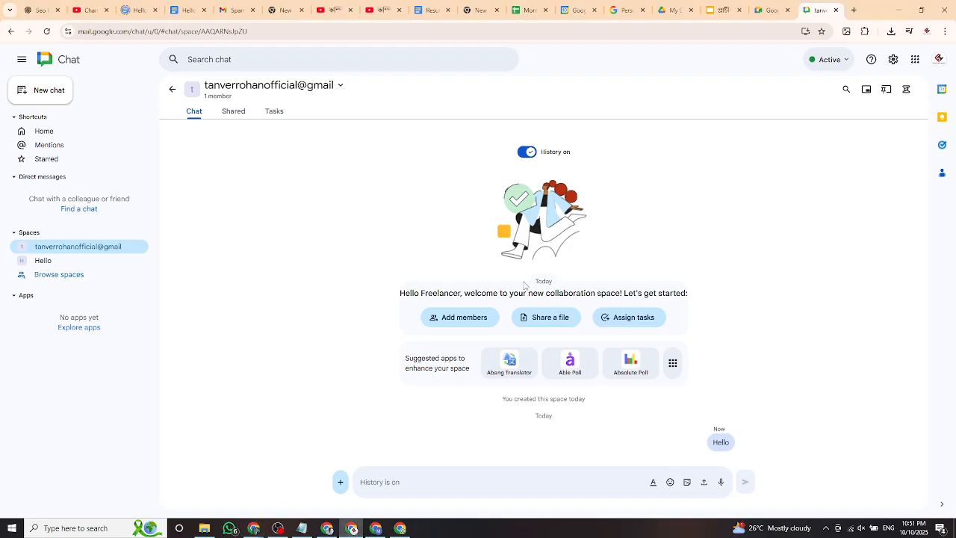
{"action": "left_click", "coordinate": [915, 59]}
{"action": "scroll", "coordinate": [886, 209], "scroll_direction": "down", "scroll_amount": 5}
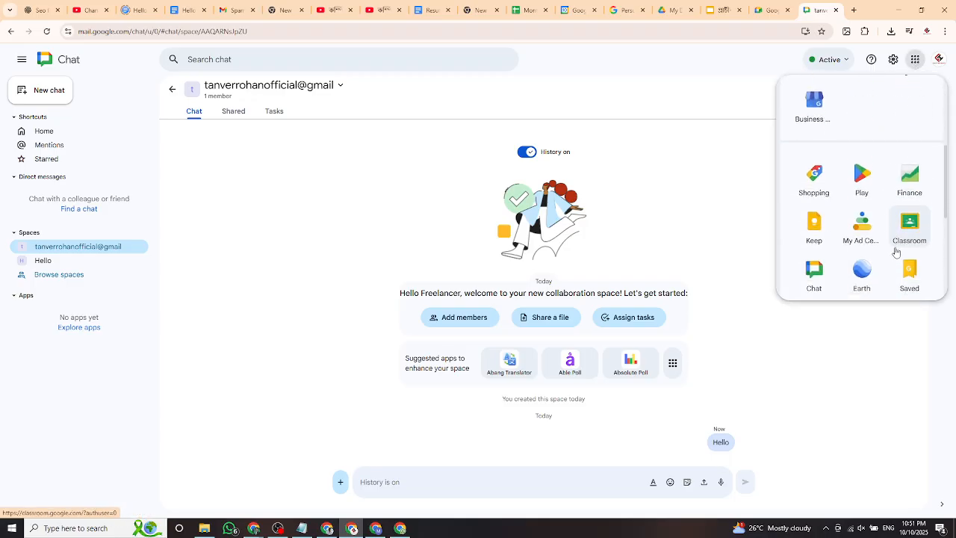
{"action": "scroll", "coordinate": [889, 250], "scroll_direction": "down", "scroll_amount": 3}
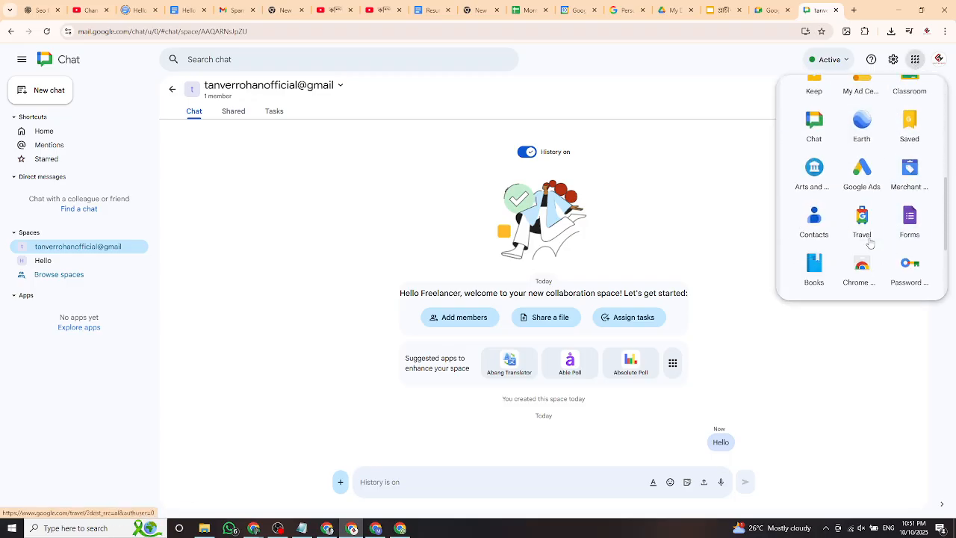
{"action": "scroll", "coordinate": [867, 235], "scroll_direction": "down", "scroll_amount": 1}
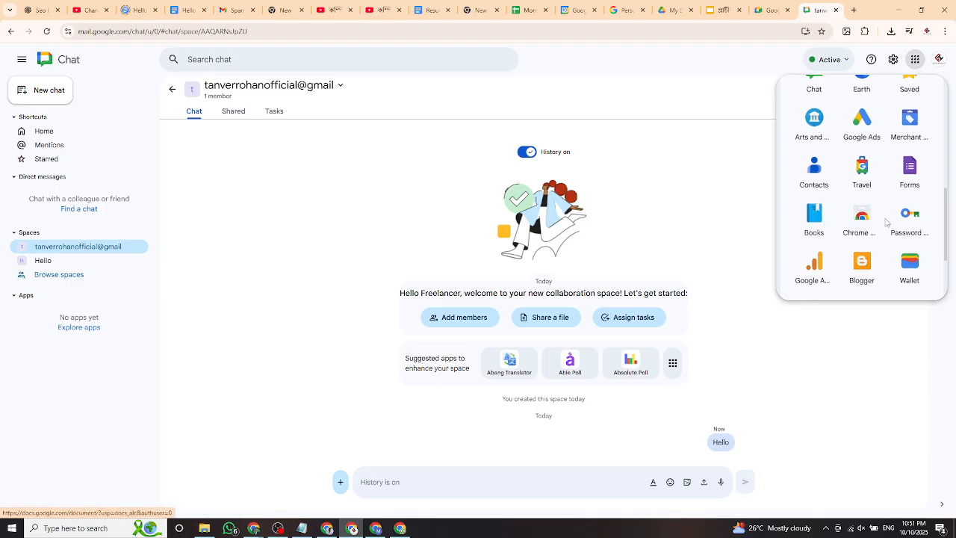
{"action": "scroll", "coordinate": [886, 222], "scroll_direction": "down", "scroll_amount": 3}
{"action": "scroll", "coordinate": [912, 213], "scroll_direction": "up", "scroll_amount": 4}
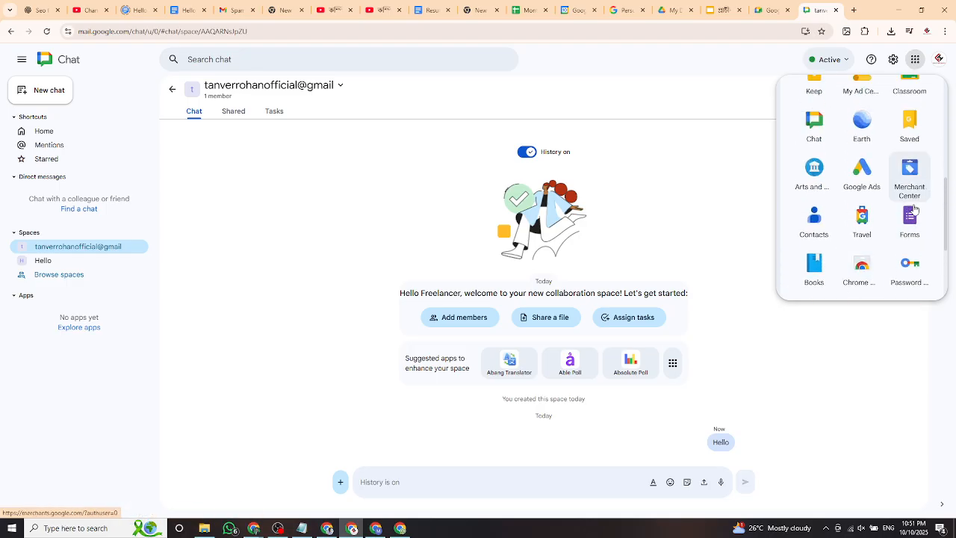
{"action": "left_click", "coordinate": [915, 206]}
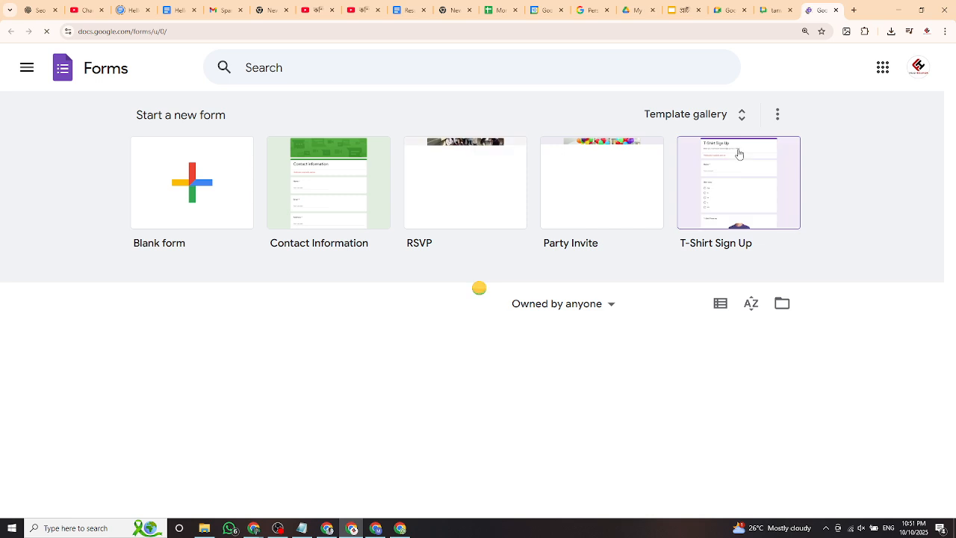
Start a new form from the Contact Information template and scroll its Name and Email questions.
{"action": "scroll", "coordinate": [589, 318], "scroll_direction": "down", "scroll_amount": 1}
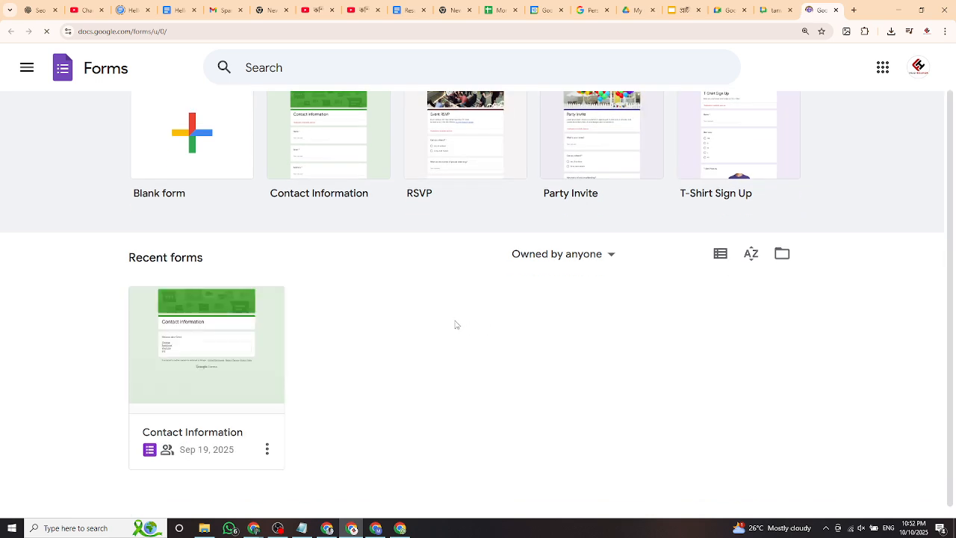
{"action": "scroll", "coordinate": [464, 321], "scroll_direction": "up", "scroll_amount": 1}
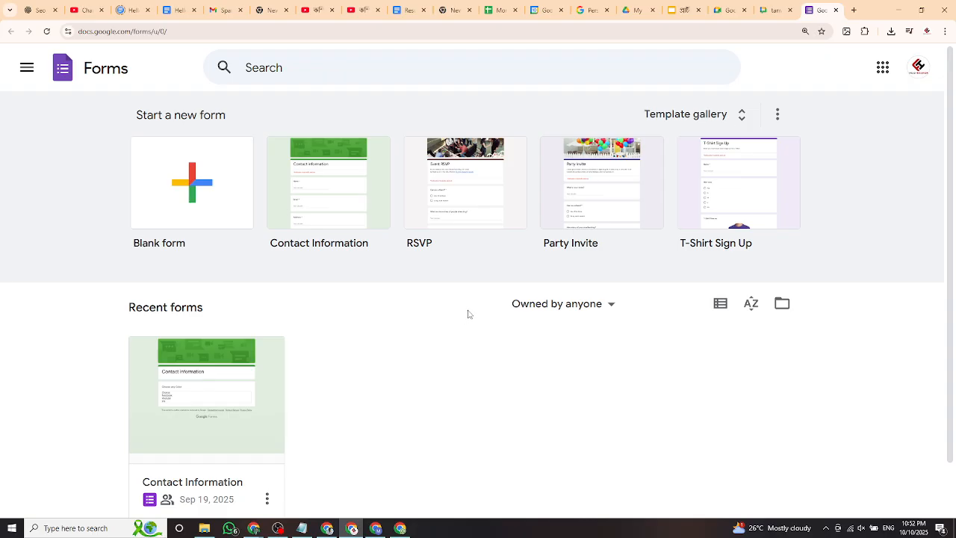
{"action": "scroll", "coordinate": [468, 314], "scroll_direction": "down", "scroll_amount": 1}
{"action": "scroll", "coordinate": [469, 314], "scroll_direction": "up", "scroll_amount": 1}
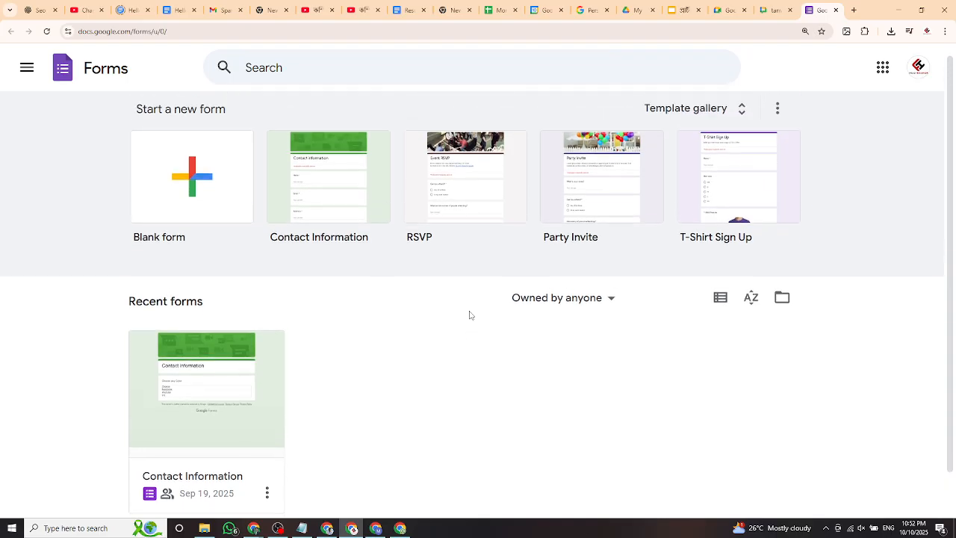
{"action": "left_click", "coordinate": [342, 198]}
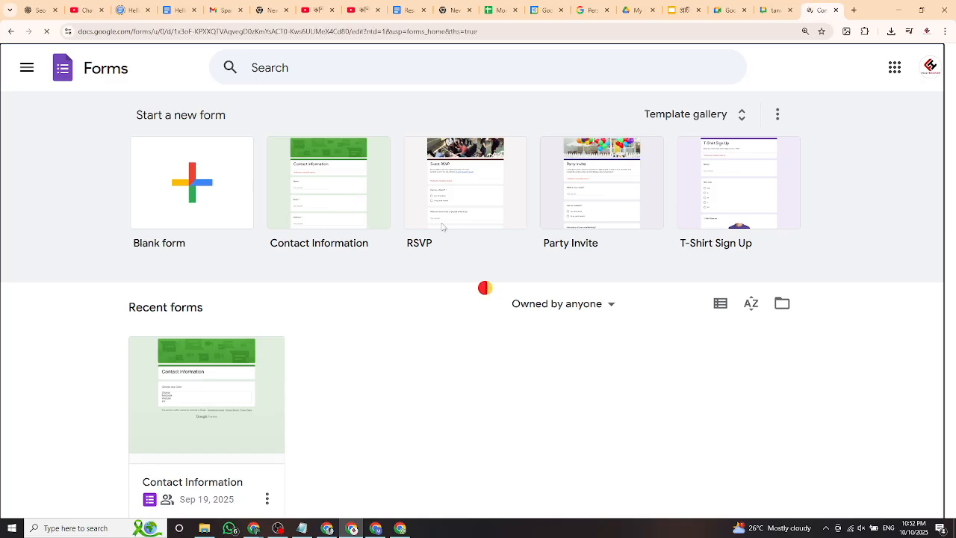
{"action": "scroll", "coordinate": [456, 238], "scroll_direction": "down", "scroll_amount": 2}
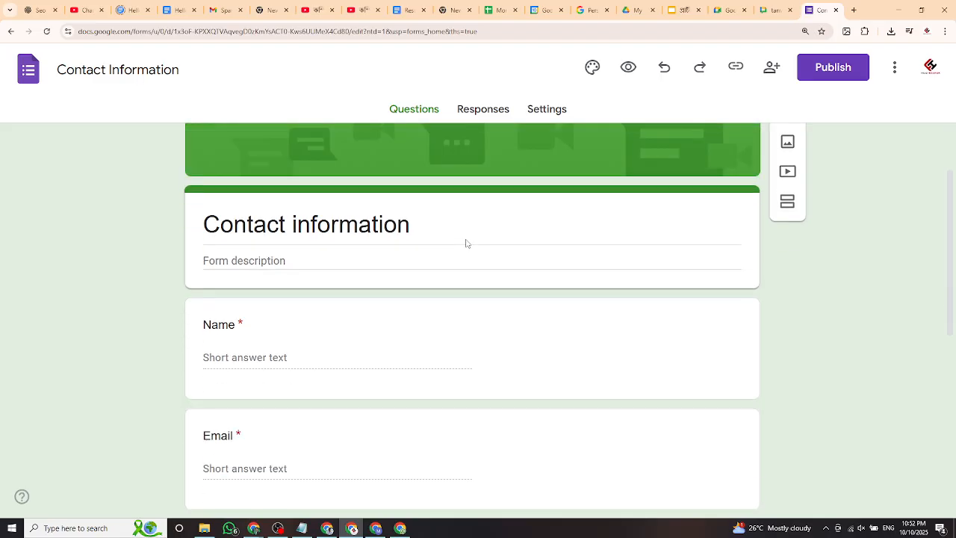
{"action": "left_click", "coordinate": [522, 251]}
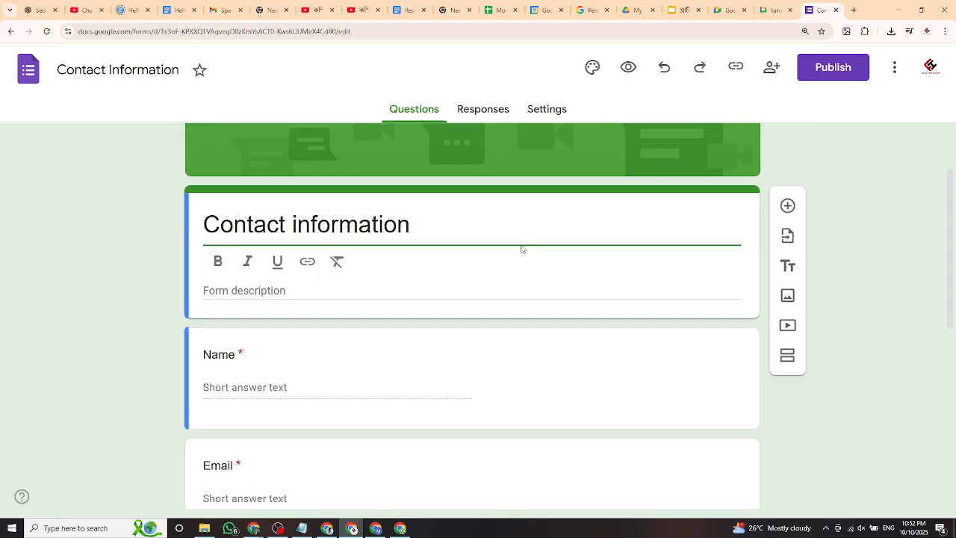
{"action": "scroll", "coordinate": [448, 257], "scroll_direction": "down", "scroll_amount": 1}
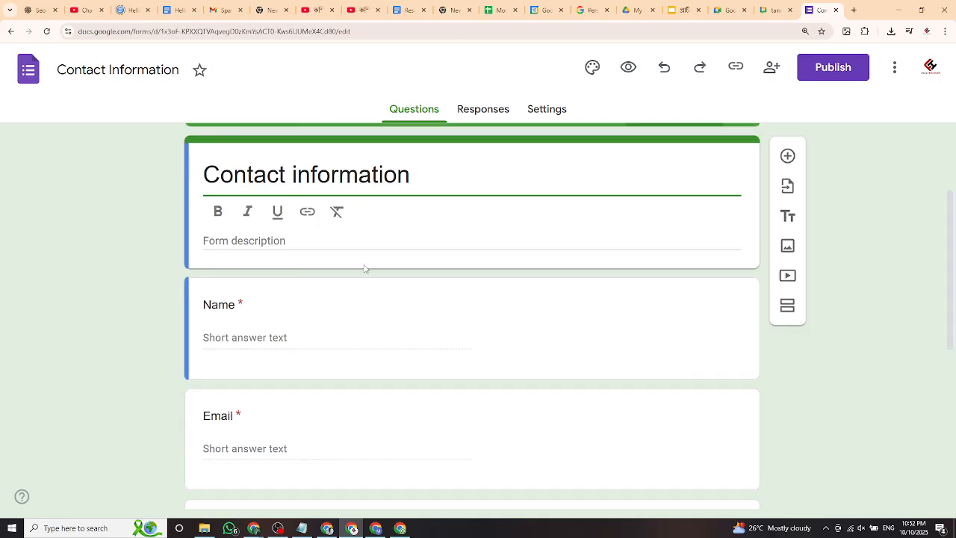
{"action": "left_click", "coordinate": [256, 239]}
{"action": "scroll", "coordinate": [328, 272], "scroll_direction": "down", "scroll_amount": 1}
{"action": "left_click", "coordinate": [329, 272]}
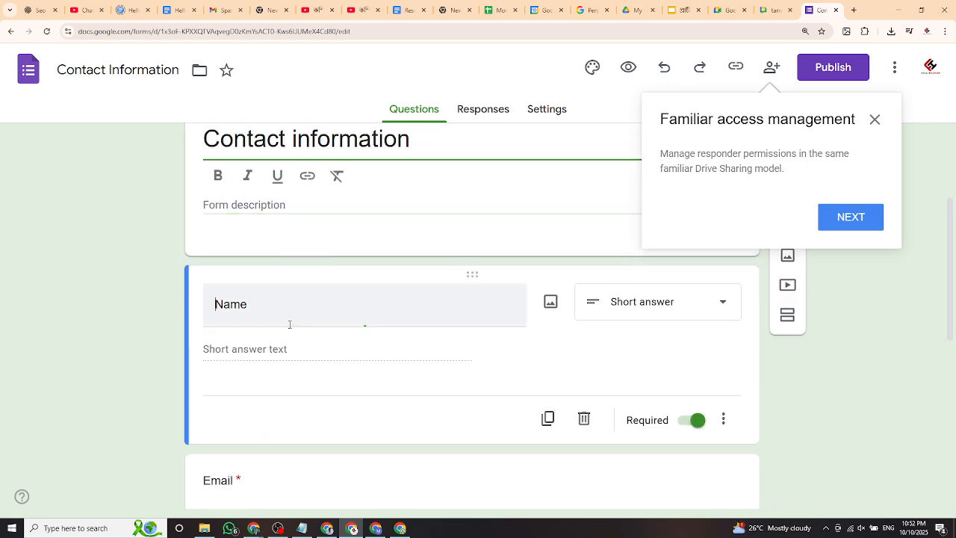
{"action": "scroll", "coordinate": [253, 363], "scroll_direction": "down", "scroll_amount": 4}
{"action": "scroll", "coordinate": [253, 362], "scroll_direction": "down", "scroll_amount": 3}
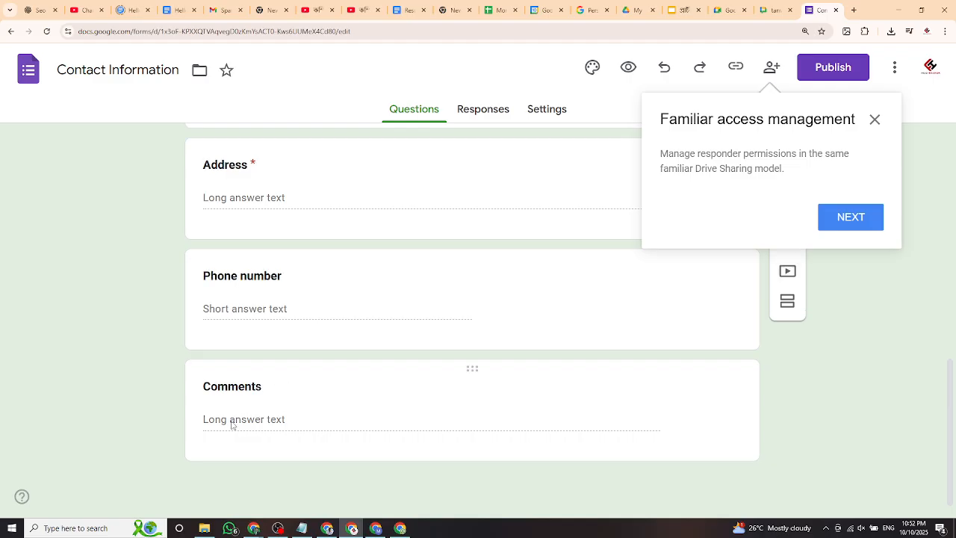
{"action": "scroll", "coordinate": [318, 358], "scroll_direction": "up", "scroll_amount": 4}
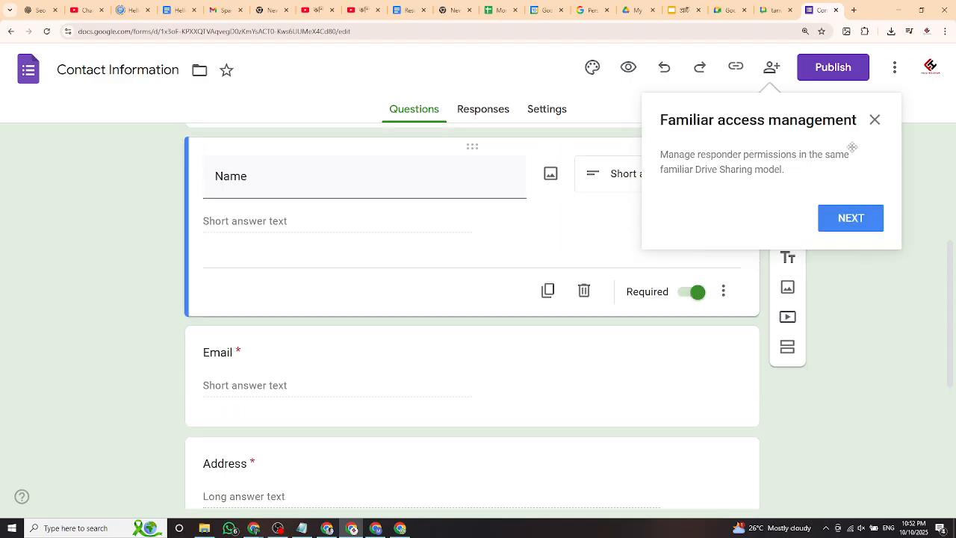
{"action": "left_click", "coordinate": [875, 121]}
{"action": "scroll", "coordinate": [281, 290], "scroll_direction": "up", "scroll_amount": 4}
{"action": "scroll", "coordinate": [320, 337], "scroll_direction": "down", "scroll_amount": 8}
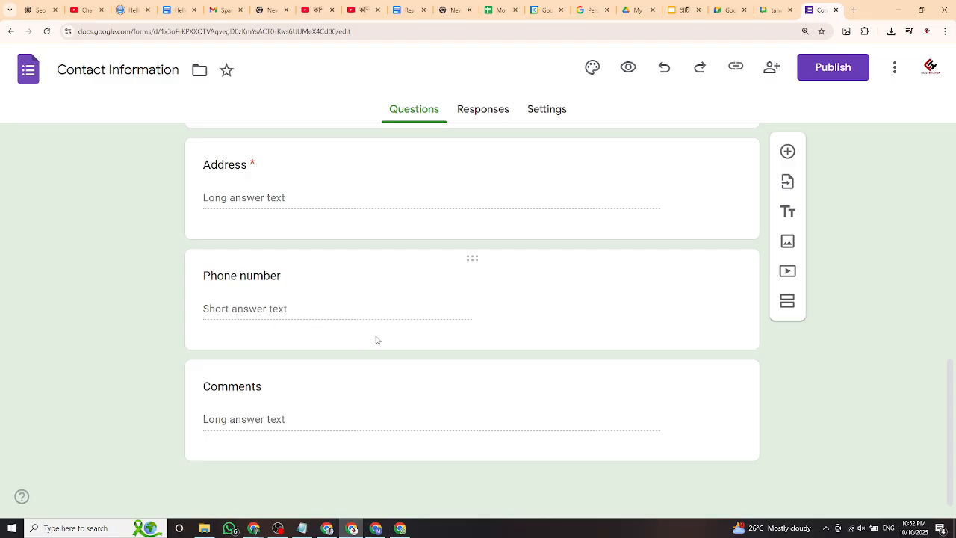
{"action": "scroll", "coordinate": [377, 340], "scroll_direction": "up", "scroll_amount": 4}
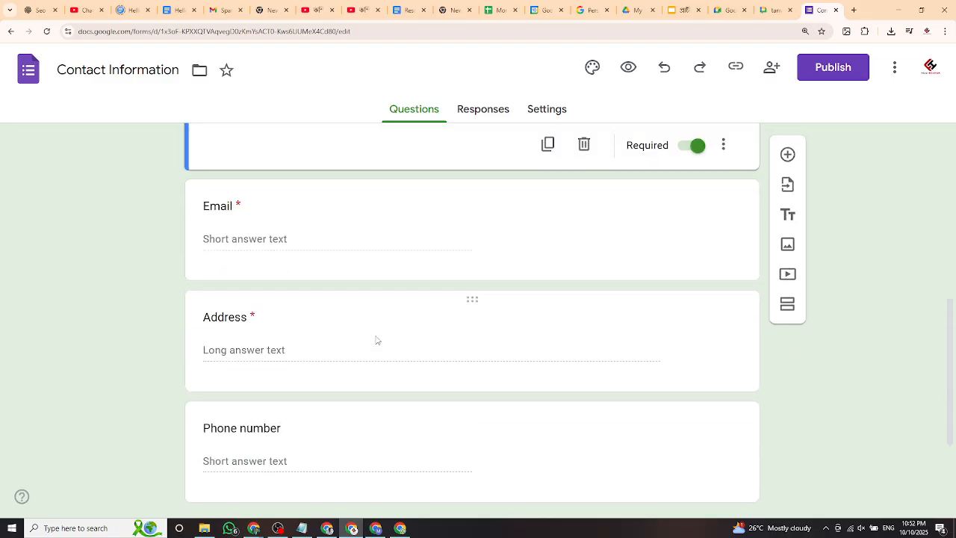
{"action": "scroll", "coordinate": [369, 334], "scroll_direction": "up", "scroll_amount": 3}
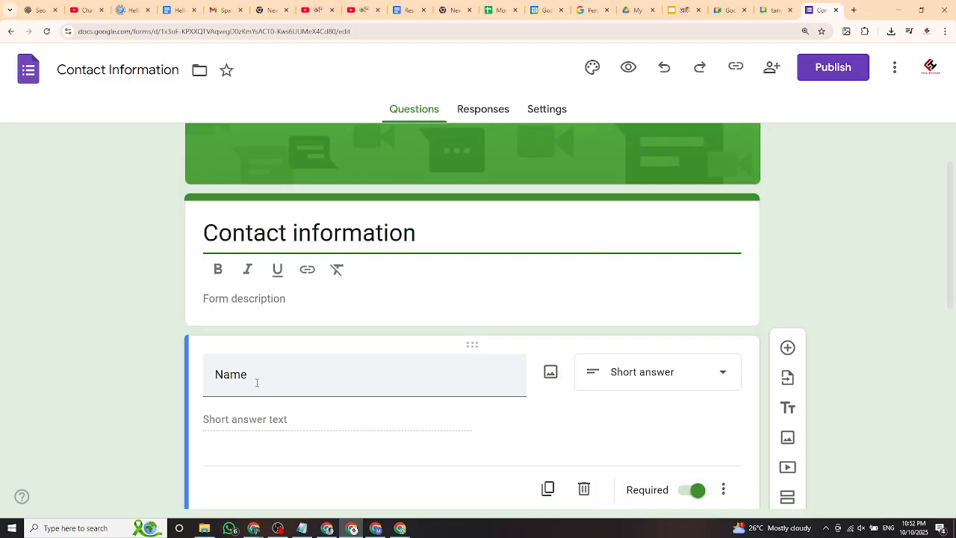
{"action": "scroll", "coordinate": [256, 382], "scroll_direction": "down", "scroll_amount": 1}
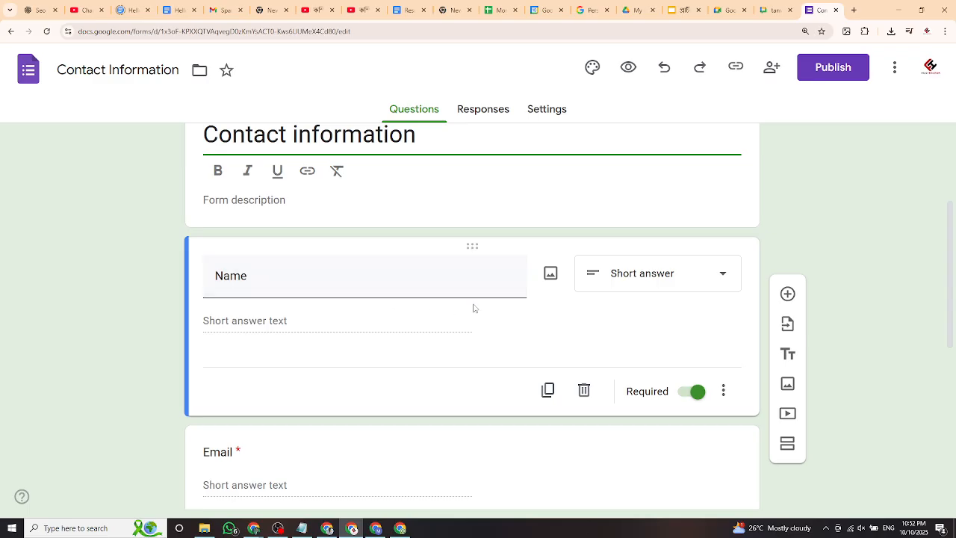
{"action": "scroll", "coordinate": [463, 314], "scroll_direction": "up", "scroll_amount": 3}
{"action": "scroll", "coordinate": [373, 373], "scroll_direction": "down", "scroll_amount": 10}
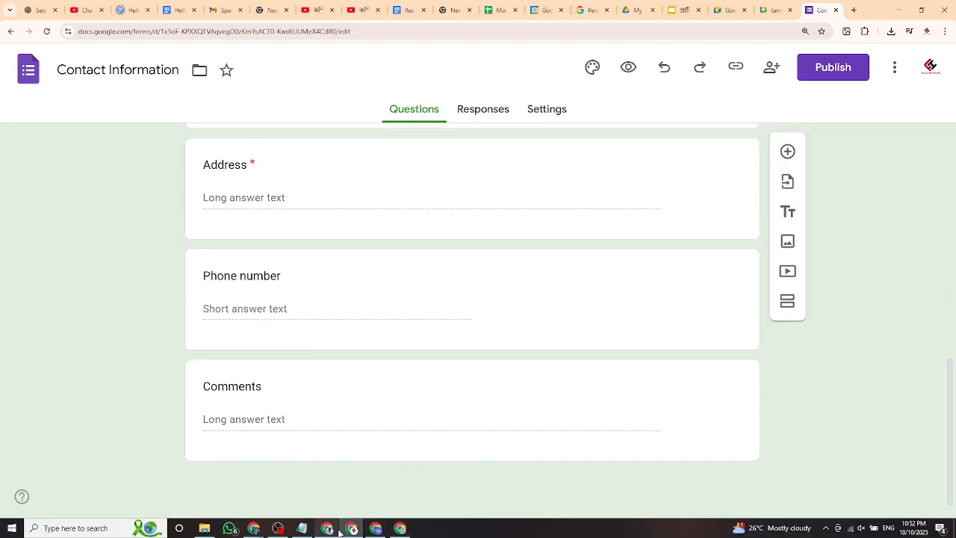
{"action": "left_click", "coordinate": [854, 9]}
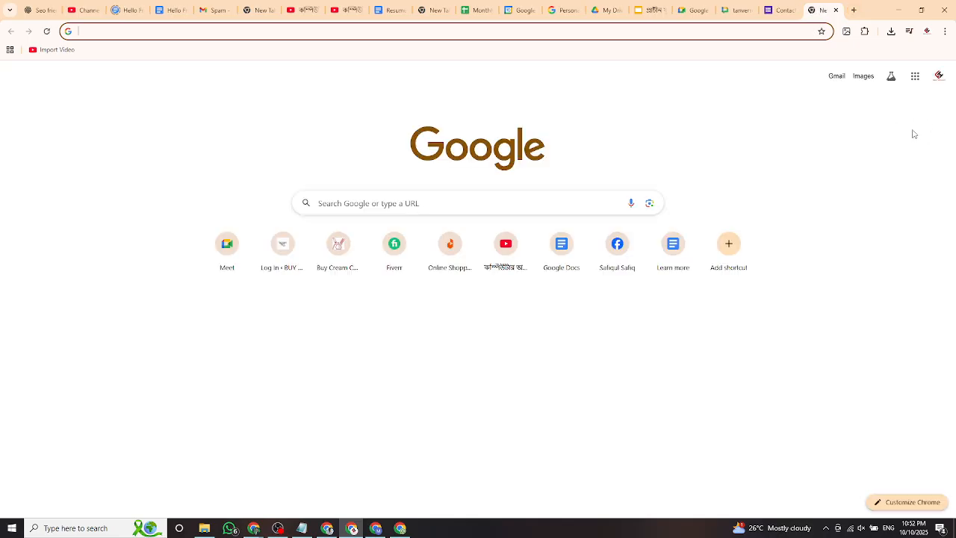
Browse the Google apps list, close it, and minimize both Chrome windows to show the desktop.
{"action": "left_click", "coordinate": [915, 77]}
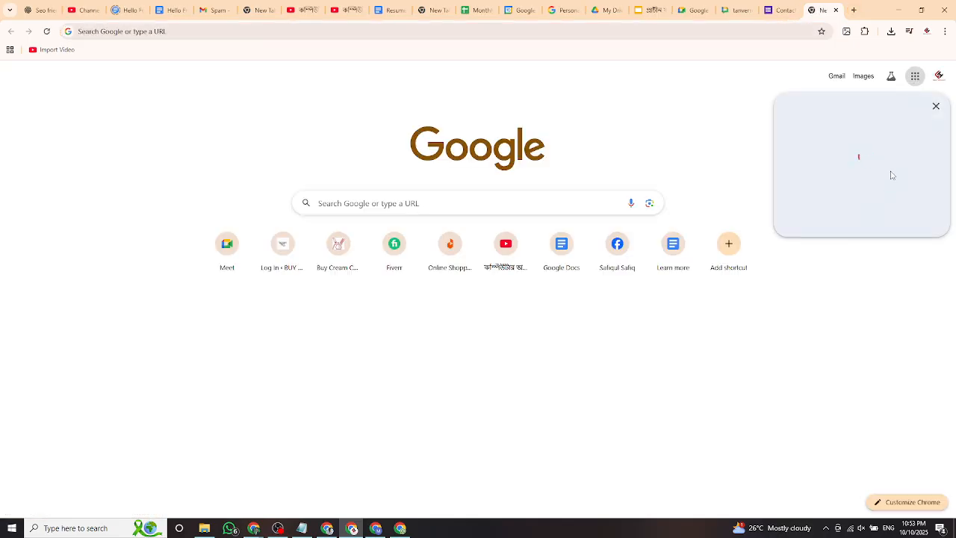
{"action": "scroll", "coordinate": [882, 187], "scroll_direction": "down", "scroll_amount": 5}
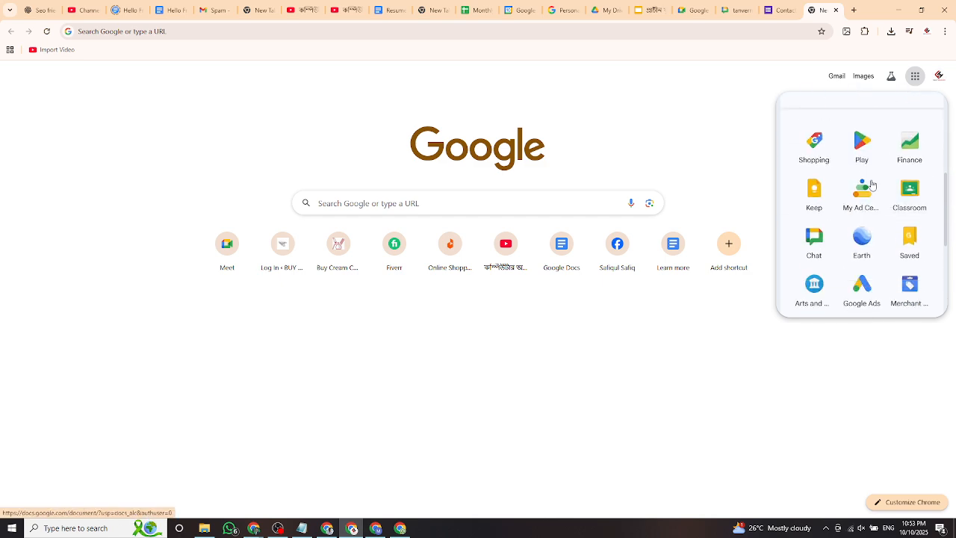
{"action": "scroll", "coordinate": [889, 209], "scroll_direction": "down", "scroll_amount": 3}
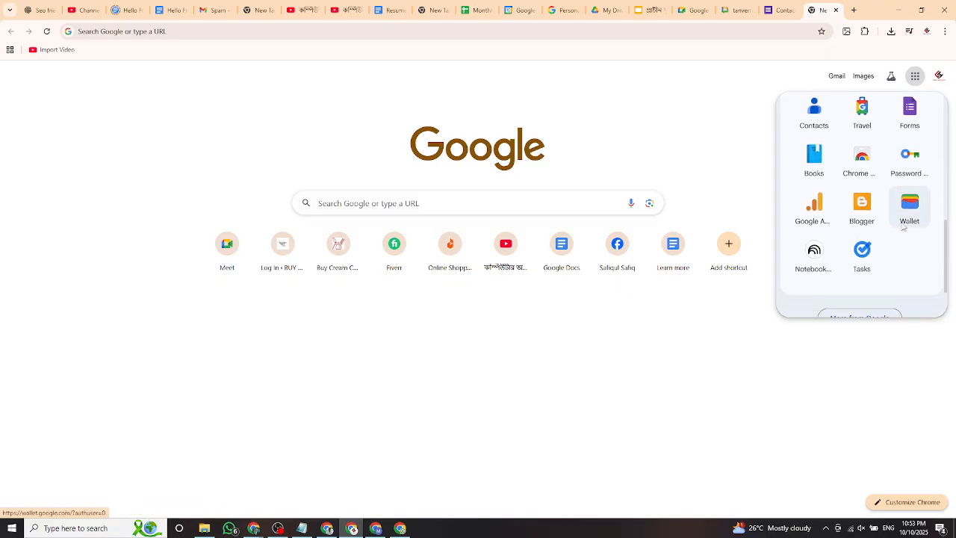
{"action": "scroll", "coordinate": [904, 227], "scroll_direction": "down", "scroll_amount": 1}
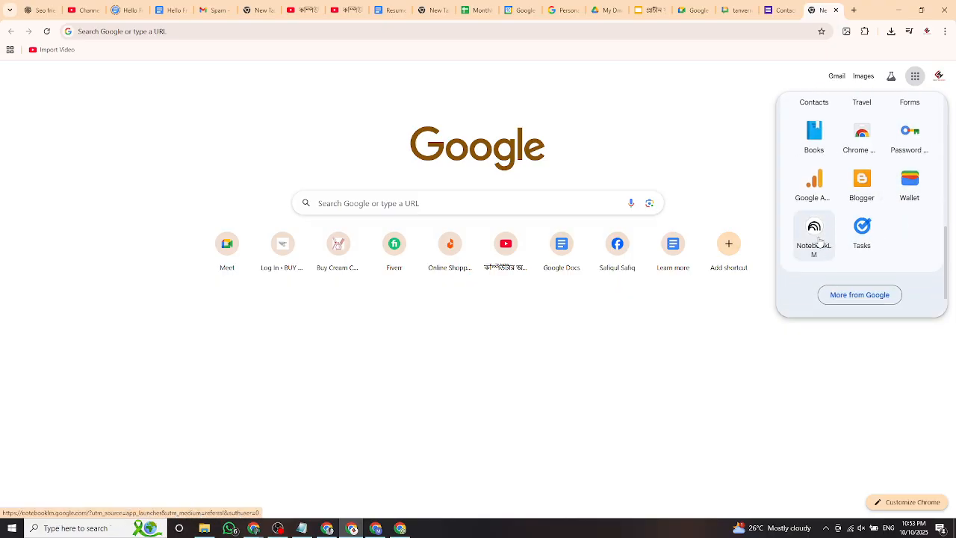
{"action": "left_click", "coordinate": [412, 331]}
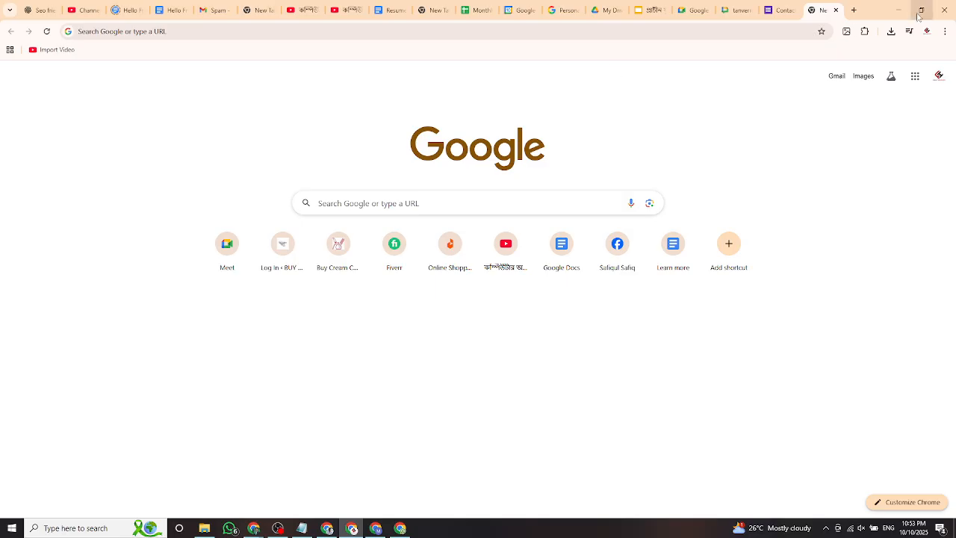
{"action": "left_click", "coordinate": [892, 12]}
{"action": "left_click", "coordinate": [891, 14]}
Show the desktop, view This PC's folders and drives, then minimize it.
{"action": "left_click", "coordinate": [891, 12]}
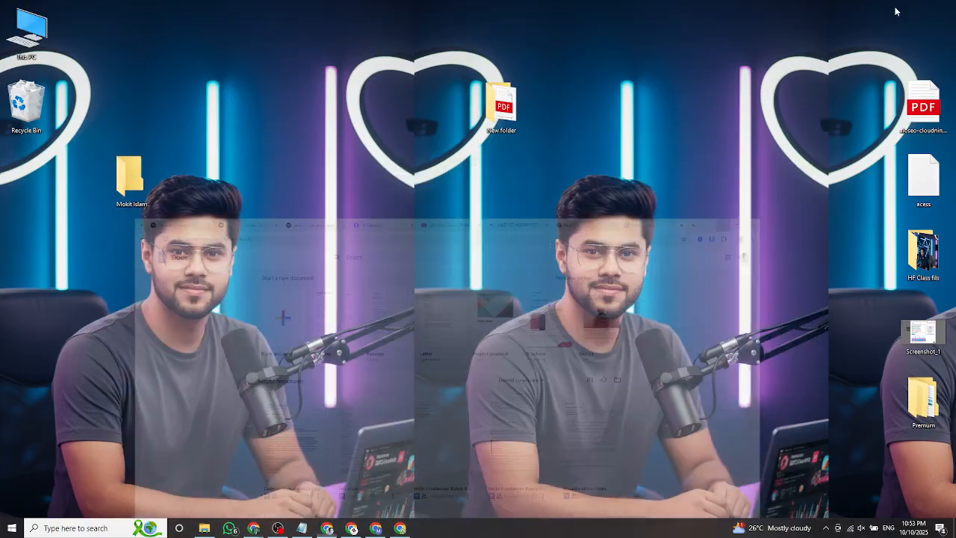
{"action": "double_click", "coordinate": [28, 30]}
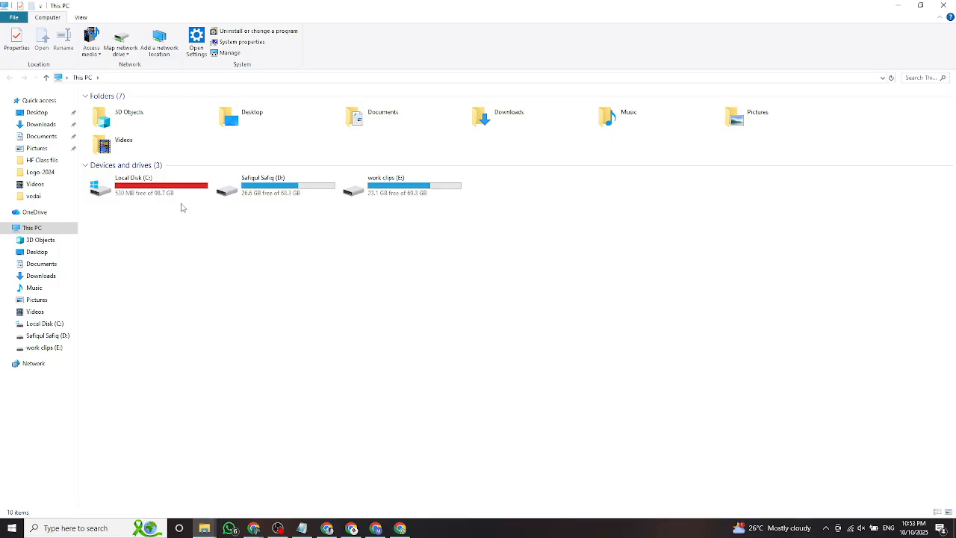
{"action": "left_click", "coordinate": [899, 6]}
Refresh the desktop and bring the Chrome windows back from the taskbar.
{"action": "right_click", "coordinate": [337, 161]}
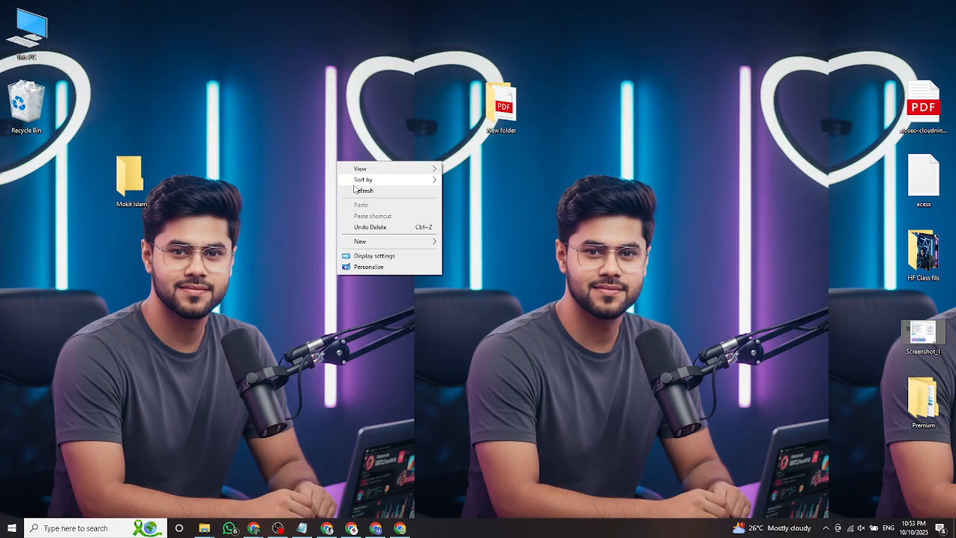
{"action": "left_click", "coordinate": [357, 191]}
{"action": "left_click", "coordinate": [328, 528]}
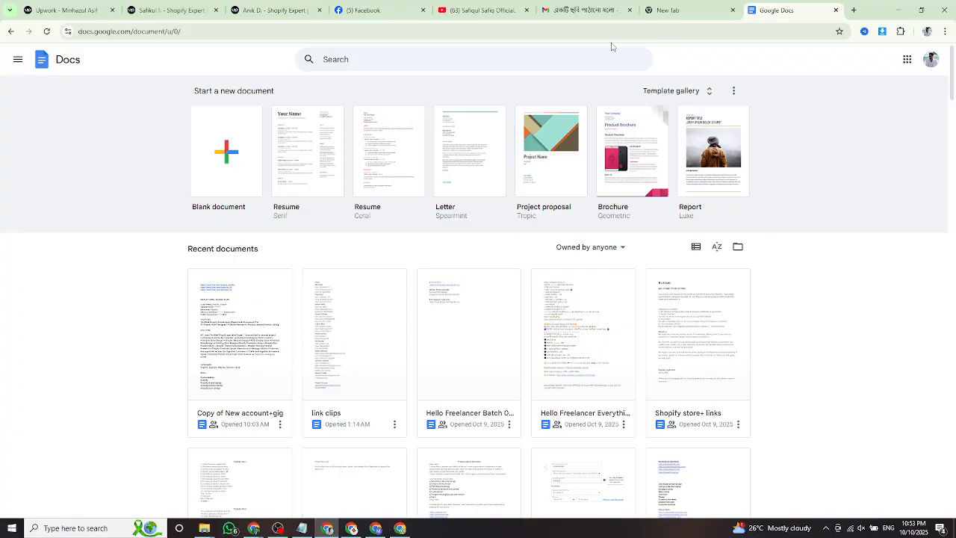
{"action": "left_click", "coordinate": [352, 528]}
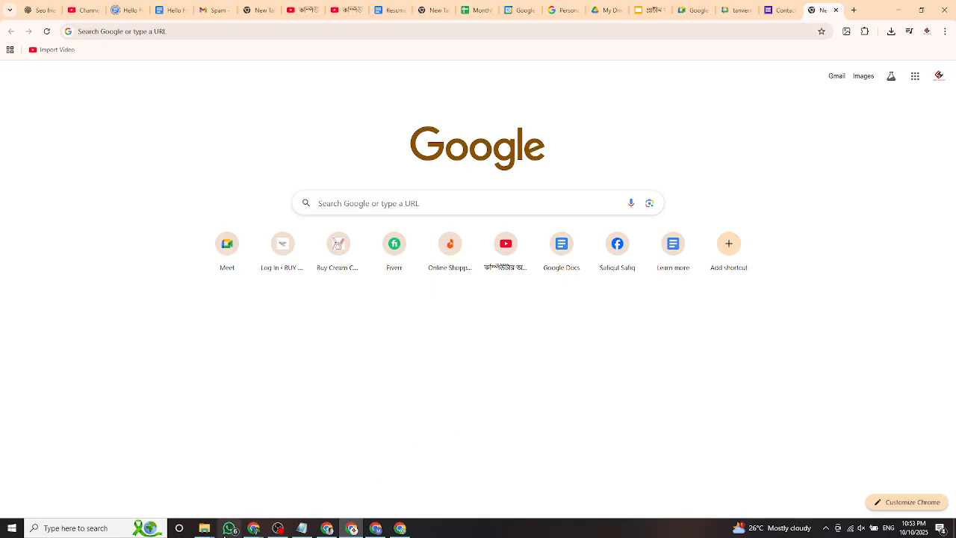
Bring the Meet call forward and open the Meeting tools panel with its Timer add-on.
{"action": "mouse_move", "coordinate": [254, 528]}
{"action": "left_click", "coordinate": [214, 491]}
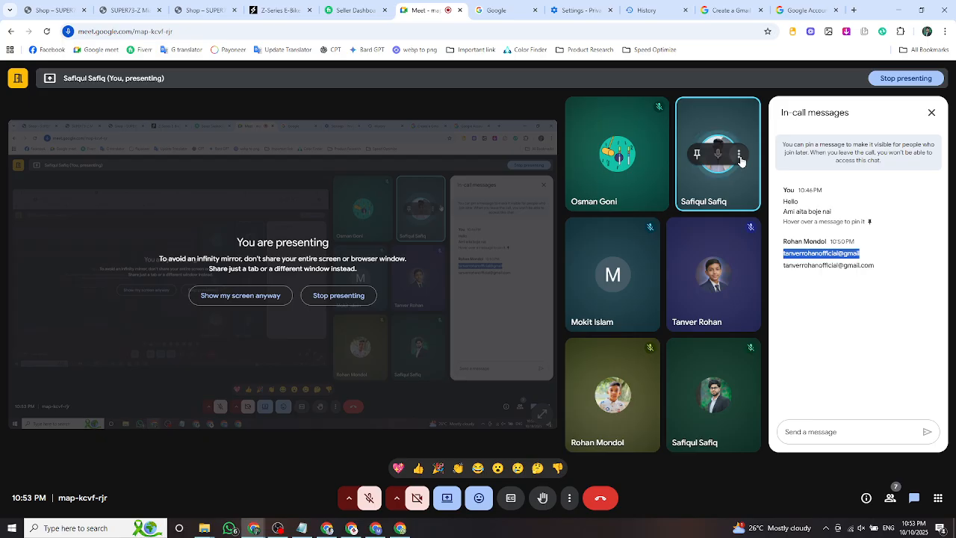
{"action": "left_click", "coordinate": [739, 155]}
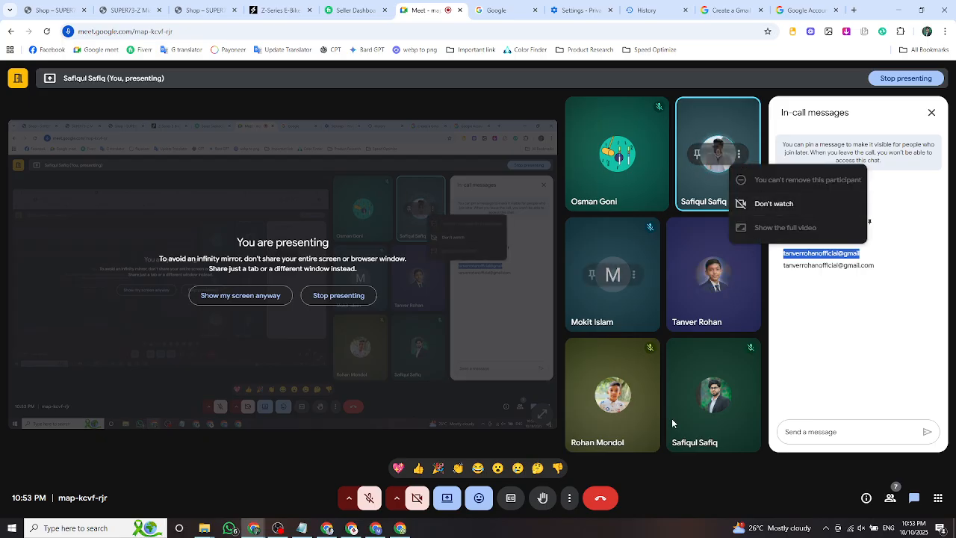
{"action": "left_click", "coordinate": [937, 499]}
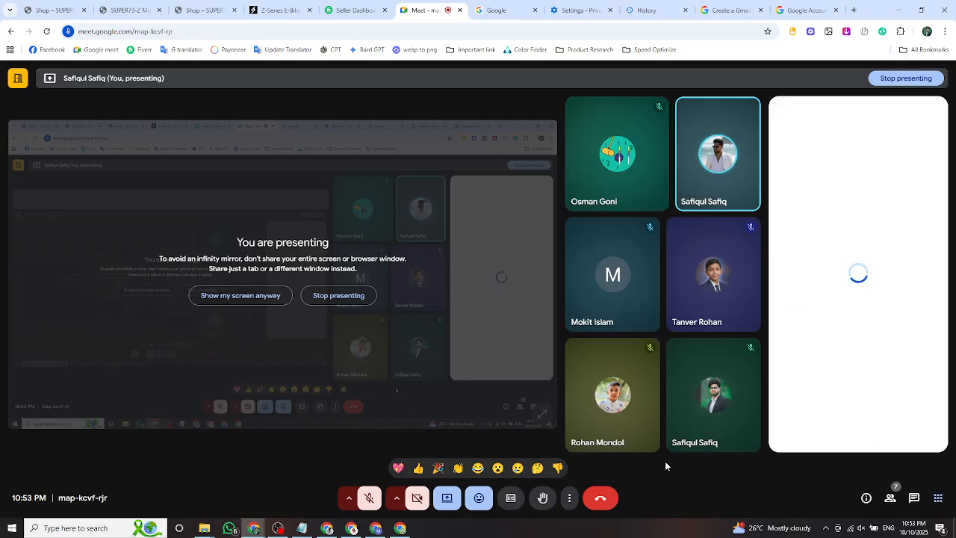
{"action": "left_click", "coordinate": [569, 501]}
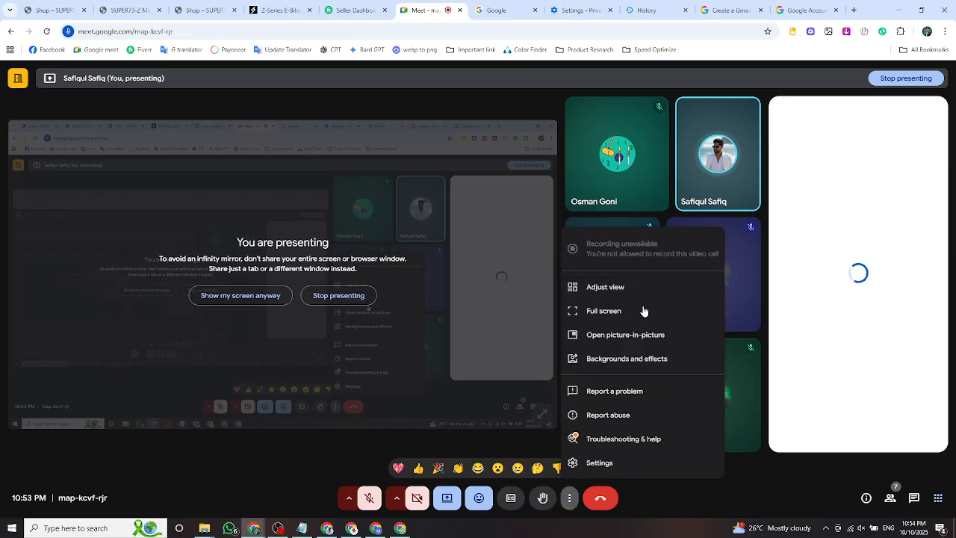
{"action": "left_click", "coordinate": [638, 361]}
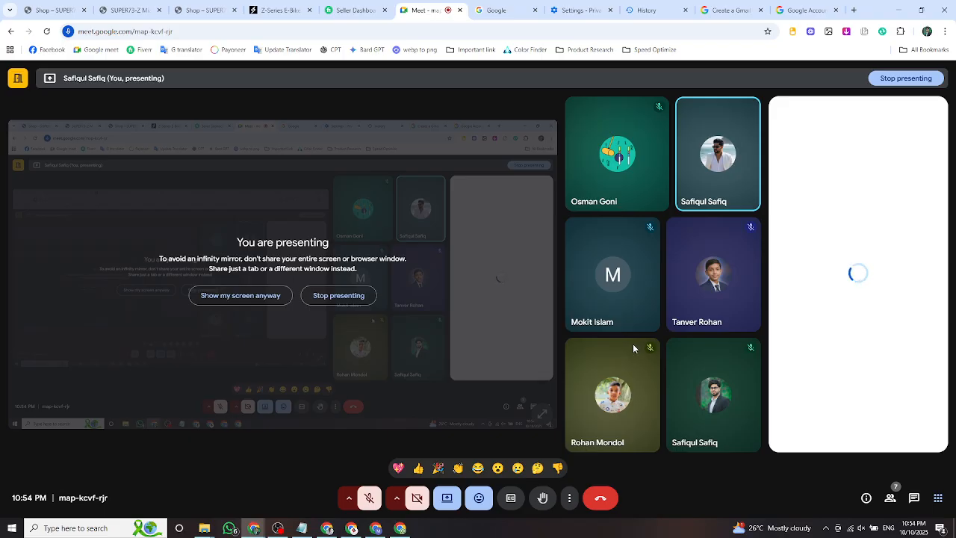
{"action": "mouse_move", "coordinate": [633, 348]}
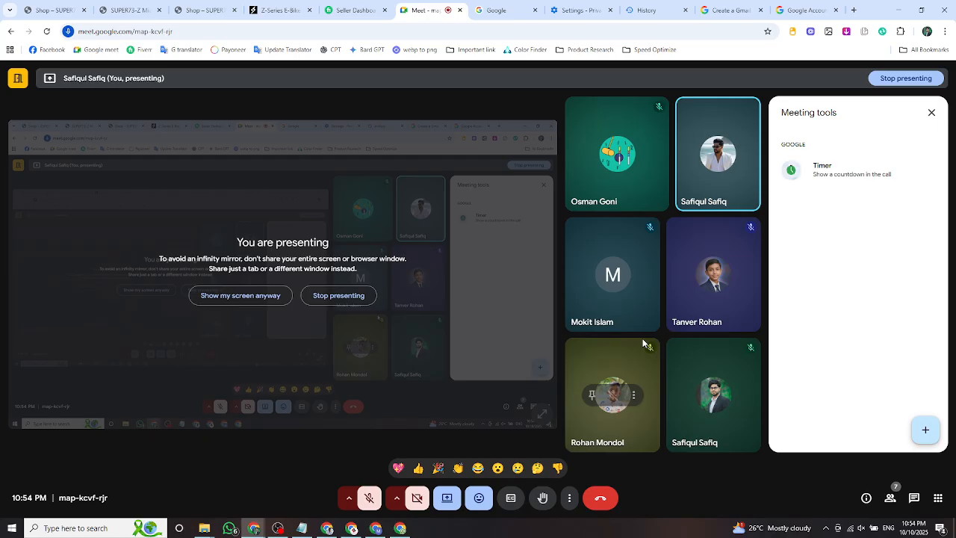
Browse the Backgrounds and effects panel, close it, and minimize the Meet window.
{"action": "left_click", "coordinate": [570, 498]}
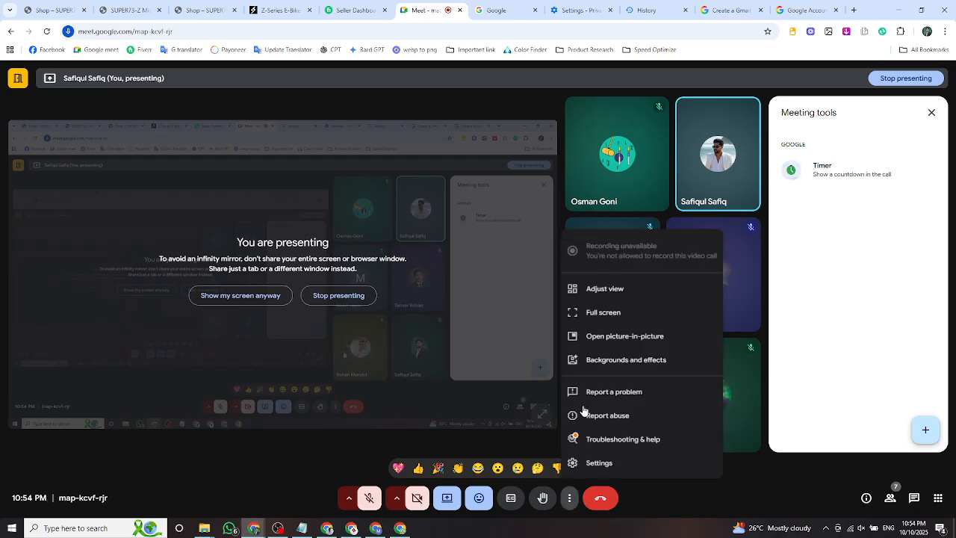
{"action": "left_click", "coordinate": [631, 359]}
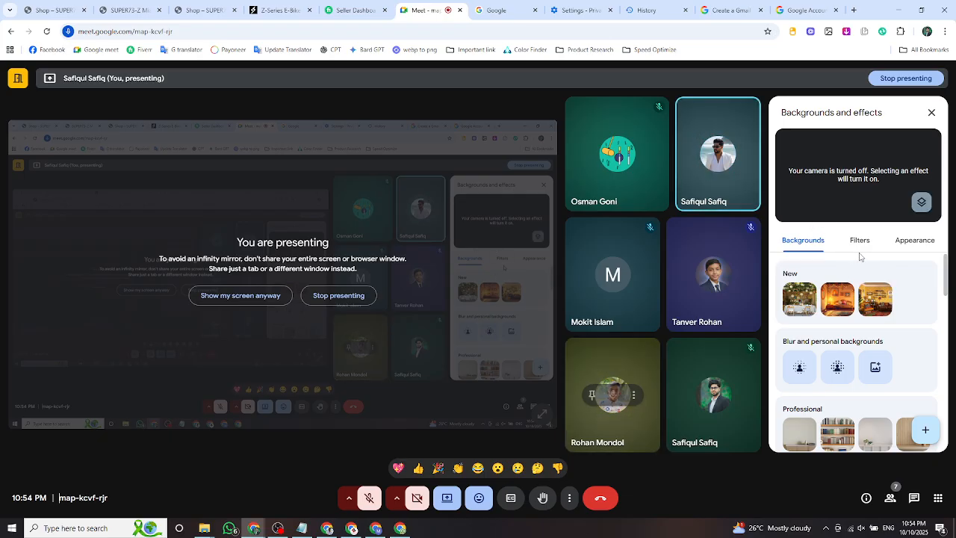
{"action": "scroll", "coordinate": [868, 318], "scroll_direction": "down", "scroll_amount": 2}
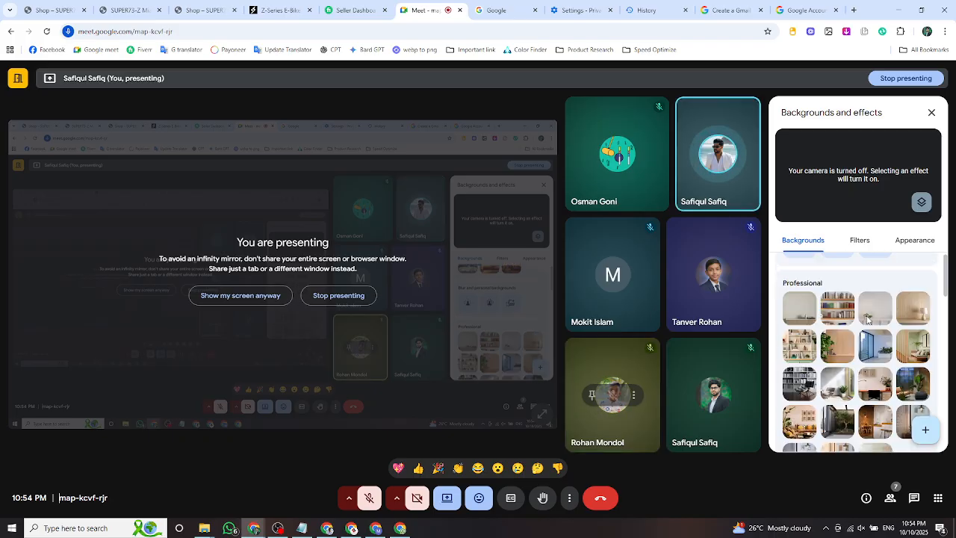
{"action": "scroll", "coordinate": [867, 406], "scroll_direction": "down", "scroll_amount": 1}
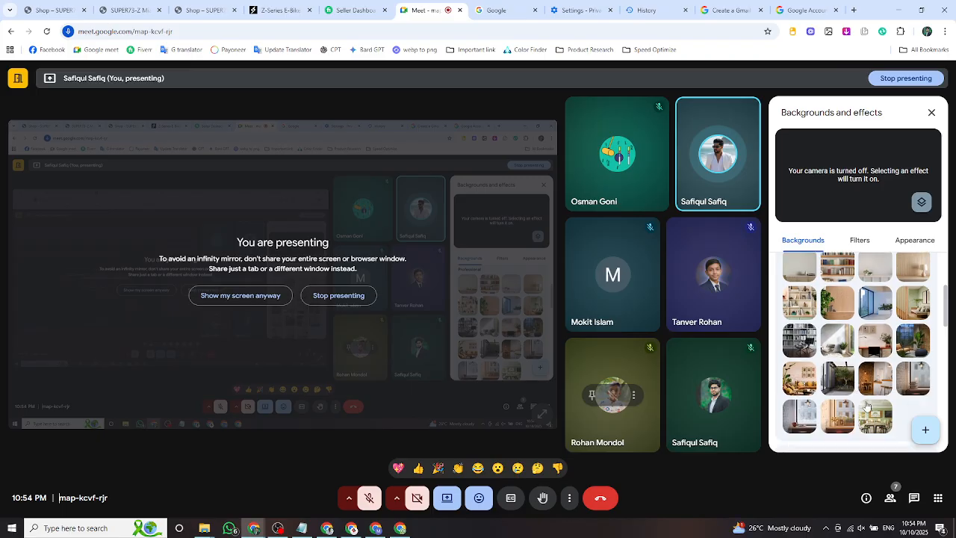
{"action": "scroll", "coordinate": [866, 405], "scroll_direction": "up", "scroll_amount": 6}
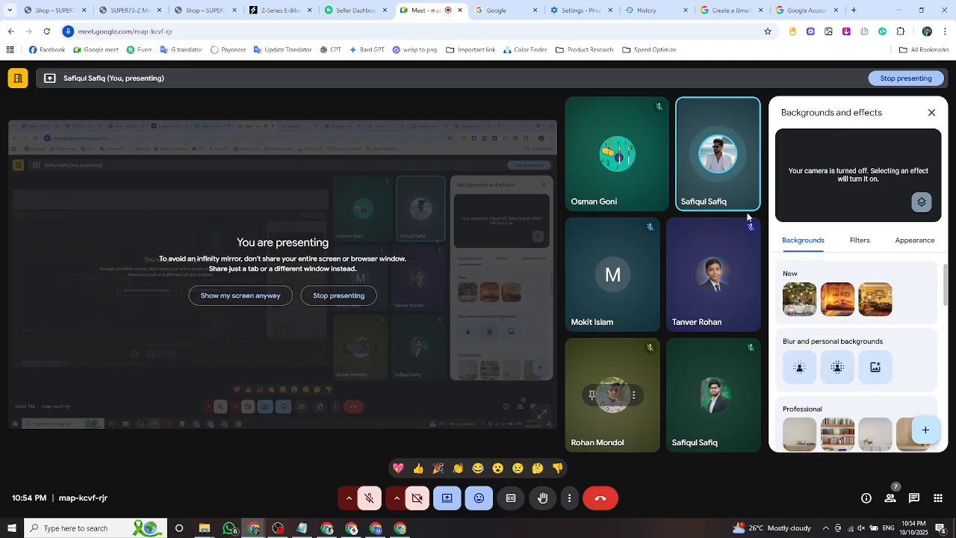
{"action": "left_click", "coordinate": [932, 112]}
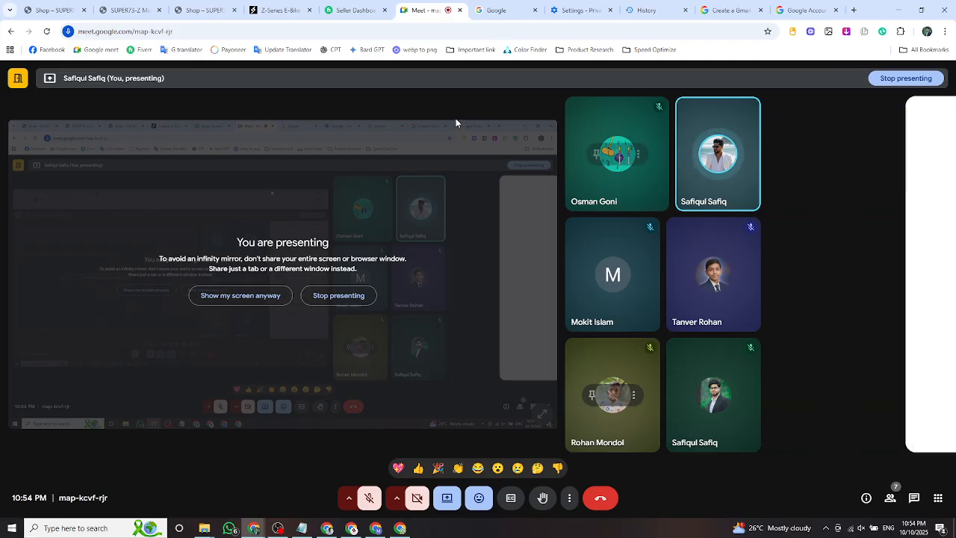
{"action": "left_click", "coordinate": [898, 9]}
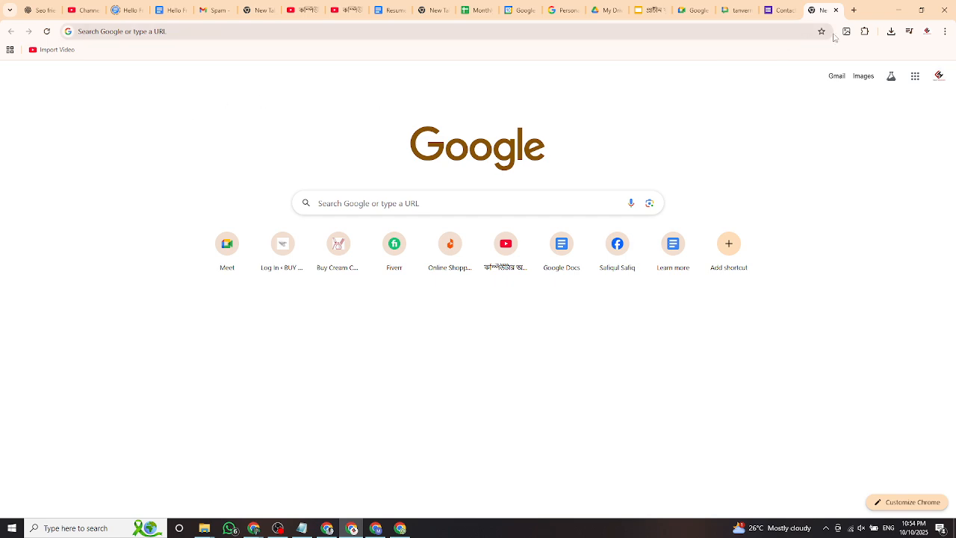
{"action": "left_click", "coordinate": [898, 10]}
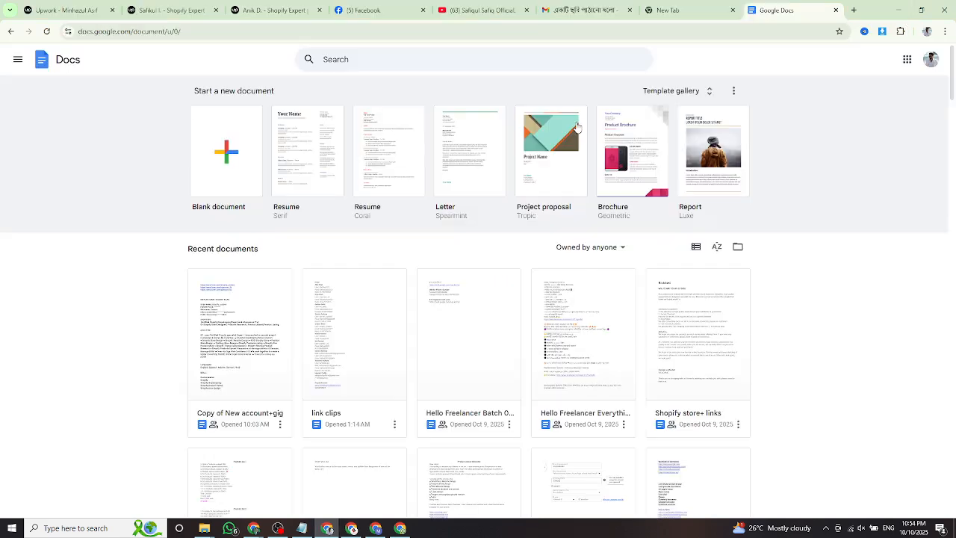
{"action": "left_click", "coordinate": [898, 11]}
{"action": "double_click", "coordinate": [26, 31]}
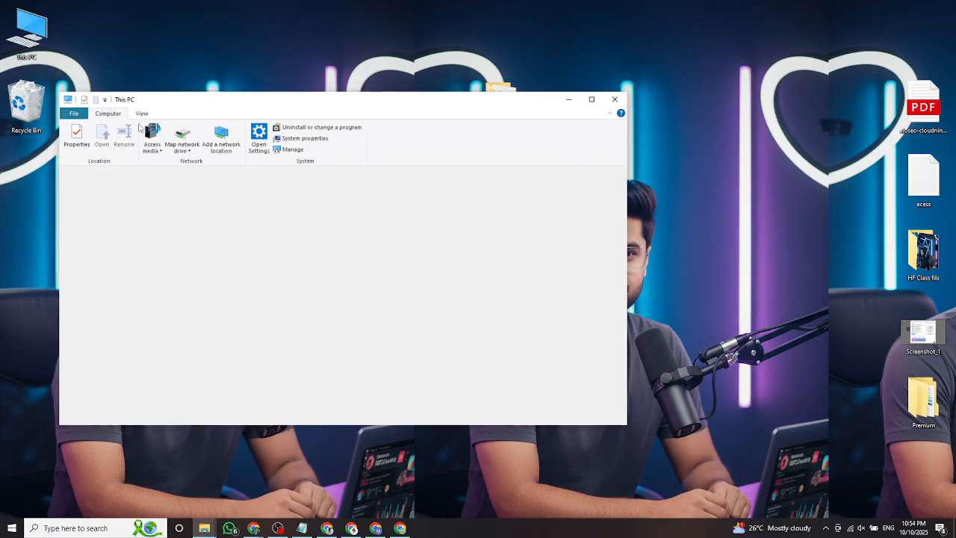
{"action": "double_click", "coordinate": [179, 312]}
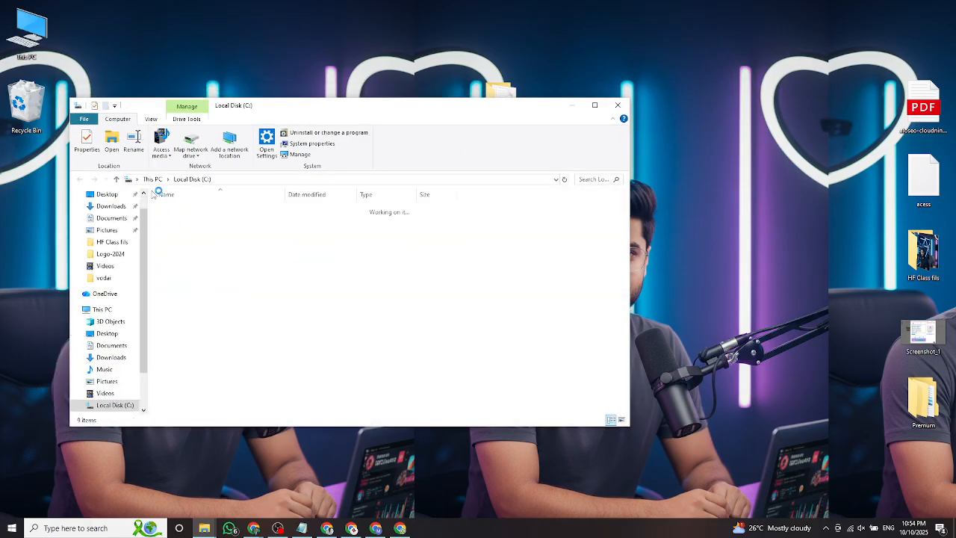
{"action": "left_click", "coordinate": [79, 179]}
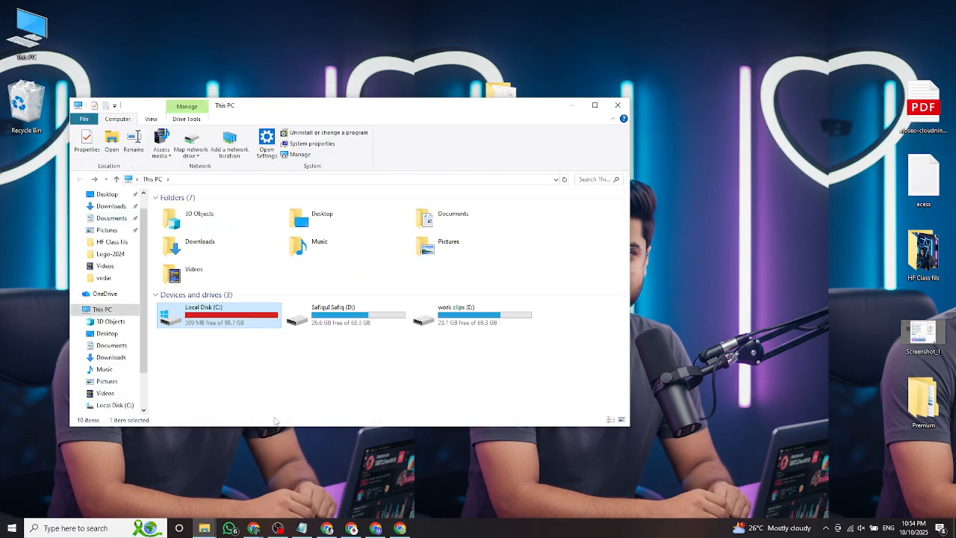
{"action": "left_click", "coordinate": [574, 106]}
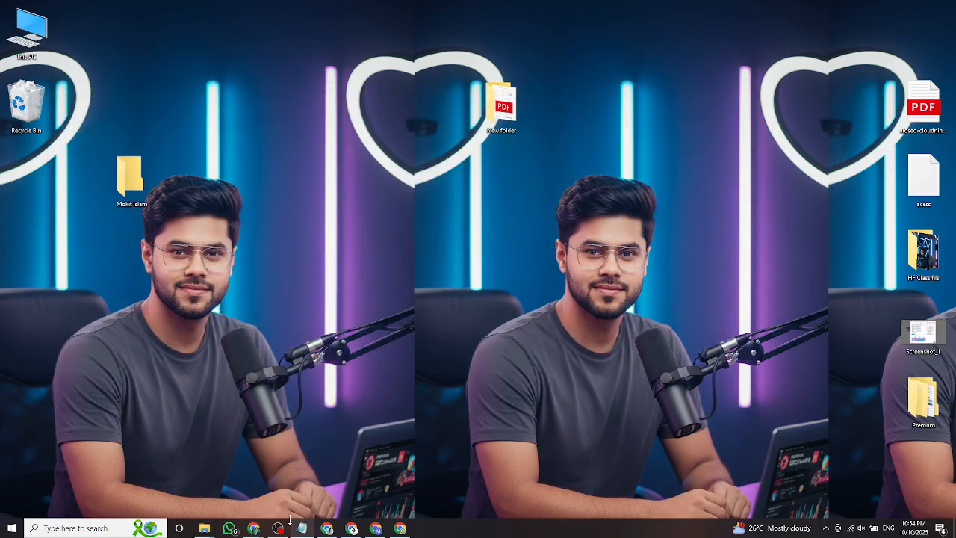
{"action": "left_click", "coordinate": [352, 528]}
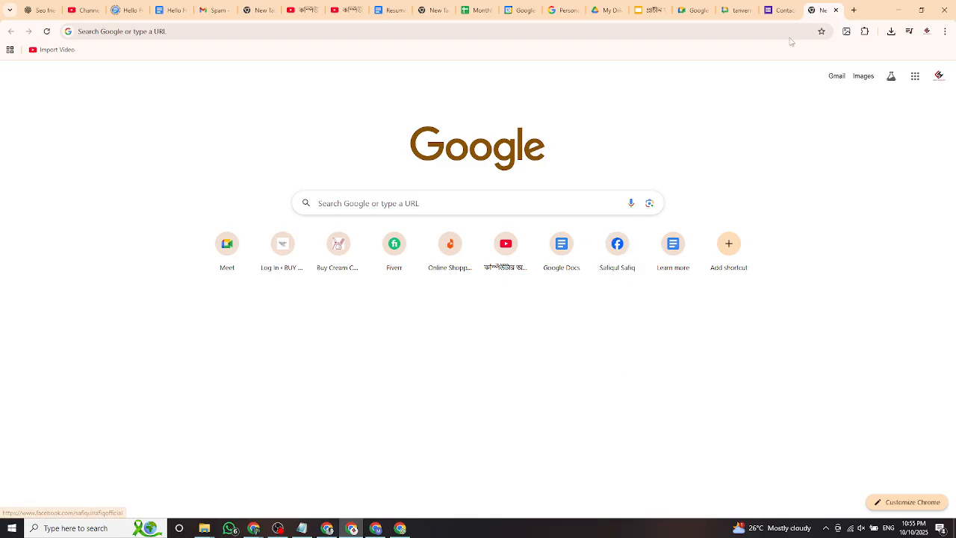
Open a new Chrome tab and scroll through the Google apps launcher.
{"action": "left_click", "coordinate": [854, 10]}
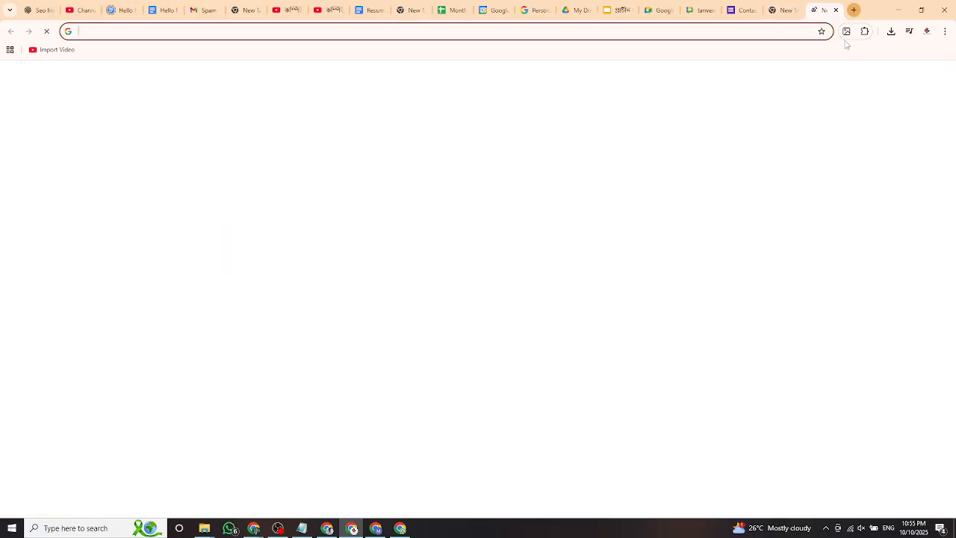
{"action": "left_click", "coordinate": [918, 77]}
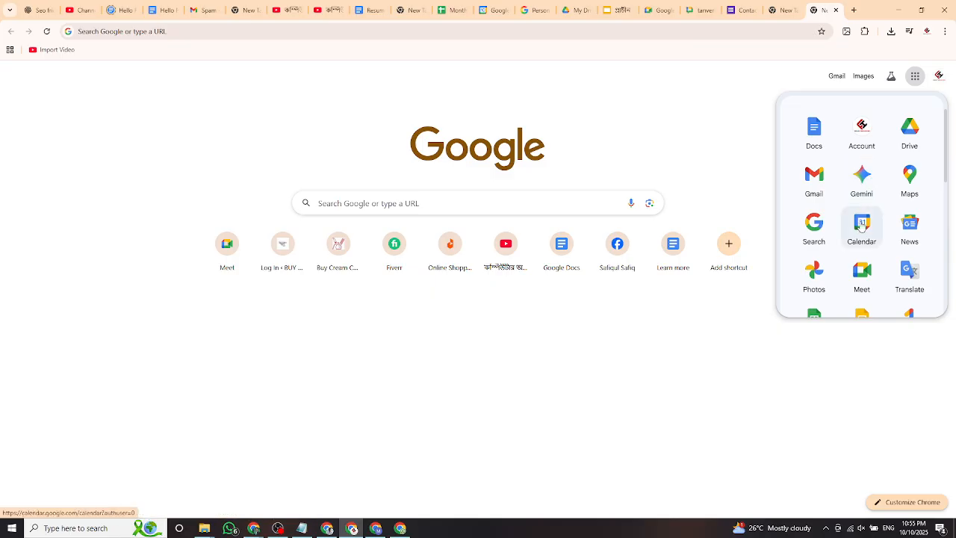
{"action": "scroll", "coordinate": [863, 221], "scroll_direction": "down", "scroll_amount": 3}
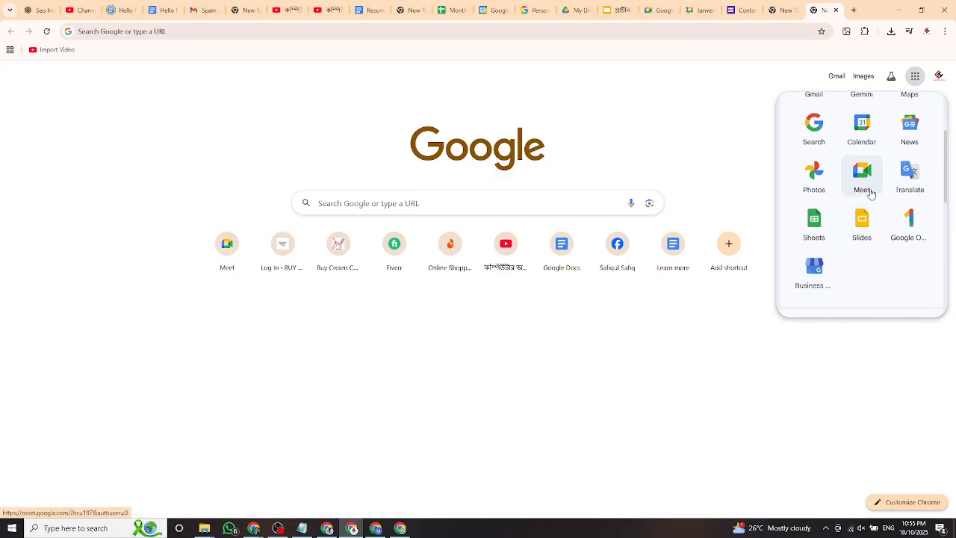
Open Google Translate set to Bengali-English and switch the Avro keyboard to Bengali Unicode.
{"action": "left_click", "coordinate": [919, 175]}
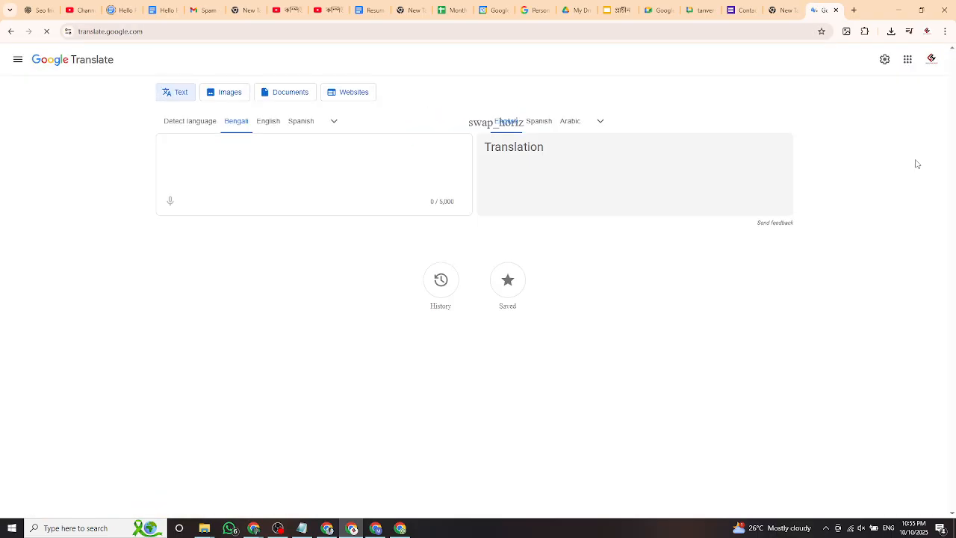
{"action": "left_click", "coordinate": [288, 147]}
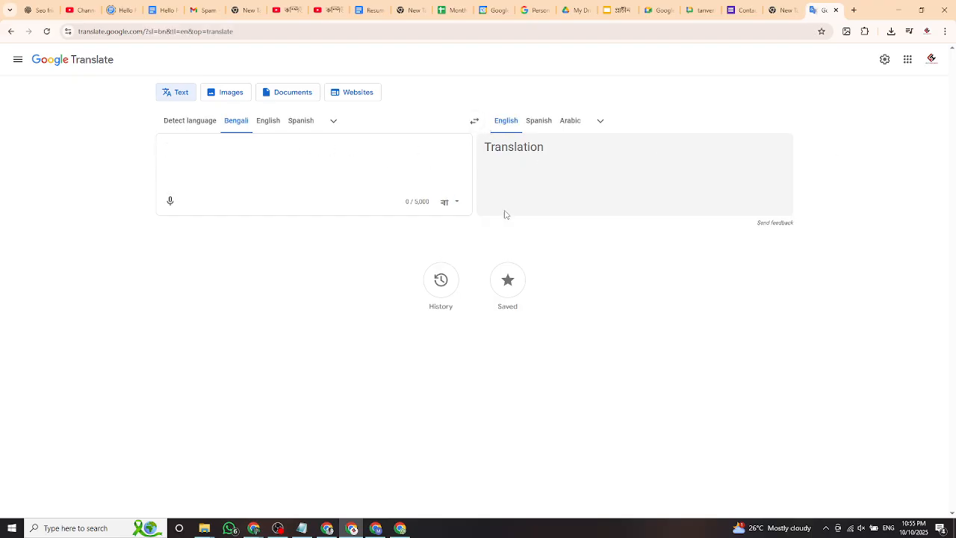
{"action": "left_click", "coordinate": [825, 528]}
{"action": "right_click", "coordinate": [815, 488]}
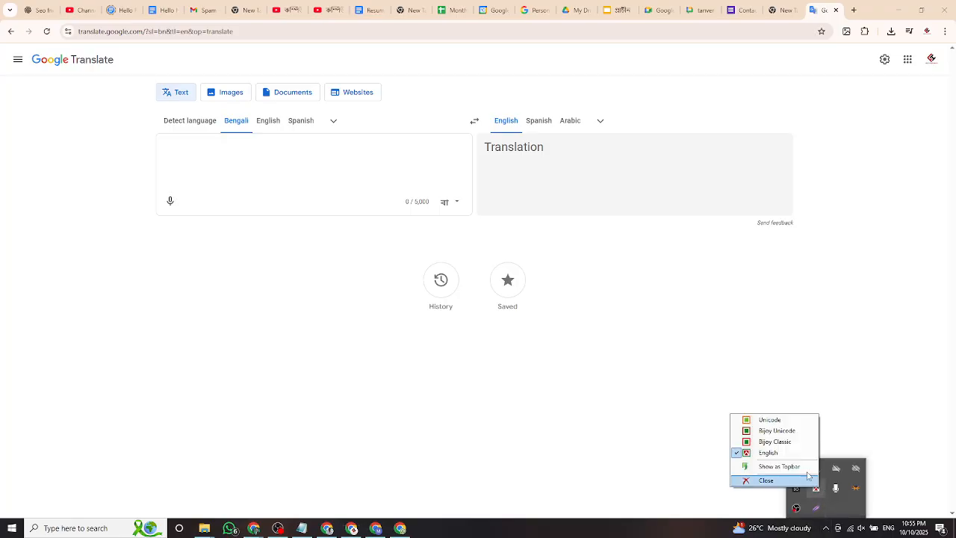
{"action": "left_click", "coordinate": [757, 423]}
{"action": "left_click", "coordinate": [202, 162]}
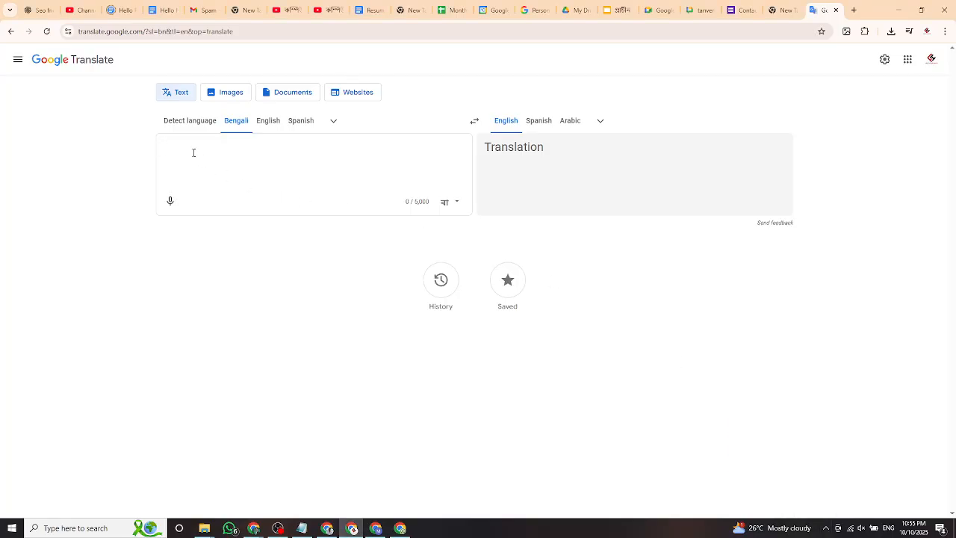
Type the Bengali text 'আমি এই কাজটি পারি। আকাজটি প্রফেসনাল বাবে করে দিতে পারবো' for translation.
{"action": "type", "text": "আমি এই কাজটি পা"}
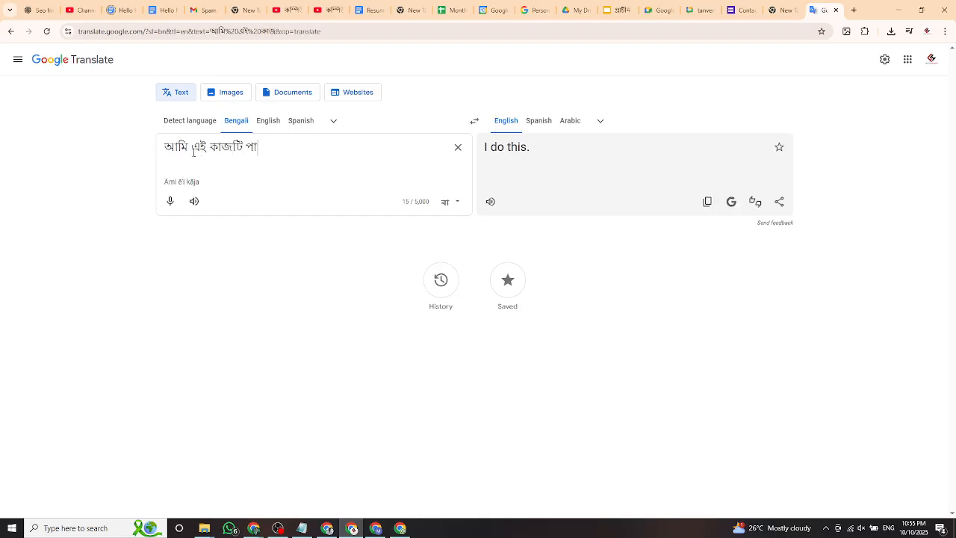
{"action": "type", "text": "রি"}
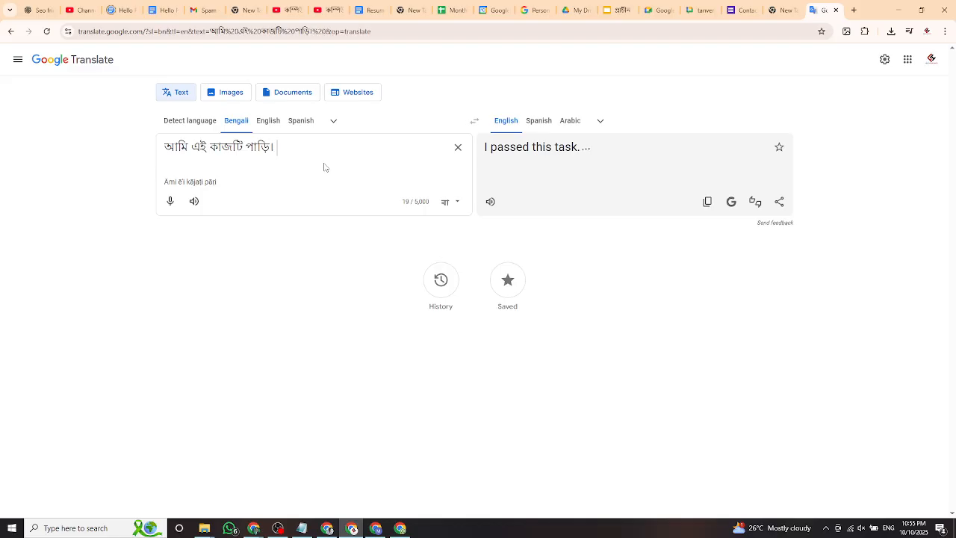
{"action": "type", "text": "। আমি"}
{"action": "type", "text": "কা"}
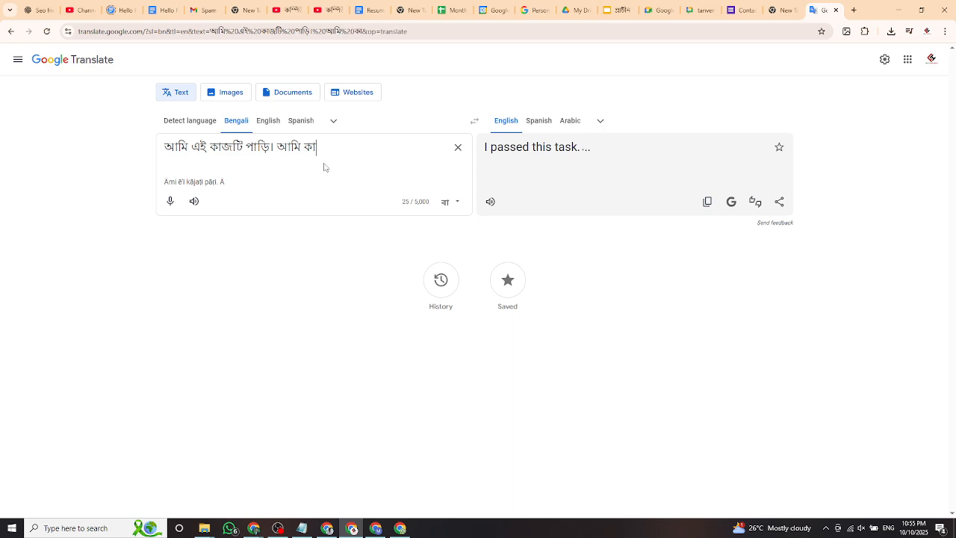
{"action": "type", "text": "জটি "}
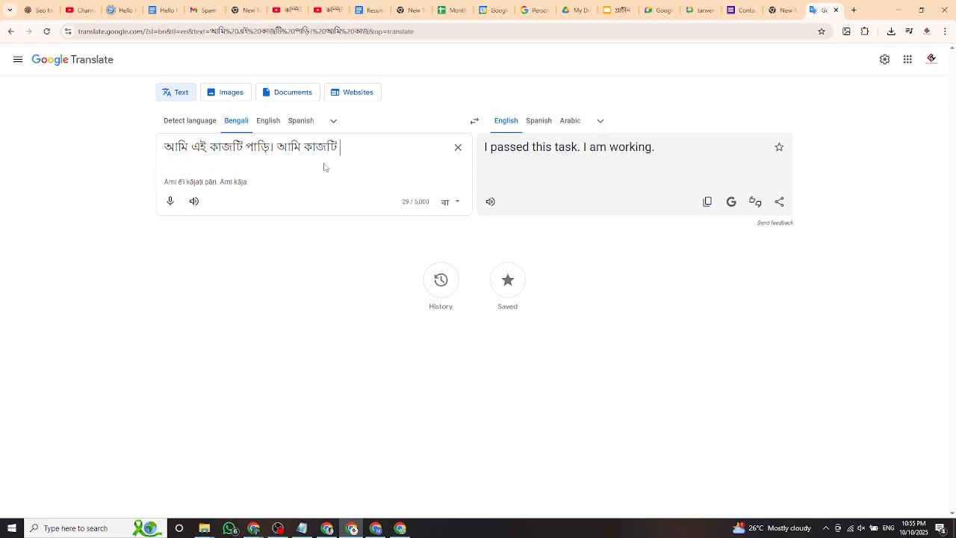
{"action": "type", "text": "প্রফেস"}
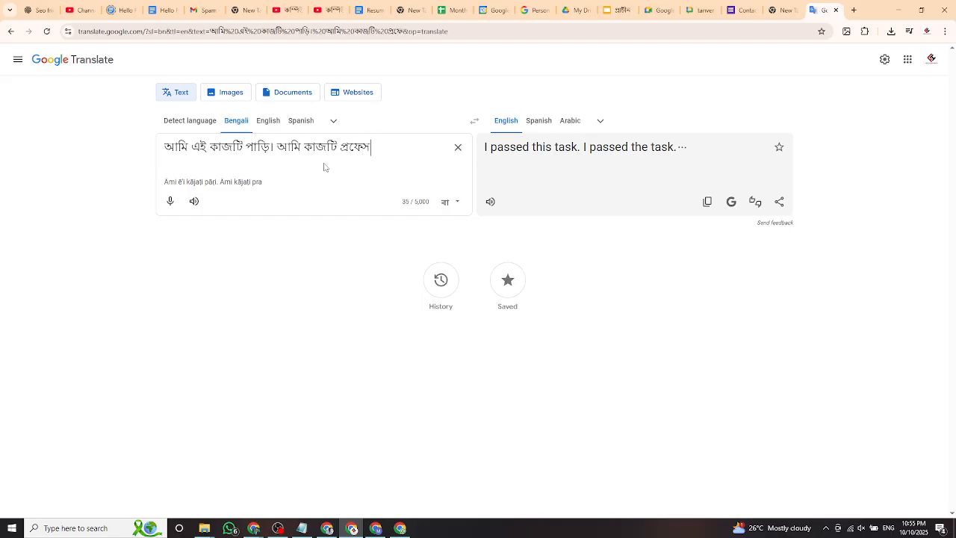
{"action": "key", "text": "BackSpace"}
{"action": "type", "text": "শনাল বাবে"}
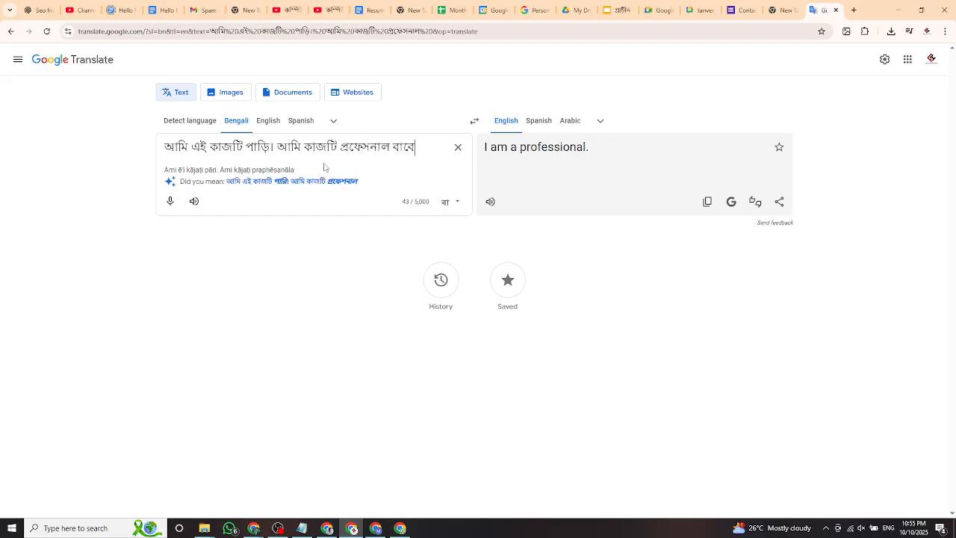
{"action": "type", "text": " করে দিতে "}
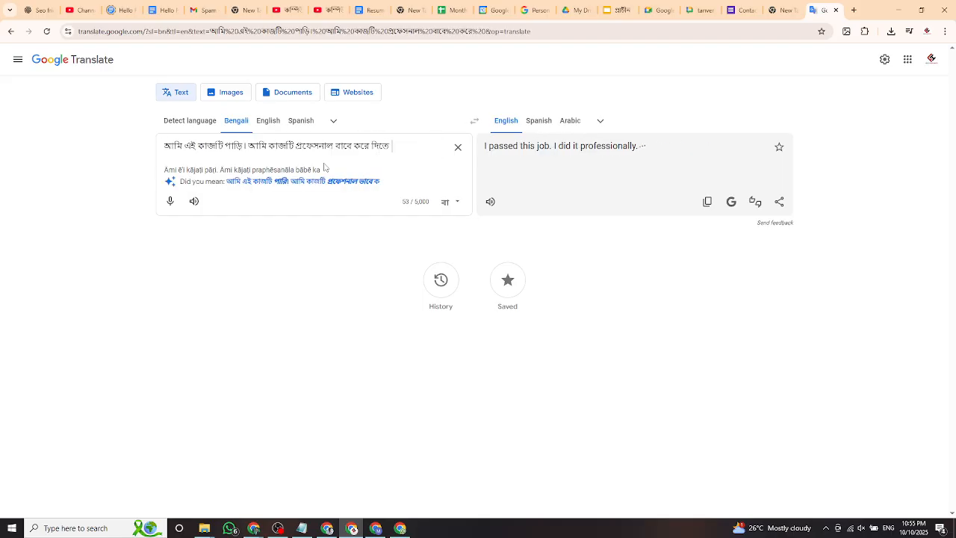
{"action": "type", "text": "পারবো"}
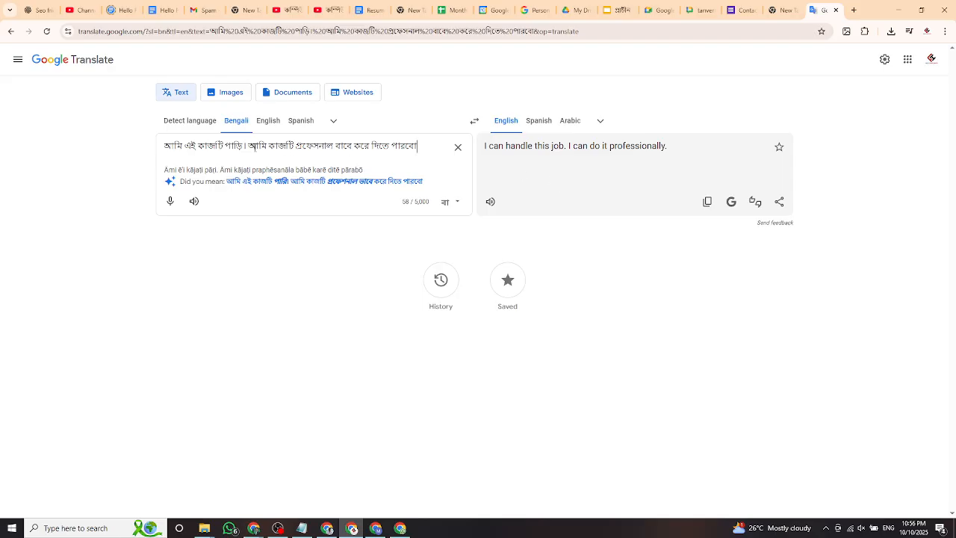
Delete and restore the second sentence, view alternative translations, then clear the source text.
{"action": "left_click_drag", "start_coordinate": [249, 146], "coordinate": [462, 164]}
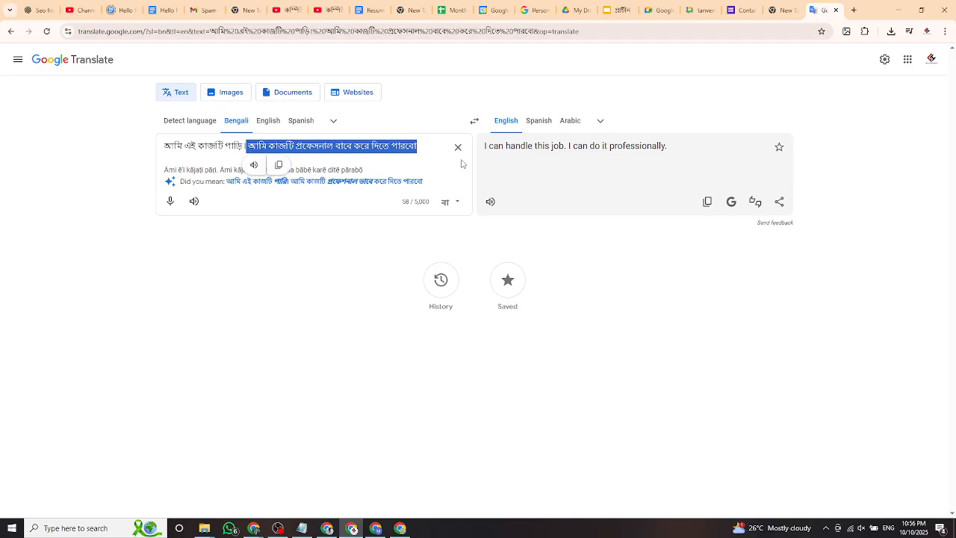
{"action": "key", "text": "BackSpace"}
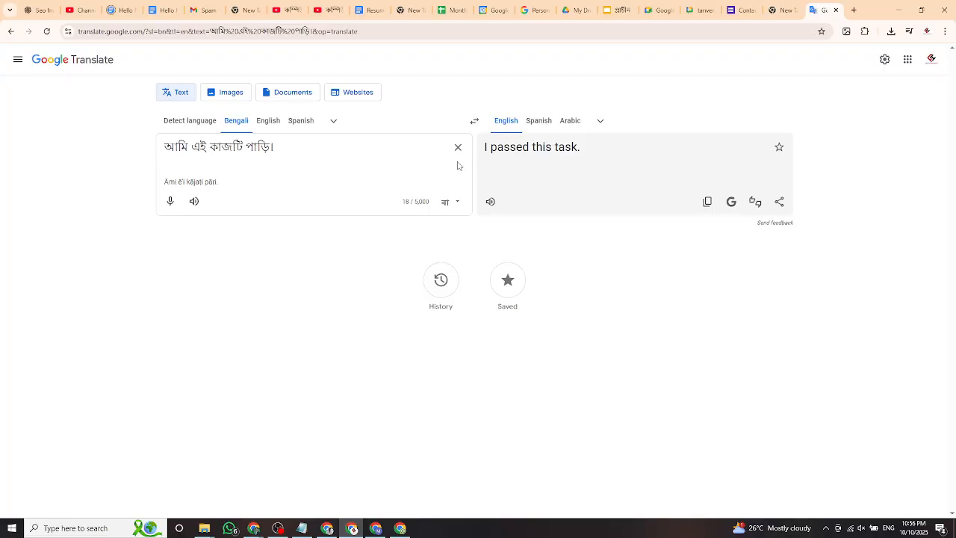
{"action": "key", "text": "ctrl+z"}
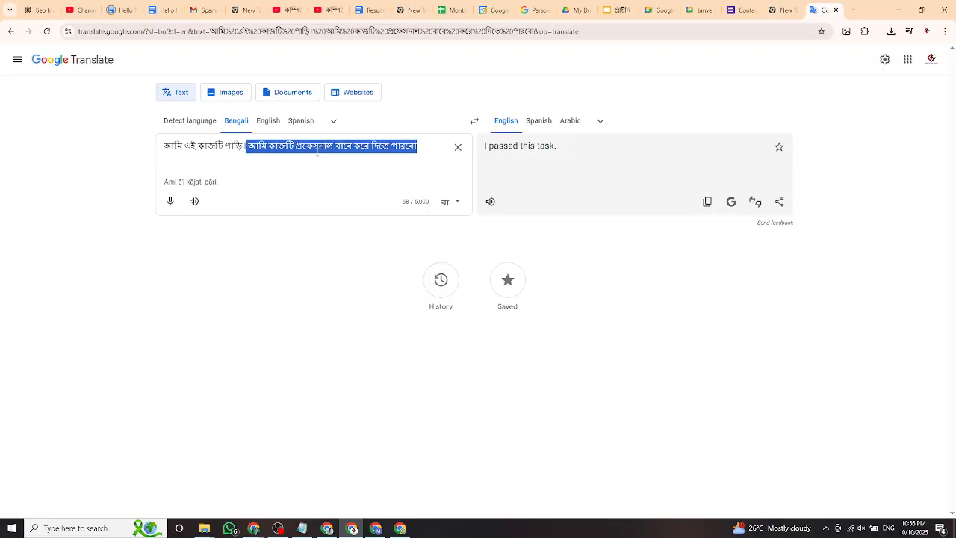
{"action": "left_click", "coordinate": [557, 154]}
{"action": "left_click", "coordinate": [581, 163]}
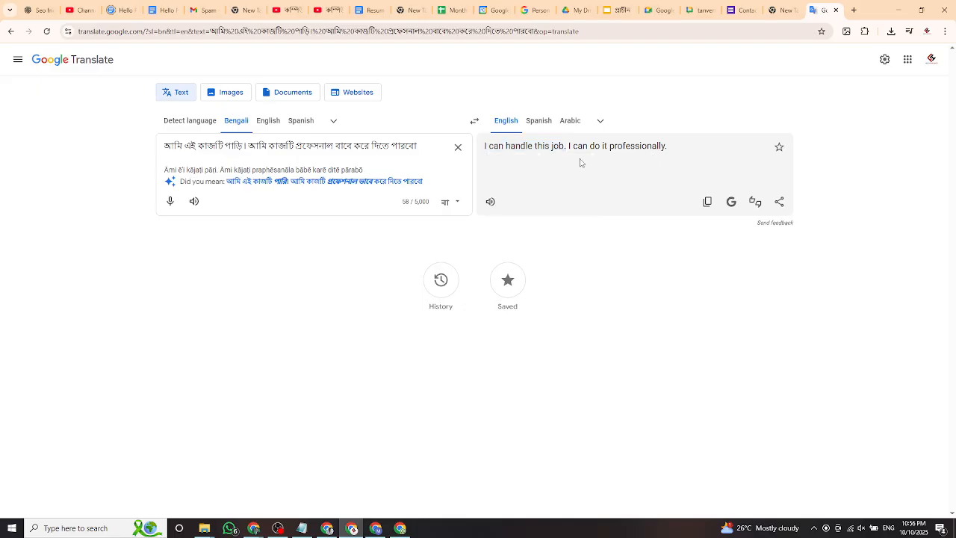
{"action": "left_click", "coordinate": [459, 149]}
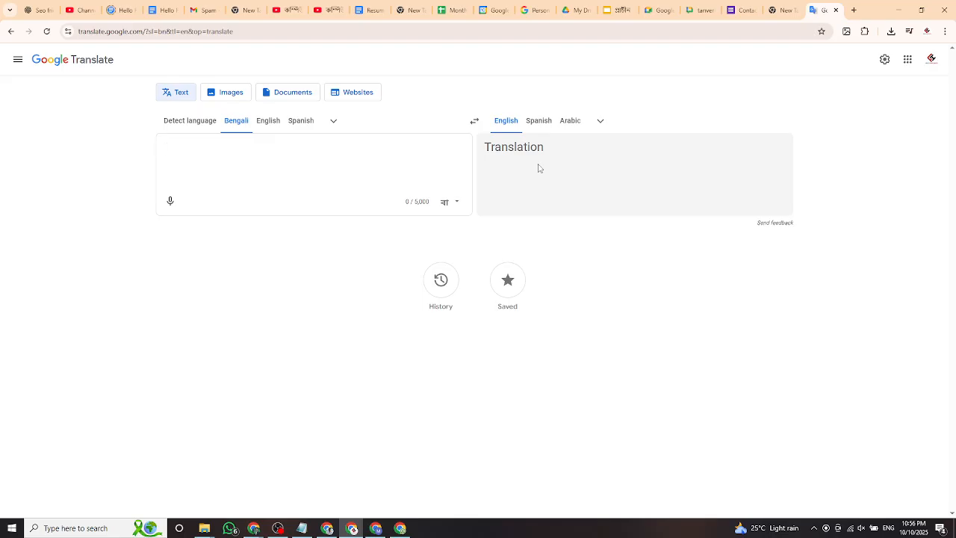
Open a new tab with the apps list, return to Translate, then open another tab.
{"action": "left_click", "coordinate": [852, 10]}
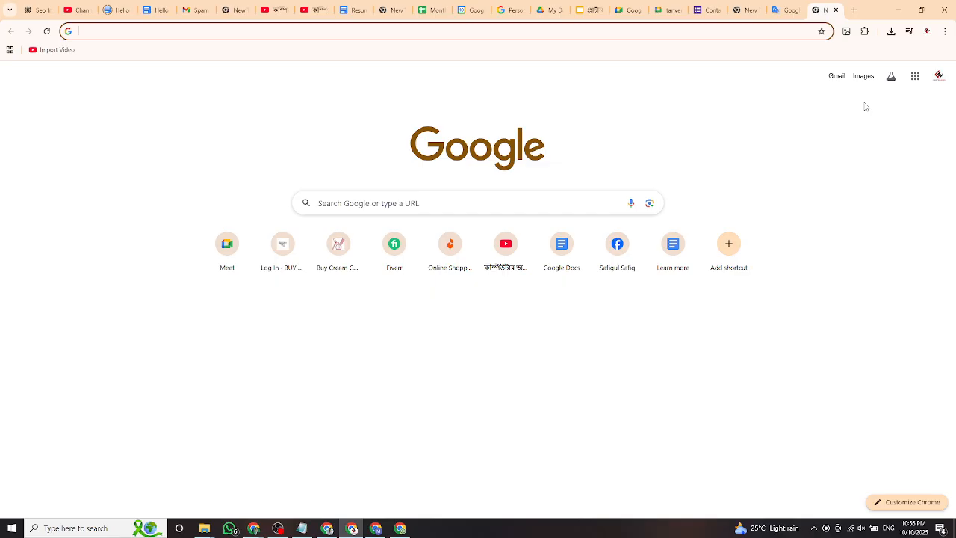
{"action": "left_click", "coordinate": [915, 77]}
{"action": "scroll", "coordinate": [908, 216], "scroll_direction": "down", "scroll_amount": 2}
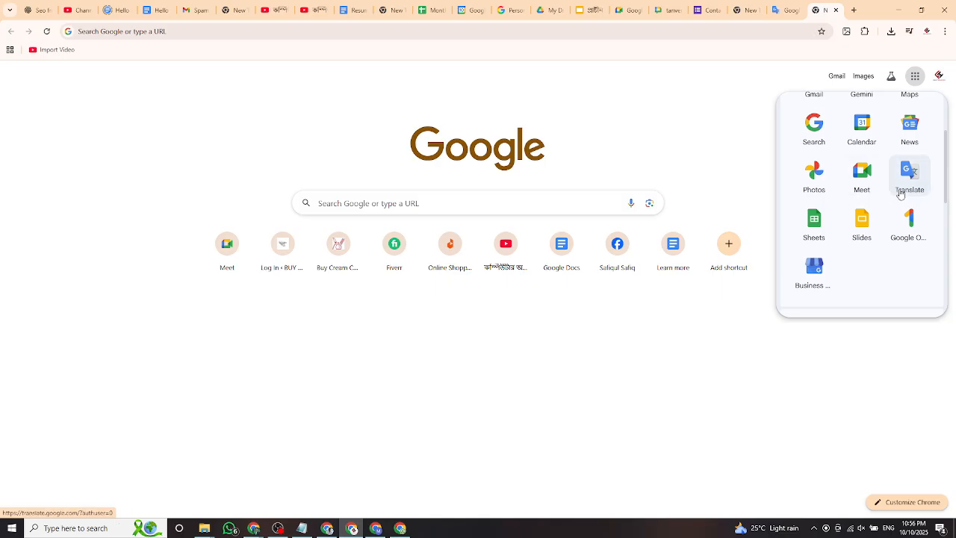
{"action": "left_click", "coordinate": [782, 11]}
{"action": "key", "text": "ctrl+t"}
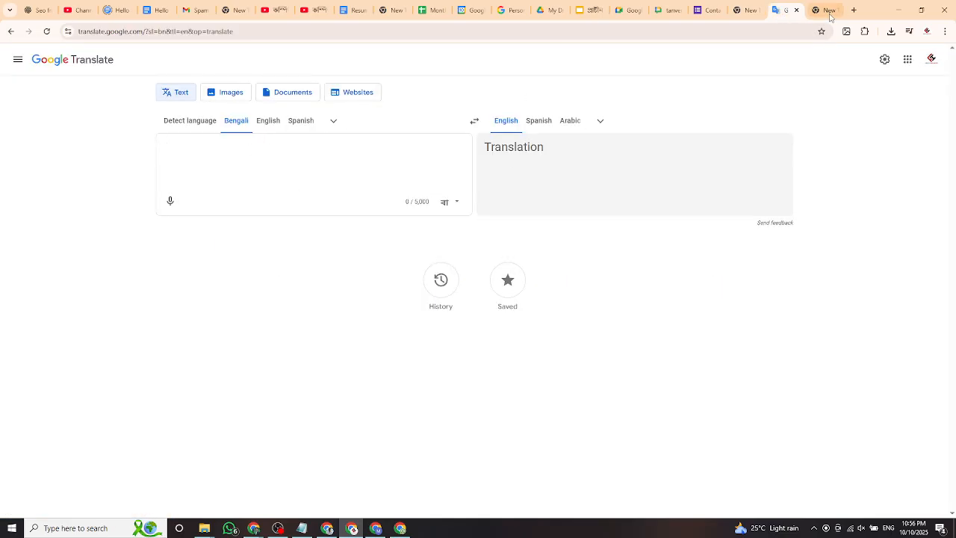
Search Google for 'google translate', replacing the mistyped Bengali query.
{"action": "left_click", "coordinate": [391, 201]}
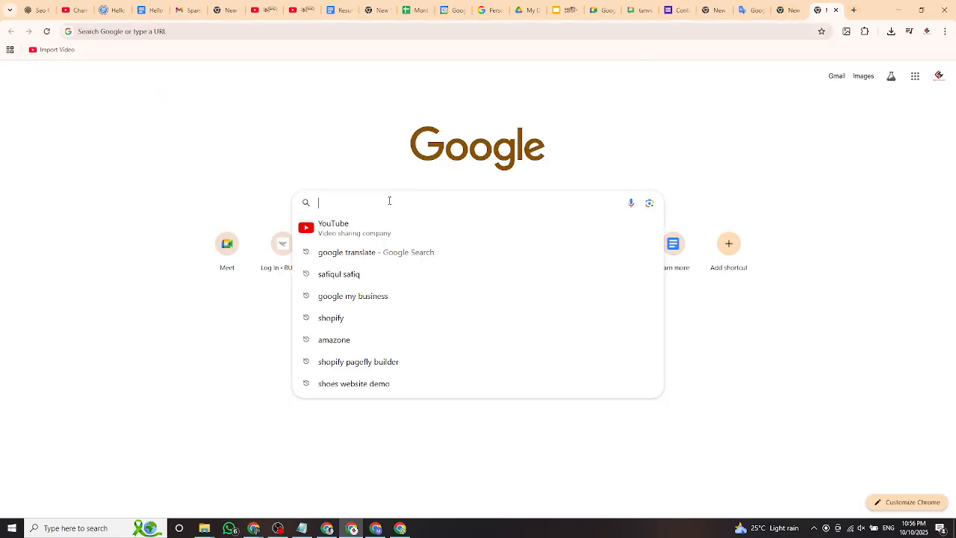
{"action": "type", "text": "ৃগগ্দড টপ্"}
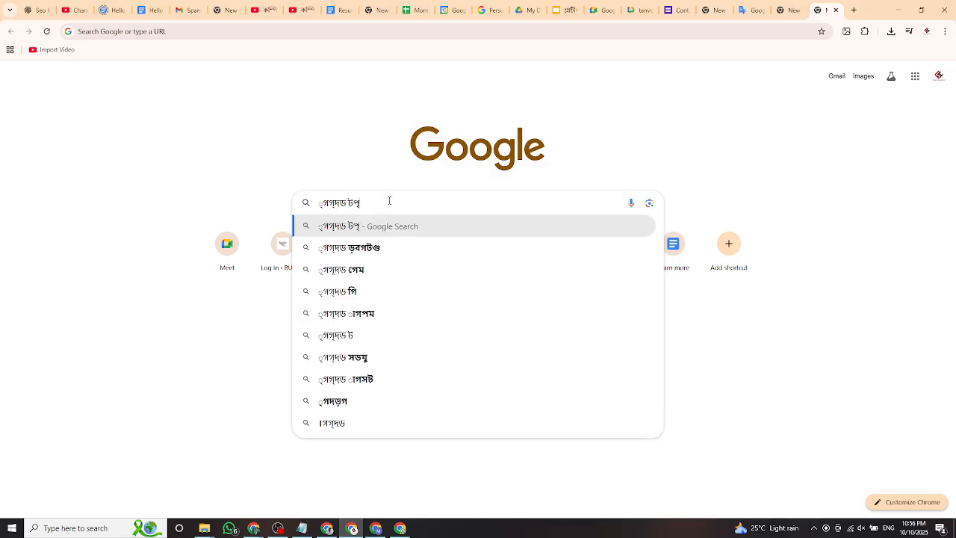
{"action": "left_click_drag", "start_coordinate": [452, 201], "coordinate": [187, 204]}
{"action": "key", "text": "BackSpace"}
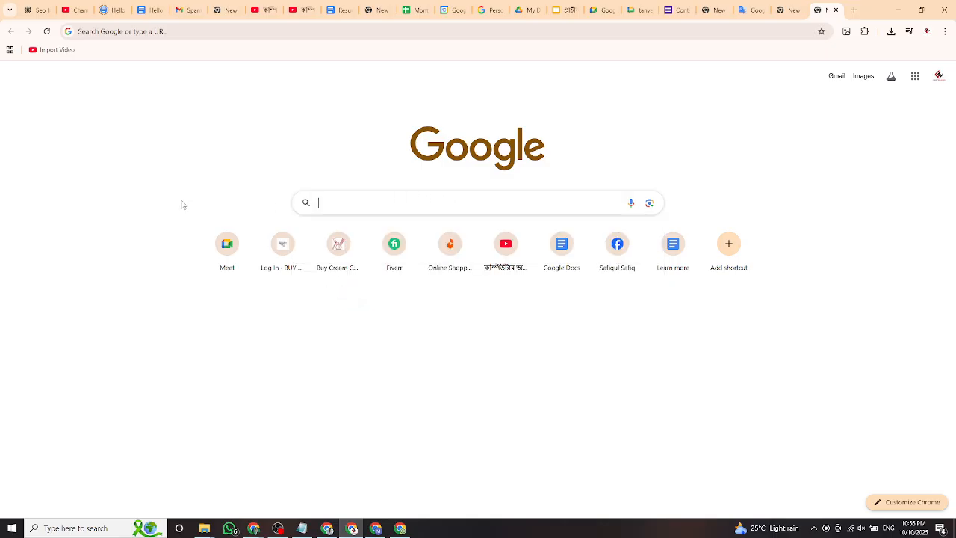
{"action": "type", "text": "b&"}
{"action": "key", "text": "BackSpace"}
{"action": "key", "text": "BackSpace"}
{"action": "type", "text": "googlr"}
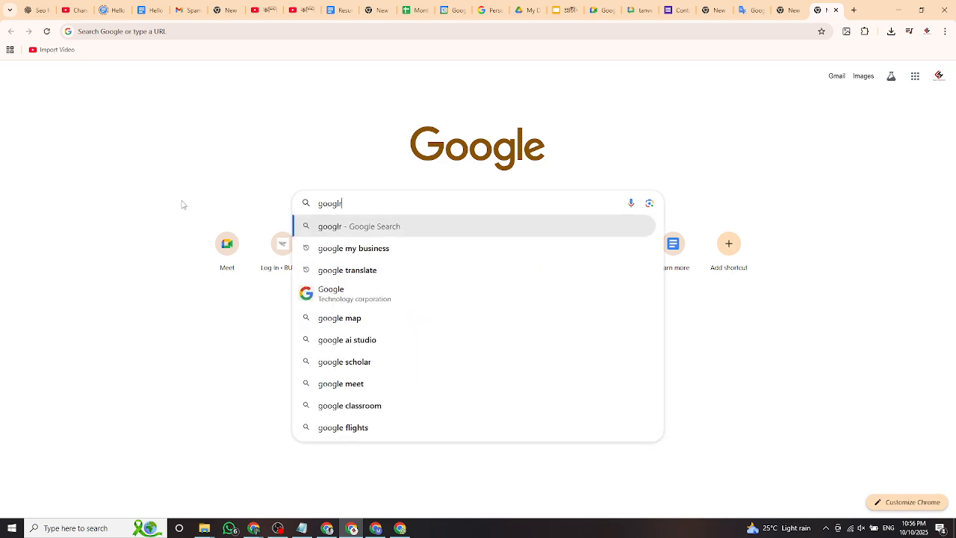
{"action": "key", "text": "BackSpace"}
{"action": "key", "text": "BackSpace"}
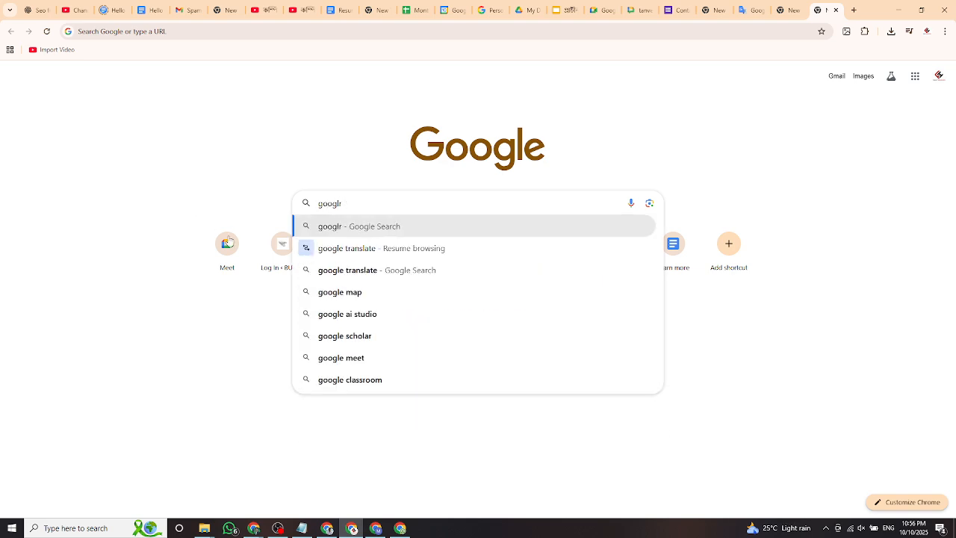
{"action": "left_click", "coordinate": [373, 272]}
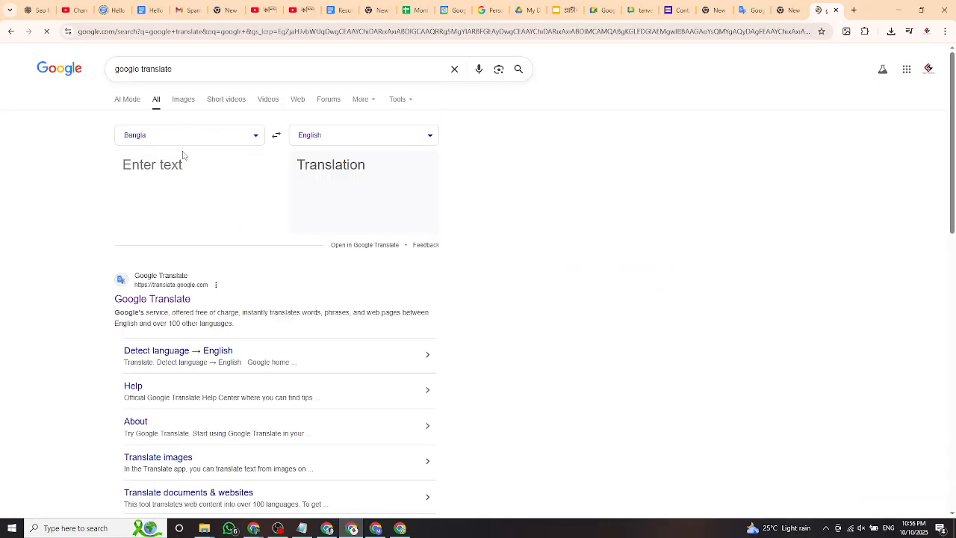
Scroll the search results and open the Google Translate website.
{"action": "scroll", "coordinate": [337, 177], "scroll_direction": "down", "scroll_amount": 6}
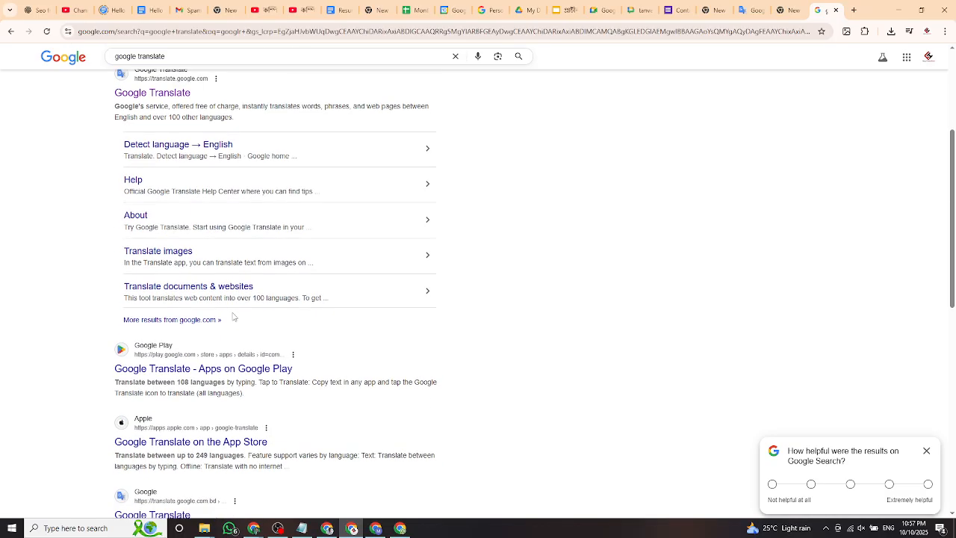
{"action": "scroll", "coordinate": [186, 286], "scroll_direction": "down", "scroll_amount": 1}
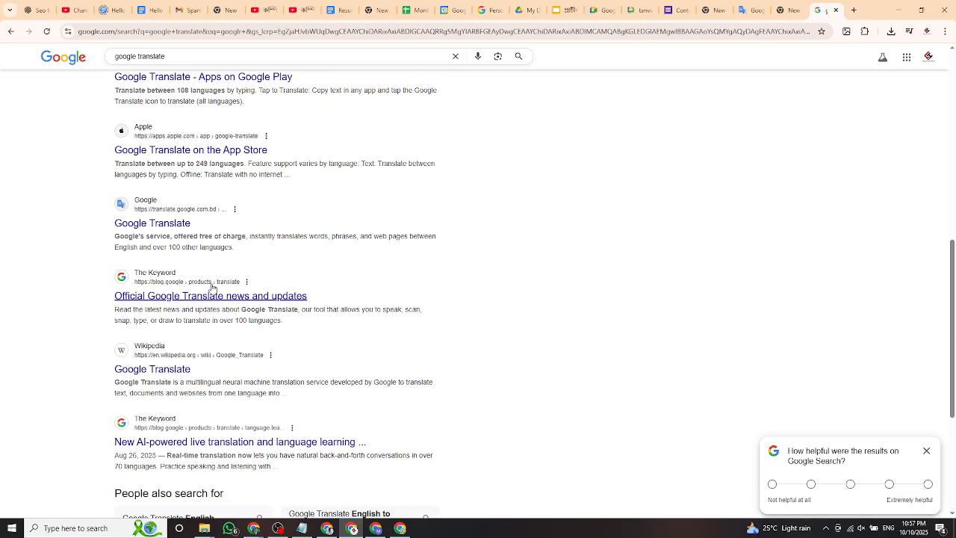
{"action": "scroll", "coordinate": [220, 363], "scroll_direction": "down", "scroll_amount": 1}
{"action": "scroll", "coordinate": [197, 341], "scroll_direction": "down", "scroll_amount": 1}
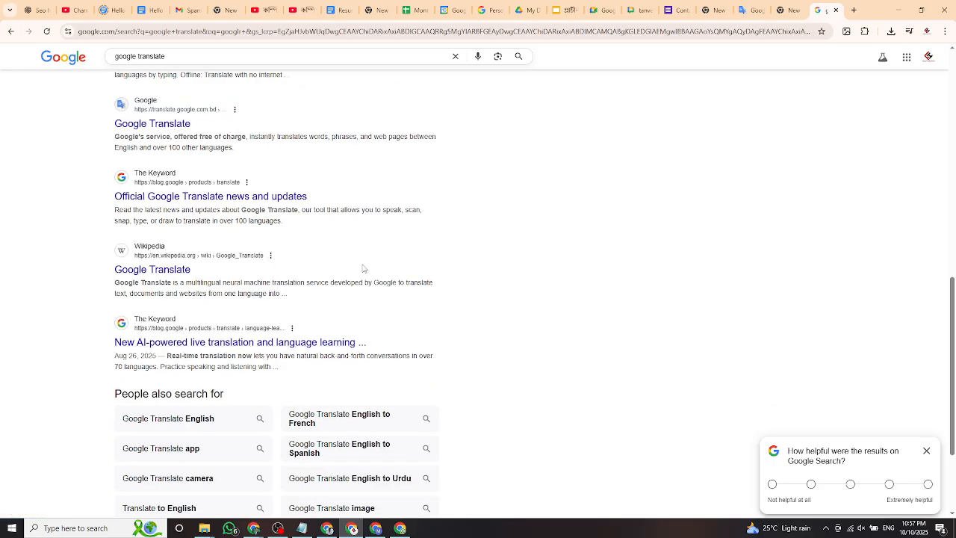
{"action": "scroll", "coordinate": [364, 268], "scroll_direction": "up", "scroll_amount": 5}
{"action": "scroll", "coordinate": [356, 269], "scroll_direction": "up", "scroll_amount": 4}
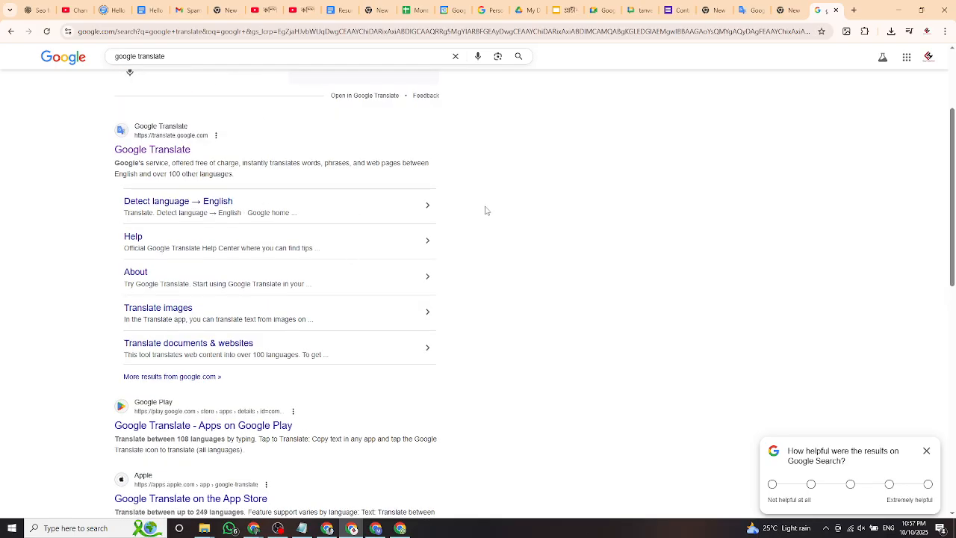
{"action": "left_click", "coordinate": [160, 153]}
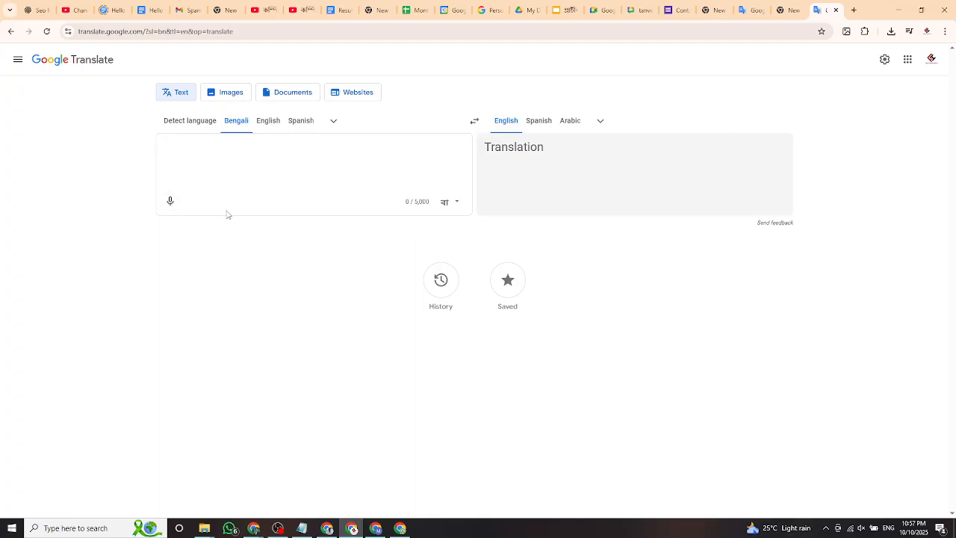
{"action": "left_click", "coordinate": [171, 202]}
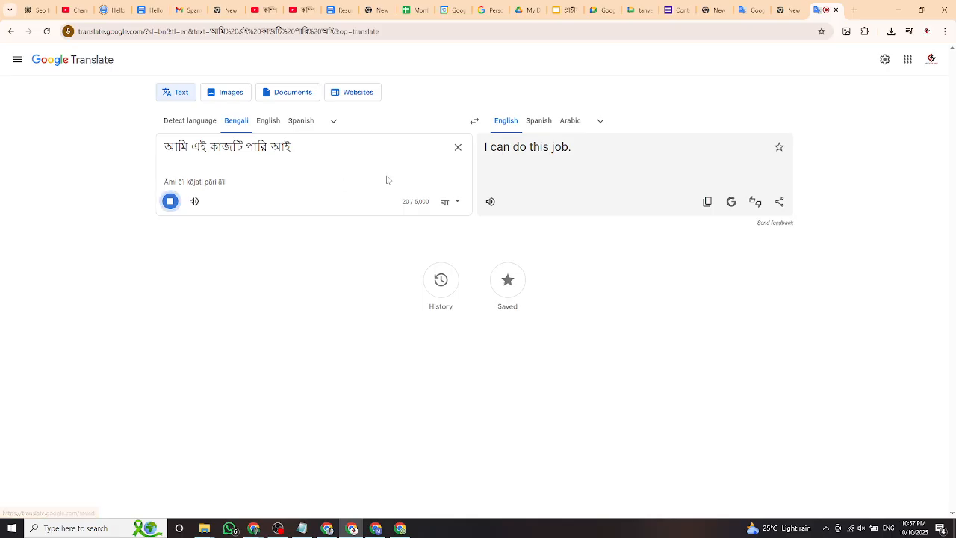
{"action": "left_click", "coordinate": [458, 148]}
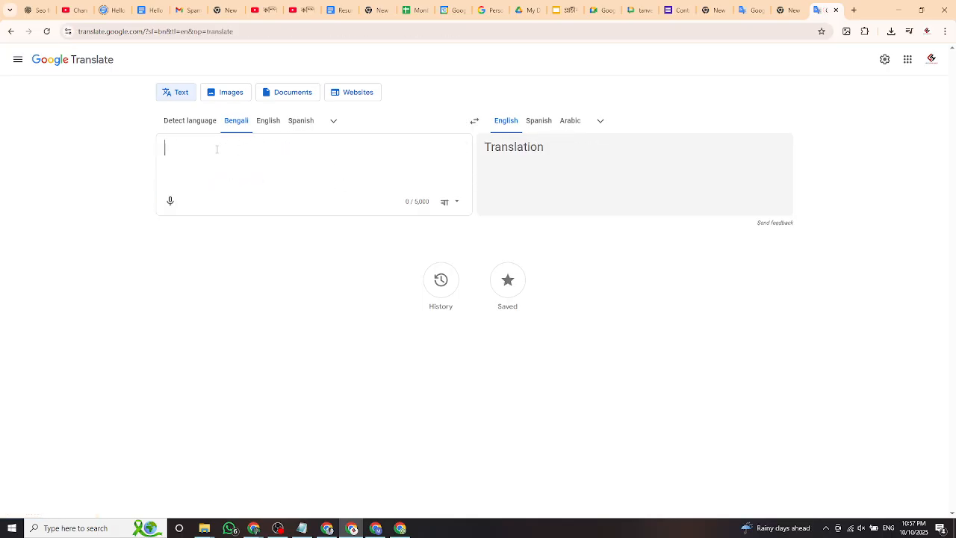